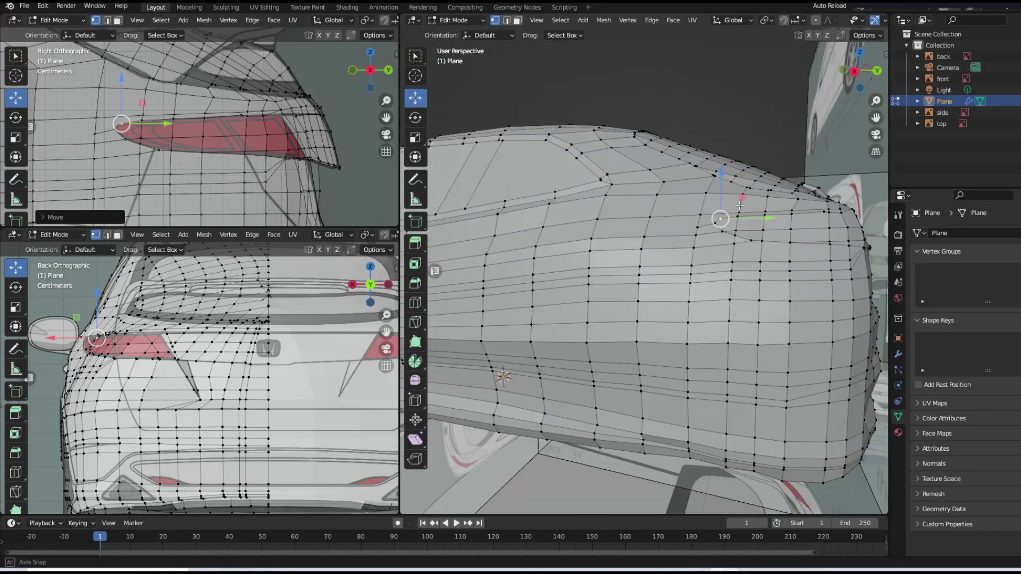
- Move the lower rear corner and rear pillar vertices along Z with proportional falloff
mouse_move(532, 266)
middle_down()
mouse_move(611, 242)
mouse_move(484, 296)
middle_up()
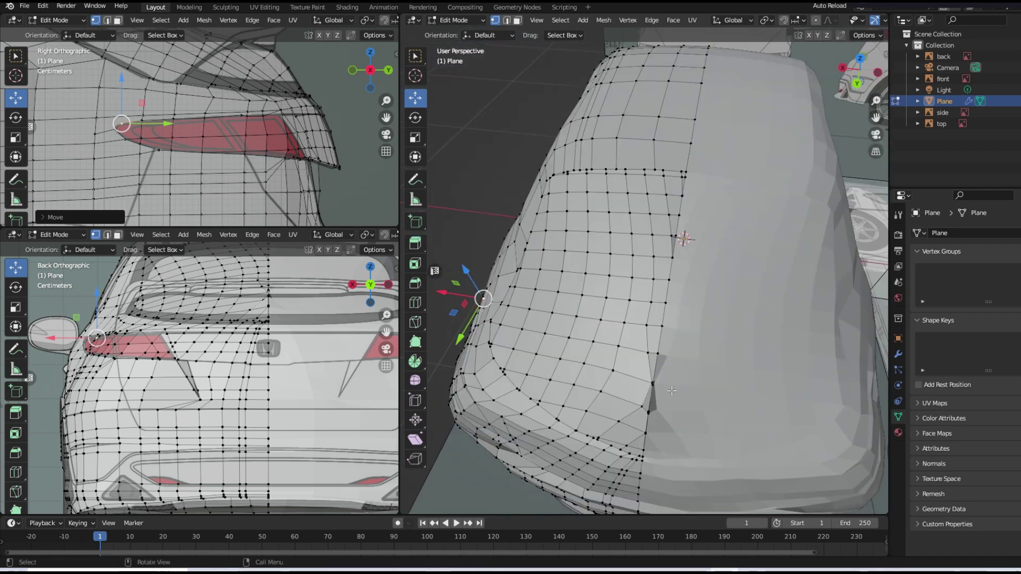
click(651, 384)
drag(633, 379, 616, 377)
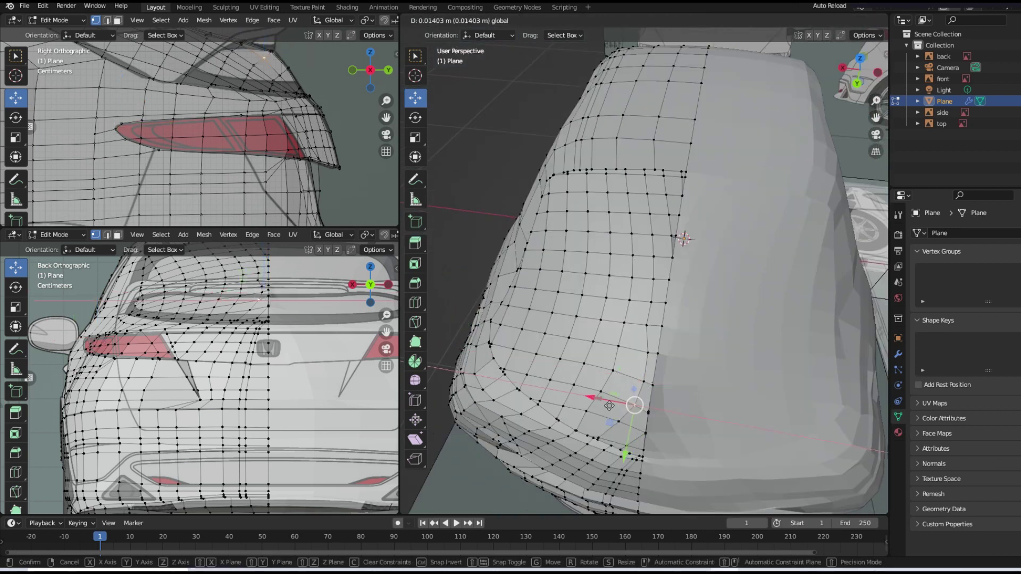
mouse_move(617, 377)
middle_down()
mouse_move(697, 346)
mouse_move(769, 345)
mouse_move(573, 397)
mouse_move(771, 274)
middle_up()
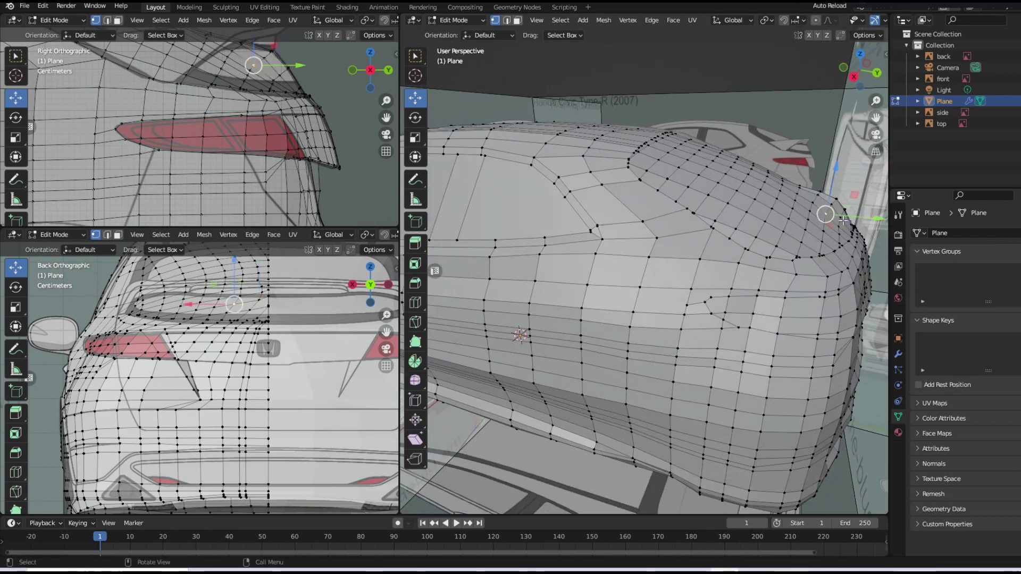
drag(842, 157, 841, 154)
mouse_move(842, 154)
middle_down()
mouse_move(790, 234)
mouse_move(708, 176)
middle_up()
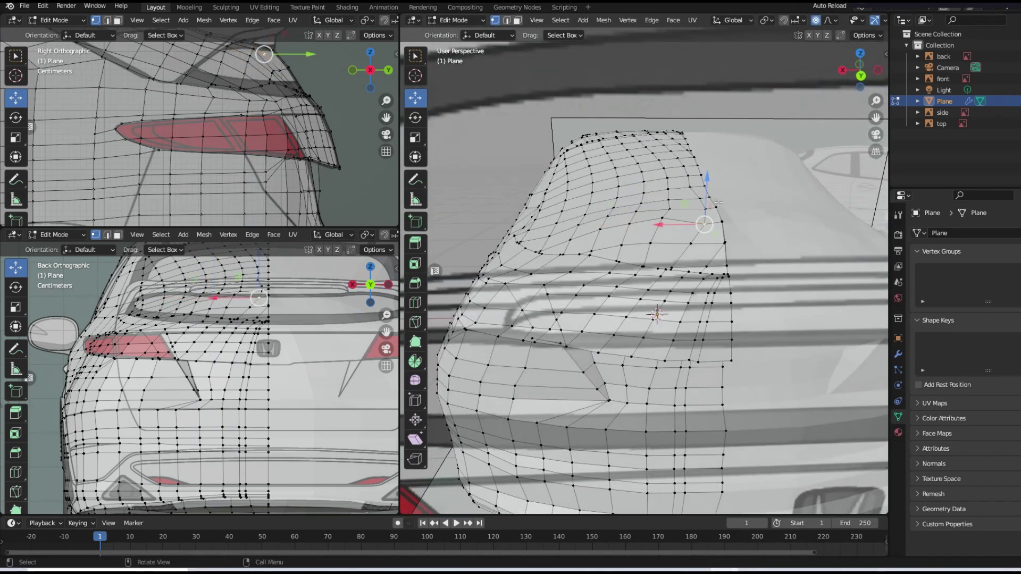
drag(708, 177, 708, 175)
middle_drag(709, 175, 751, 221)
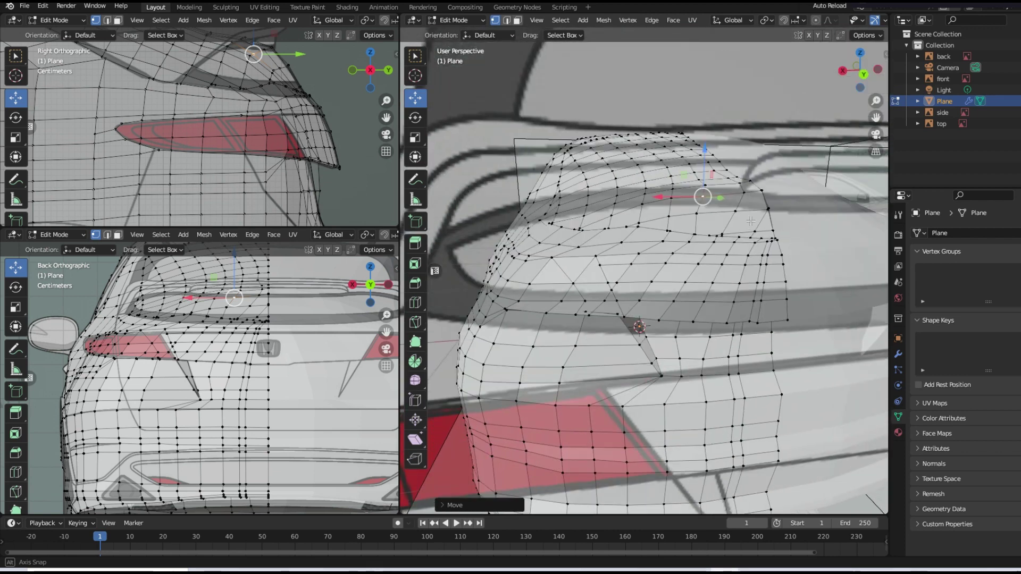
- Lower another rear-corner vertex and a vertex on the roof's rear edge slightly
click(638, 232)
drag(639, 183, 648, 184)
middle_drag(648, 184, 747, 196)
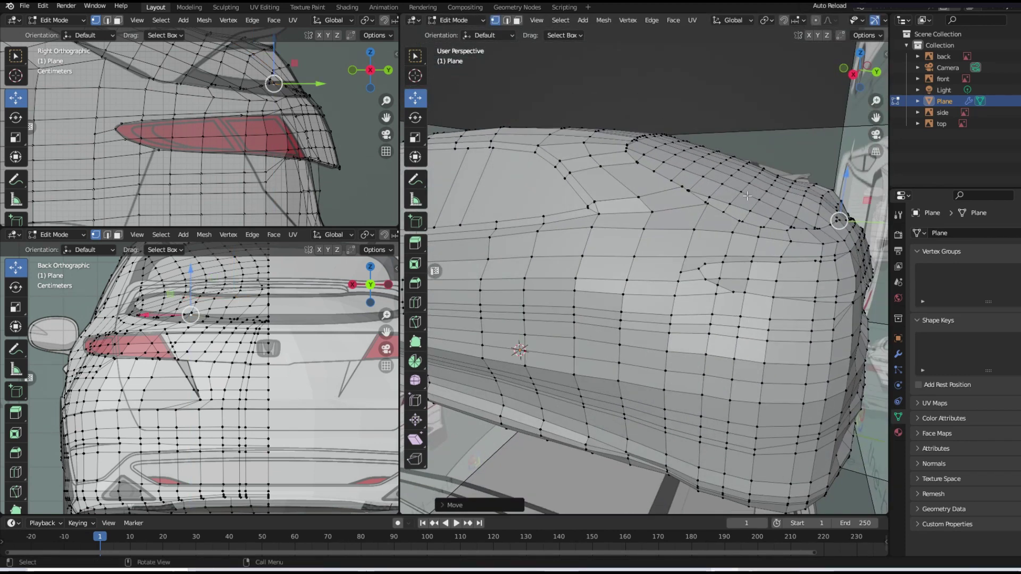
click(821, 199)
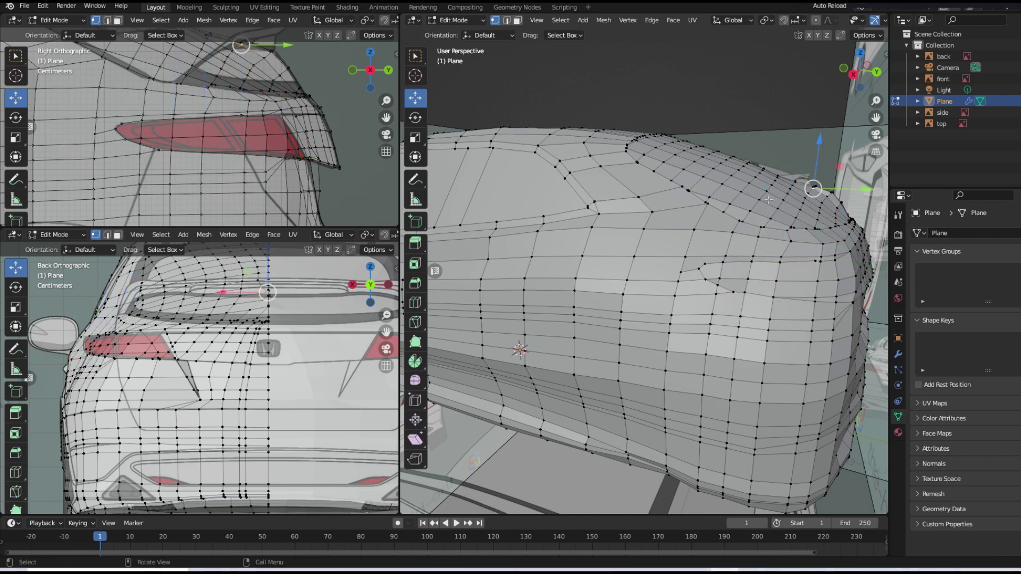
drag(839, 141, 875, 169)
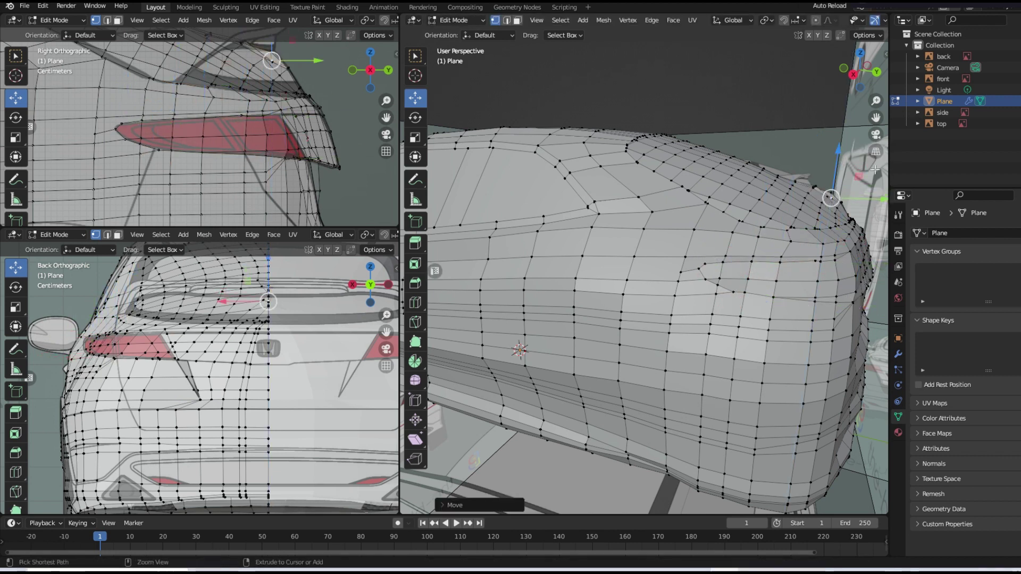
- Reposition tailgate corner vertices with falloff turned off, undoing a bad move
middle_drag(847, 217, 787, 241)
drag(831, 248, 831, 266)
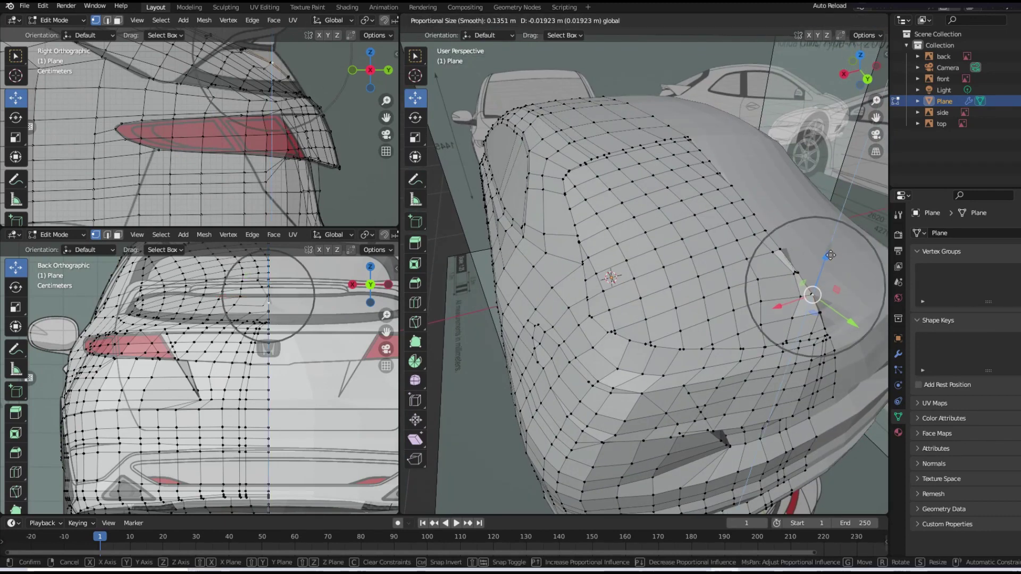
mouse_move(831, 265)
middle_down()
mouse_move(796, 254)
mouse_move(803, 149)
mouse_move(796, 189)
middle_up()
key(g)
key(o)
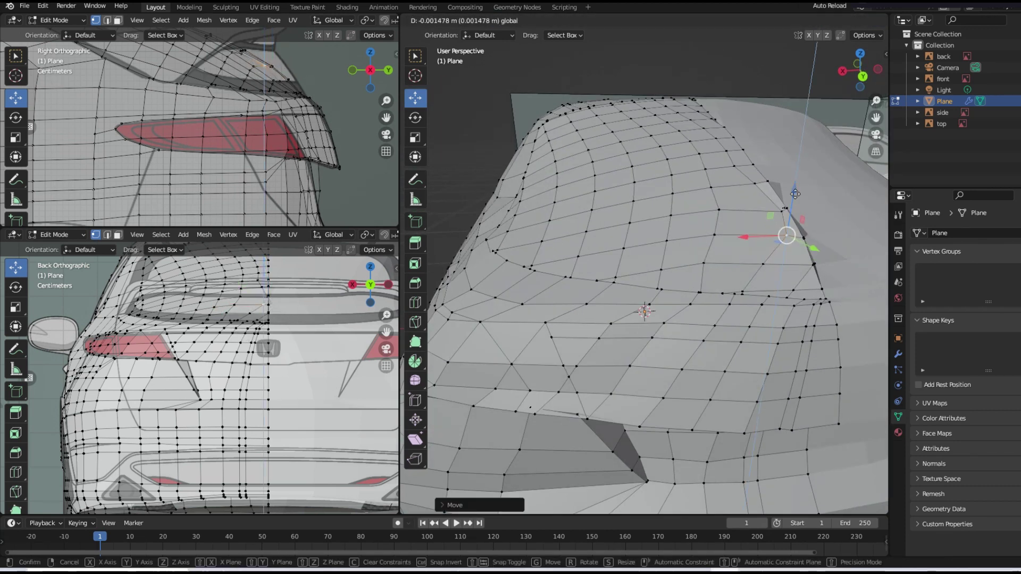
click(795, 208)
key(g)
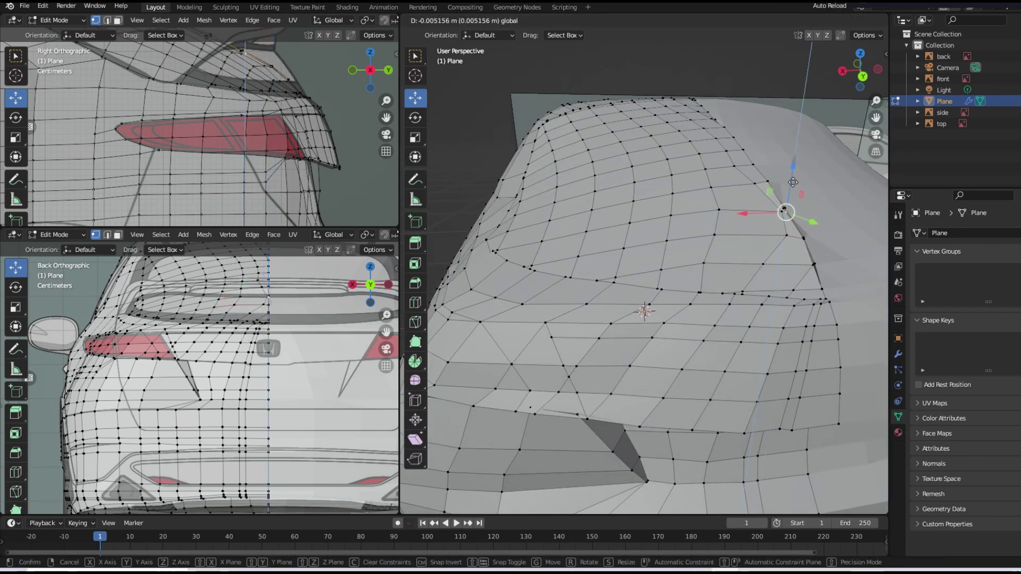
click(776, 210)
middle_drag(776, 210, 764, 201)
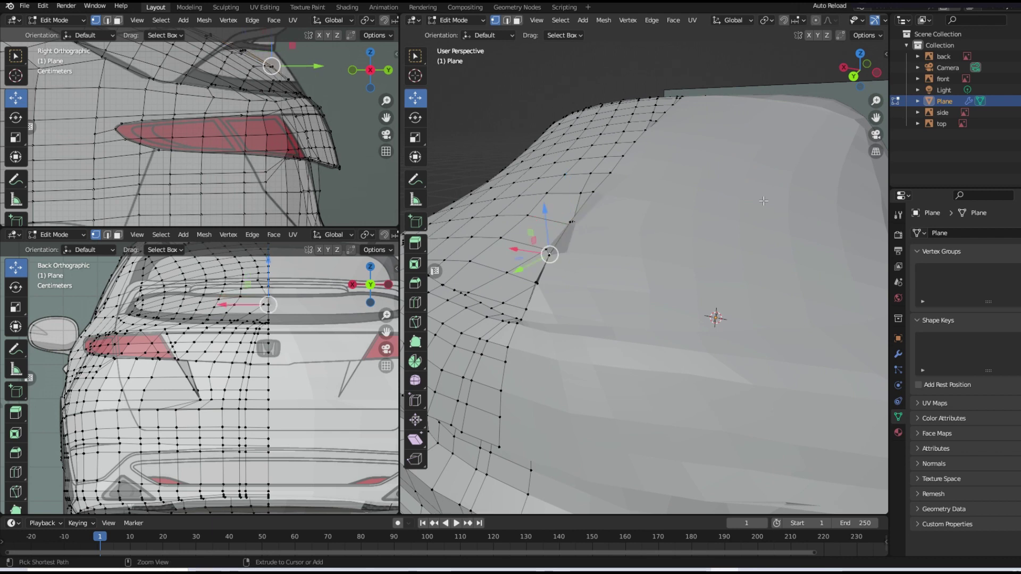
key(ctrl+z)
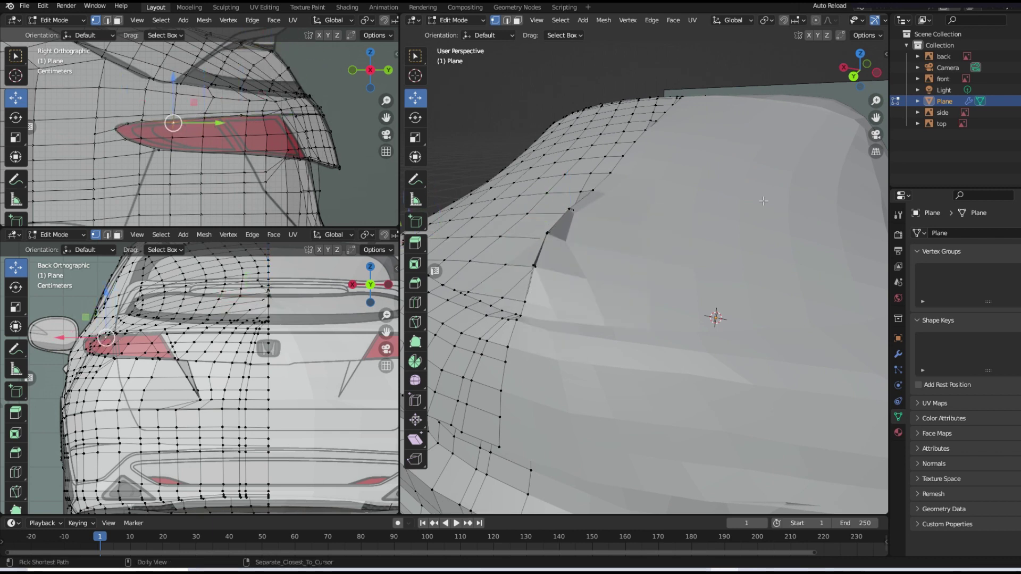
- Lower and slide rear pillar vertices with proportional falloff to ease the crease
middle_drag(662, 162, 668, 181)
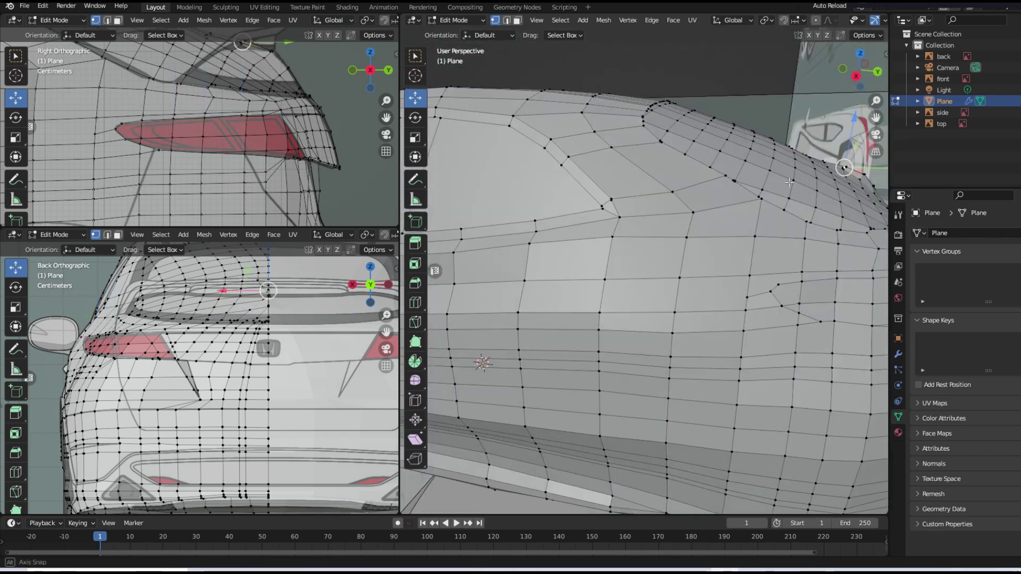
mouse_move(665, 160)
mouse_down()
mouse_move(661, 199)
mouse_move(682, 175)
mouse_up()
middle_drag(680, 175, 671, 244)
drag(670, 245, 659, 242)
drag(703, 193, 695, 195)
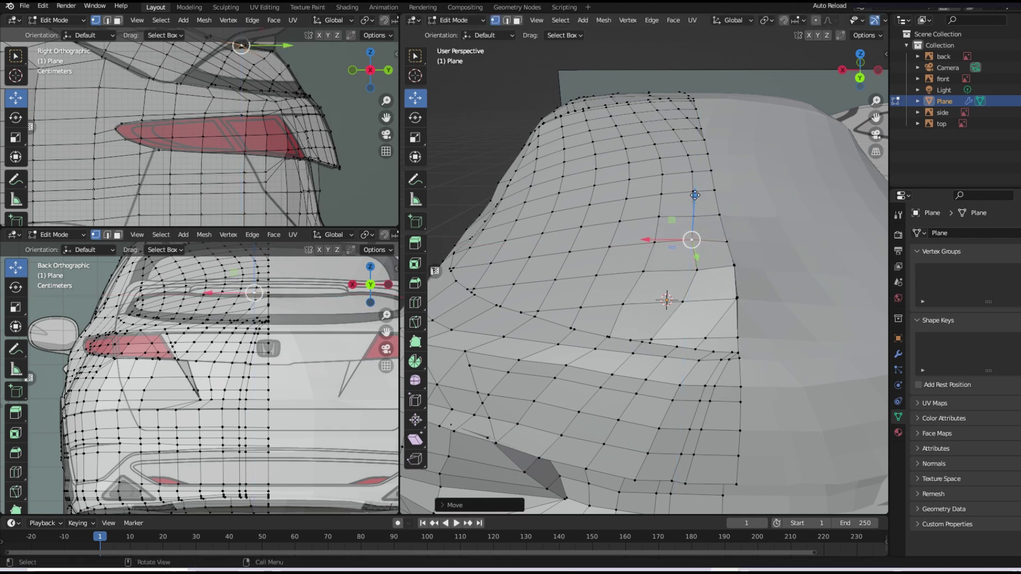
click(734, 266)
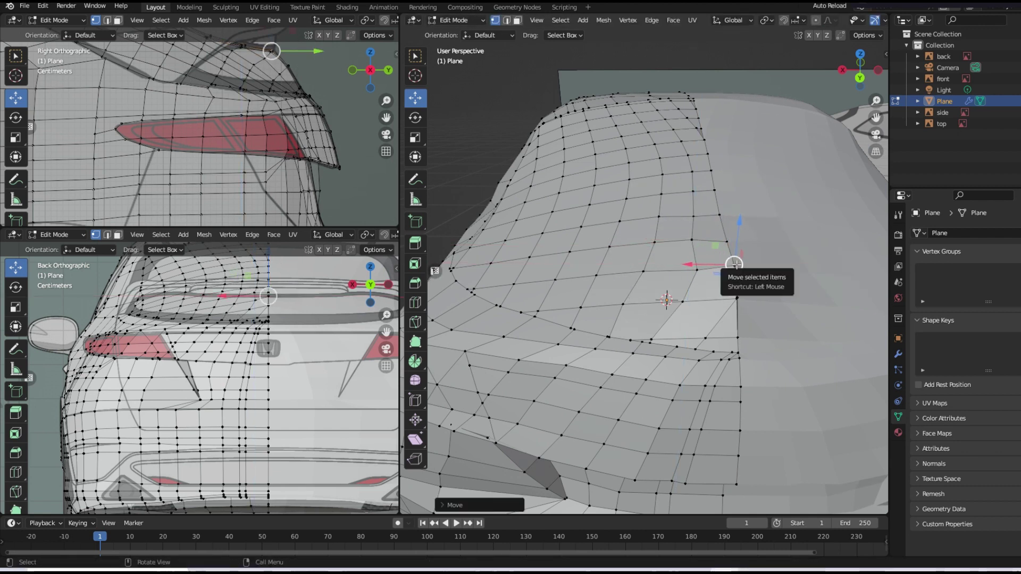
drag(739, 229, 742, 239)
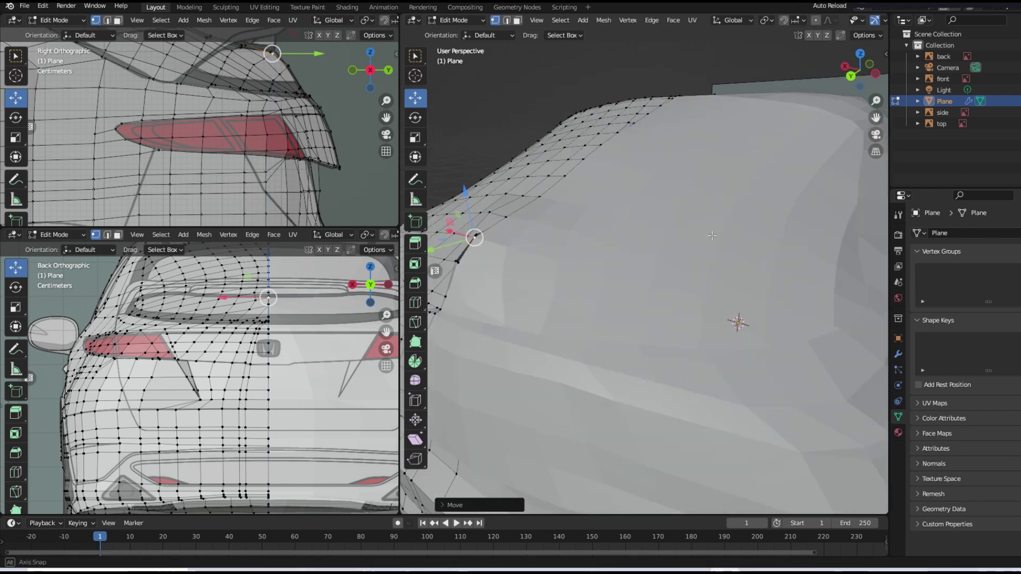
mouse_move(742, 239)
middle_down()
mouse_move(605, 262)
mouse_move(707, 223)
middle_up()
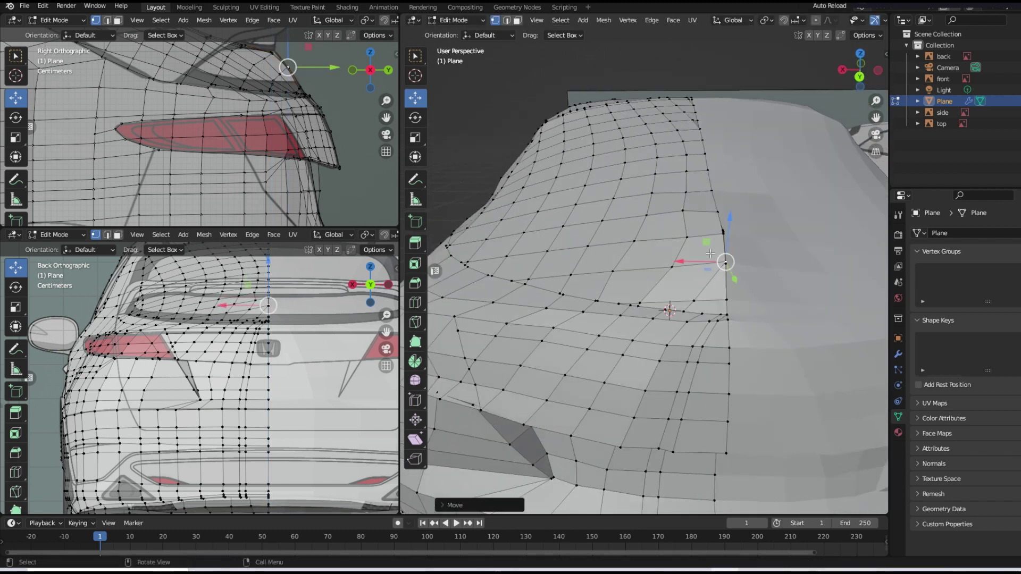
- Shift more vertices around the taillight and lower rear corner into place
drag(727, 195, 727, 205)
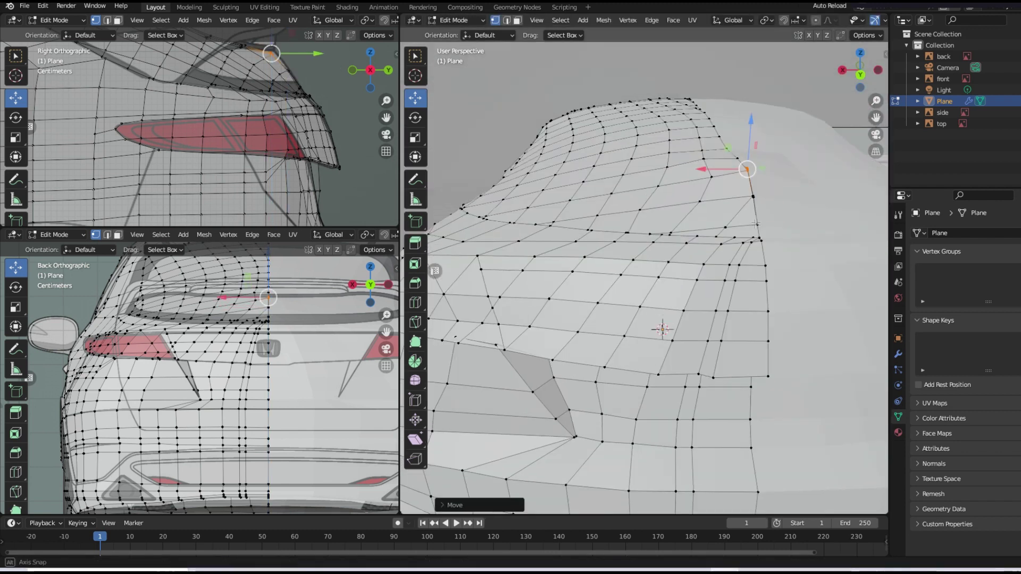
middle_drag(727, 204, 726, 160)
drag(727, 137, 728, 132)
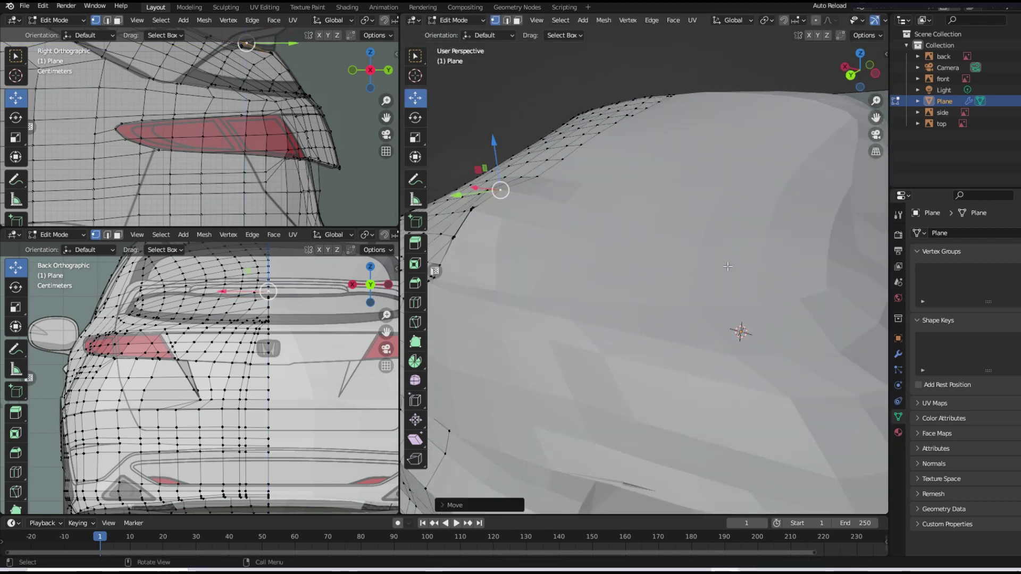
mouse_move(727, 132)
middle_down()
mouse_move(837, 281)
mouse_move(821, 334)
middle_up()
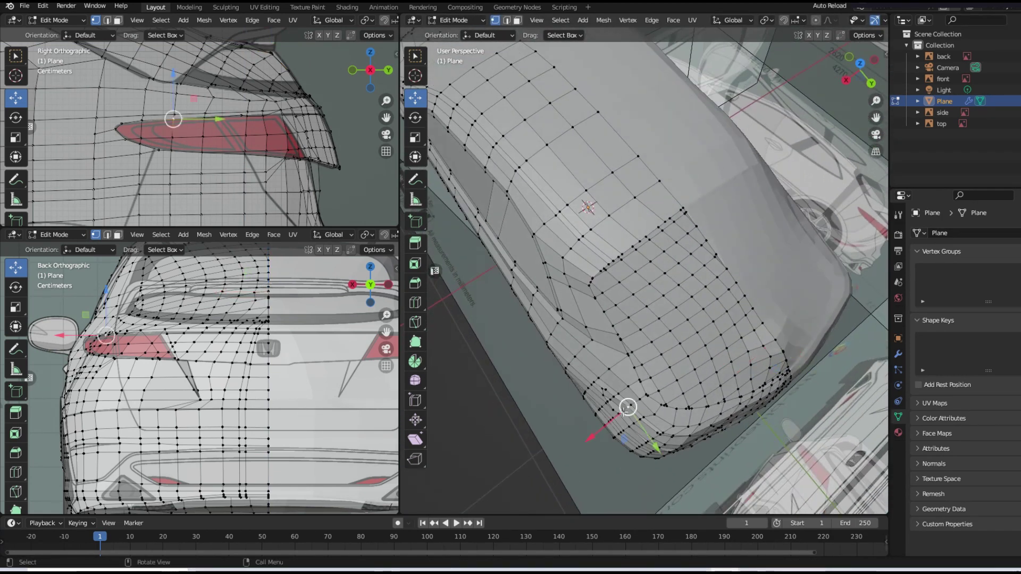
middle_drag(627, 406, 645, 365)
drag(645, 365, 625, 366)
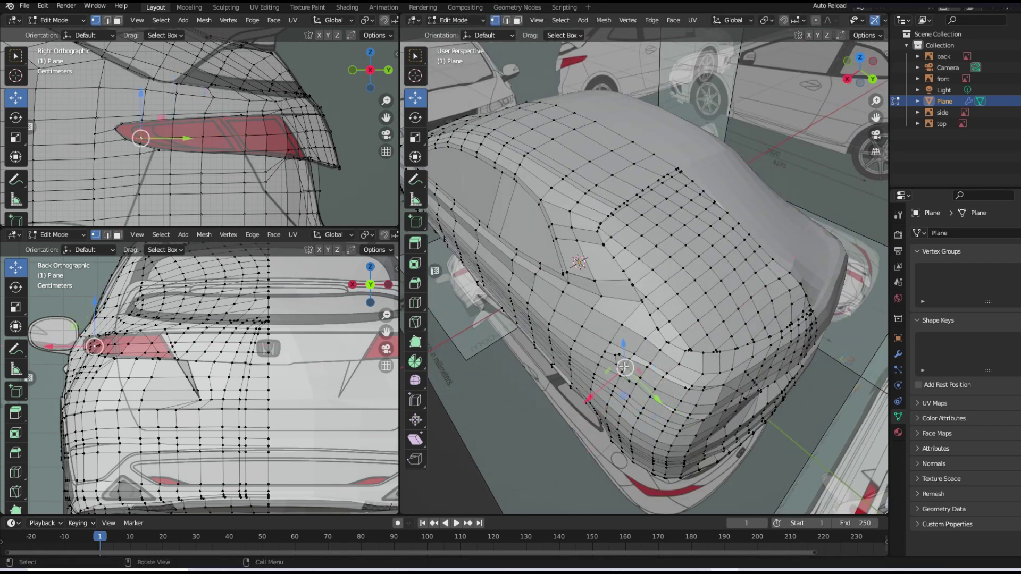
mouse_move(624, 367)
middle_down()
mouse_move(734, 346)
mouse_move(691, 319)
middle_up()
- Move the vertex near the tail light onto its outline in the back view
click(281, 114)
drag(281, 77, 282, 82)
scroll(160, 340, up, 4)
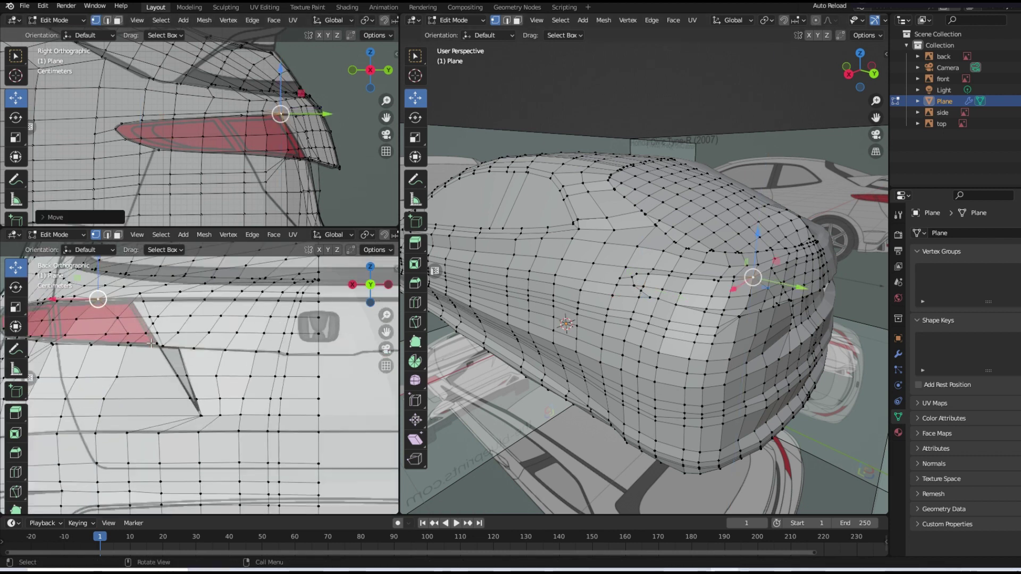
scroll(372, 346, down, 2)
mouse_move(250, 322)
mouse_down()
mouse_move(259, 320)
mouse_move(251, 369)
mouse_up()
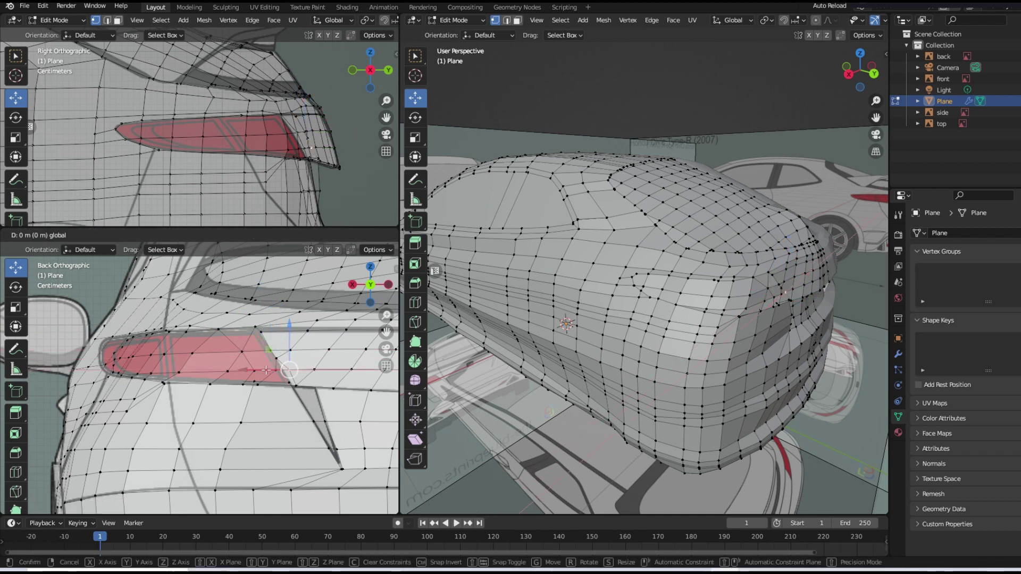
- Slide the vertex above the tail light along its edge, then save the file
click(190, 327)
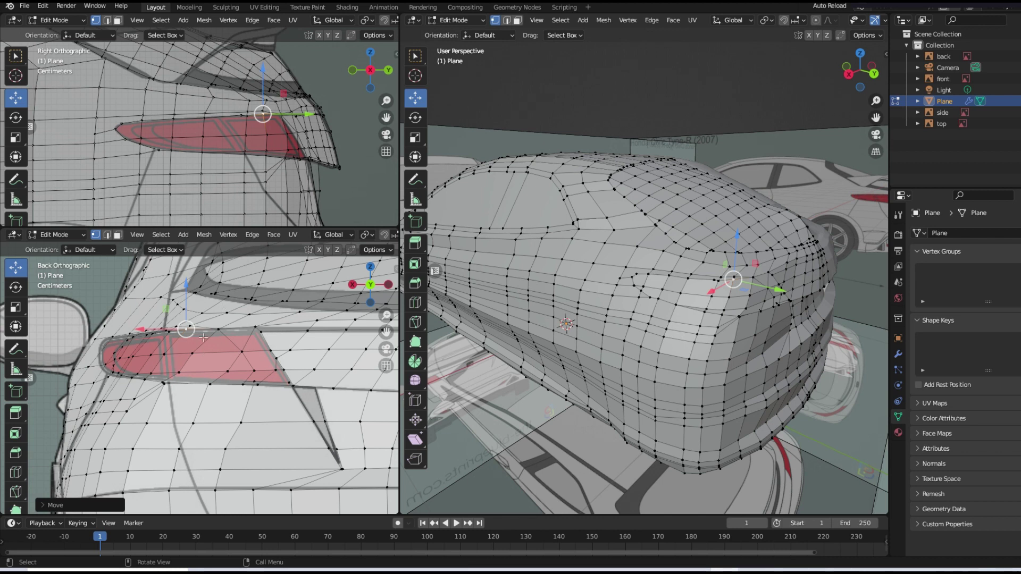
drag(204, 337, 204, 340)
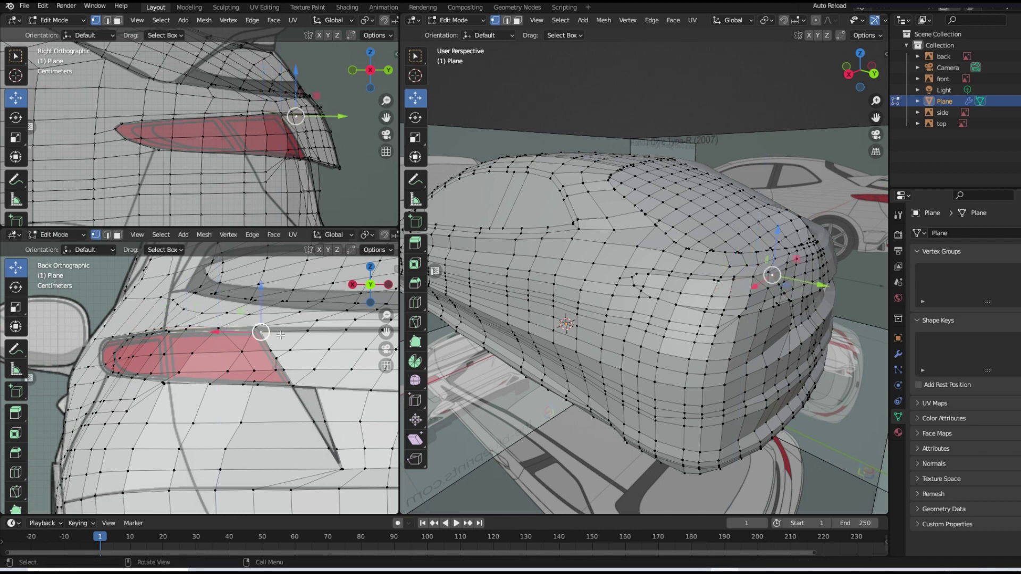
scroll(298, 348, down, 3)
scroll(299, 350, down, 2)
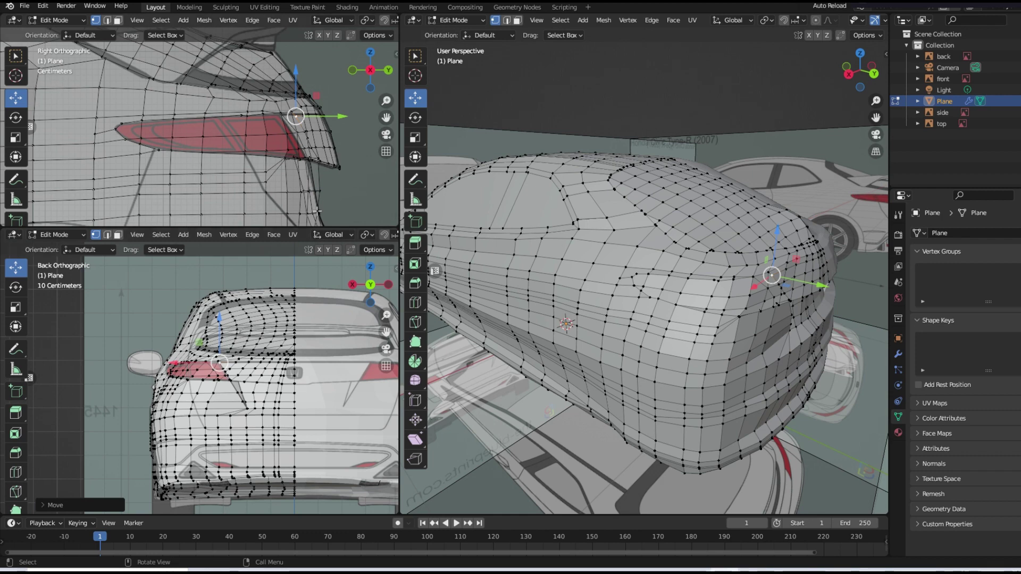
click(25, 6)
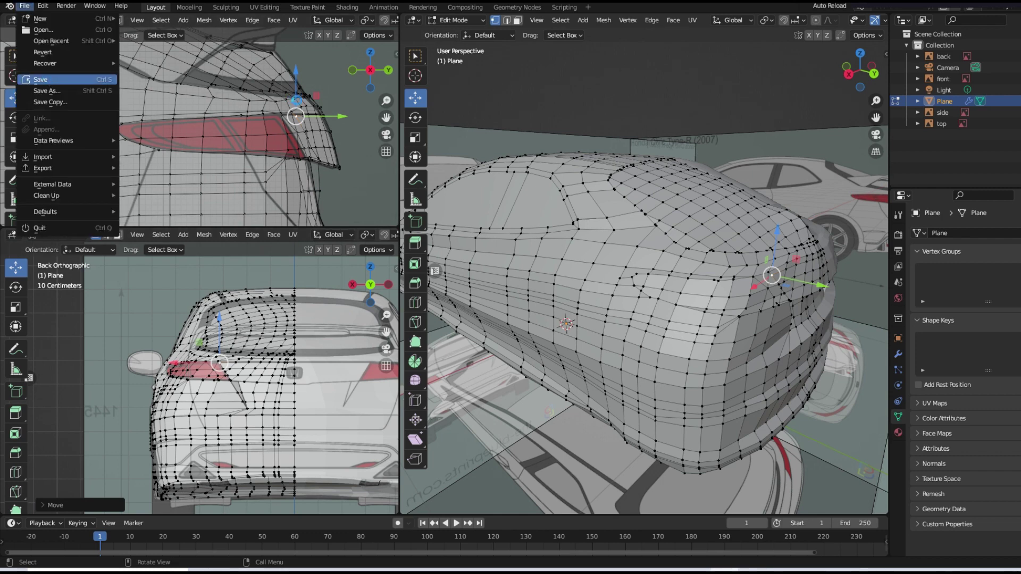
click(40, 80)
- Adjust the top and lower rear-side vertices to smooth the rear roof curve
mouse_move(531, 297)
middle_down()
mouse_move(574, 311)
mouse_move(710, 175)
middle_up()
mouse_move(665, 154)
mouse_down()
mouse_move(660, 171)
mouse_move(704, 175)
mouse_up()
mouse_move(705, 176)
middle_down()
mouse_move(727, 143)
mouse_move(670, 298)
middle_up()
click(653, 339)
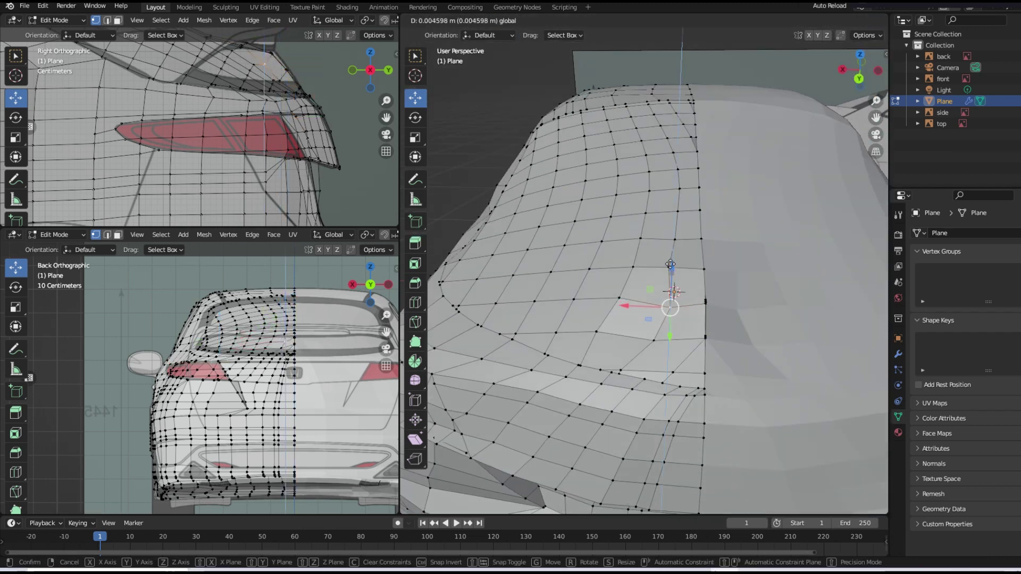
drag(657, 333, 677, 298)
middle_drag(678, 298, 573, 163)
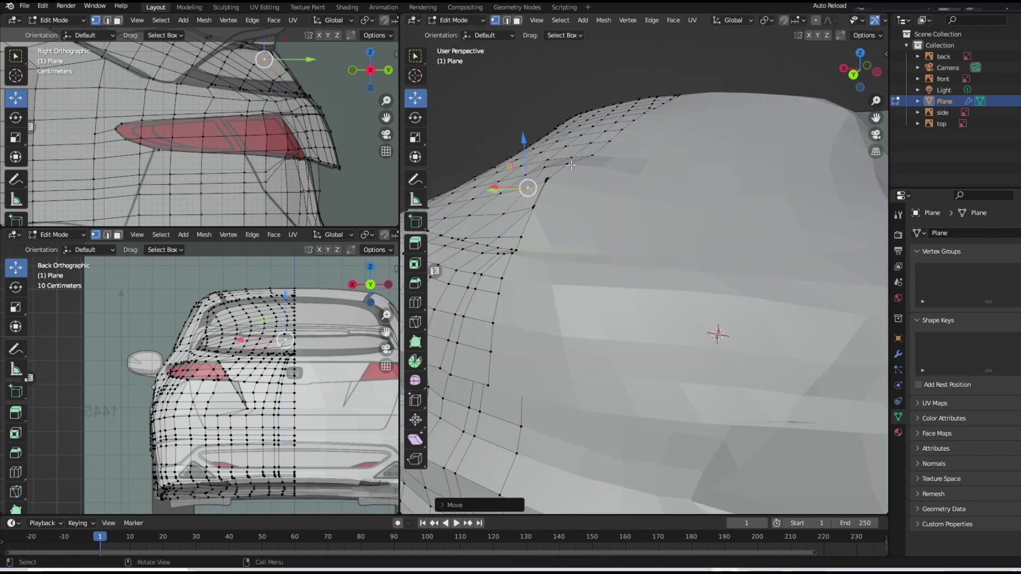
- Move several rear roof vertices up and left with proportional-falloff grabs
middle_drag(718, 133, 686, 196)
key(g)
click(710, 135)
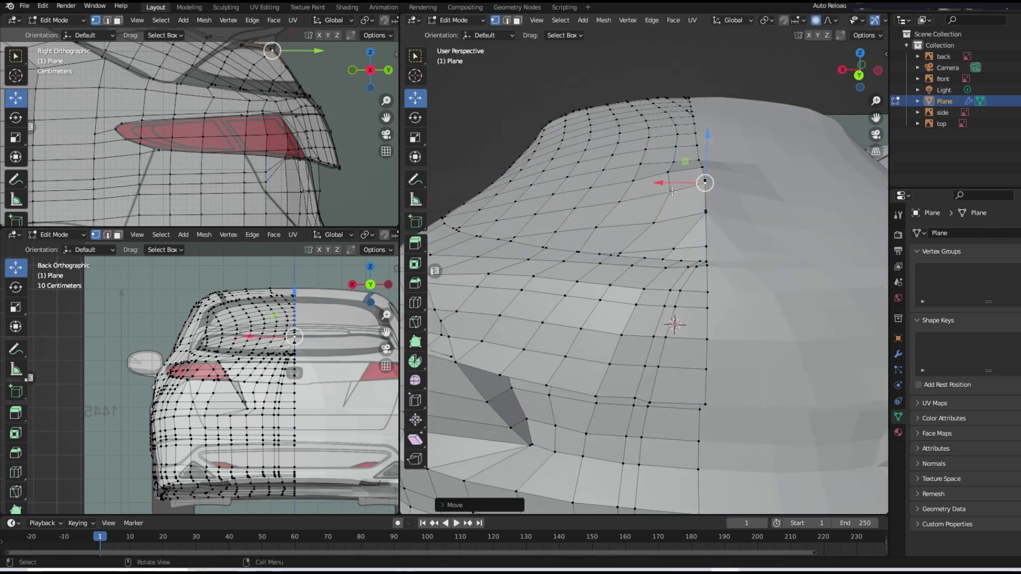
key(g)
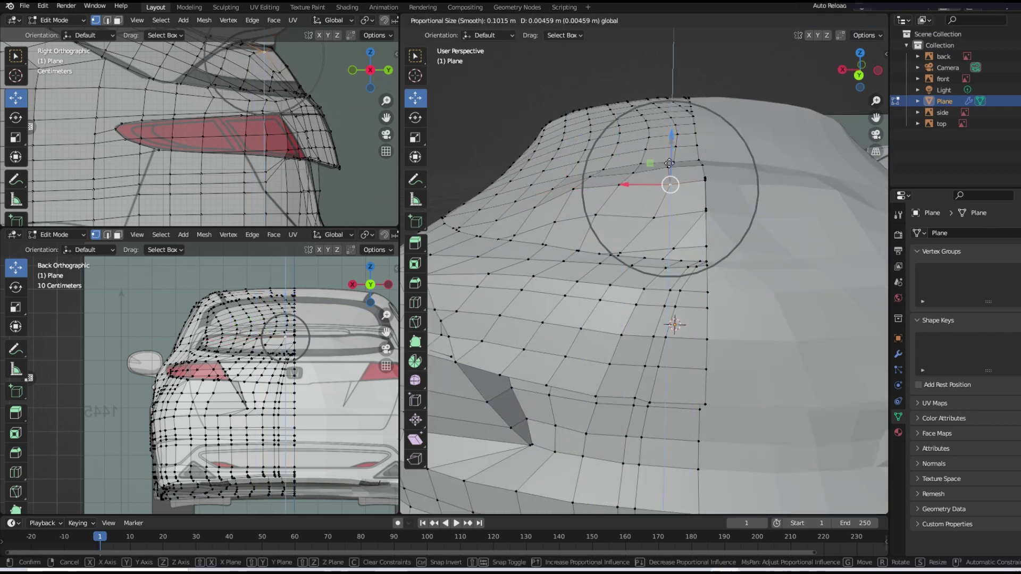
scroll(662, 176, up, 5)
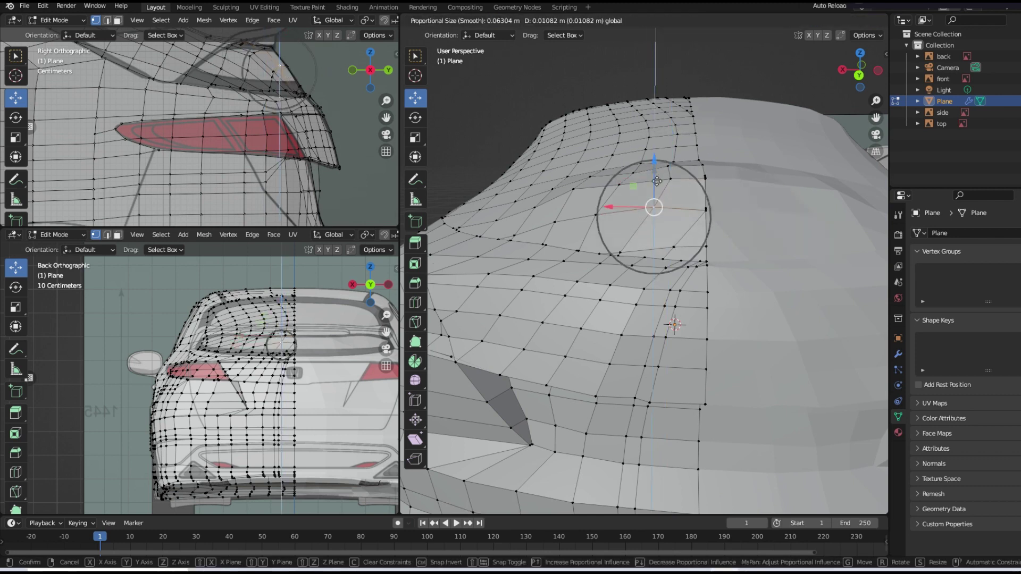
click(658, 180)
key(g)
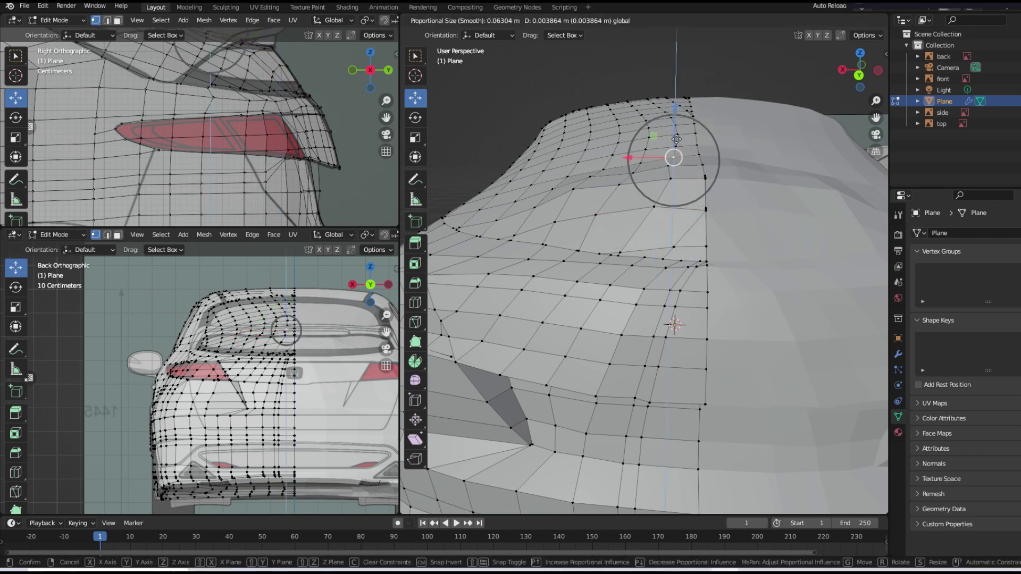
click(647, 159)
click(590, 213)
key(g)
click(576, 213)
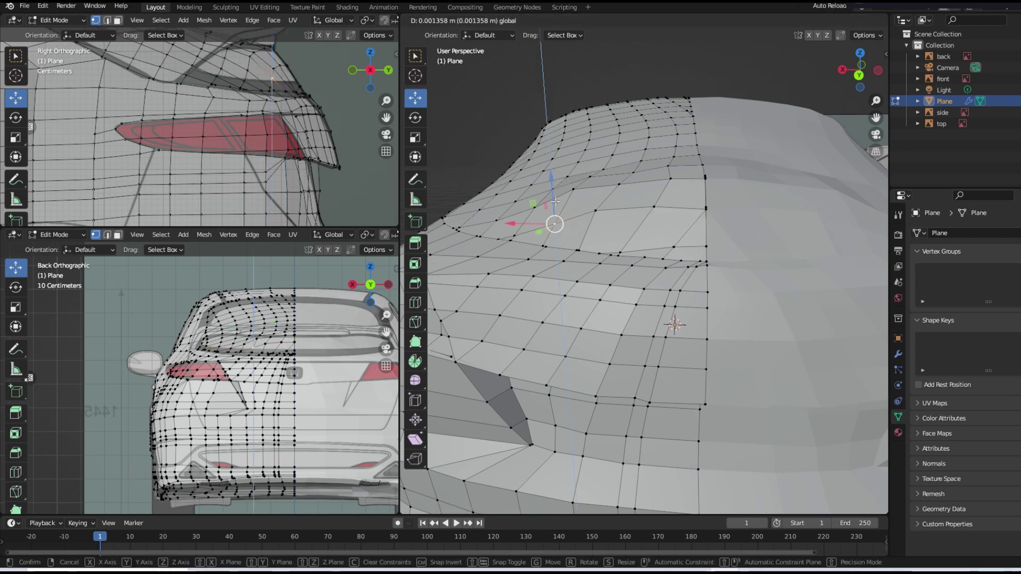
- Raise rear roof vertices and slide one along the Y axis
middle_drag(585, 223, 615, 218)
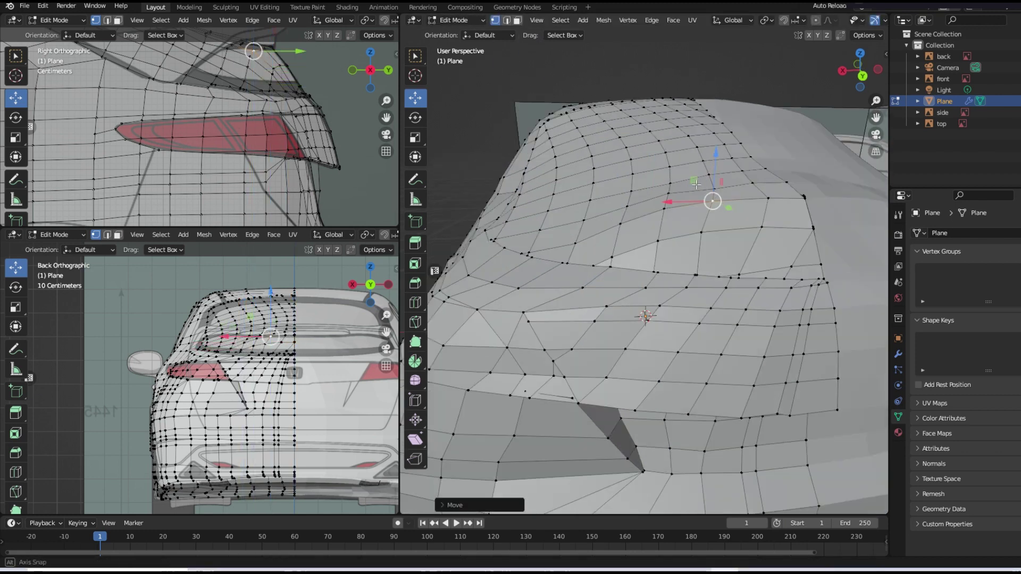
key(g)
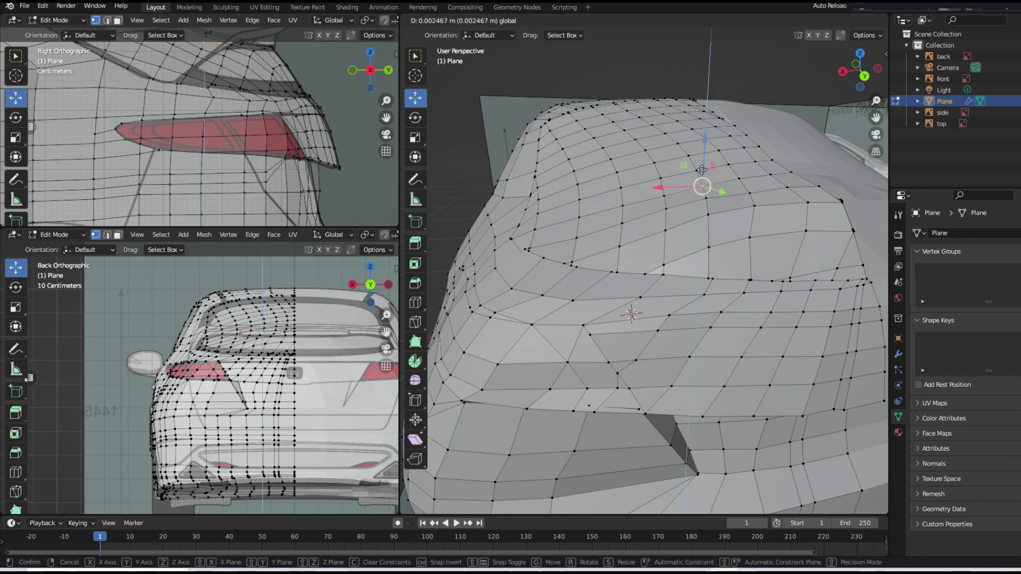
click(620, 192)
middle_drag(621, 192, 751, 214)
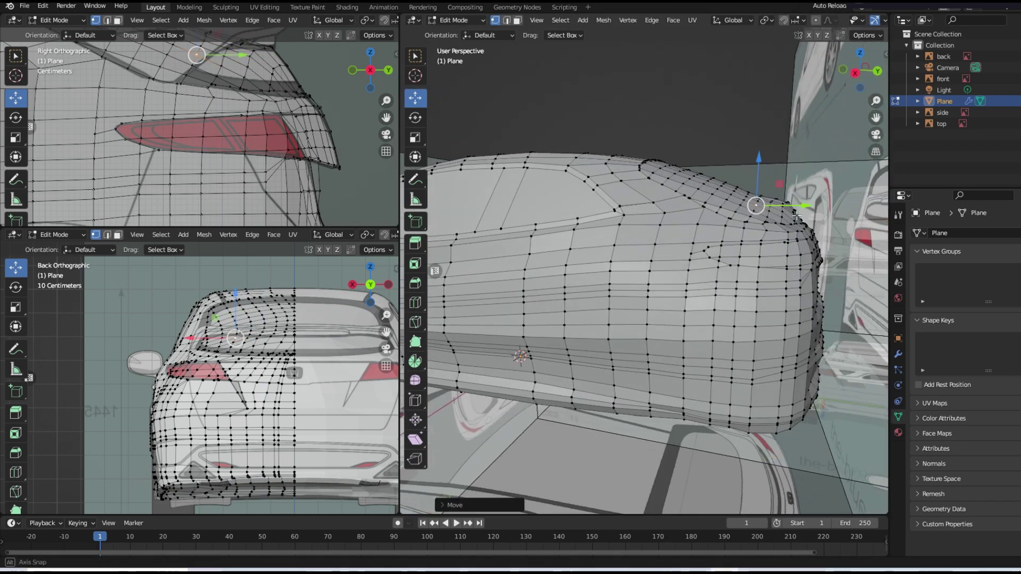
drag(759, 214, 748, 198)
middle_drag(748, 198, 793, 288)
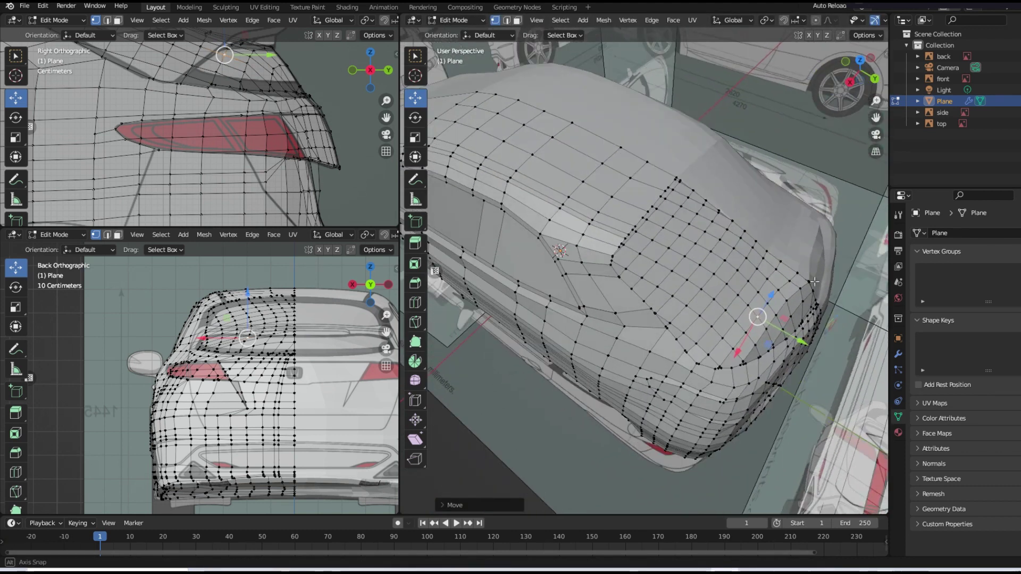
drag(838, 307, 838, 307)
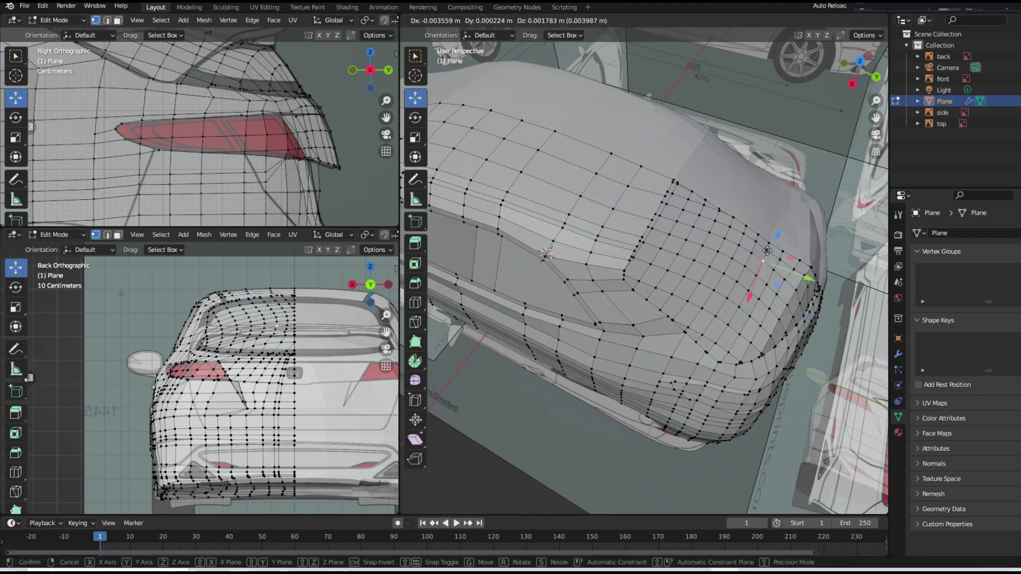
- Refine a vertex on the rear roof curve and check it from a new angle
mouse_move(769, 244)
middle_down()
mouse_move(656, 227)
mouse_move(714, 224)
mouse_move(676, 230)
mouse_move(692, 234)
middle_up()
scroll(179, 85, down, 3)
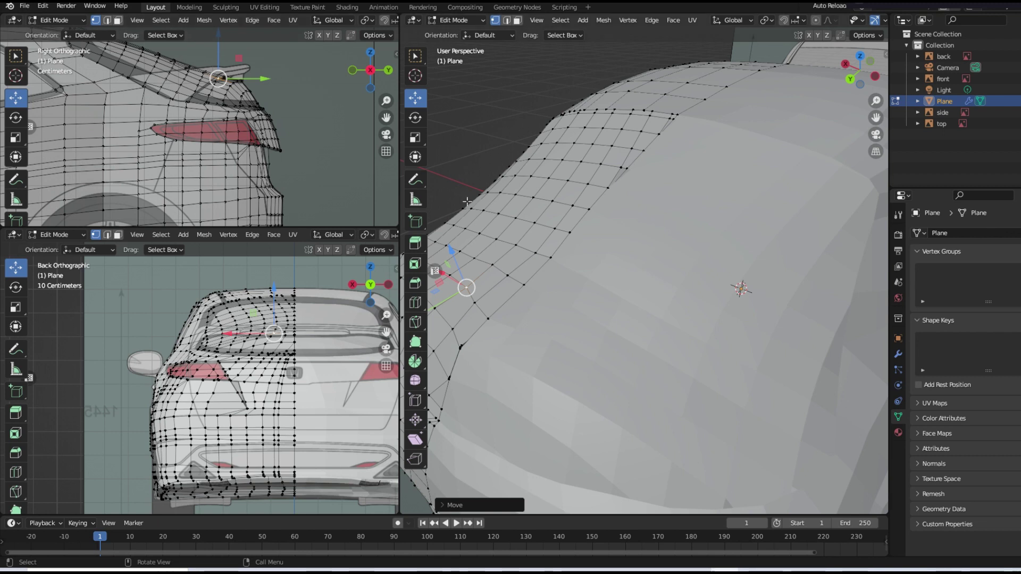
middle_drag(470, 214, 659, 308)
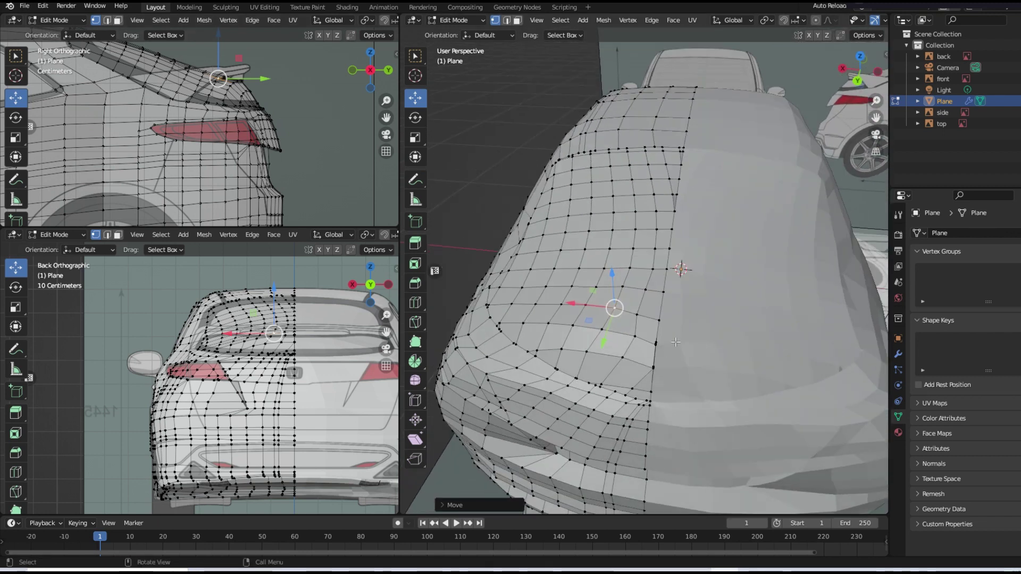
drag(659, 309, 659, 308)
mouse_move(662, 309)
middle_down()
mouse_move(628, 152)
mouse_move(520, 125)
middle_up()
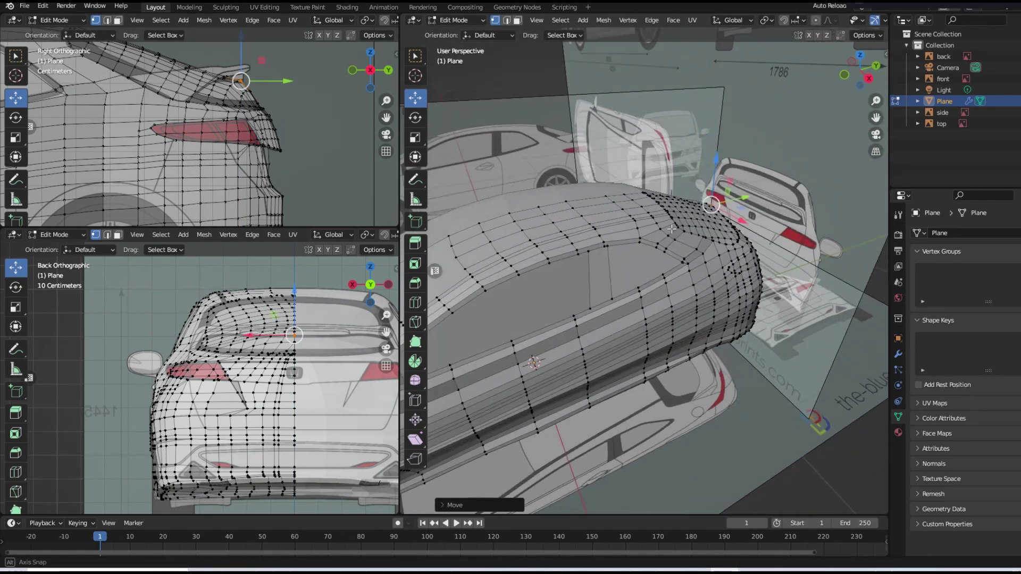
- Save akira civic.blend and switch to the Right Orthographic view
key(ctrl+s)
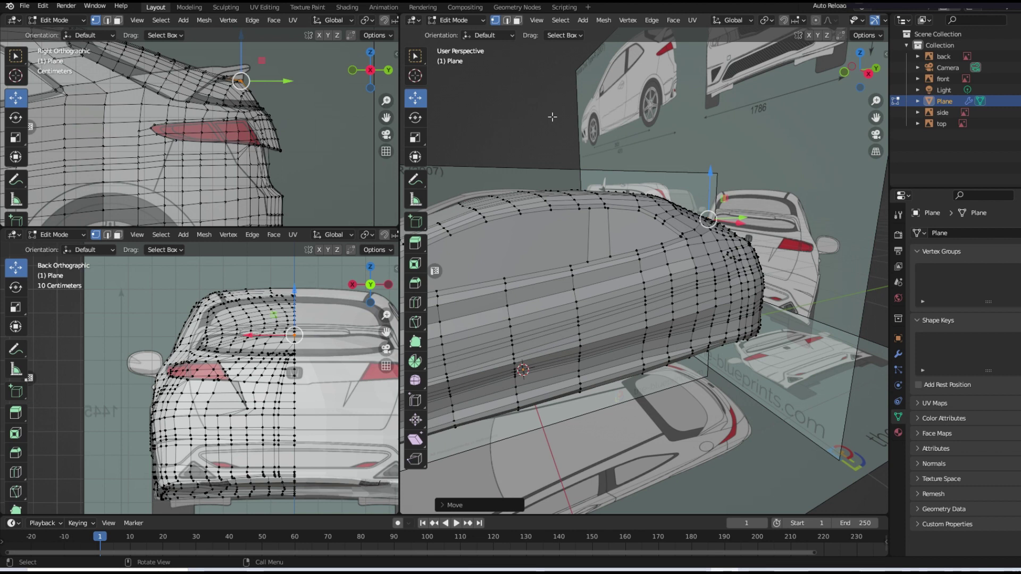
middle_drag(553, 117, 537, 159)
key(ctrl+s)
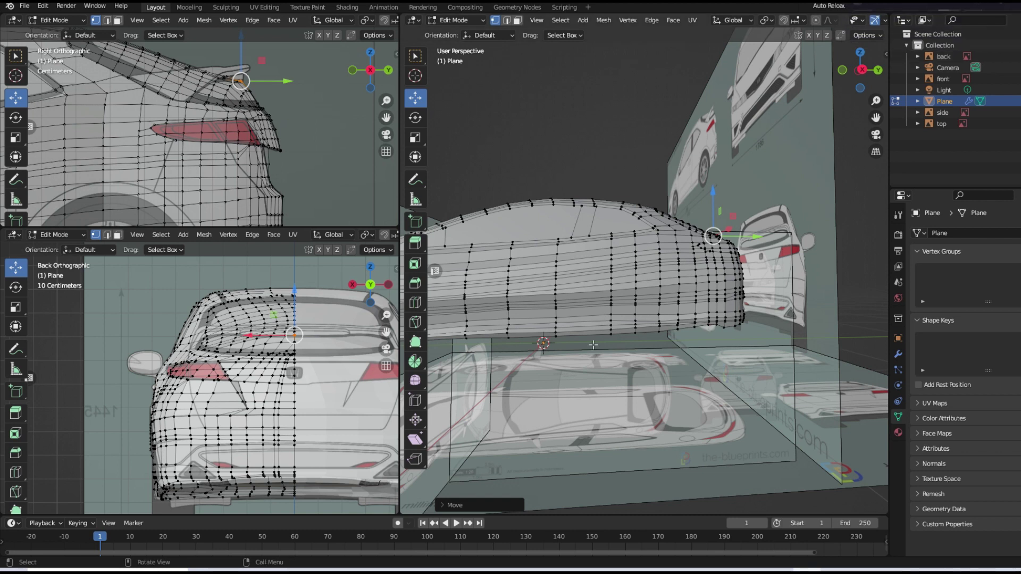
key(KP_3)
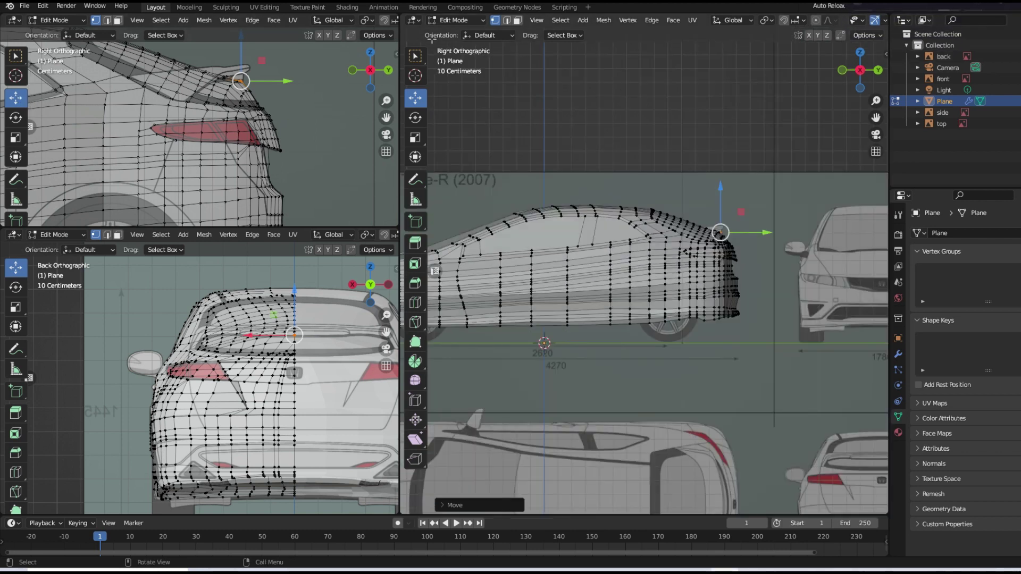
- Widen the viewport and knife-cut a new edge along the door's rear seam
drag(399, 40, 292, 40)
scroll(642, 282, up, 1)
scroll(643, 281, up, 1)
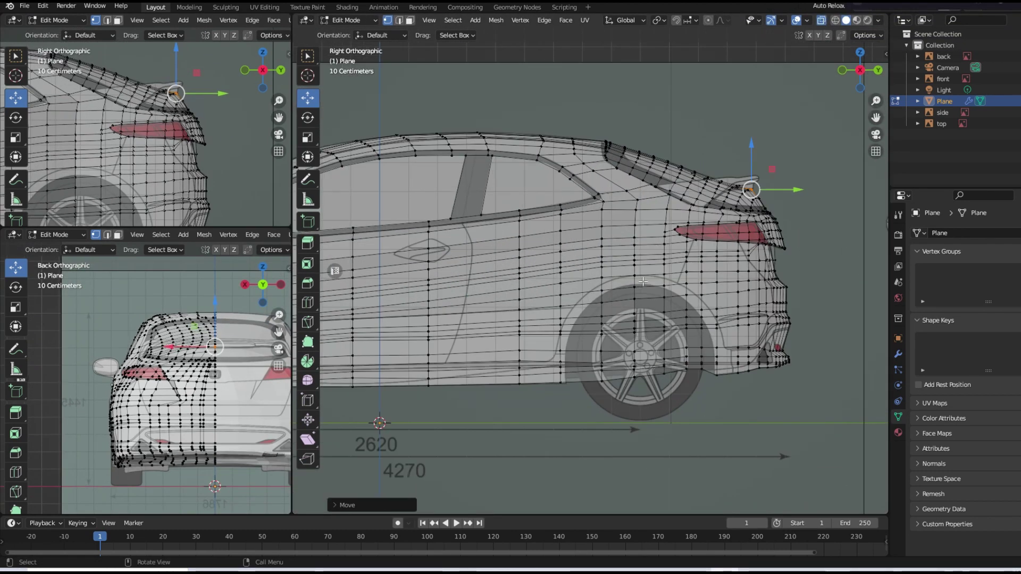
key(k)
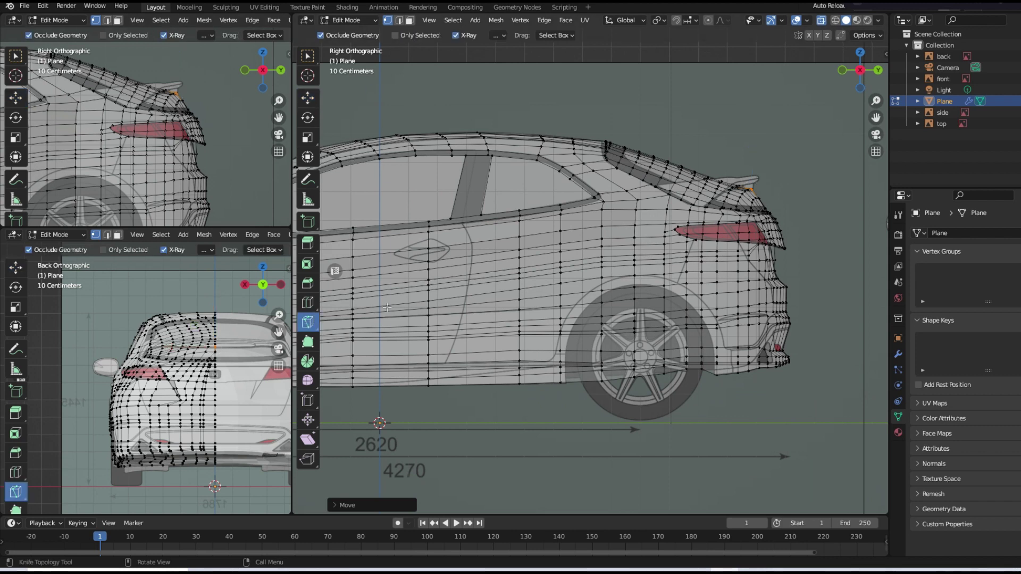
click(457, 218)
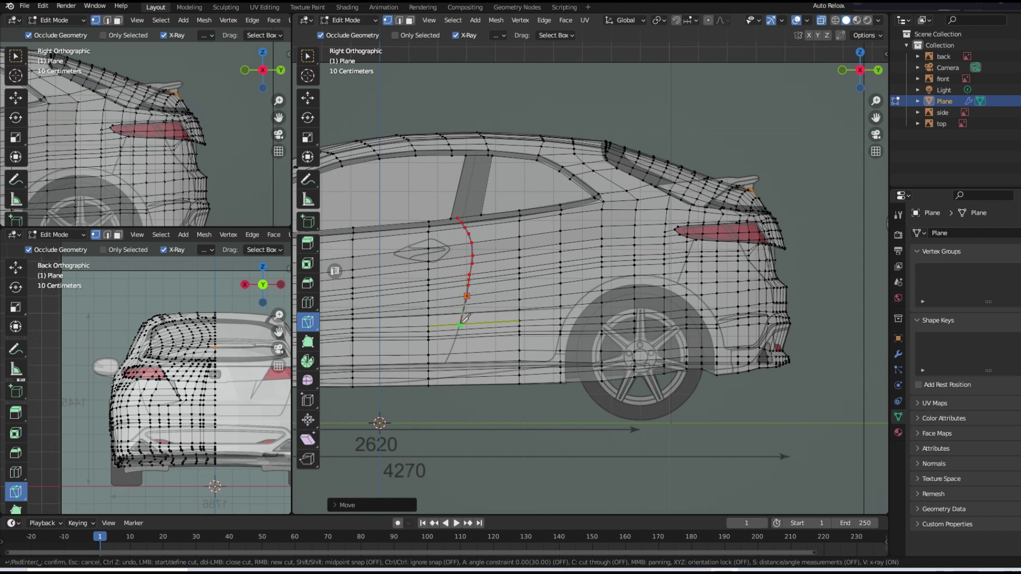
key(Return)
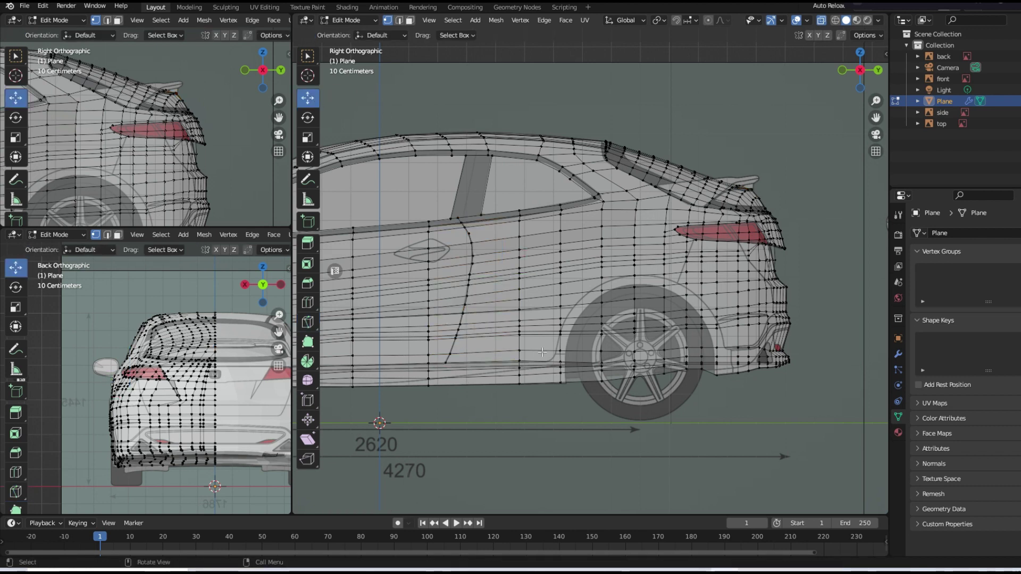
- Move the lower sill vertices onto the blueprint's door outline
scroll(619, 559, up, 1)
shift+middle_drag(590, 287, 853, 284)
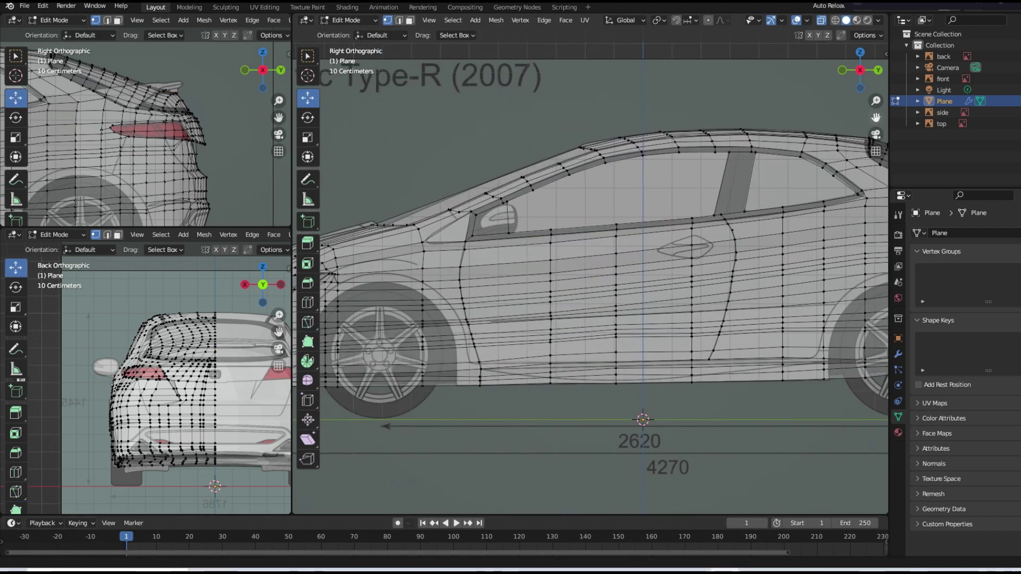
click(550, 364)
click(617, 367)
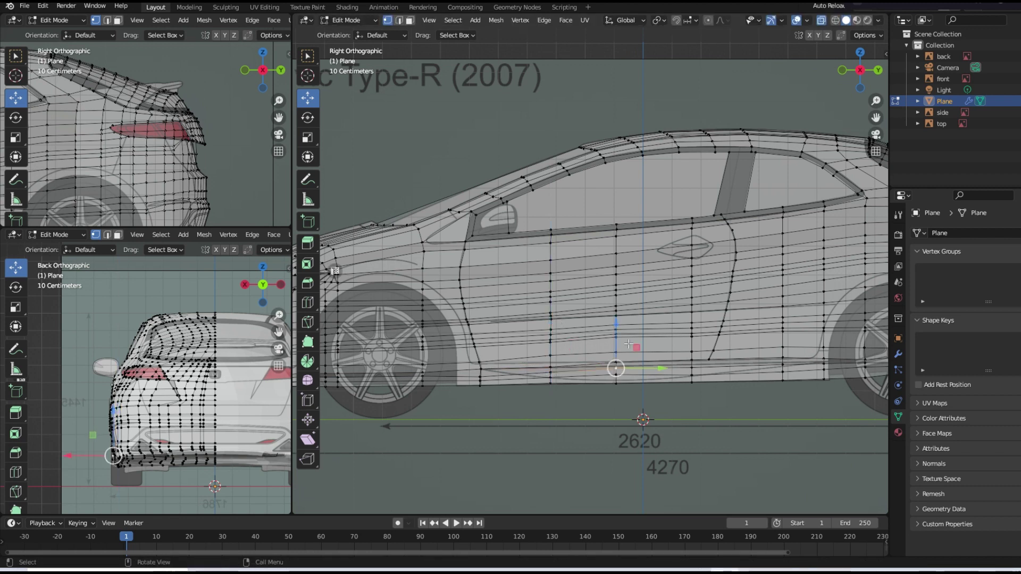
click(691, 369)
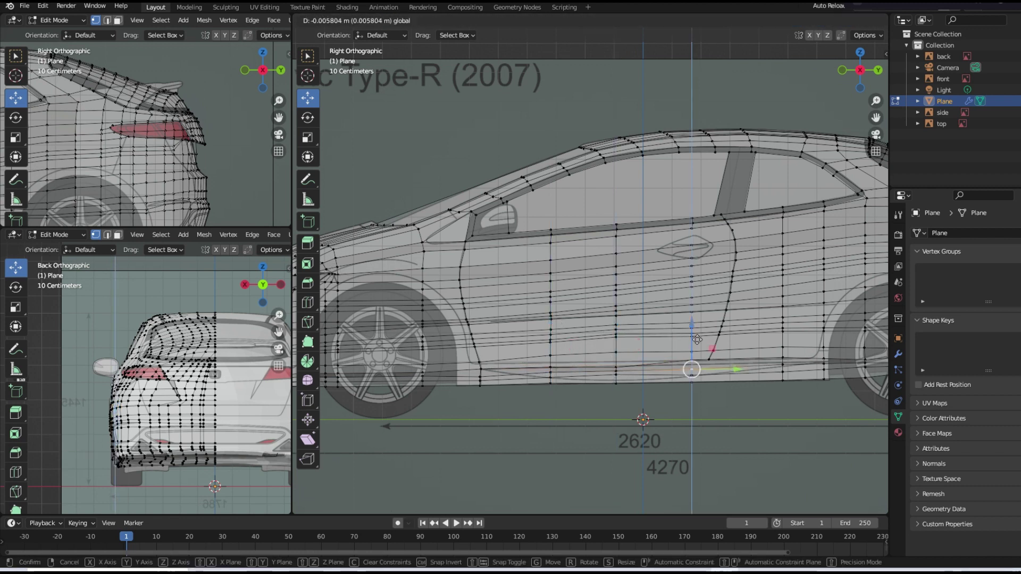
key(g)
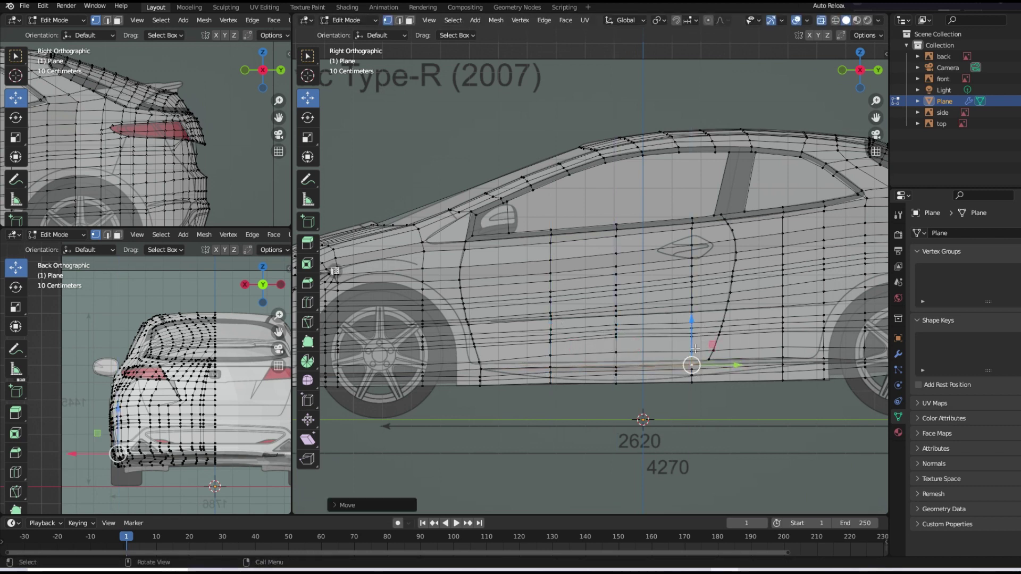
click(618, 335)
key(g)
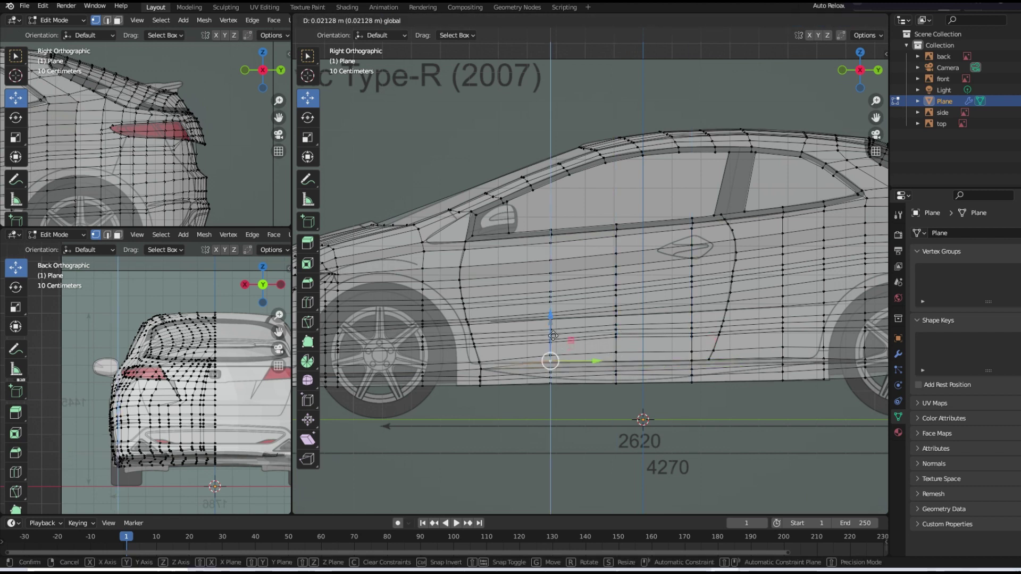
click(553, 337)
- Align the vertex near the front wheel arch to the door line and nudge the door pillar vertex right
click(496, 352)
key(g)
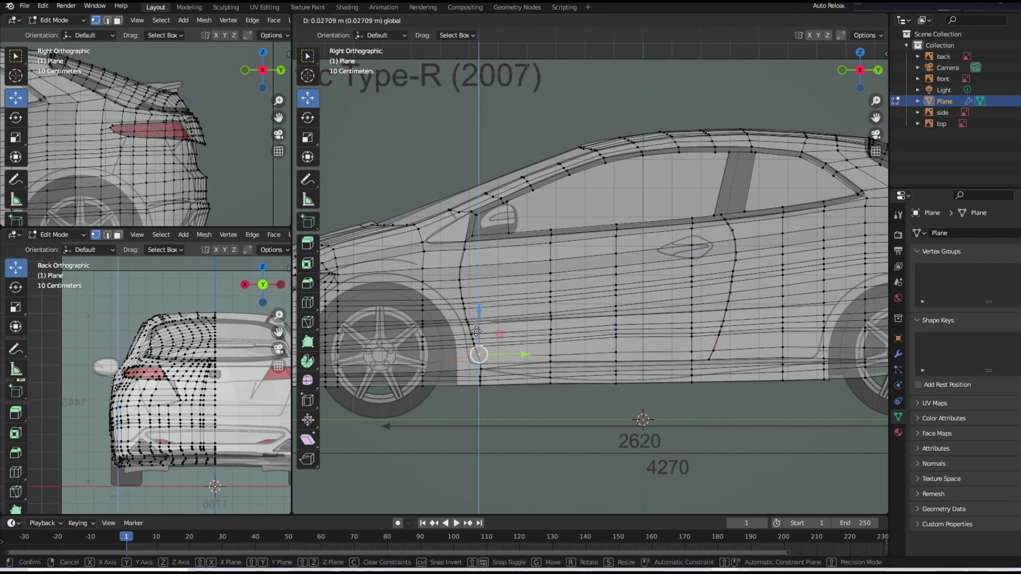
click(496, 375)
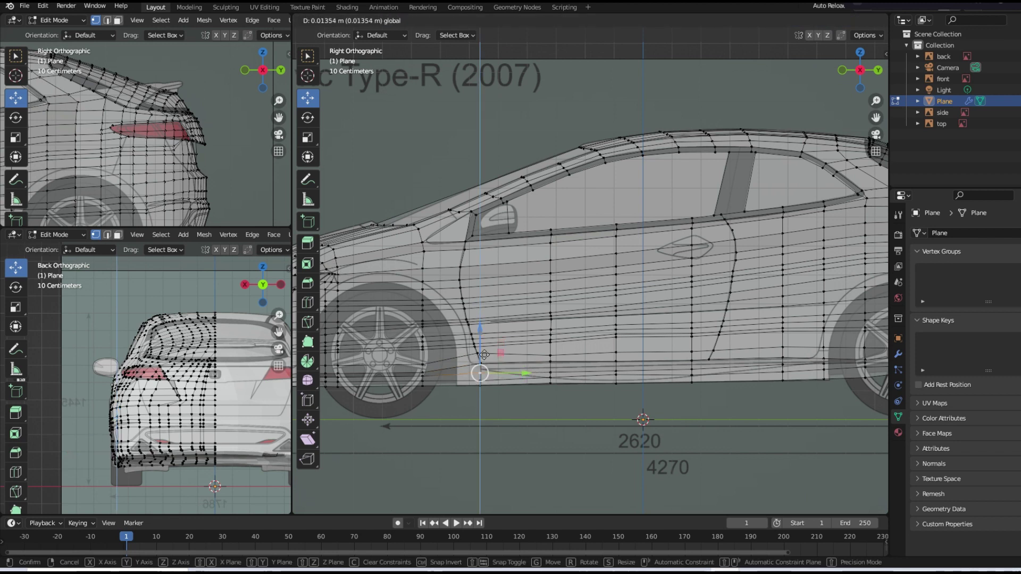
click(424, 357)
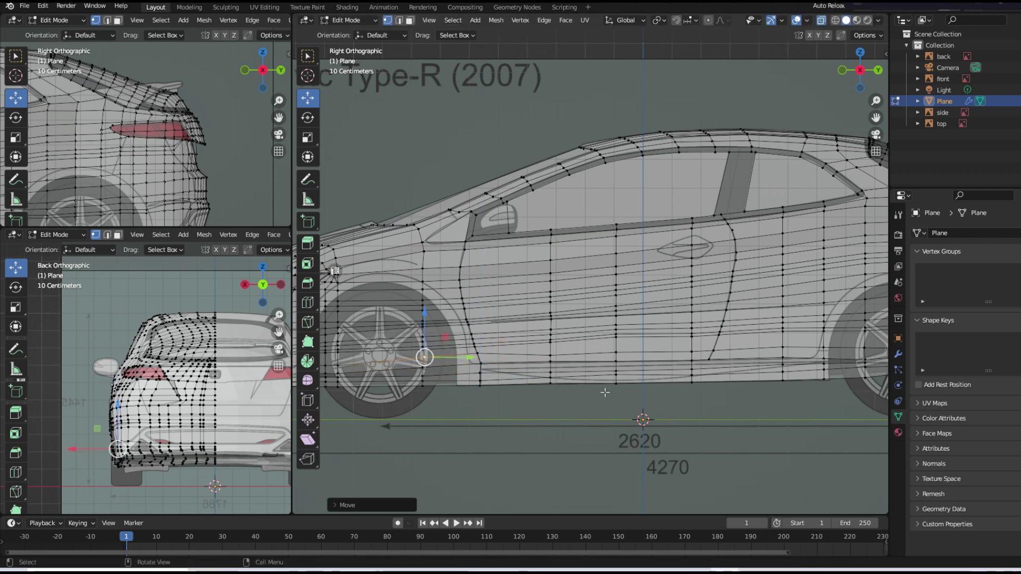
click(550, 363)
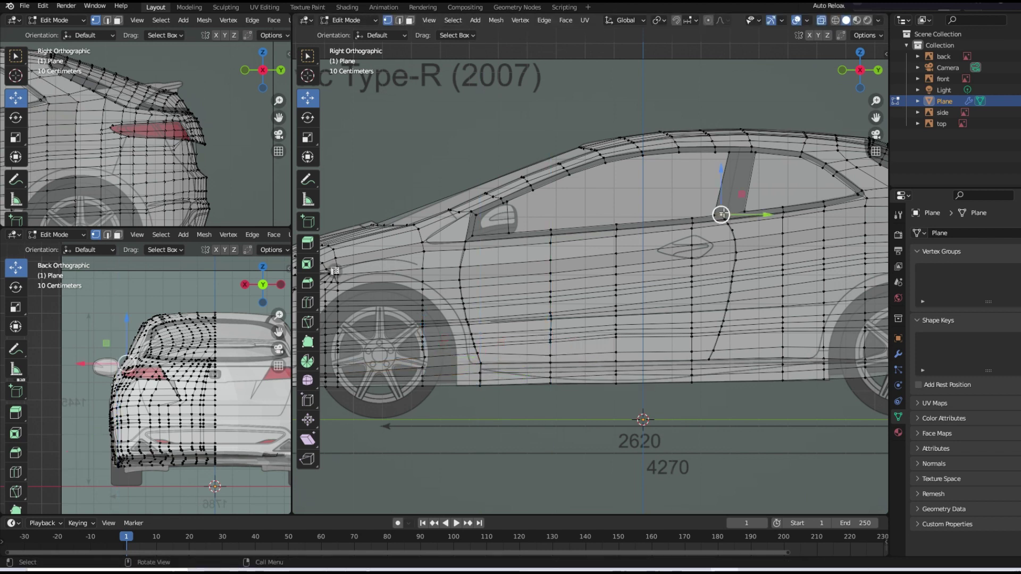
drag(721, 214, 726, 214)
click(308, 325)
click(726, 214)
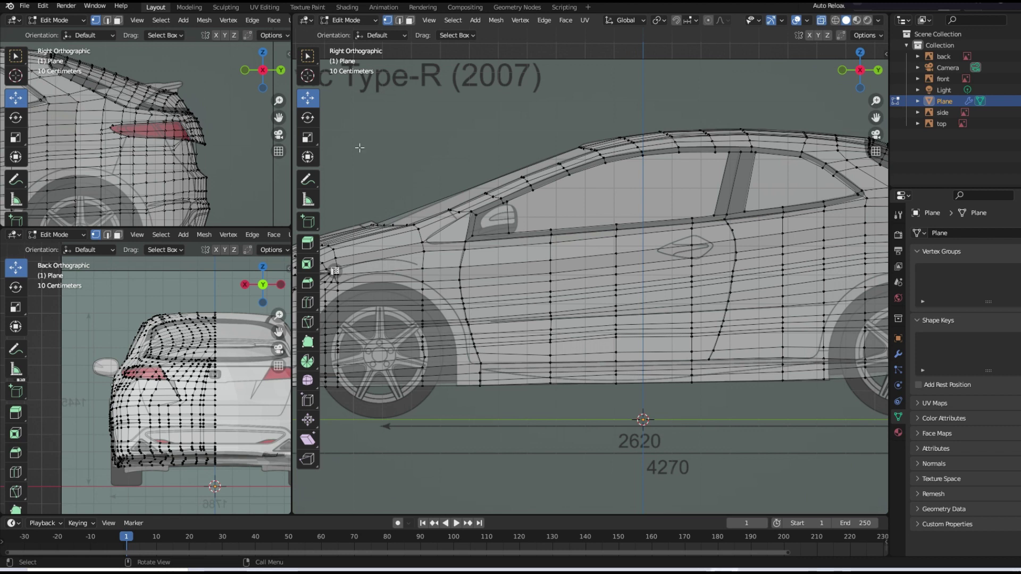
- Knife-cut an edge near the A-pillar and raise the new vertex slightly
key(2)
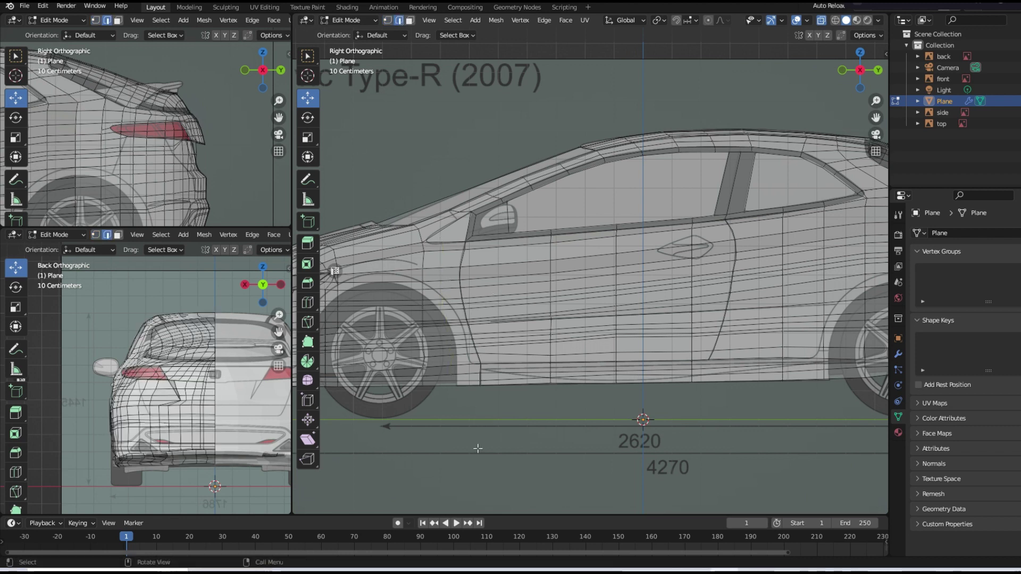
key(k)
click(440, 243)
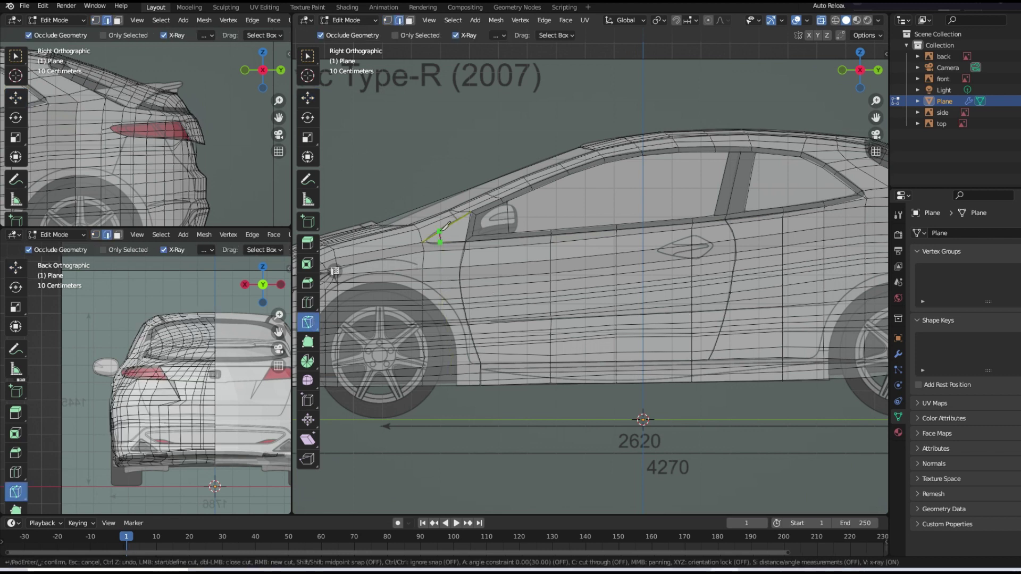
key(Return)
key(1)
click(440, 232)
drag(441, 205, 442, 202)
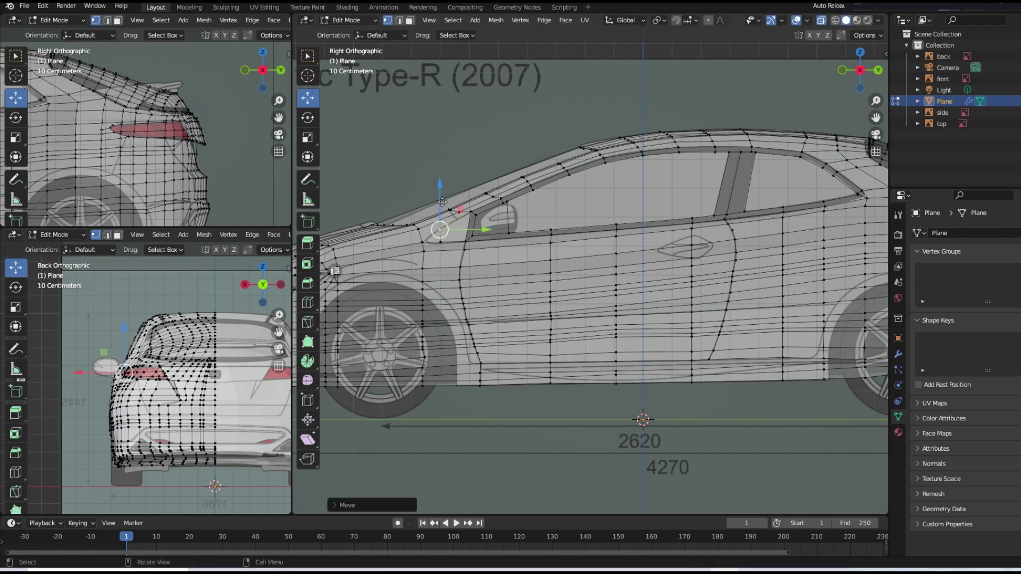
- Make a second knife cut starting from the A-pillar vertex
key(k)
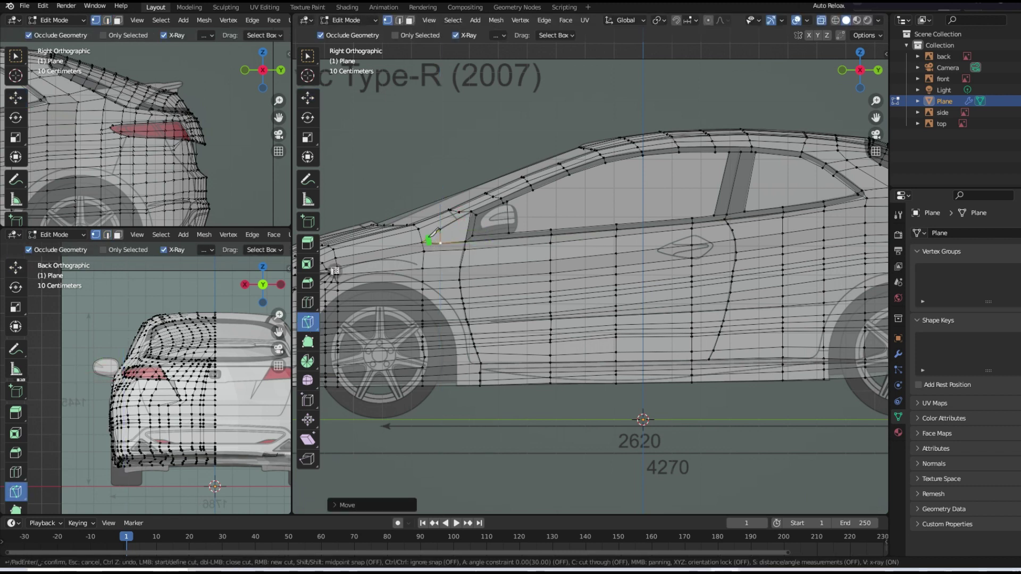
key(Return)
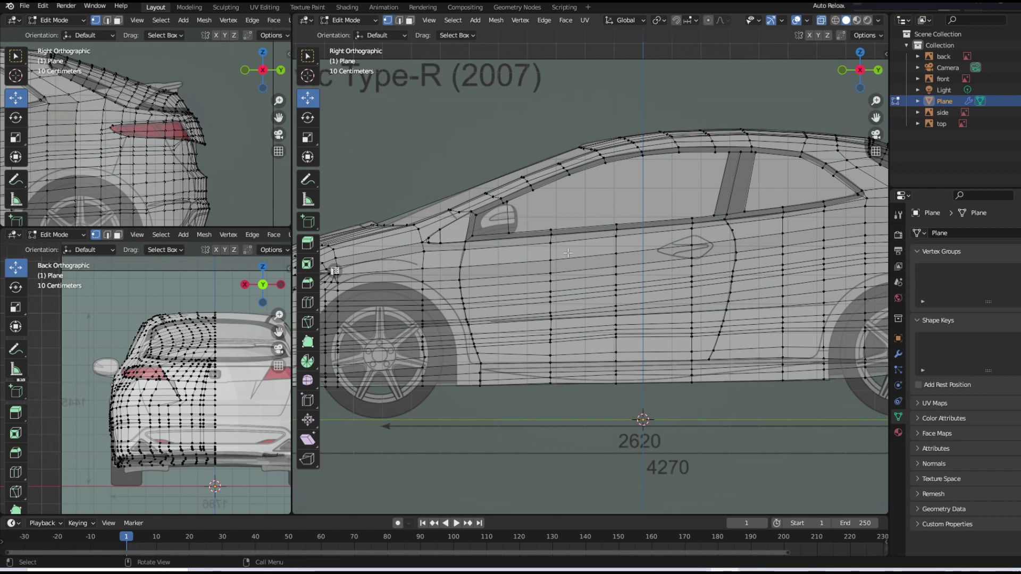
scroll(604, 246, down, 2)
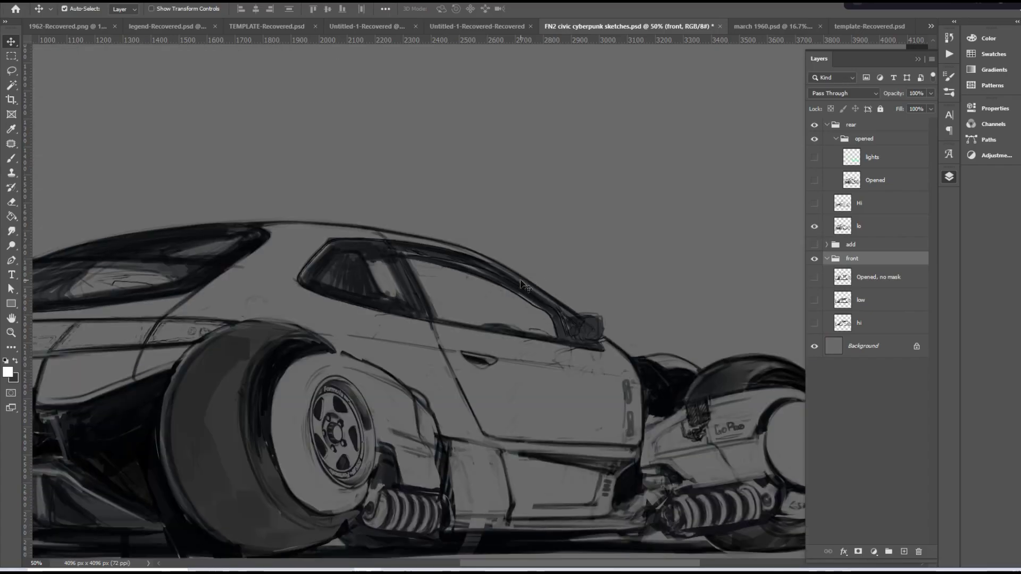
drag(486, 564, 436, 564)
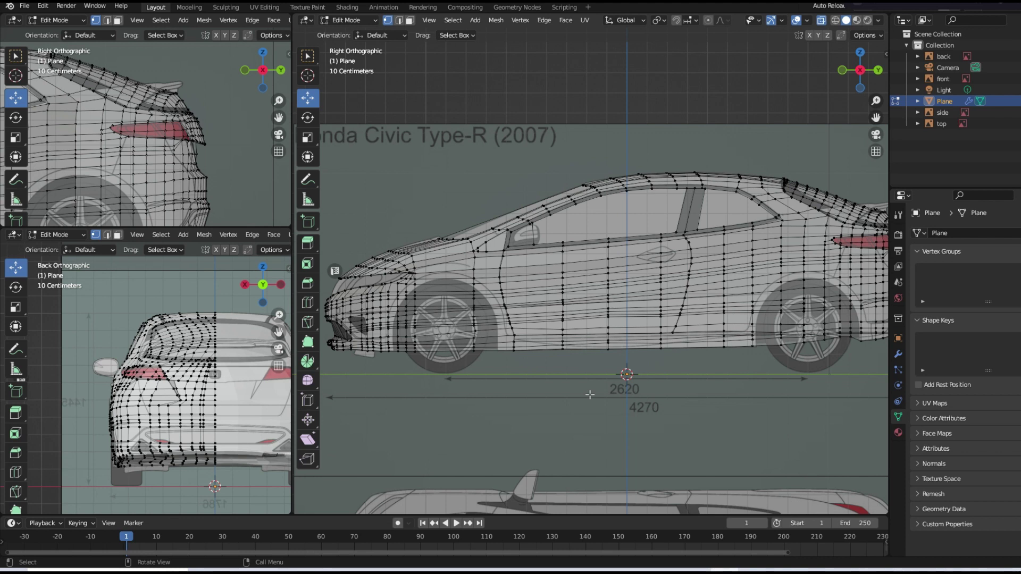
- Lower the lower door-line vertex slightly along Z, then view the car in Object Mode perspective
ctrl+scroll(372, 542, down, 2)
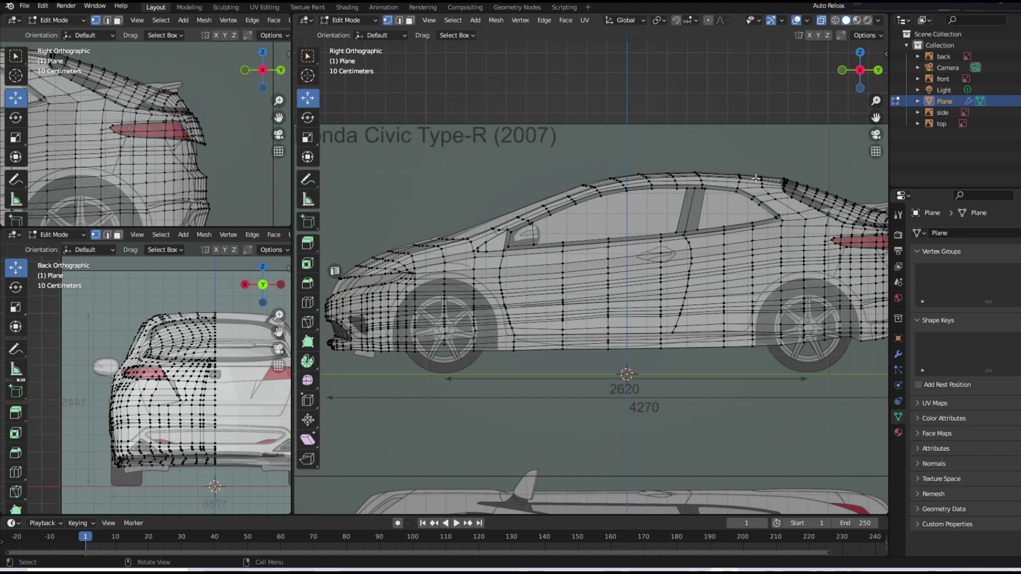
click(608, 324)
drag(654, 325, 661, 338)
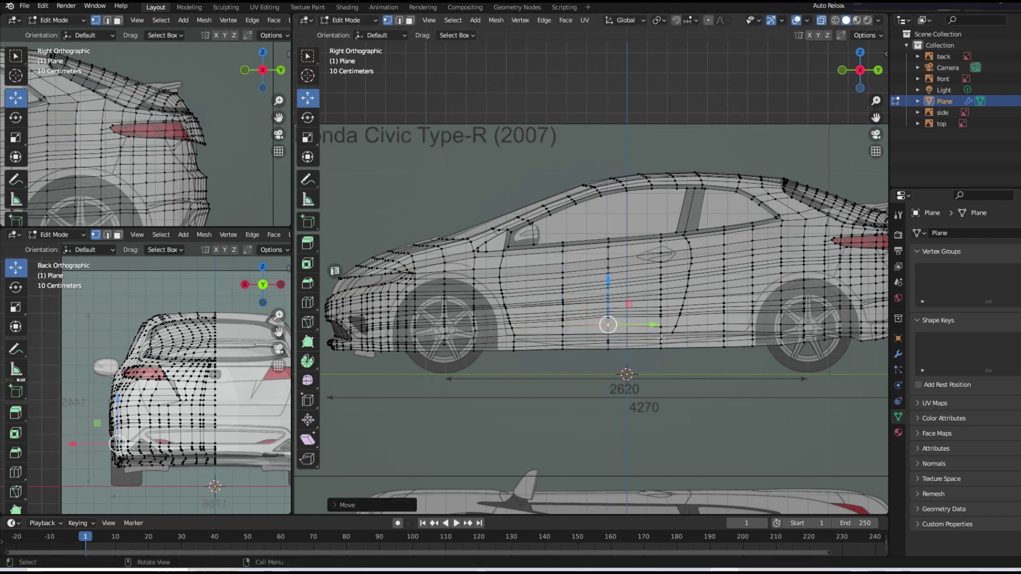
key(g)
key(Escape)
key(g)
key(z)
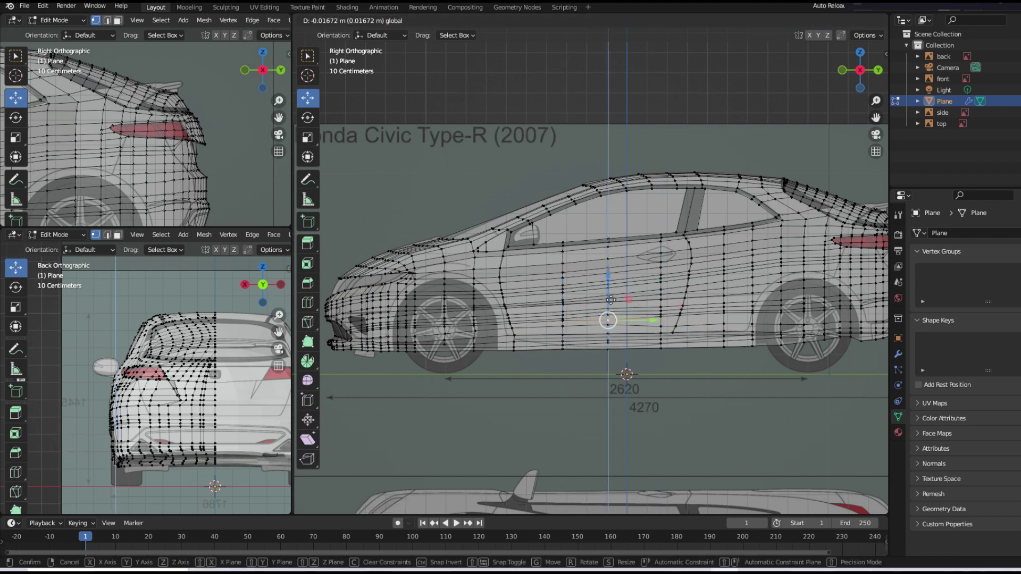
click(611, 300)
click(628, 285)
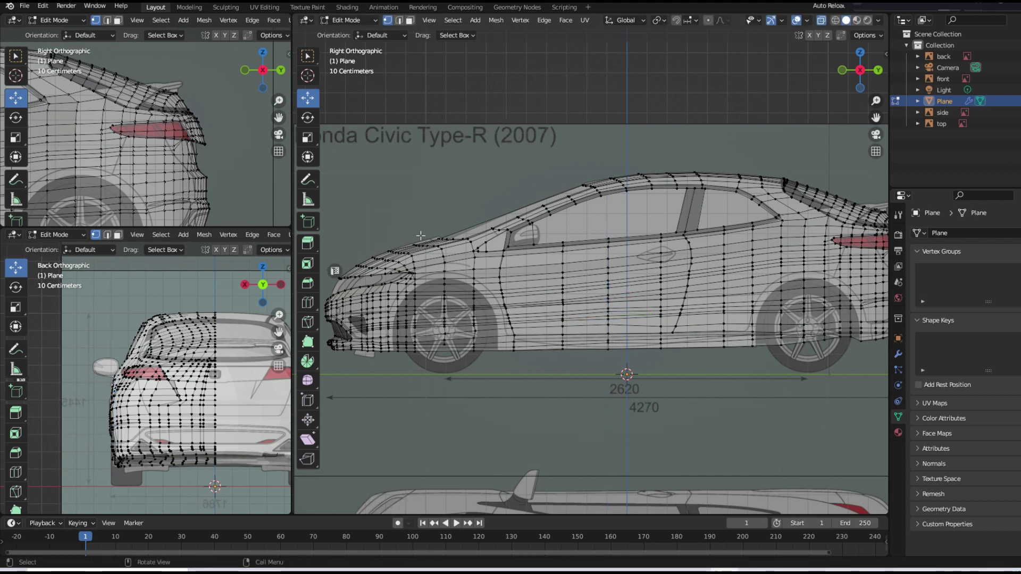
click(348, 20)
mouse_move(372, 160)
middle_down()
mouse_move(511, 236)
mouse_move(591, 222)
mouse_move(572, 244)
middle_up()
- Return to Edit Mode and select car body vertices, including a shortest path
click(348, 20)
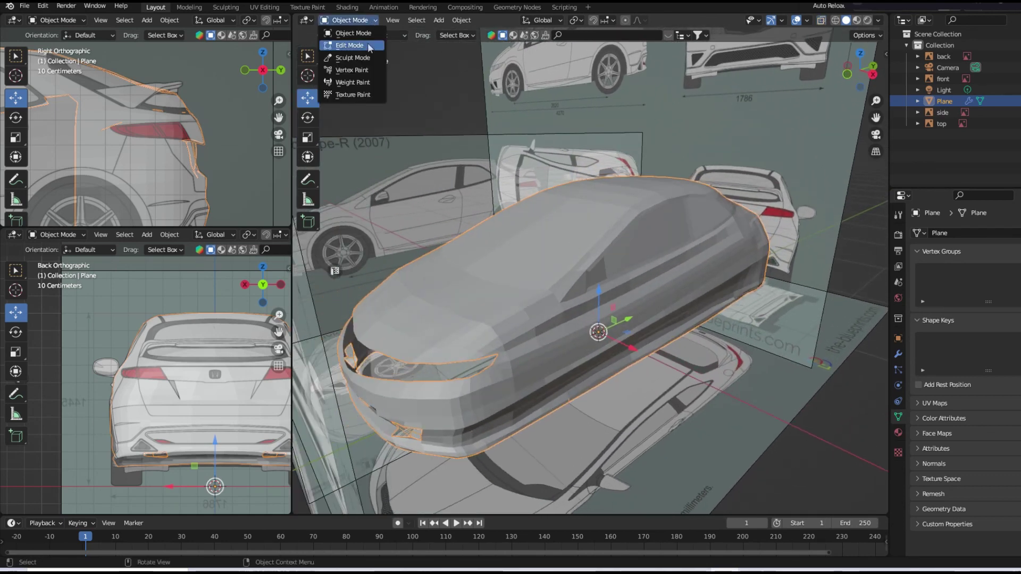
click(369, 46)
mouse_move(414, 266)
middle_down()
mouse_move(435, 343)
mouse_move(410, 353)
mouse_move(537, 391)
middle_up()
click(409, 353)
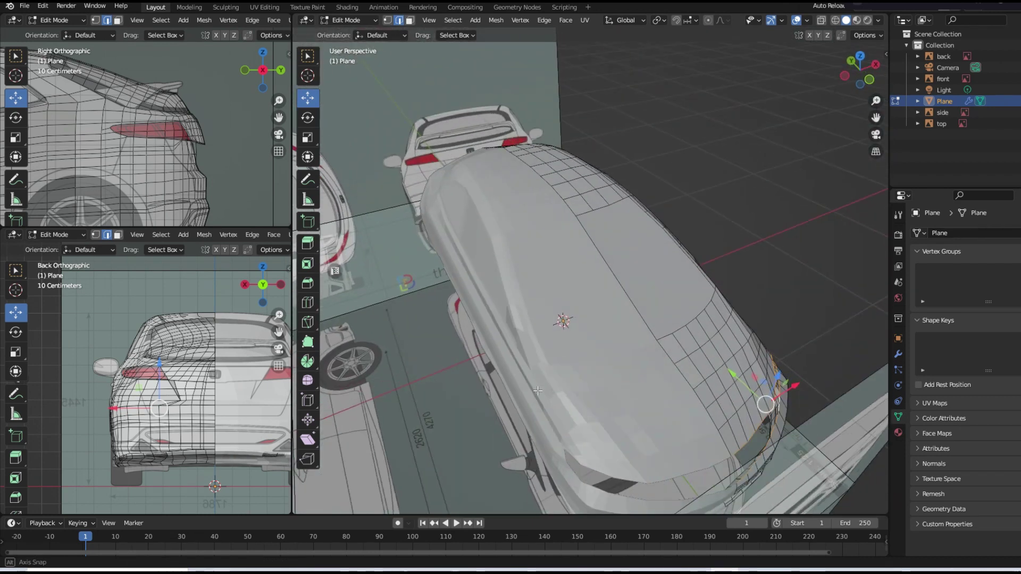
key(1)
ctrl+click(742, 463)
mouse_move(742, 462)
middle_down()
mouse_move(747, 431)
mouse_move(661, 322)
mouse_move(611, 340)
middle_up()
- Go back to Object Mode and show Material.001 in the Shading workspace
key(2)
key(Tab)
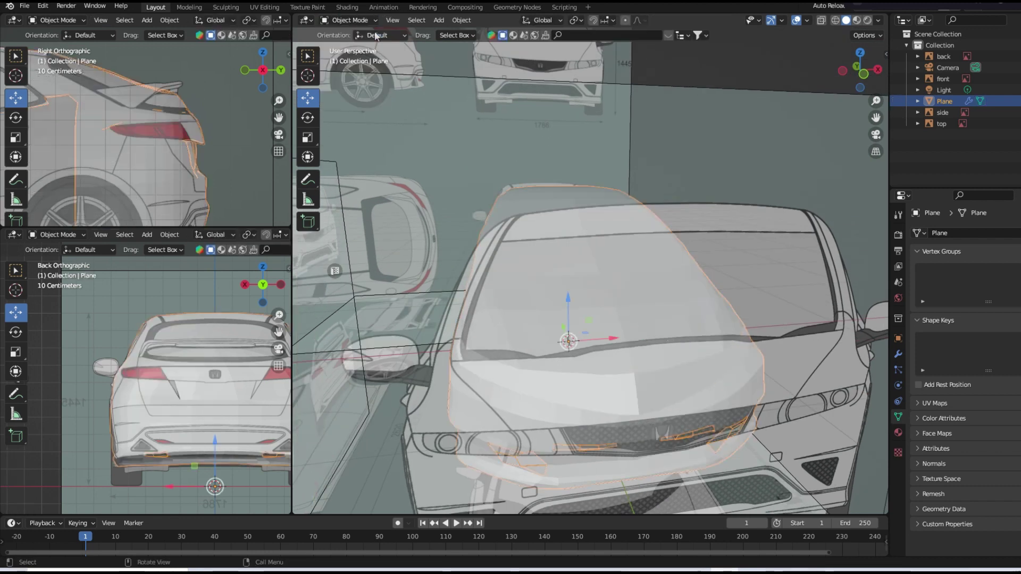
middle_drag(601, 277, 580, 237)
click(898, 432)
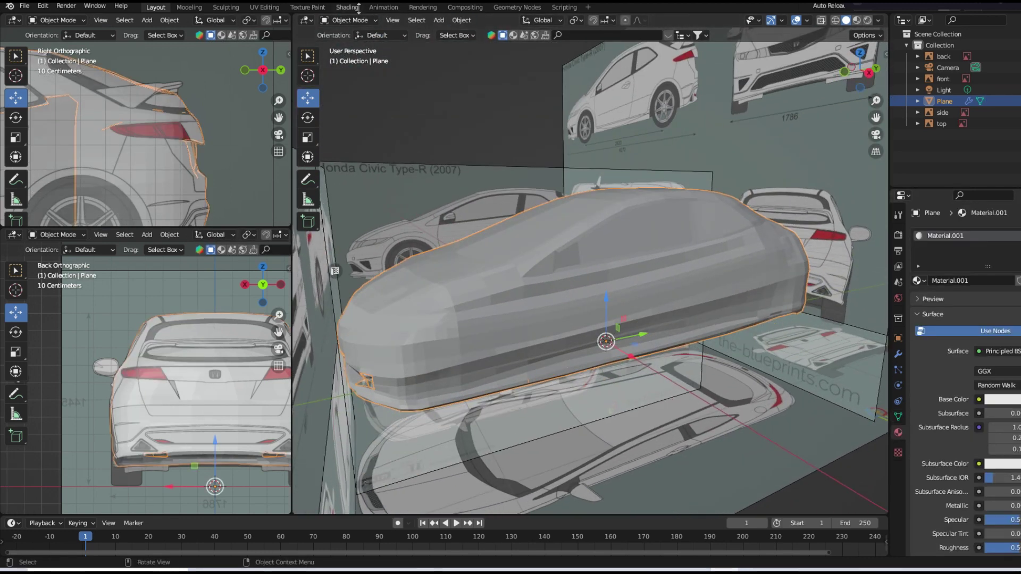
click(347, 8)
- Save the file and apply the Lightning Boy base toon material to Material.001
click(44, 79)
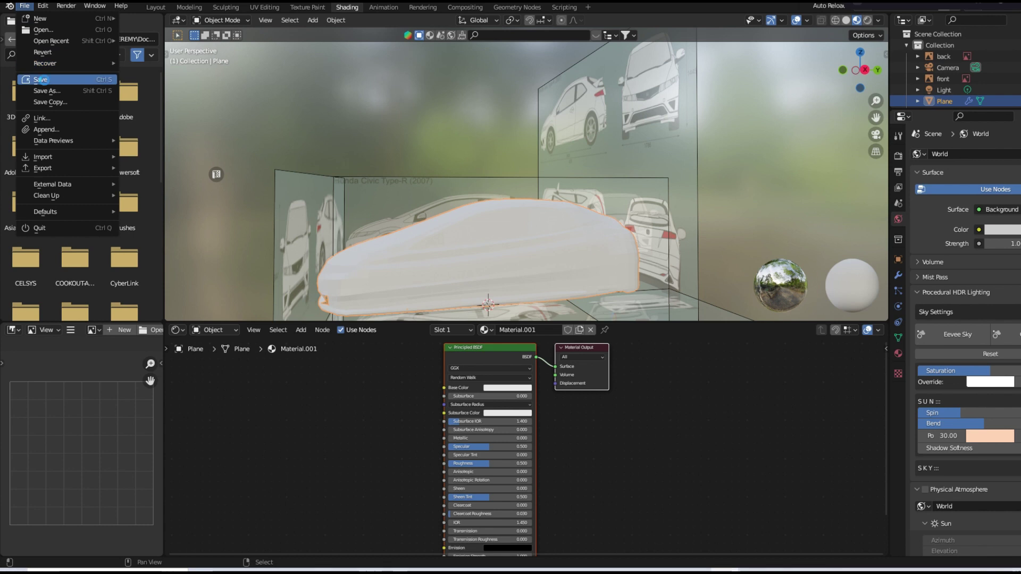
key(n)
click(881, 493)
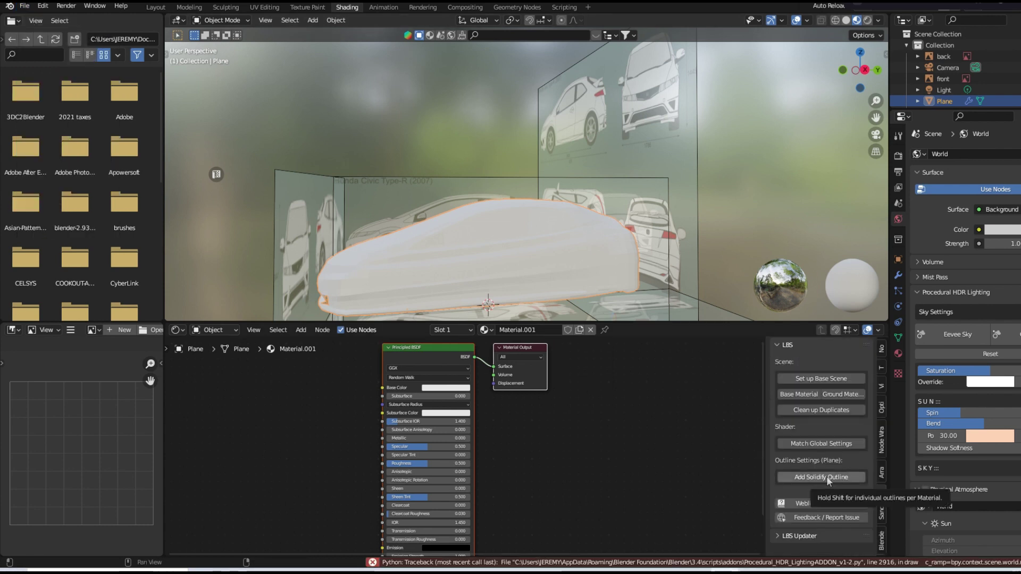
click(799, 395)
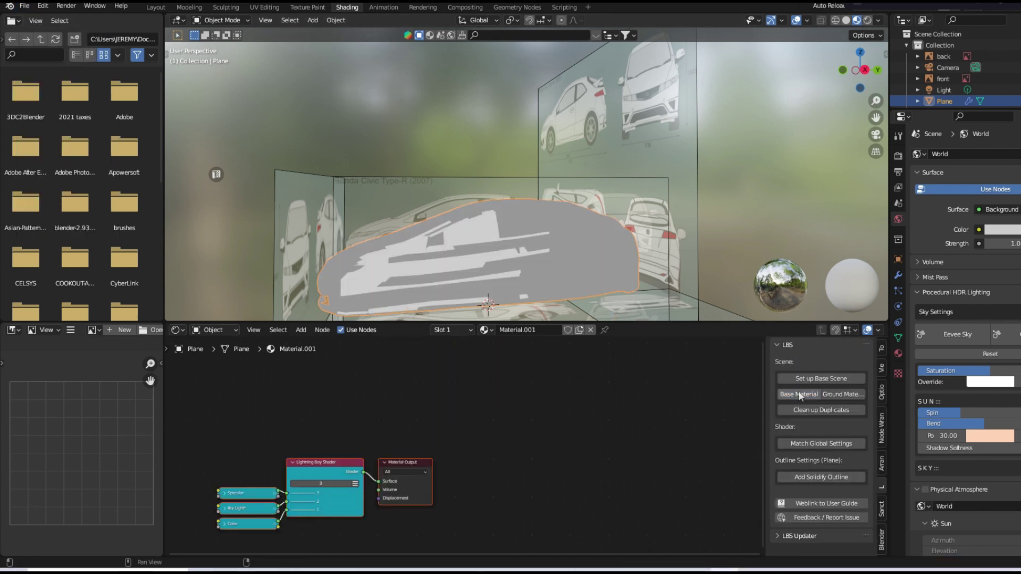
- Put Material.002 into the first material slot, then reselect the Material.001 slot
click(898, 354)
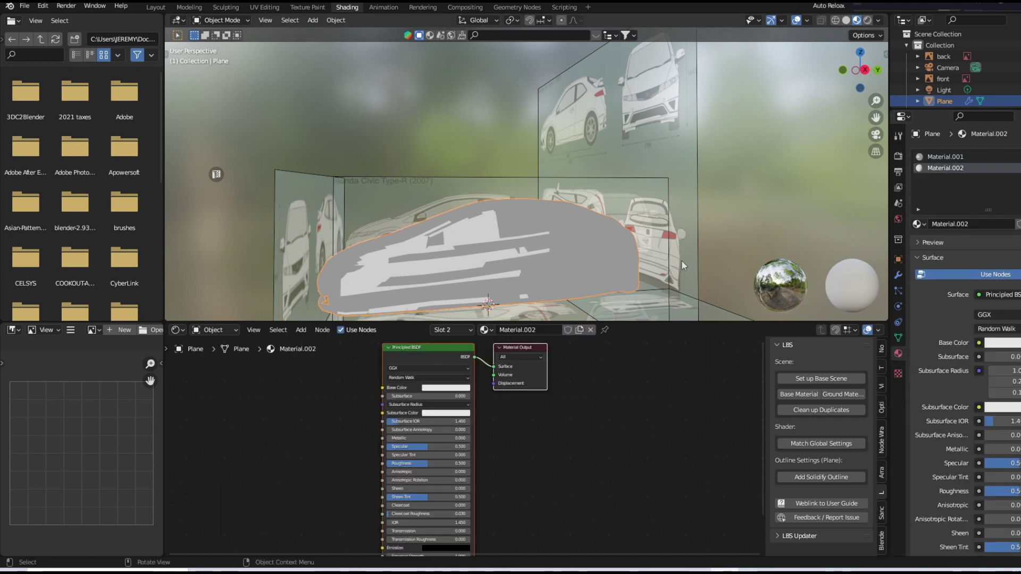
click(919, 224)
click(948, 262)
click(955, 168)
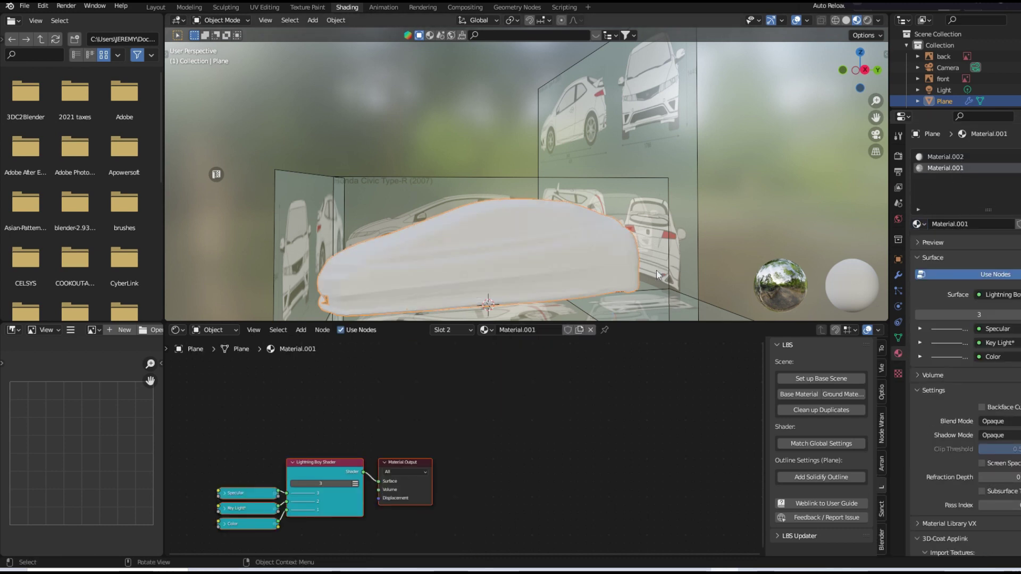
scroll(945, 392, down, 2)
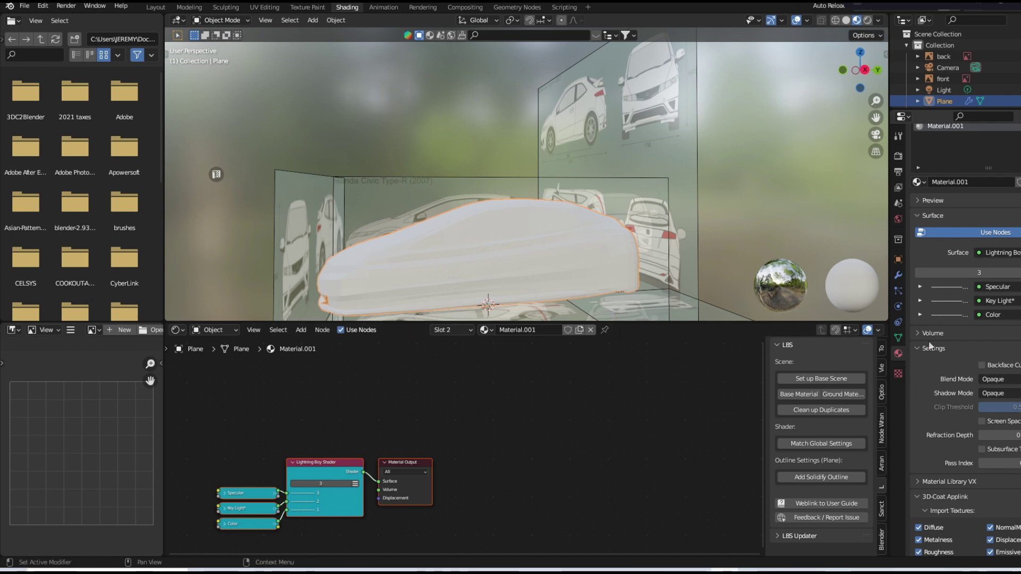
- In Edit Mode, enable Backface Culling and Alpha Blend on the Material.001 slot
key(Tab)
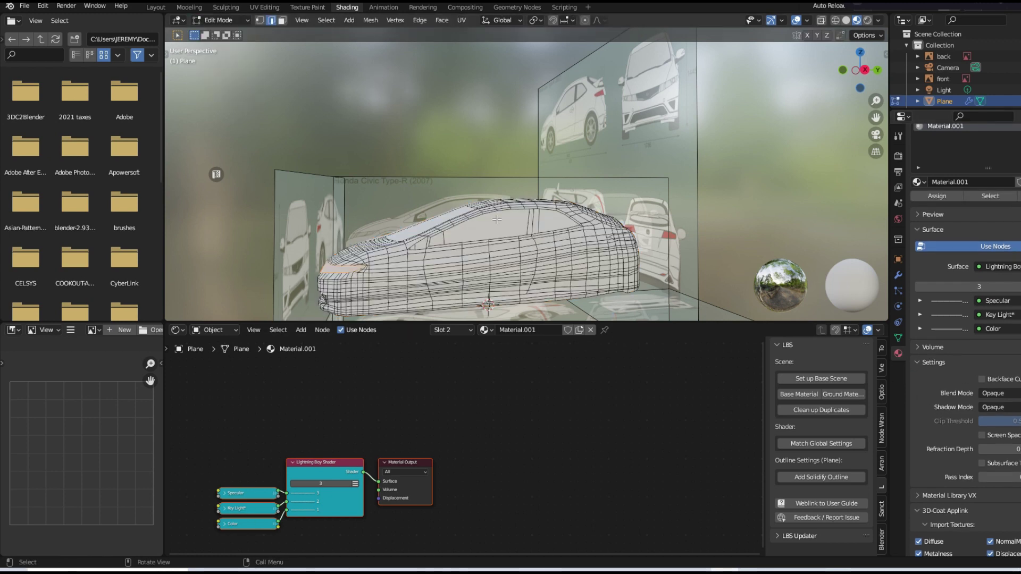
click(944, 137)
click(945, 126)
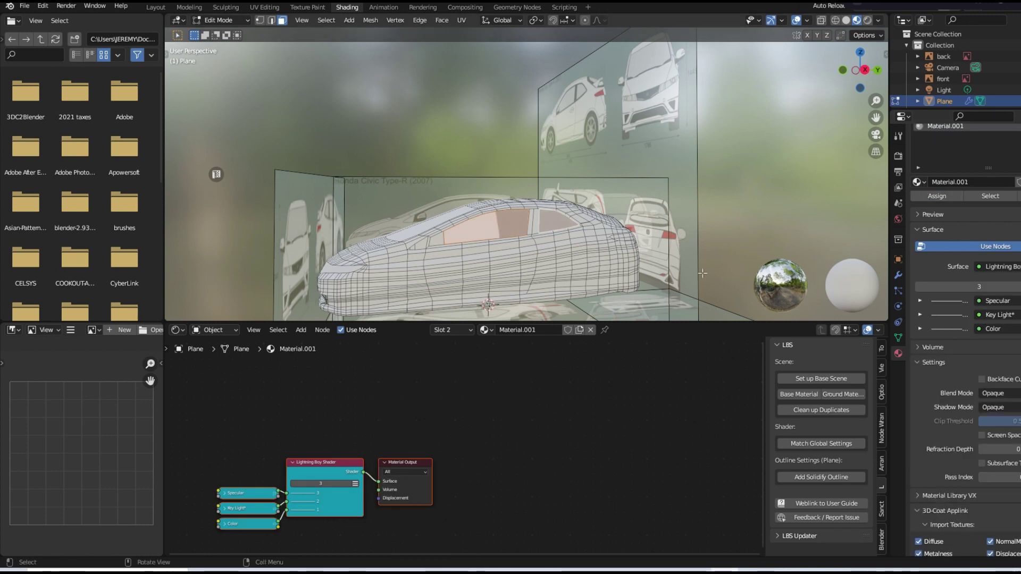
middle_drag(479, 239, 522, 269)
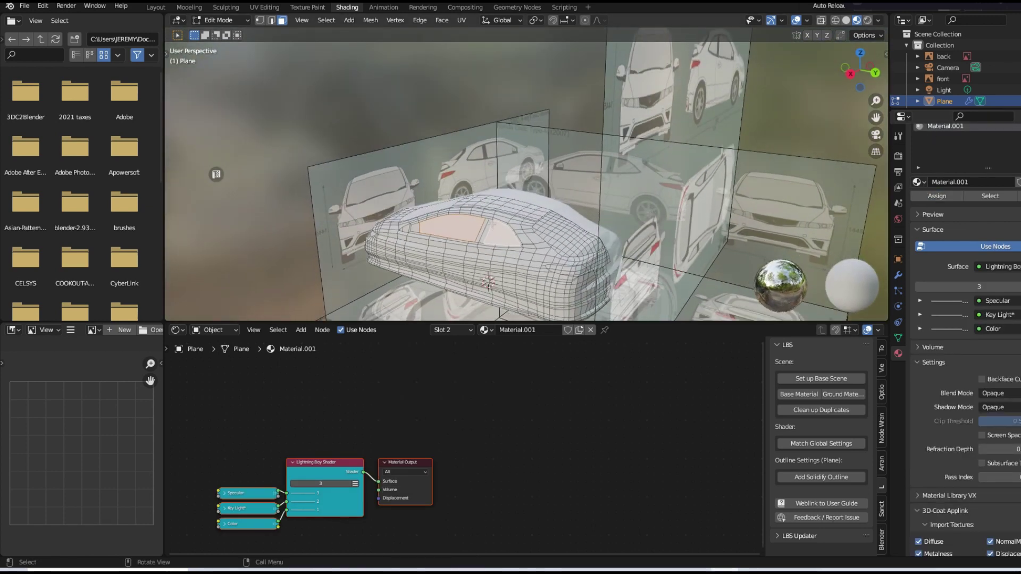
click(981, 379)
click(1000, 393)
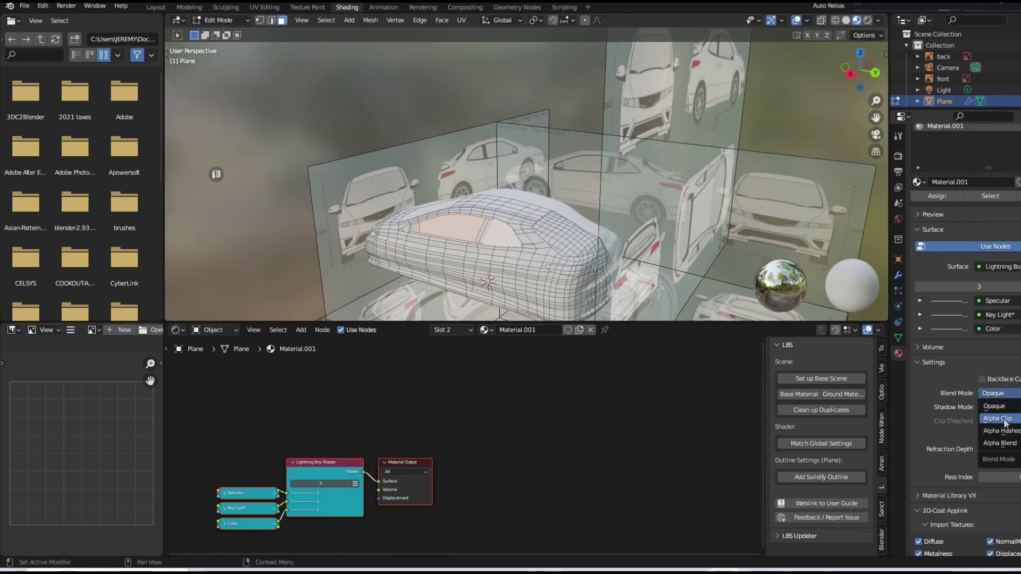
click(999, 424)
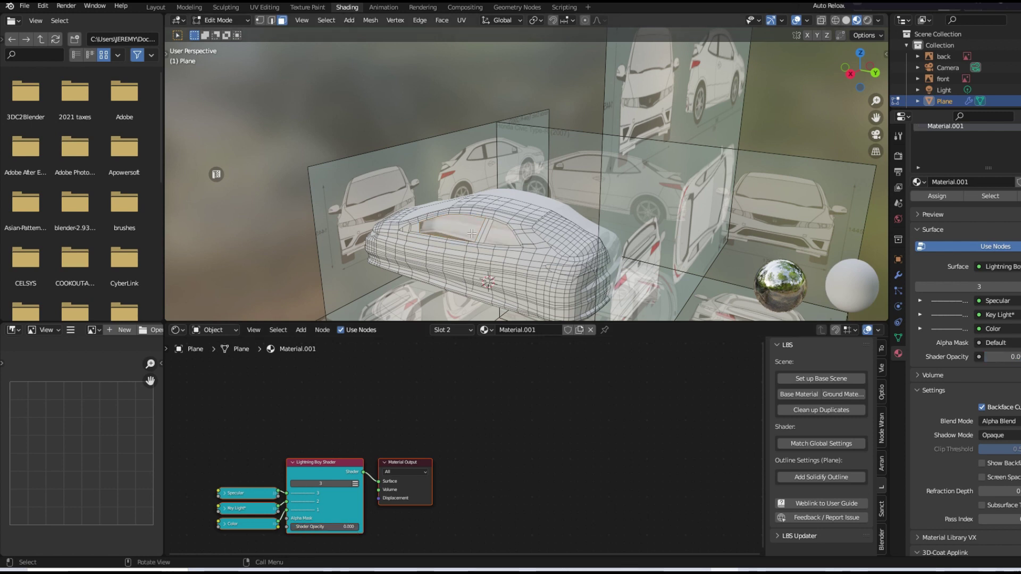
- Orbit to the roof while switching between the Material.002 and Material.001 slots
middle_drag(471, 233, 575, 258)
click(575, 257)
click(945, 126)
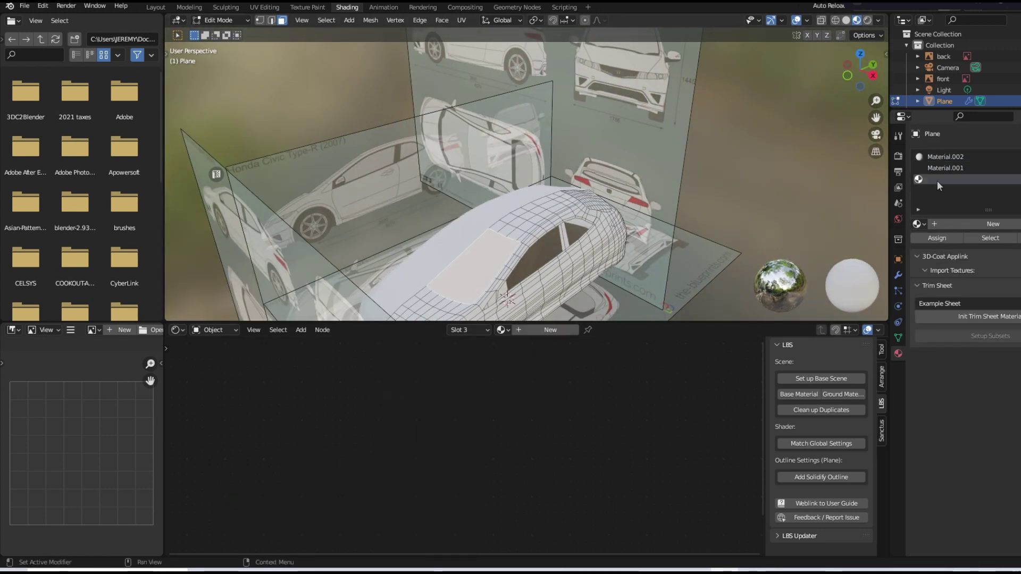
mouse_move(611, 213)
middle_down()
mouse_move(686, 215)
mouse_move(536, 243)
middle_up()
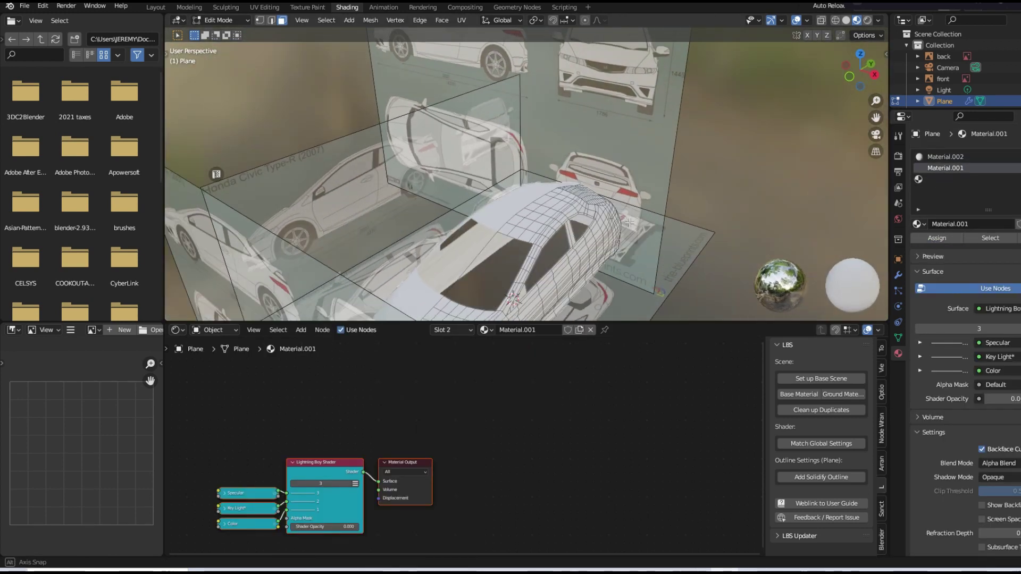
shift+click(536, 243)
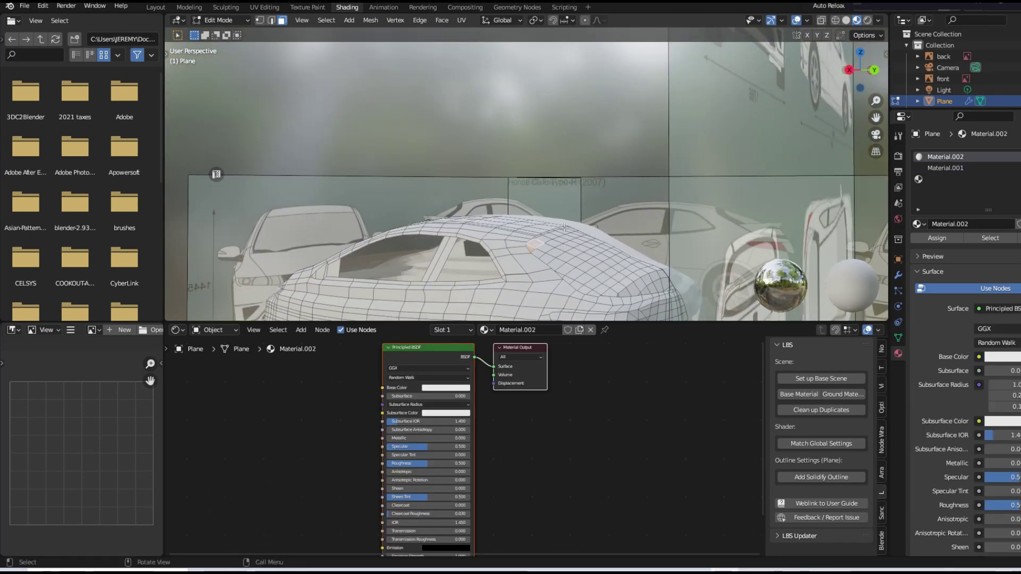
- Select two roof faces and orbit closer to inspect the rear roof patch
alt+click(626, 295)
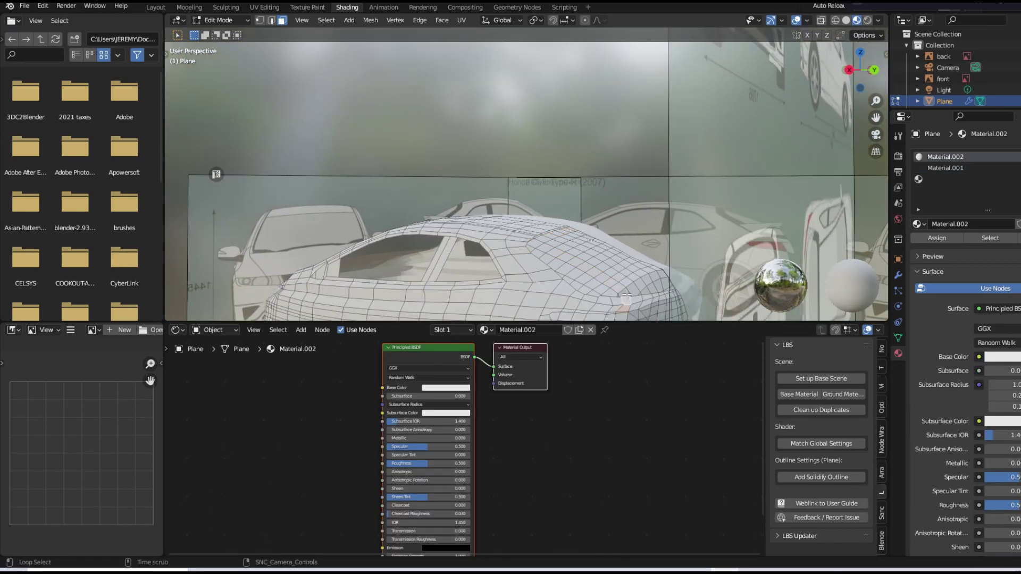
shift+click(535, 243)
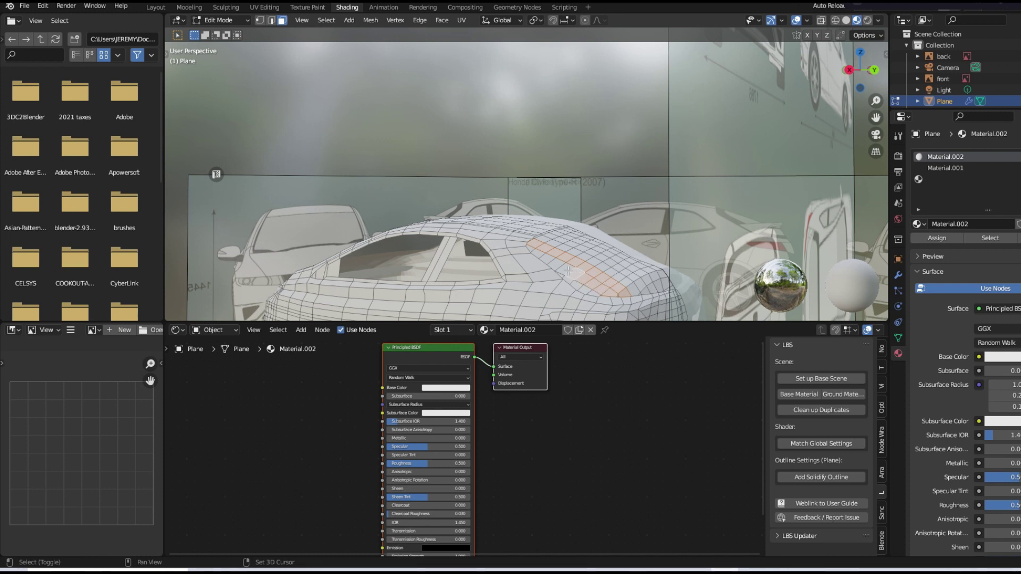
middle_drag(630, 286, 552, 274)
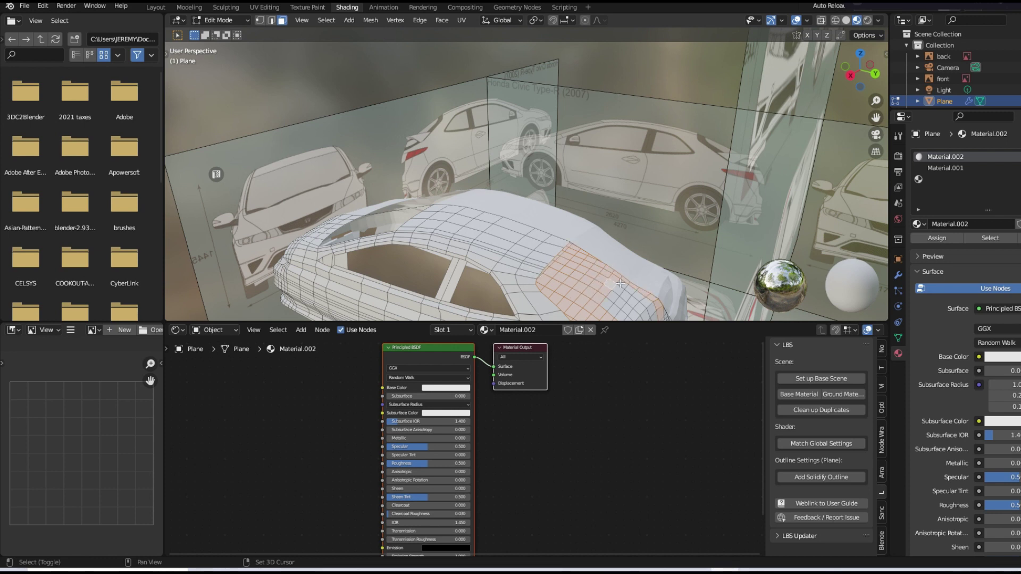
middle_drag(642, 298, 586, 272)
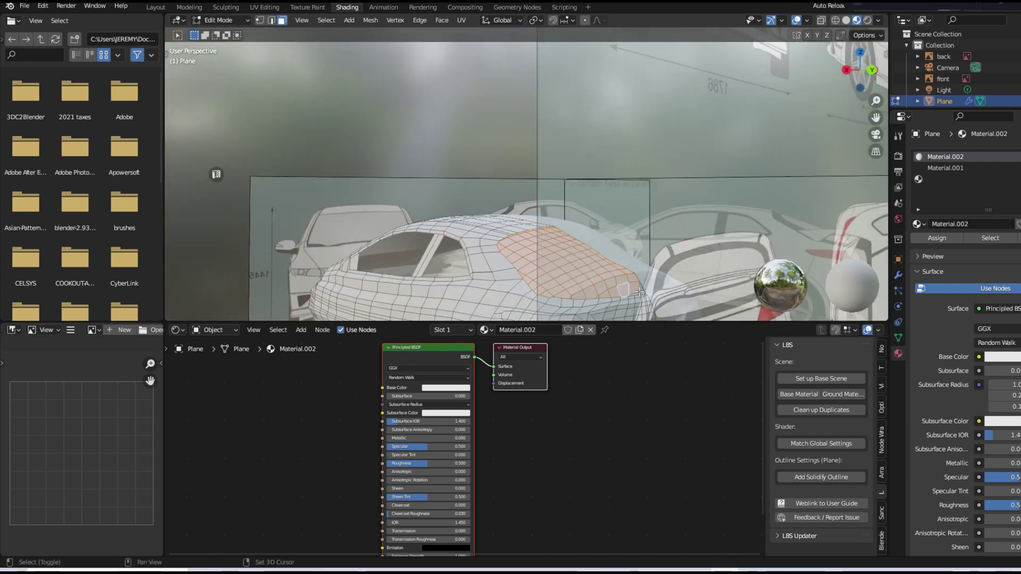
middle_drag(591, 279, 563, 308)
drag(594, 323, 594, 446)
middle_drag(594, 402, 596, 360)
- Apply Limited Dissolve to the selected rear roof faces
right_click(596, 360)
click(593, 371)
right_click(576, 402)
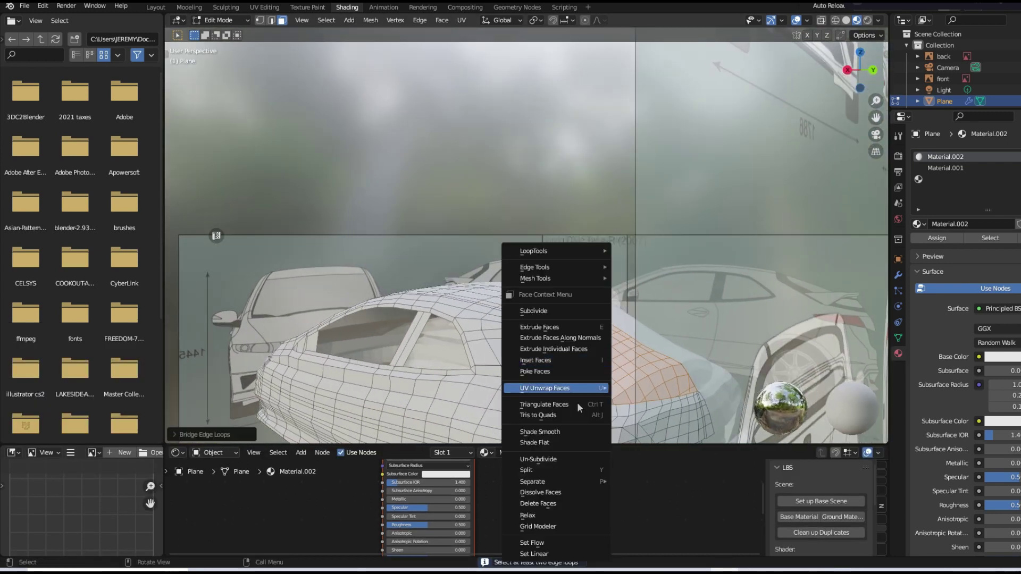
click(641, 287)
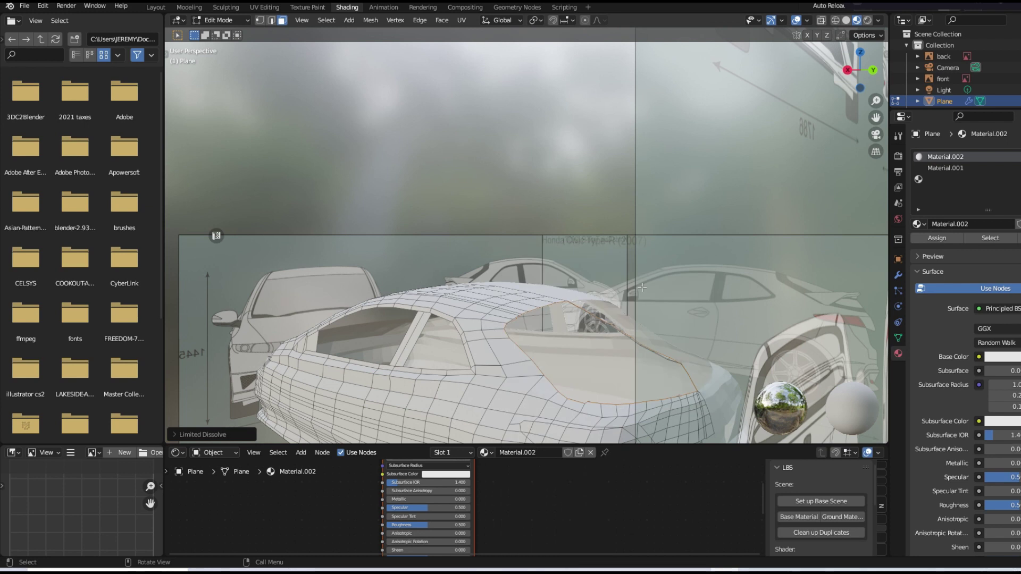
mouse_move(642, 288)
middle_down()
mouse_move(654, 381)
mouse_move(522, 349)
mouse_move(500, 356)
mouse_move(537, 298)
middle_up()
- Select faces near the rear, ending on the strip of faces along the roof
click(553, 346)
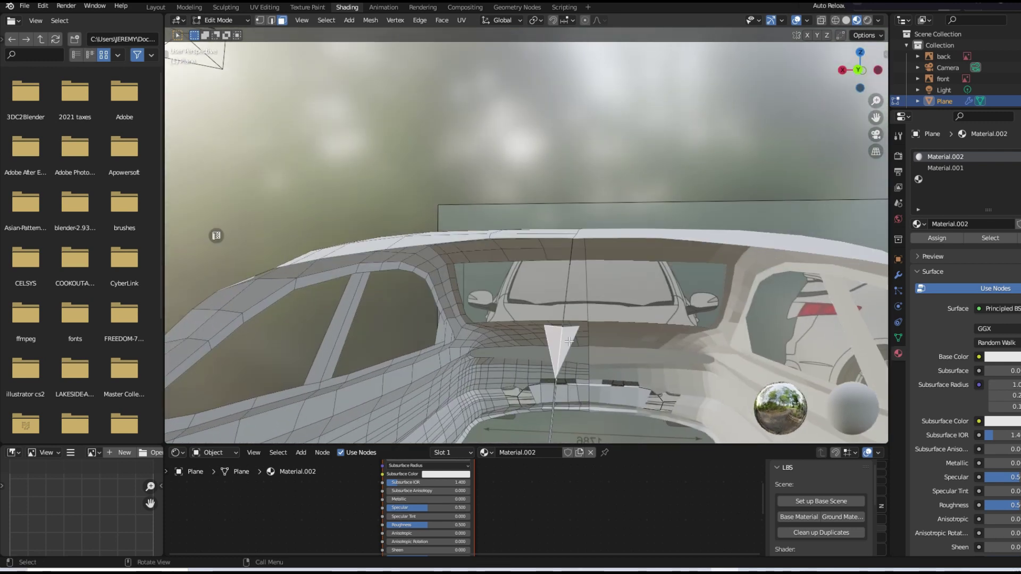
click(554, 399)
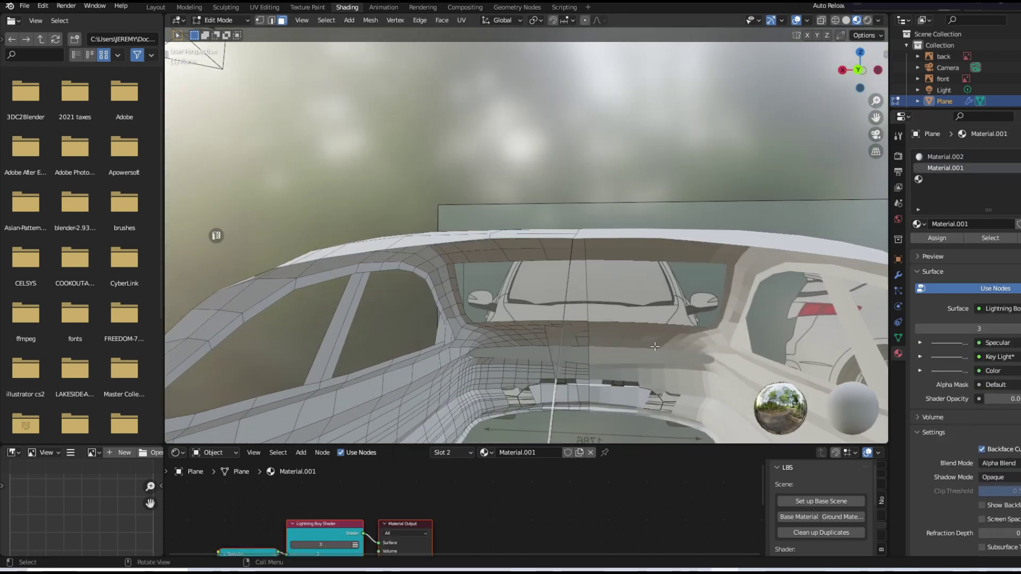
mouse_move(655, 346)
middle_down()
mouse_move(527, 388)
mouse_move(551, 338)
mouse_move(326, 112)
middle_up()
click(526, 388)
scroll(502, 236, down, 3)
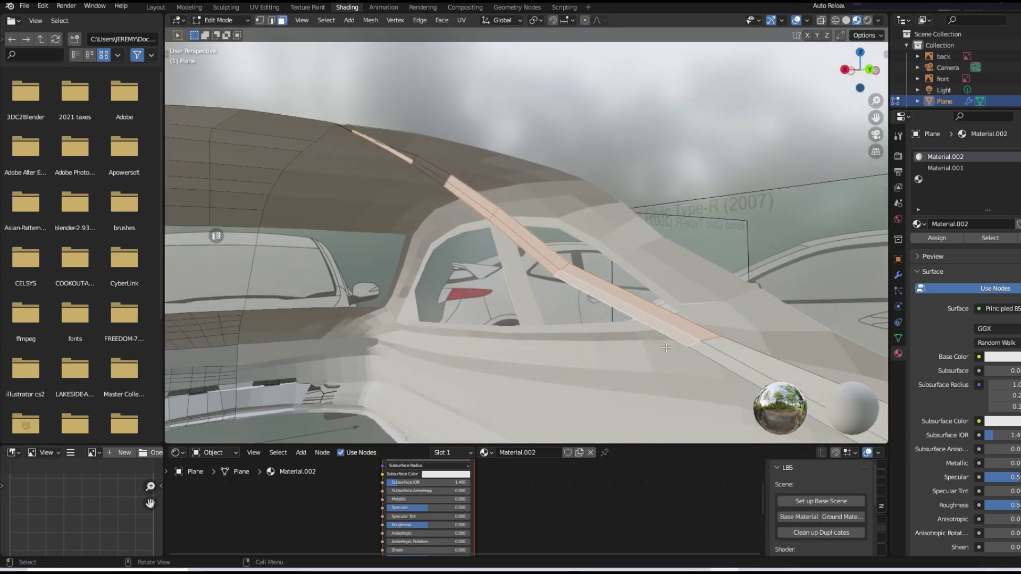
scroll(585, 277, down, 2)
scroll(714, 329, down, 2)
middle_drag(714, 329, 810, 335)
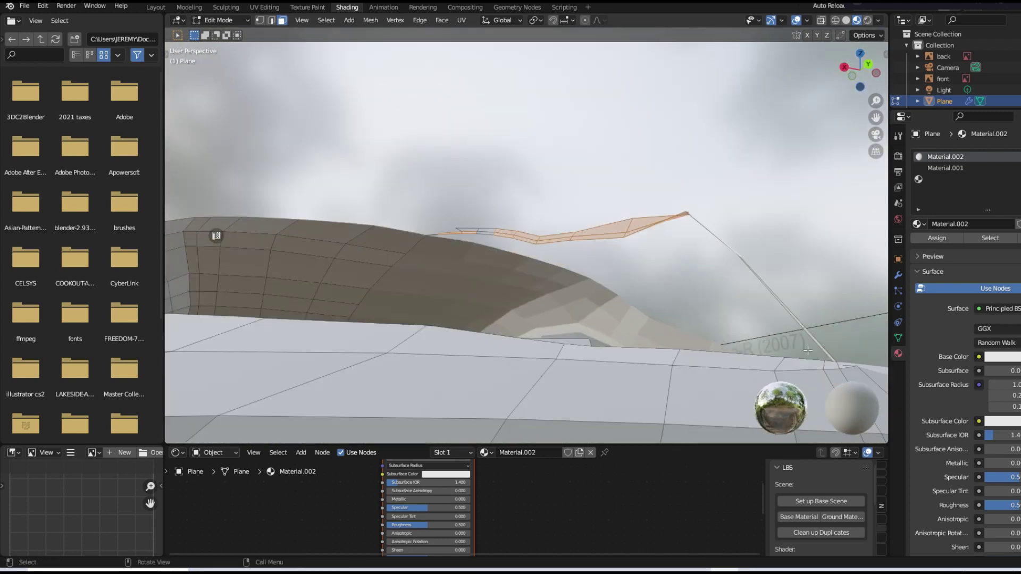
- Make Material.001 active, return to Object Mode and select the back reference image
click(484, 230)
middle_drag(483, 230, 303, 167)
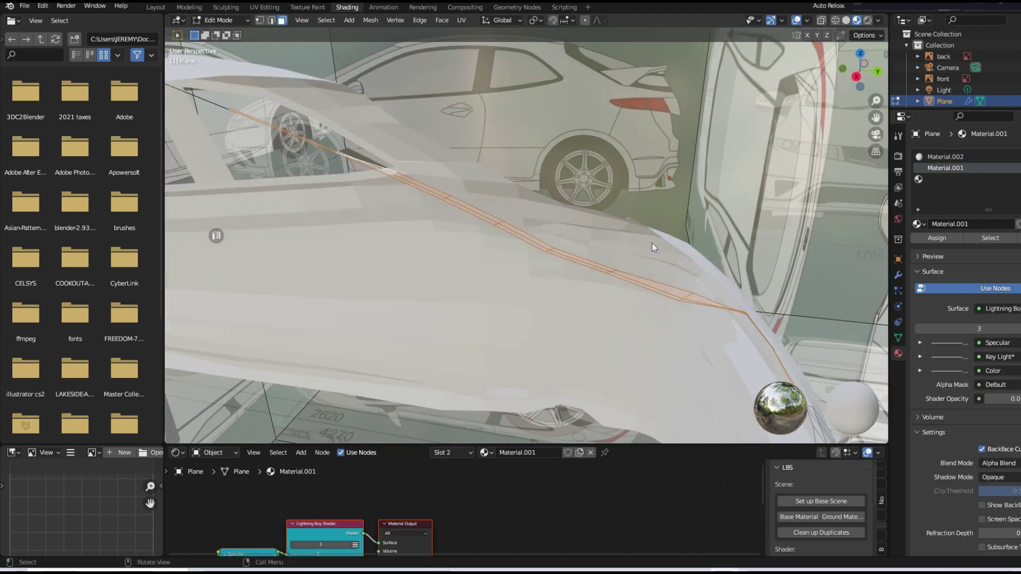
mouse_move(626, 174)
middle_down()
mouse_move(541, 237)
mouse_move(460, 148)
mouse_move(340, 85)
middle_up()
key(Tab)
click(540, 237)
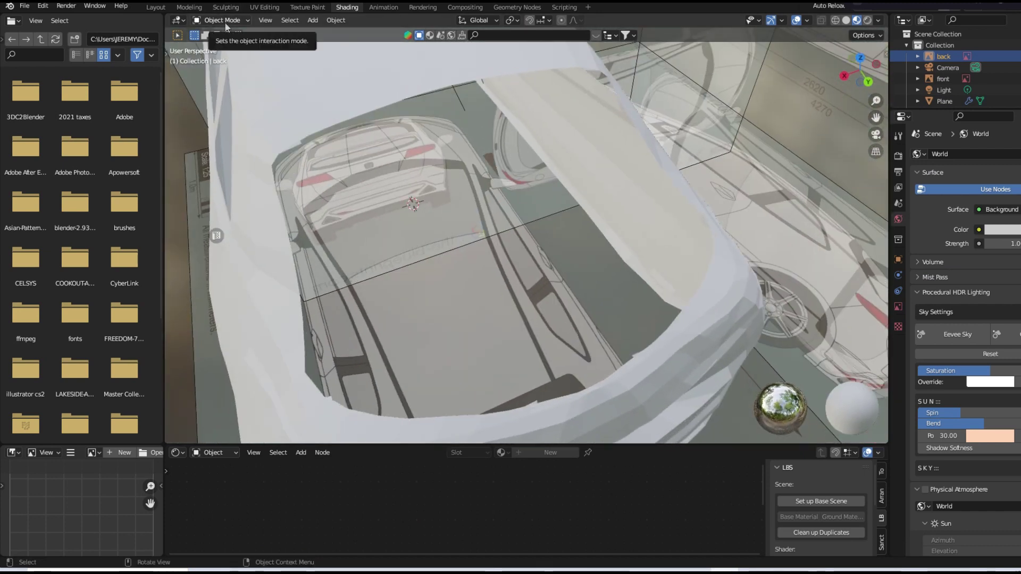
- Select the car body Plane, view the rear opening in Edit Mode, then reselect it in Object Mode
click(299, 143)
key(Tab)
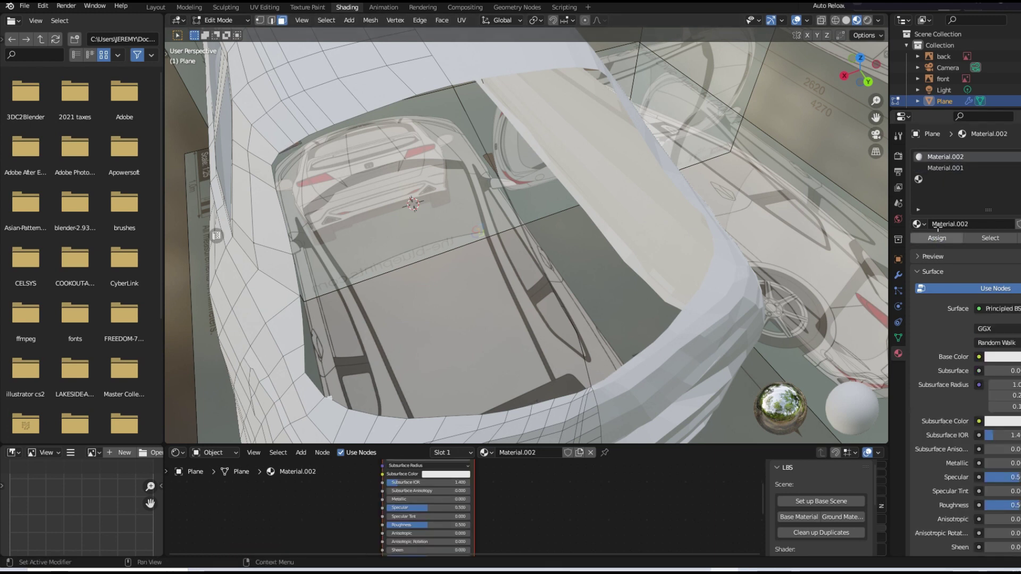
mouse_move(489, 234)
middle_down()
mouse_move(436, 302)
mouse_move(372, 212)
middle_up()
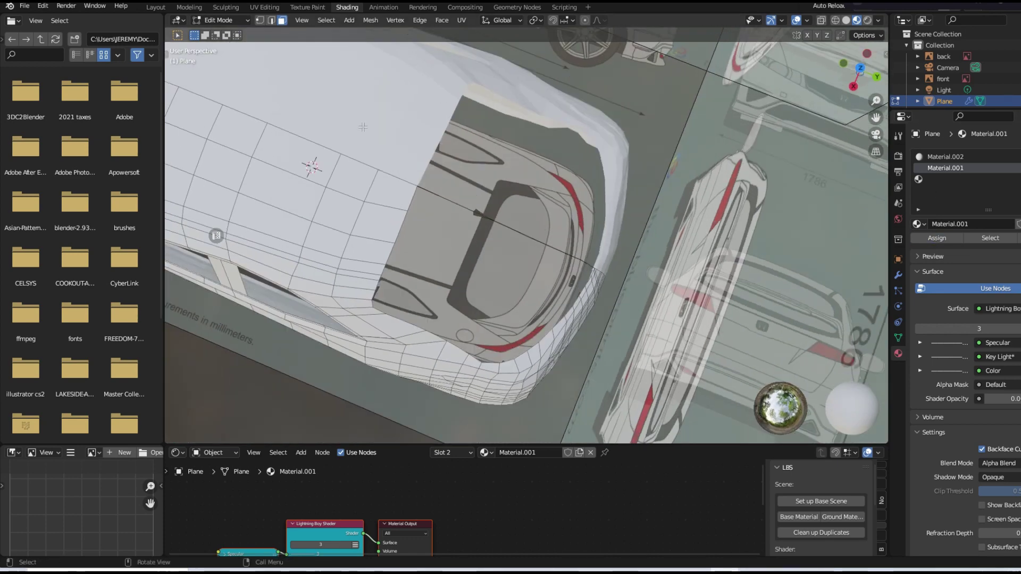
click(218, 20)
mouse_move(589, 168)
middle_down()
mouse_move(519, 143)
mouse_move(550, 136)
mouse_move(651, 52)
mouse_move(478, 216)
middle_up()
click(477, 216)
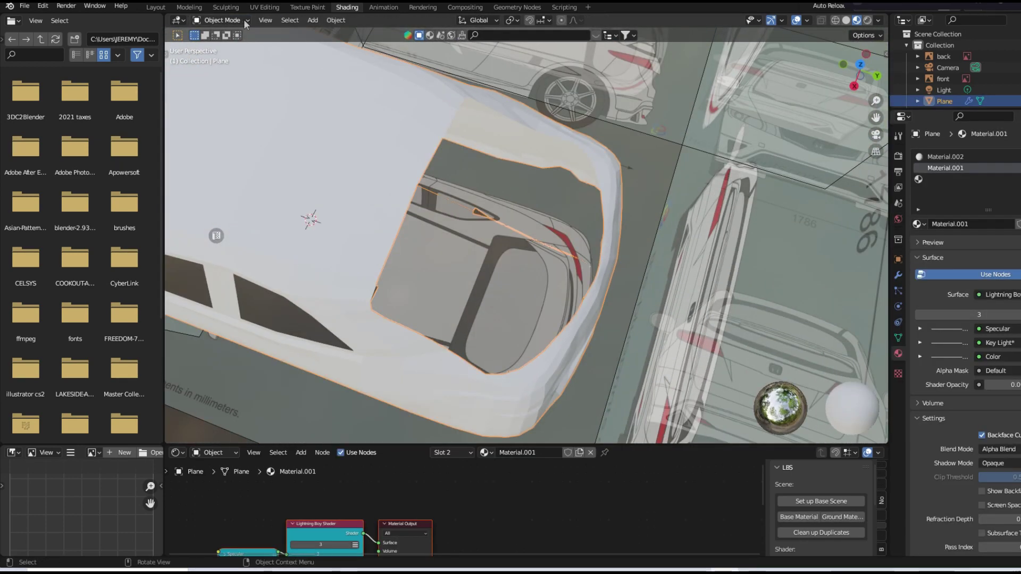
- Fill a new face from two edges above the triangular face by the rear window
key(Tab)
scroll(290, 111, up, 6)
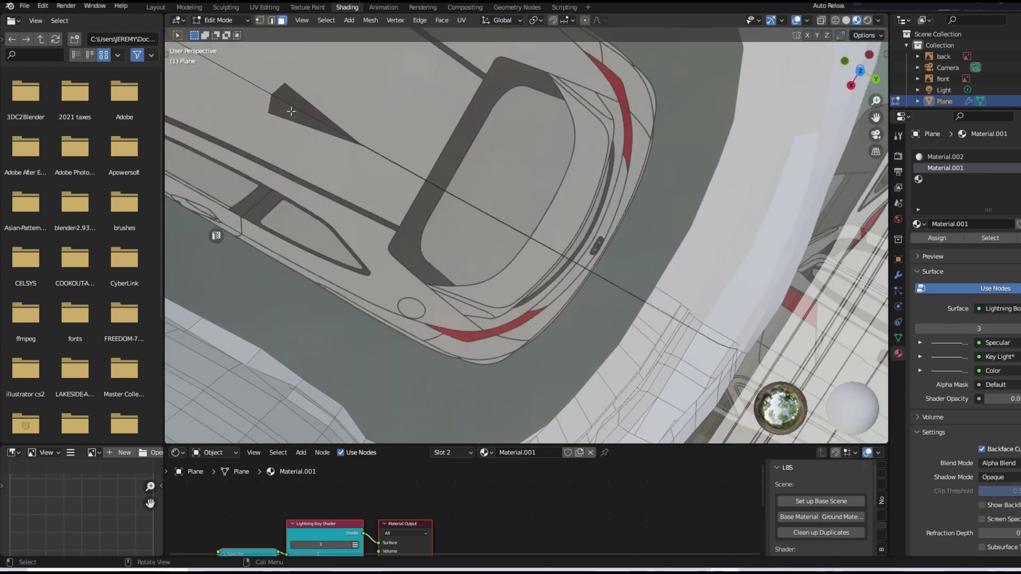
click(291, 111)
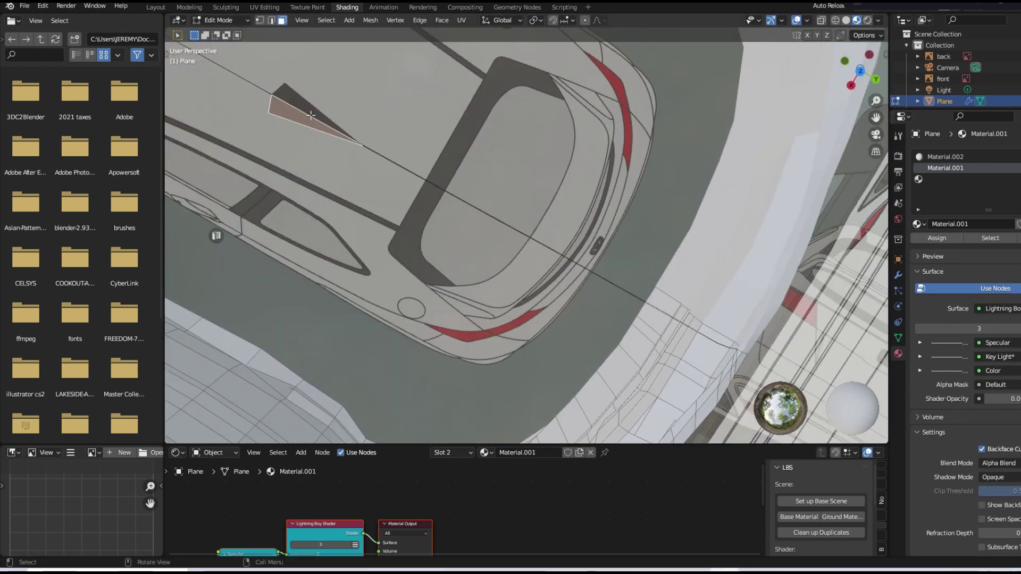
middle_drag(310, 115, 606, 38)
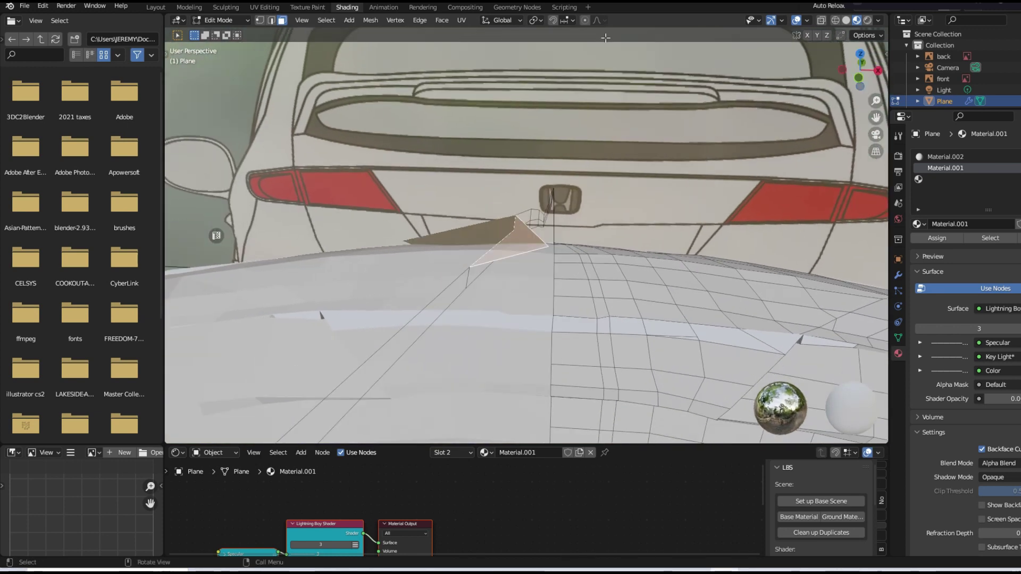
key(KP_Decimal)
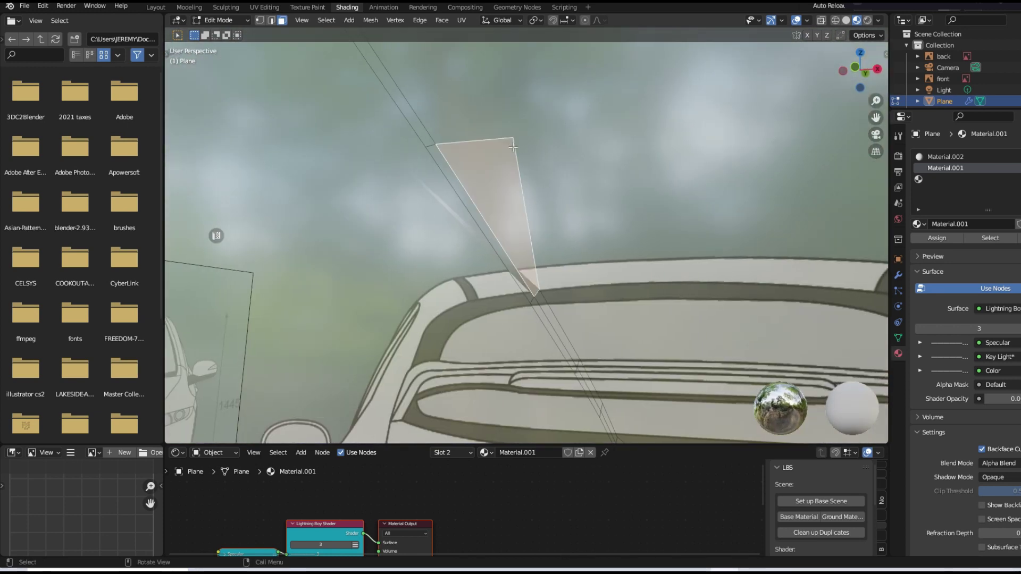
key(2)
click(478, 142)
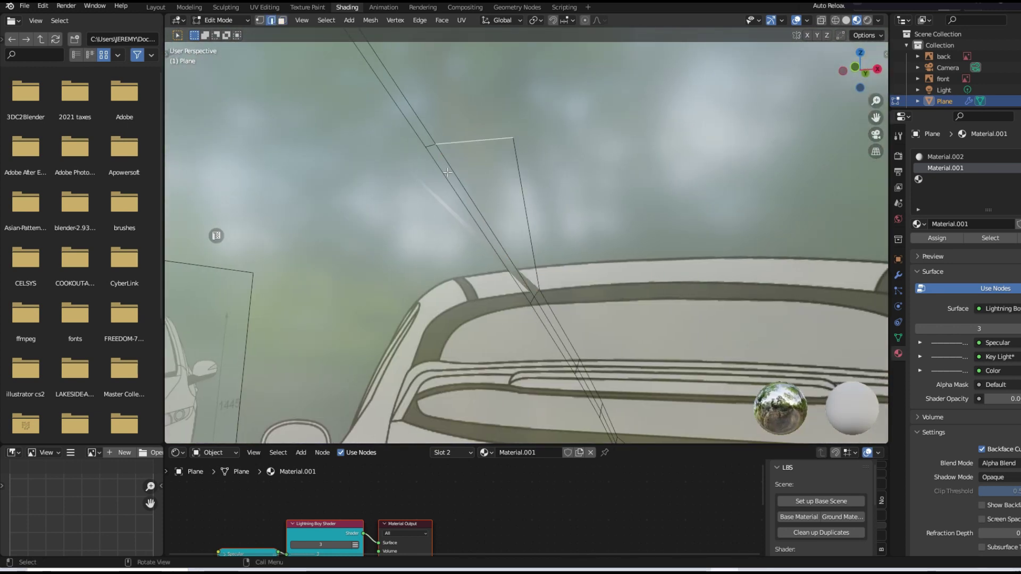
mouse_move(539, 229)
middle_down()
mouse_move(499, 335)
mouse_move(511, 288)
middle_up()
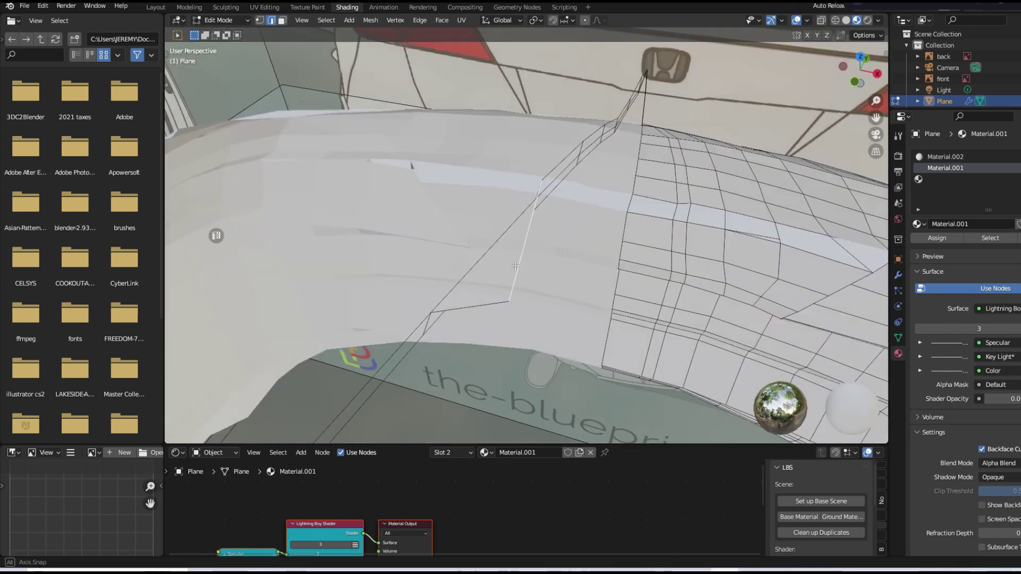
shift+click(512, 288)
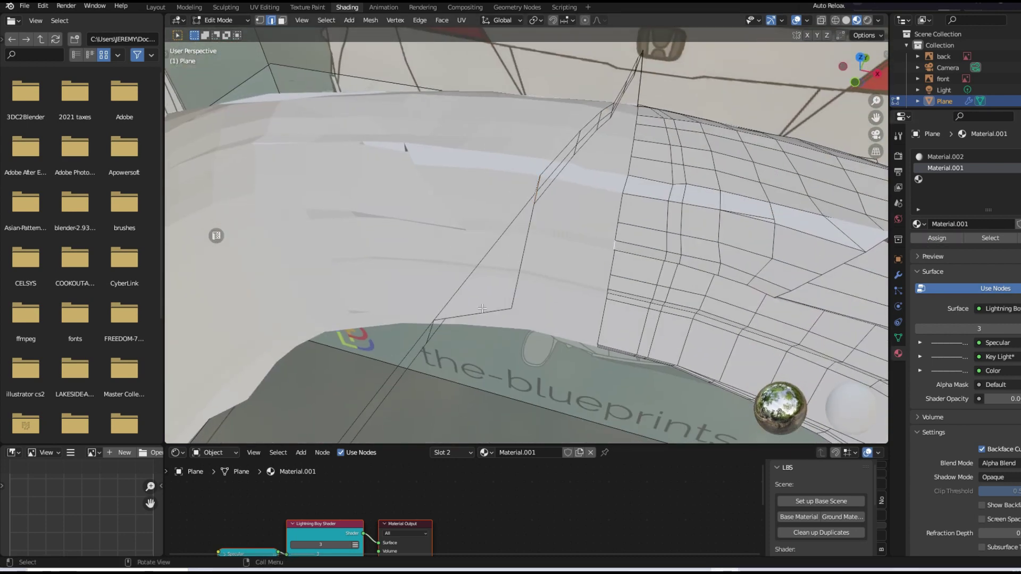
middle_drag(548, 188, 567, 201)
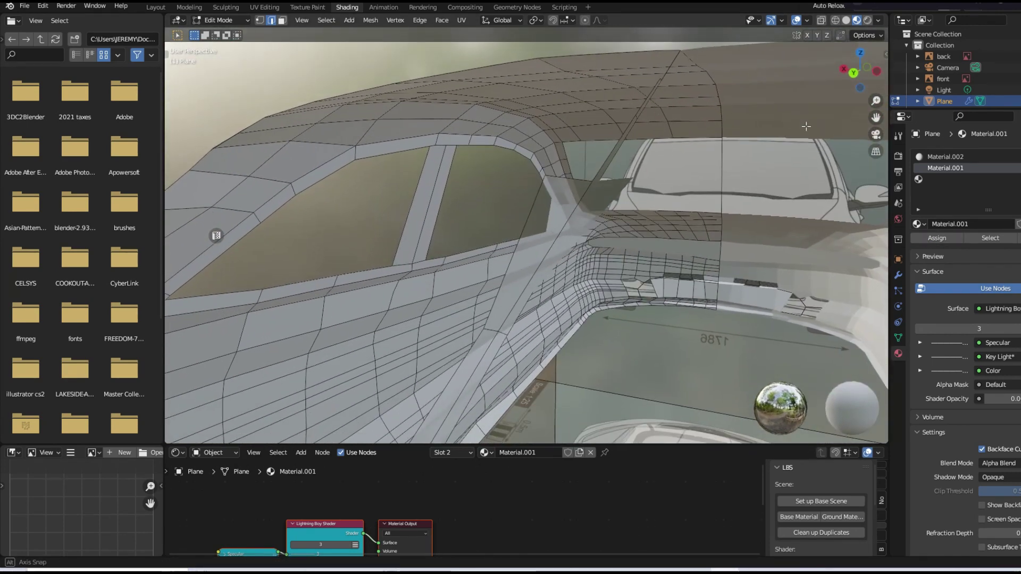
key(f)
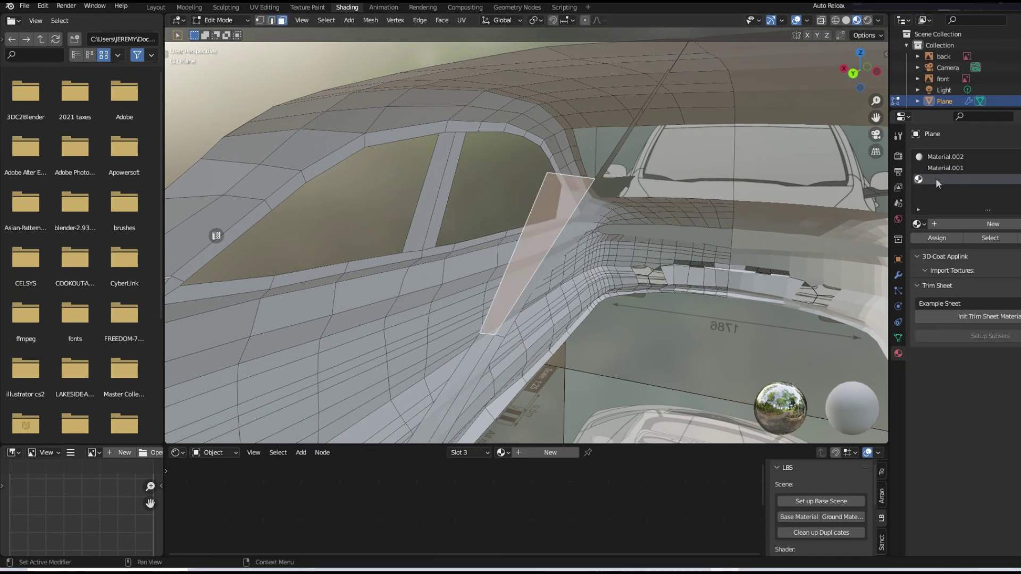
- Back in Edit Mode, delete a stray edge along the rear fender
click(218, 20)
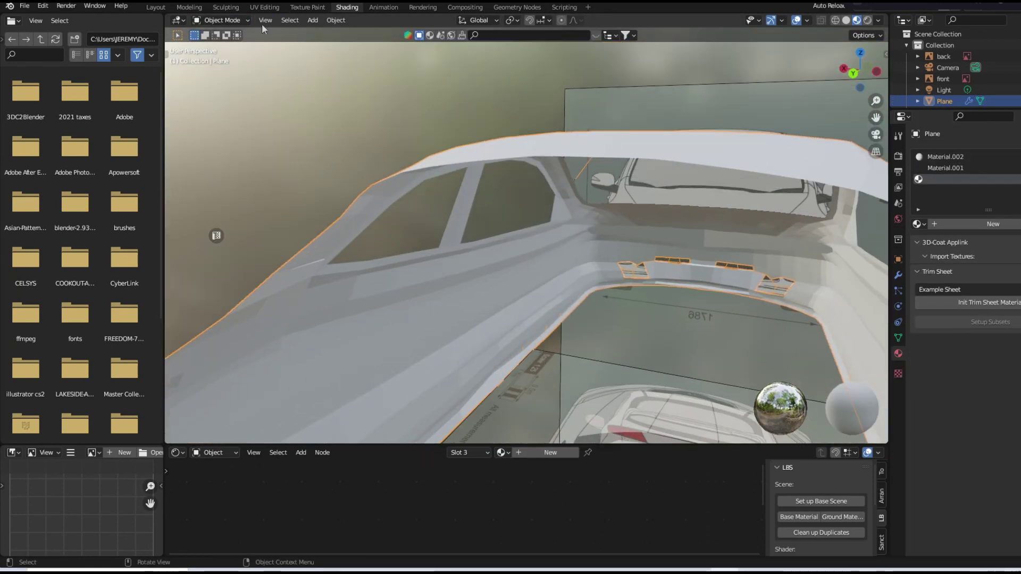
click(218, 20)
click(218, 33)
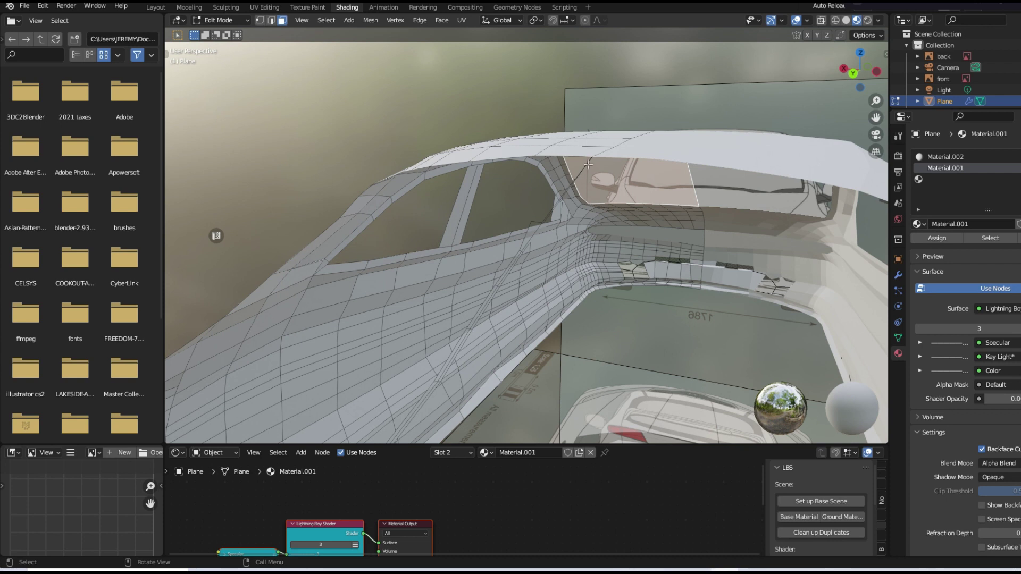
click(588, 165)
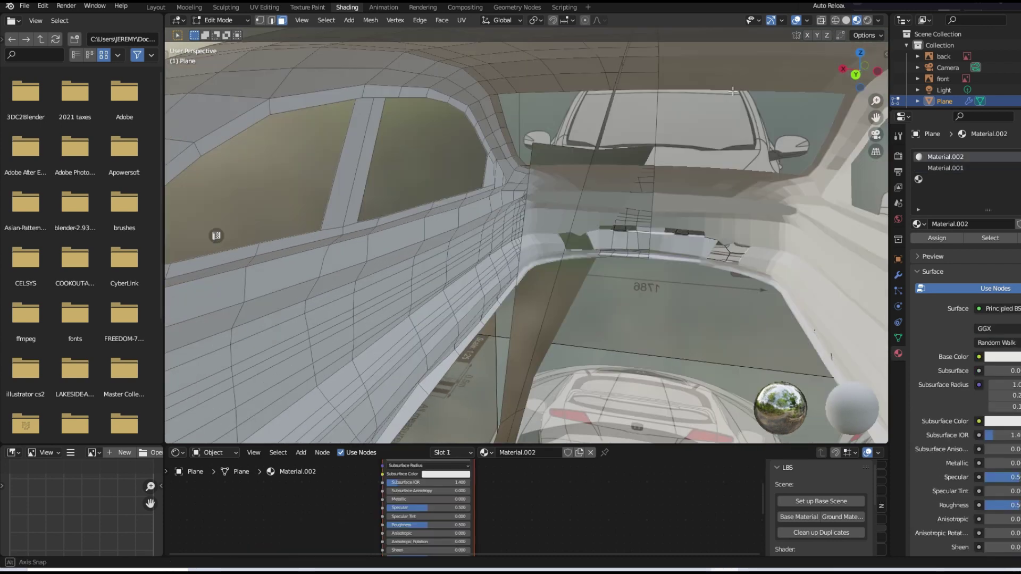
mouse_move(588, 165)
middle_down()
mouse_move(643, 116)
mouse_move(302, 237)
middle_up()
click(274, 20)
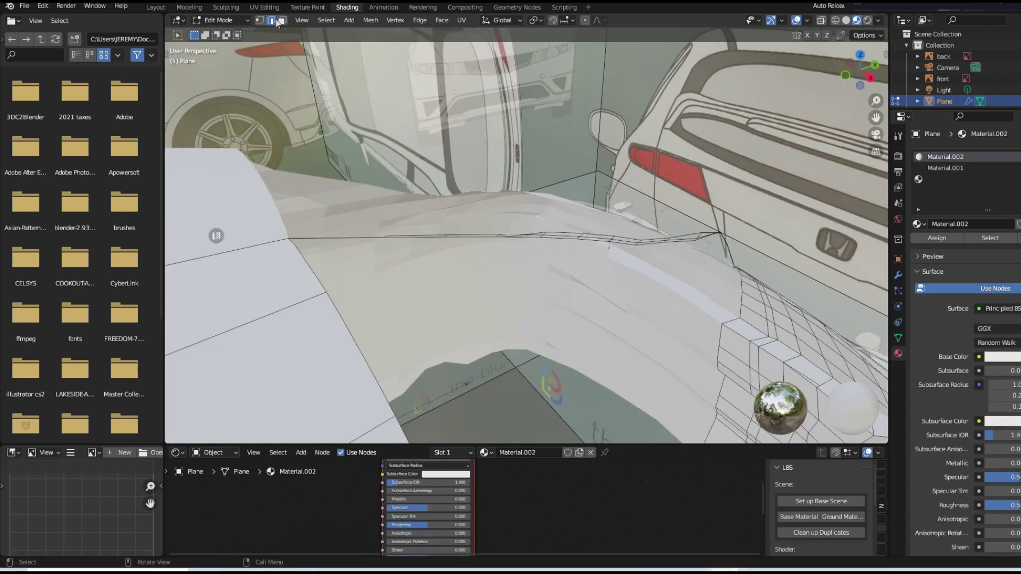
key(x)
click(409, 250)
key(x)
click(444, 244)
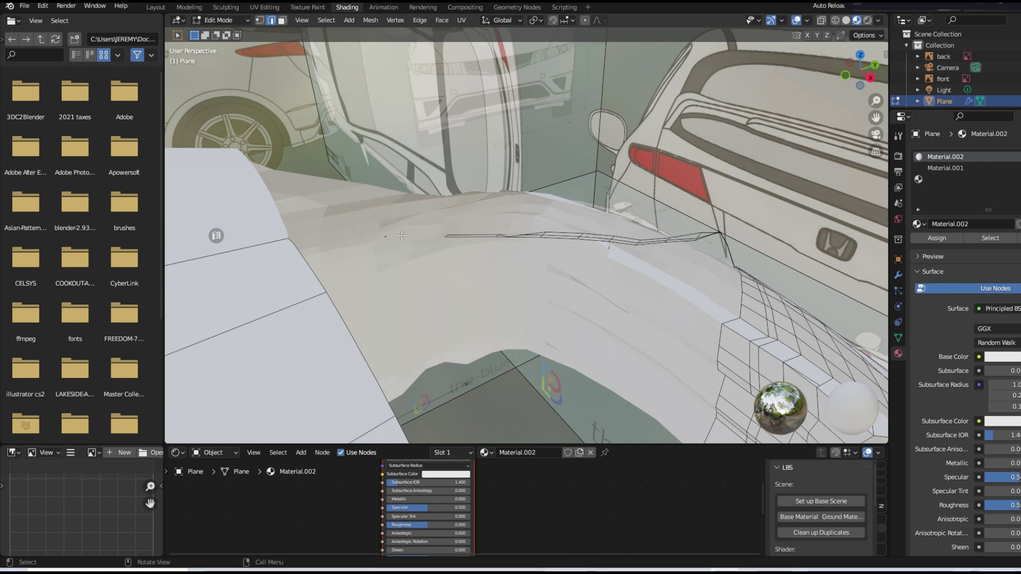
- Select another stray fender edge and bring up the delete options
click(481, 237)
middle_drag(480, 237, 503, 274)
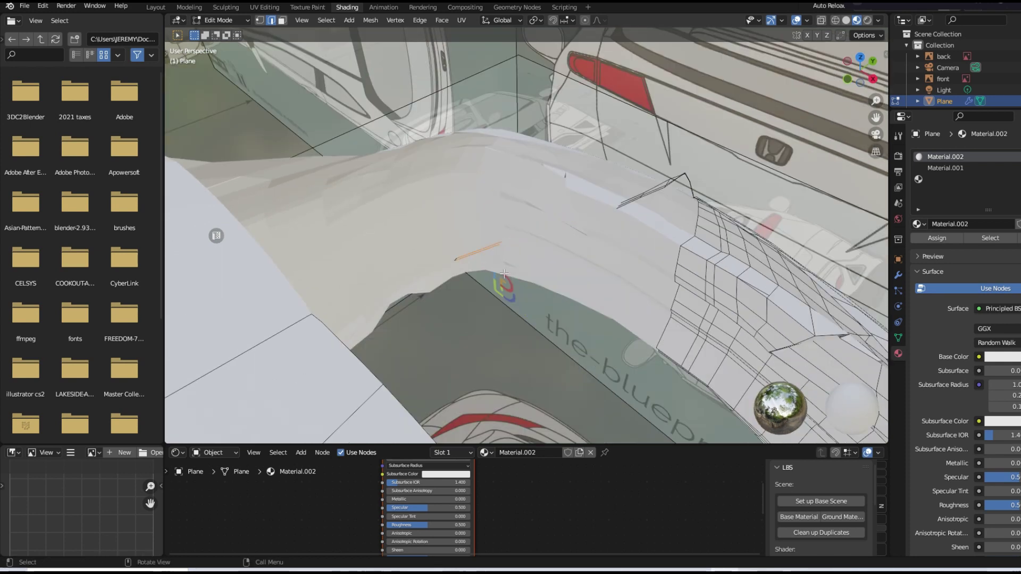
key(x)
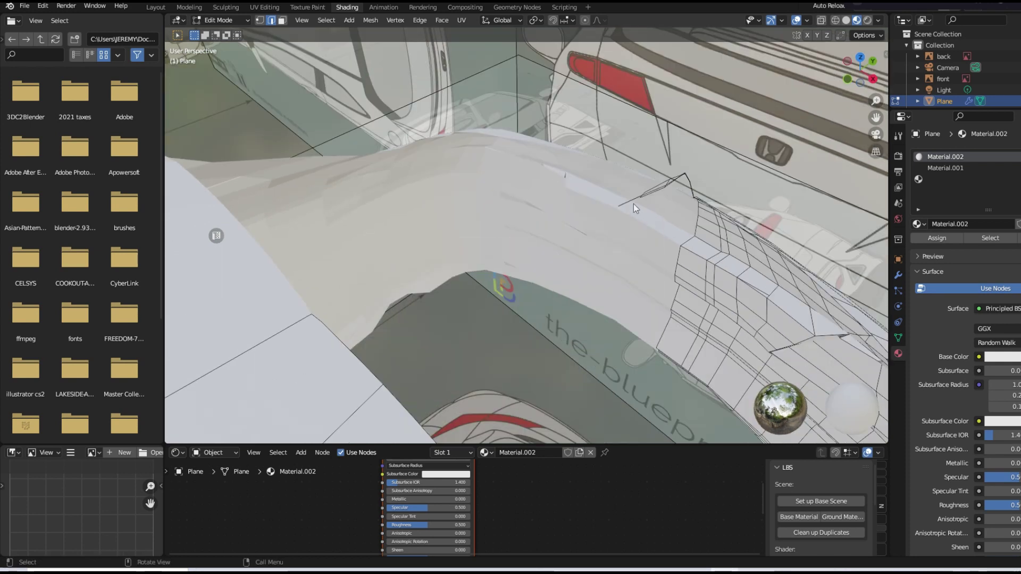
key(x)
key(x)
key(x)
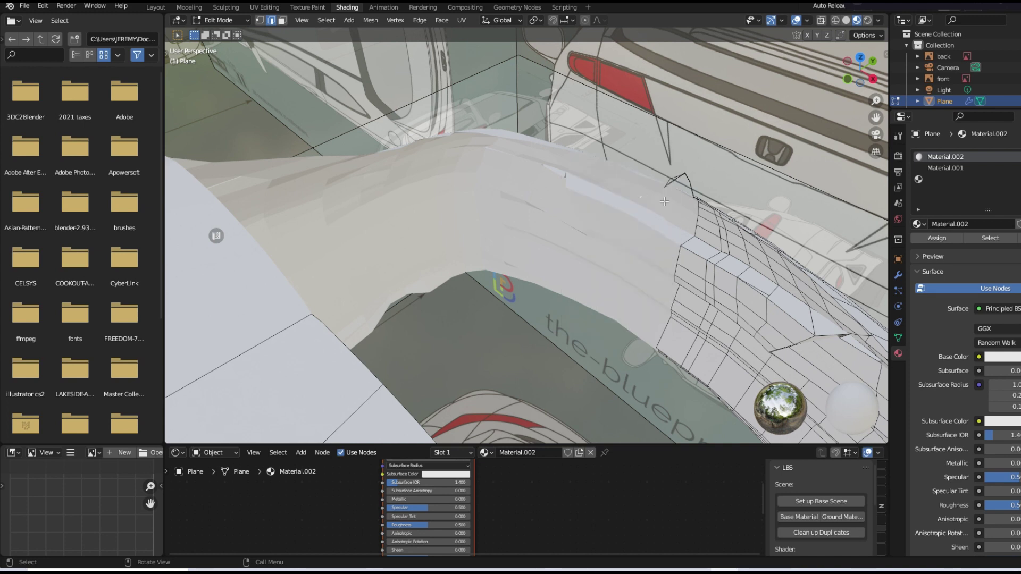
key(x)
key(x)
key(x)
key(x)
key(x)
key(x)
mouse_move(692, 184)
middle_down()
mouse_move(751, 198)
mouse_move(612, 340)
mouse_move(659, 351)
mouse_move(441, 321)
middle_up()
key(x)
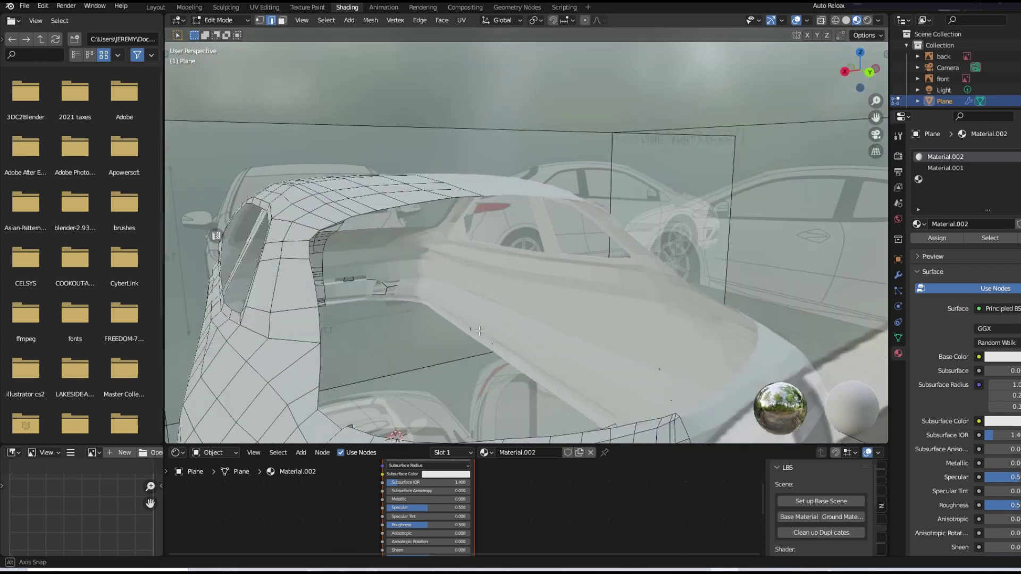
- Change Material.001's Blend Mode from Alpha Blend to Opaque, then select an edge loop
click(219, 20)
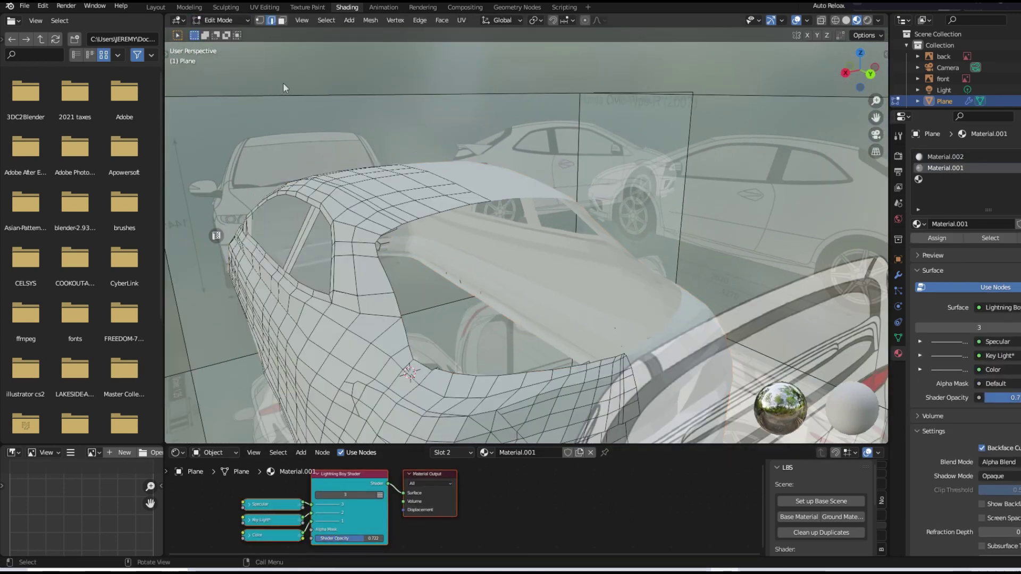
key(Tab)
click(998, 463)
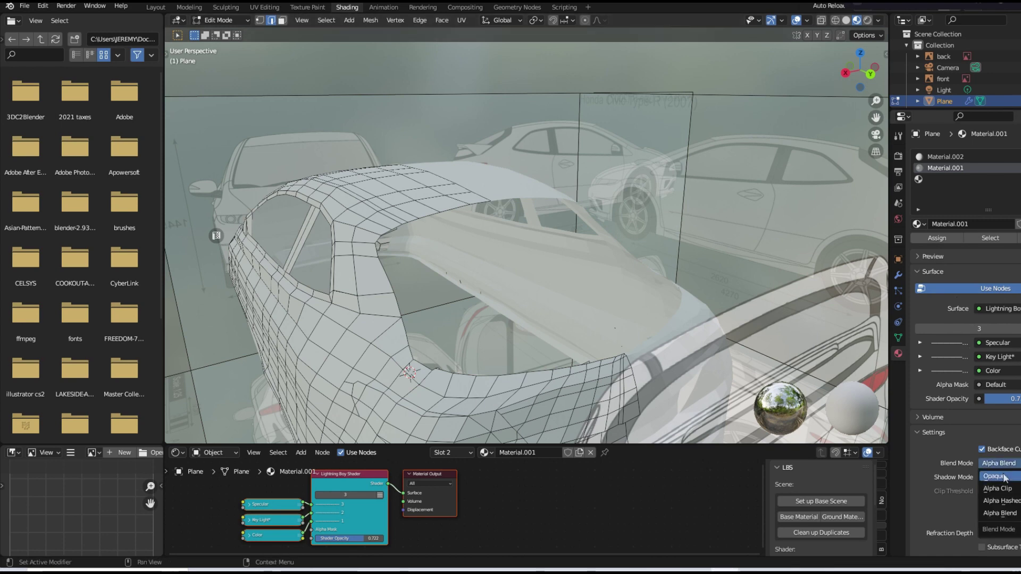
click(999, 425)
middle_drag(612, 250, 393, 210)
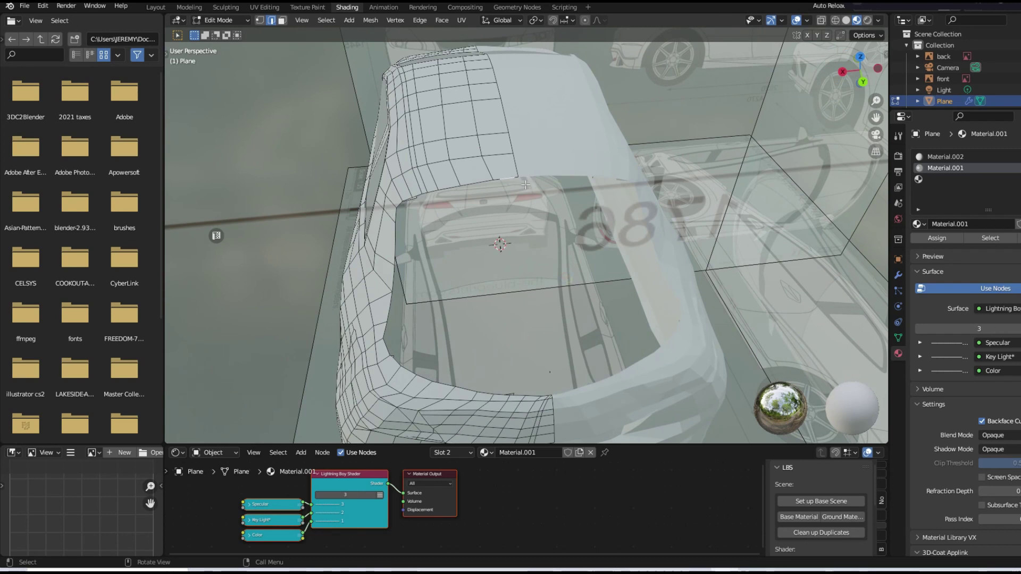
alt+click(502, 177)
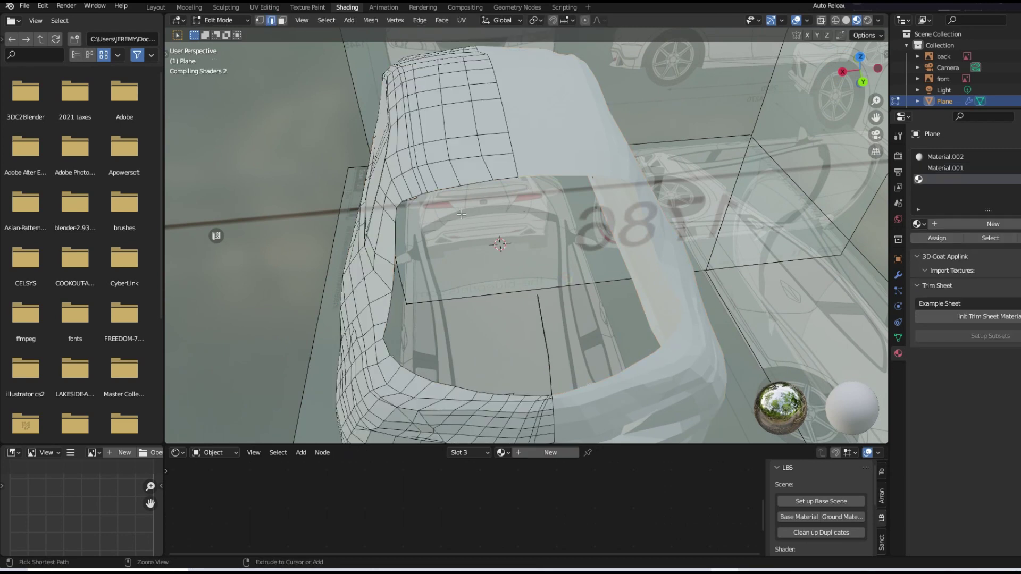
- In edge select, delete a stray edge crossing the rear window
middle_drag(461, 214, 536, 195)
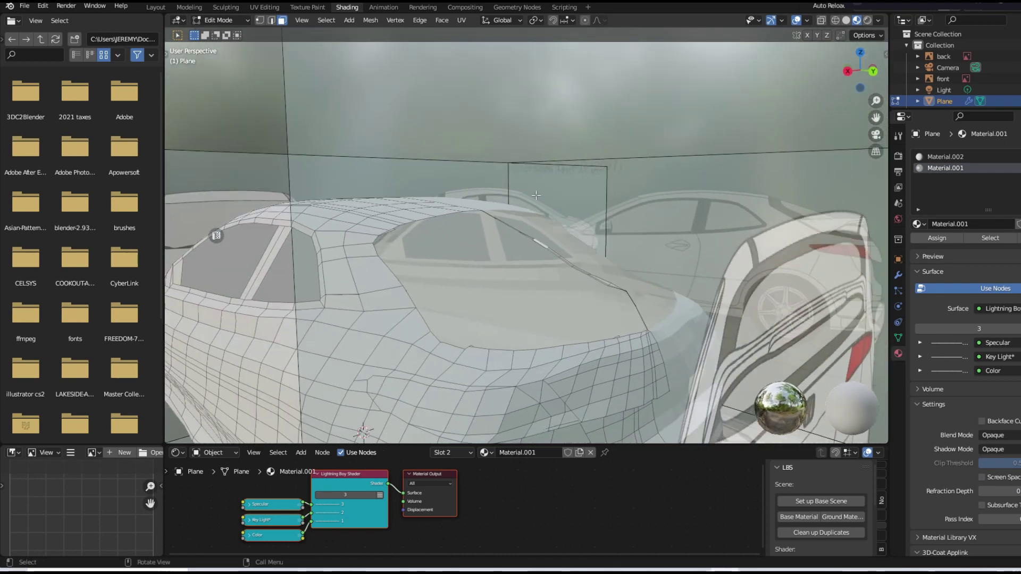
middle_drag(496, 296, 458, 211)
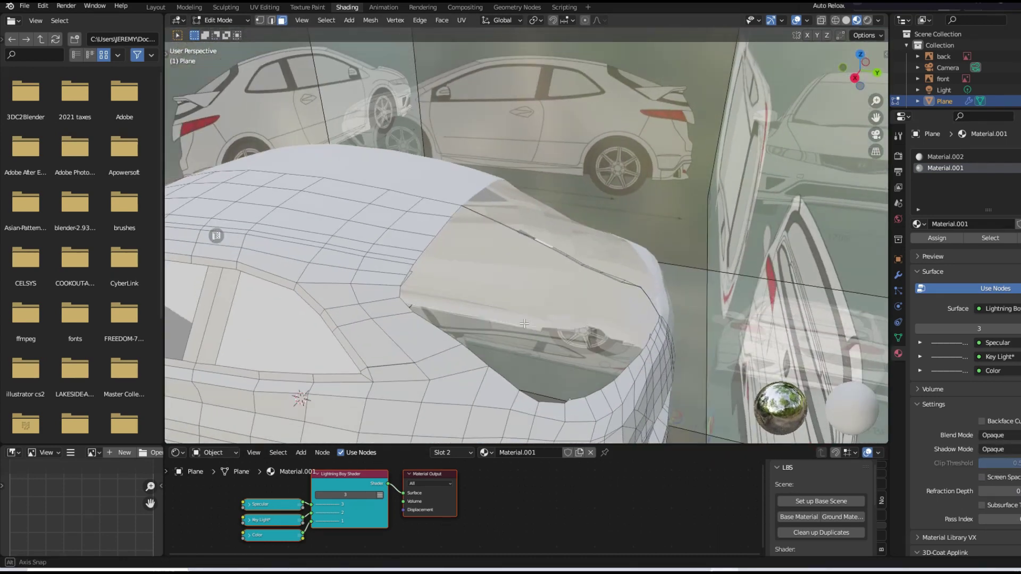
key(2)
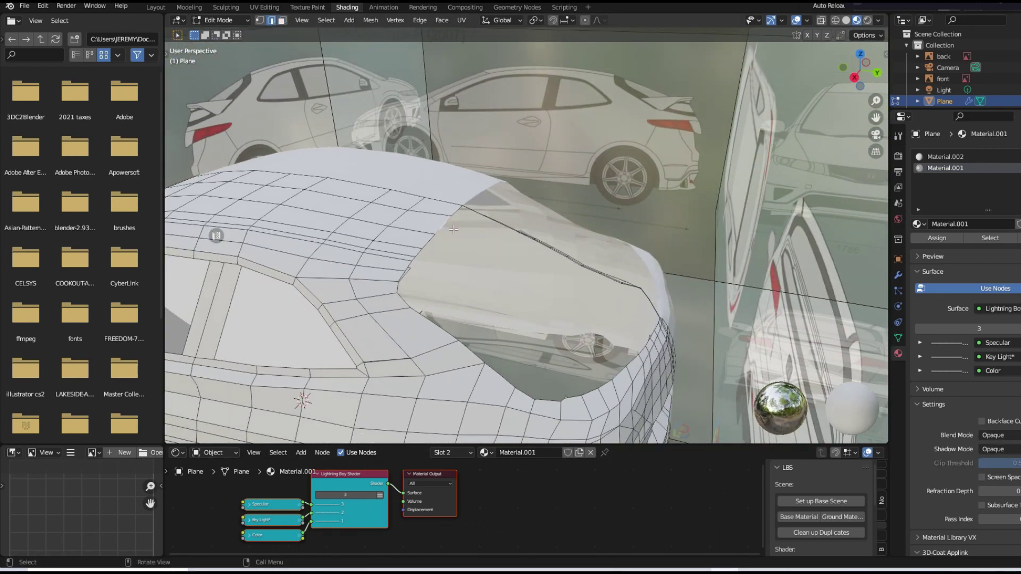
mouse_move(479, 328)
middle_down()
mouse_move(505, 325)
mouse_move(453, 341)
middle_up()
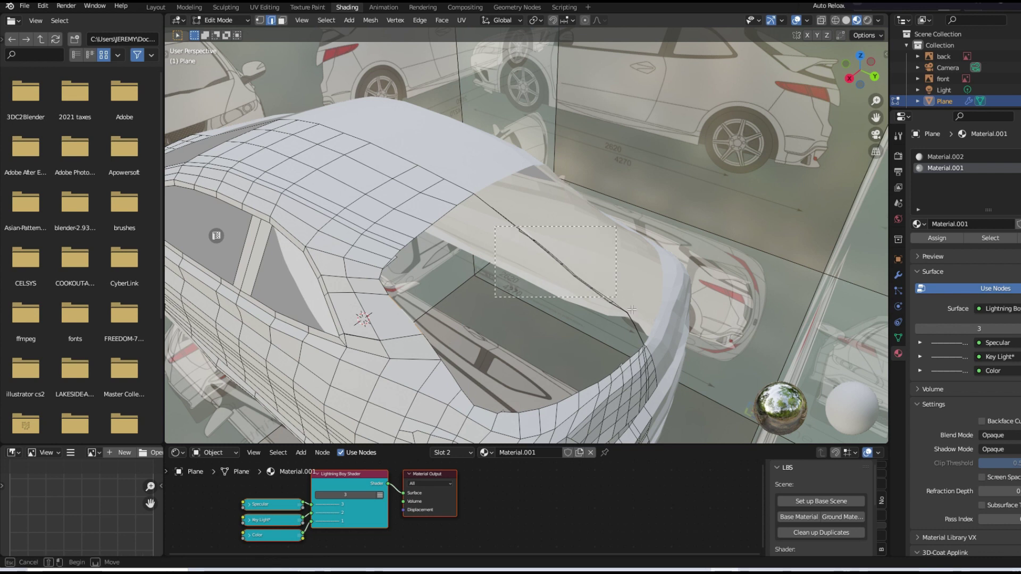
click(580, 274)
key(x)
click(652, 321)
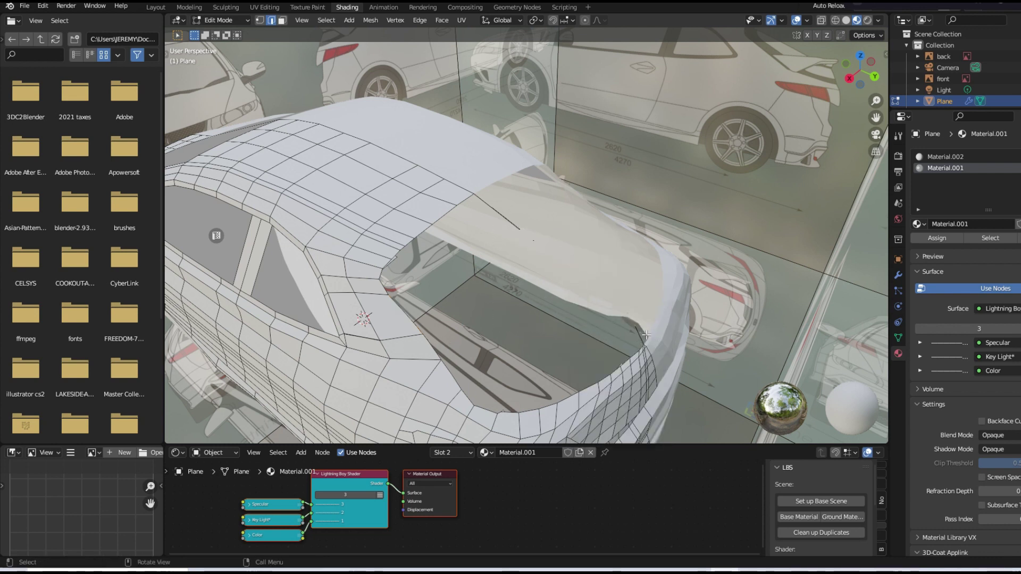
- Delete a second stray edge on the rear window
key(x)
key(x)
key(x)
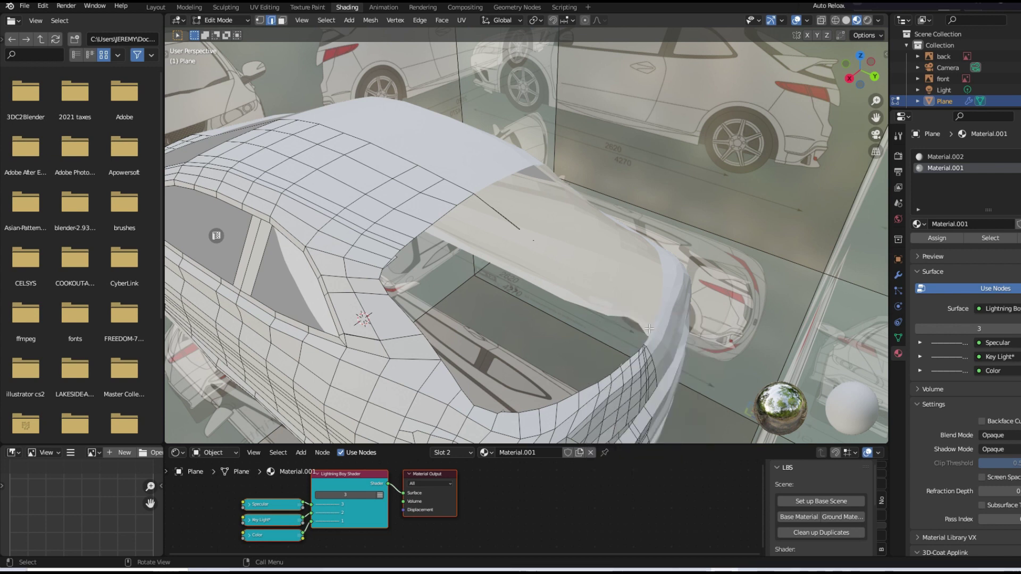
key(x)
click(482, 230)
key(x)
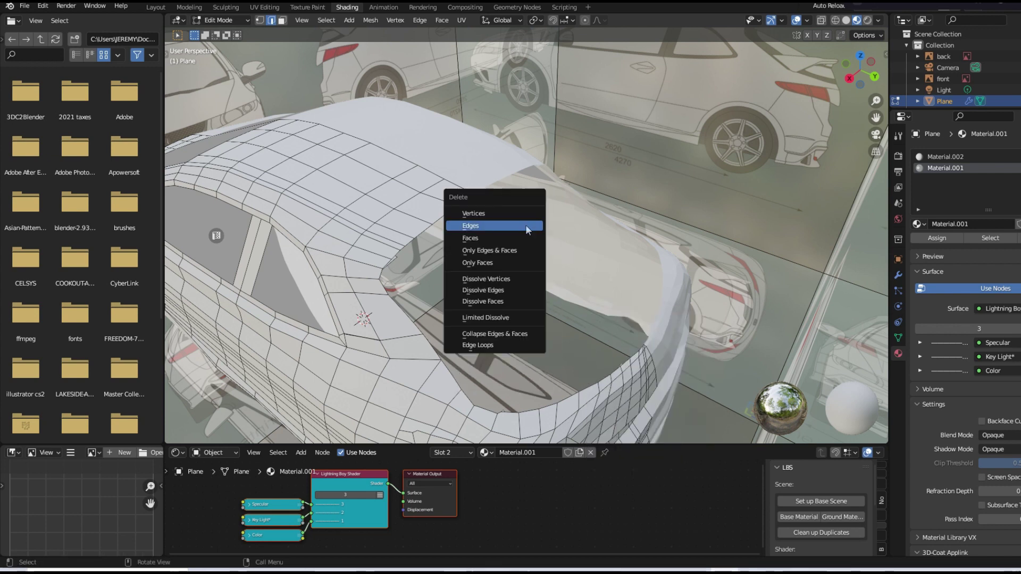
click(527, 223)
- Return to face select with Material.002 active, then view the rear from top in X-ray
key(3)
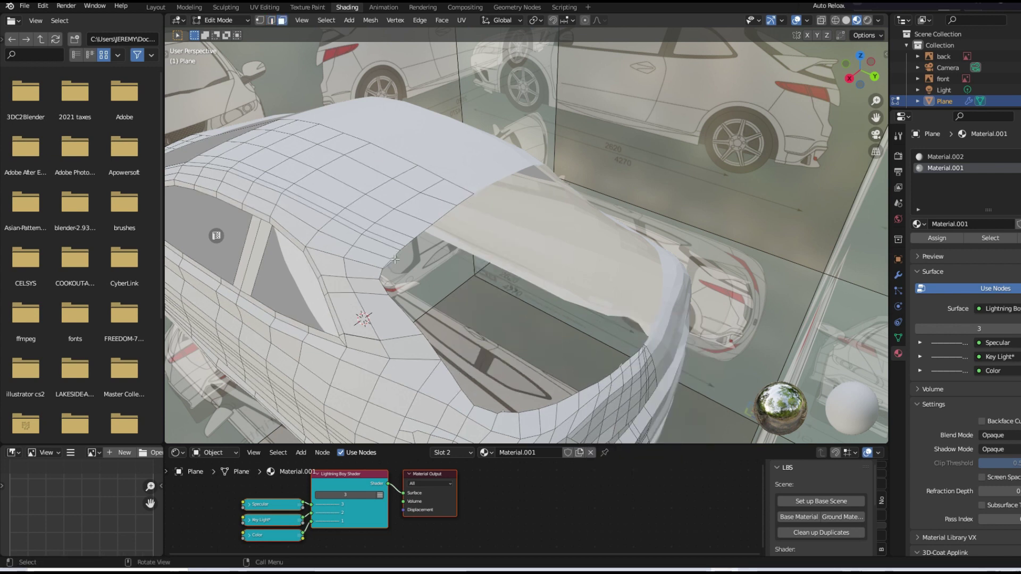
click(395, 258)
key(x)
key(Escape)
mouse_move(389, 262)
middle_down()
mouse_move(580, 355)
mouse_move(552, 384)
middle_up()
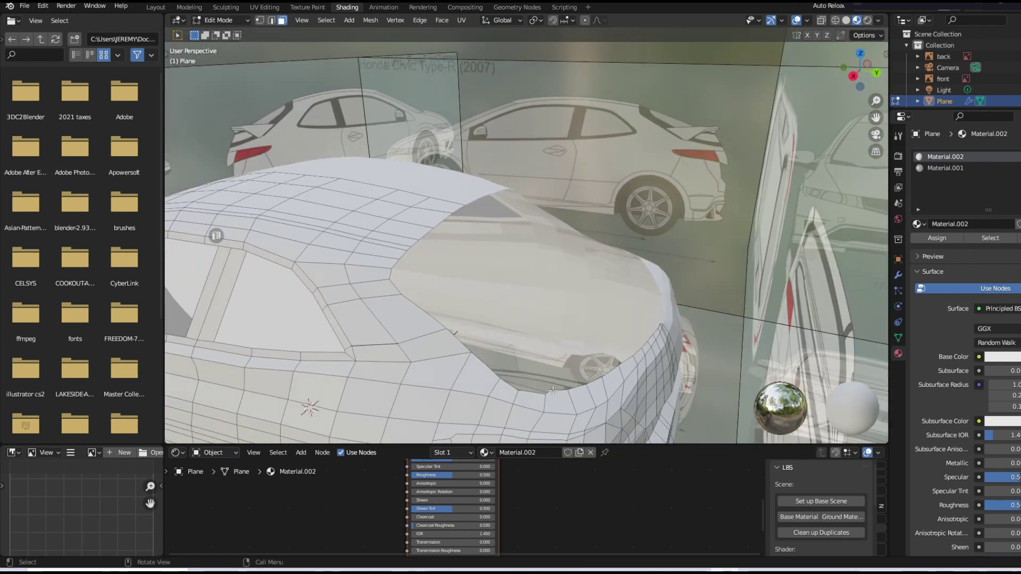
key(KP_7)
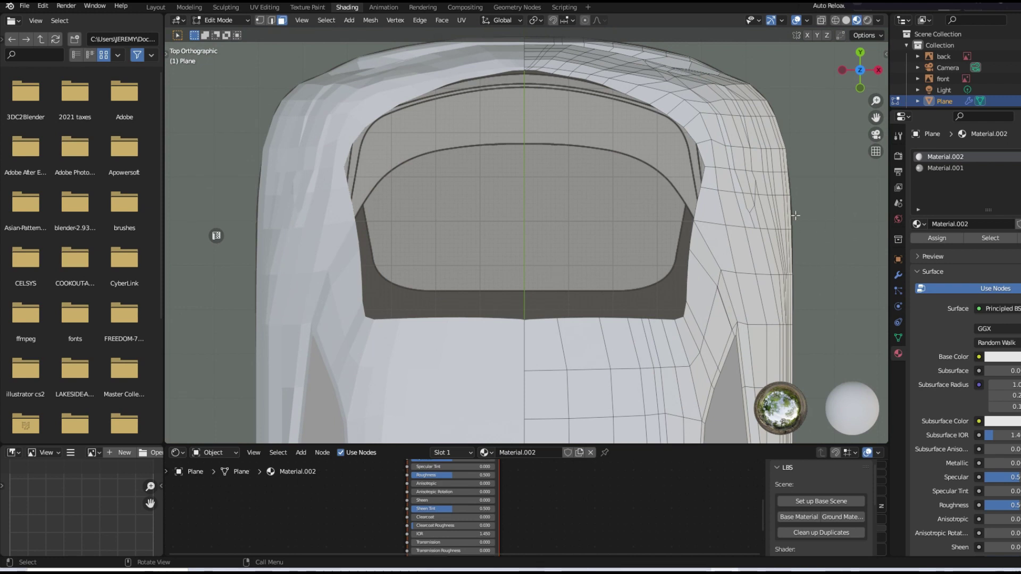
key(alt+z)
- Turn on X-ray see-through and zoom in on the rear window edge in top view
key(shift+z)
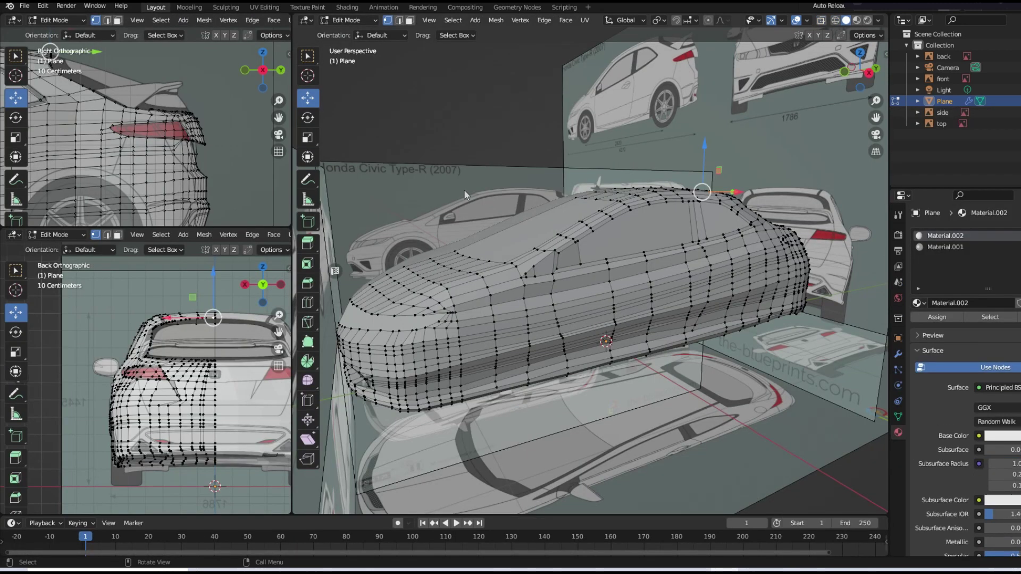
scroll(600, 185, up, 2)
scroll(600, 185, up, 2)
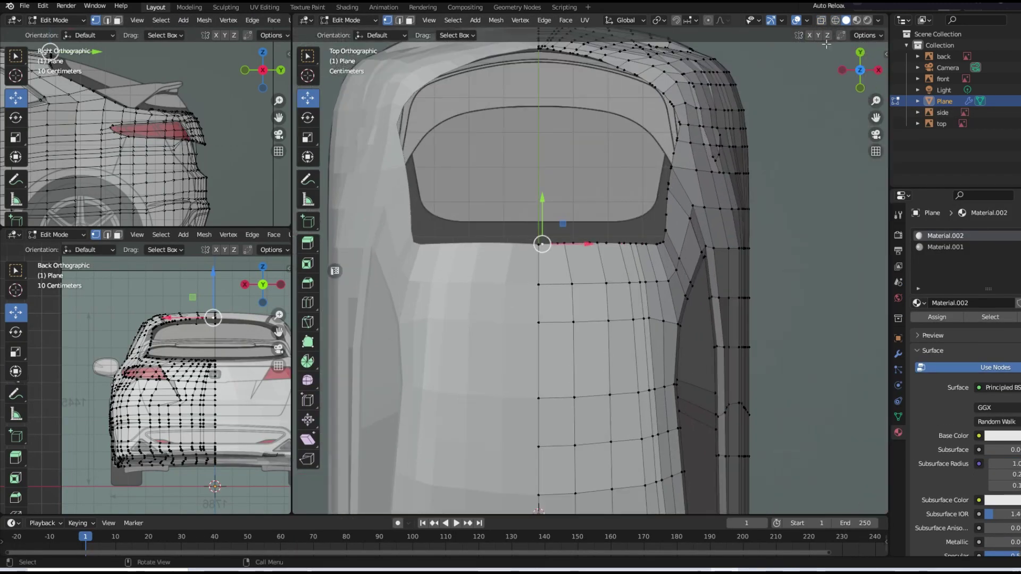
scroll(600, 185, up, 1)
scroll(600, 185, up, 2)
- Slide the window-edge vertex rightward in several moves toward the window corner
key(g)
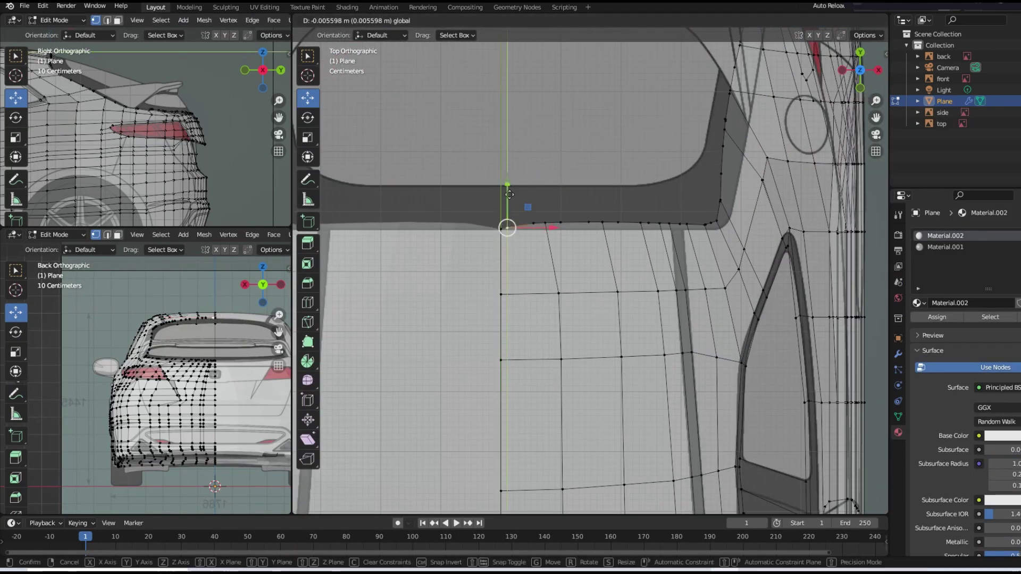
click(561, 225)
key(g)
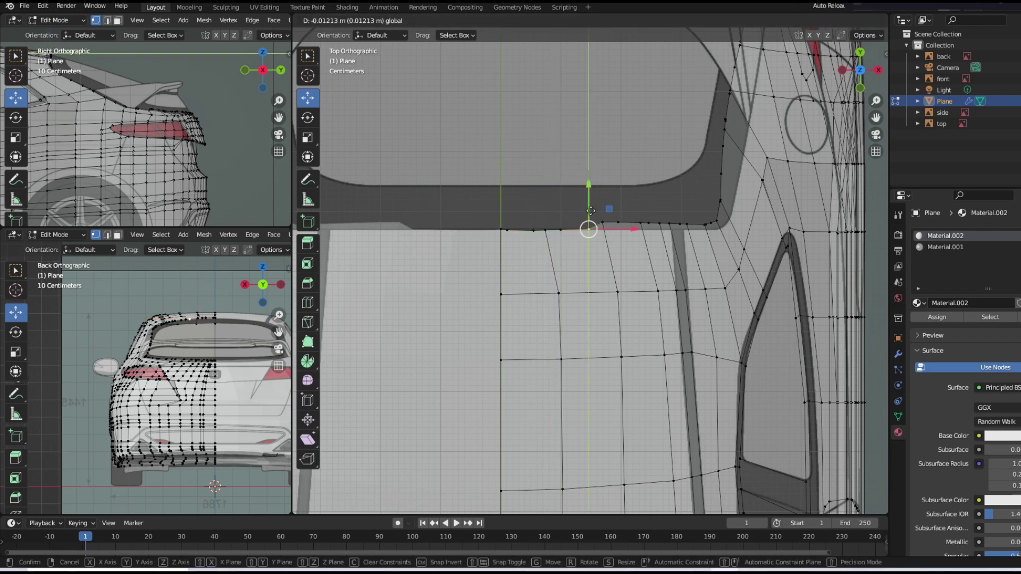
click(639, 223)
key(g)
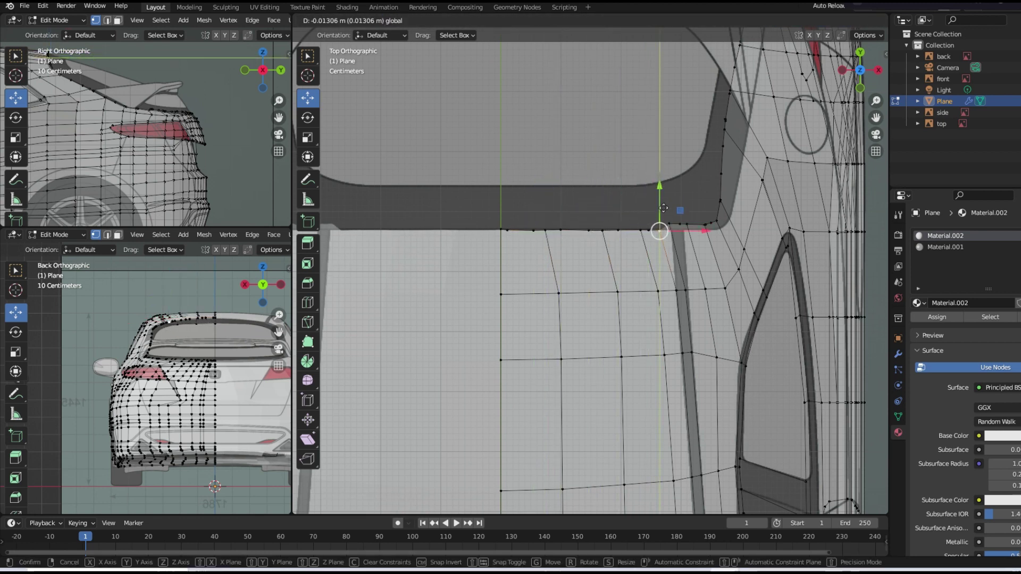
click(673, 225)
key(g)
key(g)
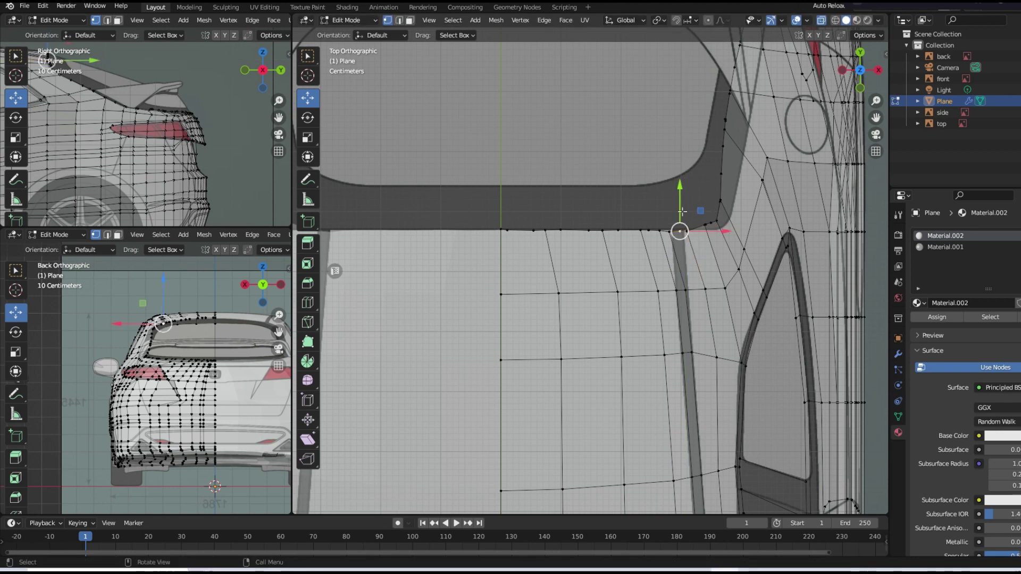
click(692, 224)
key(g)
key(g)
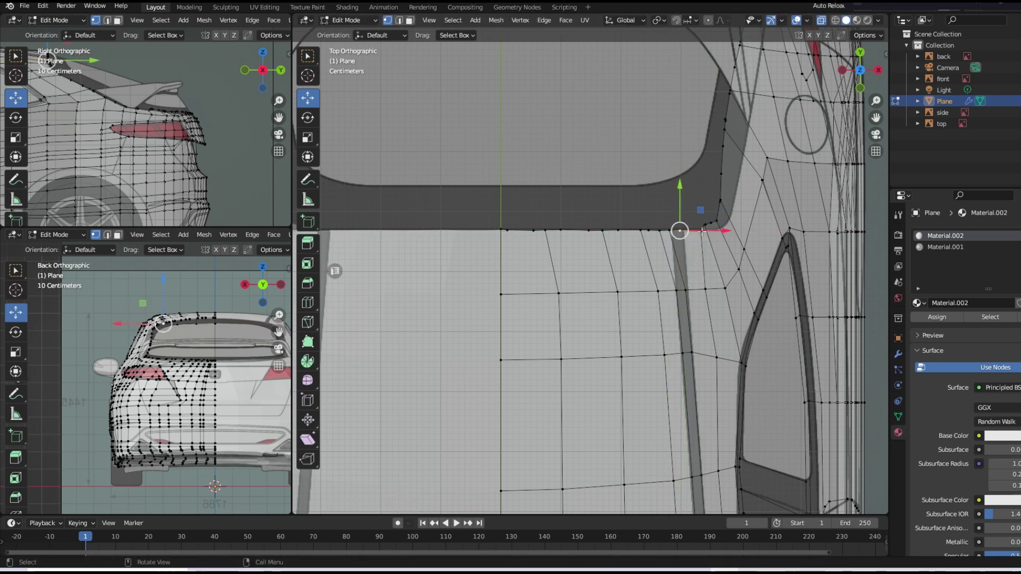
click(718, 223)
- Undo the last vertex shift and drag the vertex right onto the window corner
key(x)
key(Escape)
key(ctrl+z)
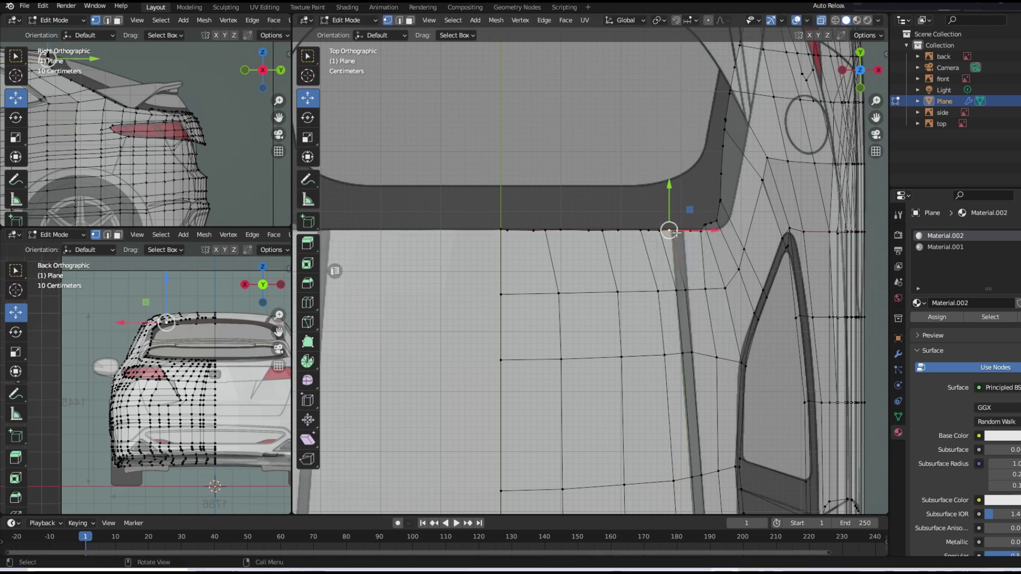
key(g)
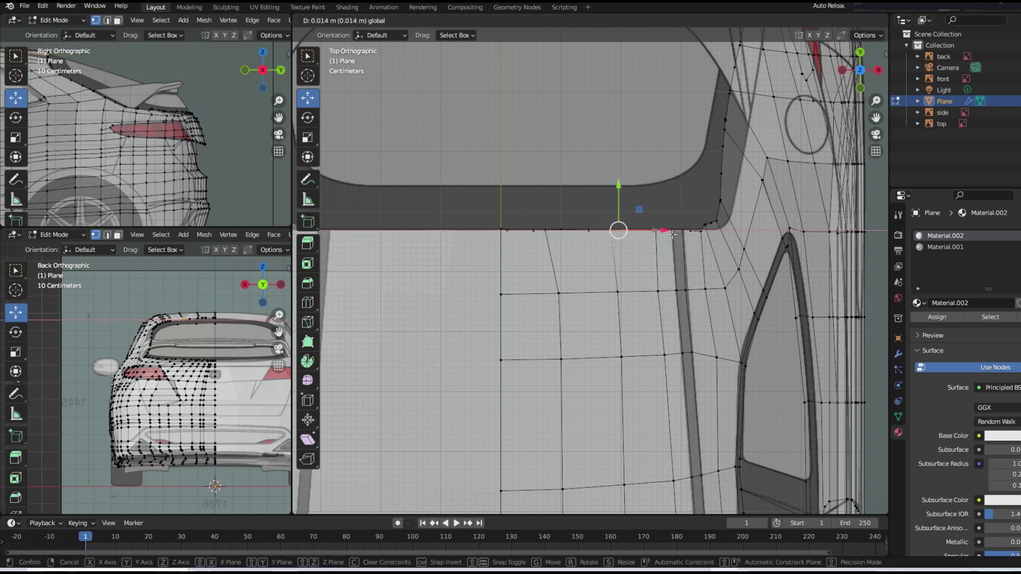
drag(711, 202, 722, 200)
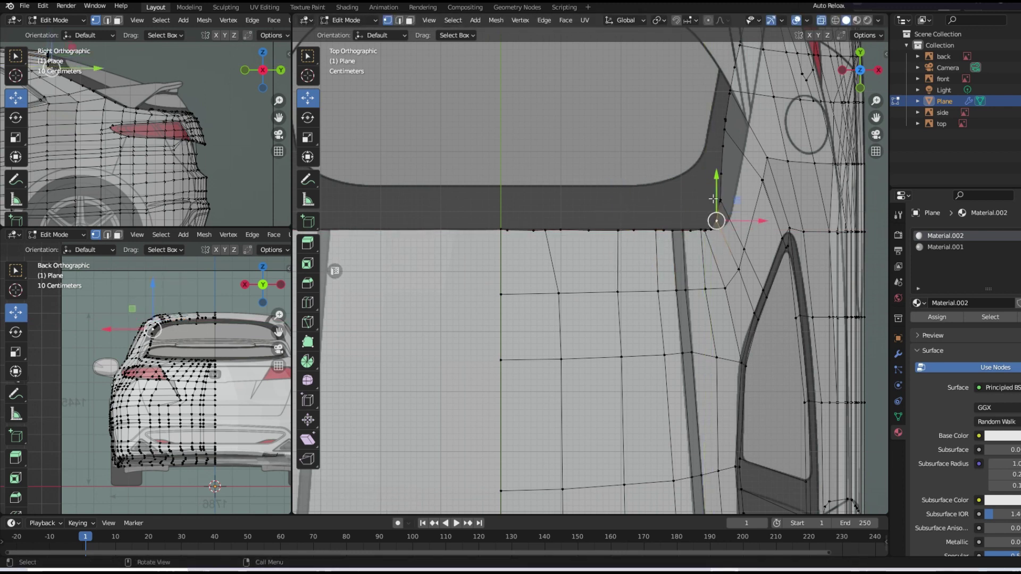
- Nudge the vertex along the Y axis so it rounds the window corner
key(g)
key(y)
click(730, 198)
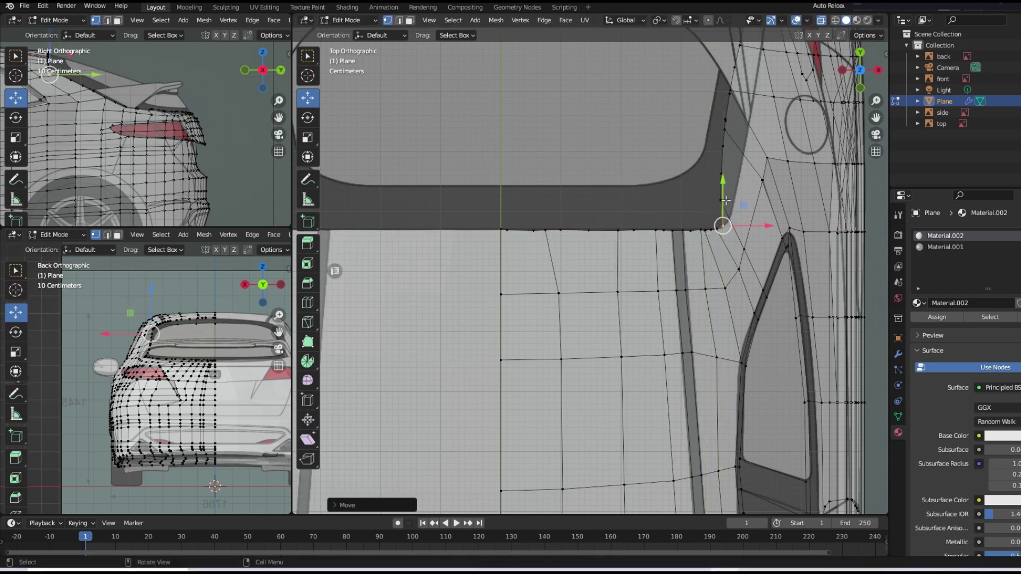
key(g)
click(728, 197)
key(g)
key(y)
click(727, 196)
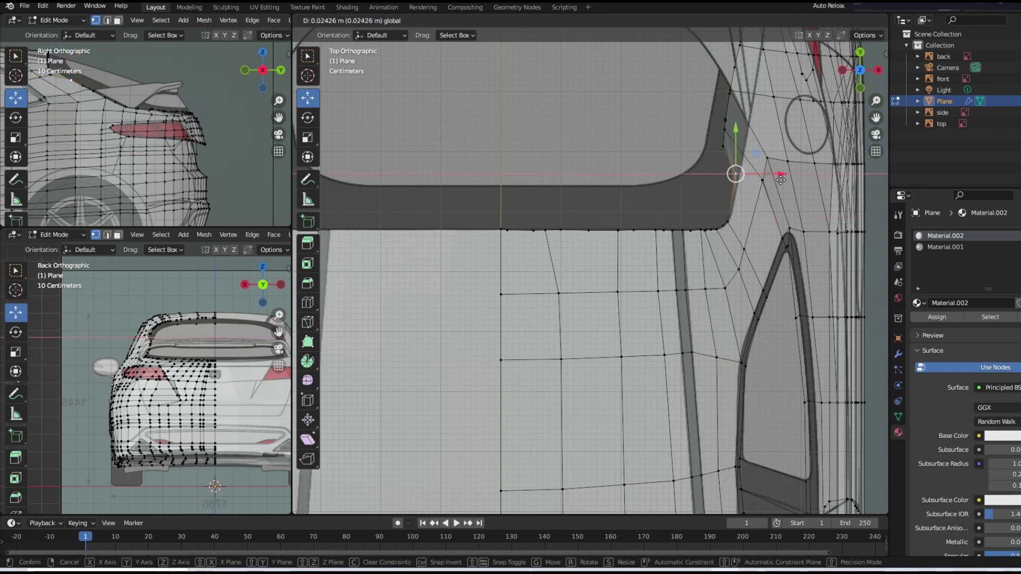
- Move the vertex up along Y onto the window's side edge
key(g)
click(735, 159)
key(g)
key(y)
click(739, 137)
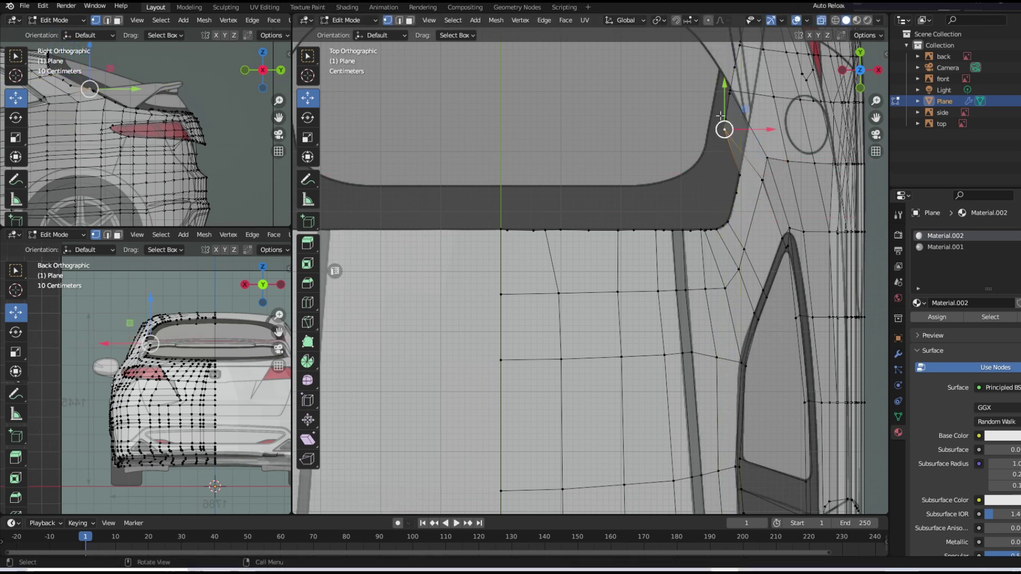
- Zoom out and orbit to a perspective view of the car, selecting a rear roof-edge vertex
scroll(740, 137, down, 5)
mouse_move(740, 138)
middle_down()
mouse_move(655, 184)
mouse_move(643, 171)
mouse_move(692, 168)
middle_up()
click(673, 171)
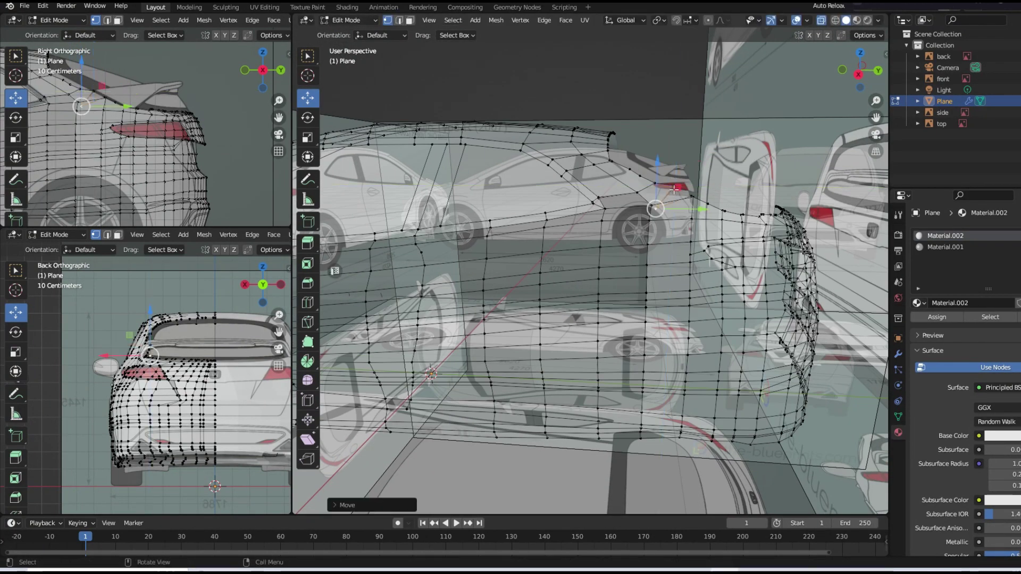
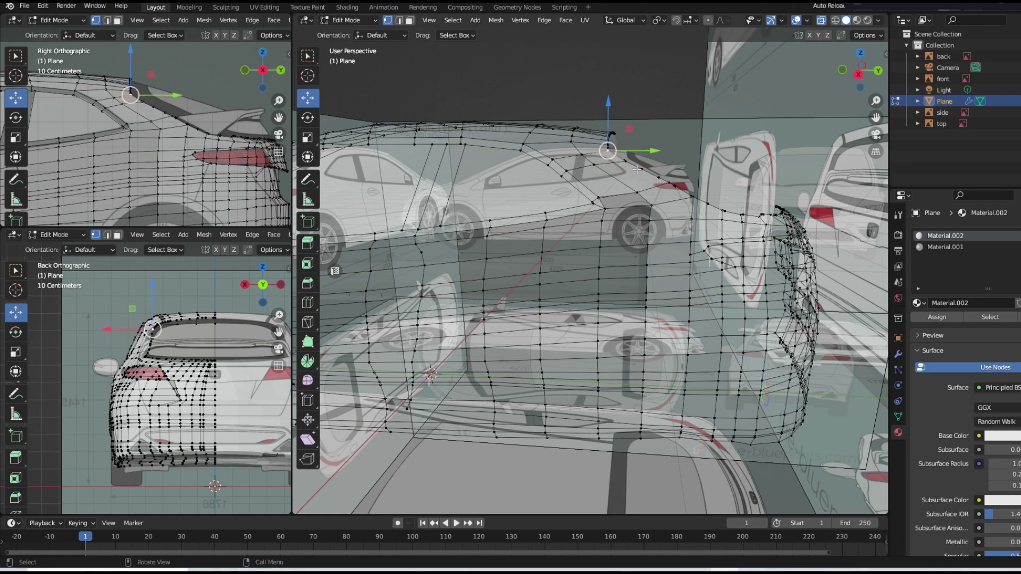
- In top view, move the selected rear-hatch vertex down to the window edge and adjust it back slightly
middle_drag(637, 169, 691, 324)
key(KP_7)
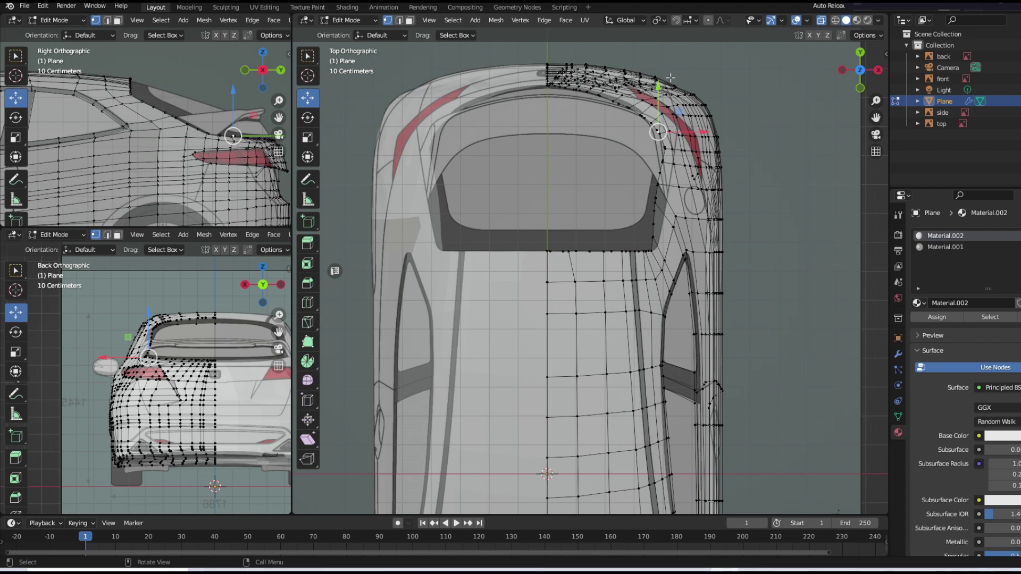
key(g)
key(y)
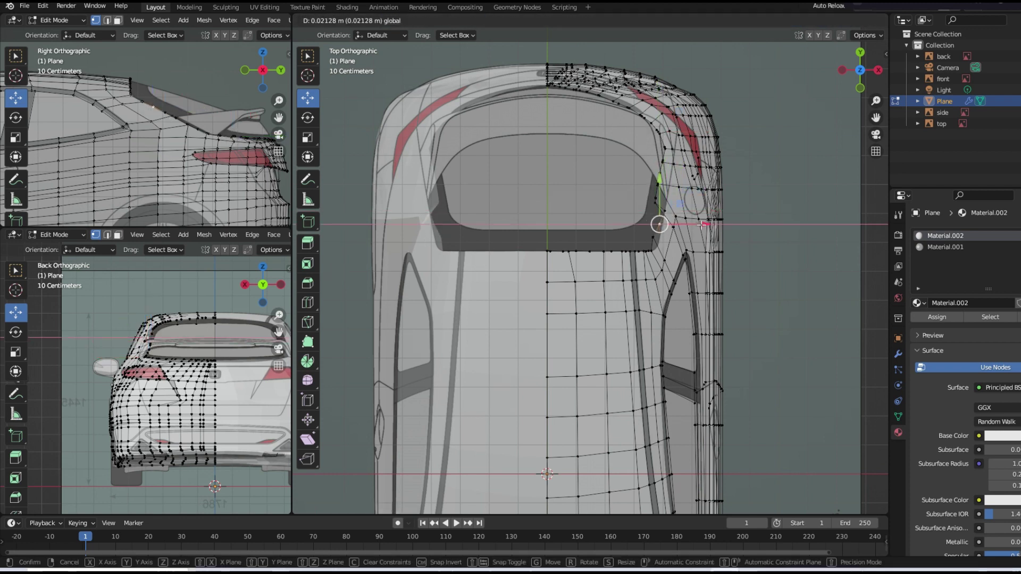
click(697, 236)
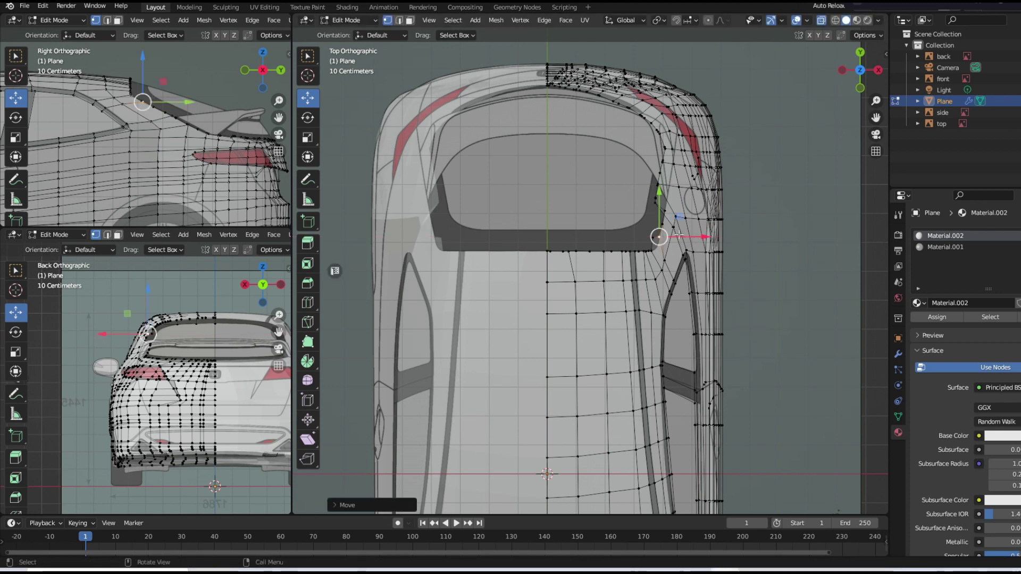
key(g)
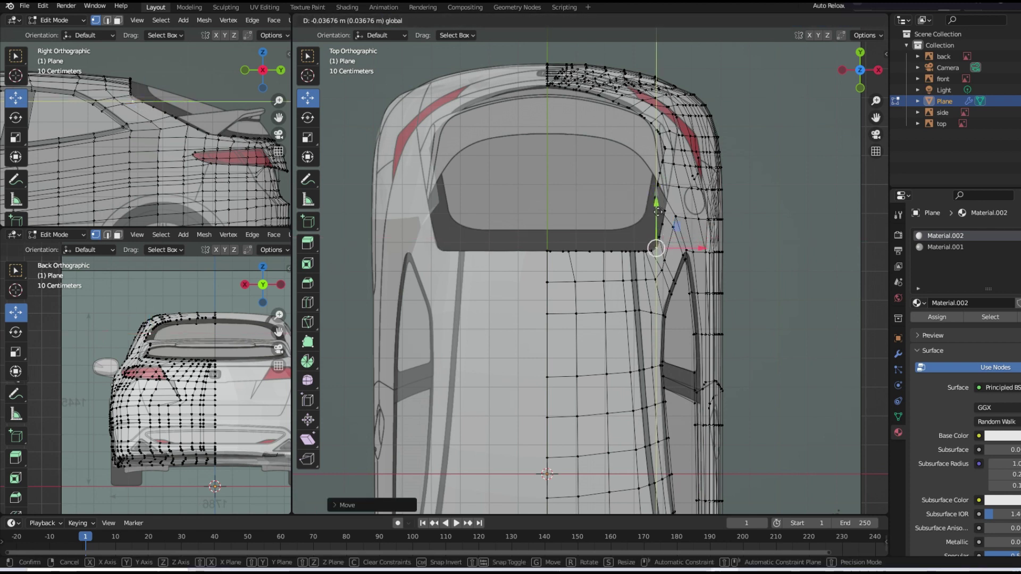
click(640, 197)
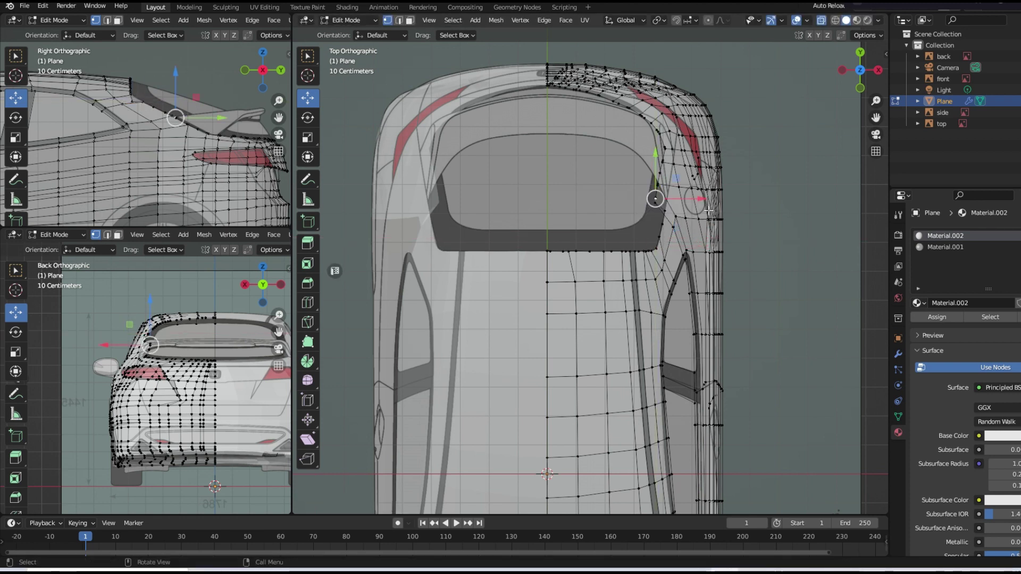
- Slide the next rear vertices along X and Z onto the blueprint outline
key(KP_Decimal)
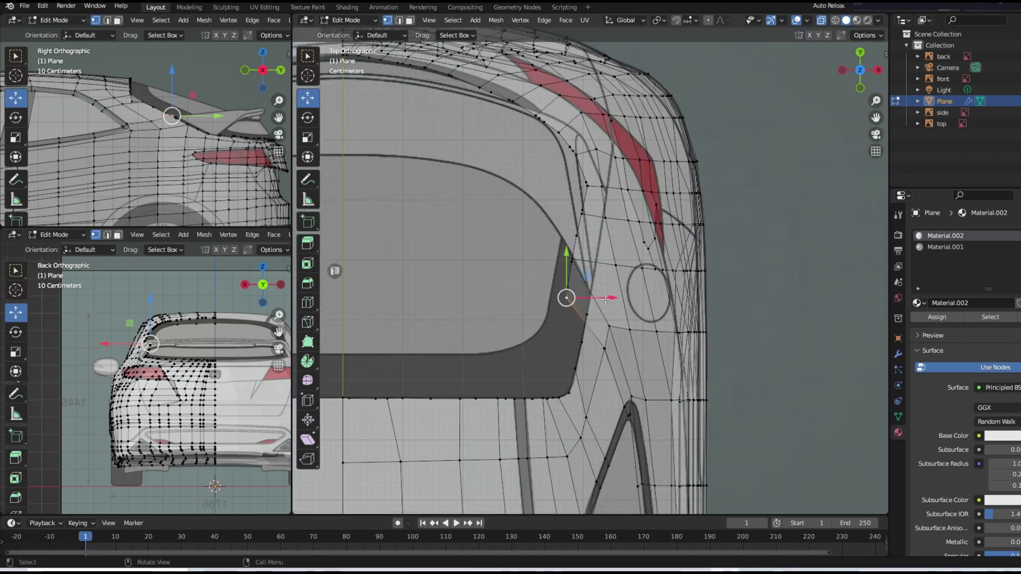
key(g)
key(x)
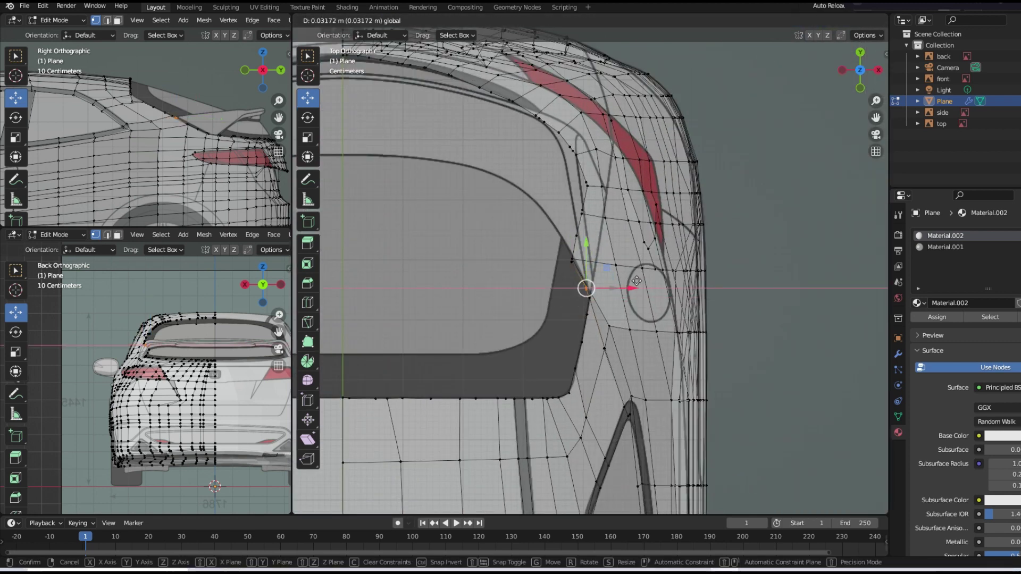
click(642, 277)
click(132, 101)
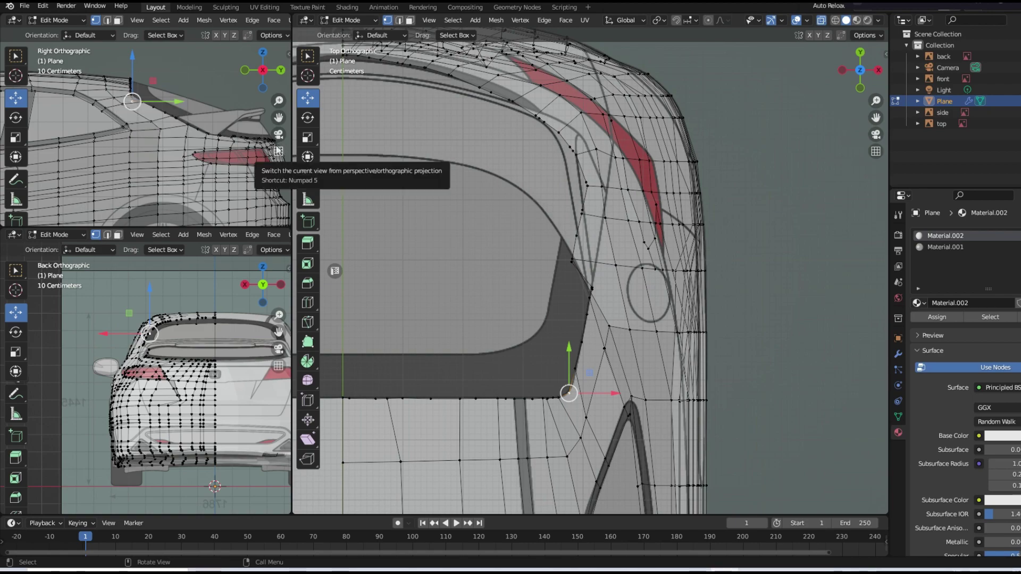
mouse_move(585, 277)
middle_down()
mouse_move(624, 323)
mouse_move(558, 297)
mouse_move(510, 213)
middle_up()
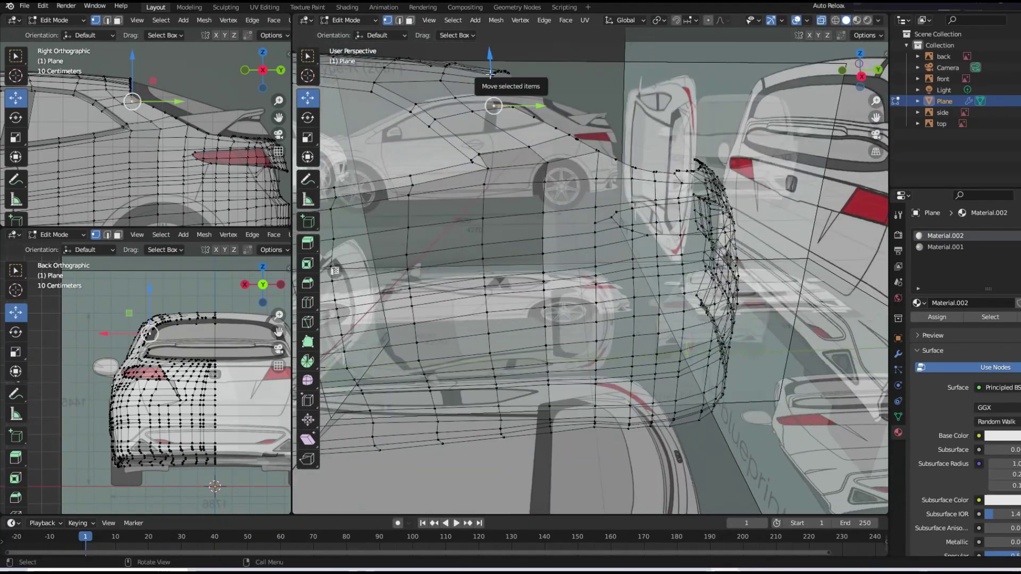
drag(490, 68, 498, 51)
middle_drag(497, 51, 605, 199)
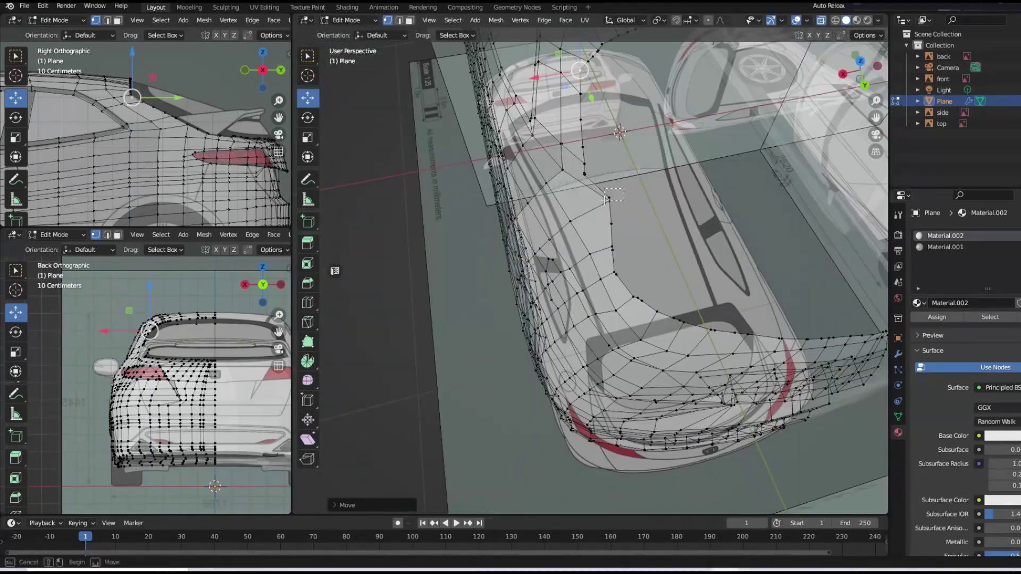
key(KP_7)
drag(608, 254, 628, 240)
drag(583, 209, 582, 193)
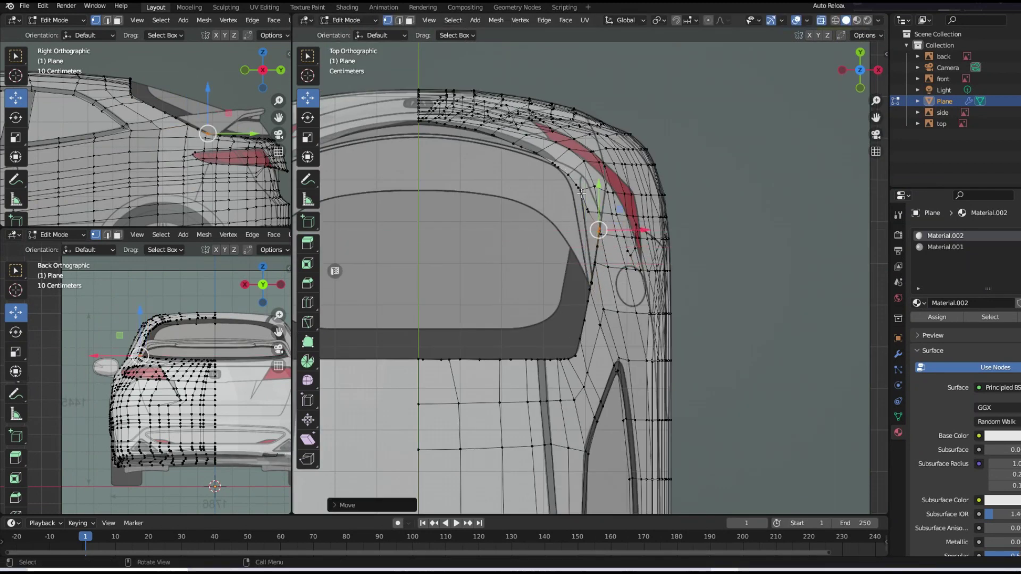
- Nudge the rear roof-edge vertices to follow the taillight outline
click(516, 138)
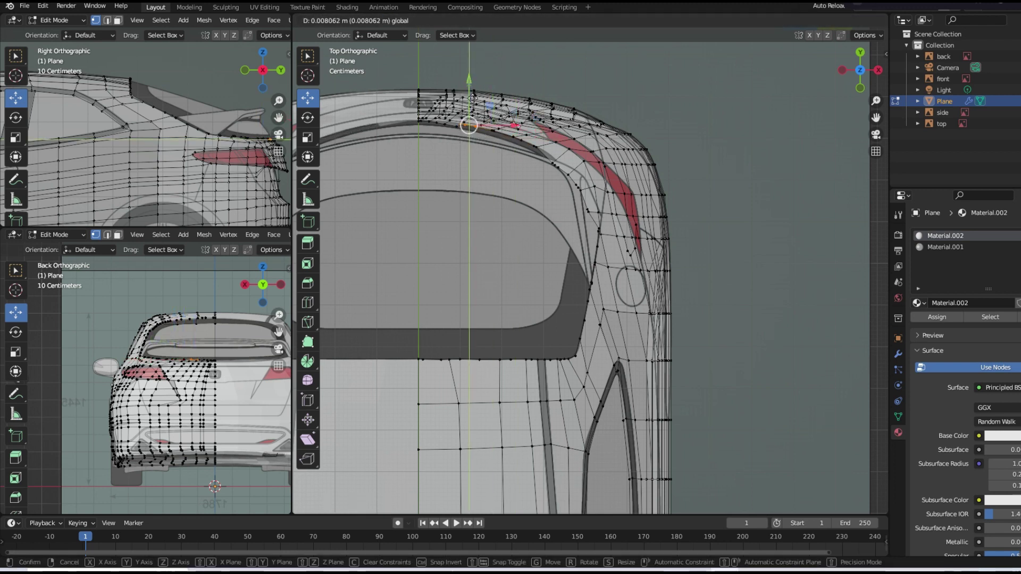
click(456, 126)
drag(456, 126, 428, 119)
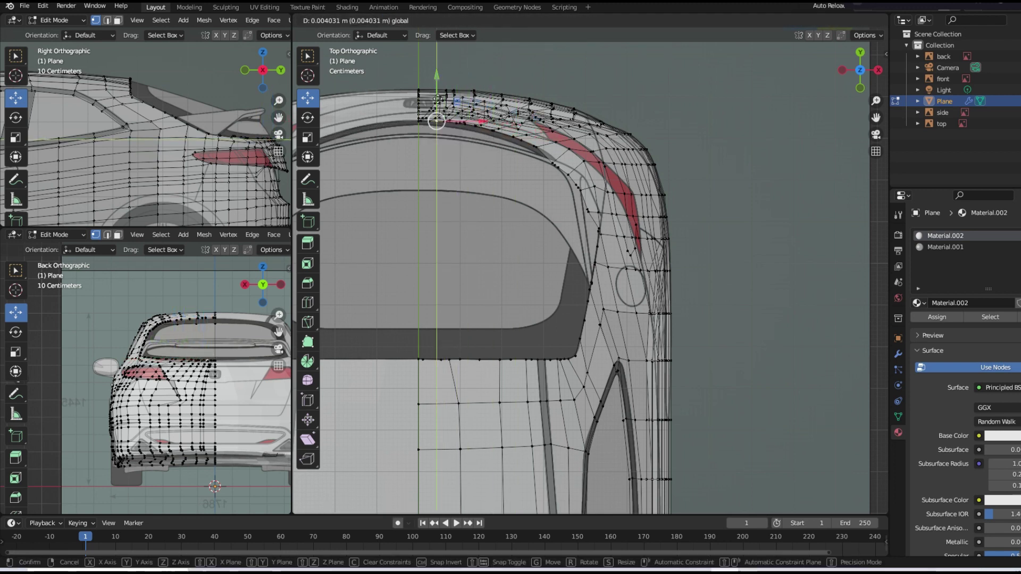
click(428, 119)
click(553, 155)
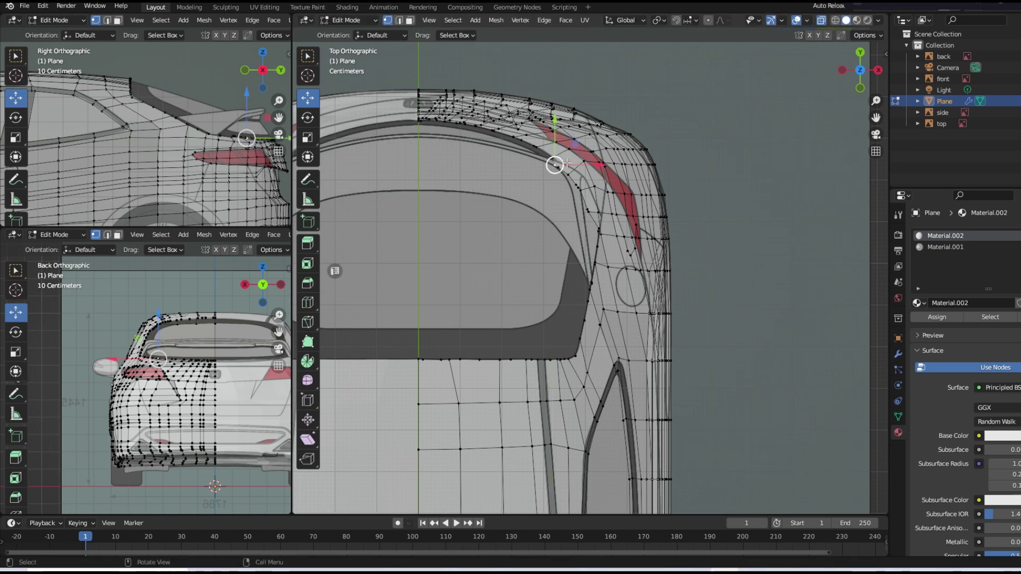
mouse_move(551, 154)
mouse_down()
mouse_move(590, 186)
mouse_move(604, 170)
mouse_up()
click(604, 170)
click(565, 166)
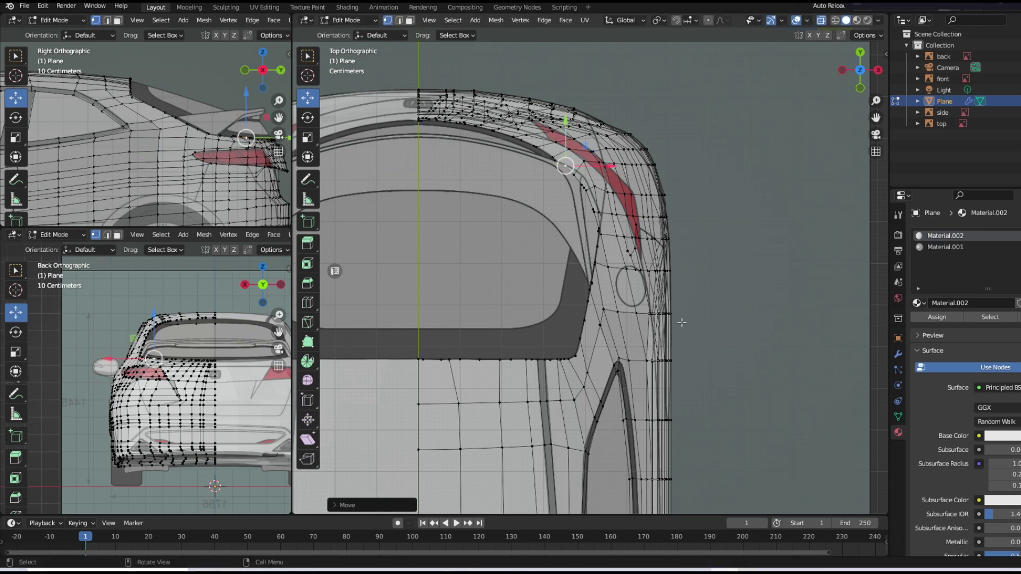
middle_drag(725, 365, 685, 160)
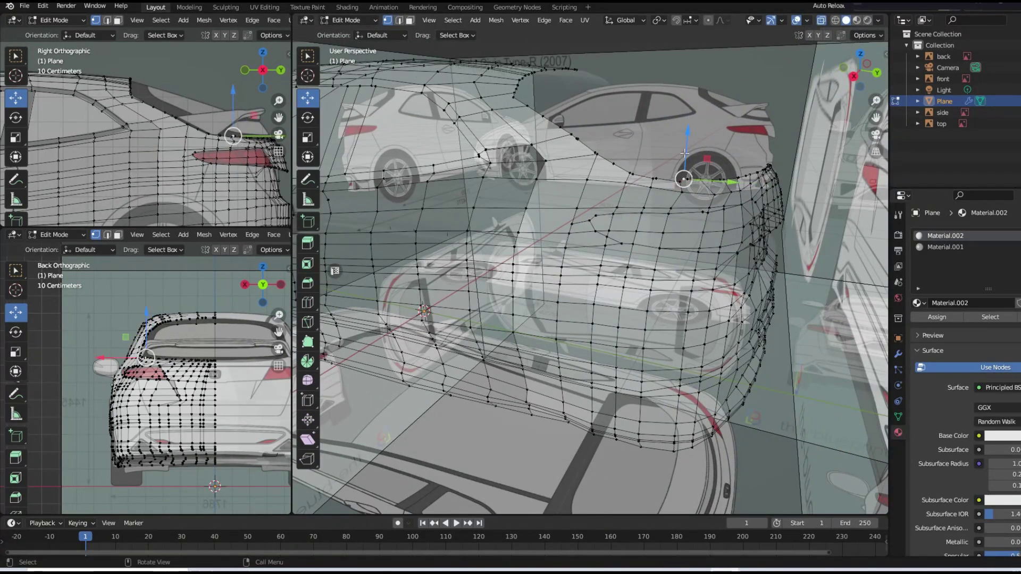
- Raise the rear-corner vertex vertically and inspect the reshaped corner
drag(686, 154, 658, 161)
middle_drag(658, 161, 756, 227)
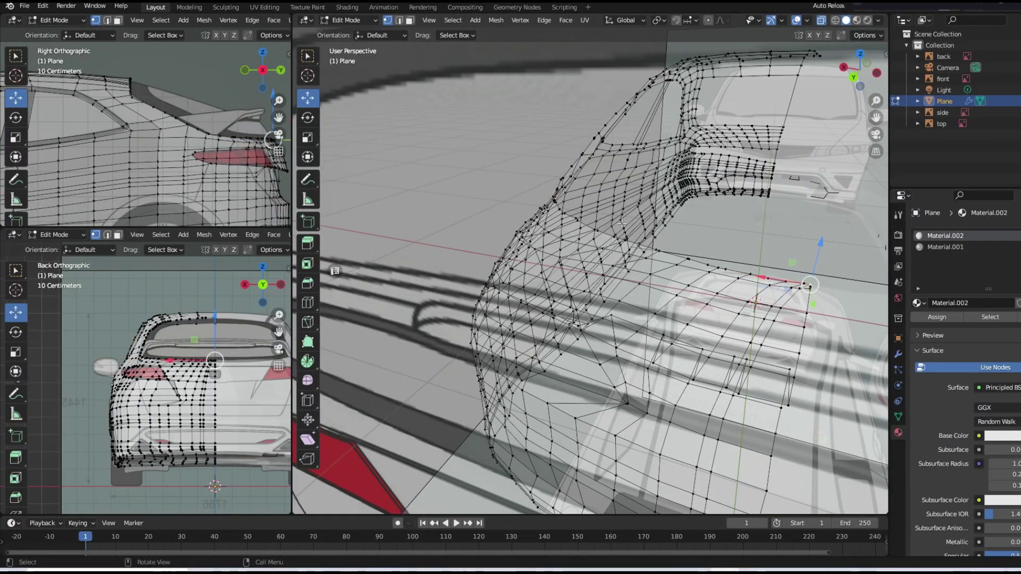
click(580, 213)
mouse_move(580, 213)
middle_down()
mouse_move(719, 222)
mouse_move(636, 242)
middle_up()
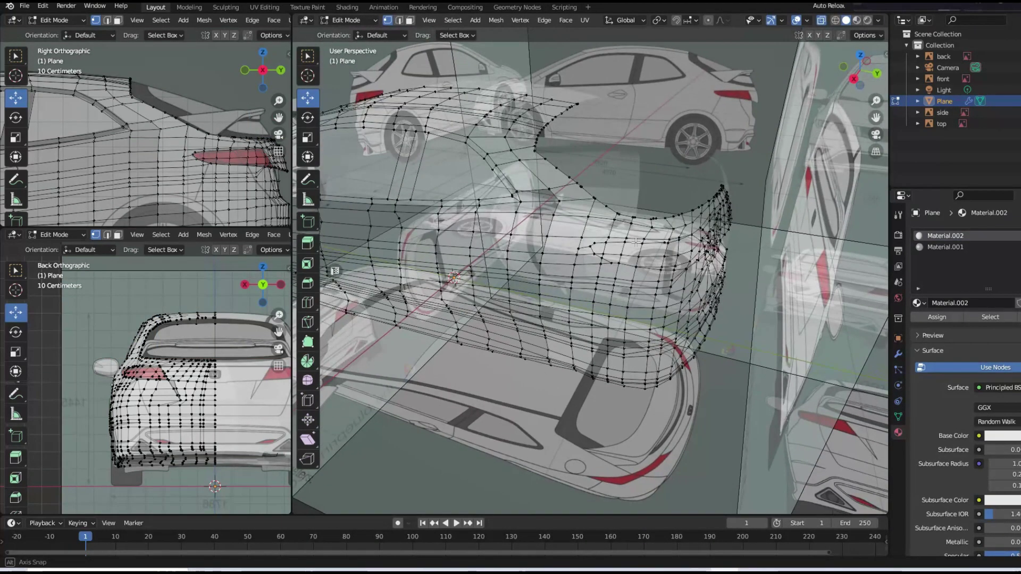
- Check the solid body in Object Mode, then return to Edit Mode with edge select
key(Tab)
mouse_move(662, 179)
middle_down()
mouse_move(578, 255)
mouse_move(506, 142)
mouse_move(566, 111)
middle_up()
click(373, 21)
click(348, 44)
click(399, 21)
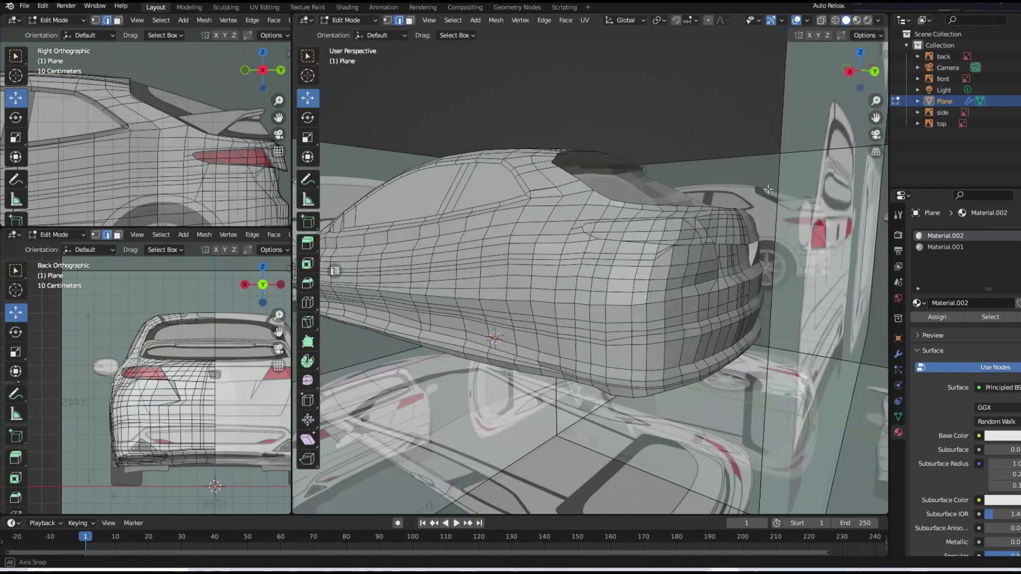
- Adjust an edge on the rear quarter and view into the rear opening
click(565, 112)
scroll(566, 112, up, 2)
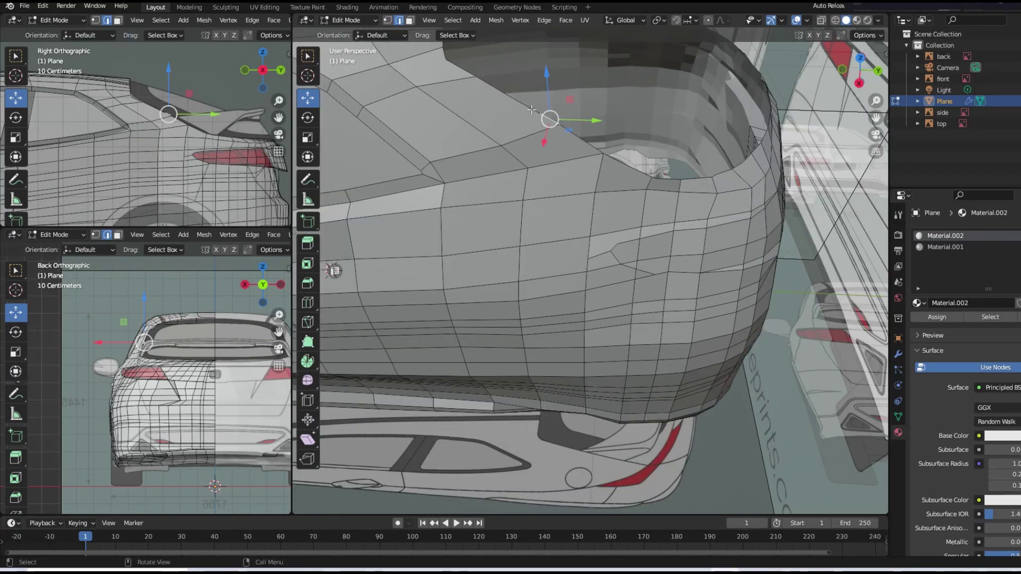
drag(569, 119, 495, 86)
middle_drag(846, 99, 481, 383)
drag(481, 382, 478, 362)
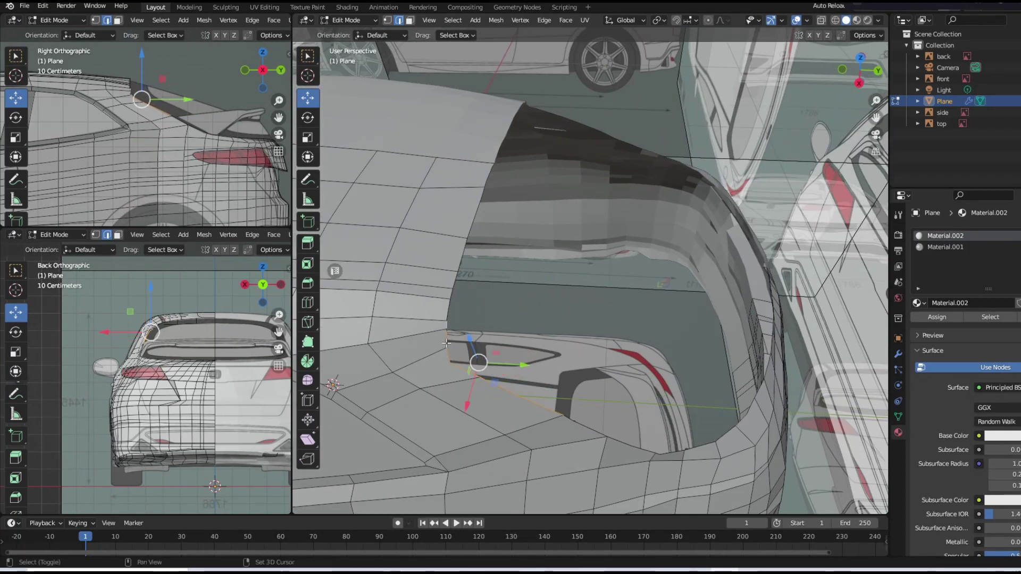
- Select the opening's rim edges with Select Loops, using edge rings
click(537, 123)
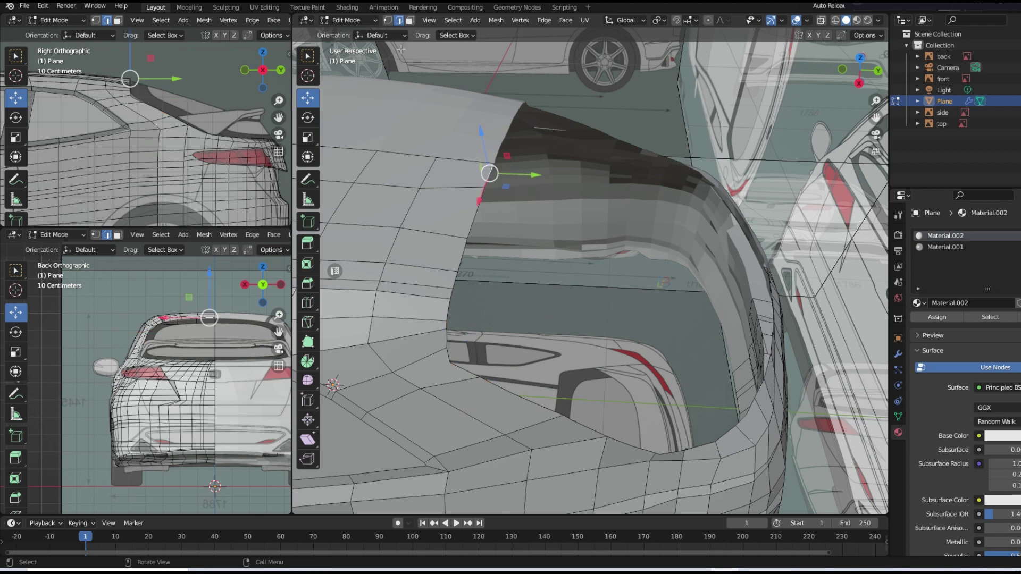
click(452, 20)
click(565, 204)
click(335, 505)
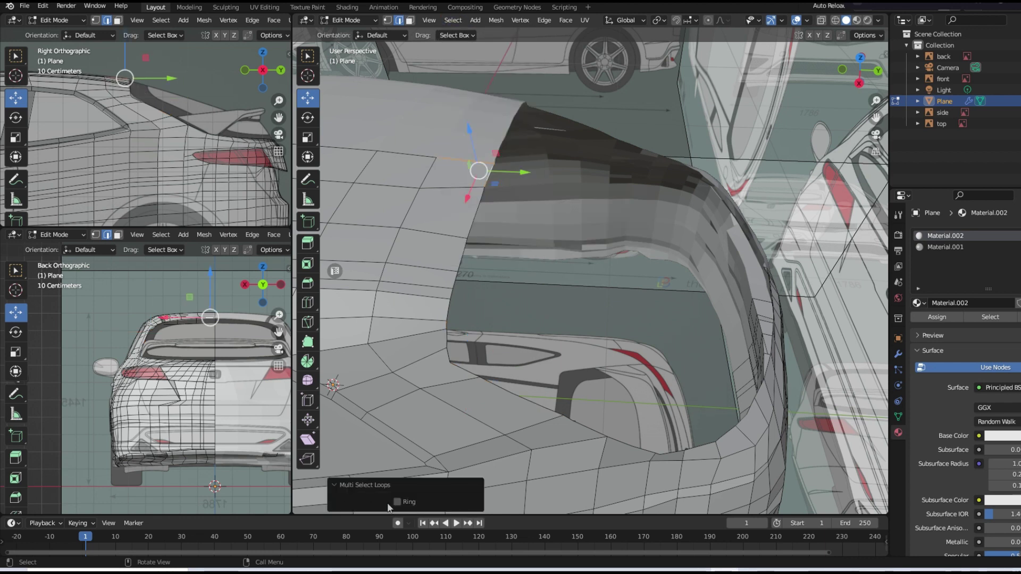
click(397, 502)
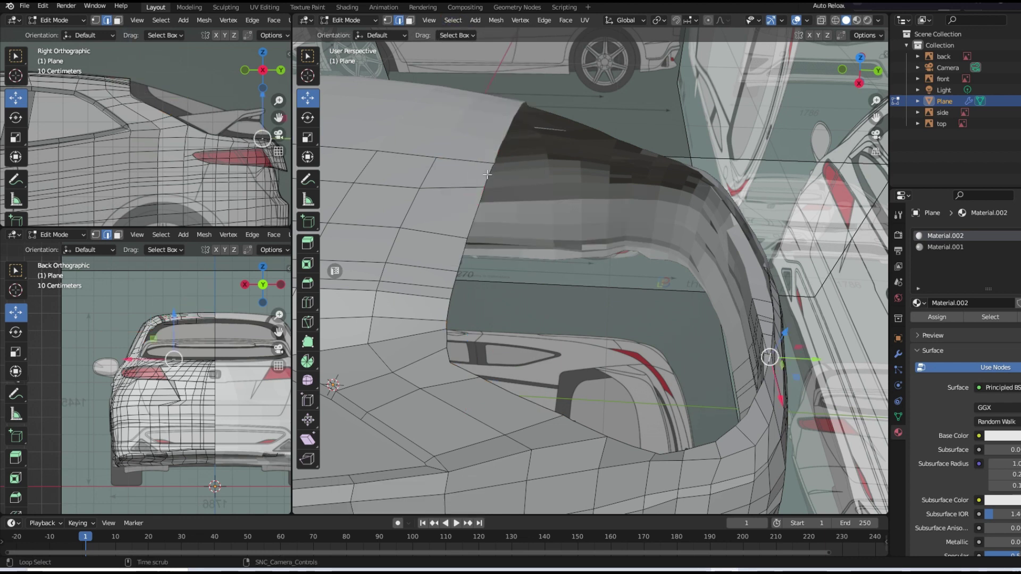
click(523, 397)
- Circle-select the rim edges around the rear window opening from top view
click(308, 58)
click(361, 105)
drag(495, 176, 791, 366)
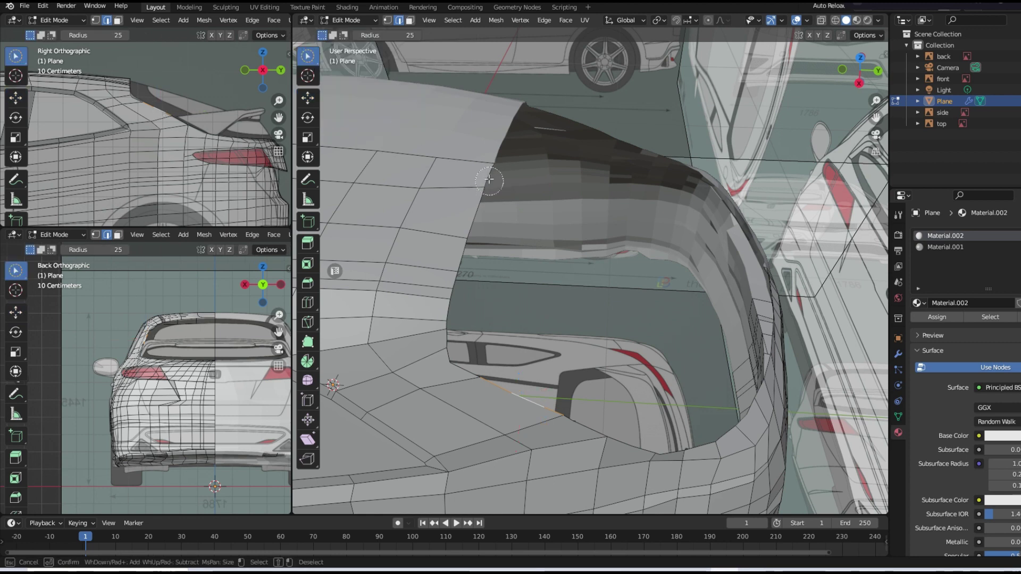
middle_drag(791, 366, 713, 473)
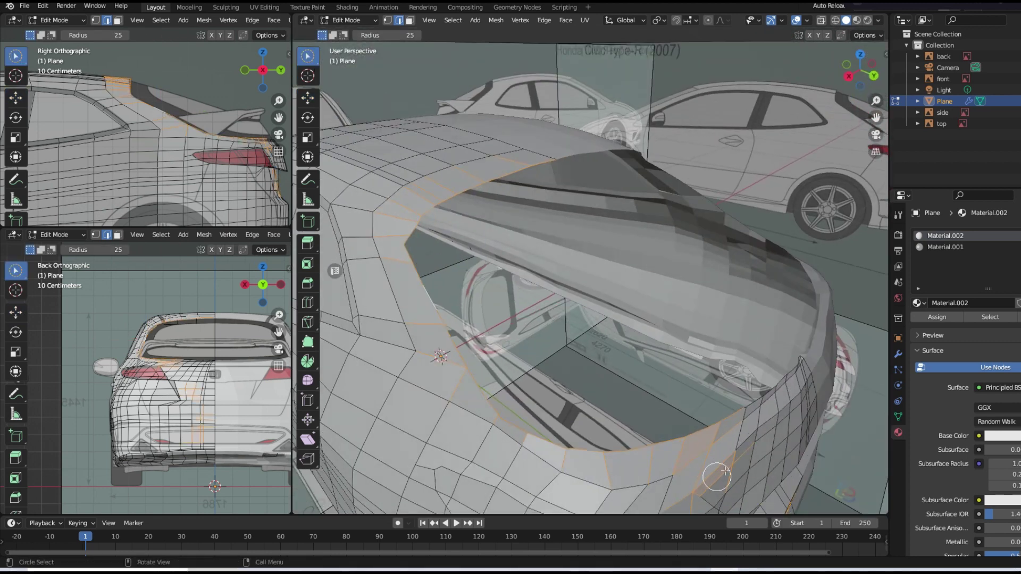
drag(725, 463, 537, 469)
key(Escape)
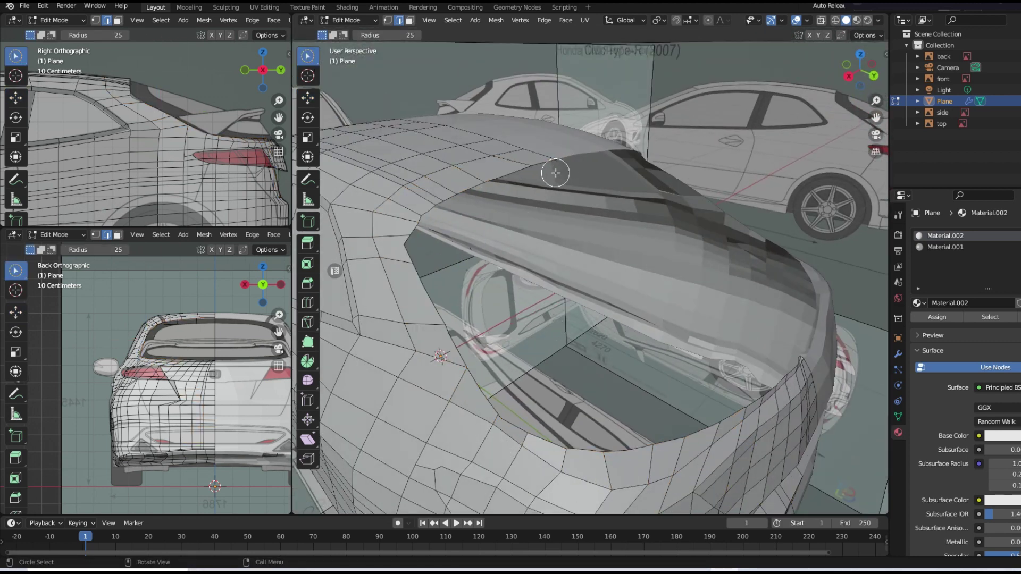
key(KP_7)
mouse_move(553, 372)
mouse_down()
mouse_move(675, 355)
mouse_move(724, 292)
mouse_move(753, 196)
mouse_move(685, 121)
mouse_up()
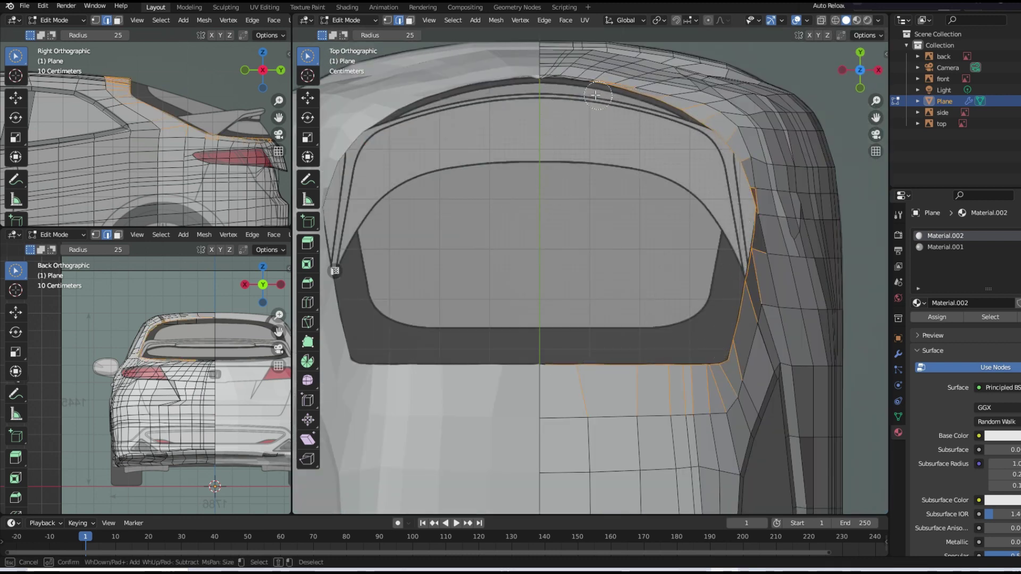
mouse_move(599, 154)
middle_down()
mouse_move(629, 398)
mouse_move(785, 399)
middle_up()
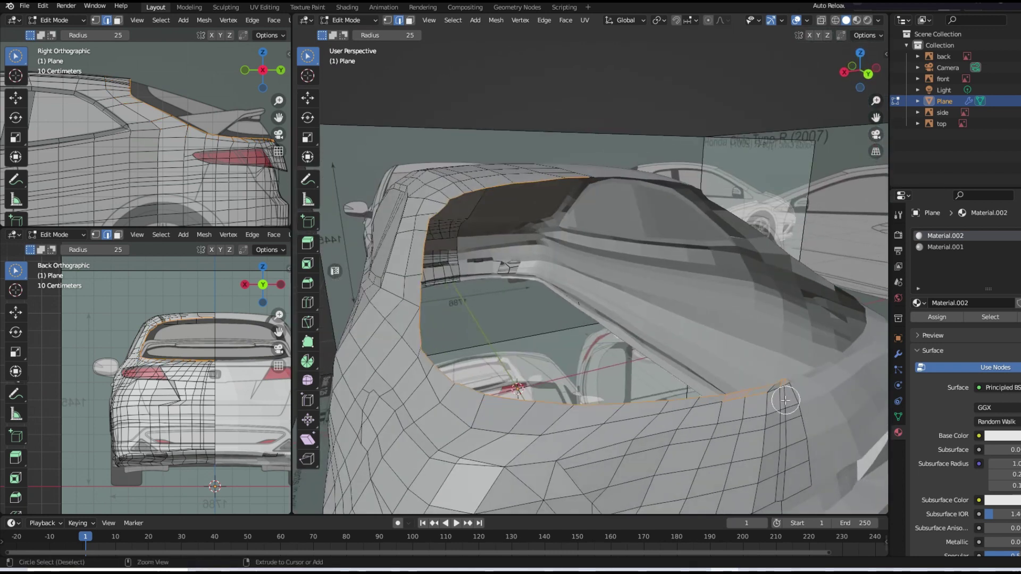
middle_drag(784, 399, 569, 369)
- Fill the selected rear-window rim with a single face
key(f)
key(ctrl+z)
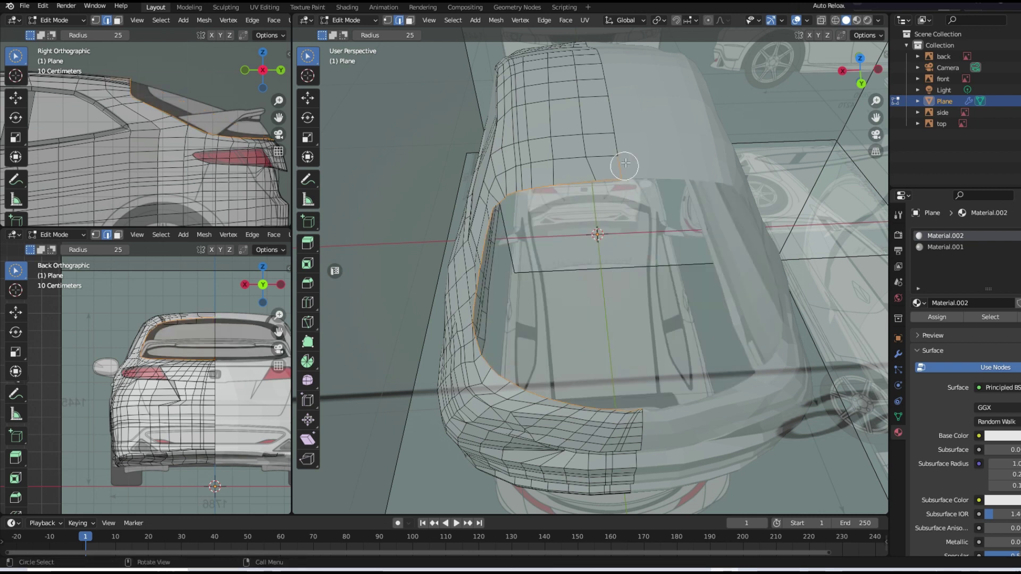
key(f)
middle_drag(621, 230, 665, 281)
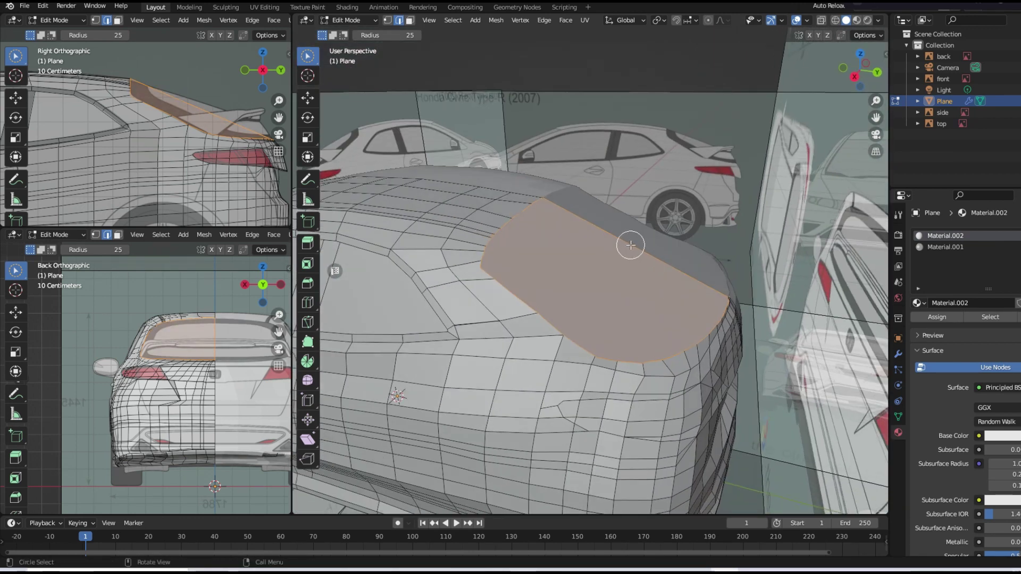
- Split the new rear face into a grid with Grid Project, raising the cut count
right_click(652, 334)
click(646, 333)
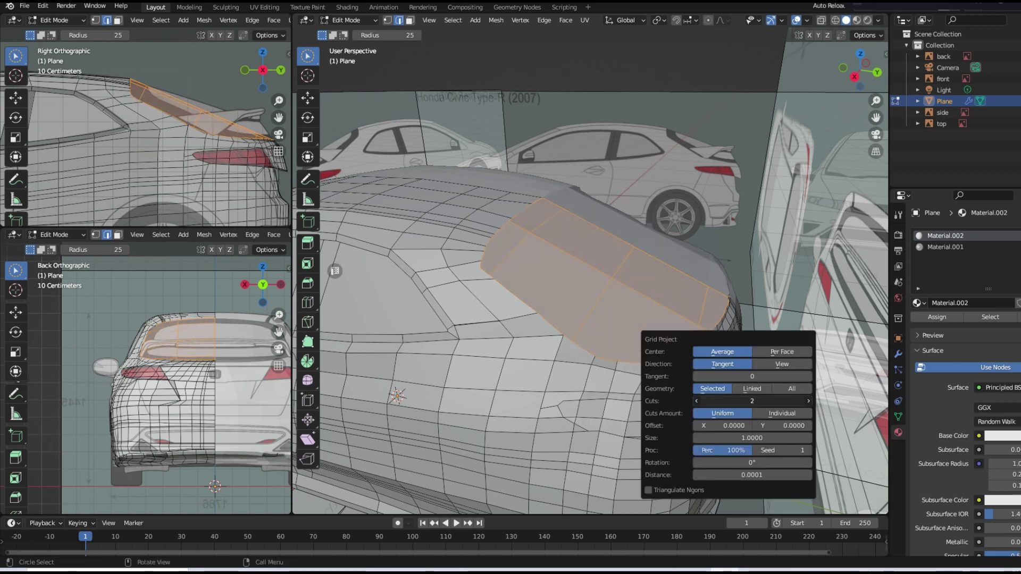
drag(766, 401, 818, 404)
middle_drag(797, 282, 568, 227)
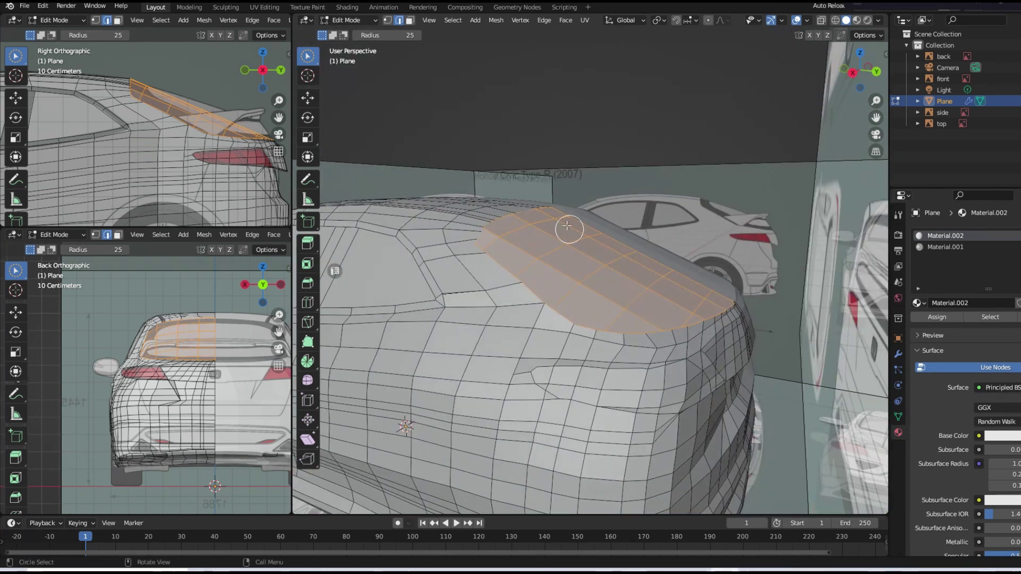
- Switch to the Move tool and raise a rear roof-edge vertex straight up
key(shift+space)
key(g)
key(alt+a)
click(697, 303)
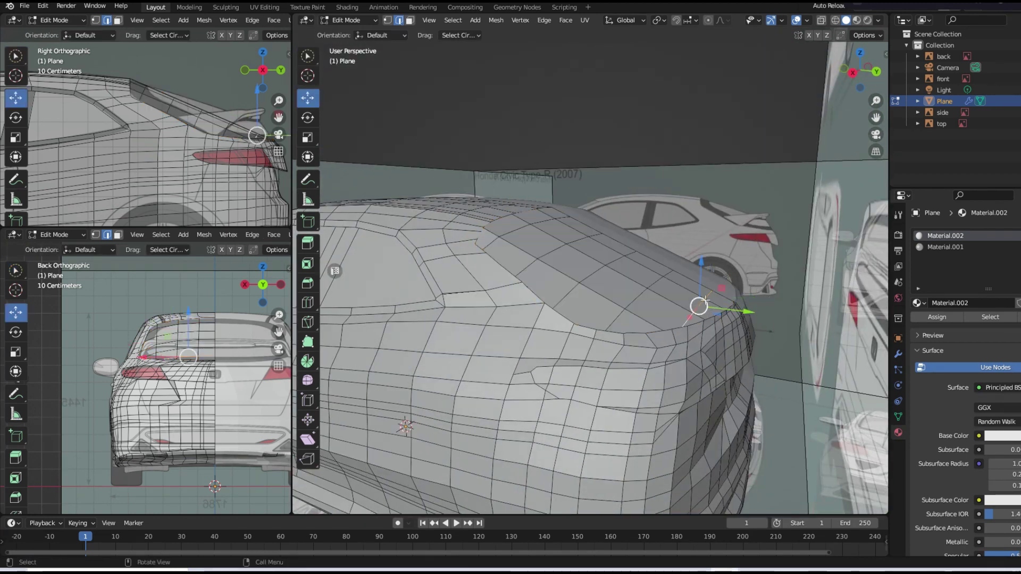
mouse_move(701, 260)
mouse_down()
mouse_move(703, 251)
mouse_move(690, 256)
mouse_up()
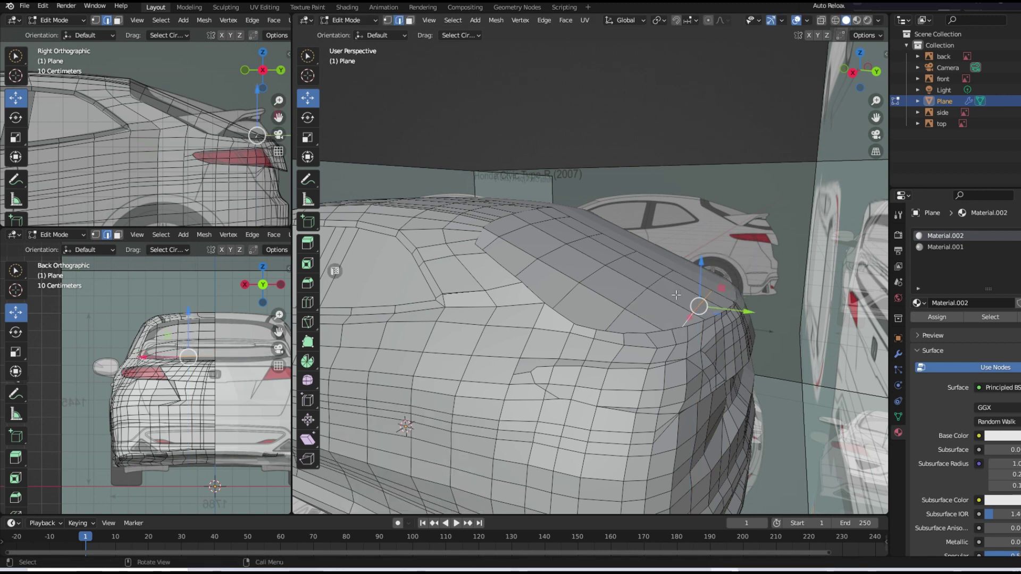
- In vertex mode, raise several rear roof-edge vertices by about 0.015–0.016 m
key(1)
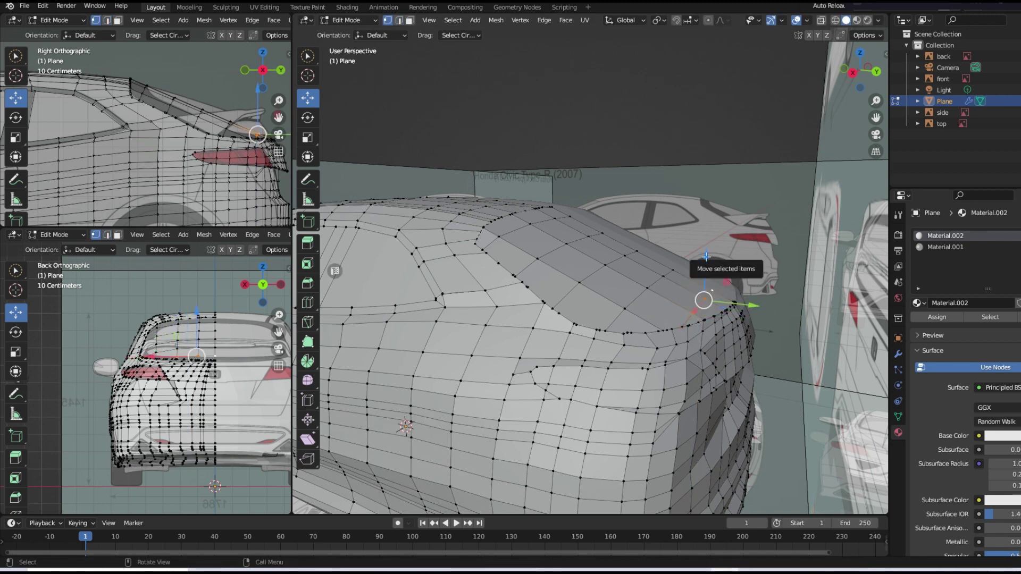
drag(292, 266, 416, 266)
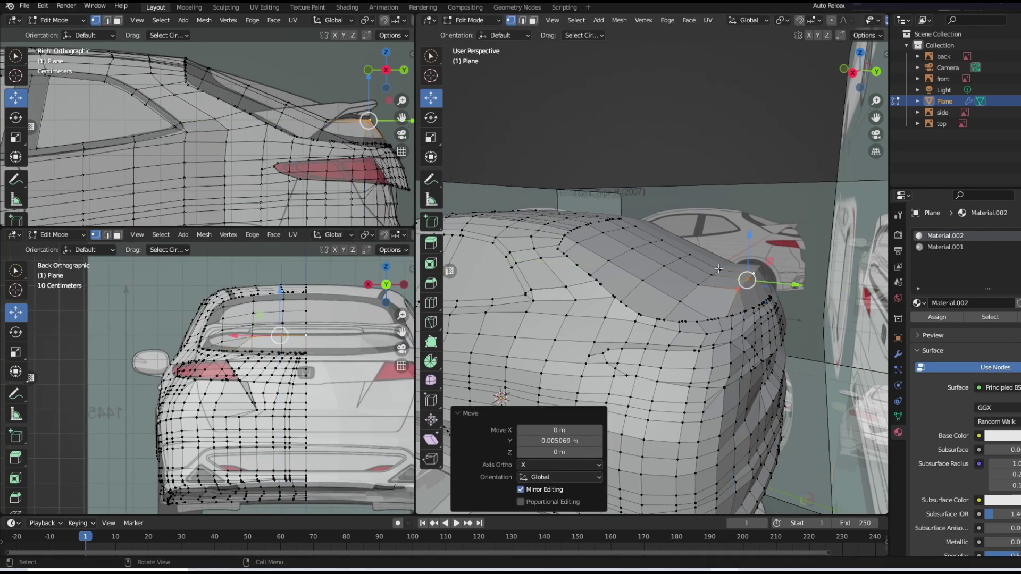
mouse_move(717, 234)
mouse_down()
mouse_move(711, 220)
mouse_move(679, 218)
mouse_move(644, 229)
mouse_up()
click(660, 273)
click(644, 268)
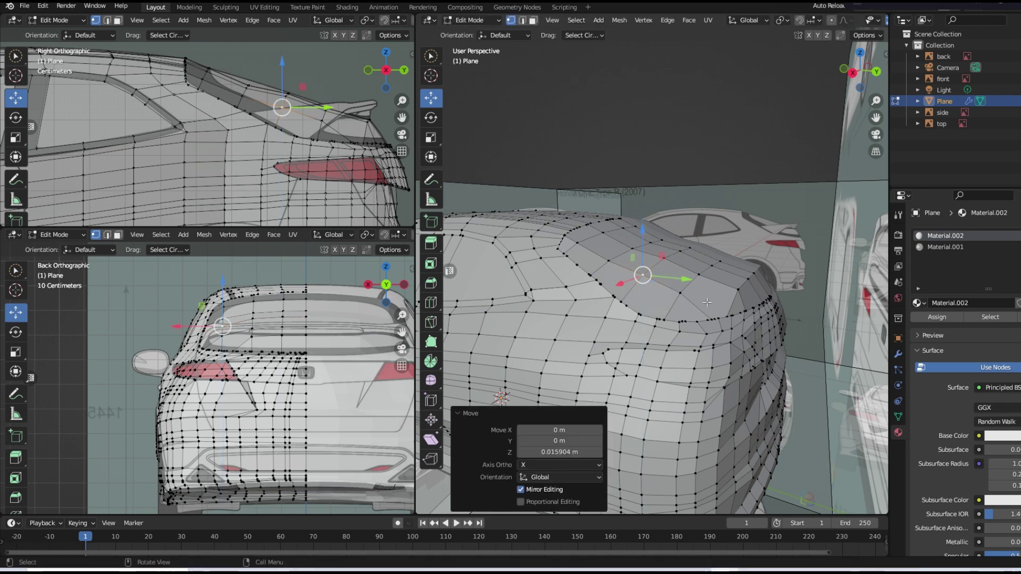
mouse_move(664, 277)
middle_down()
mouse_move(745, 311)
mouse_move(734, 306)
middle_up()
click(627, 226)
middle_drag(627, 226, 642, 242)
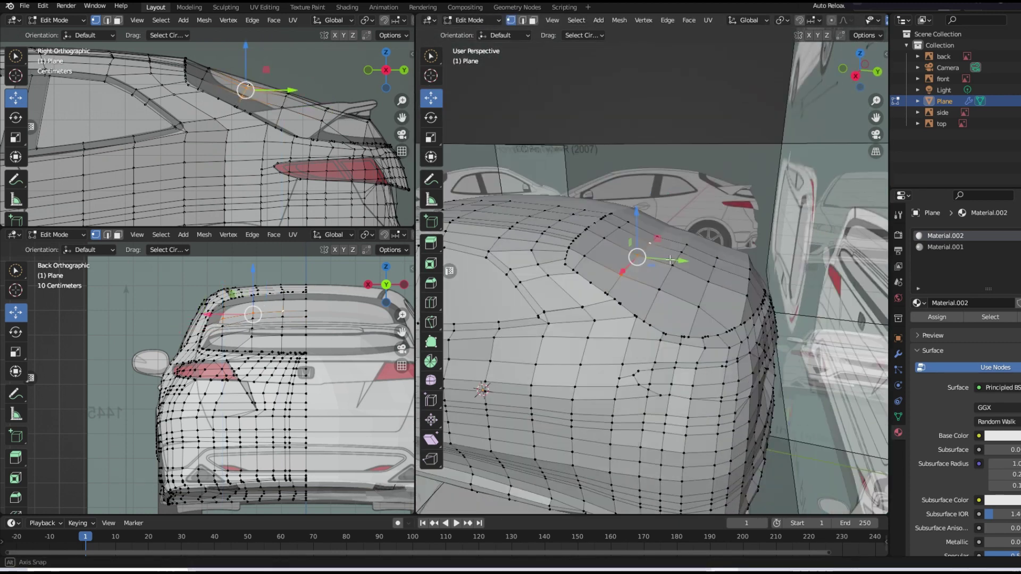
drag(643, 242, 645, 236)
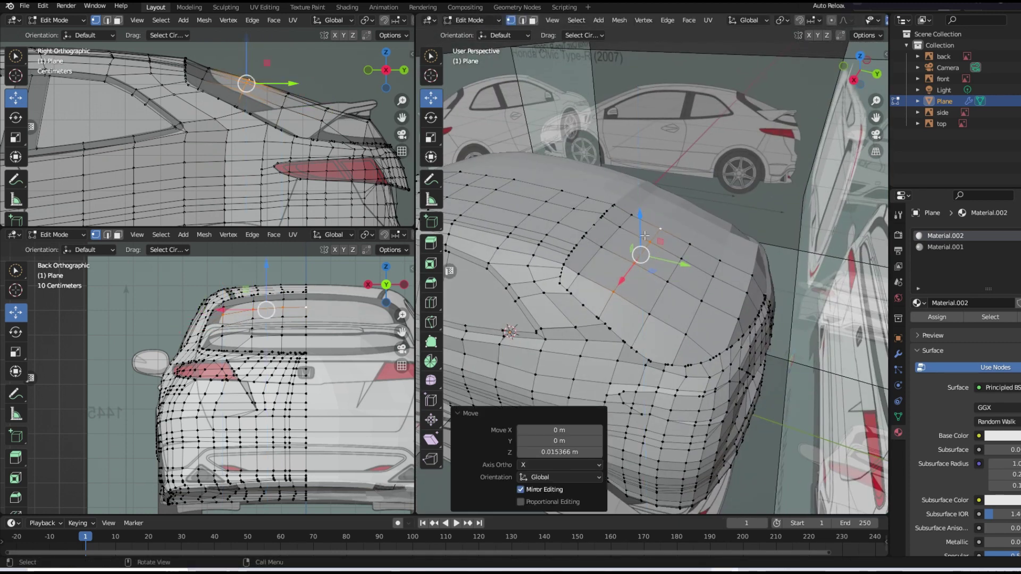
click(579, 276)
drag(580, 256, 579, 247)
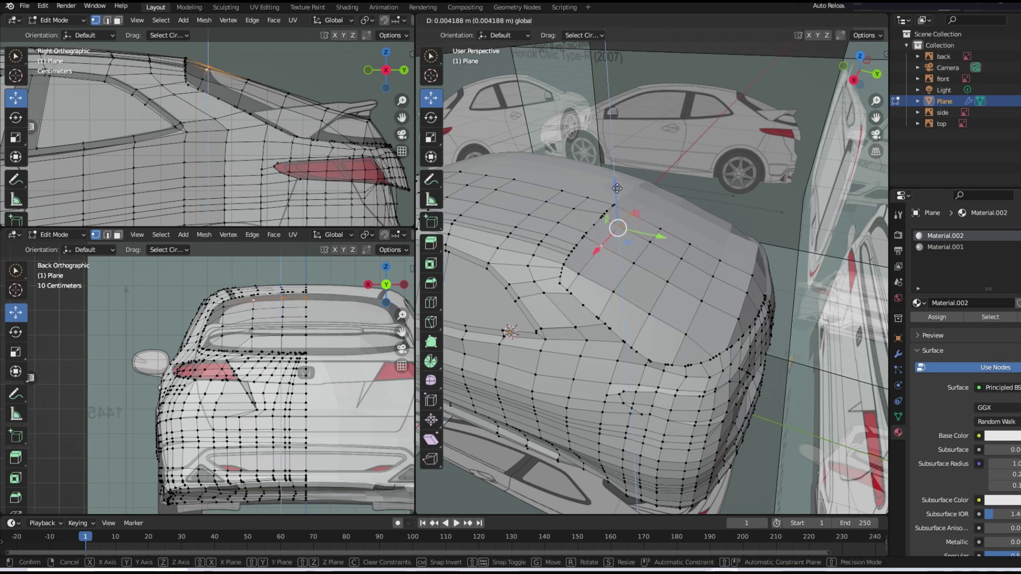
- Move the vertex near the taillight into place and save the blend file
mouse_move(580, 248)
middle_down()
mouse_move(612, 228)
mouse_move(648, 250)
middle_up()
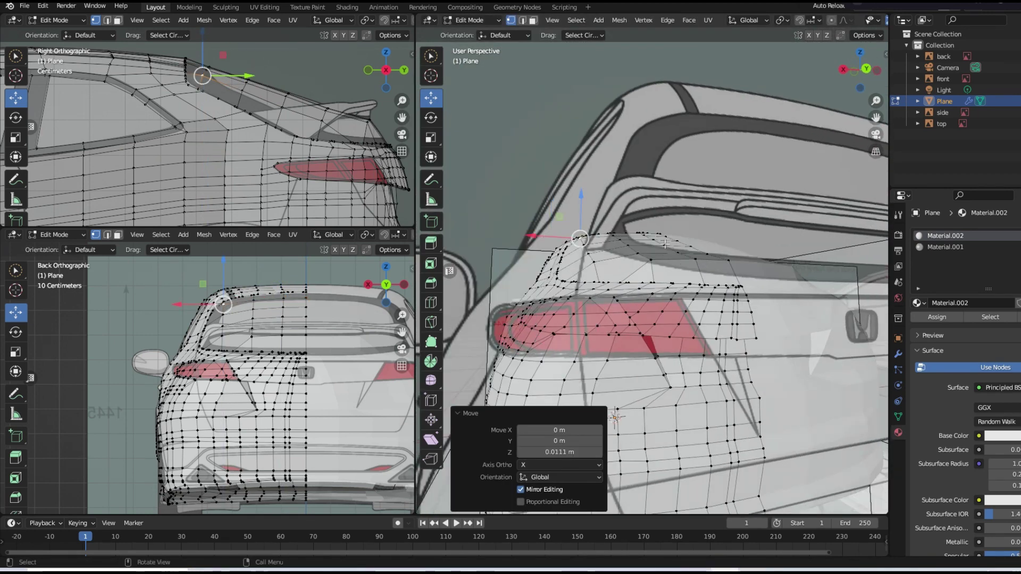
click(651, 263)
drag(651, 240, 655, 237)
middle_drag(656, 237, 808, 309)
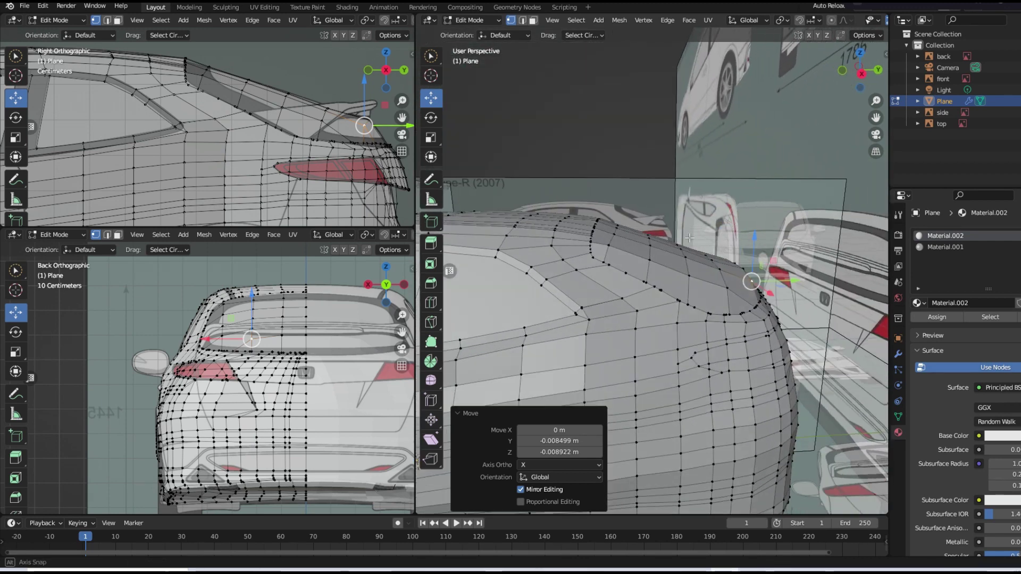
middle_drag(808, 309, 744, 287)
click(24, 6)
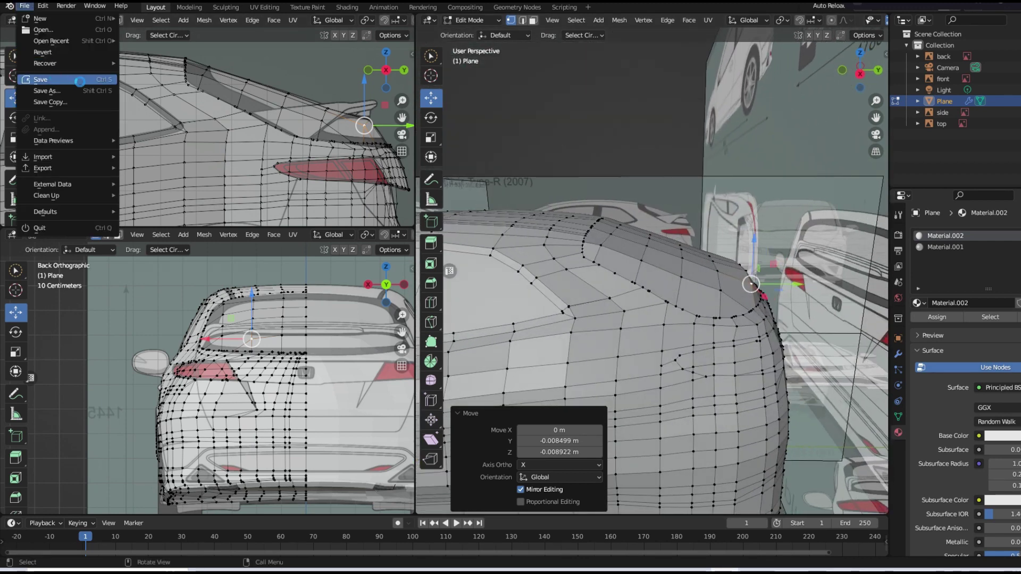
click(80, 82)
- Select the rear roof faces, make Material.001 active, and preview materials in Object Mode
middle_drag(691, 266, 643, 234)
shift+click(642, 231)
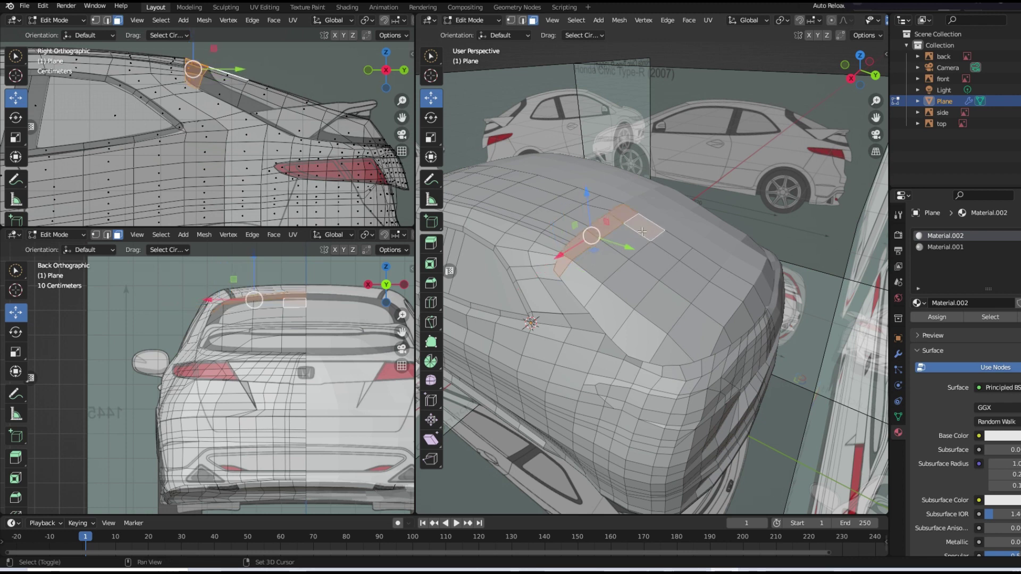
shift+drag(590, 261, 743, 319)
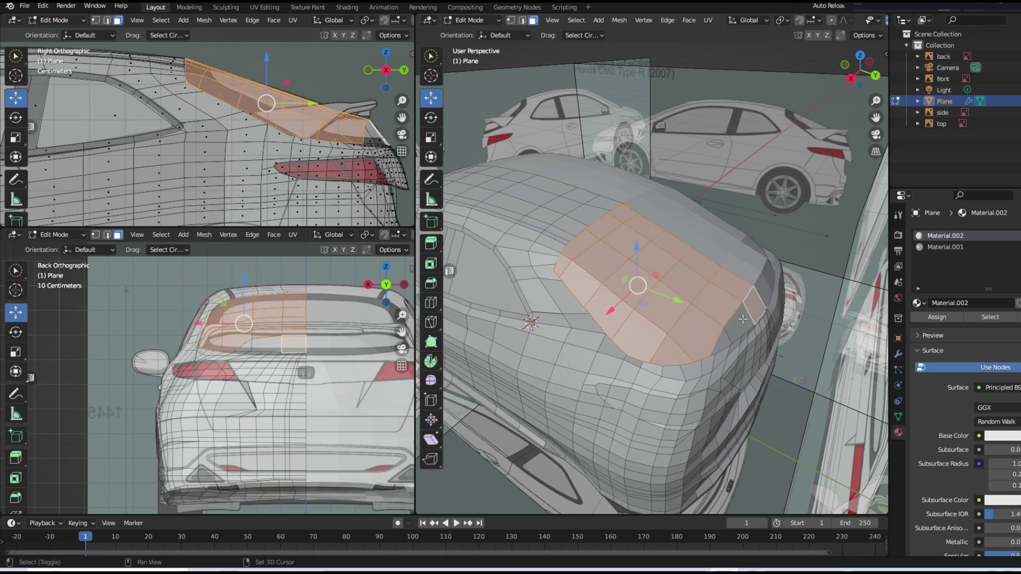
click(945, 246)
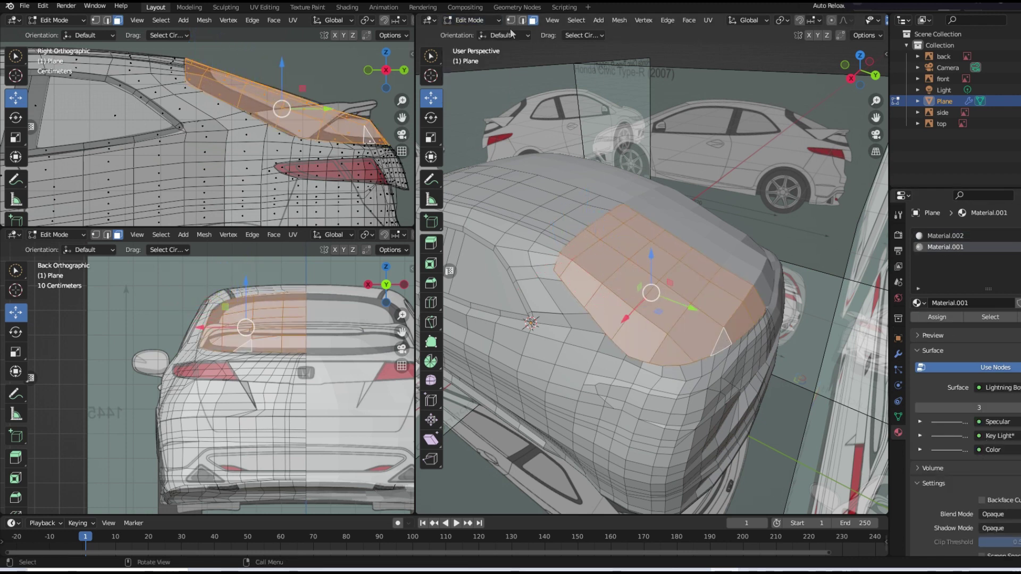
key(Tab)
click(868, 20)
middle_drag(830, 80, 803, 114)
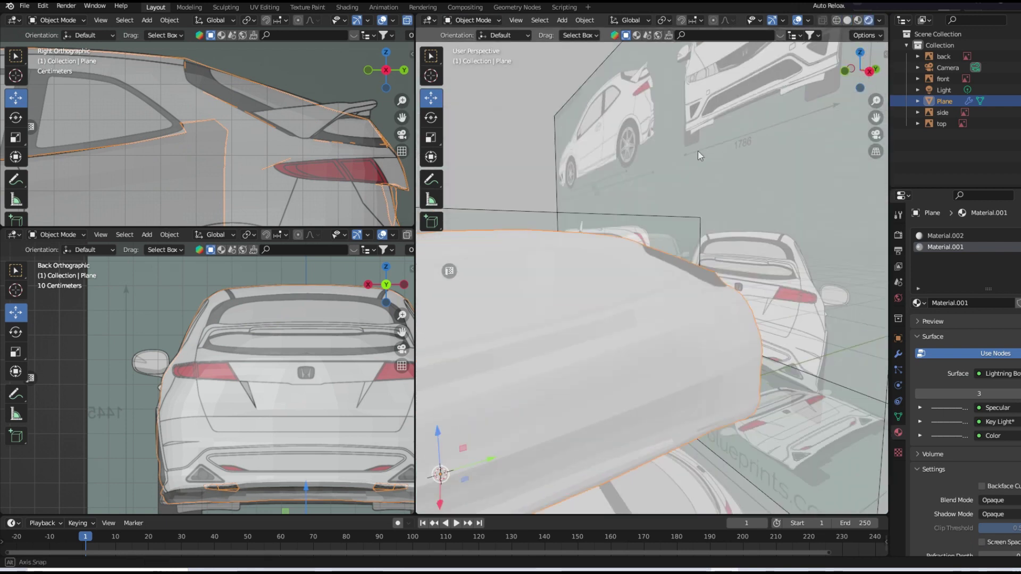
- Give Material.001 backface culling, Alpha Clip blending and shader opacity around 0.1
click(346, 7)
middle_drag(638, 133, 638, 189)
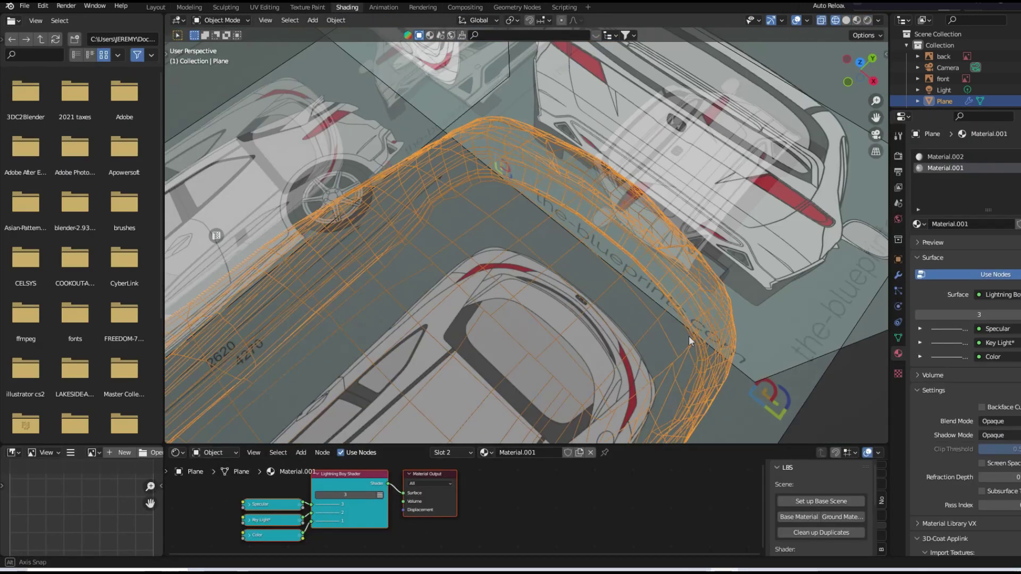
click(1000, 421)
click(1000, 470)
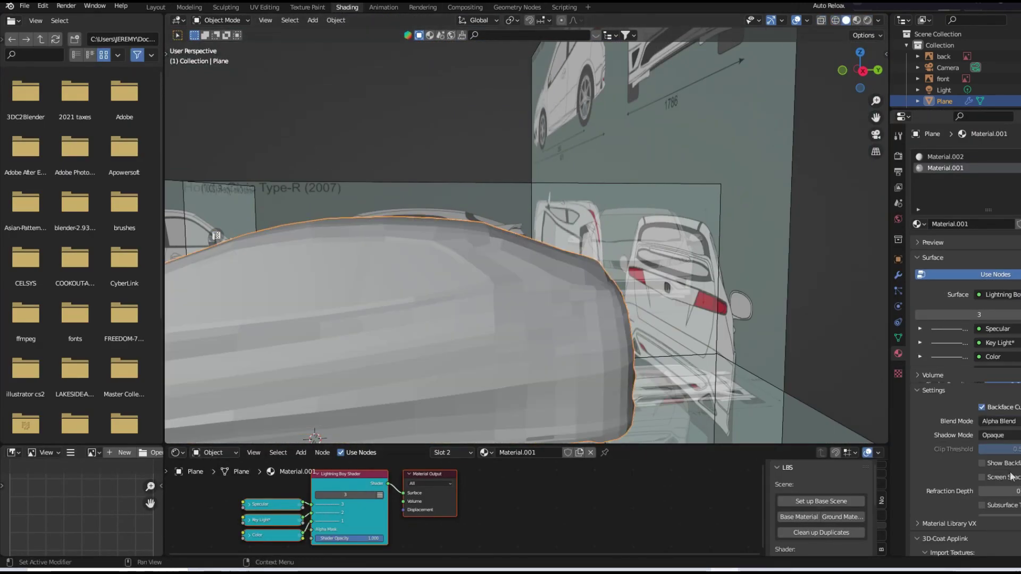
click(1007, 449)
click(998, 474)
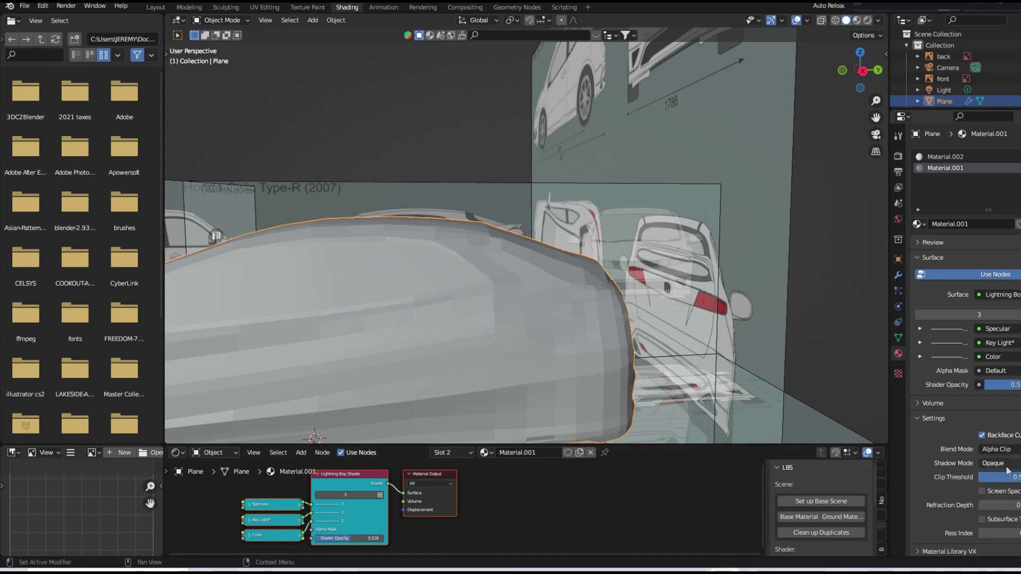
drag(361, 538, 322, 538)
- Preview the see-through body, then return to Layout and Edit Mode on the car
click(857, 19)
mouse_move(578, 201)
middle_down()
mouse_move(502, 157)
mouse_move(571, 173)
mouse_move(548, 190)
middle_up()
click(502, 157)
scroll(547, 149, down, 3)
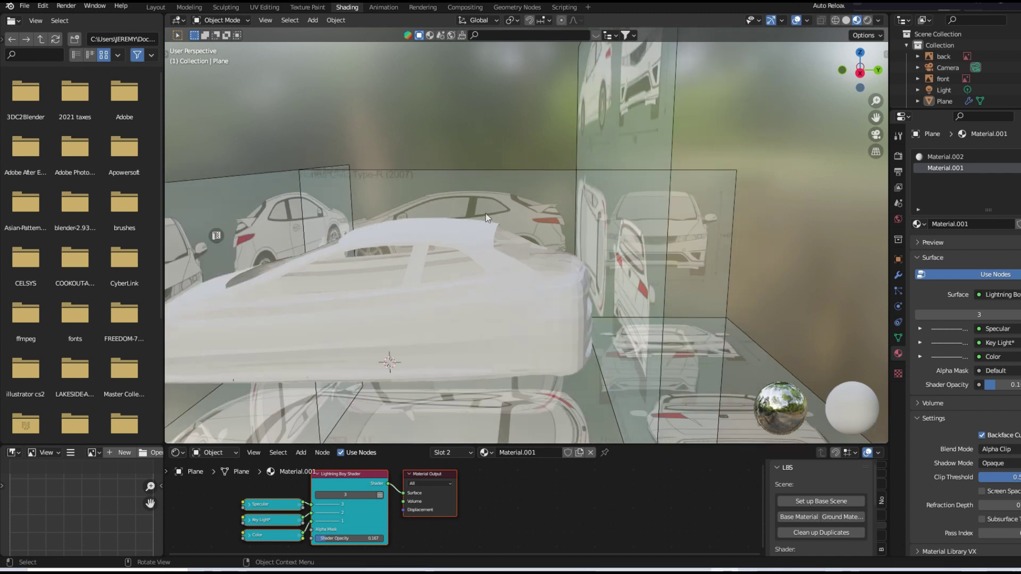
scroll(486, 212, down, 3)
click(156, 7)
mouse_move(583, 252)
middle_down()
mouse_move(641, 241)
mouse_move(470, 373)
middle_up()
click(472, 46)
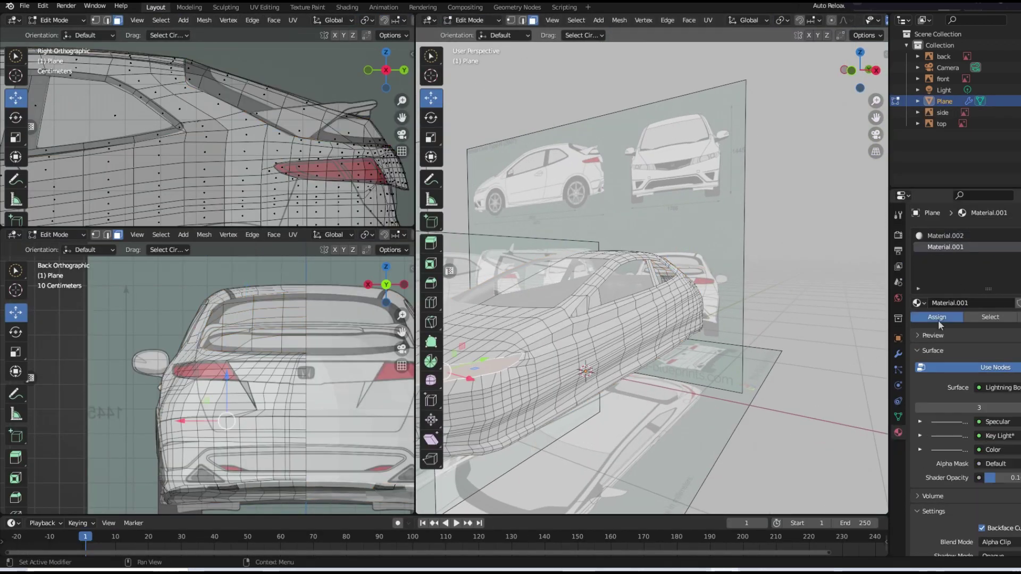
- Return to Object Mode and make Material.002 the active material slot
middle_drag(638, 292, 558, 319)
key(Tab)
middle_drag(569, 257, 603, 273)
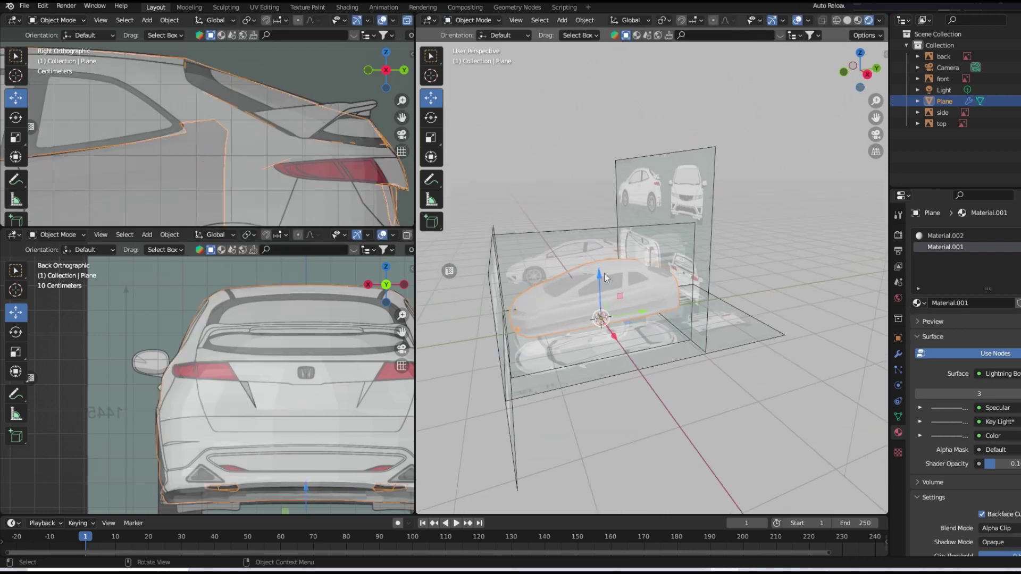
scroll(604, 273, up, 4)
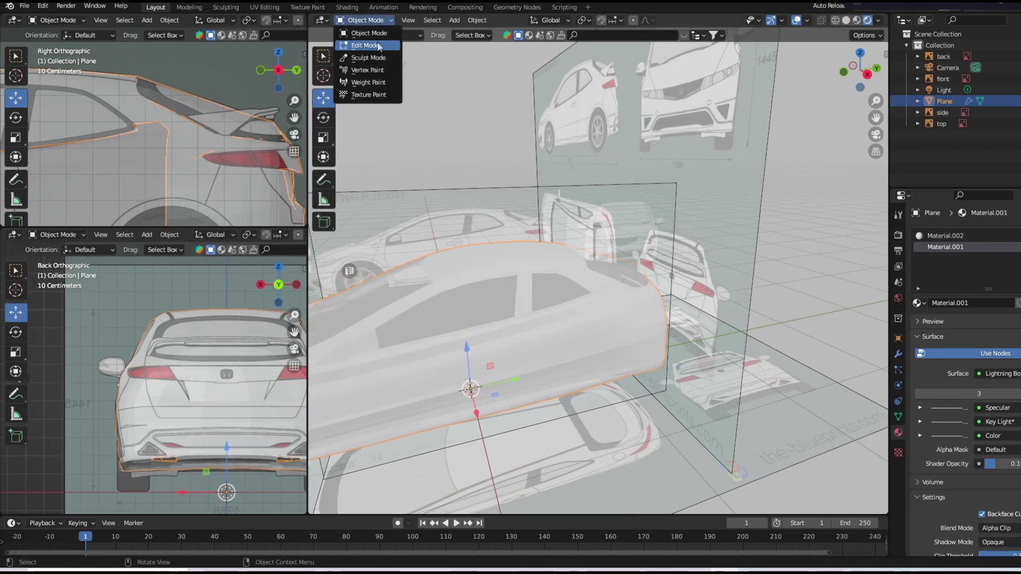
middle_drag(588, 280, 587, 280)
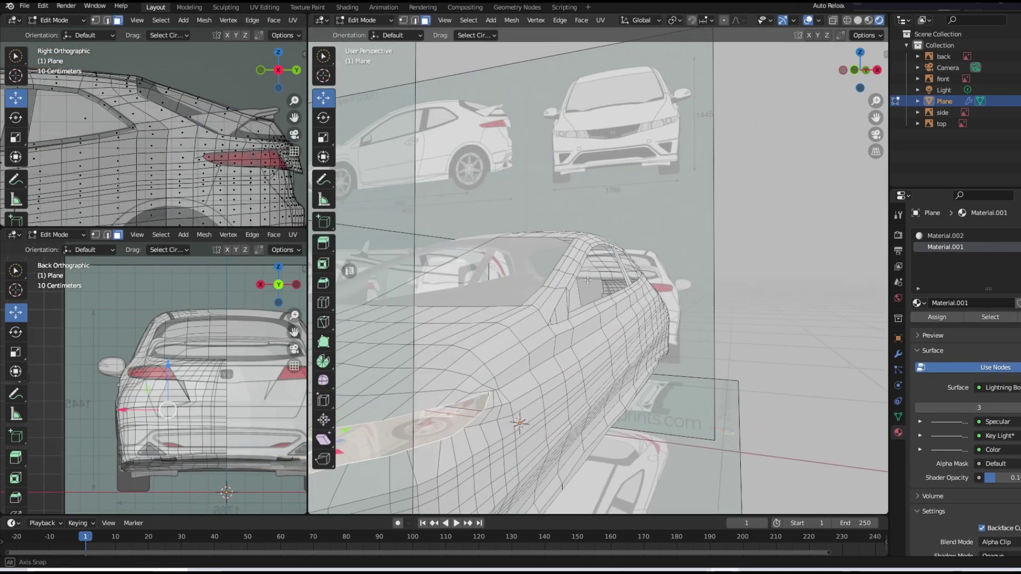
click(587, 280)
- Inspect the car's side profile in Right view with X-ray, then return to top view
click(877, 70)
click(833, 20)
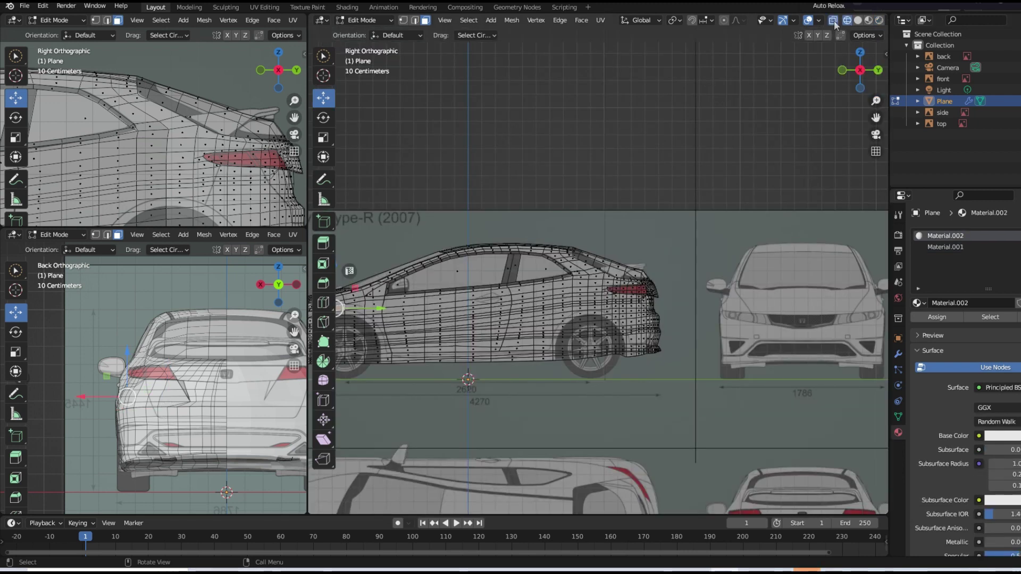
scroll(604, 213, up, 3)
drag(875, 117, 1010, 86)
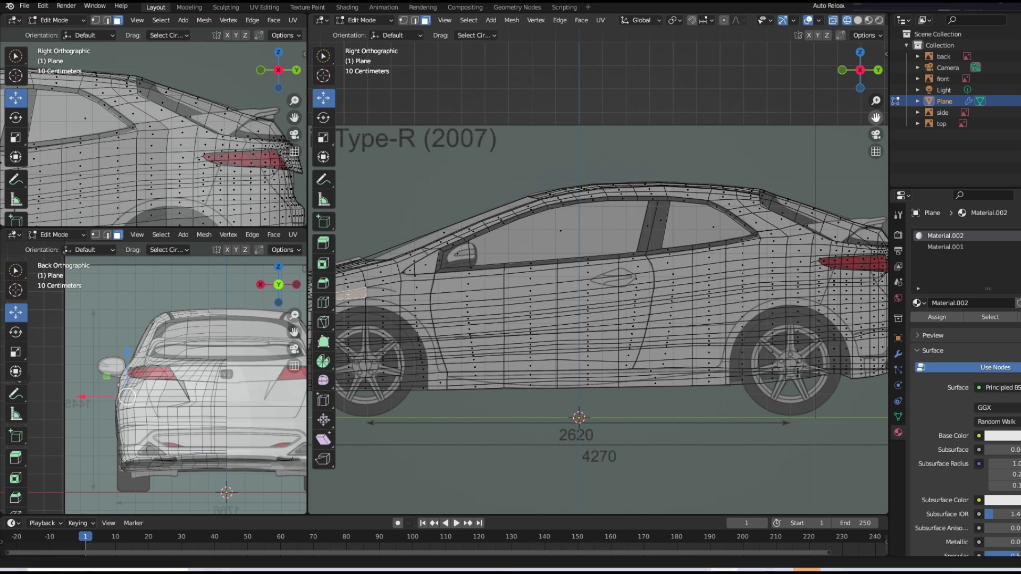
key(Tab)
key(alt+z)
mouse_move(585, 239)
middle_down()
mouse_move(547, 175)
mouse_move(579, 278)
mouse_move(509, 326)
middle_up()
key(KP_7)
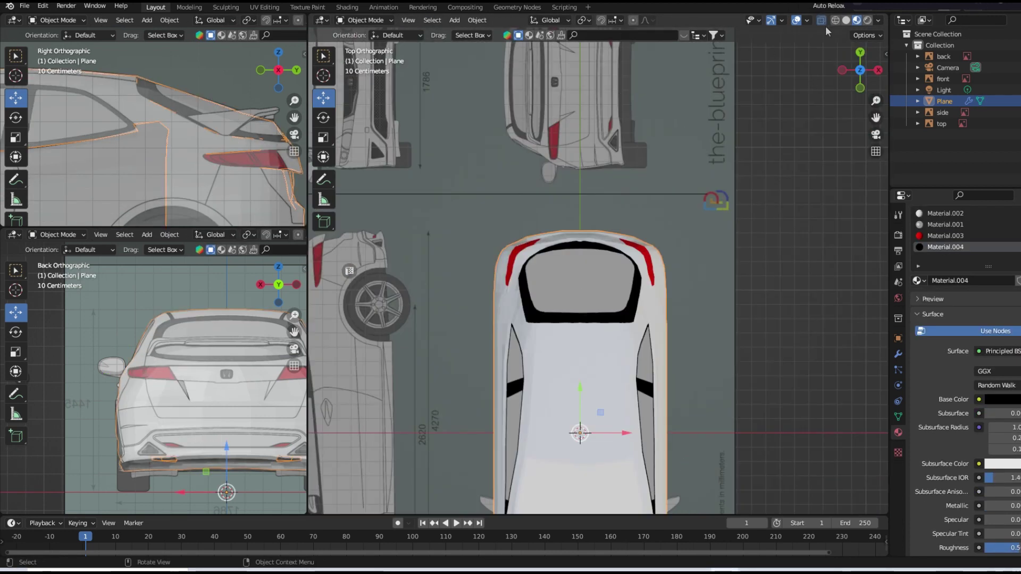
- Switch to wireframe display and put the car body into Edit Mode
click(835, 20)
scroll(583, 184, up, 3)
click(582, 183)
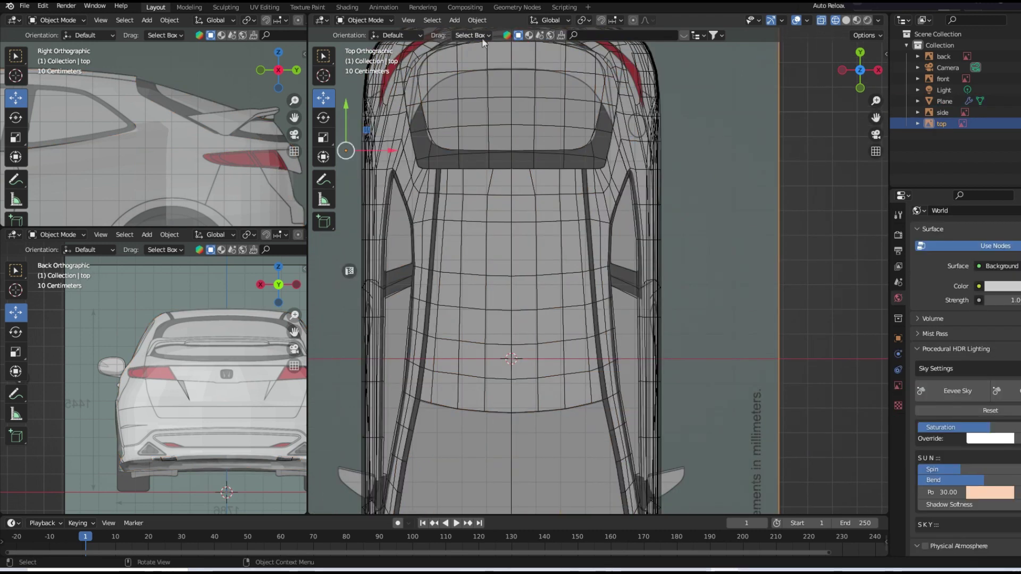
click(460, 113)
click(366, 20)
click(372, 47)
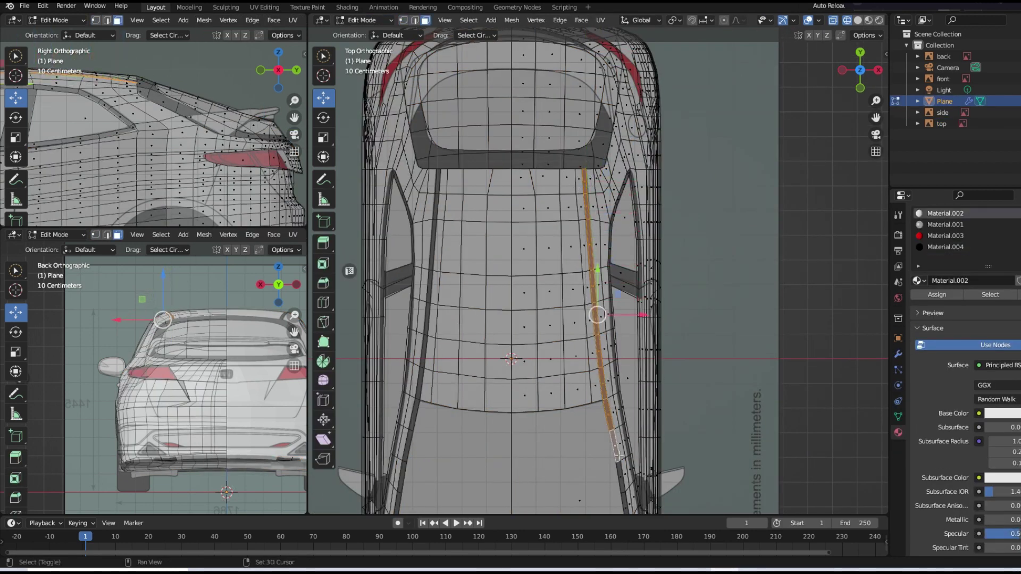
- Shift the rear bumper's centre vertex about 0.049 m along Y
shift+middle_drag(618, 454, 604, 372)
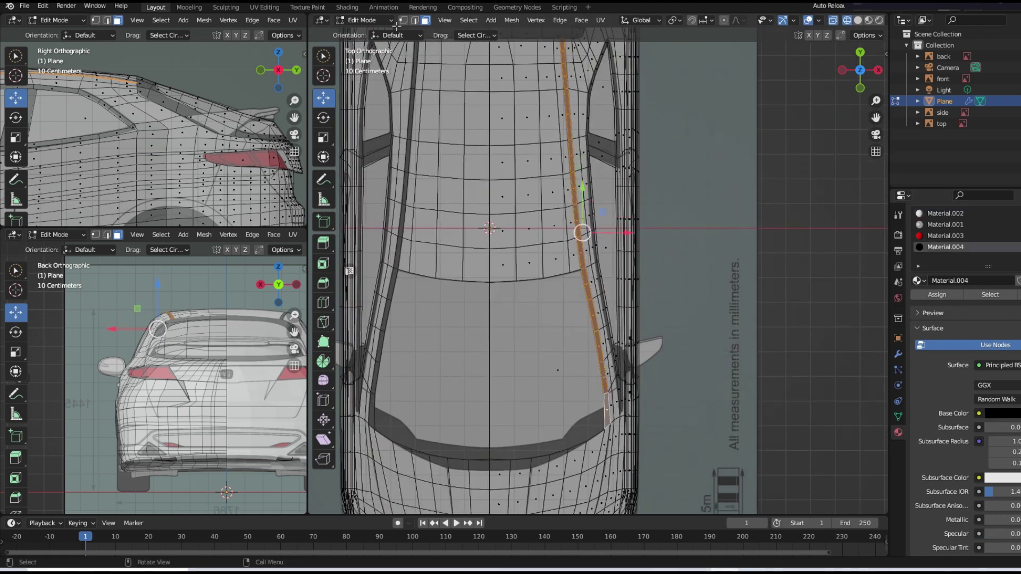
click(566, 448)
click(531, 455)
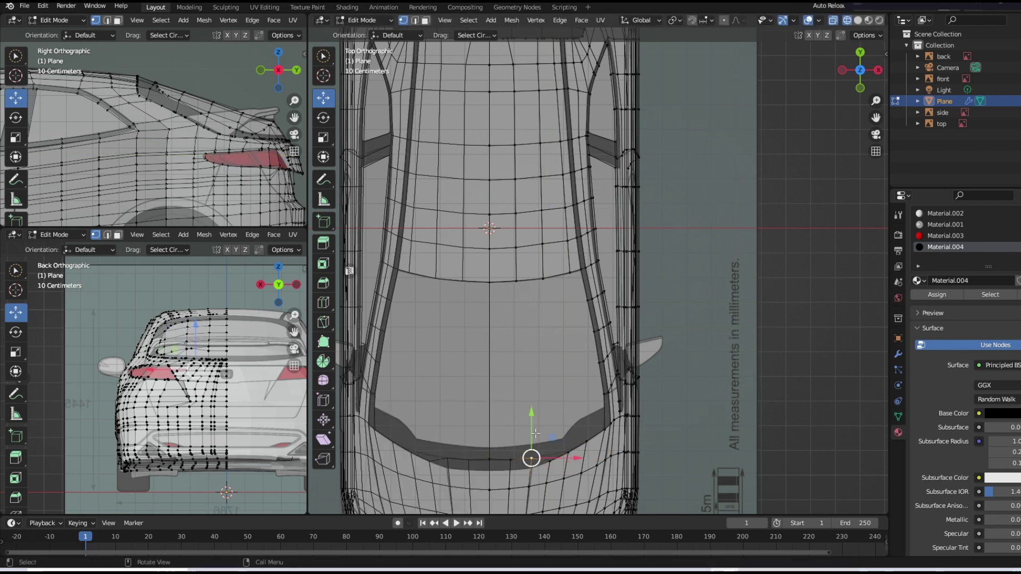
drag(514, 443, 511, 450)
scroll(512, 451, down, 1)
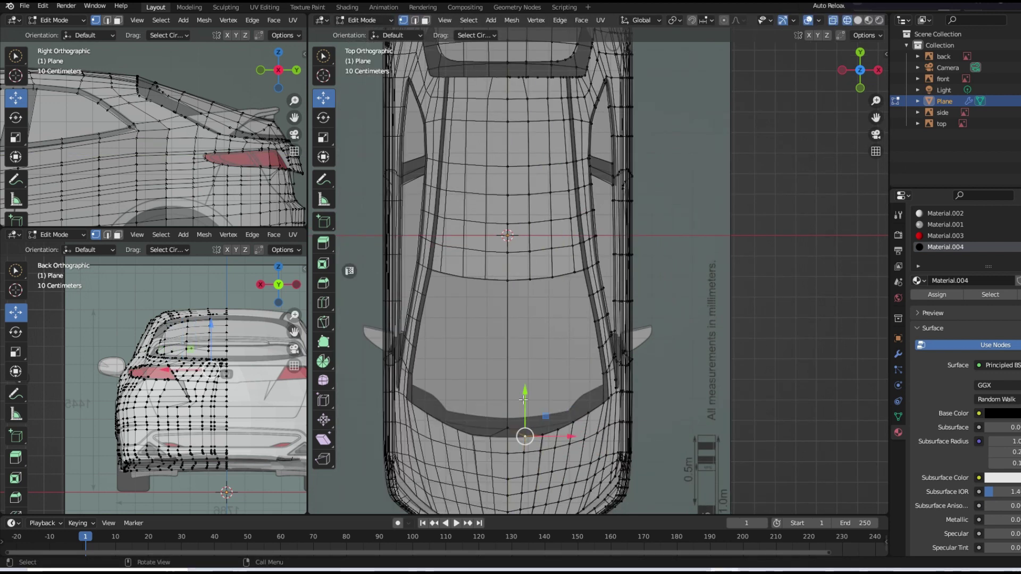
drag(509, 402, 509, 413)
scroll(616, 376, down, 2)
scroll(616, 375, up, 4)
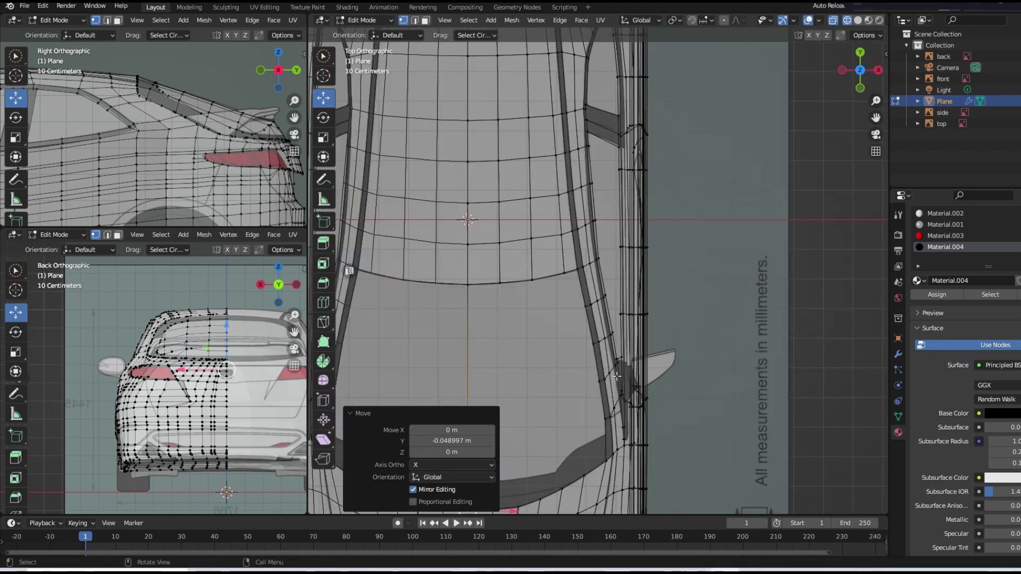
click(543, 353)
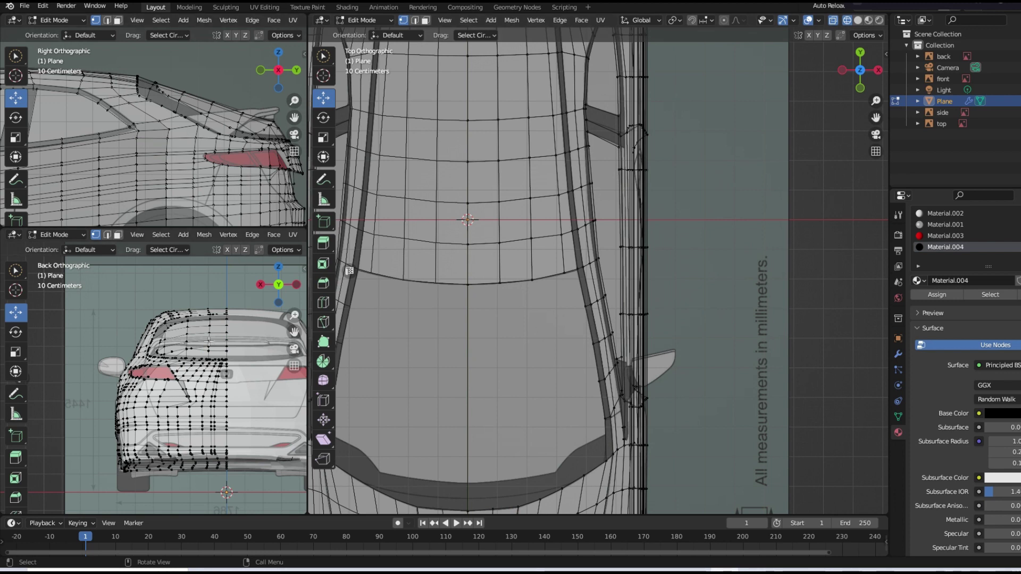
- Knife-cut new edges into the window border and assign Material.004 to those faces
key(k)
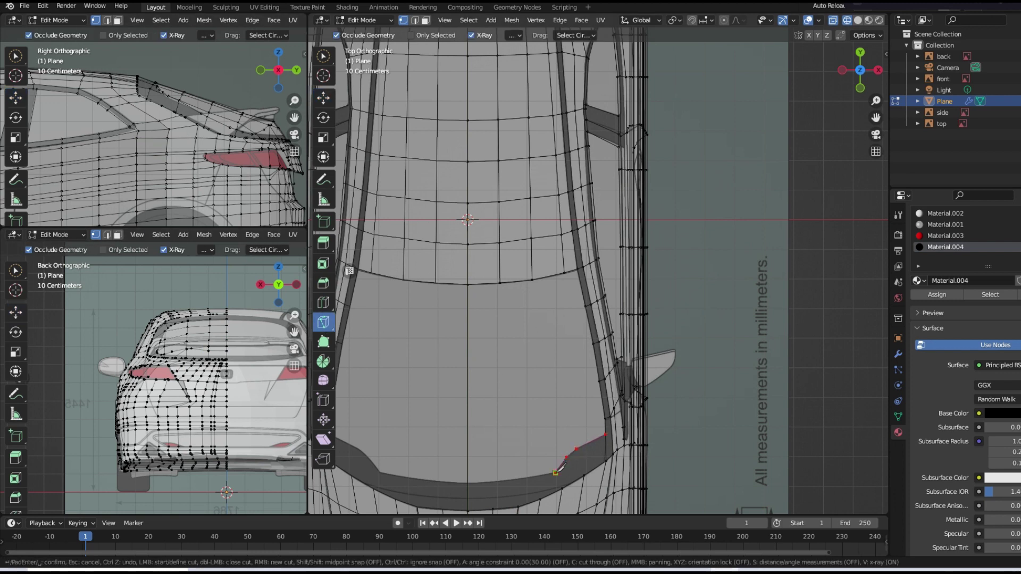
key(Return)
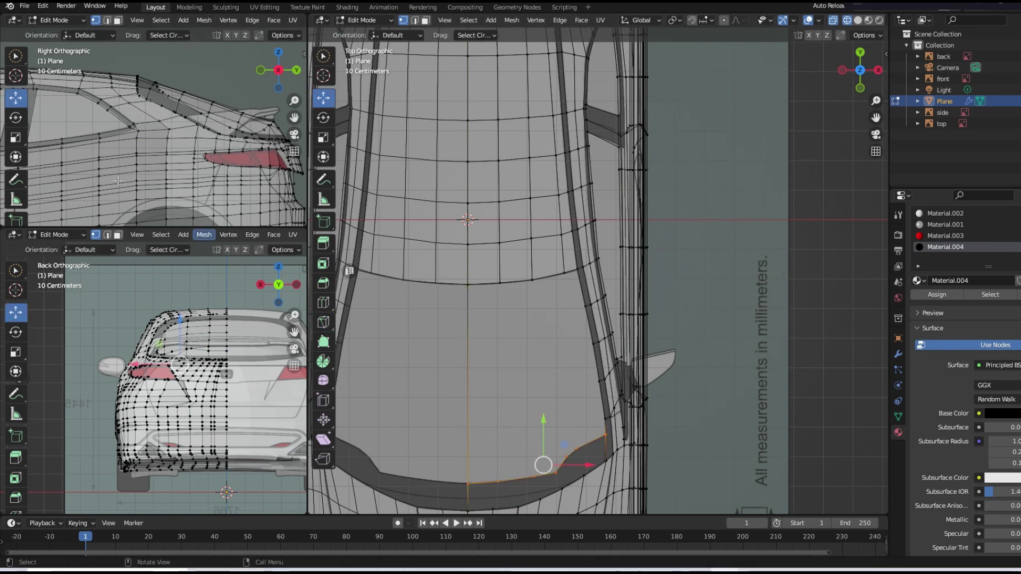
click(427, 25)
click(937, 294)
- Inspect the black trim in solid perspective, then return to Edit Mode from top view
key(Tab)
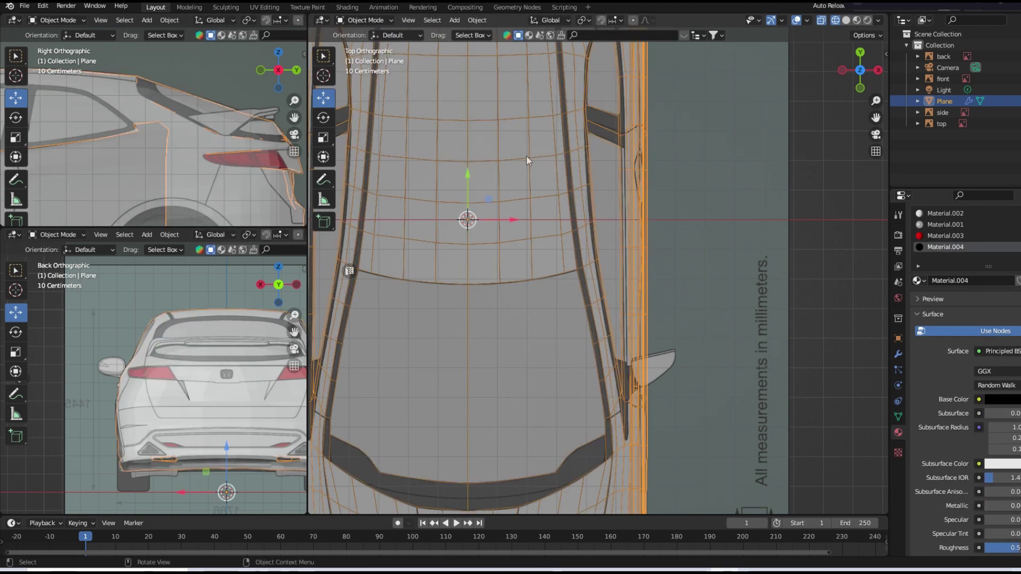
key(alt+z)
middle_drag(713, 329, 716, 295)
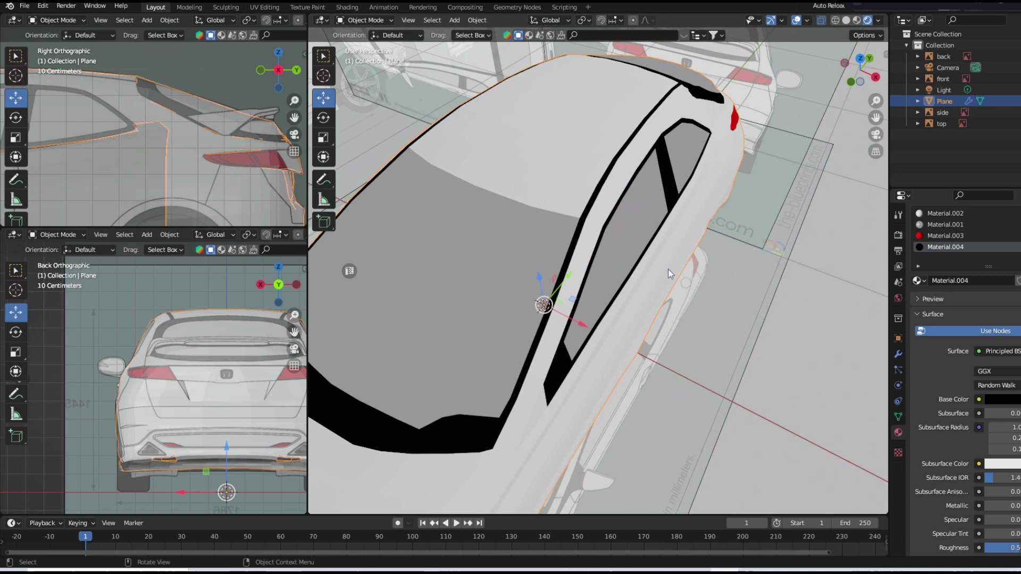
middle_drag(715, 291, 666, 267)
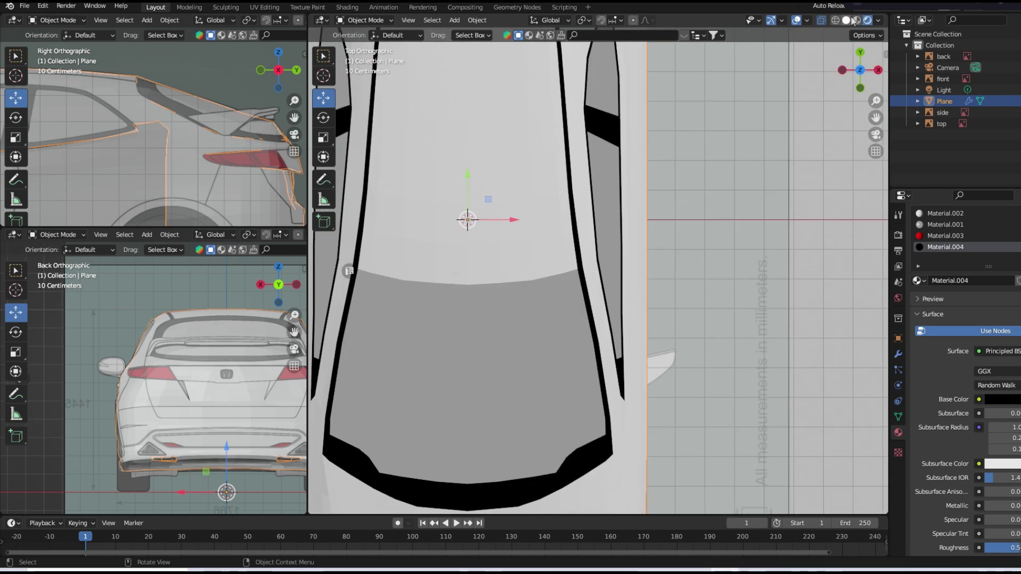
click(389, 20)
click(367, 45)
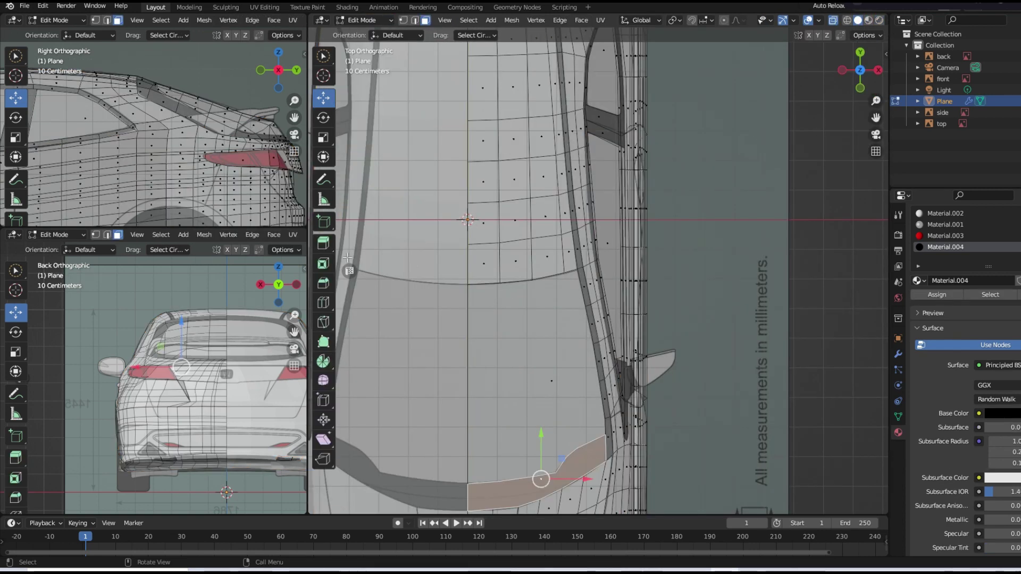
- Add a Ctrl+R edge loop across the roof near the rear window and slide it into place
key(ctrl+r)
click(527, 274)
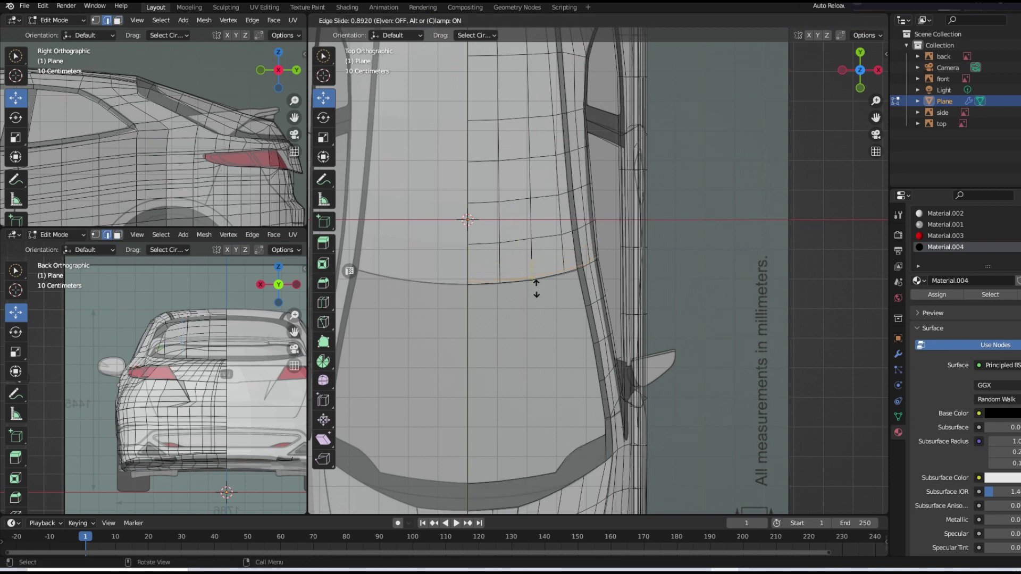
click(536, 287)
click(426, 21)
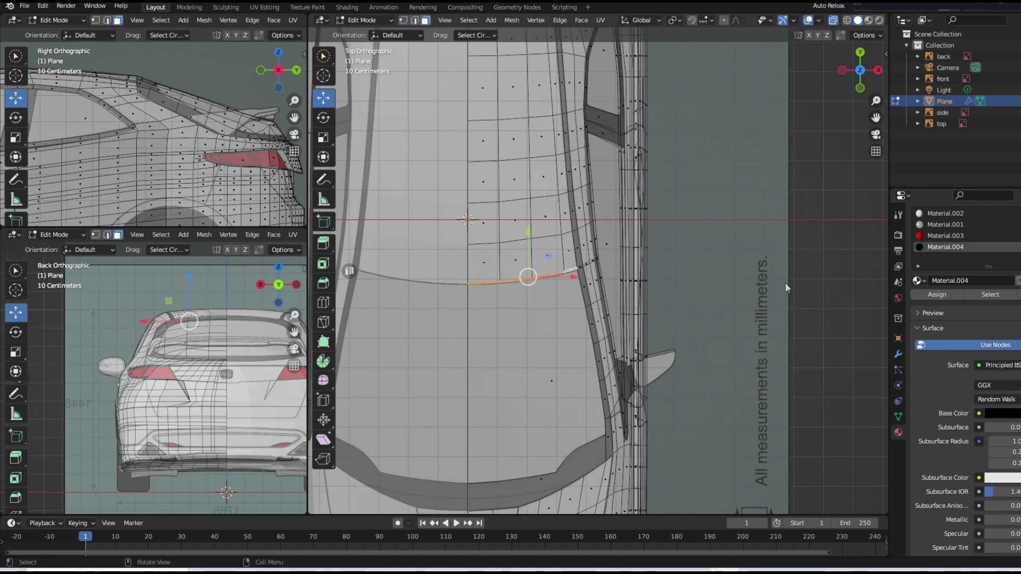
key(Tab)
key(alt+z)
mouse_move(815, 91)
middle_down()
mouse_move(645, 114)
mouse_move(634, 133)
mouse_move(695, 244)
mouse_move(641, 274)
middle_up()
- Shift rear body edges sideways along X and raise one along Z
click(366, 20)
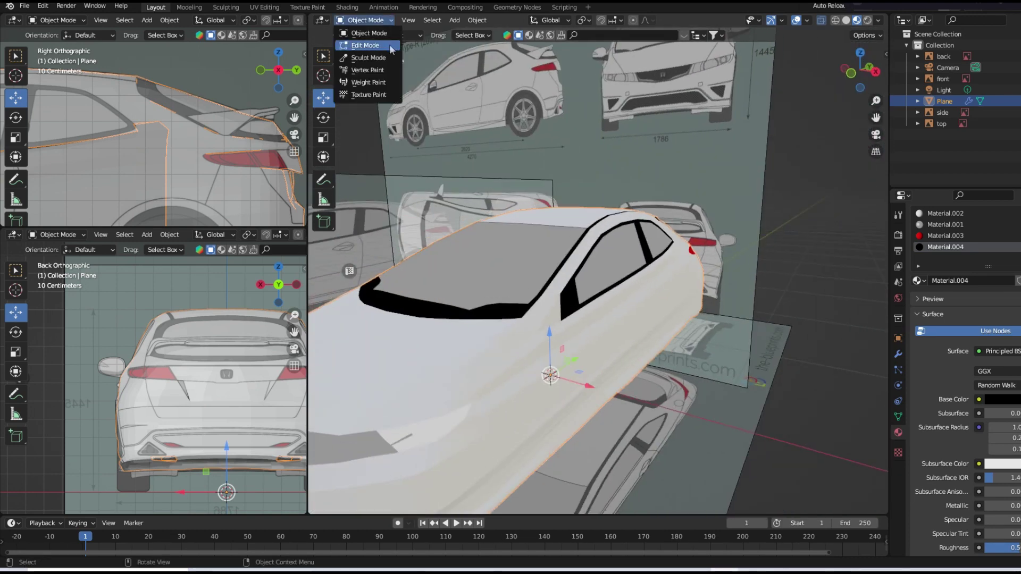
click(390, 46)
mouse_move(553, 287)
middle_down()
mouse_move(581, 318)
mouse_move(494, 437)
middle_up()
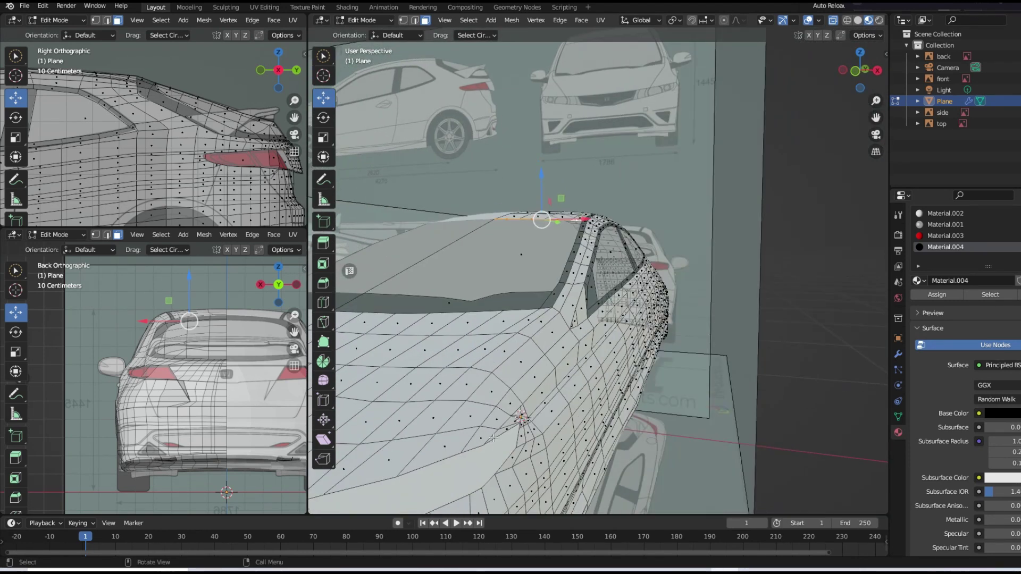
click(494, 437)
click(415, 23)
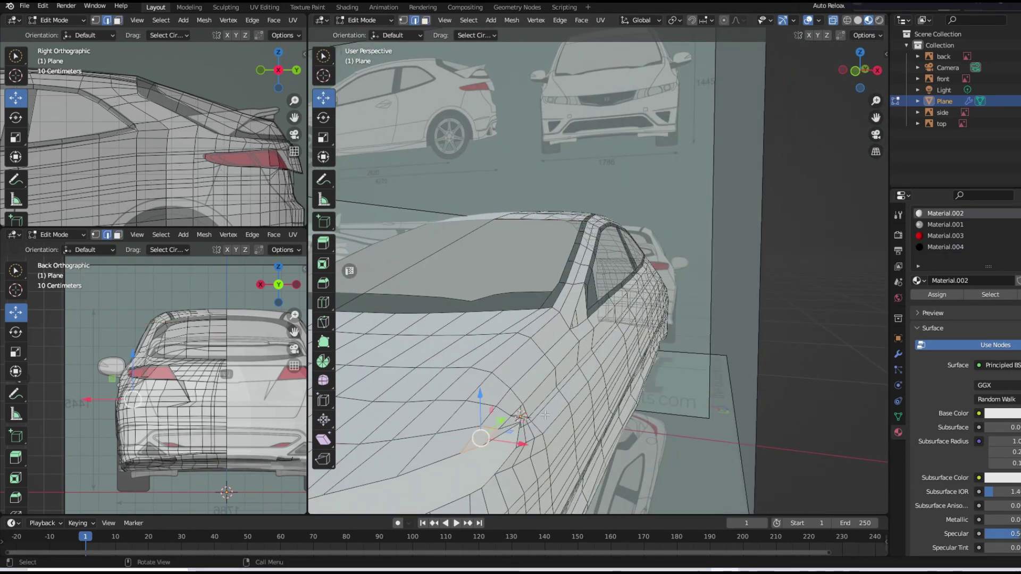
drag(673, 307, 687, 291)
click(569, 388)
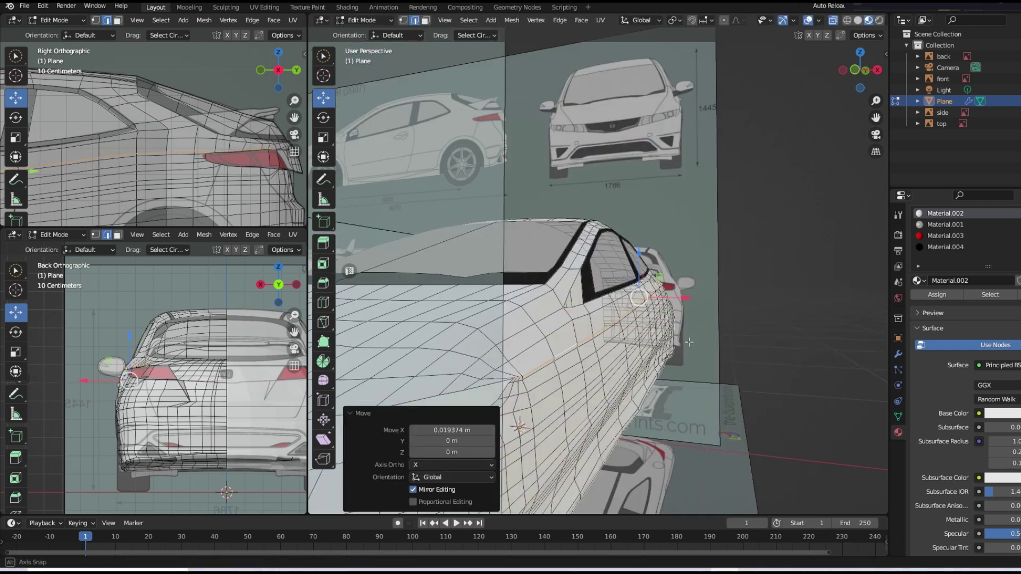
middle_drag(687, 291, 640, 272)
drag(636, 261, 635, 261)
mouse_move(635, 261)
middle_down()
mouse_move(679, 299)
mouse_move(552, 323)
mouse_move(744, 160)
middle_up()
click(671, 301)
- Check the rear from side and overview angles, confirming a vertex move in solid shading
key(KP_3)
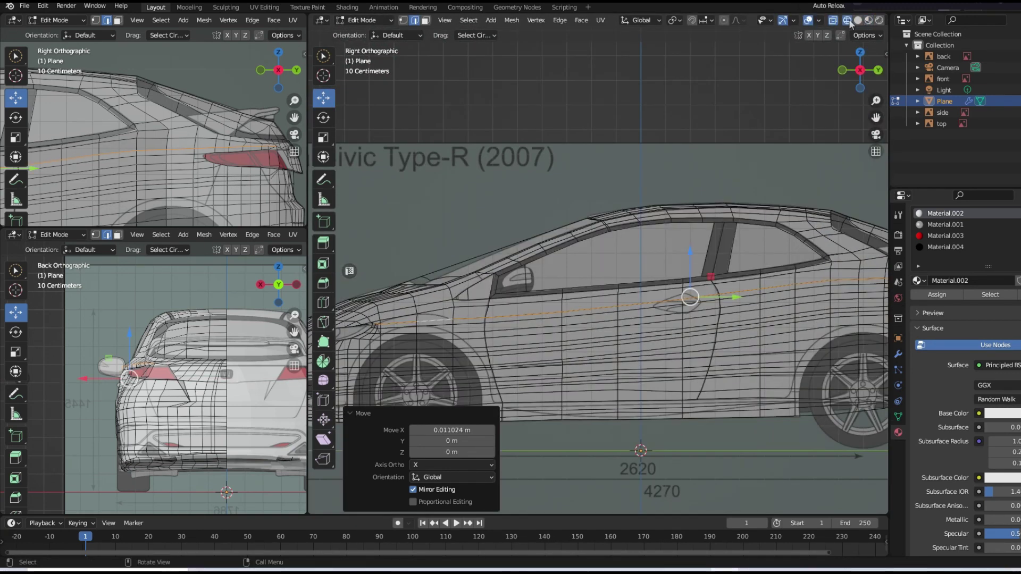
middle_drag(736, 273, 596, 385)
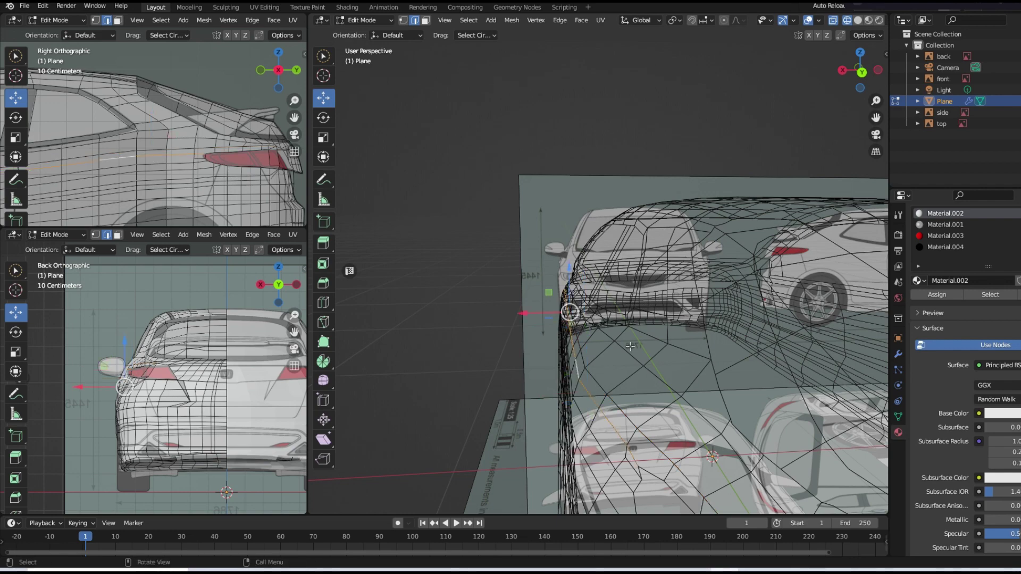
mouse_move(686, 209)
middle_down()
mouse_move(464, 253)
mouse_move(532, 240)
middle_up()
scroll(637, 266, up, 3)
drag(664, 308, 672, 309)
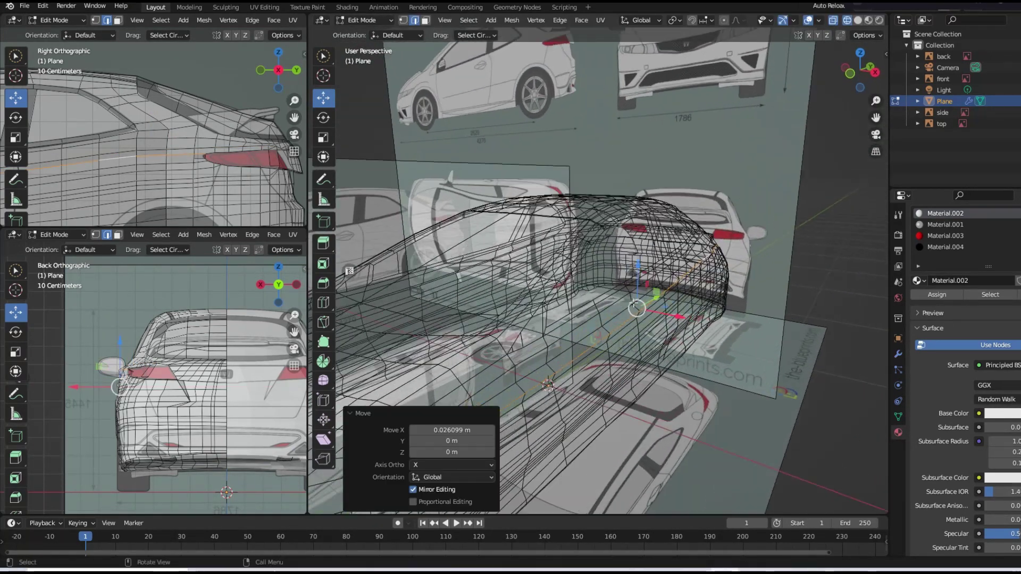
scroll(646, 259, up, 2)
middle_drag(645, 259, 646, 256)
click(679, 309)
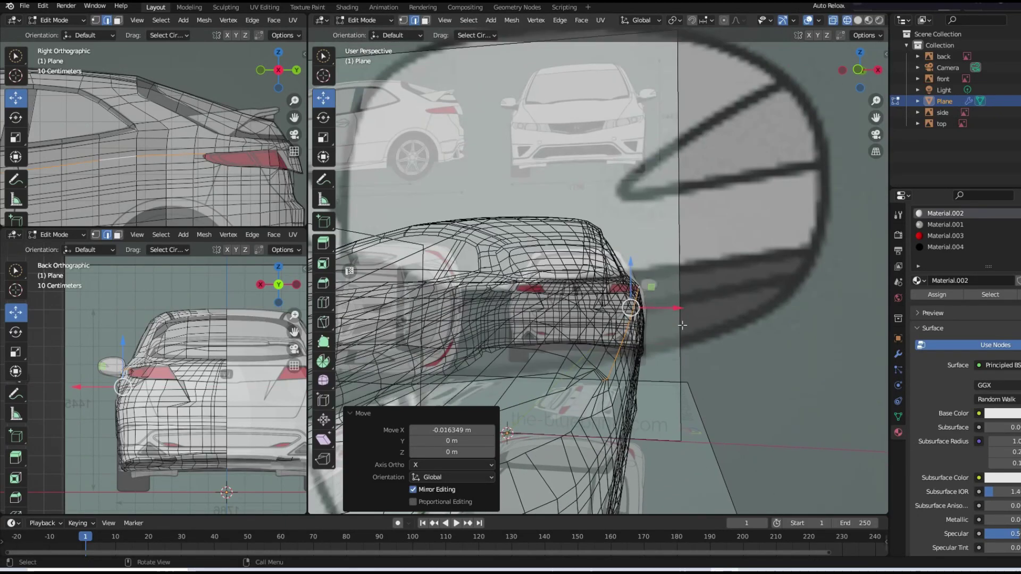
scroll(675, 329, down, 5)
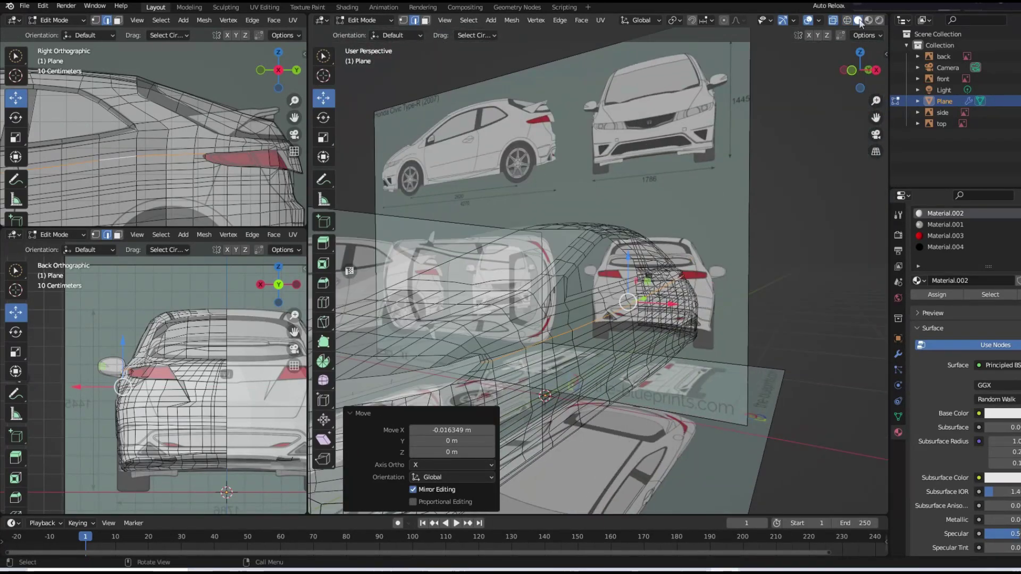
key(alt+z)
middle_drag(629, 298, 440, 27)
- In vertex selection, push flank vertices inward along X
key(1)
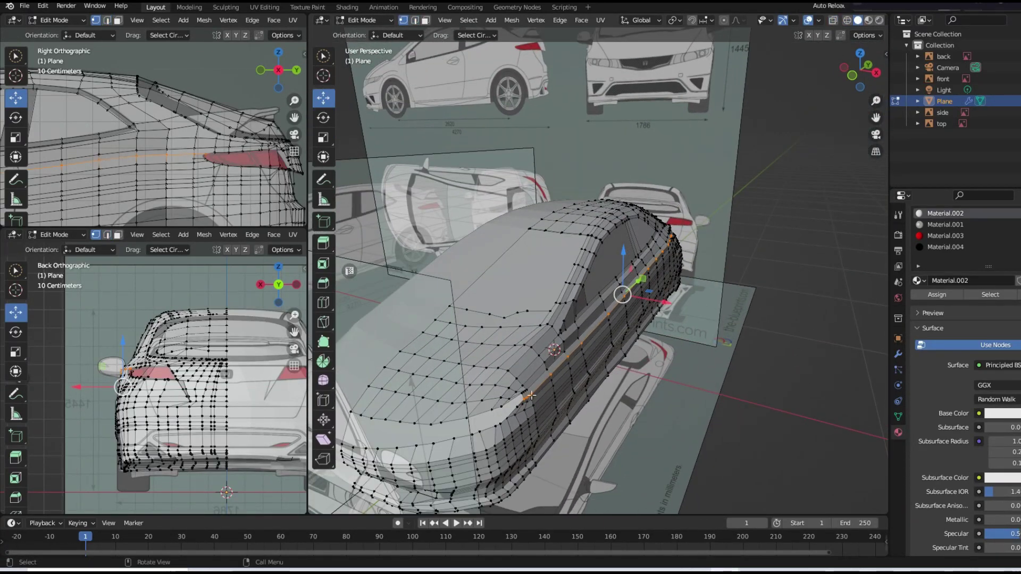
mouse_move(563, 405)
mouse_down()
mouse_move(529, 393)
mouse_move(557, 408)
mouse_up()
scroll(585, 346, up, 4)
scroll(590, 335, up, 3)
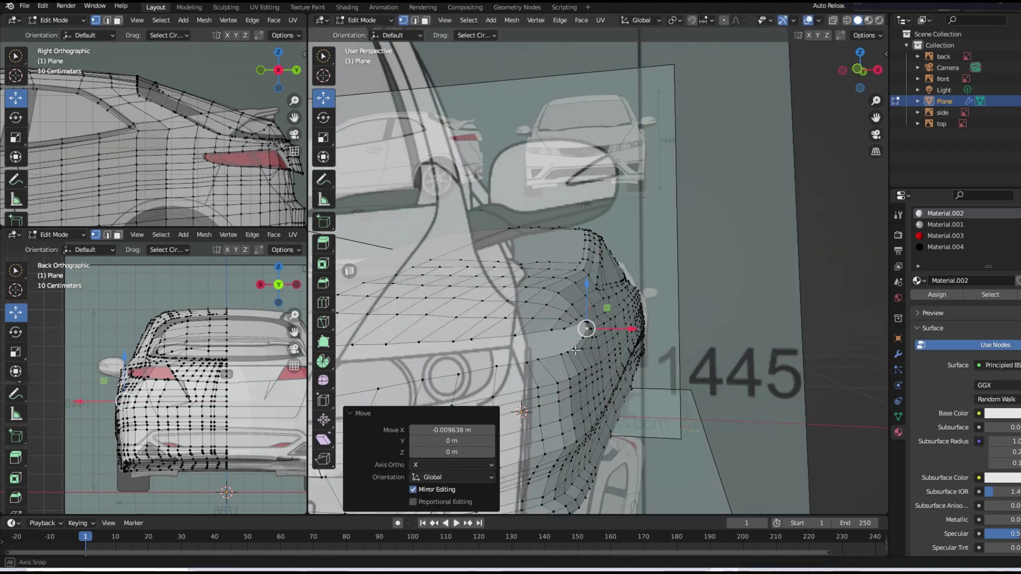
drag(635, 328, 630, 328)
mouse_move(630, 328)
middle_down()
mouse_move(501, 401)
mouse_move(449, 360)
middle_up()
scroll(449, 360, up, 3)
click(745, 399)
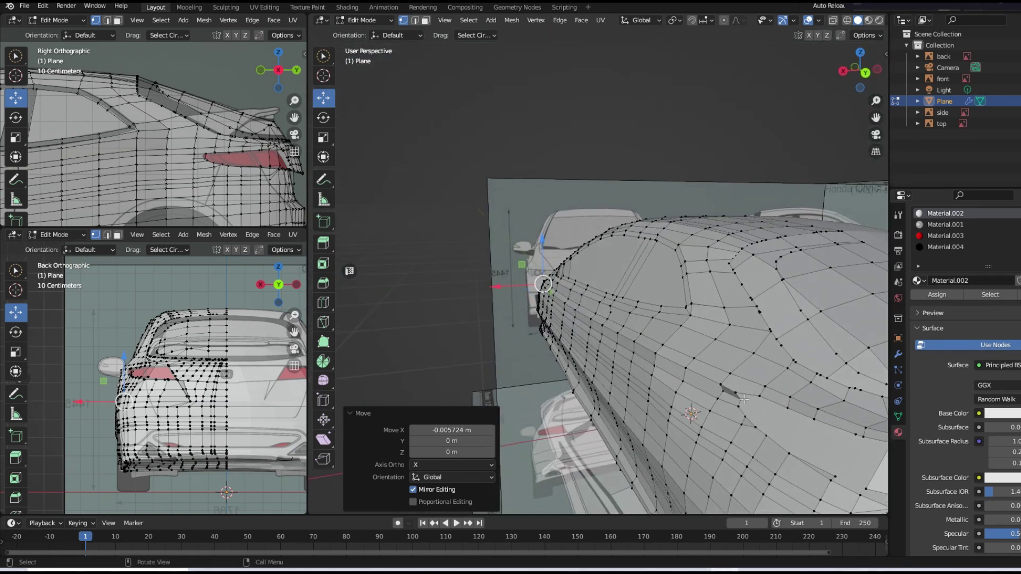
drag(736, 401, 680, 401)
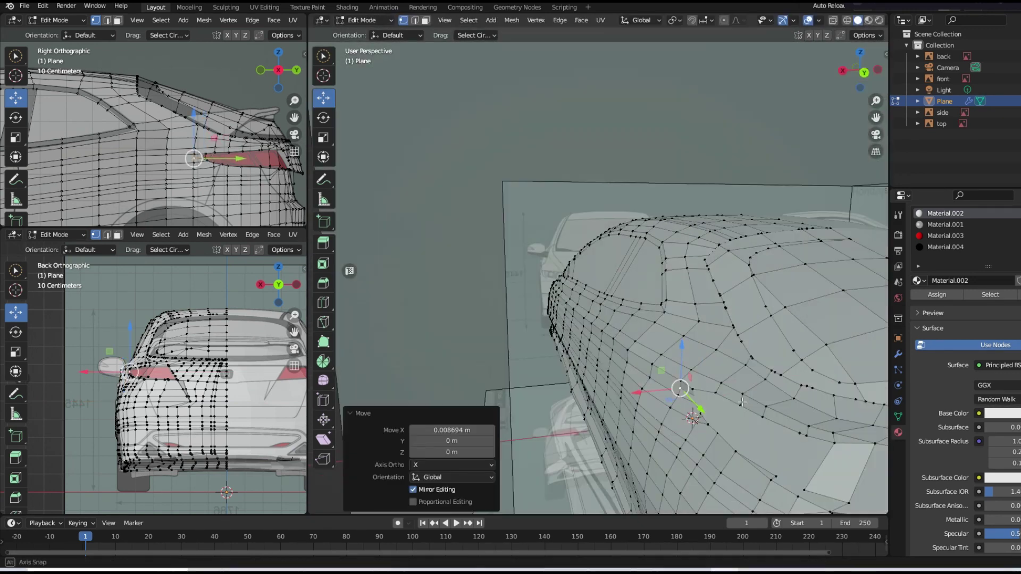
middle_drag(680, 401, 703, 365)
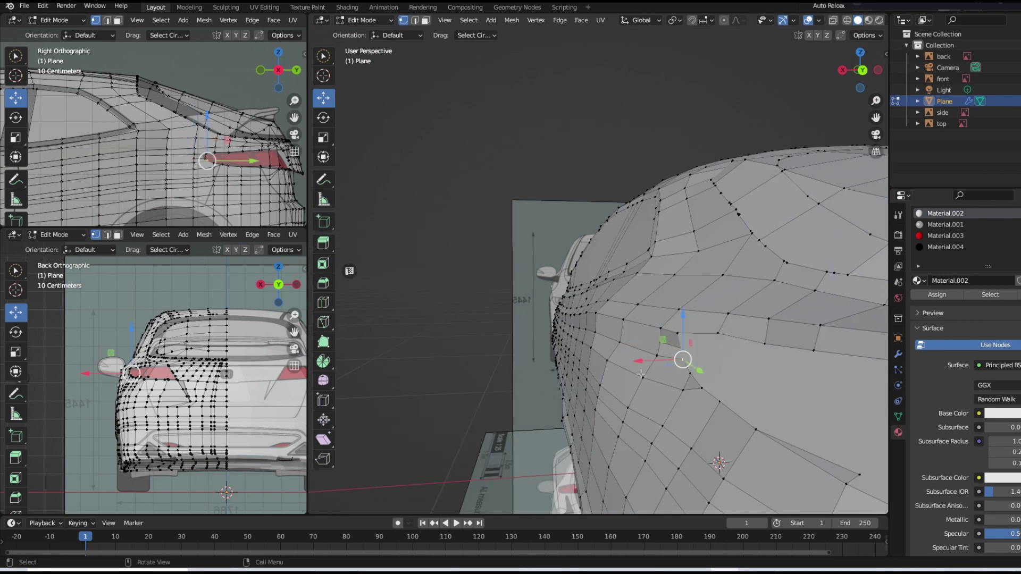
- Move rear-corner vertices along X and adjust their height along Z
drag(587, 347, 655, 355)
mouse_move(655, 355)
middle_down()
mouse_move(703, 367)
mouse_move(691, 366)
middle_up()
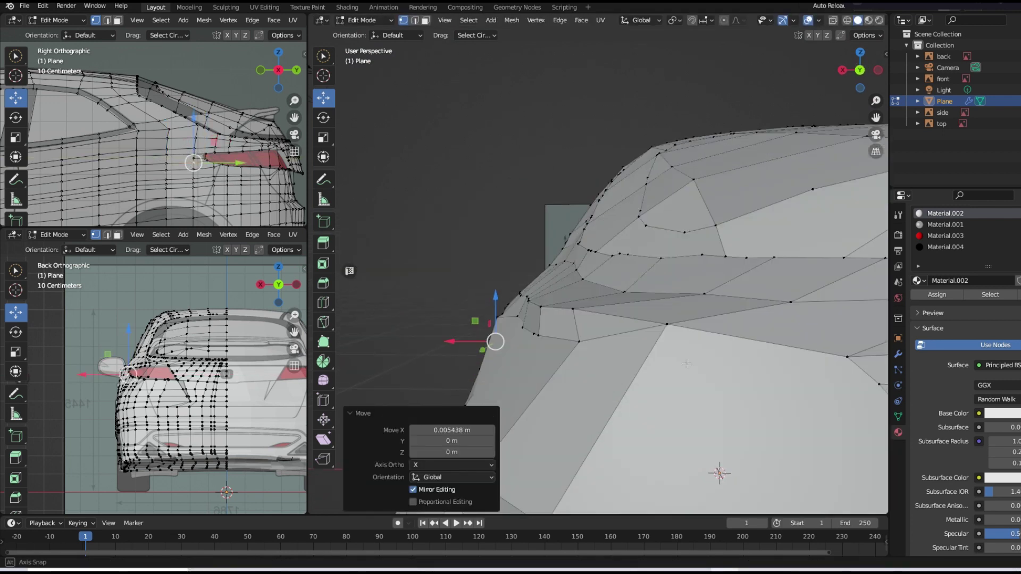
scroll(691, 366, up, 5)
scroll(692, 366, down, 5)
click(523, 314)
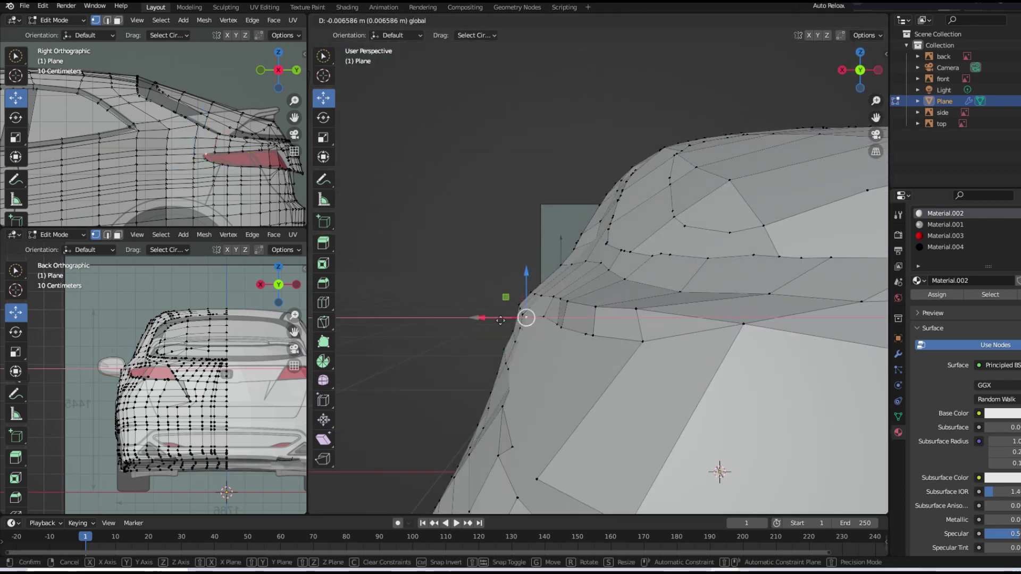
middle_drag(572, 314, 611, 237)
click(654, 260)
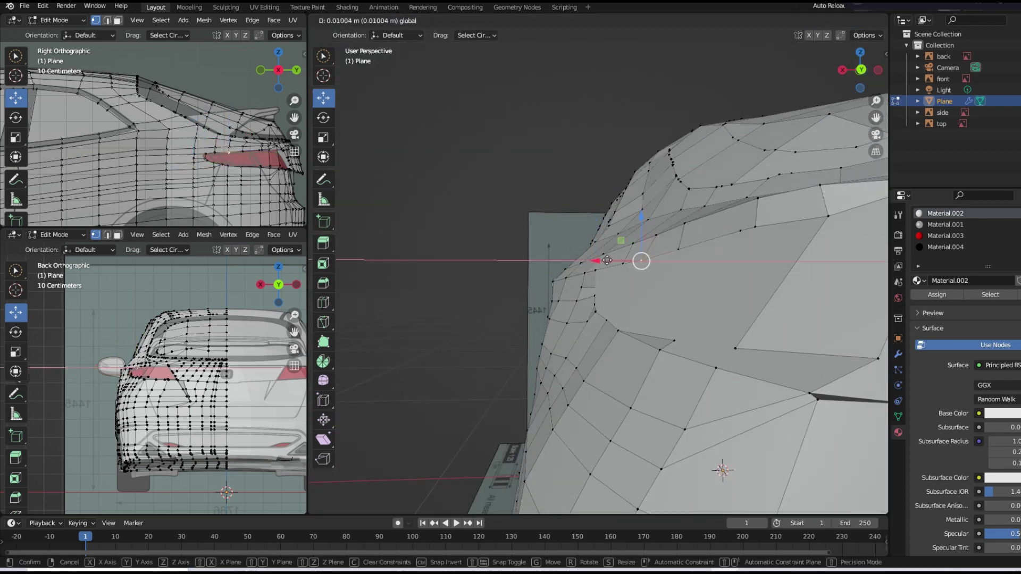
drag(606, 260, 606, 259)
middle_drag(607, 260, 510, 370)
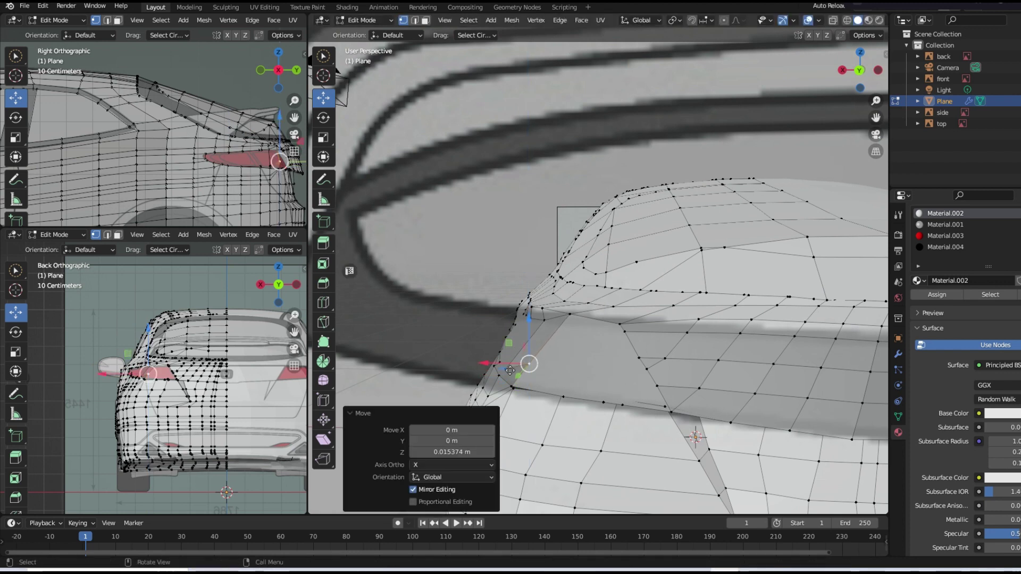
drag(509, 371, 570, 315)
mouse_move(569, 314)
middle_down()
mouse_move(609, 308)
mouse_move(572, 400)
middle_up()
- Fine-tune the taillight-corner vertex, shifting it 0.004697 m along X and slightly down
drag(565, 394, 569, 395)
drag(588, 362, 587, 382)
middle_drag(587, 382, 597, 367)
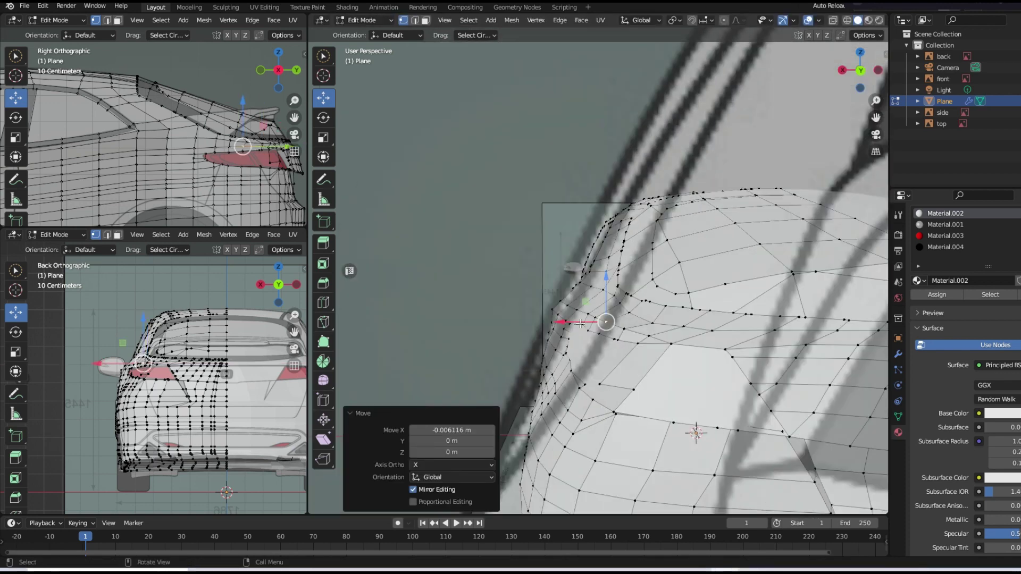
drag(578, 302, 565, 336)
click(545, 360)
scroll(544, 361, down, 5)
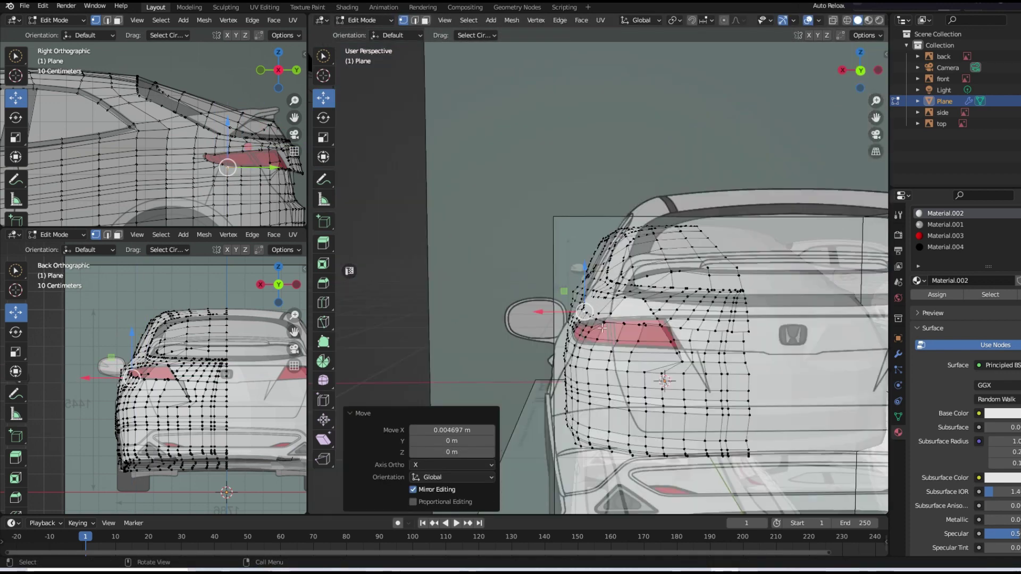
mouse_move(545, 360)
middle_down()
mouse_move(728, 321)
mouse_move(713, 269)
middle_up()
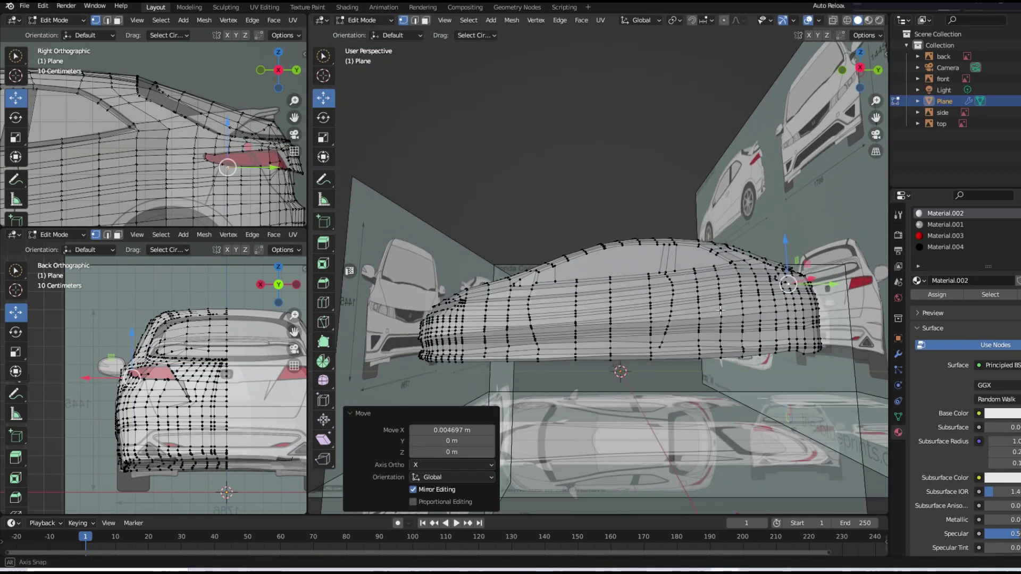
- Toggle between Object and Edit Mode while orbiting to review the whole body
key(Tab)
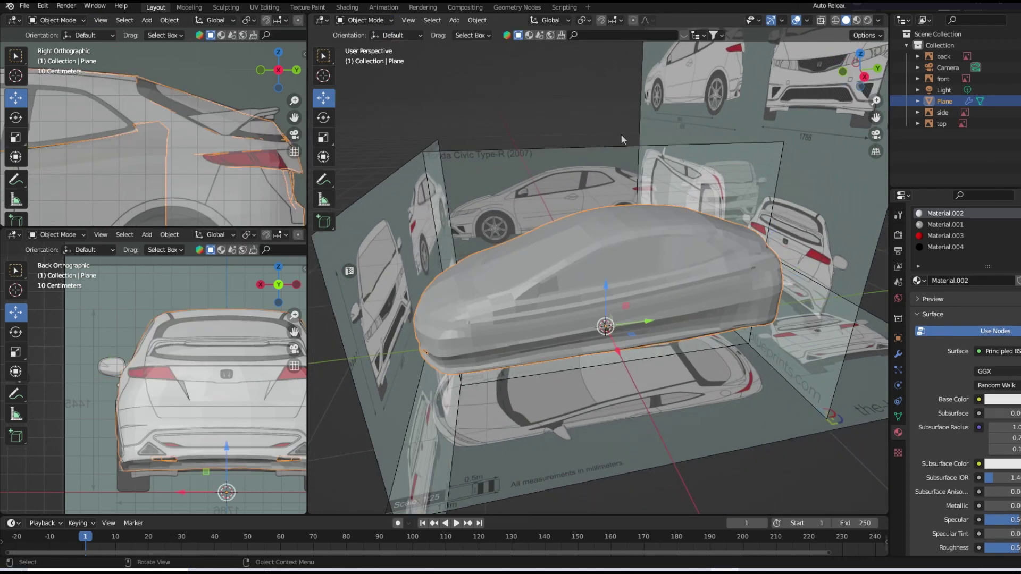
mouse_move(674, 269)
middle_down()
mouse_move(695, 212)
mouse_move(697, 254)
middle_up()
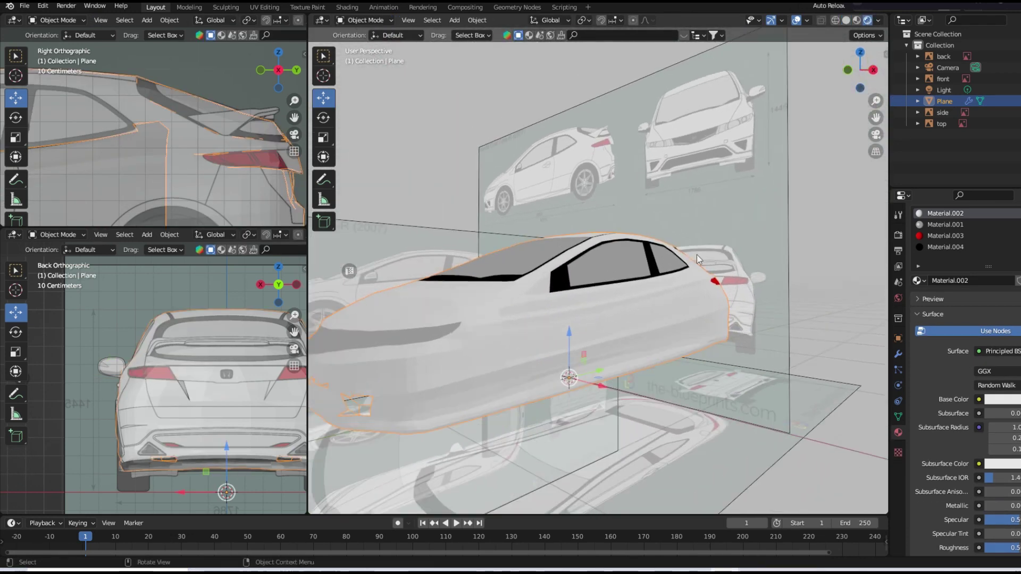
scroll(566, 269, up, 5)
click(366, 20)
click(367, 45)
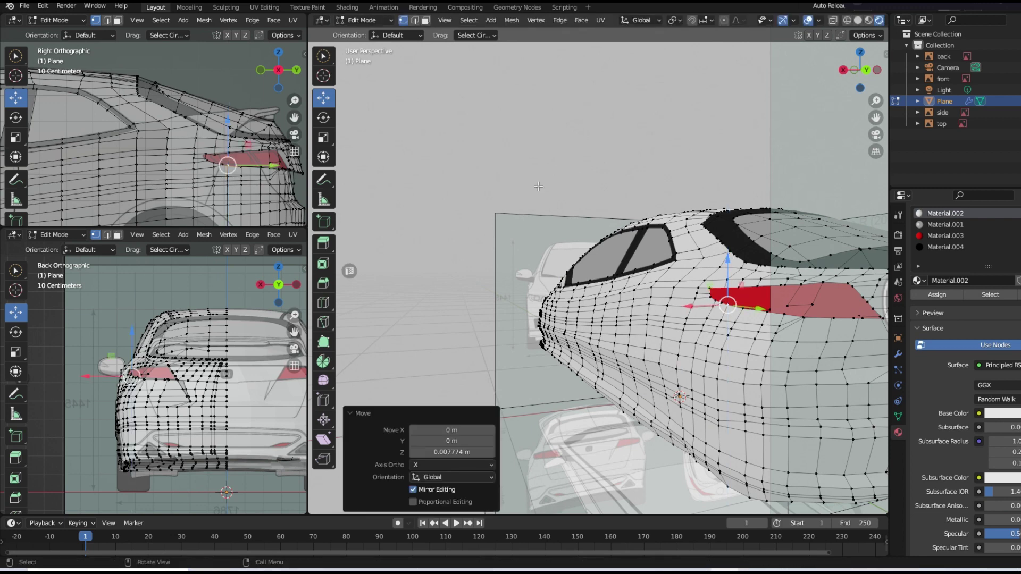
key(Tab)
scroll(767, 228, down, 4)
mouse_move(768, 228)
middle_down()
mouse_move(780, 245)
mouse_move(760, 219)
mouse_move(790, 266)
mouse_move(675, 251)
mouse_move(760, 255)
mouse_move(721, 216)
middle_up()
scroll(745, 255, up, 3)
scroll(675, 251, down, 3)
- Lower a roof-line vertex slightly along Z, then return to Object Mode
click(365, 45)
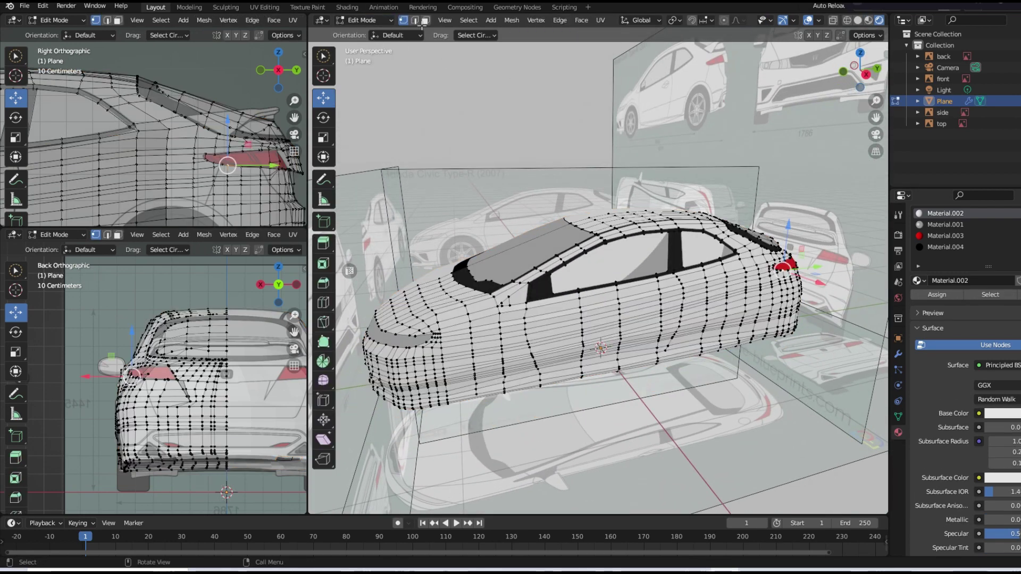
mouse_move(532, 239)
middle_down()
mouse_move(499, 311)
mouse_move(511, 266)
middle_up()
drag(484, 250, 483, 266)
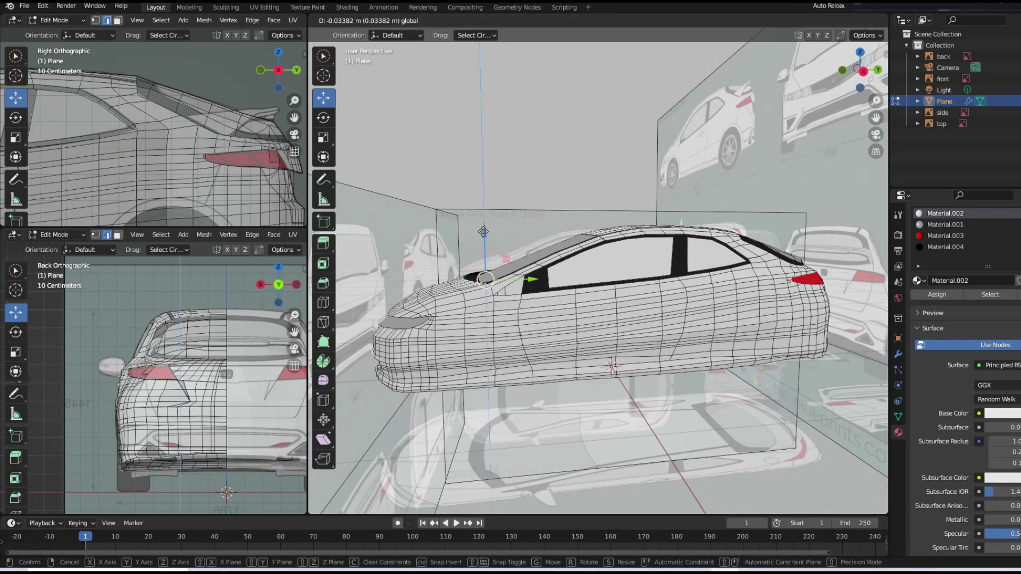
middle_drag(484, 266, 524, 234)
click(364, 20)
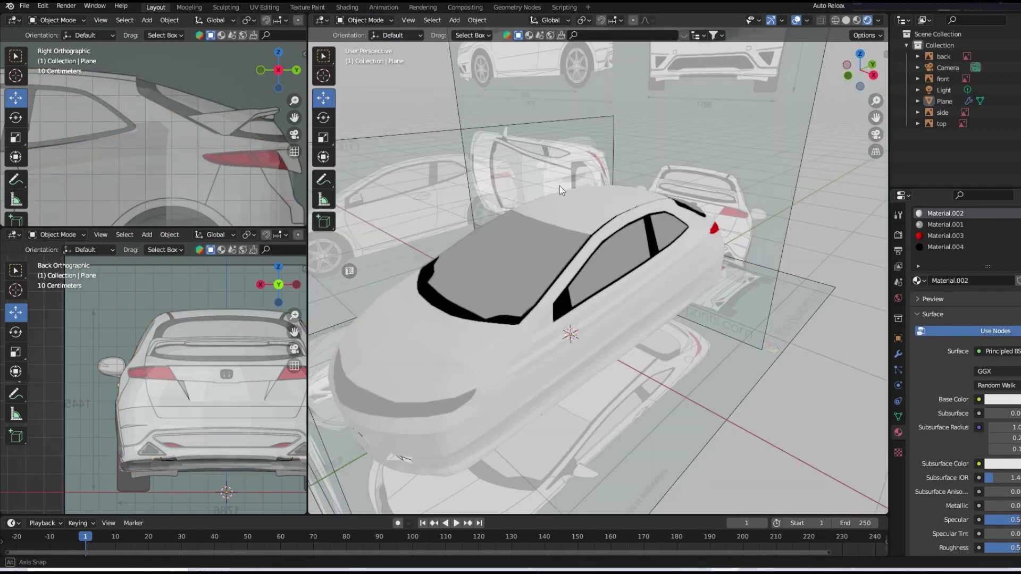
middle_drag(585, 240, 729, 154)
scroll(730, 154, up, 4)
scroll(787, 164, down, 3)
middle_drag(791, 183, 744, 164)
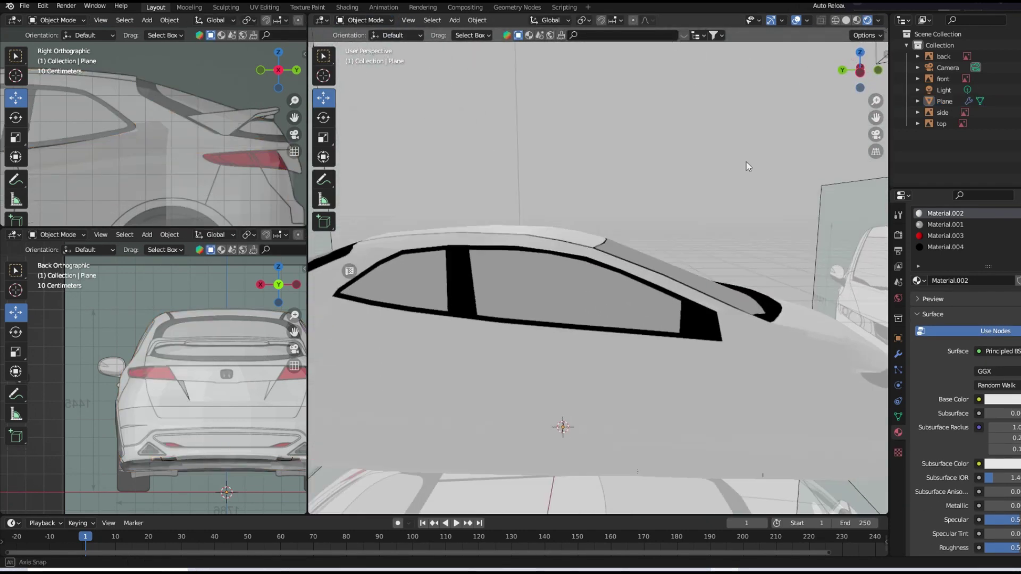
- Select the car body, make Material.001 the active slot, and knife-cut the door-handle outline
click(678, 245)
middle_drag(678, 245, 717, 213)
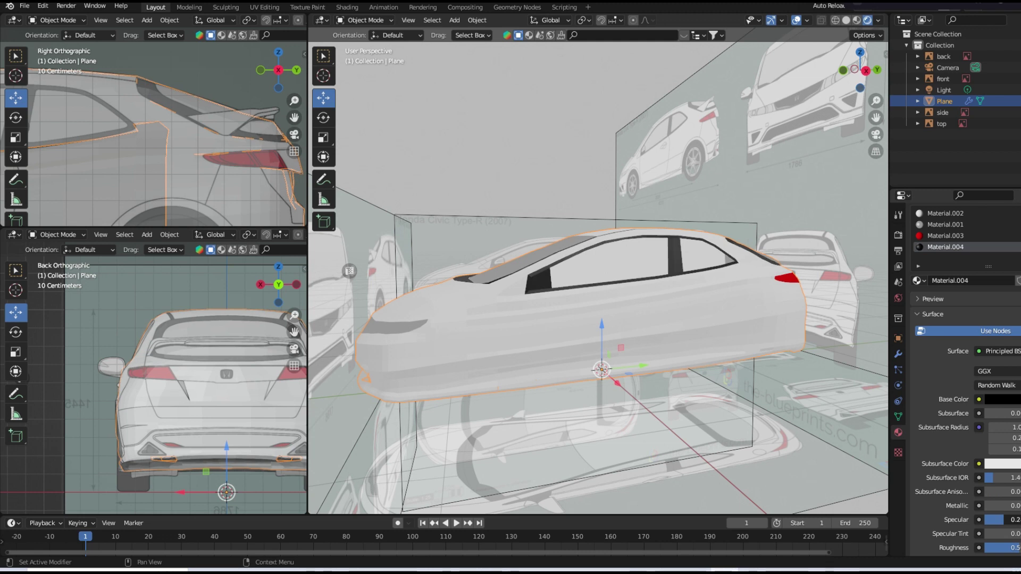
scroll(724, 287, up, 3)
mouse_move(724, 286)
middle_down()
mouse_move(791, 384)
mouse_move(691, 340)
middle_up()
scroll(665, 309, down, 5)
mouse_move(665, 309)
middle_down()
mouse_move(689, 336)
mouse_move(713, 319)
middle_up()
click(945, 224)
mouse_move(818, 329)
middle_down()
mouse_move(729, 358)
mouse_move(848, 368)
mouse_move(861, 315)
middle_up()
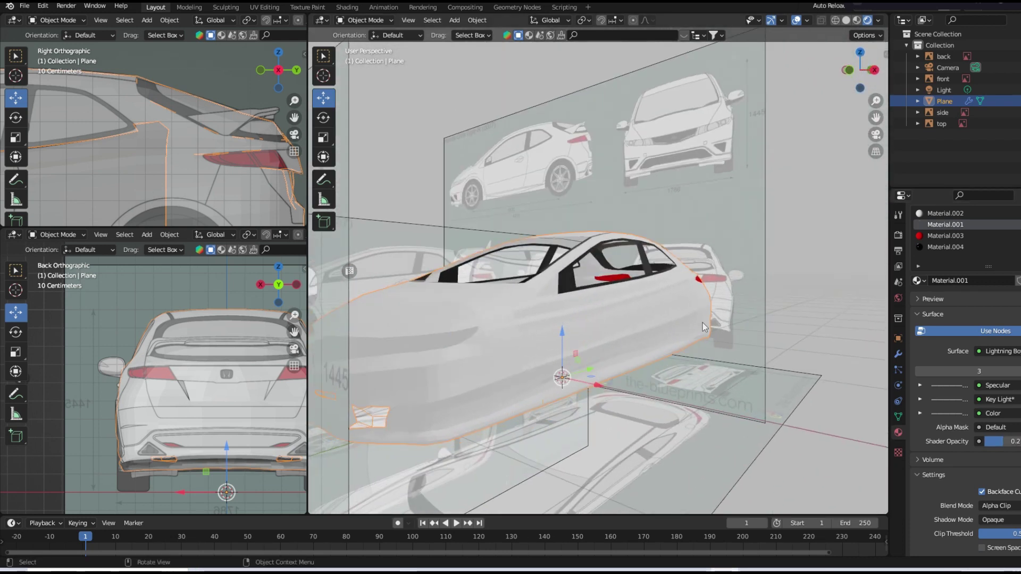
middle_drag(767, 298, 751, 301)
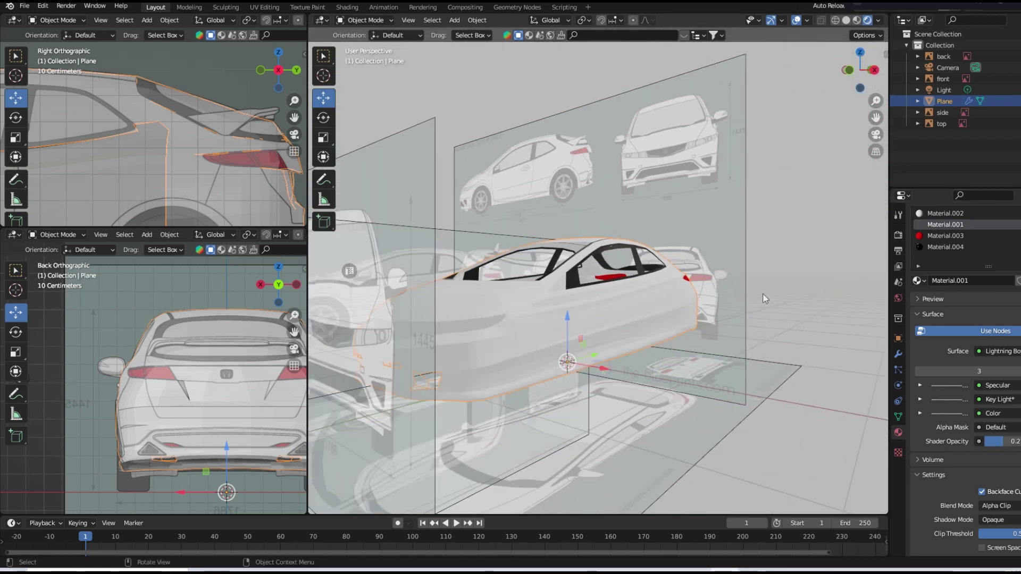
click(25, 6)
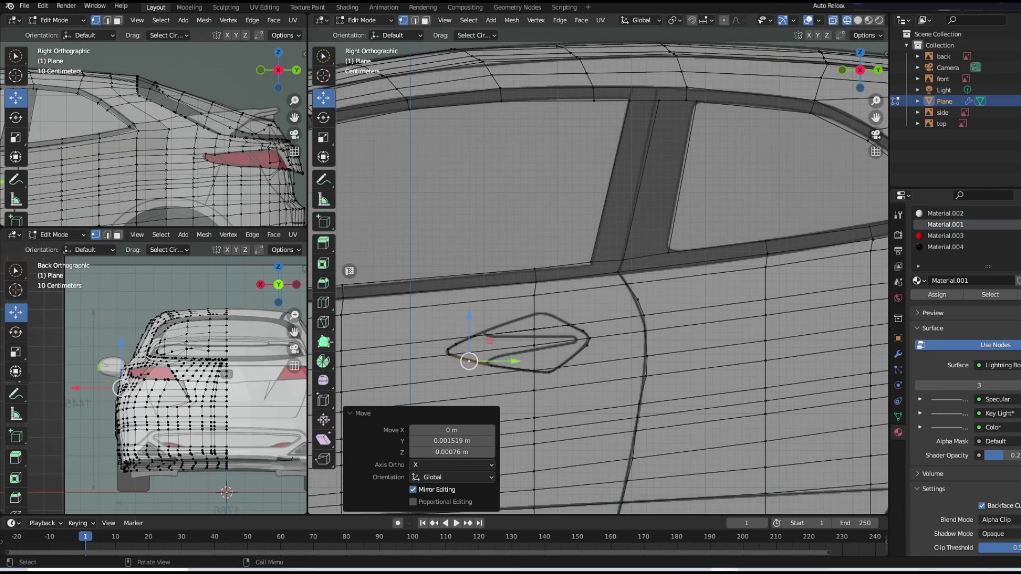
key(k)
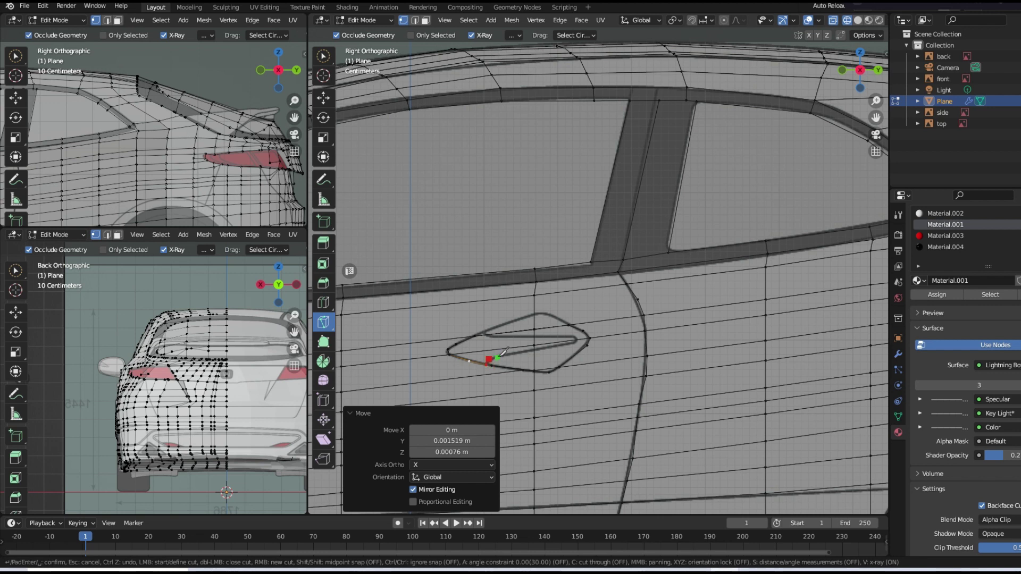
- Confirm the inner handle cut, nudge its new point along Y, and select a handle face
key(Return)
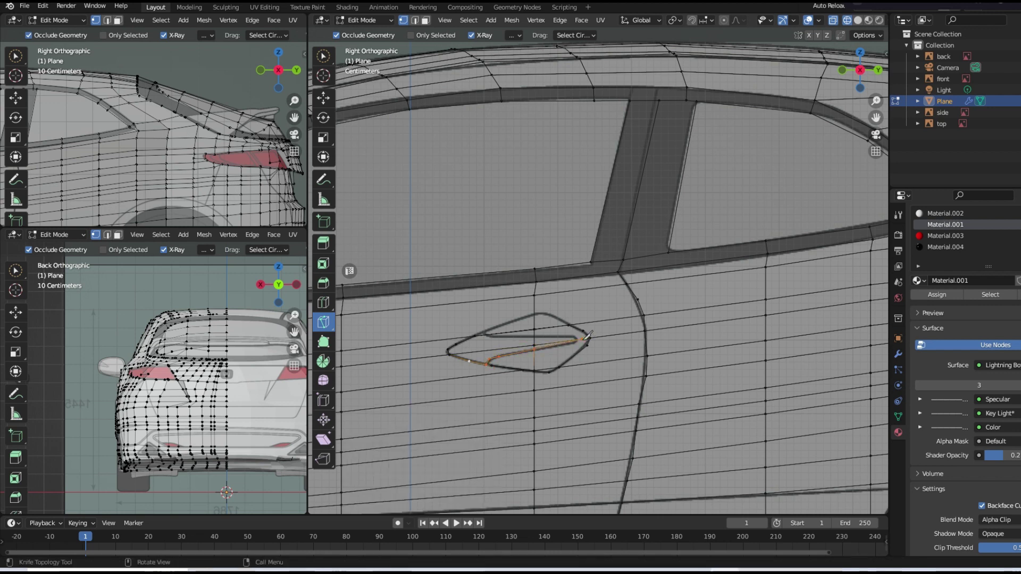
scroll(529, 329, up, 1)
key(shift+space)
key(g)
drag(495, 375, 499, 375)
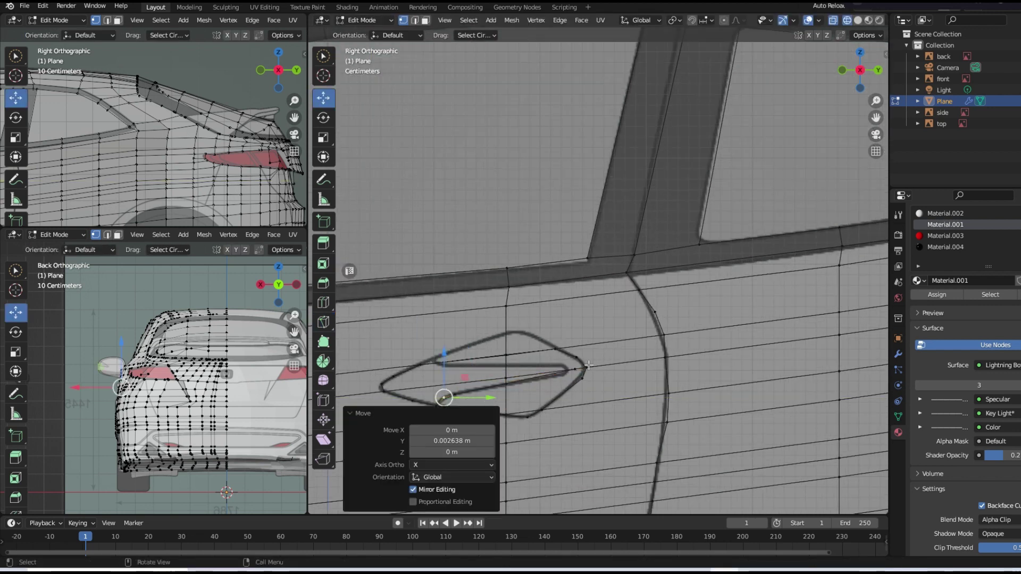
click(425, 19)
click(578, 385)
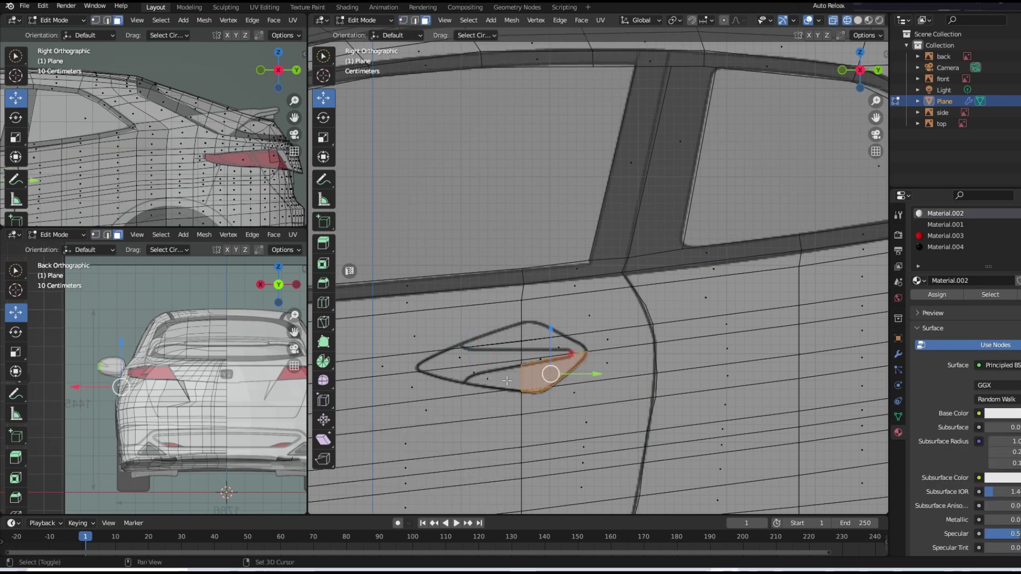
- In see-through side view, reposition handle points, shifting one corner 0.001583 m along Y
mouse_move(508, 375)
middle_down()
mouse_move(529, 470)
mouse_move(611, 415)
mouse_move(673, 398)
mouse_move(663, 401)
middle_up()
scroll(627, 394, up, 5)
key(alt+z)
key(1)
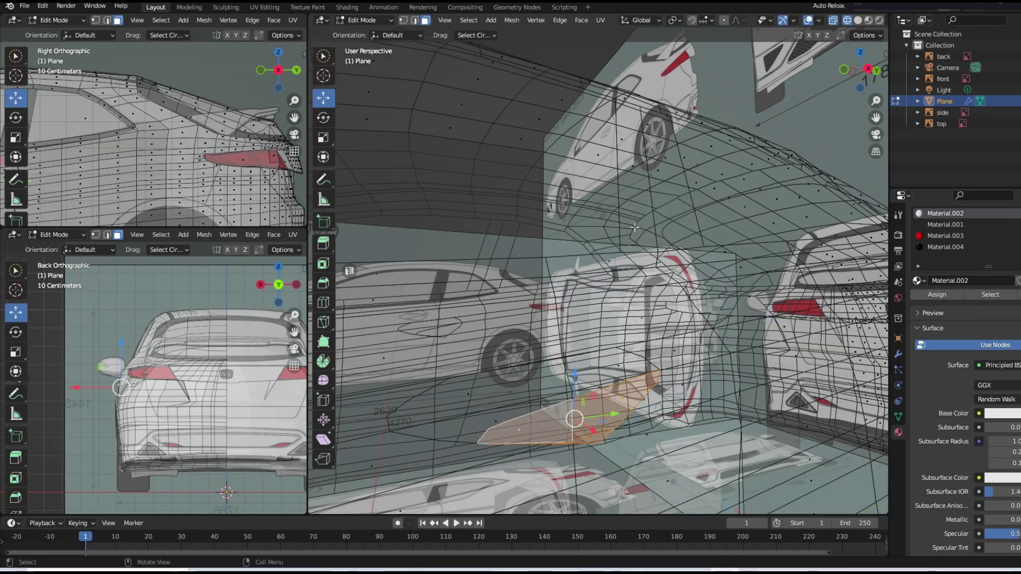
key(KP_3)
drag(384, 350, 384, 355)
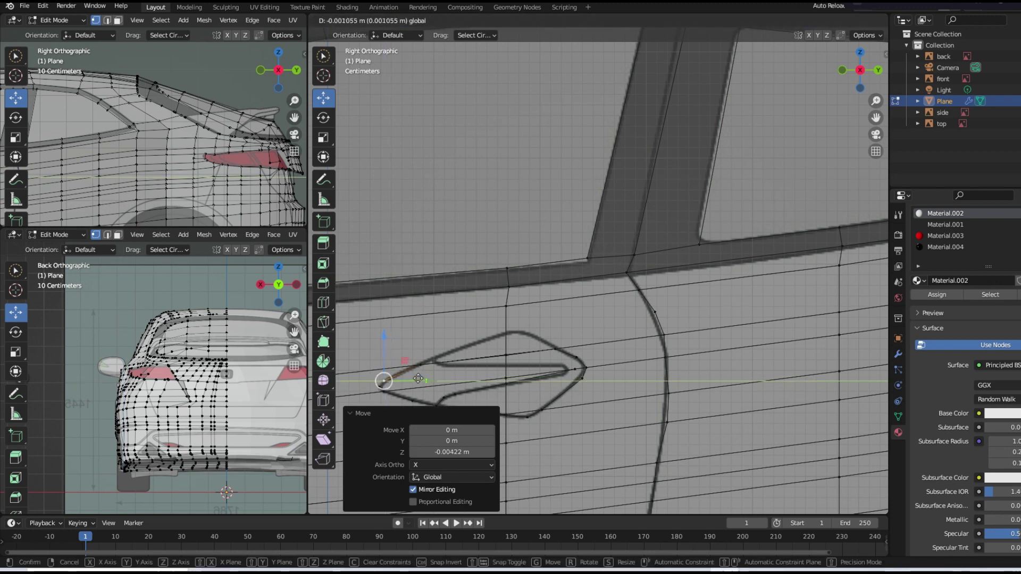
drag(420, 387, 550, 374)
click(418, 365)
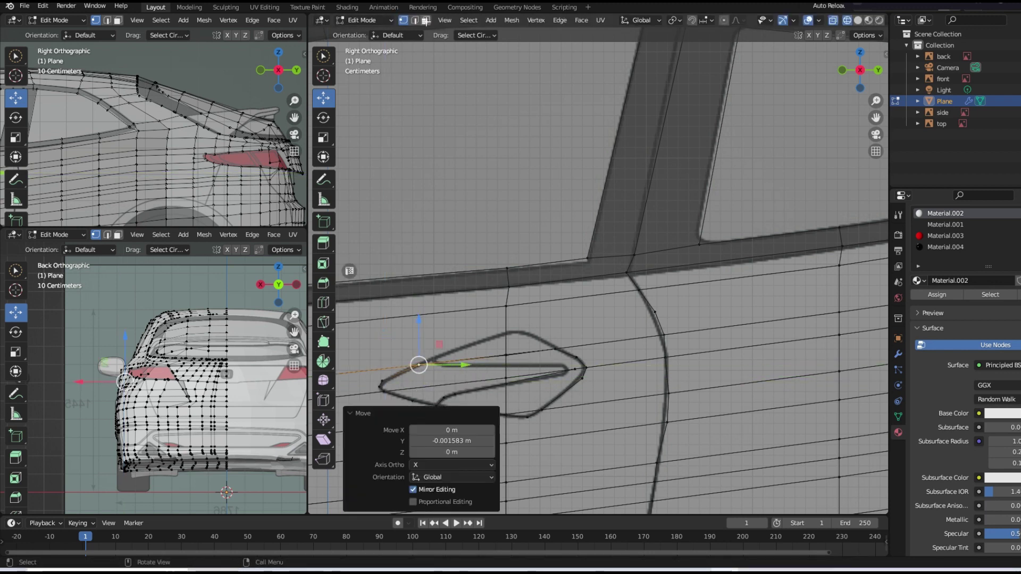
- Select the lower face of the handle recess in face mode
key(3)
click(490, 403)
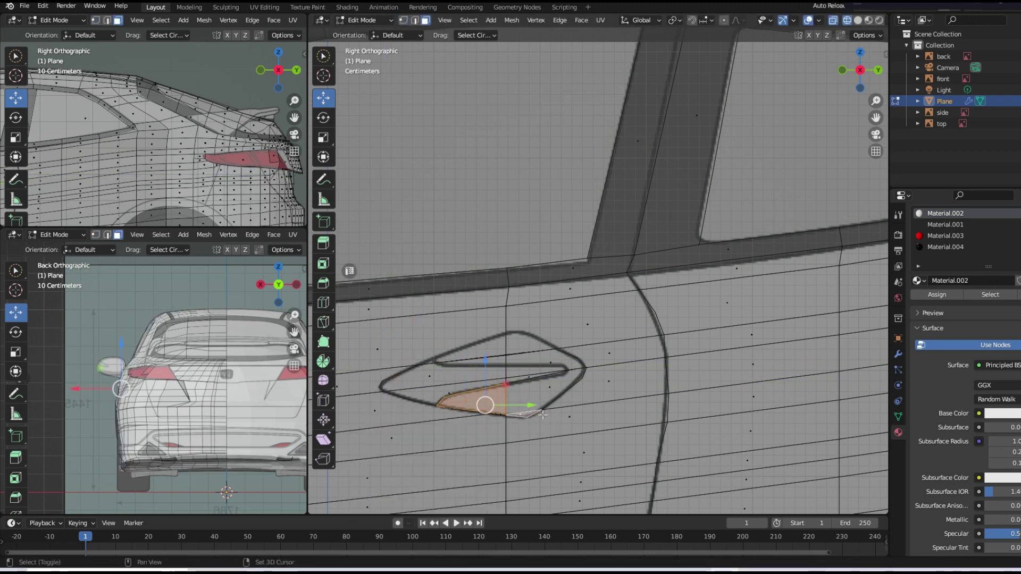
middle_drag(584, 399, 614, 424)
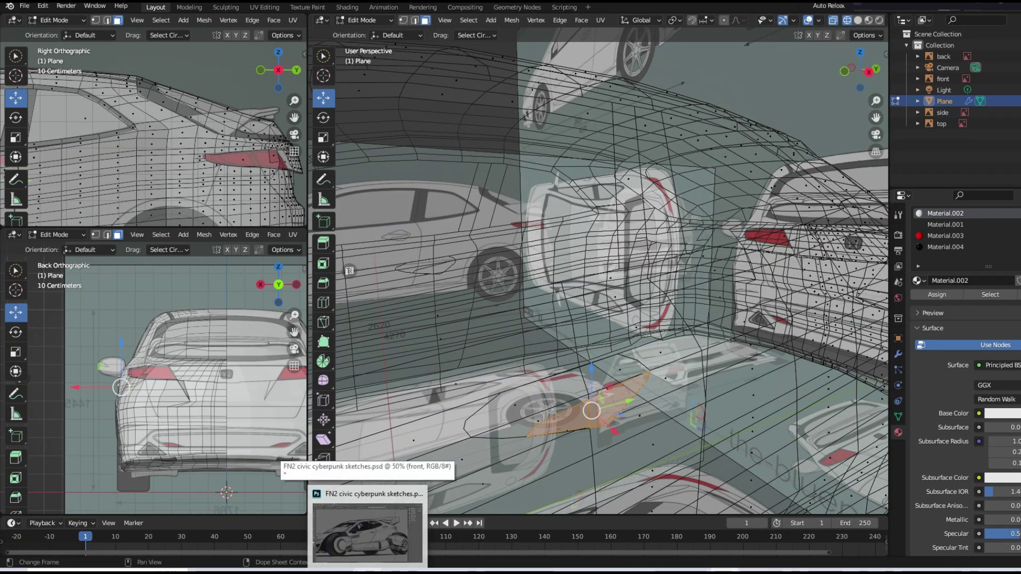
- Extrude the door-handle face inward, scale it to 0.921 and nudge it into position
click(366, 513)
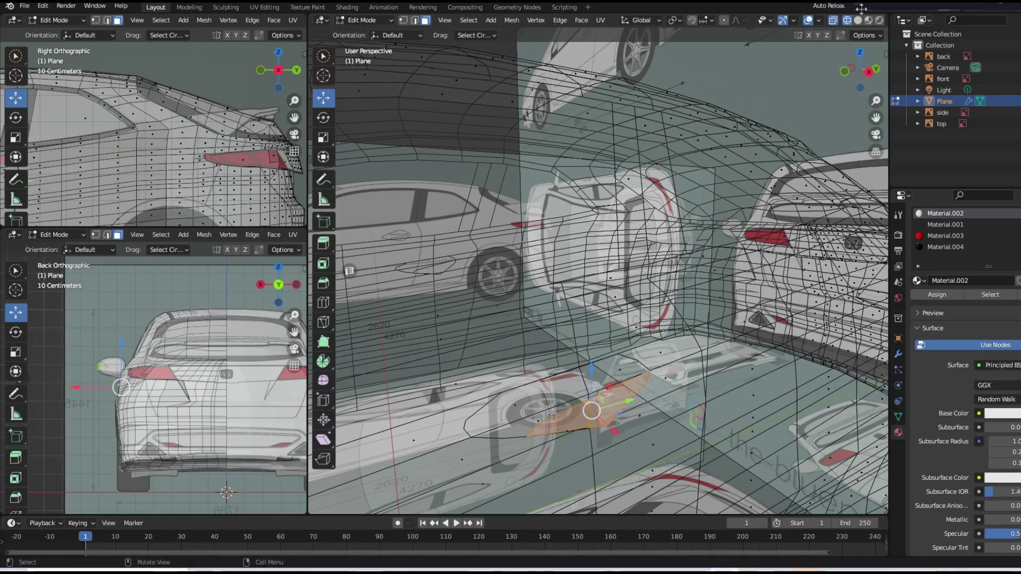
click(857, 19)
middle_drag(654, 266, 674, 288)
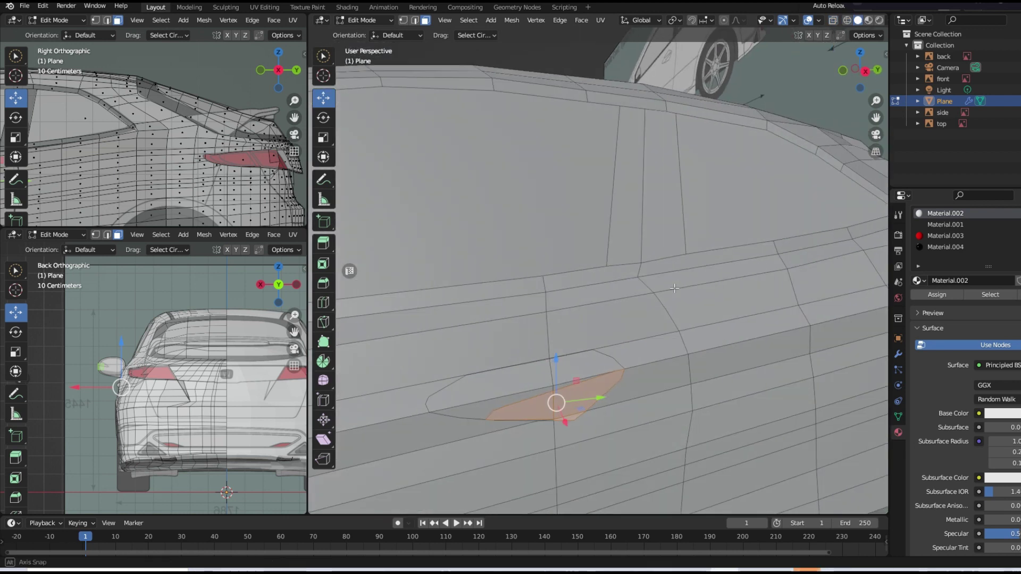
click(585, 390)
key(s)
click(544, 350)
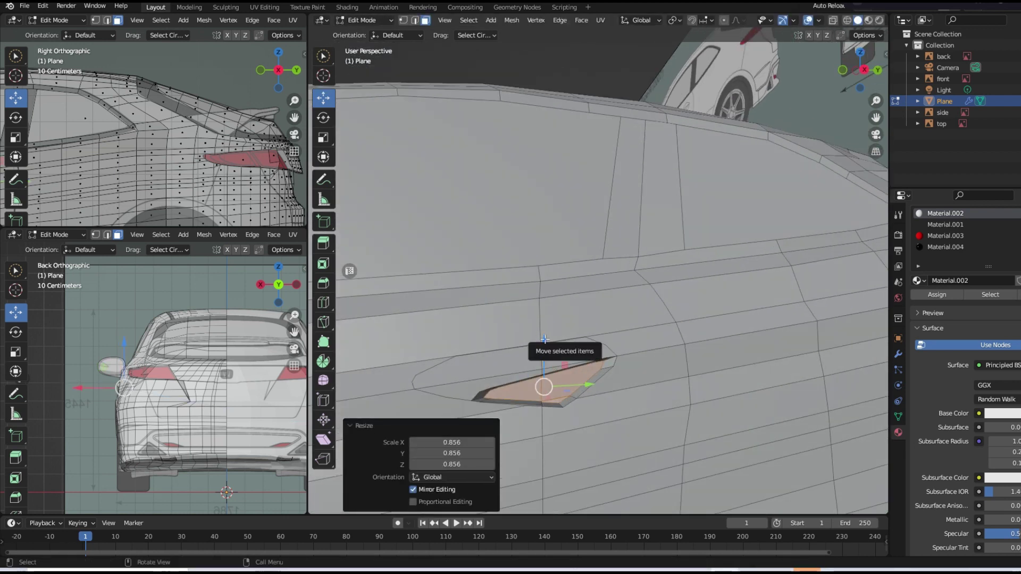
key(s)
click(585, 385)
mouse_move(585, 385)
middle_down()
mouse_move(577, 389)
mouse_move(585, 341)
middle_up()
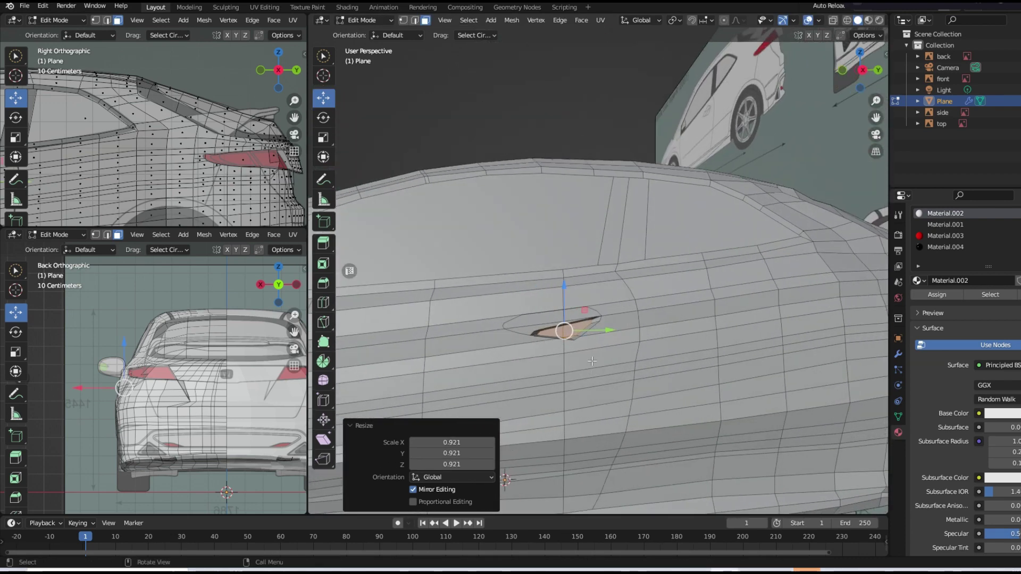
drag(606, 330, 567, 297)
middle_drag(567, 298, 631, 345)
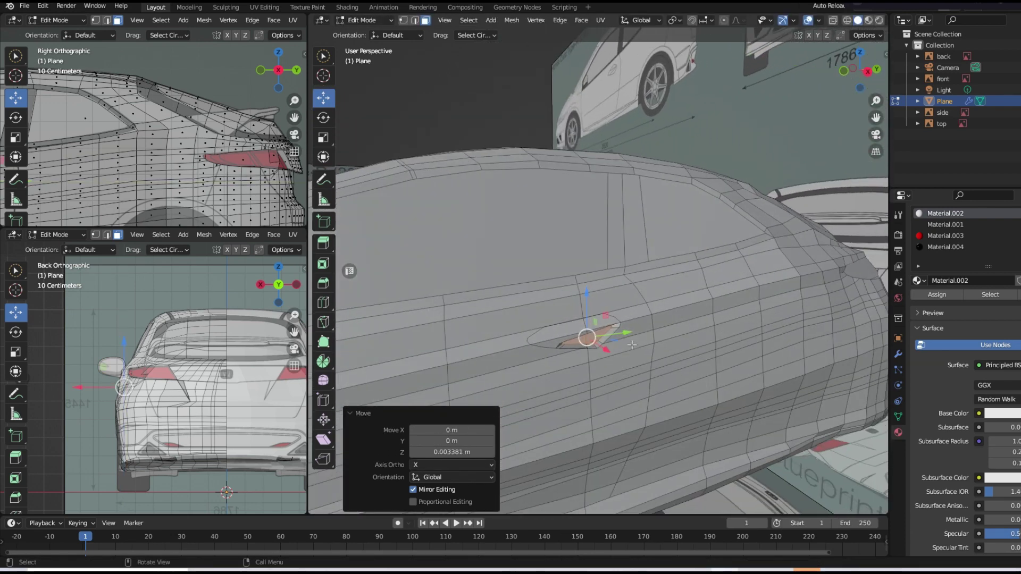
scroll(561, 278, down, 5)
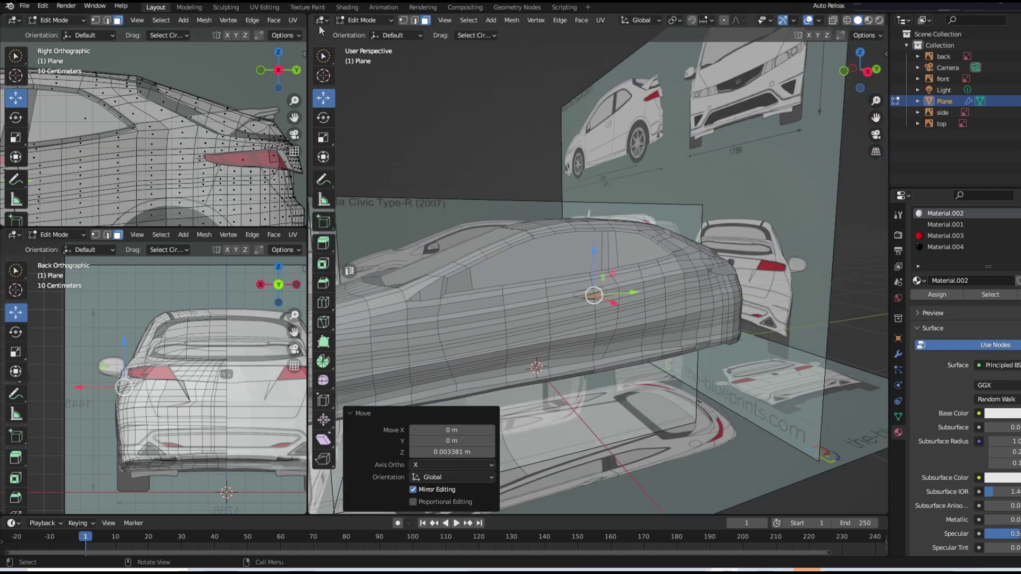
- Return to Object Mode and save the car model file
key(Tab)
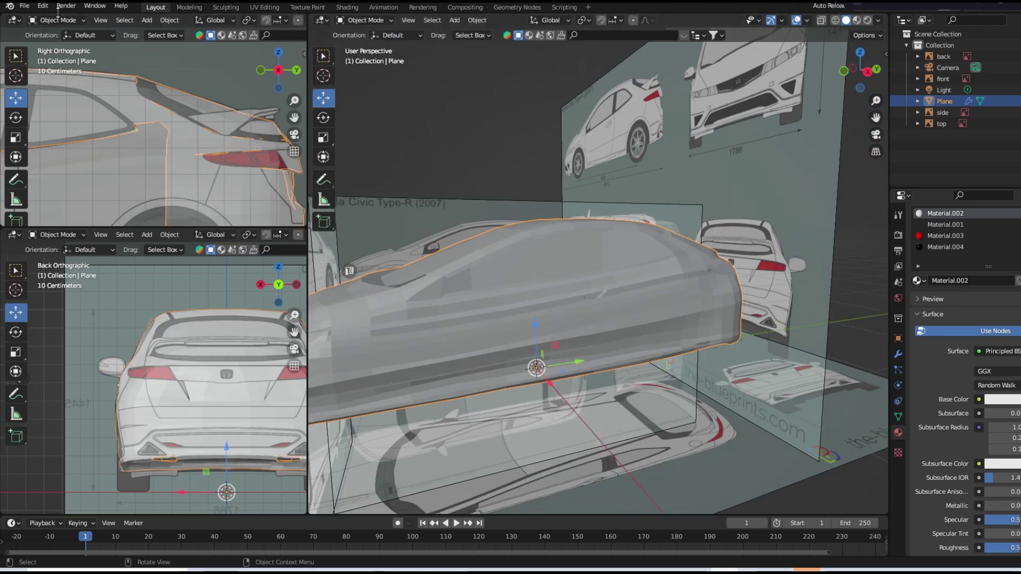
click(24, 6)
key(Return)
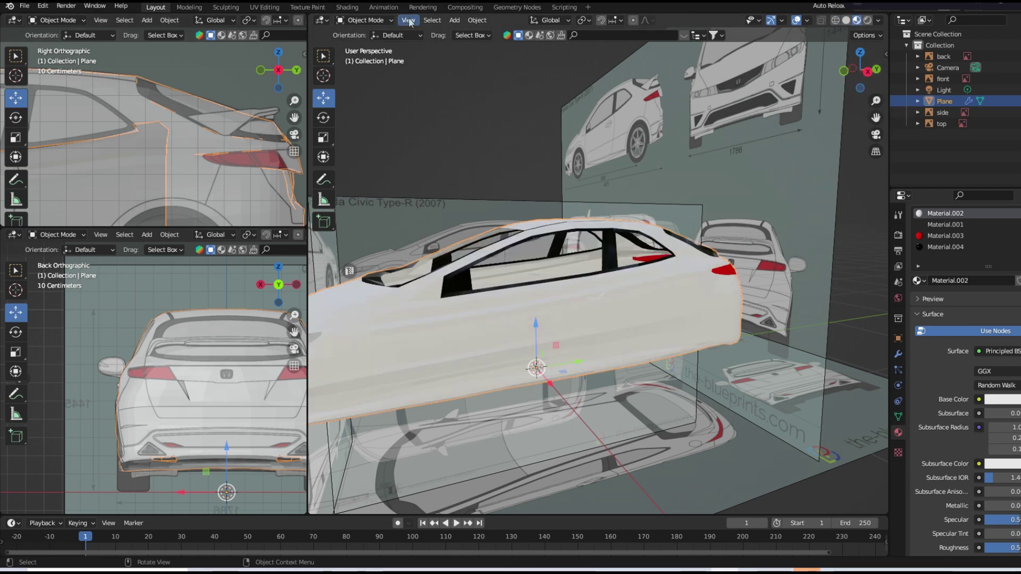
- Inset the handle face in Edit Mode to form a rim about 0.002 m thick
click(366, 19)
click(362, 43)
scroll(549, 208, up, 5)
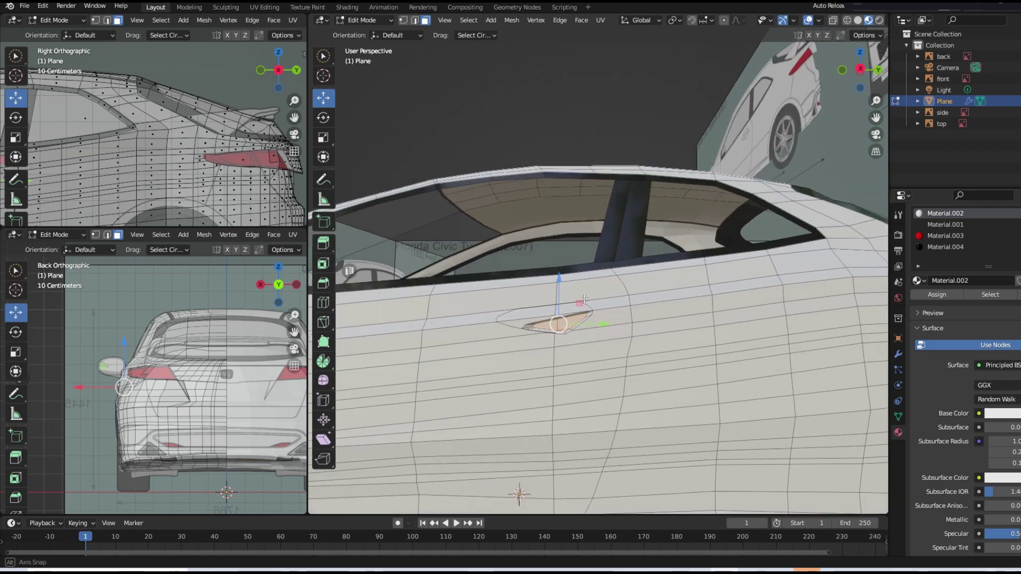
mouse_move(579, 276)
middle_down()
mouse_move(600, 310)
mouse_move(585, 346)
middle_up()
scroll(585, 346, up, 4)
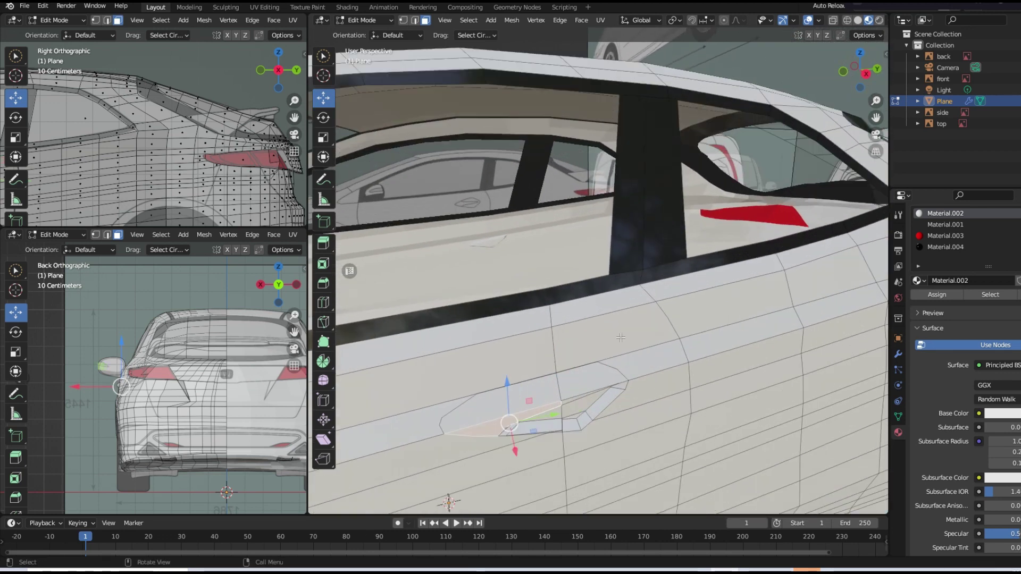
key(i)
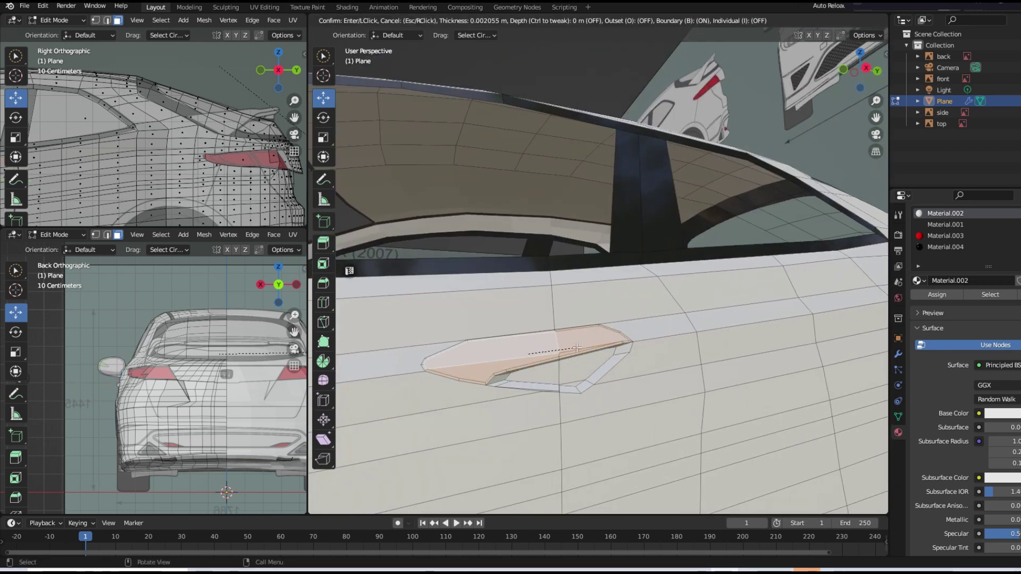
click(577, 348)
middle_drag(577, 348, 577, 325)
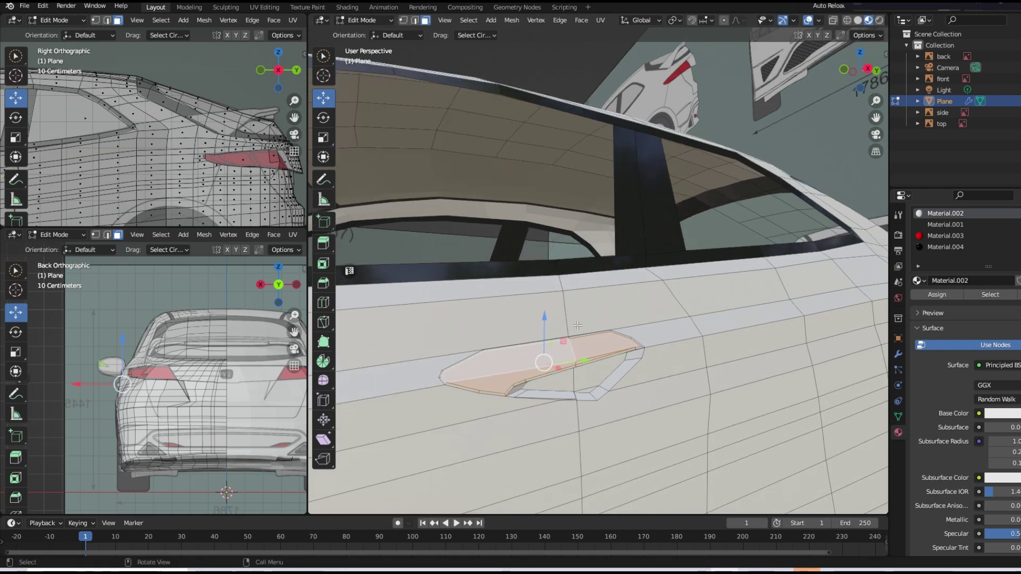
mouse_move(504, 321)
middle_down()
mouse_move(517, 355)
mouse_move(489, 453)
middle_up()
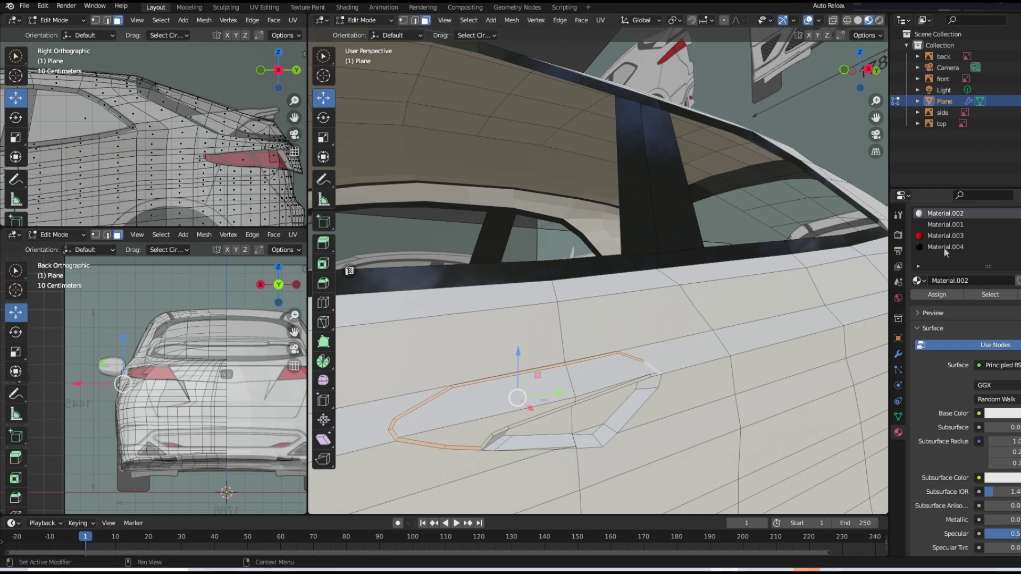
scroll(652, 332, down, 5)
- Review the car's side in Object Mode, then re-enter Edit Mode zoomed on the handle
key(Tab)
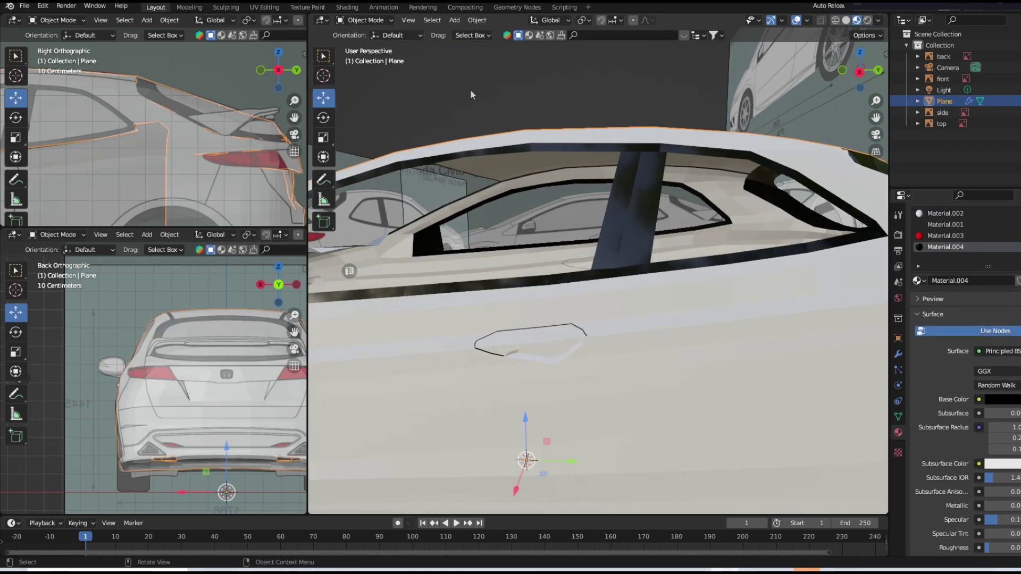
mouse_move(470, 89)
middle_down()
mouse_move(665, 289)
mouse_move(561, 260)
middle_up()
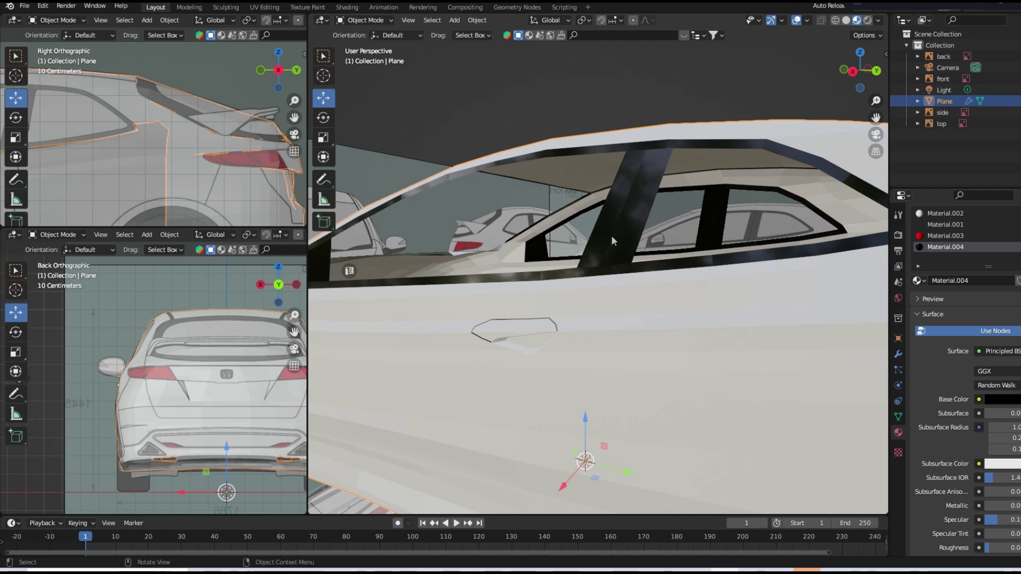
click(364, 19)
click(367, 44)
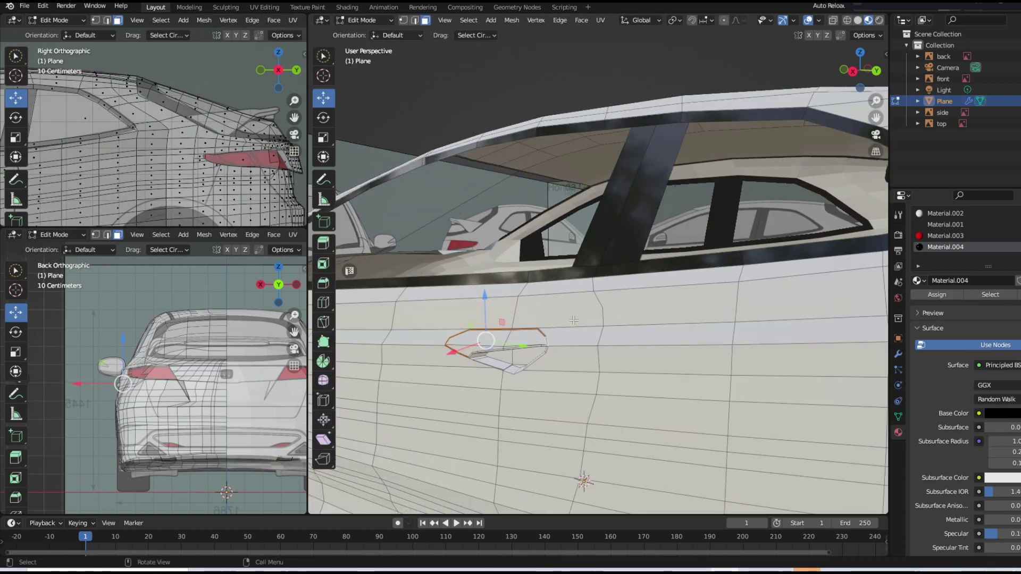
scroll(567, 370, up, 2)
scroll(561, 361, up, 2)
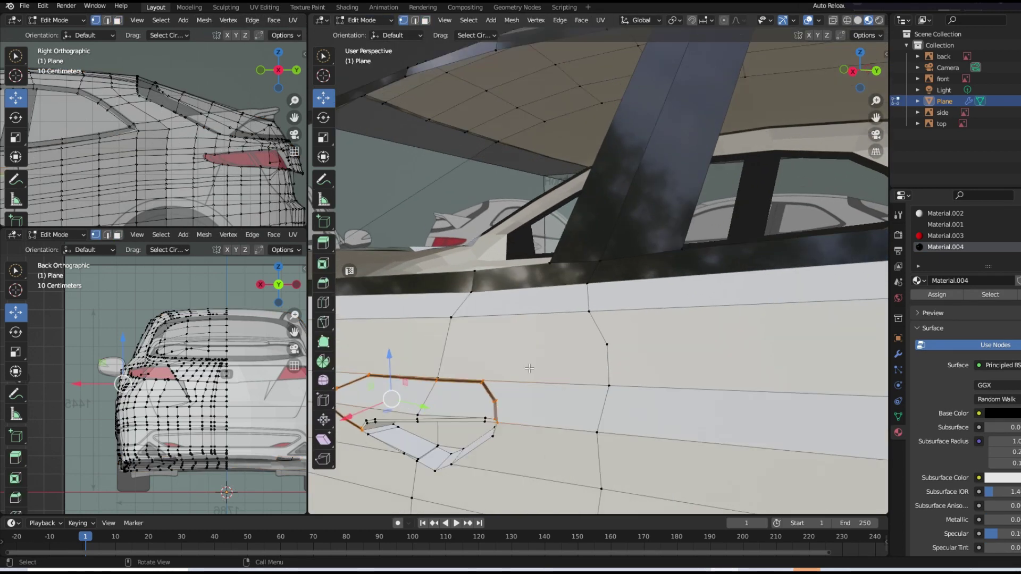
- Add an edge loop around the door handle and nudge one outline vertex
click(486, 393)
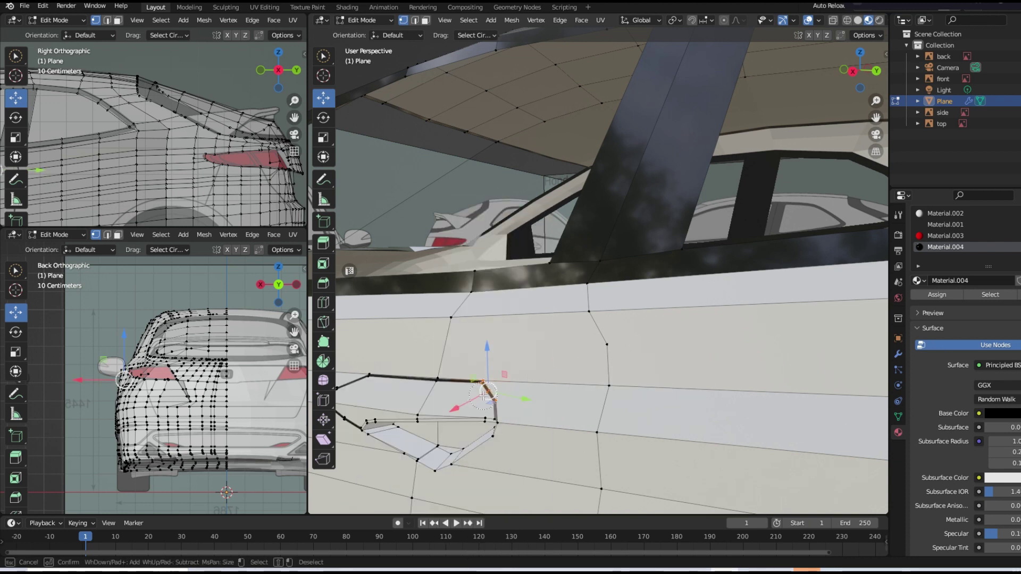
middle_drag(483, 393, 569, 379)
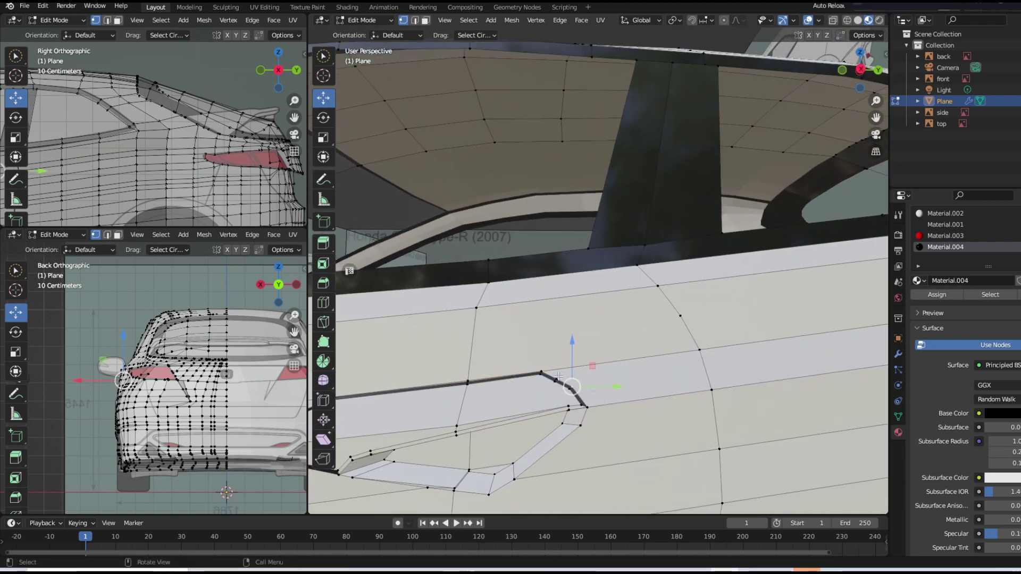
key(w)
key(shift+space)
key(g)
mouse_move(561, 376)
mouse_down()
mouse_move(553, 391)
mouse_move(601, 376)
mouse_up()
mouse_move(600, 376)
middle_down()
mouse_move(600, 412)
mouse_move(427, 359)
mouse_move(518, 308)
middle_up()
scroll(403, 363, up, 5)
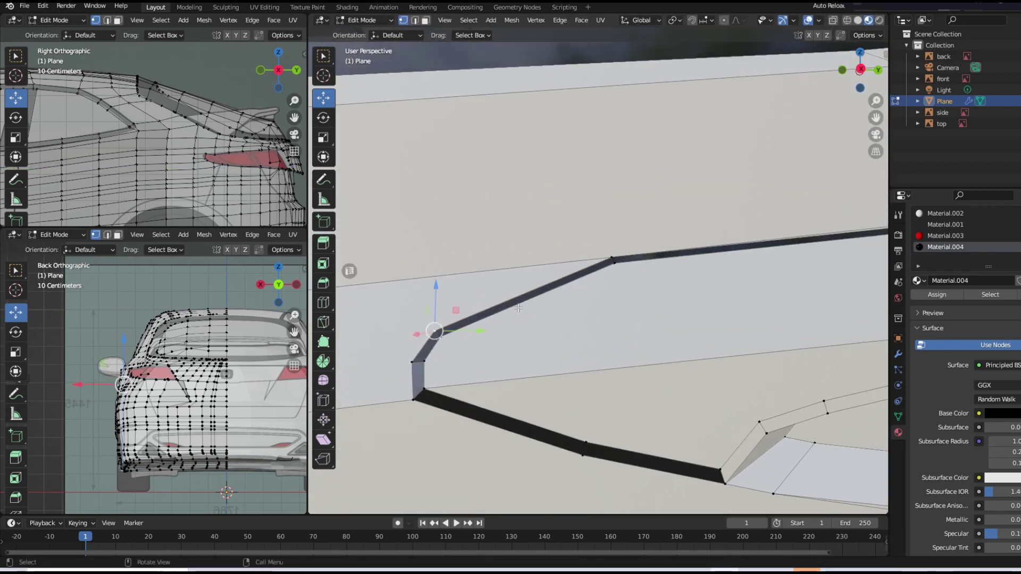
- Add Ctrl+R loop cuts across the handle edge and near the curve's bend
key(ctrl+r)
click(509, 309)
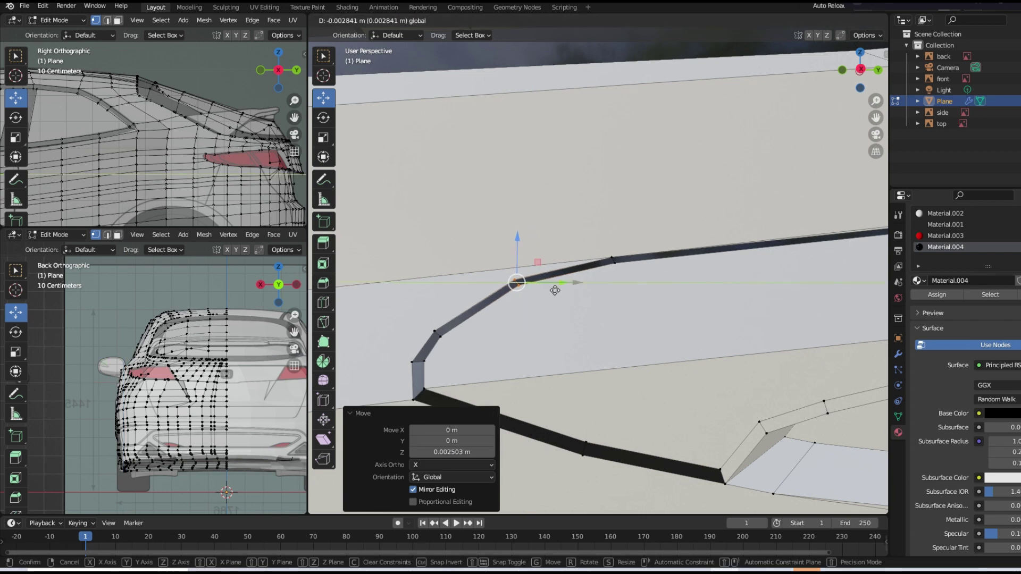
key(g)
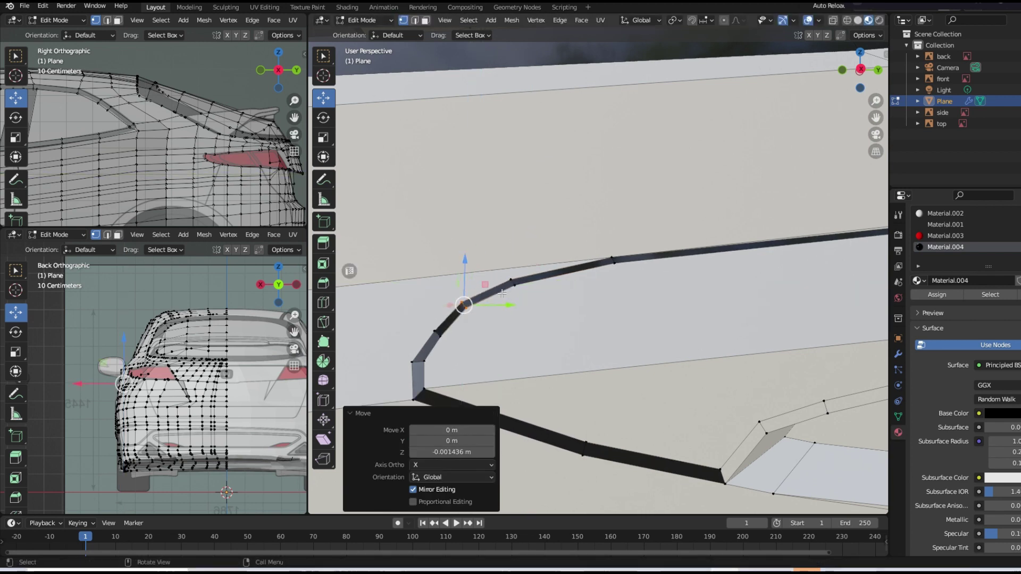
click(510, 298)
mouse_move(510, 298)
middle_down()
mouse_move(567, 351)
mouse_move(526, 340)
mouse_move(719, 403)
mouse_move(788, 303)
mouse_move(782, 309)
middle_up()
key(ctrl+r)
click(532, 335)
key(g)
scroll(782, 308, up, 3)
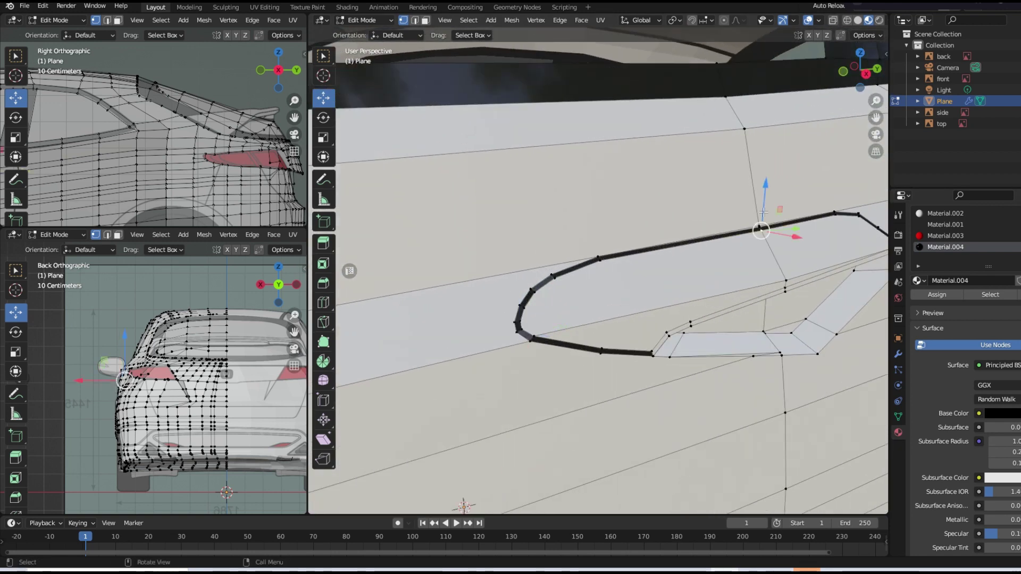
- Lower the handle's end and bend vertices so the outline curves smoothly
drag(652, 351, 652, 355)
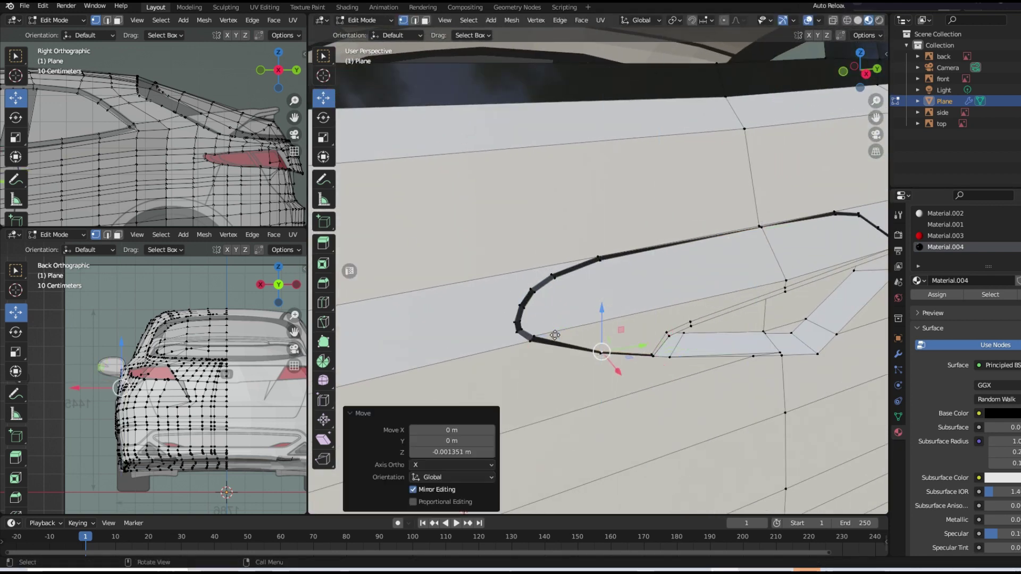
click(532, 338)
drag(533, 319, 537, 316)
click(537, 317)
scroll(536, 316, down, 3)
mouse_move(536, 317)
middle_down()
mouse_move(680, 357)
mouse_move(470, 166)
mouse_move(693, 292)
mouse_move(675, 281)
mouse_move(632, 324)
middle_up()
- Nudge a rim vertex down slightly and review the slimmed recess in Object Mode
key(Tab)
key(Tab)
scroll(632, 324, up, 3)
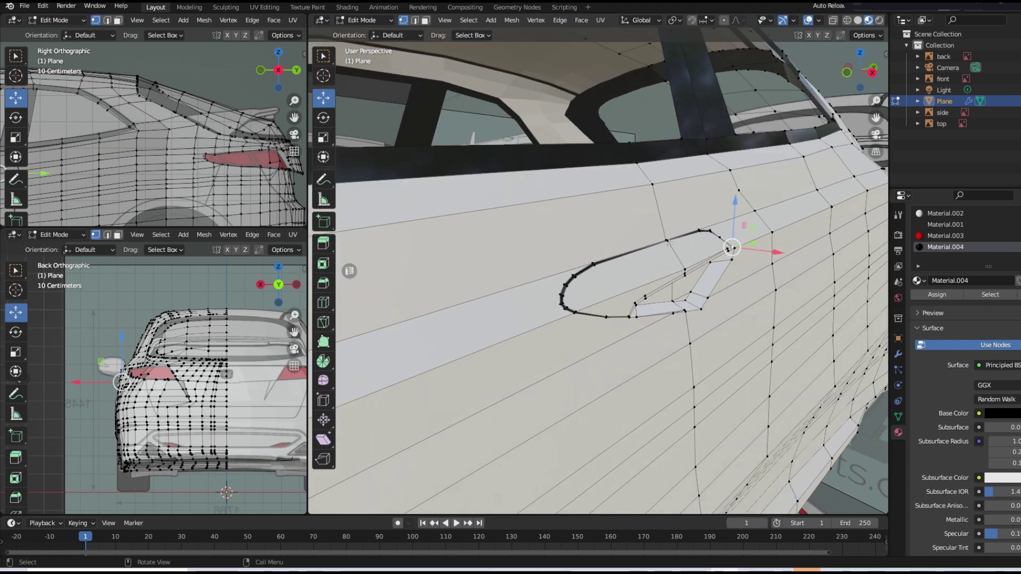
drag(732, 213, 733, 215)
scroll(698, 291, up, 2)
scroll(698, 290, down, 2)
scroll(698, 290, down, 2)
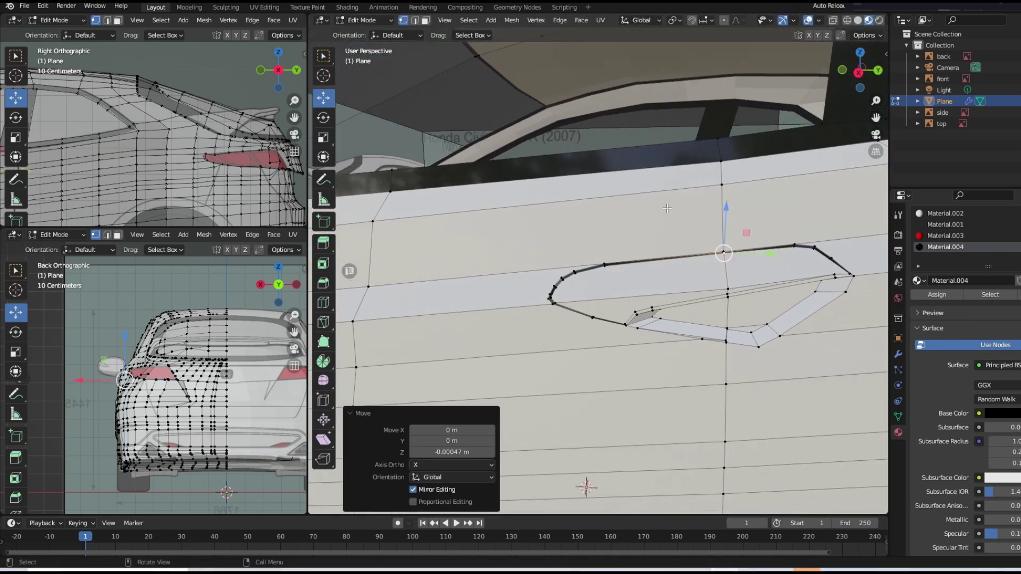
key(Tab)
mouse_move(698, 291)
middle_down()
mouse_move(583, 237)
mouse_move(535, 254)
mouse_move(639, 252)
middle_up()
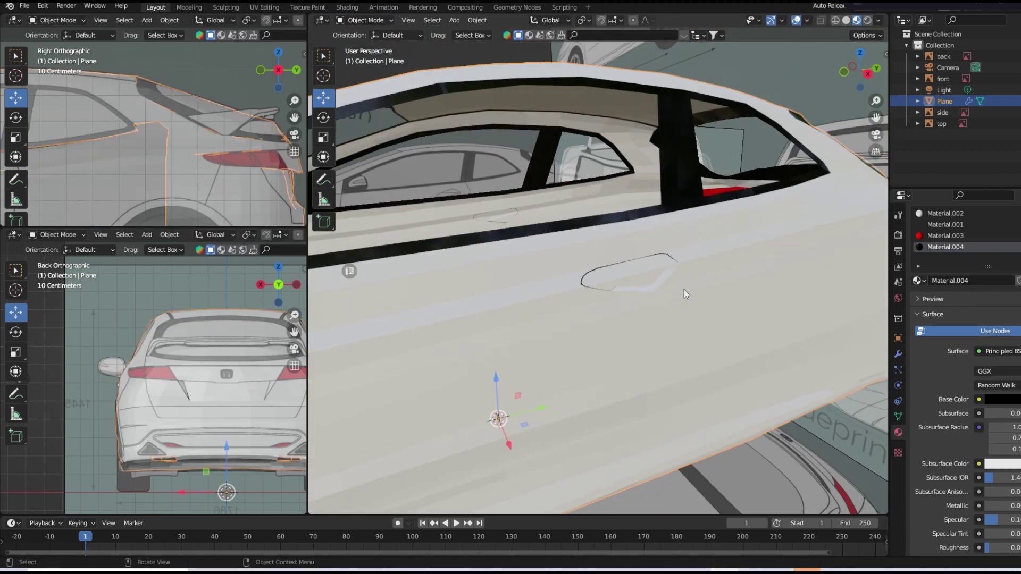
- Add a new material slot, Material.005, to the car body in Edit Mode
click(366, 20)
click(362, 43)
click(1015, 213)
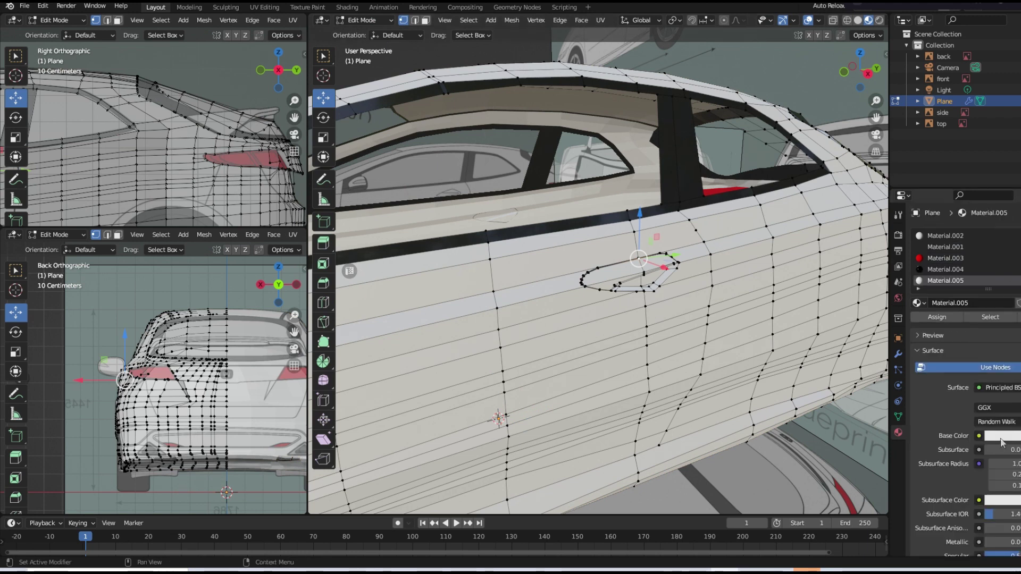
click(1002, 413)
scroll(713, 246, up, 3)
scroll(712, 245, up, 2)
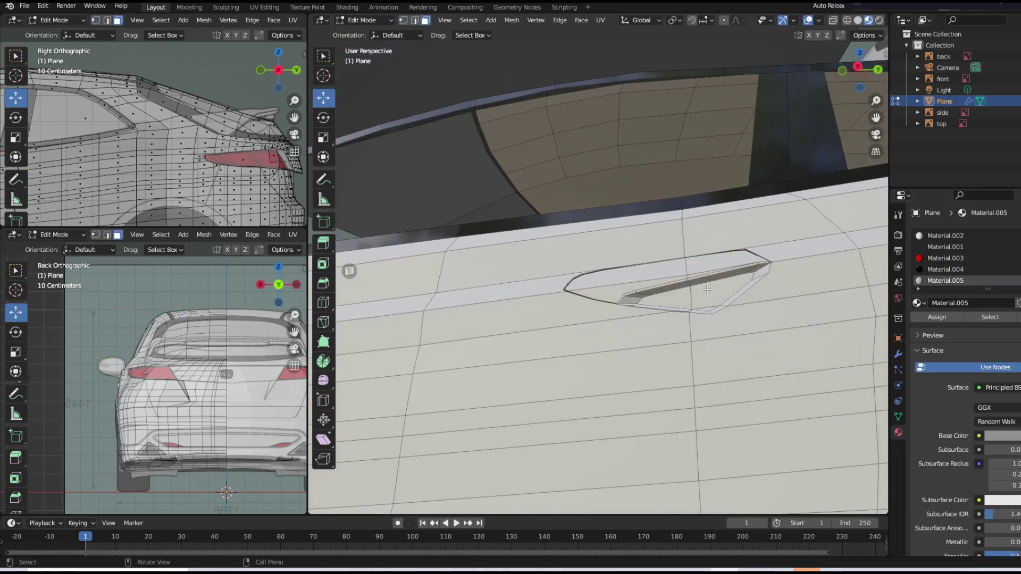
- Check Material.005's light grey base colour in Object Mode around the door
click(365, 20)
click(372, 32)
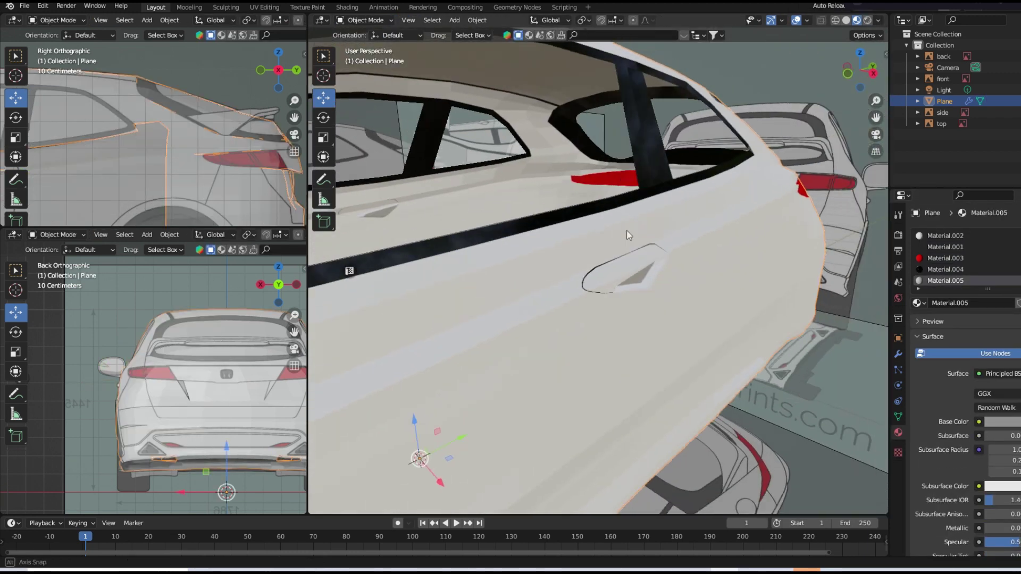
middle_drag(626, 231, 799, 306)
click(1002, 422)
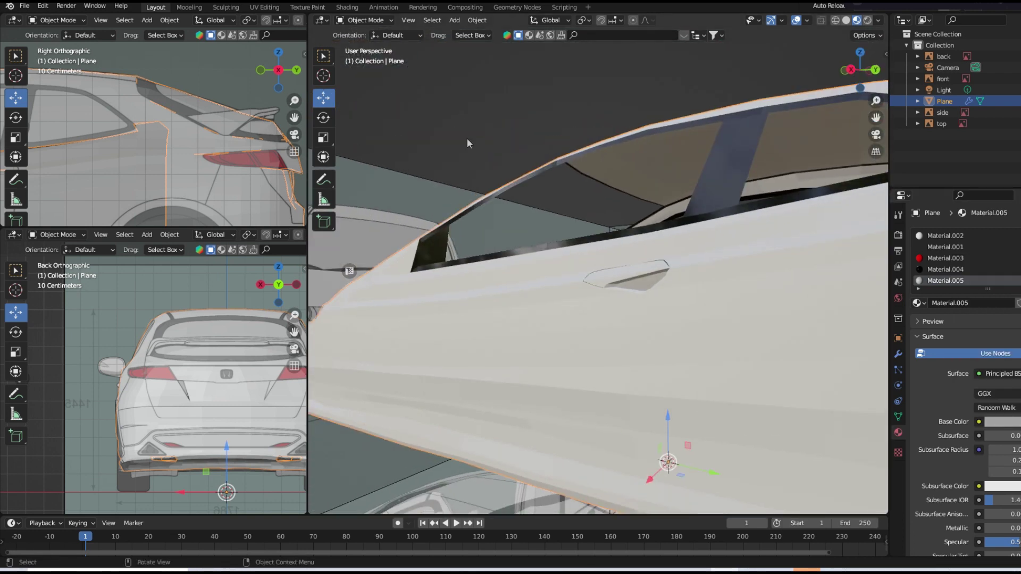
scroll(467, 138, down, 4)
click(365, 20)
mouse_move(479, 159)
middle_down()
mouse_move(607, 214)
mouse_move(568, 199)
middle_up()
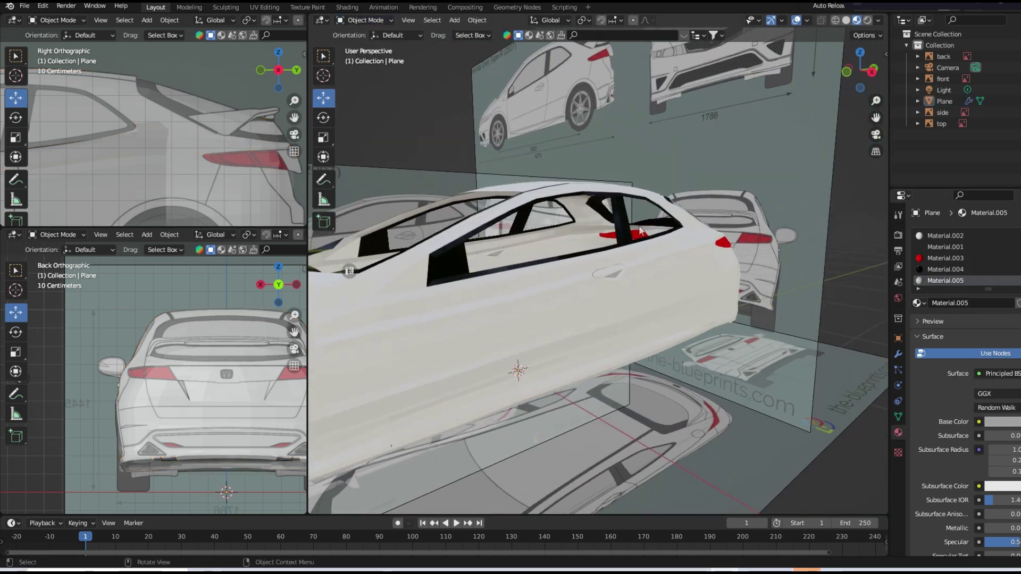
scroll(640, 230, up, 5)
scroll(692, 251, down, 4)
key(Tab)
mouse_move(692, 251)
middle_down()
mouse_move(775, 242)
mouse_move(643, 245)
middle_up()
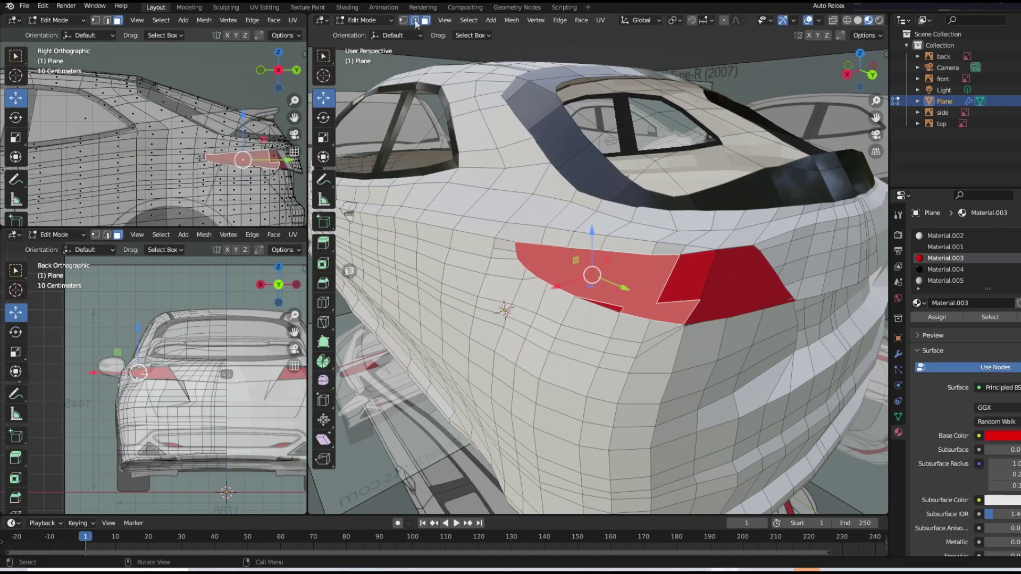
- Select the tail-light edges and try a zero-thickness inset, then undo it
click(415, 23)
click(651, 311)
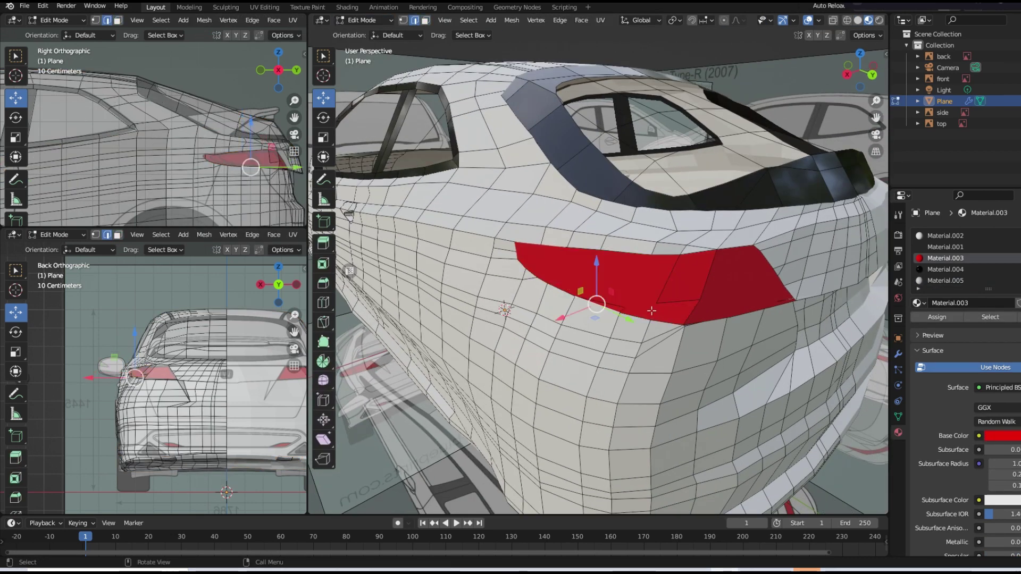
shift+click(610, 253)
scroll(632, 260, up, 3)
scroll(659, 261, up, 2)
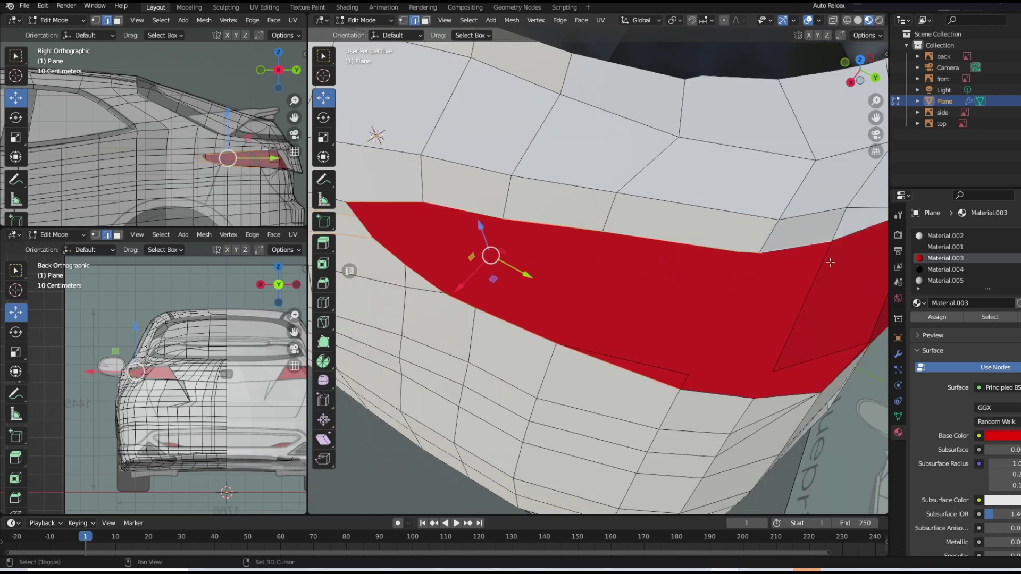
middle_drag(822, 402, 727, 385)
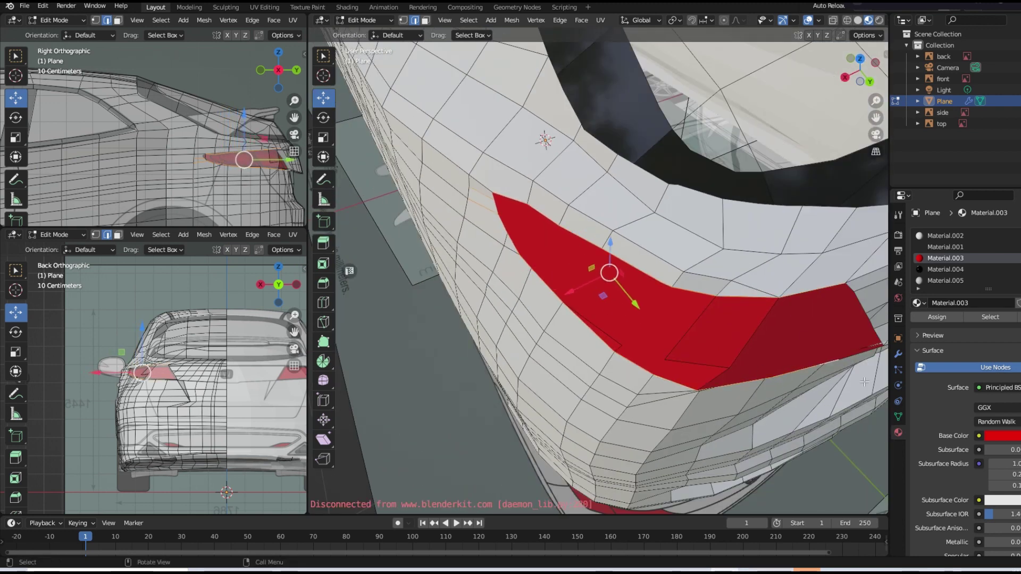
middle_drag(864, 381, 788, 446)
scroll(742, 320, down, 5)
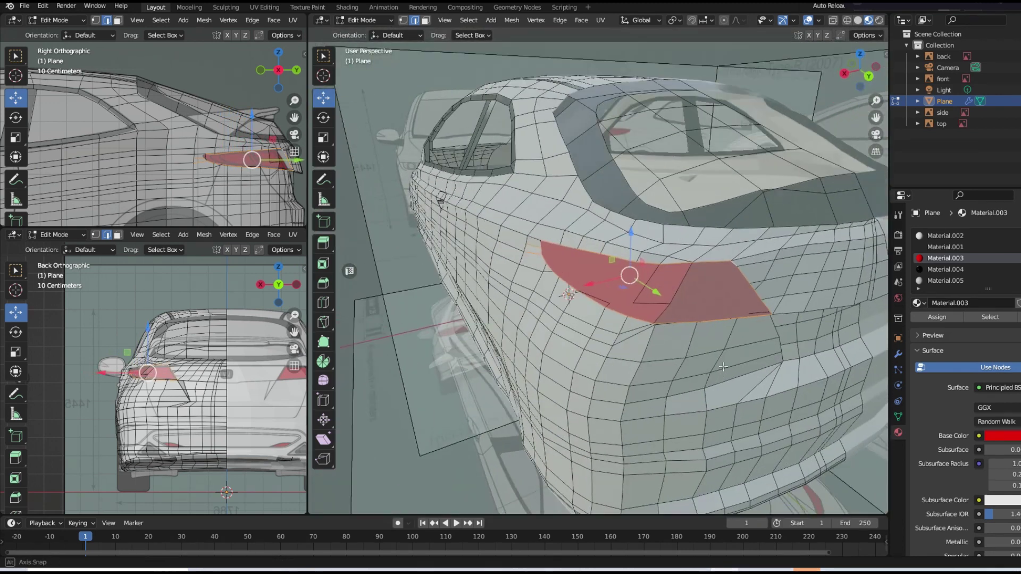
key(i)
key(Escape)
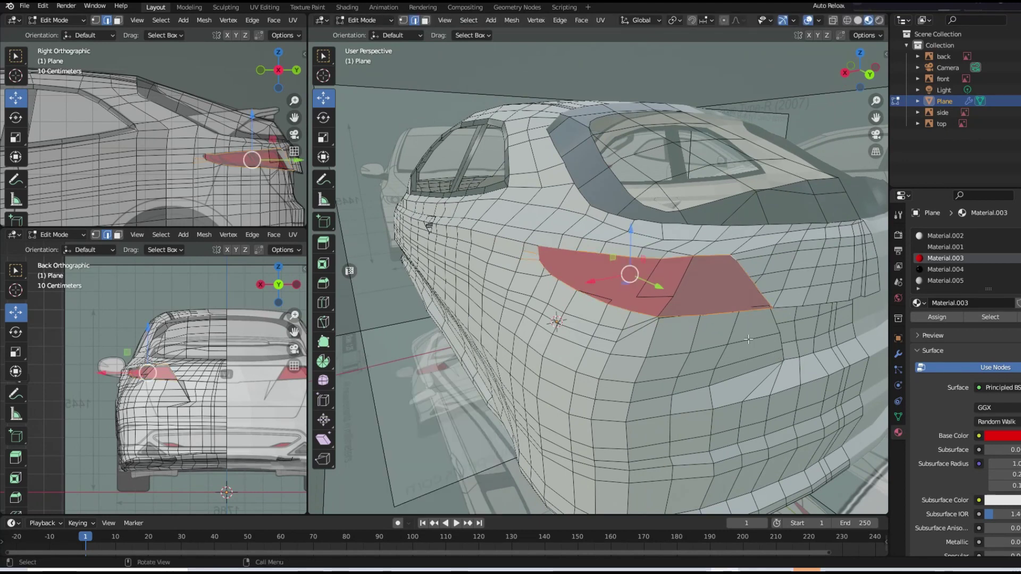
key(i)
click(700, 313)
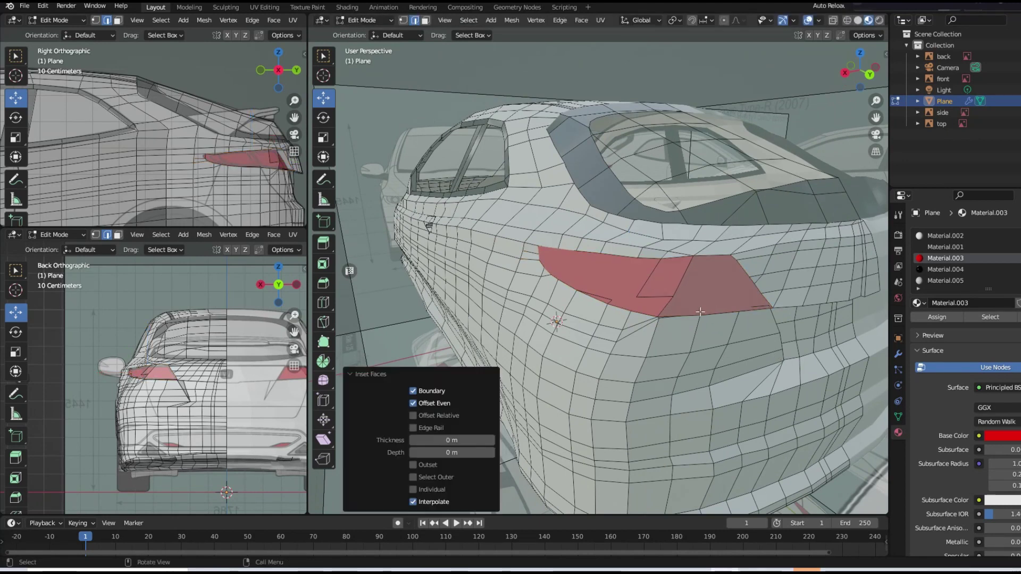
key(ctrl+z)
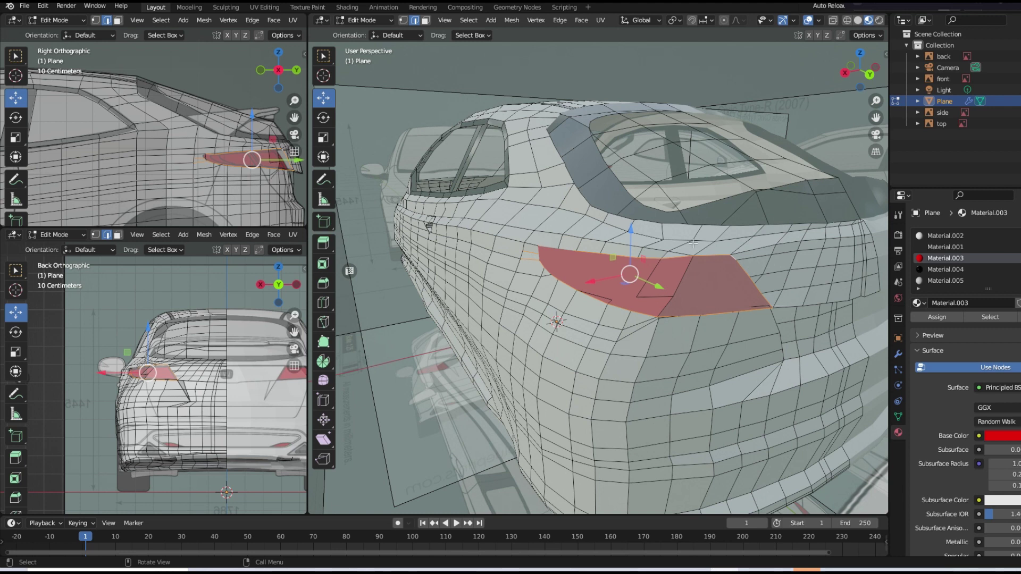
- Select both tail-light faces and apply Limited Dissolve at an 8.4° max angle
key(3)
click(661, 296)
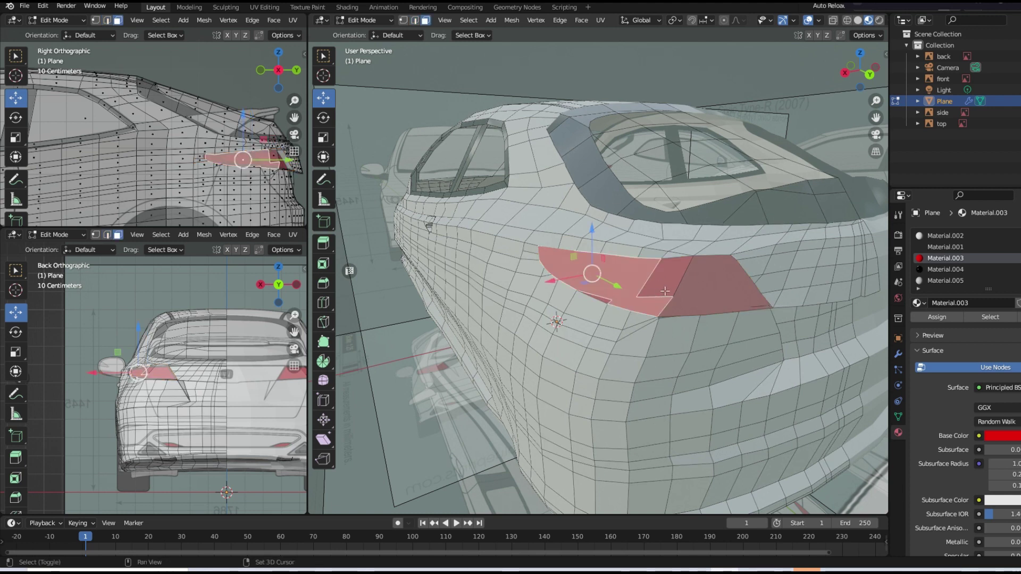
shift+click(735, 295)
right_click(733, 296)
mouse_move(678, 267)
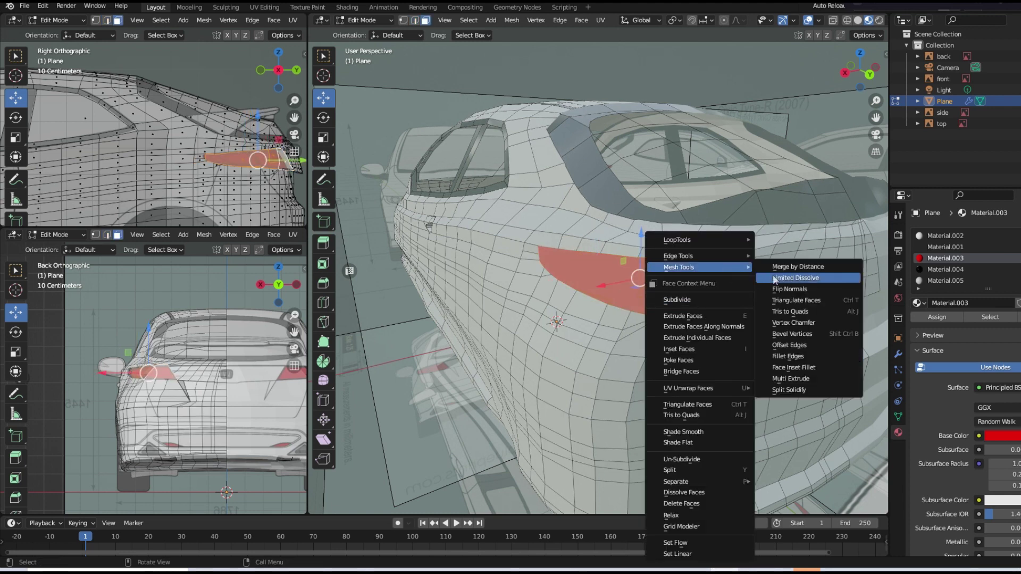
click(787, 367)
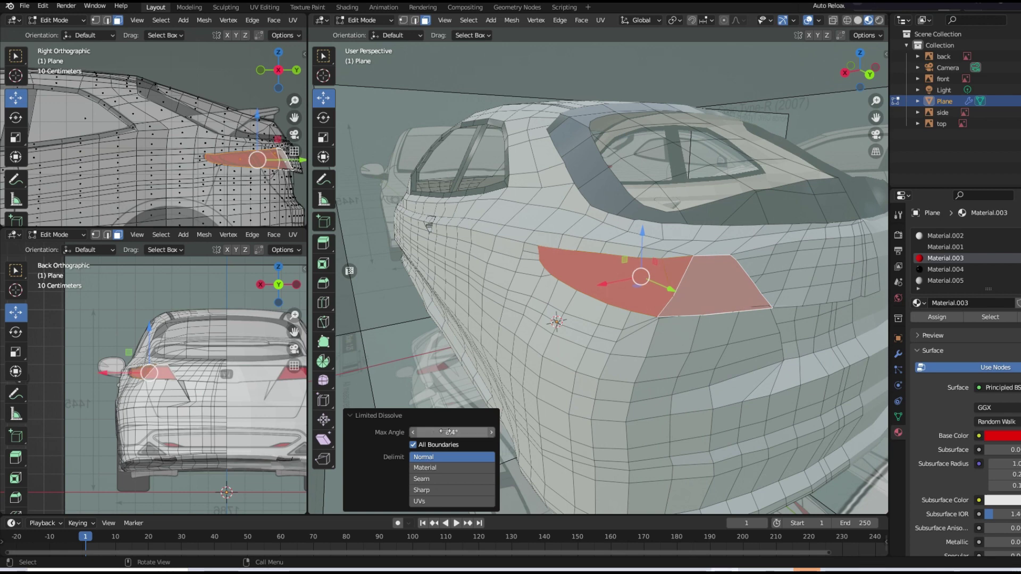
middle_drag(702, 293, 590, 274)
- Move tail-light corner vertices, raising them slightly along Z
key(1)
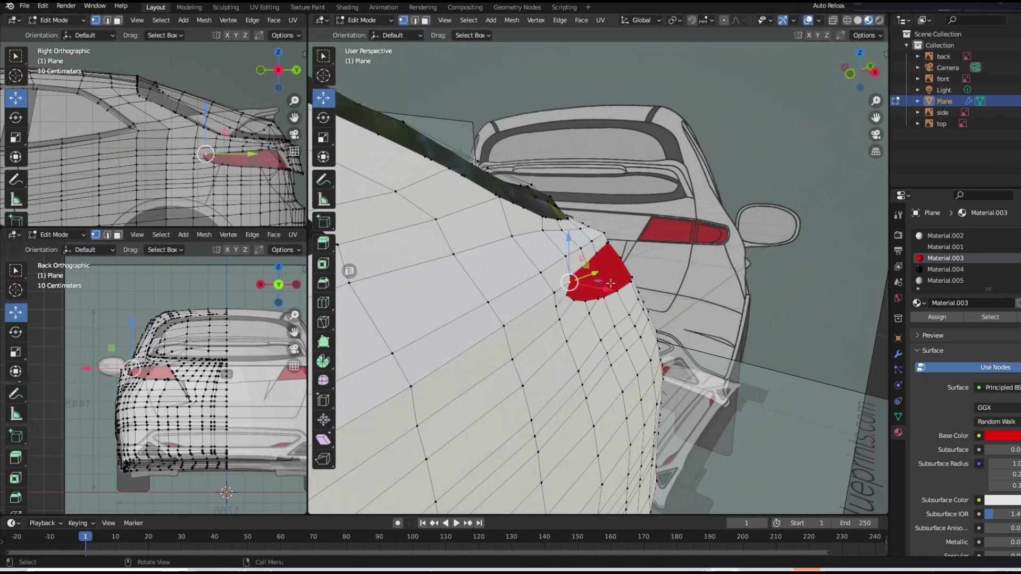
drag(590, 273, 583, 274)
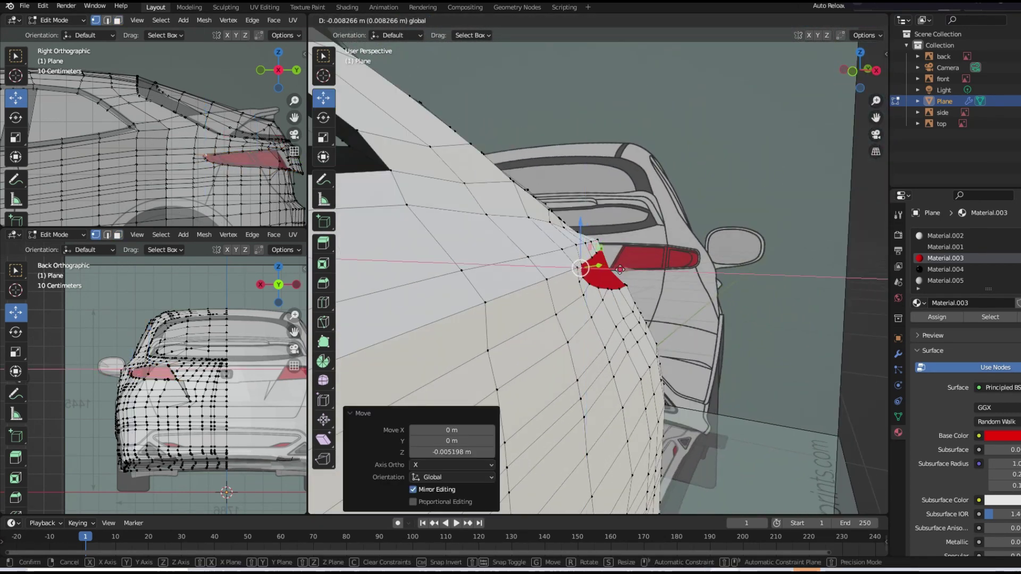
mouse_move(481, 277)
middle_down()
mouse_move(512, 240)
mouse_move(643, 267)
middle_up()
click(513, 238)
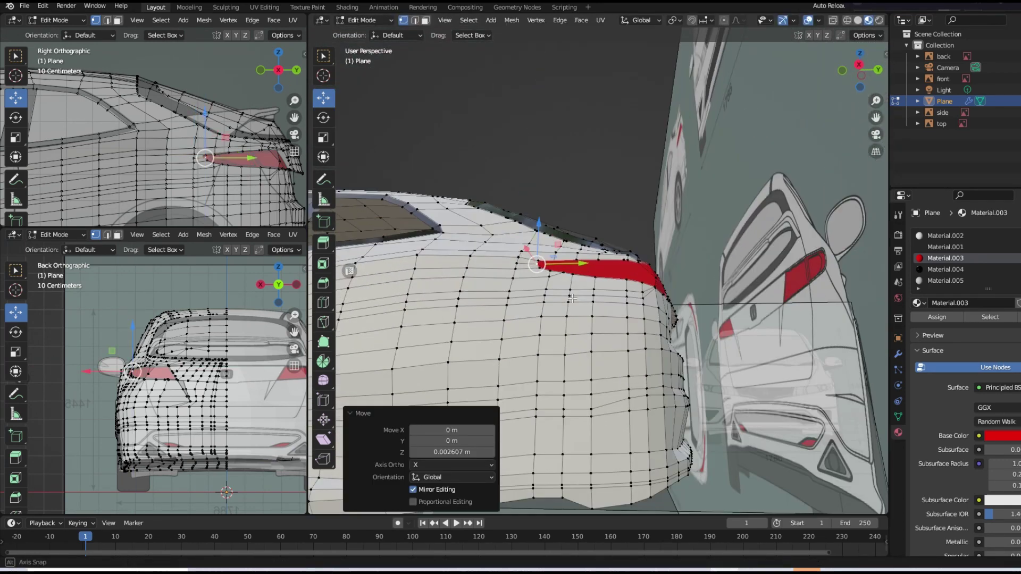
key(g)
key(z)
click(643, 263)
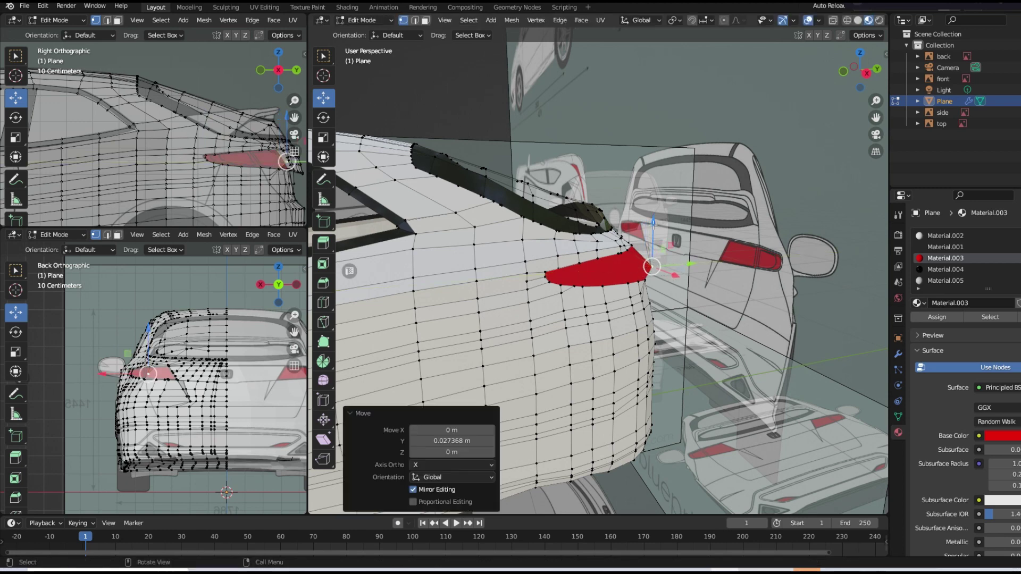
middle_drag(642, 263, 587, 307)
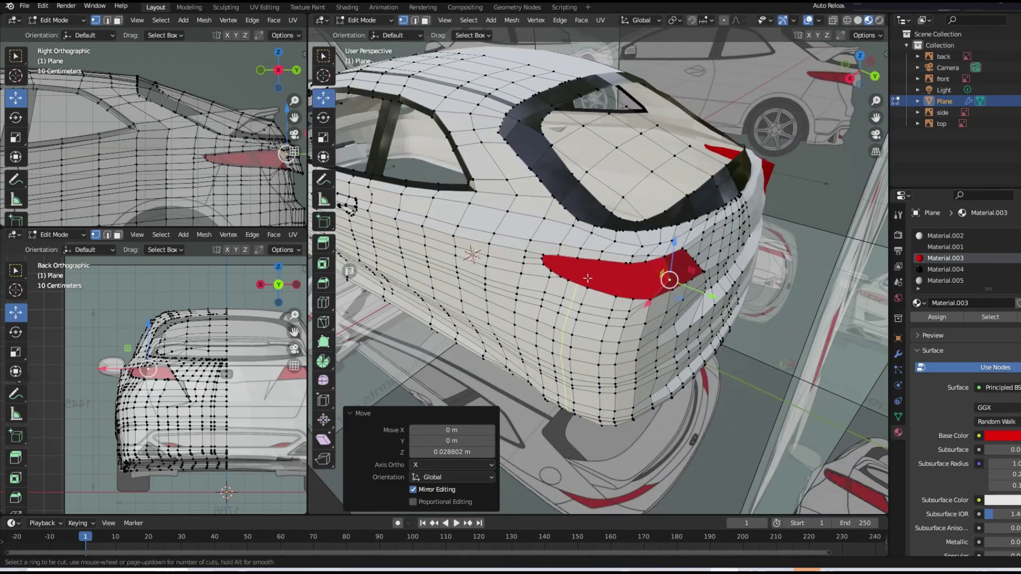
- Add an edge loop through the tail light and lower its corner vertex
drag(587, 278, 590, 278)
middle_drag(590, 278, 711, 277)
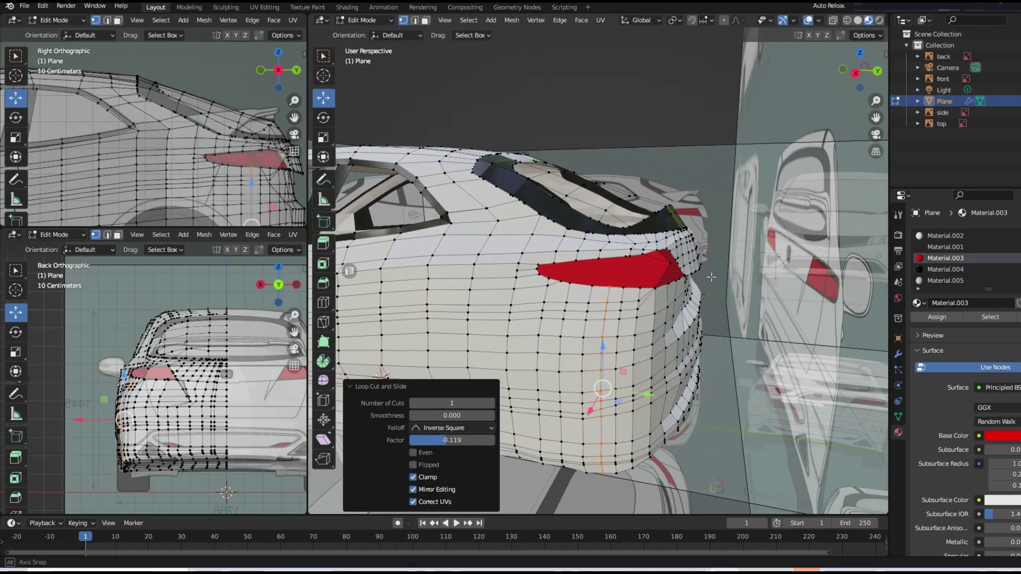
click(681, 265)
mouse_move(681, 264)
middle_down()
mouse_move(734, 248)
mouse_move(663, 261)
mouse_move(686, 282)
mouse_move(615, 383)
middle_up()
click(642, 232)
mouse_move(645, 314)
middle_down()
mouse_move(577, 319)
mouse_move(655, 305)
mouse_move(617, 346)
mouse_move(584, 340)
middle_up()
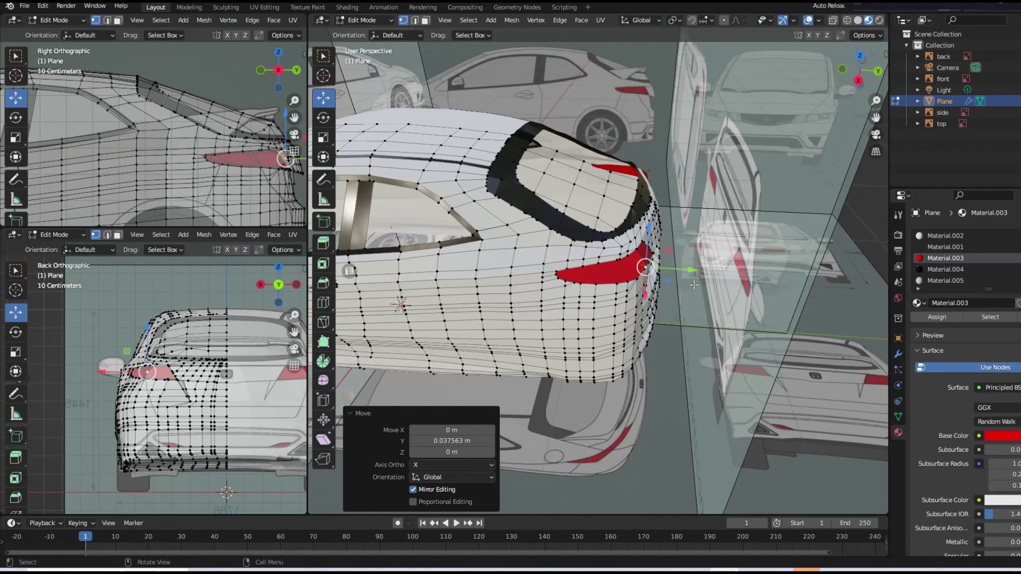
- Shift tail-light vertices along X and Z, then apply the LBS Base Material
click(329, 323)
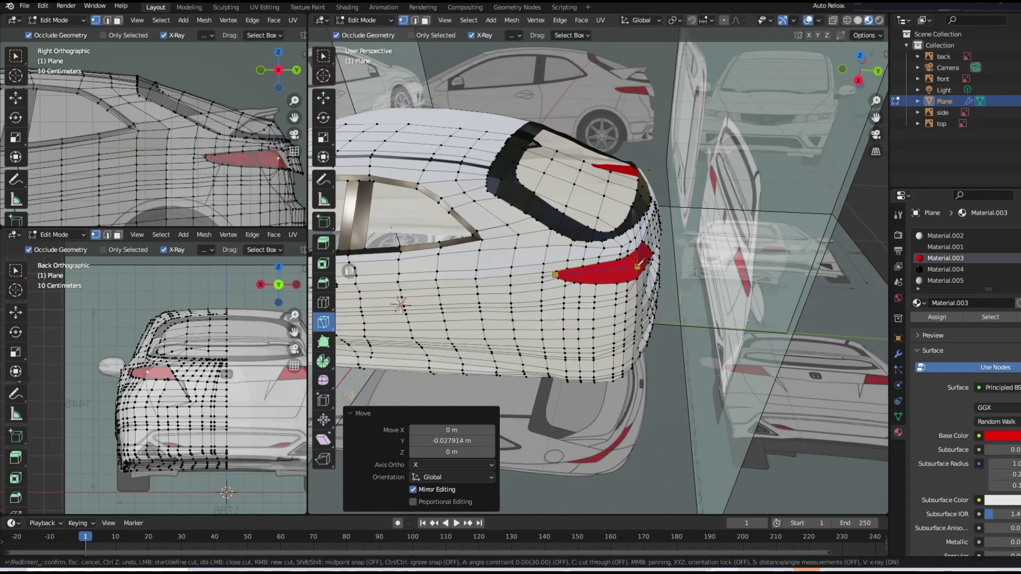
click(323, 98)
mouse_move(380, 114)
middle_down()
mouse_move(611, 266)
mouse_move(597, 340)
mouse_move(598, 240)
mouse_move(739, 223)
middle_up()
key(g)
click(645, 274)
key(g)
click(597, 340)
key(g)
key(z)
click(665, 234)
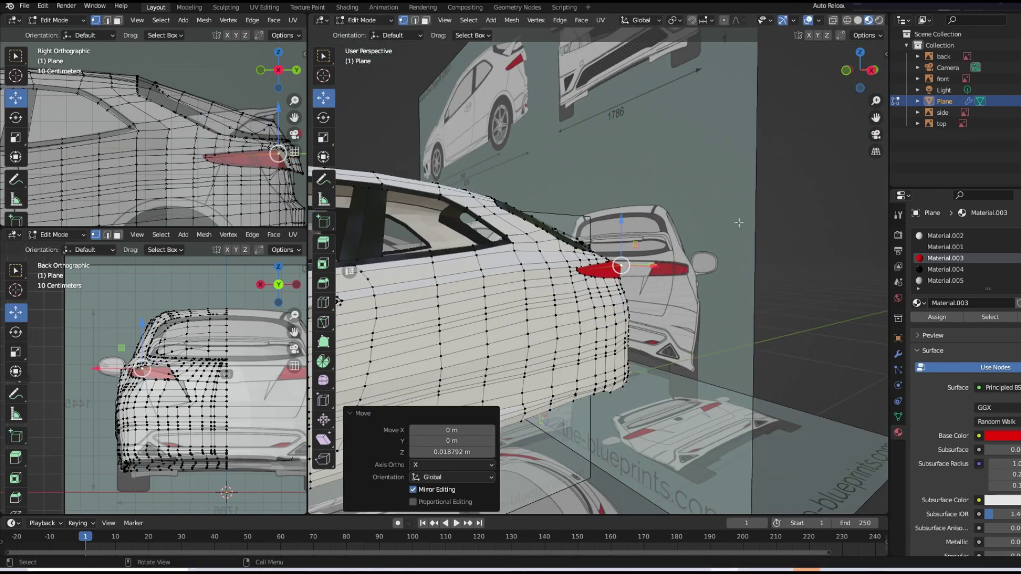
mouse_move(730, 282)
middle_down()
mouse_move(655, 271)
mouse_move(864, 282)
mouse_move(799, 261)
mouse_move(665, 276)
middle_up()
click(364, 20)
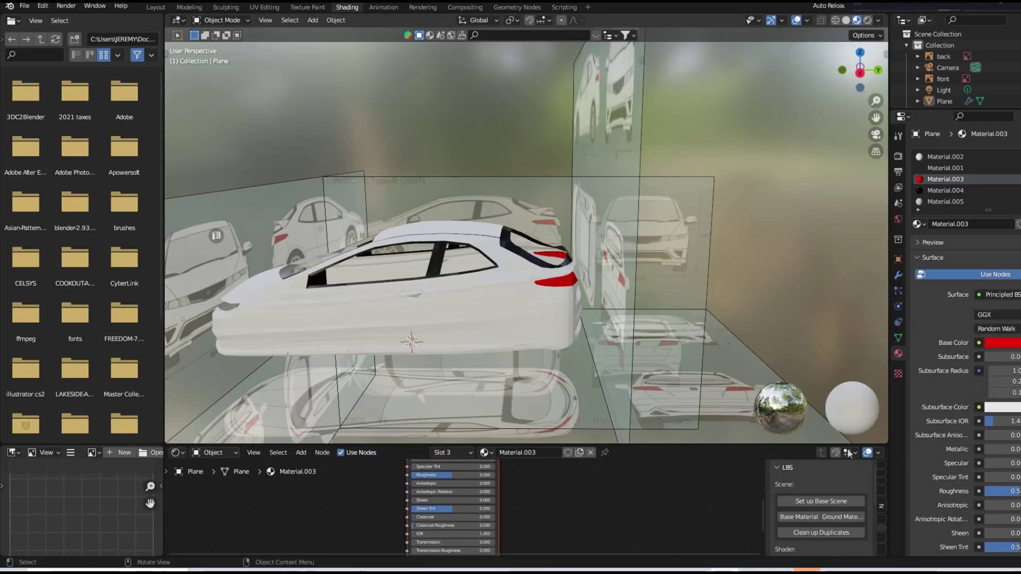
click(798, 517)
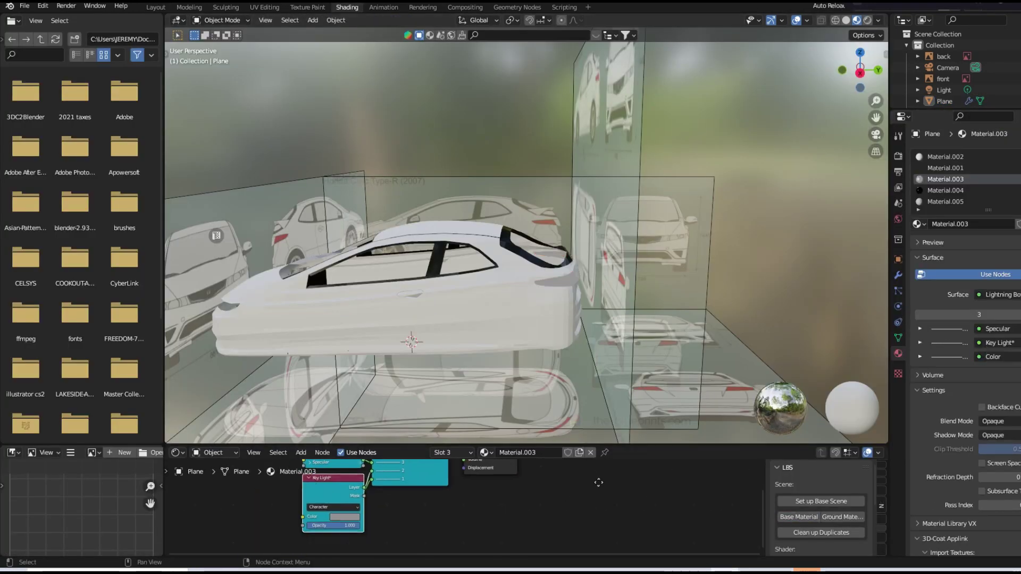
- Duplicate the Key Light colour node, place it to the left and set its colour
click(345, 517)
middle_drag(372, 404, 448, 352)
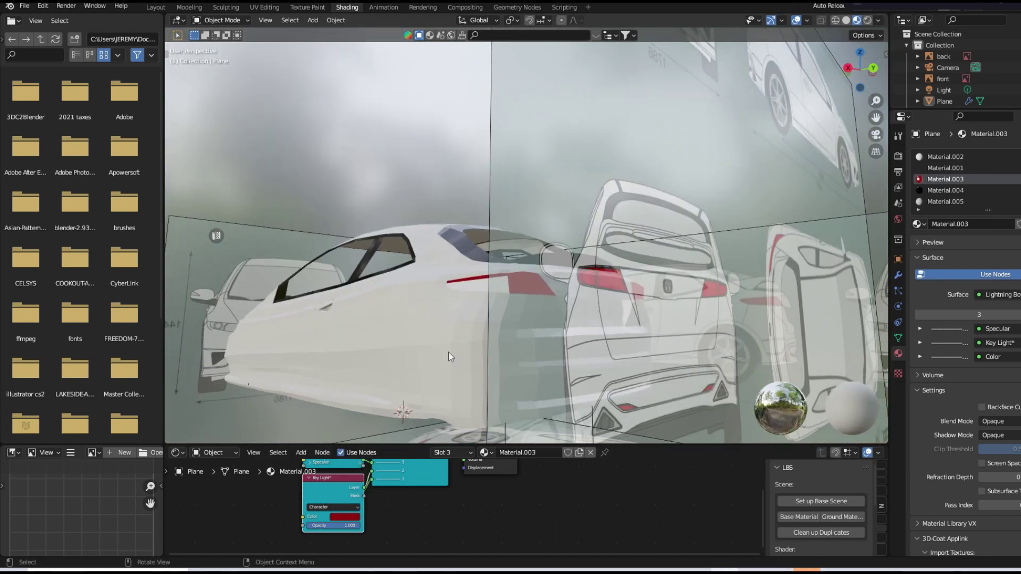
key(shift+d)
click(236, 463)
click(269, 499)
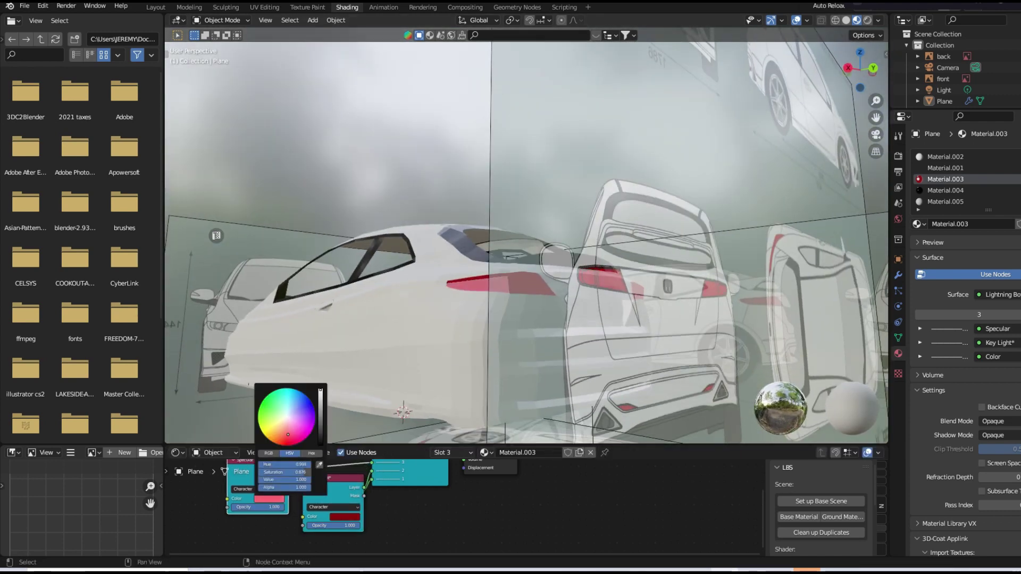
mouse_move(417, 365)
middle_down()
mouse_move(401, 386)
mouse_move(405, 333)
middle_up()
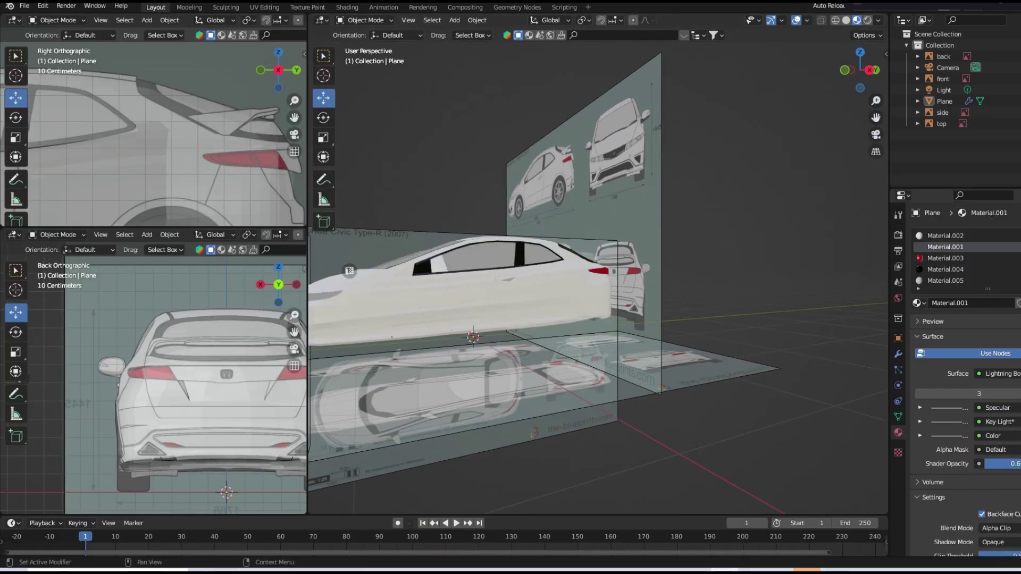
- Inspect the car's rear, then save the project as akira civic.blend
mouse_move(516, 268)
middle_down()
mouse_move(524, 238)
mouse_move(467, 200)
mouse_move(546, 346)
middle_up()
scroll(523, 237, up, 5)
scroll(467, 200, down, 5)
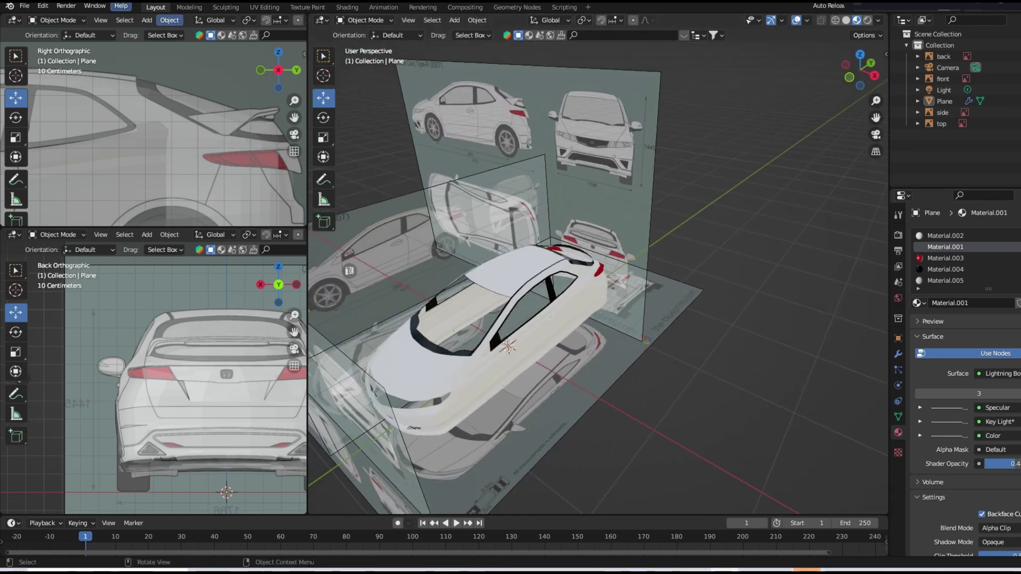
click(24, 5)
click(52, 77)
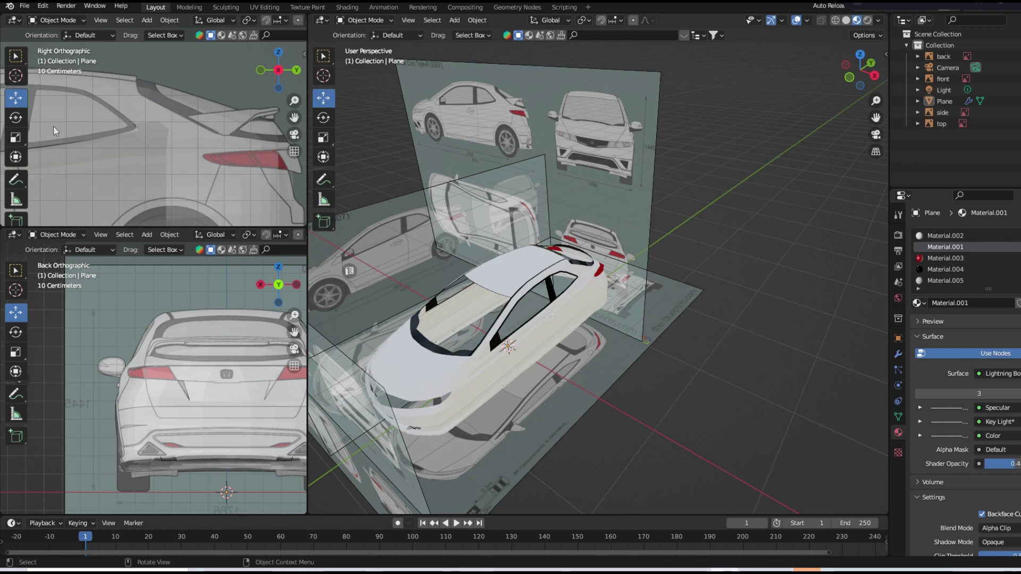
middle_drag(553, 301, 474, 294)
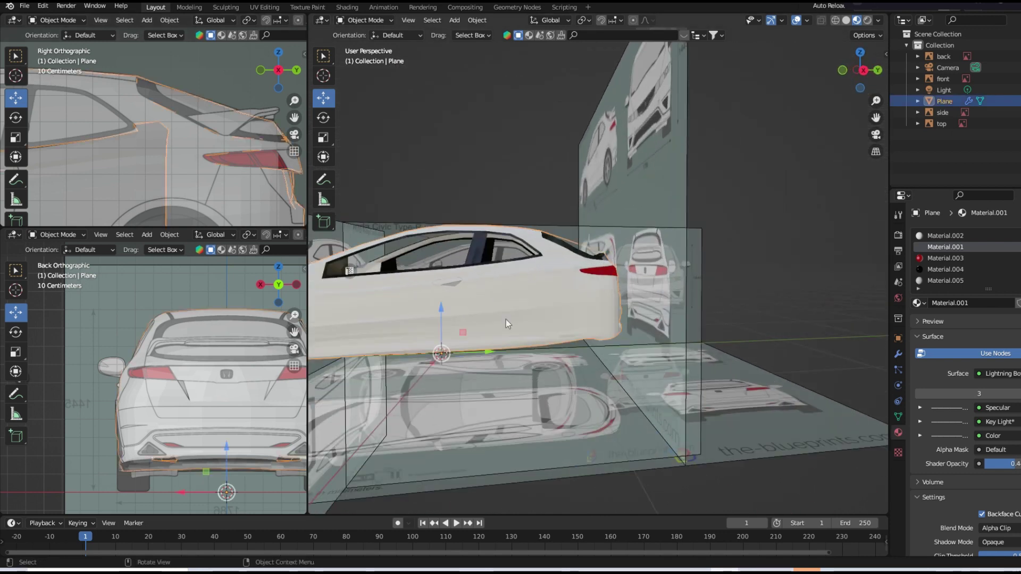
- Add a Smooth modifier to the car body and shade it smooth
click(898, 354)
click(954, 234)
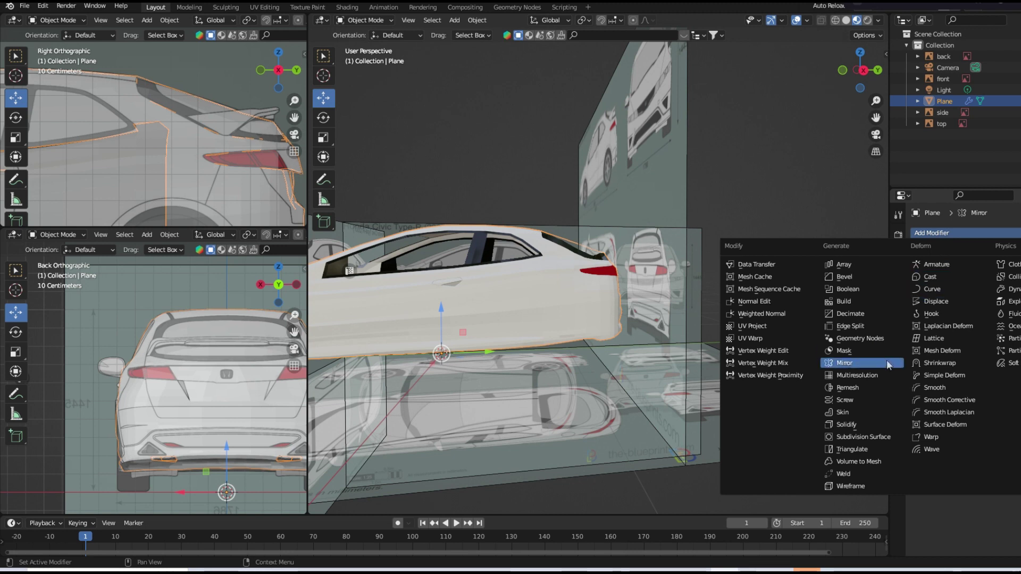
click(937, 388)
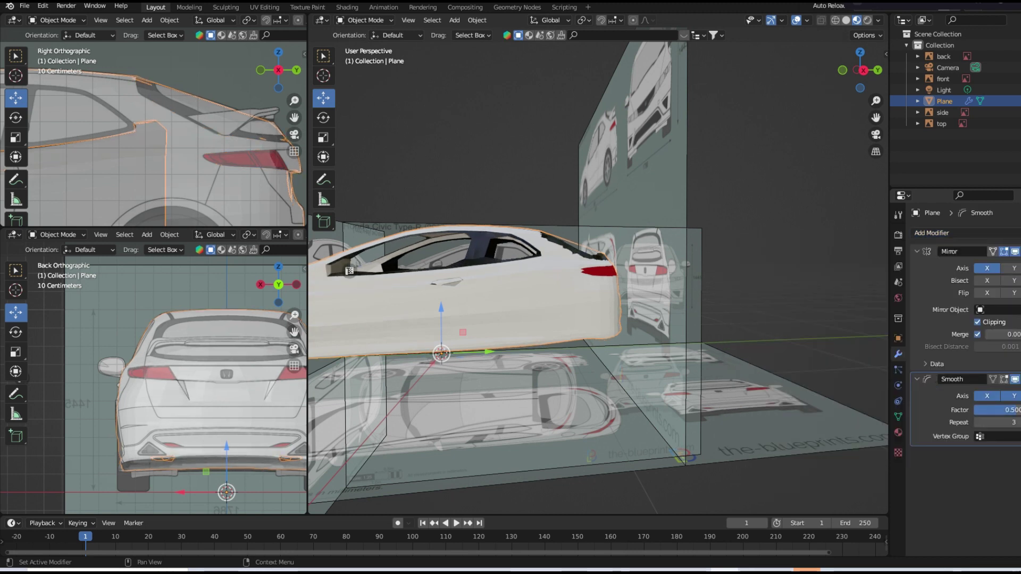
right_click(492, 255)
click(495, 258)
- Enable Auto Smooth at 60° in the body's normals and review the softened shell
click(898, 417)
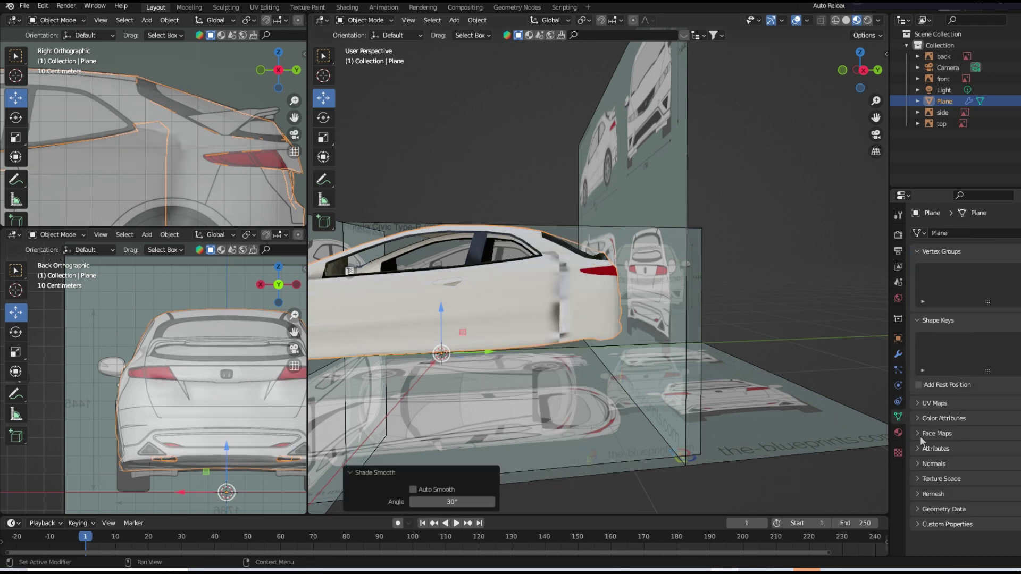
click(931, 463)
click(977, 480)
mouse_move(531, 276)
middle_down()
mouse_move(577, 263)
mouse_move(595, 229)
middle_up()
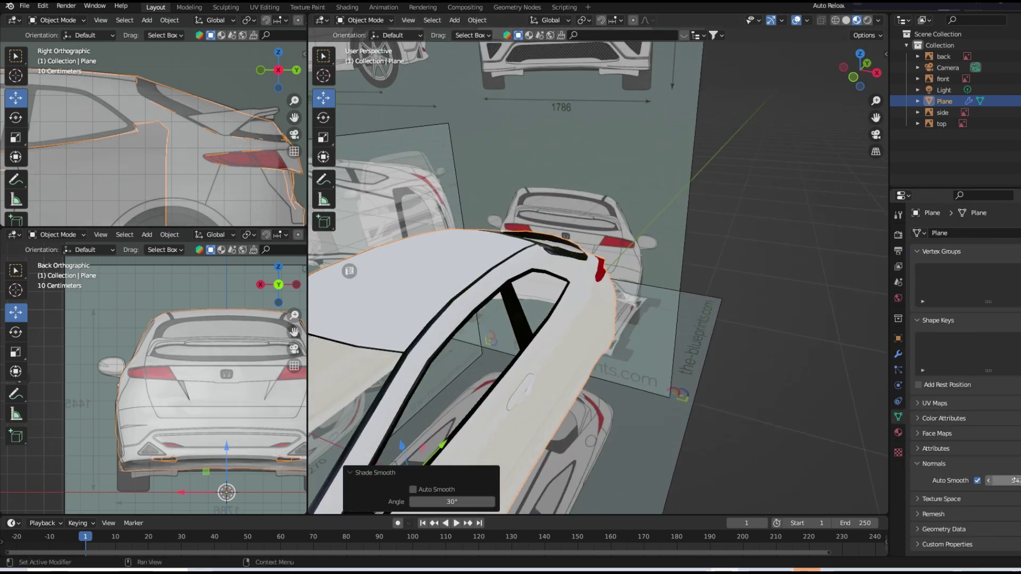
scroll(569, 327, down, 4)
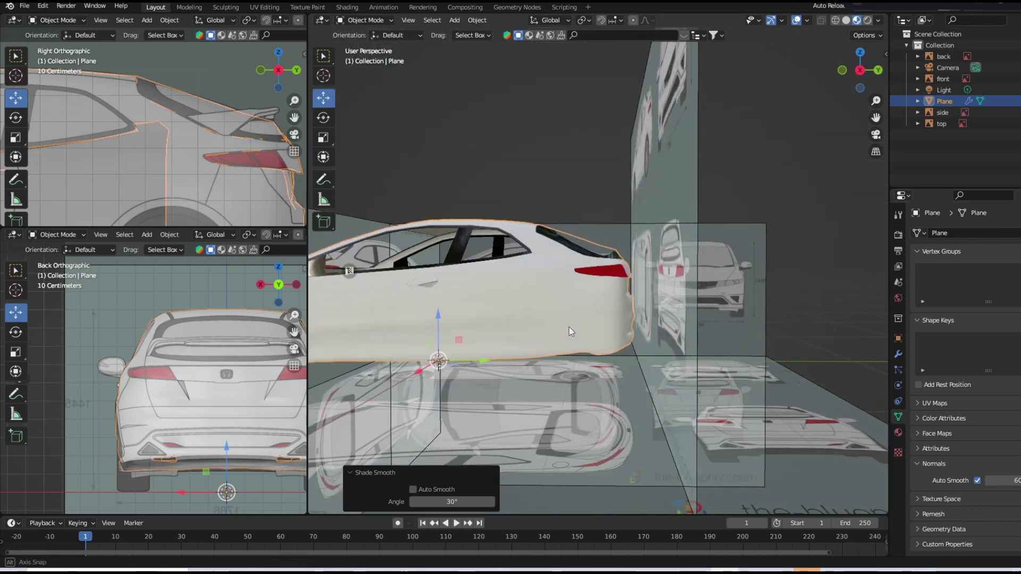
mouse_move(568, 327)
middle_down()
mouse_move(488, 339)
mouse_move(493, 378)
mouse_move(438, 335)
mouse_move(450, 337)
middle_up()
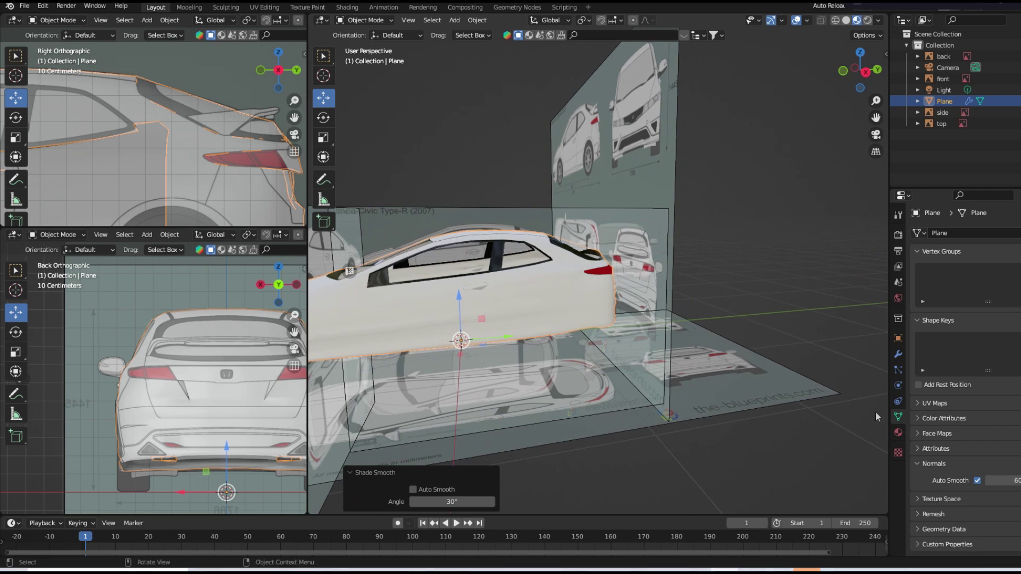
click(898, 432)
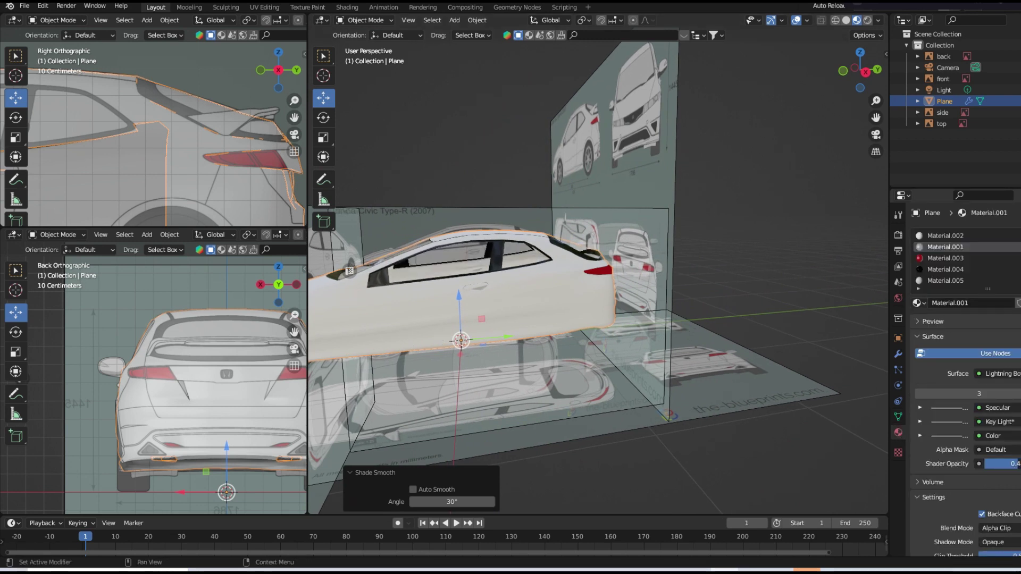
- Set the toon shader's opacity to 0.4
mouse_move(489, 229)
middle_down()
mouse_move(545, 221)
mouse_move(645, 247)
middle_up()
scroll(545, 221, up, 3)
drag(1012, 469, 1018, 469)
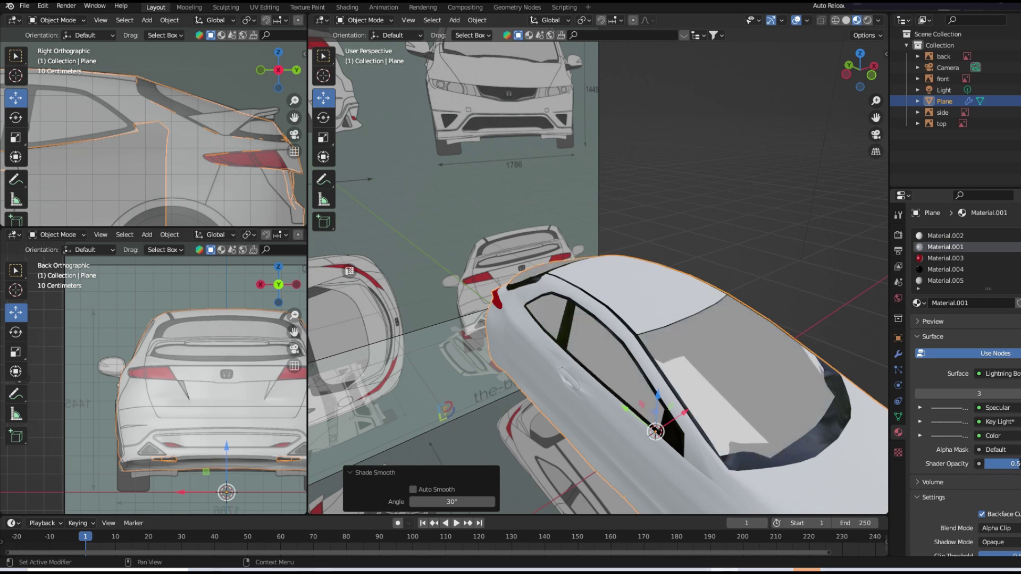
drag(1013, 463, 1007, 464)
scroll(770, 353, down, 4)
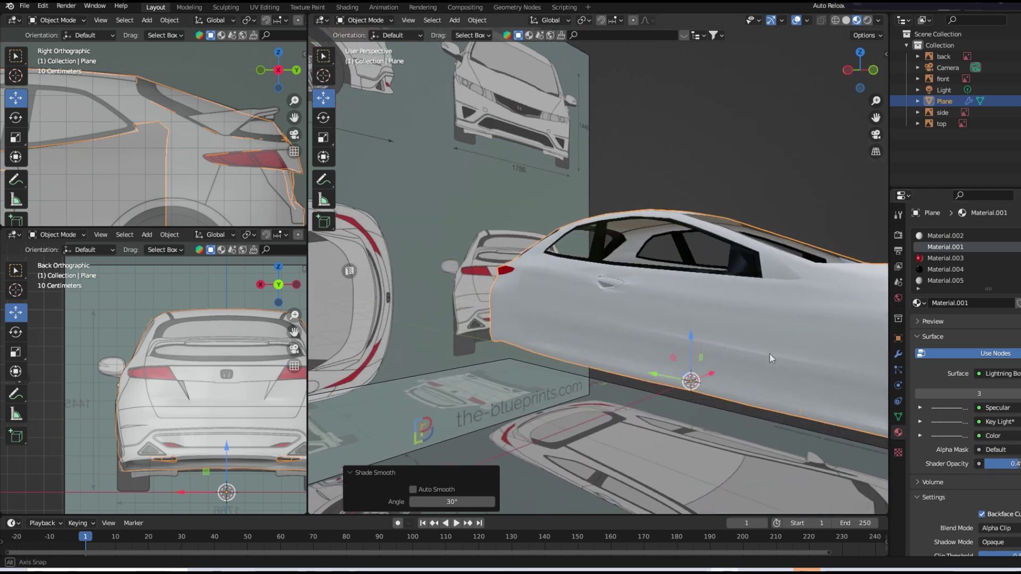
mouse_move(770, 353)
middle_down()
mouse_move(663, 353)
mouse_move(635, 366)
mouse_move(597, 322)
mouse_move(551, 338)
mouse_move(537, 308)
mouse_move(544, 337)
middle_up()
- Pick a brighter teal for Color 1 and expand the Specular settings
click(919, 435)
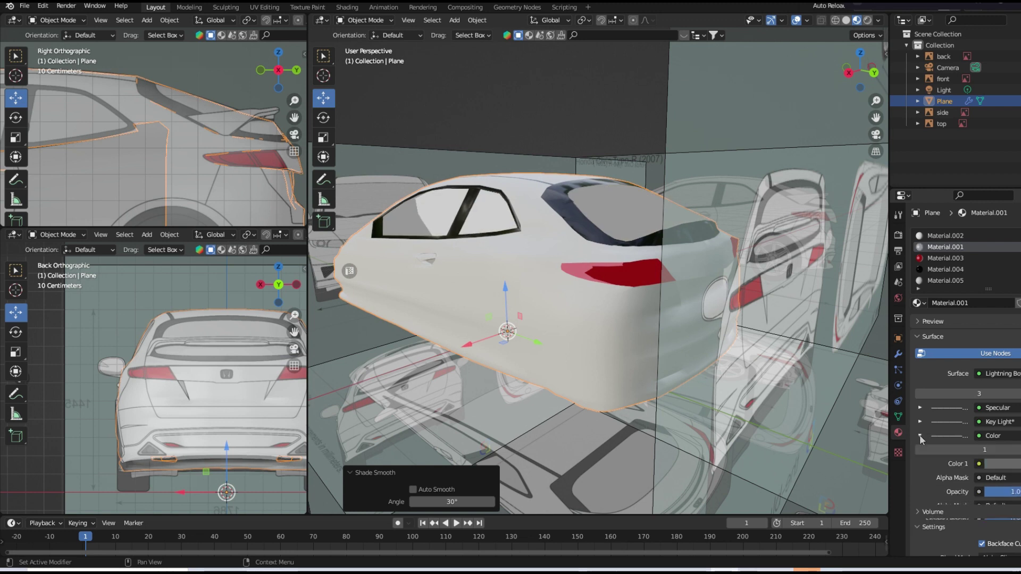
click(1002, 464)
scroll(1015, 341, up, 5)
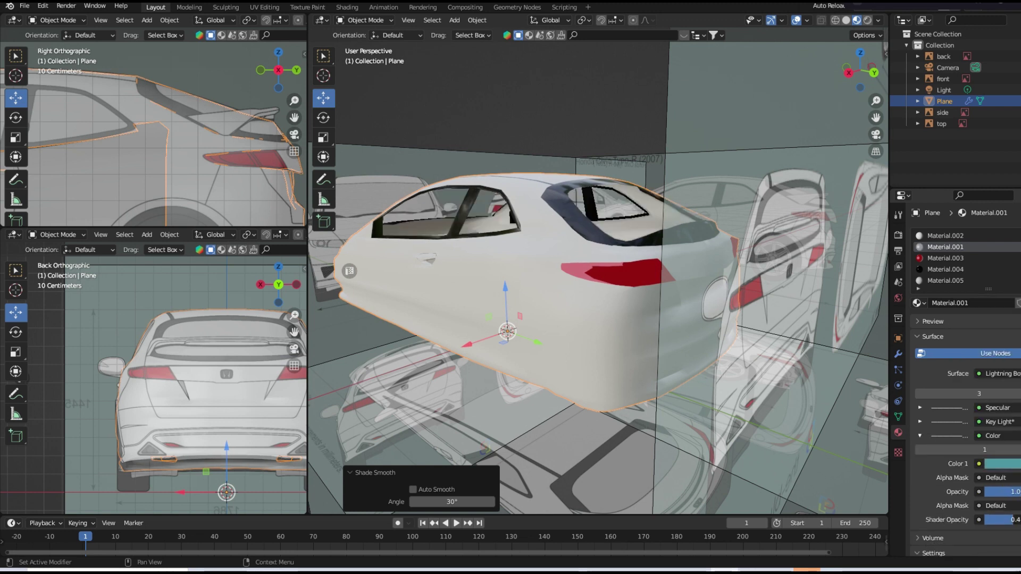
click(920, 408)
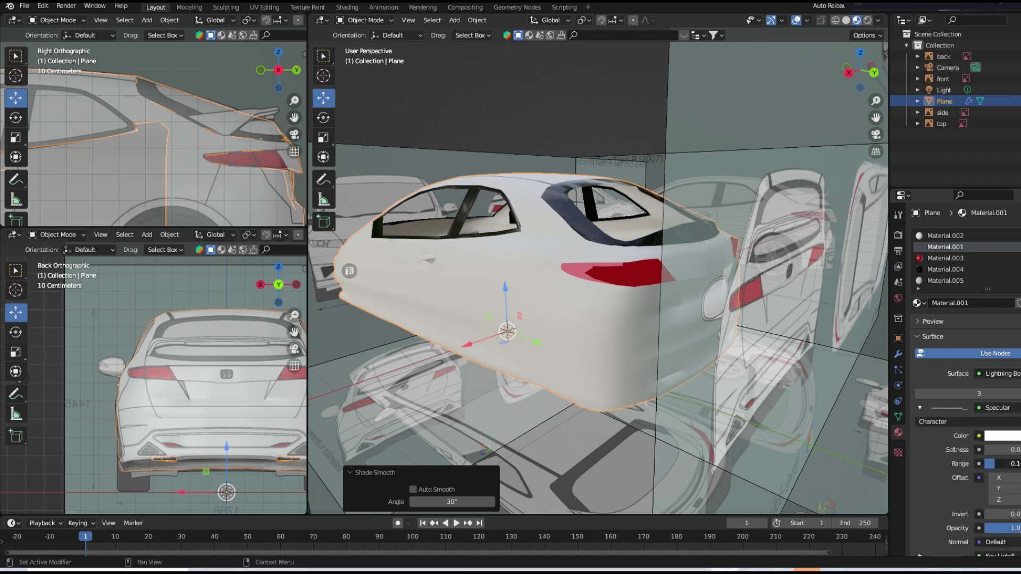
- Orbit to a side-on angle and snap to the right orthographic view
middle_drag(547, 338, 801, 402)
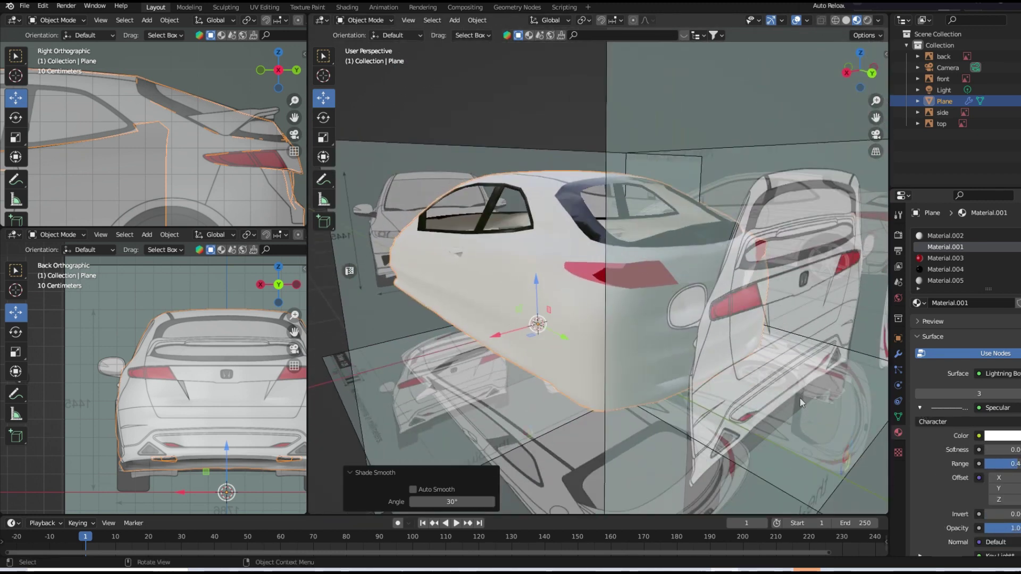
middle_drag(560, 212, 534, 245)
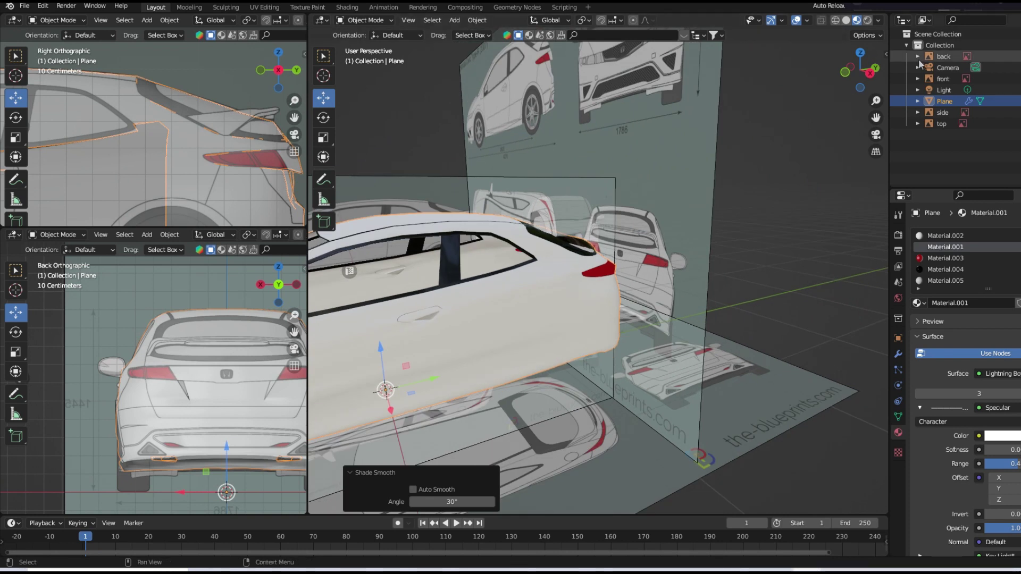
mouse_move(541, 312)
middle_down()
mouse_move(499, 302)
mouse_move(492, 311)
middle_up()
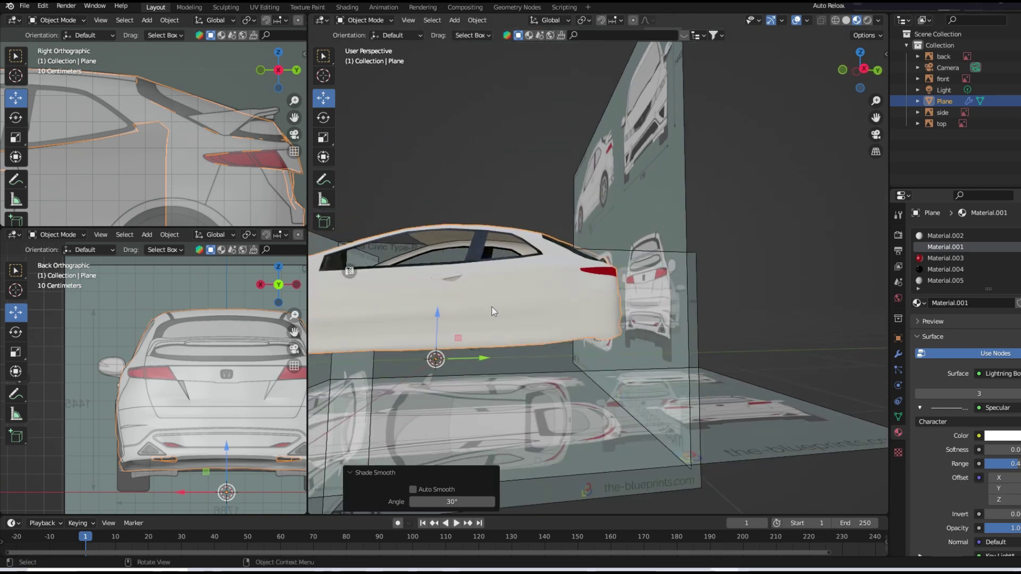
key(KP_3)
- Show the car in wireframe and add a smooth-shaded cylinder
click(833, 21)
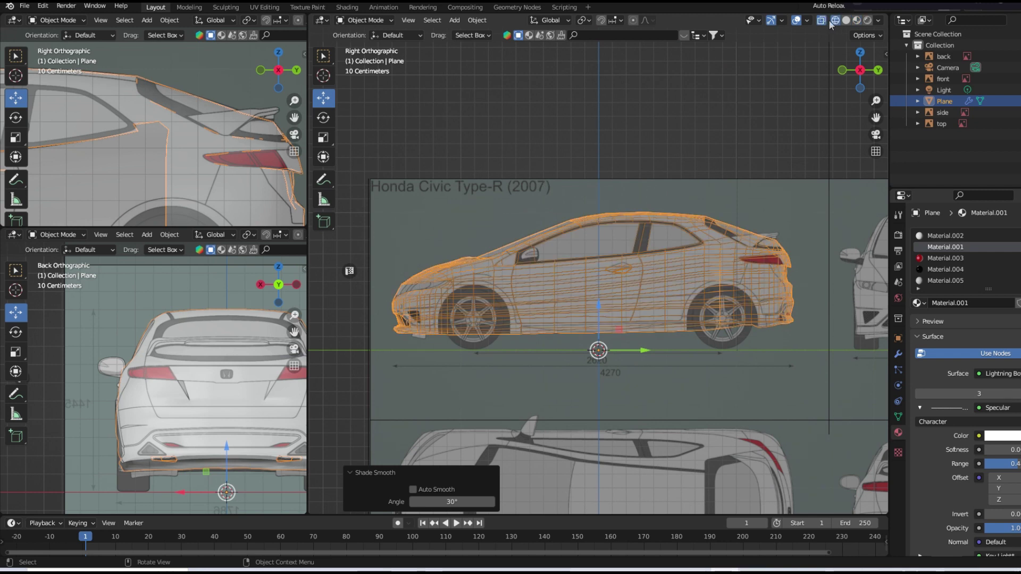
click(454, 20)
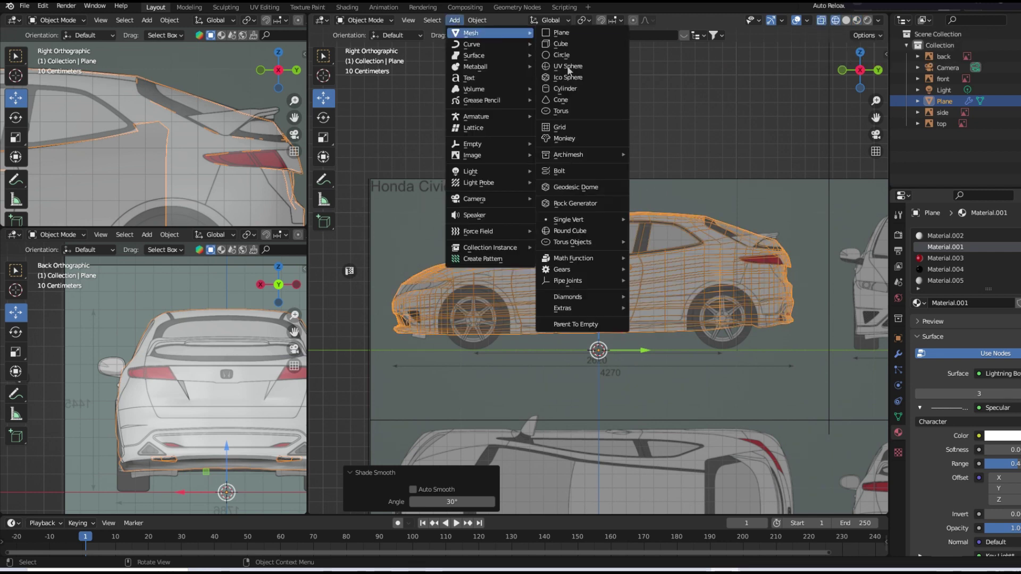
click(585, 109)
key(shift+z)
middle_drag(605, 125, 667, 295)
right_click(667, 295)
click(667, 295)
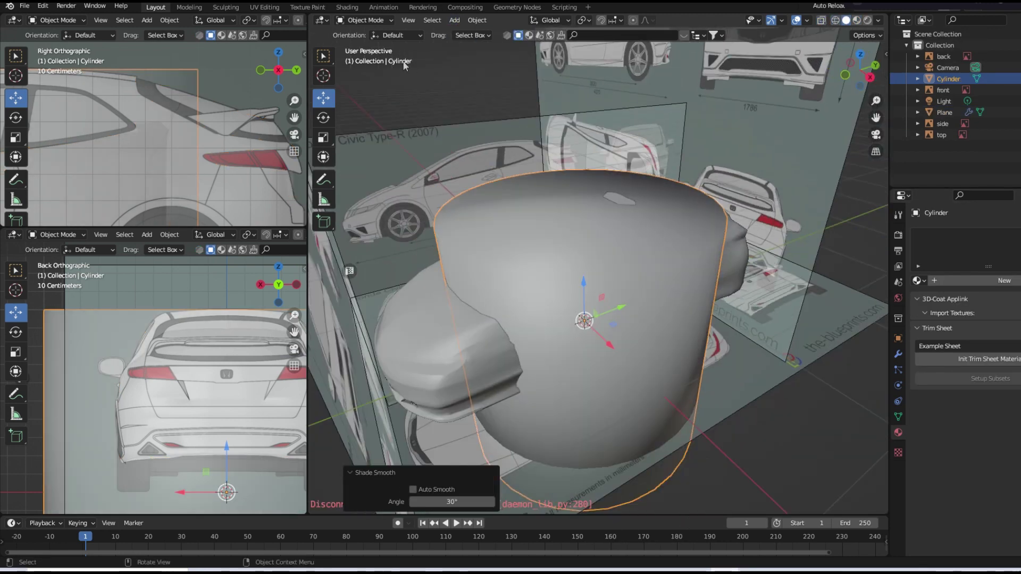
- Rotate the cylinder 90° on Y and shrink it toward wheel size
click(898, 339)
drag(994, 315, 1010, 315)
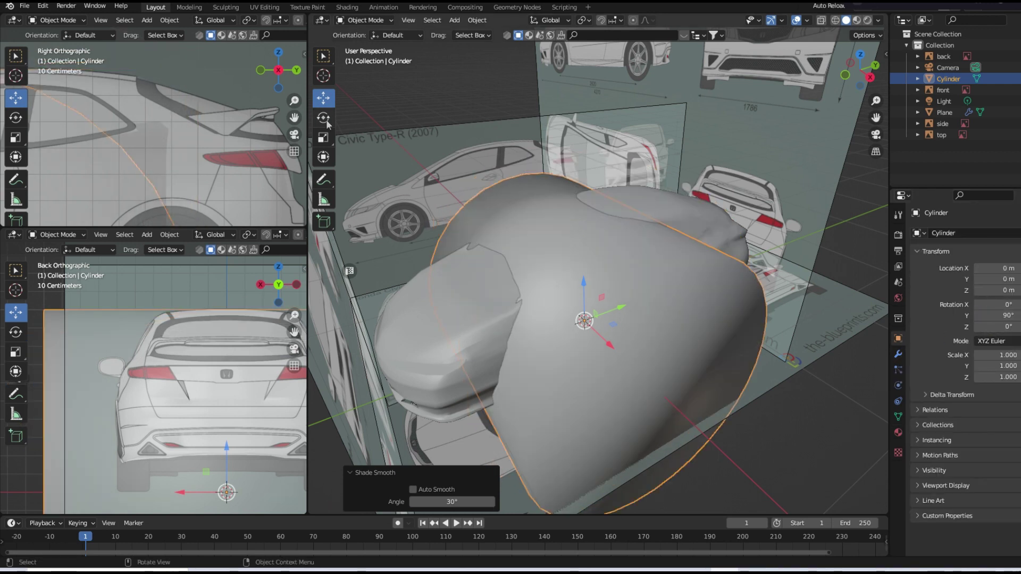
key(KP_3)
key(shift+space)
key(s)
drag(647, 261, 621, 331)
key(KP_5)
- Move the cylinder along X toward the rear wheel
key(shift+space)
key(g)
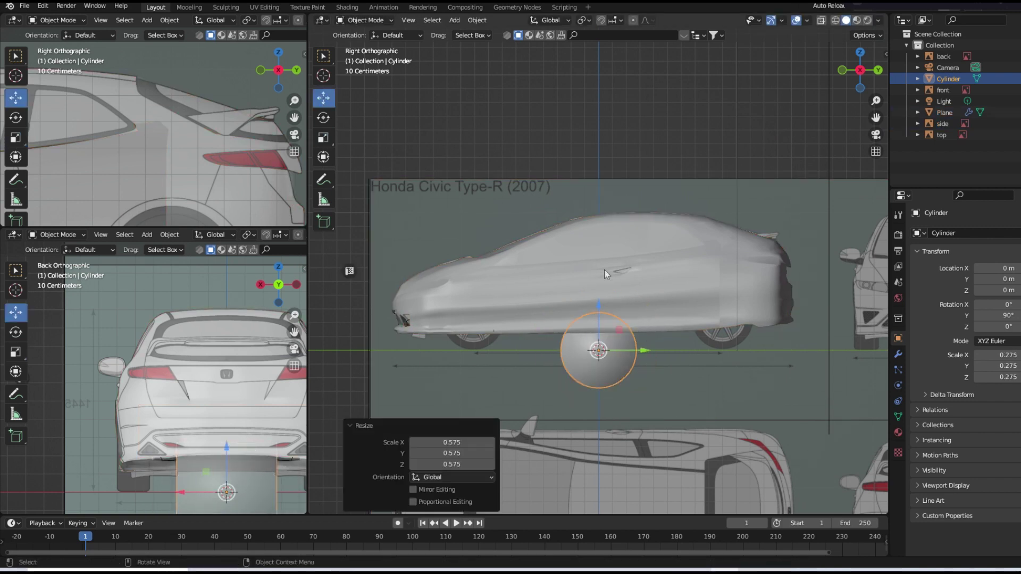
middle_drag(604, 270, 620, 322)
mouse_move(620, 322)
mouse_down()
mouse_move(704, 358)
mouse_move(722, 276)
mouse_up()
key(KP_3)
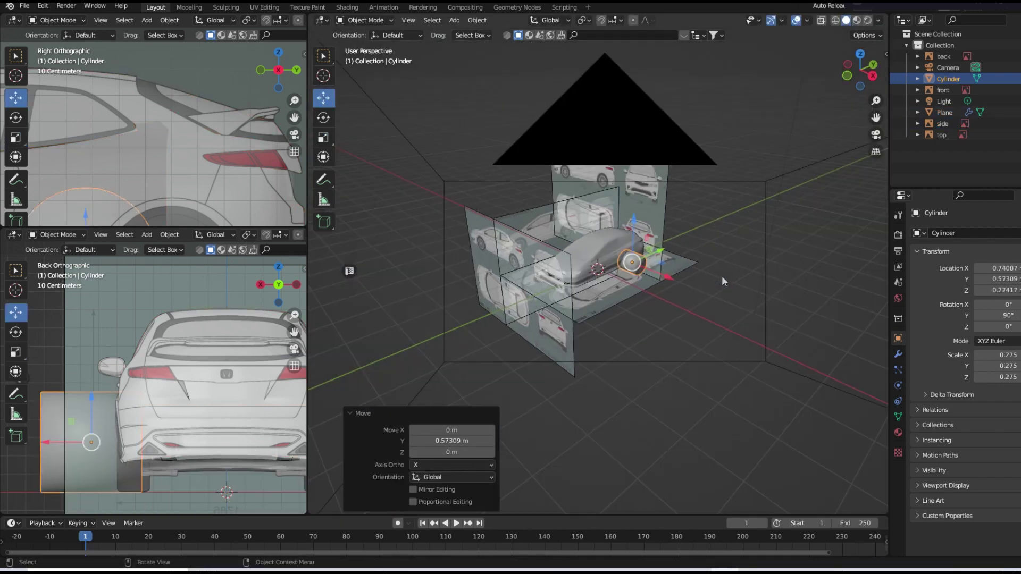
click(722, 275)
- Fine-tune the cylinder to 0.262 scale, centred on the rear wheel beside the body
key(shift+z)
click(716, 345)
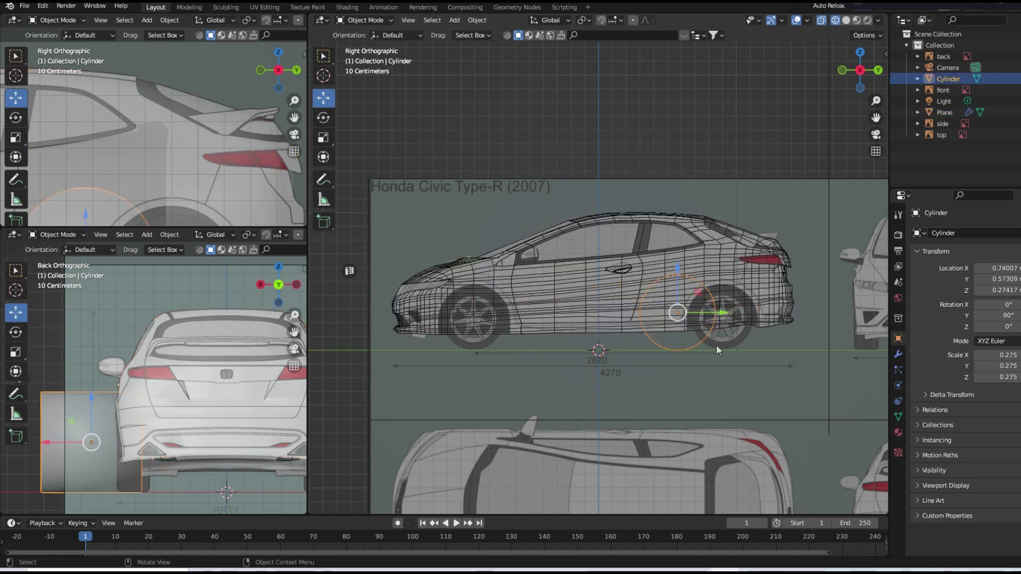
drag(723, 312, 771, 314)
key(s)
click(765, 311)
drag(724, 269, 723, 279)
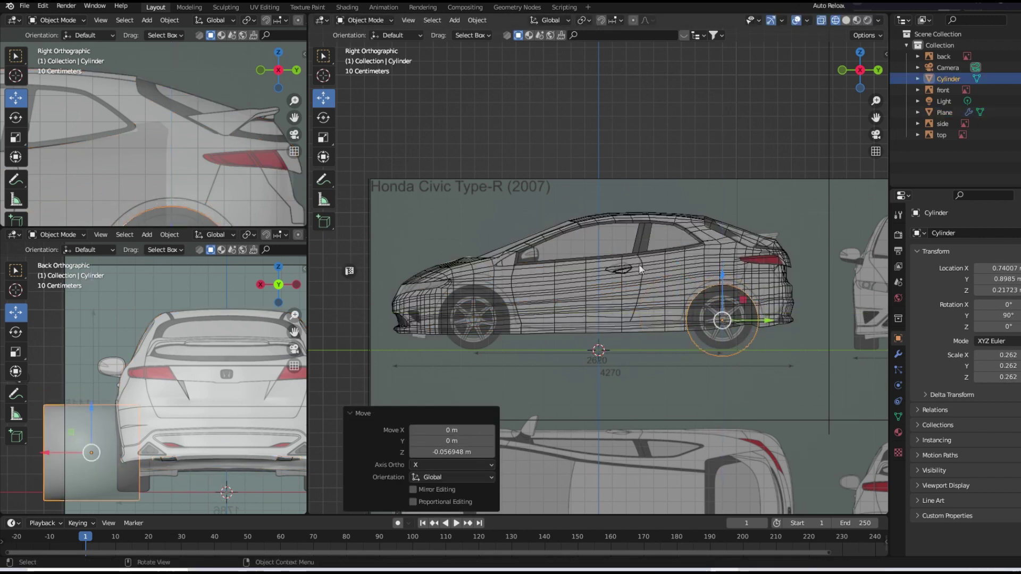
middle_drag(724, 280, 764, 315)
drag(764, 315, 708, 285)
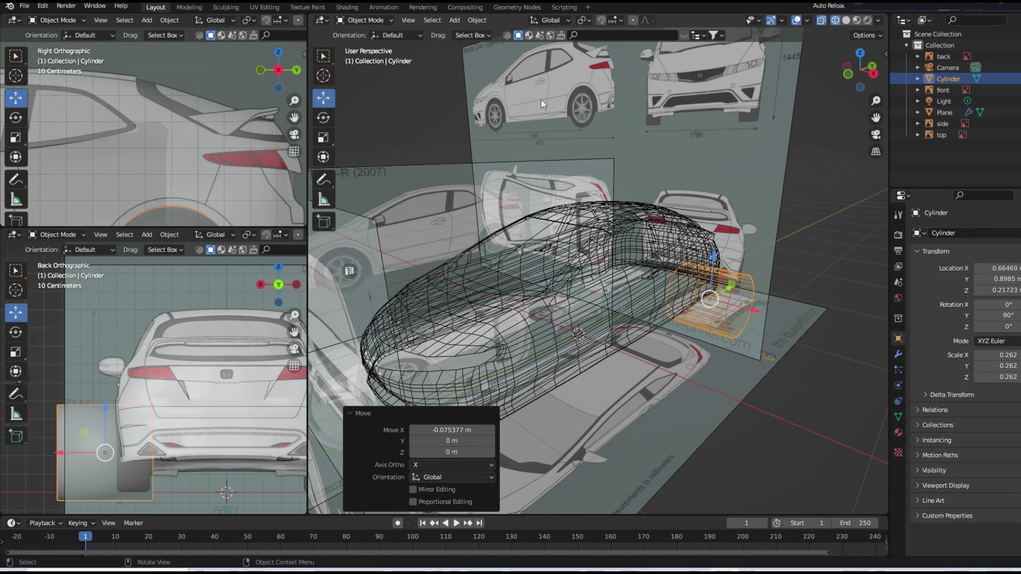
click(707, 276)
- Test a Boolean cut from Cylinder on the car body, then remove that modifier
click(898, 354)
click(931, 233)
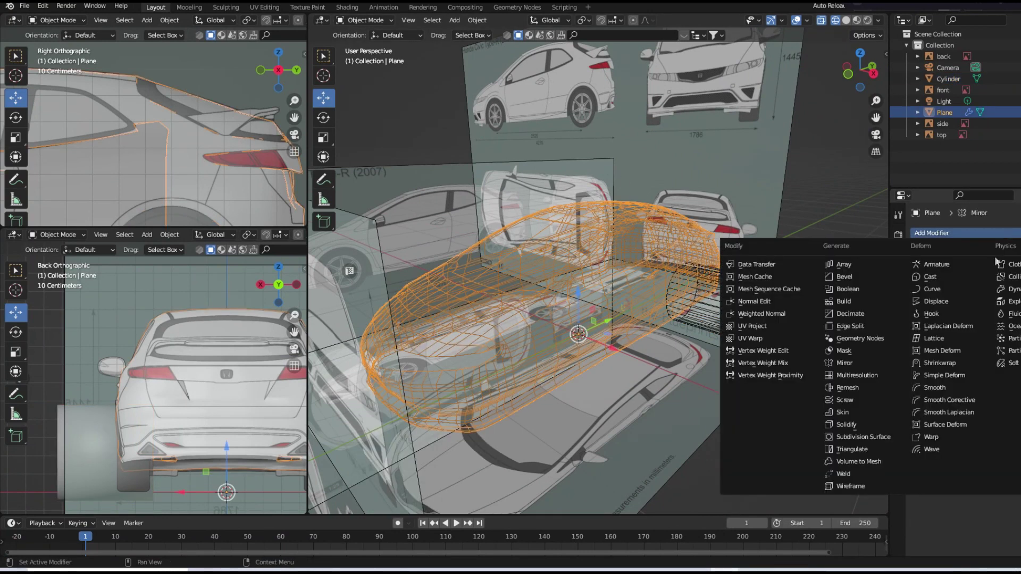
click(837, 300)
click(857, 19)
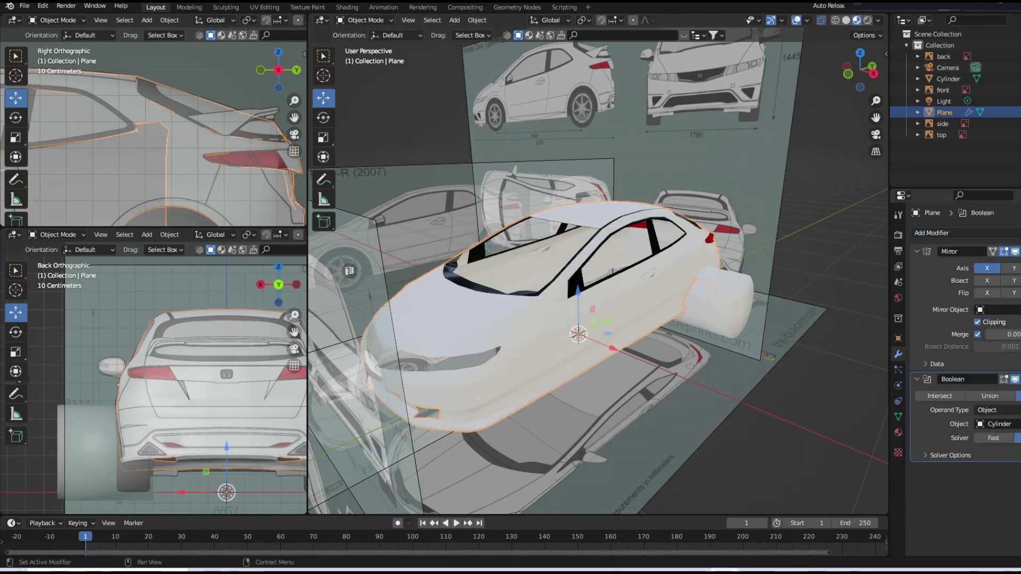
click(685, 298)
key(h)
mouse_move(685, 297)
middle_down()
mouse_move(671, 279)
mouse_move(695, 304)
middle_up()
key(alt+h)
click(612, 297)
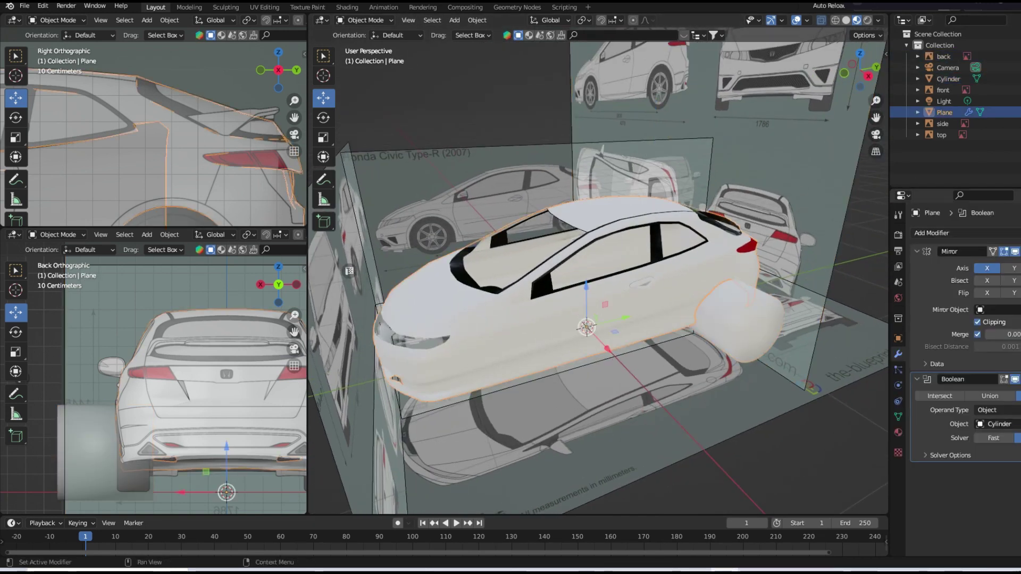
click(1014, 380)
click(760, 327)
- Duplicate the rear wheel cylinder as Cylinder.001 over the front wheel
key(KP_3)
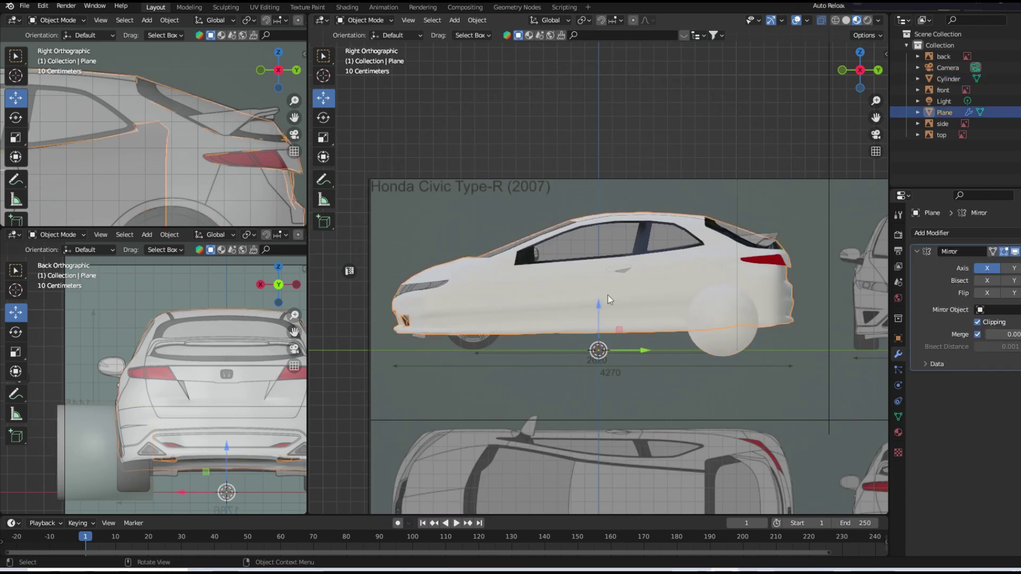
key(shift+z)
click(734, 350)
key(shift+d)
right_click(735, 353)
key(g)
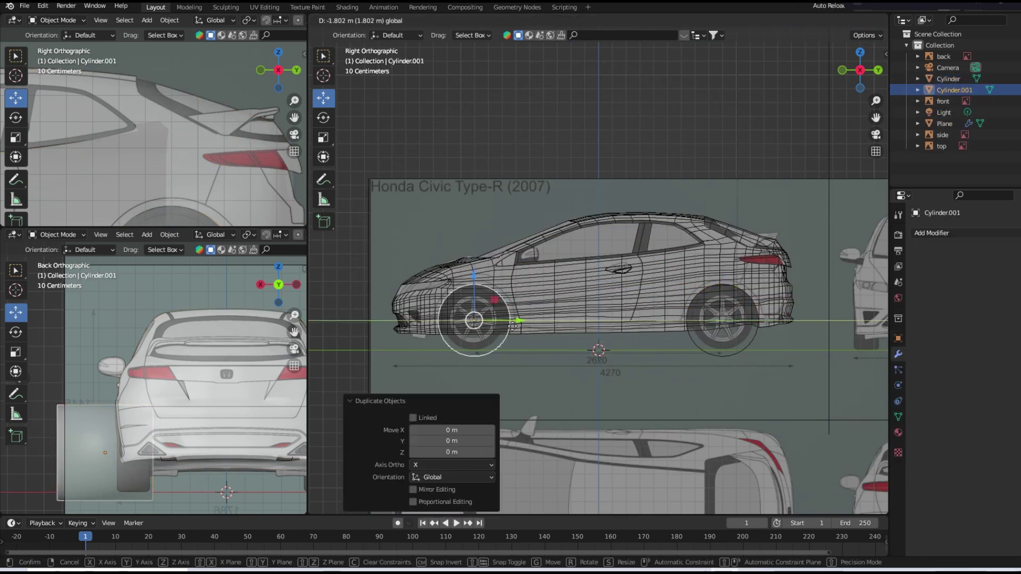
click(596, 348)
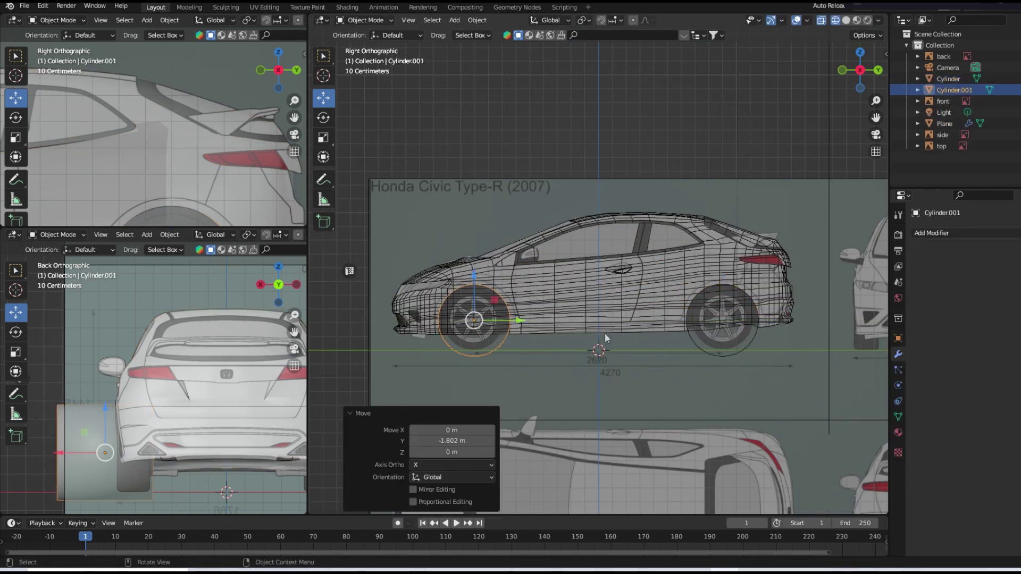
click(857, 21)
drag(859, 69, 872, 59)
- Mirror the rear cylinder, add a Boolean cut using Cylinder, and hide it
click(611, 239)
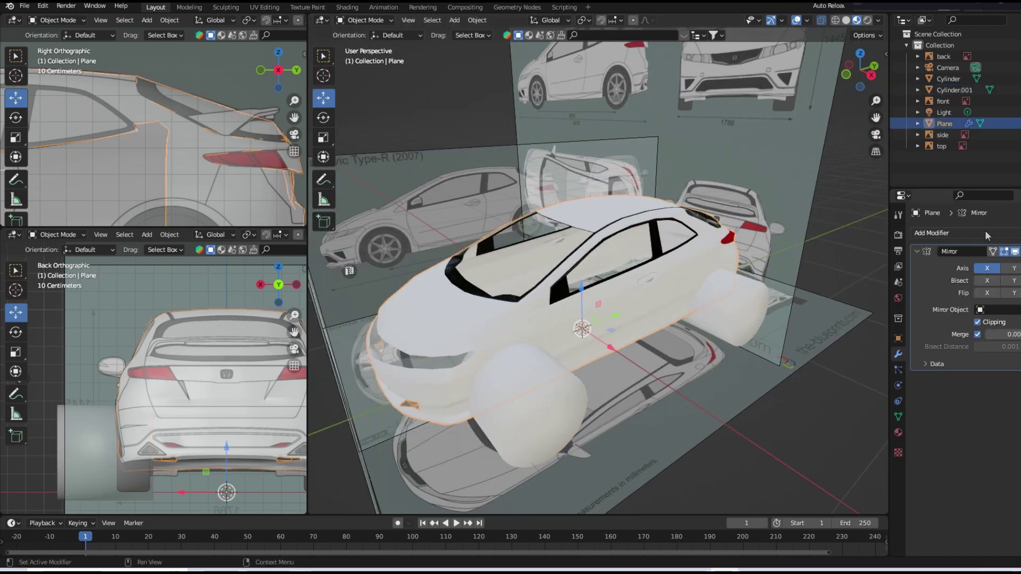
click(737, 303)
click(931, 233)
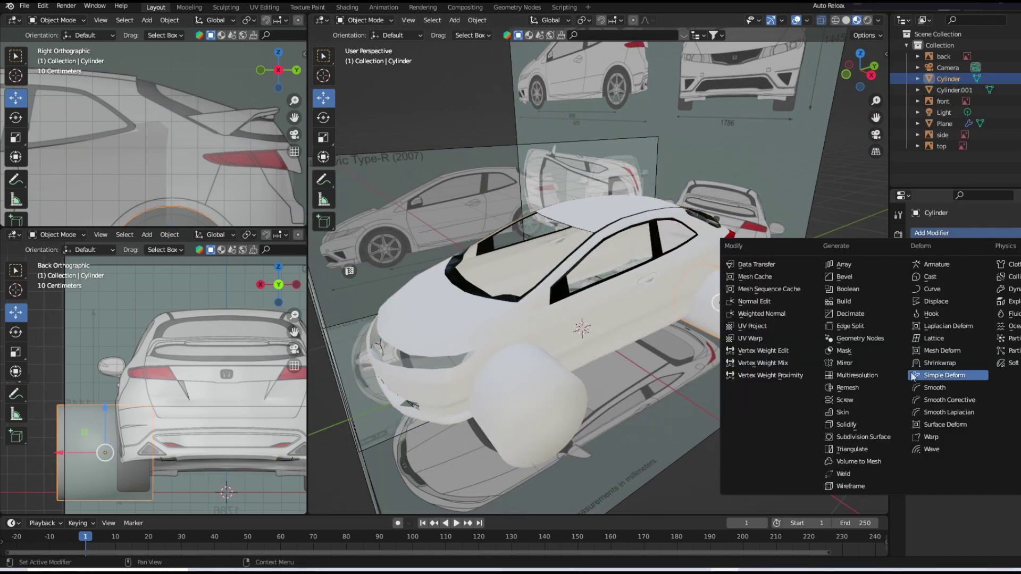
click(941, 364)
click(586, 364)
click(932, 233)
click(843, 314)
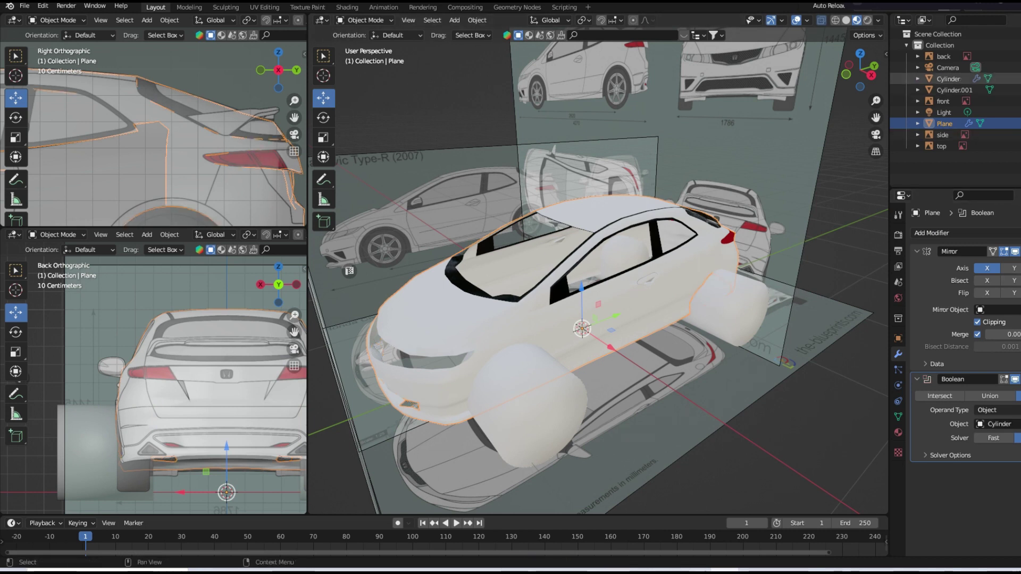
click(1010, 78)
- Add a second Boolean for the front cylinder, mirror it across the body, and hide it
drag(860, 69, 958, 240)
click(957, 233)
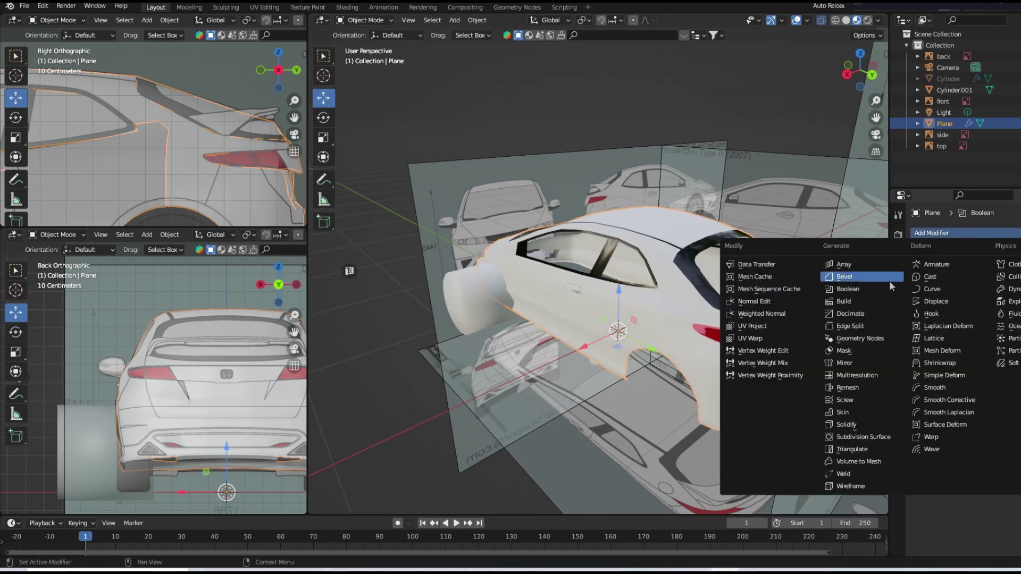
click(887, 281)
click(952, 237)
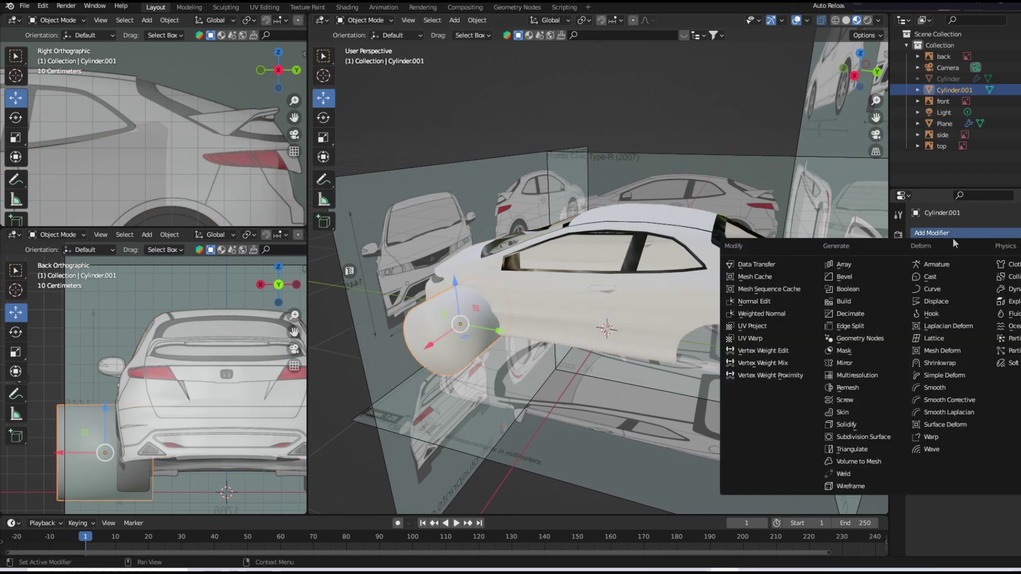
click(843, 384)
click(946, 124)
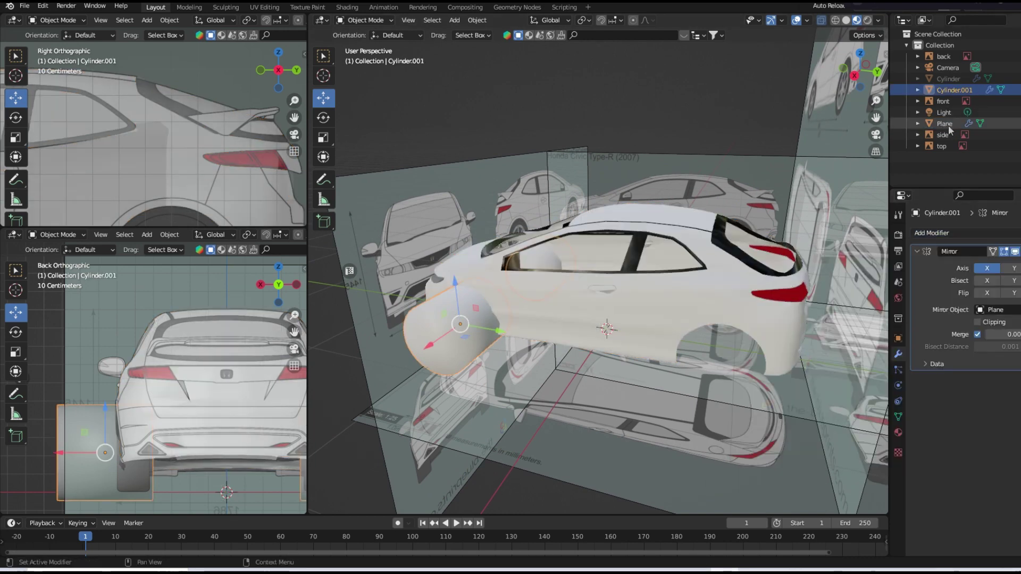
key(h)
- Inspect both wheel-arch cuts from around and in front wireframe view
mouse_move(716, 259)
middle_down()
mouse_move(598, 215)
mouse_move(554, 222)
mouse_move(561, 254)
mouse_move(745, 221)
mouse_move(679, 222)
mouse_move(691, 210)
mouse_move(508, 171)
mouse_move(547, 187)
mouse_move(601, 186)
mouse_move(547, 171)
mouse_move(508, 194)
middle_up()
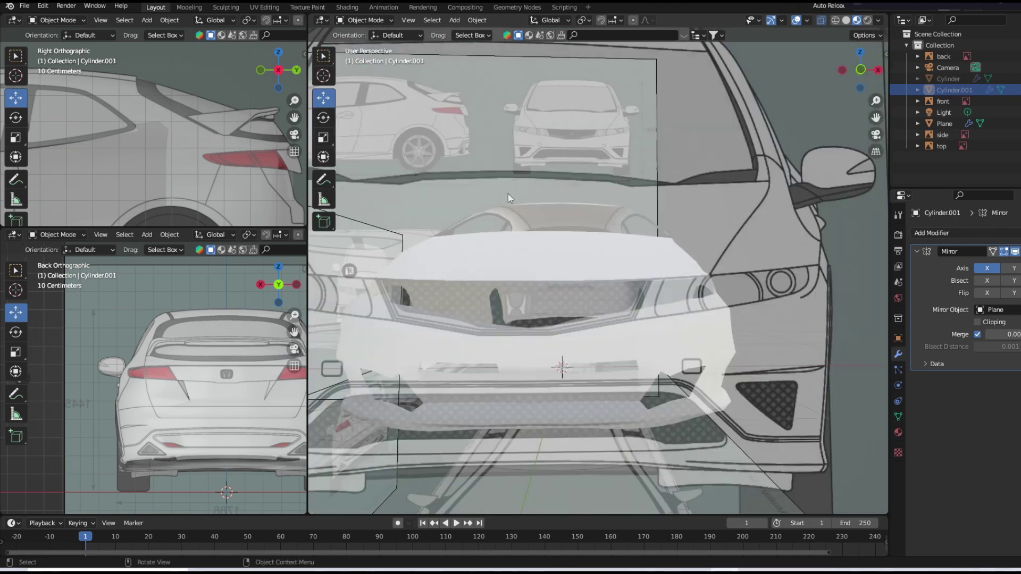
scroll(506, 193, down, 2)
key(KP_1)
scroll(552, 281, up, 3)
key(shift+z)
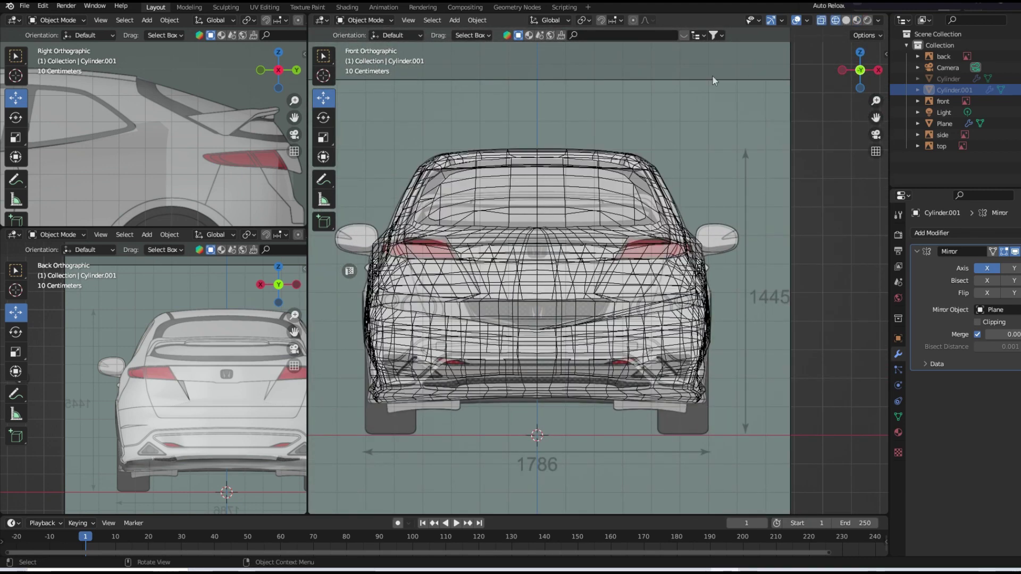
click(944, 123)
- In Edit Mode, hide the rear part of the body mesh and view from the front
key(Tab)
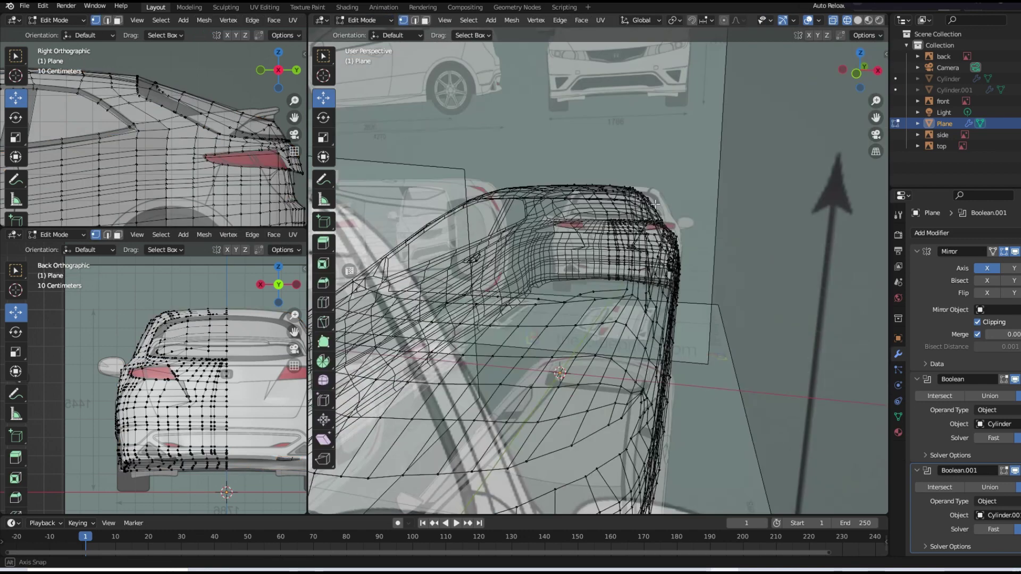
mouse_move(532, 213)
middle_down()
mouse_move(793, 270)
mouse_move(678, 295)
middle_up()
key(l)
key(h)
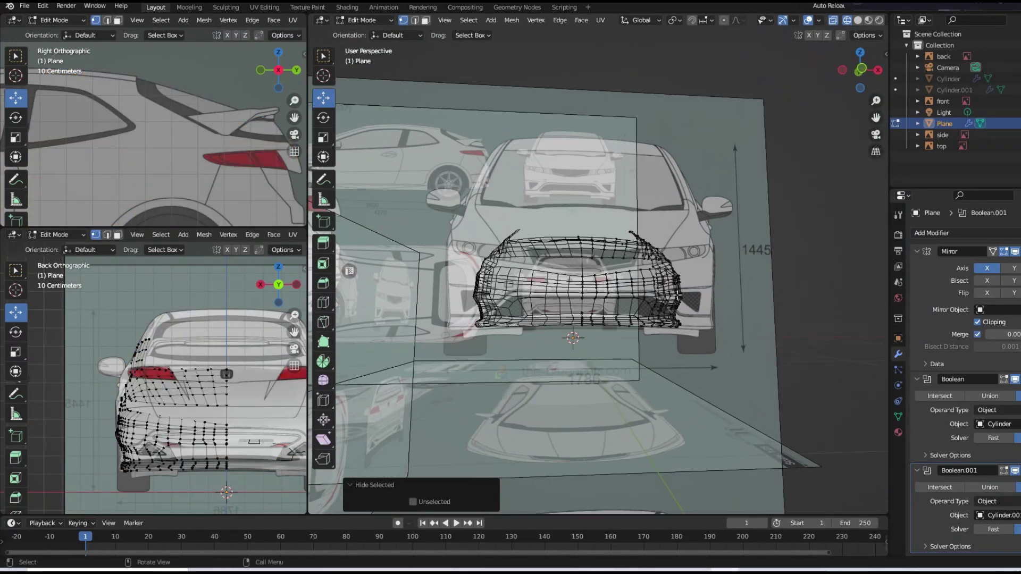
key(KP_1)
scroll(230, 169, up, 3)
scroll(230, 169, up, 4)
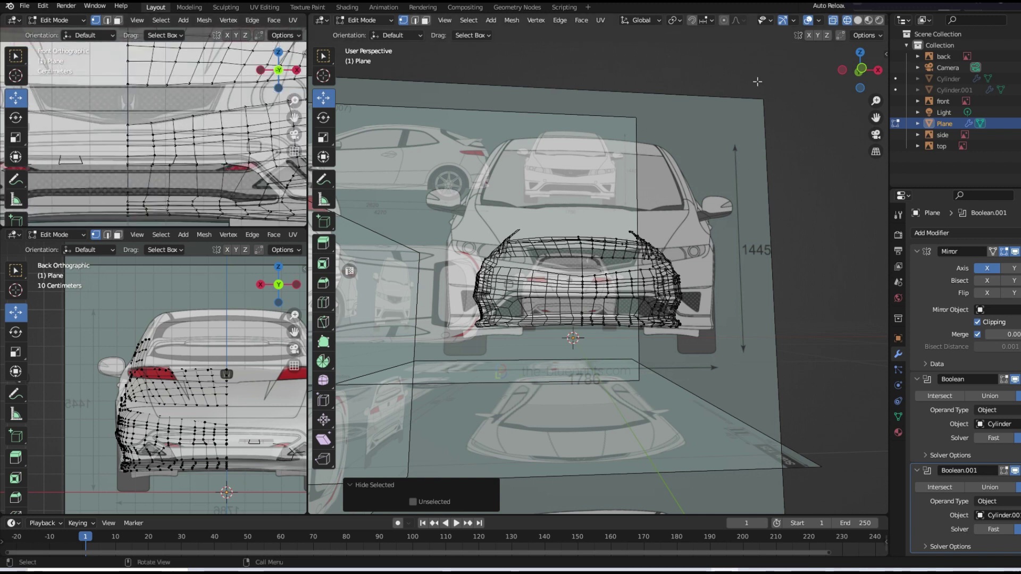
- Turn on X-ray and zoom in on the front bumper head-on
key(z)
scroll(645, 227, up, 2)
scroll(627, 255, up, 2)
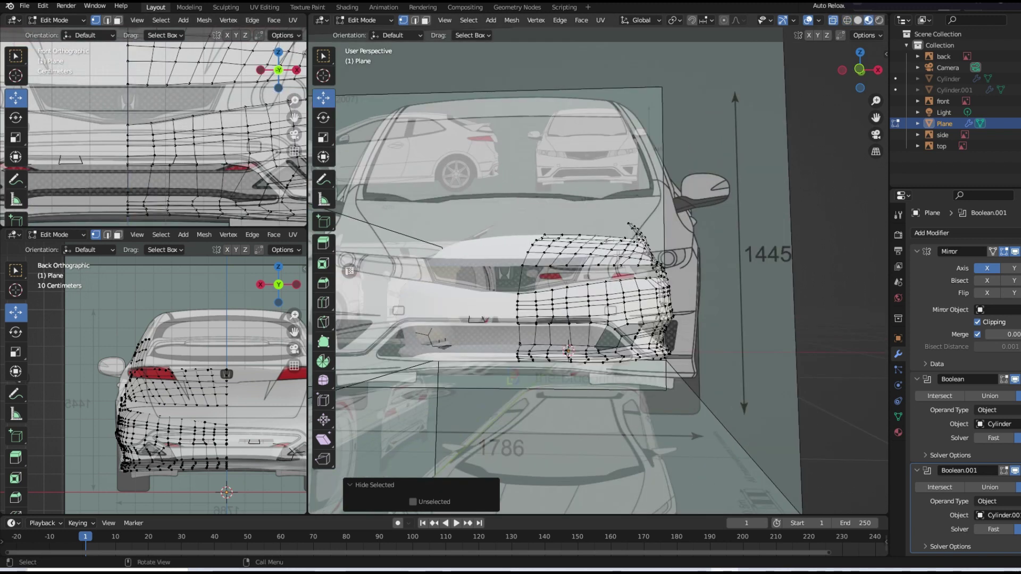
scroll(606, 297, up, 2)
scroll(586, 333, up, 2)
key(KP_1)
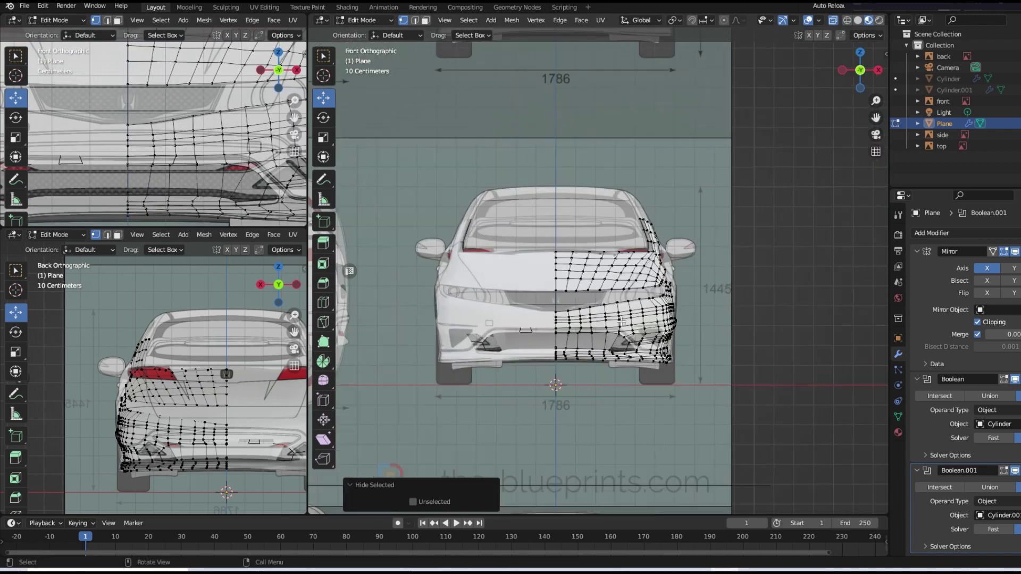
scroll(638, 327, up, 3)
scroll(664, 330, up, 1)
scroll(686, 334, up, 2)
scroll(686, 334, up, 1)
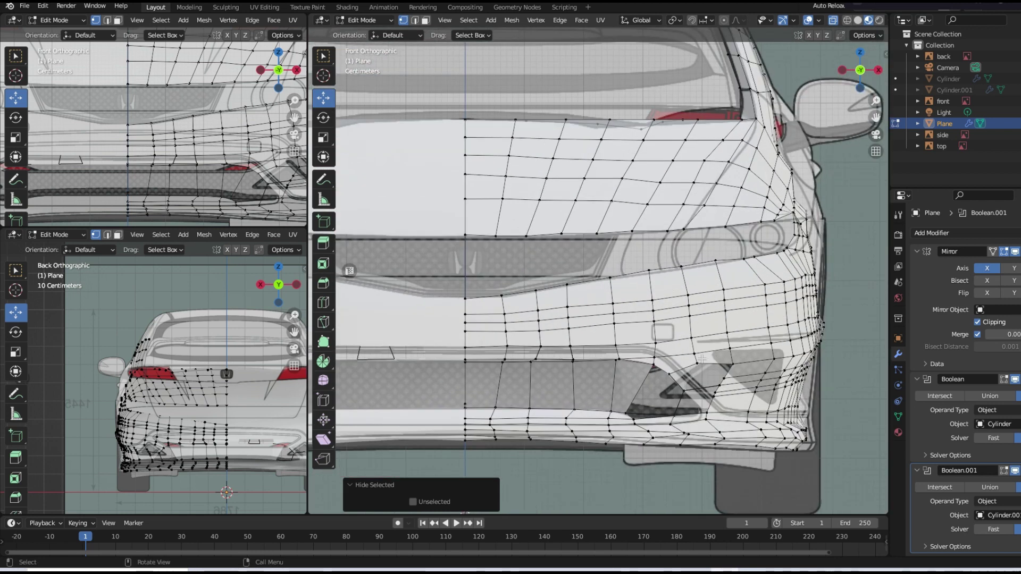
- Select a face in the fog-light area of the bumper
key(3)
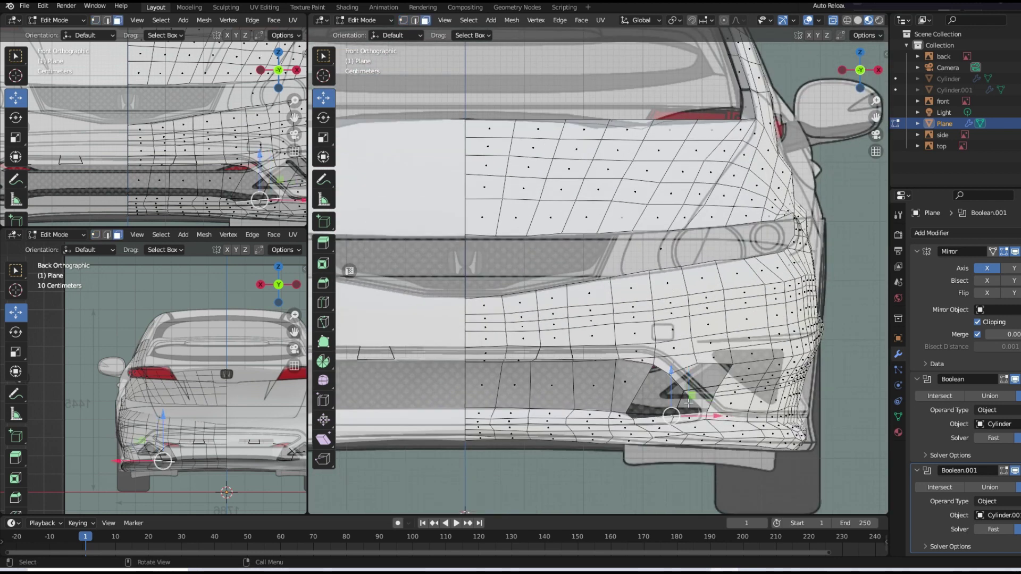
click(635, 387)
key(2)
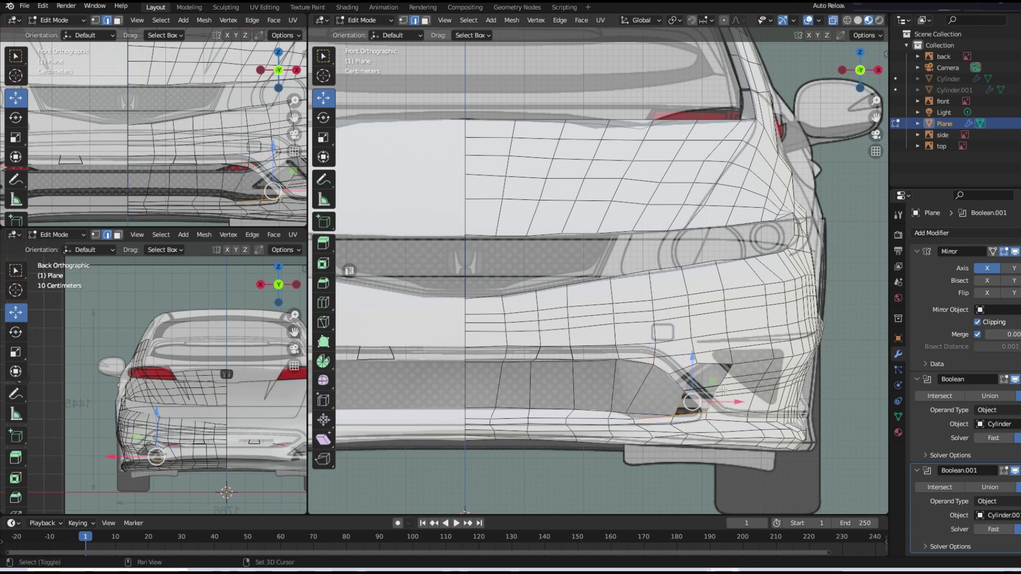
middle_drag(733, 387, 699, 376)
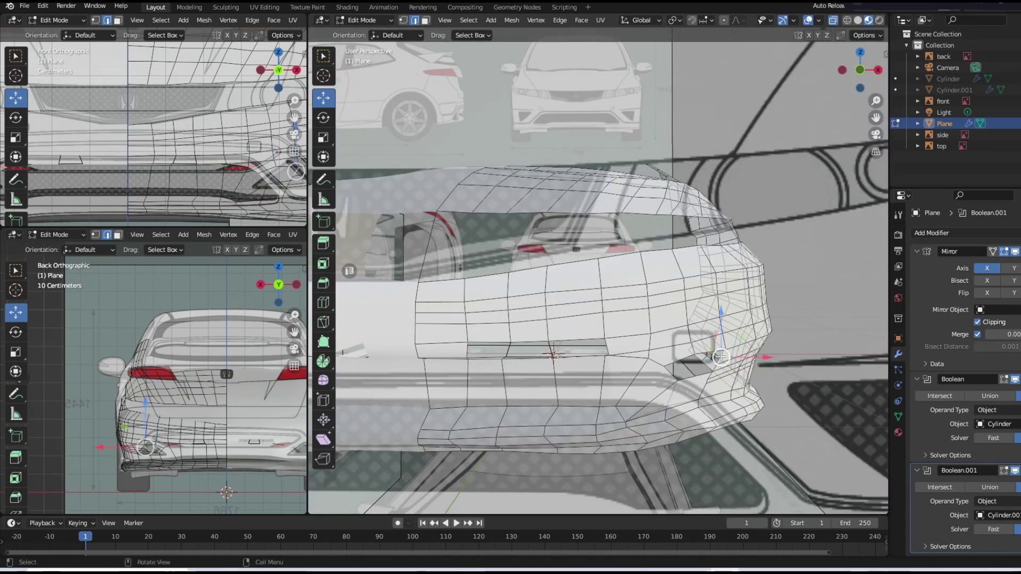
key(ctrl+z)
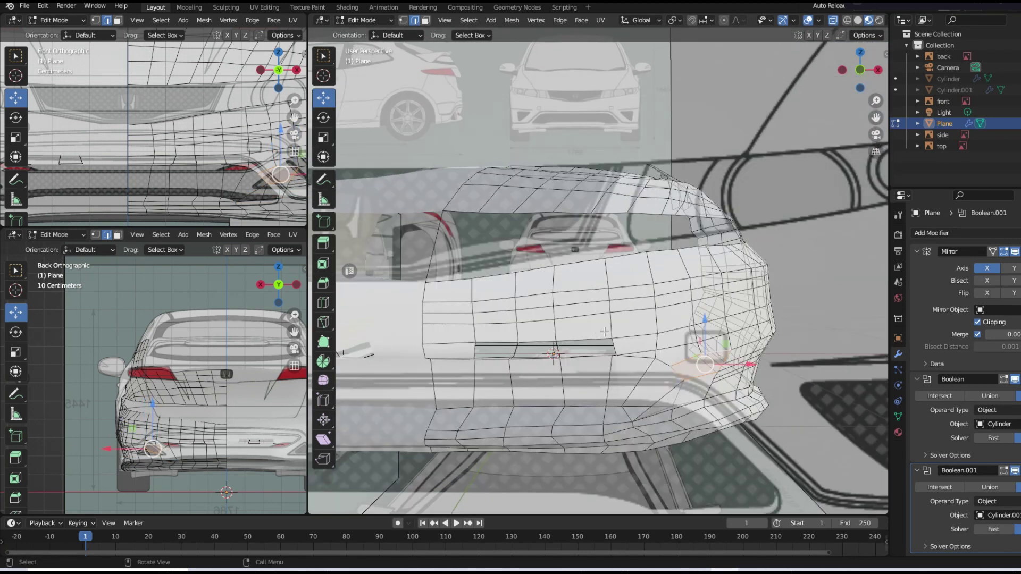
middle_drag(615, 342, 648, 342)
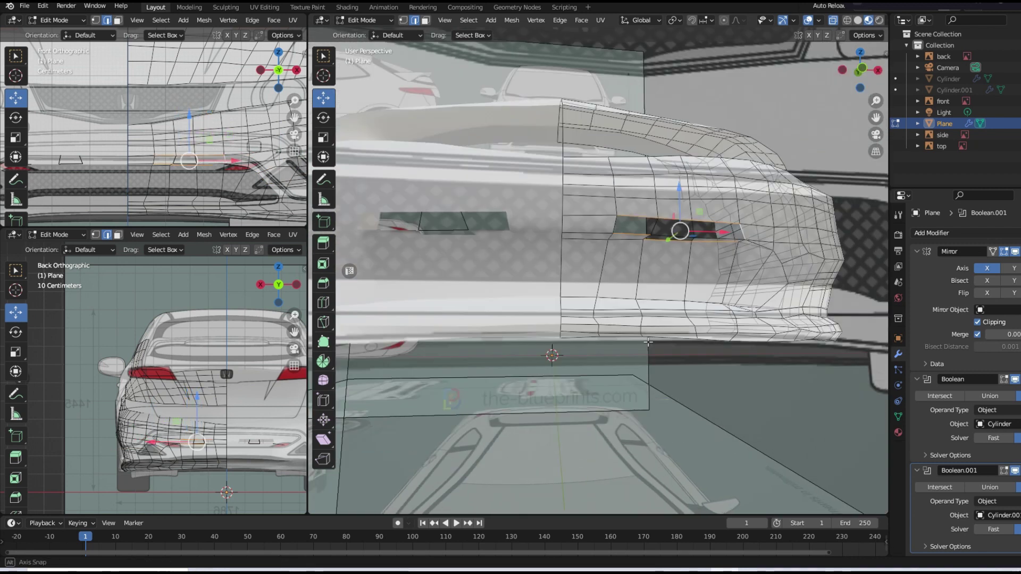
mouse_move(714, 266)
middle_down()
mouse_move(718, 227)
mouse_move(585, 223)
middle_up()
scroll(503, 211, up, 5)
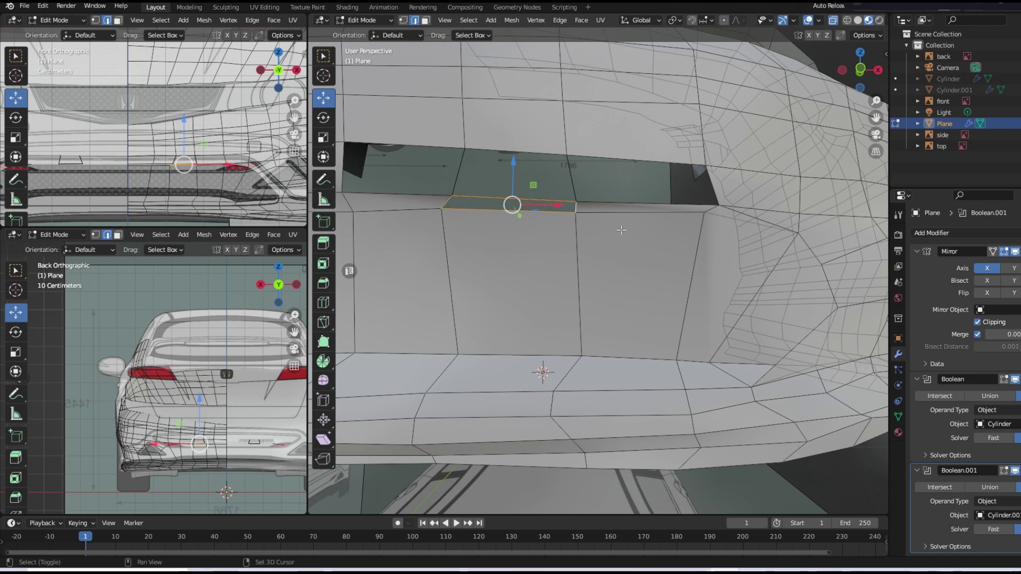
- Slide the selected face along the bumper and check it in front orthographic view
drag(413, 180, 524, 194)
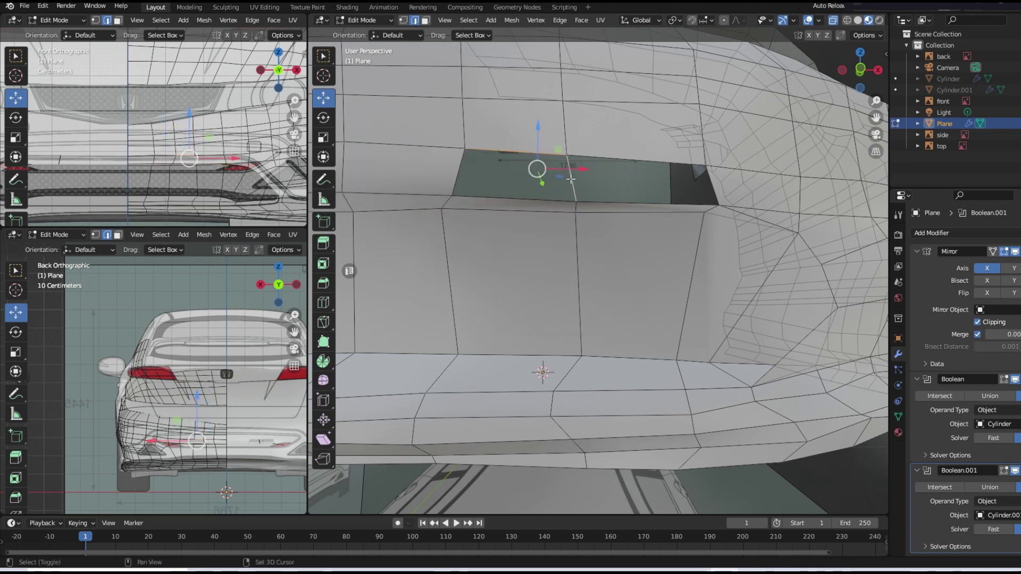
scroll(701, 207, down, 3)
mouse_move(700, 206)
middle_down()
mouse_move(695, 257)
mouse_move(690, 250)
middle_up()
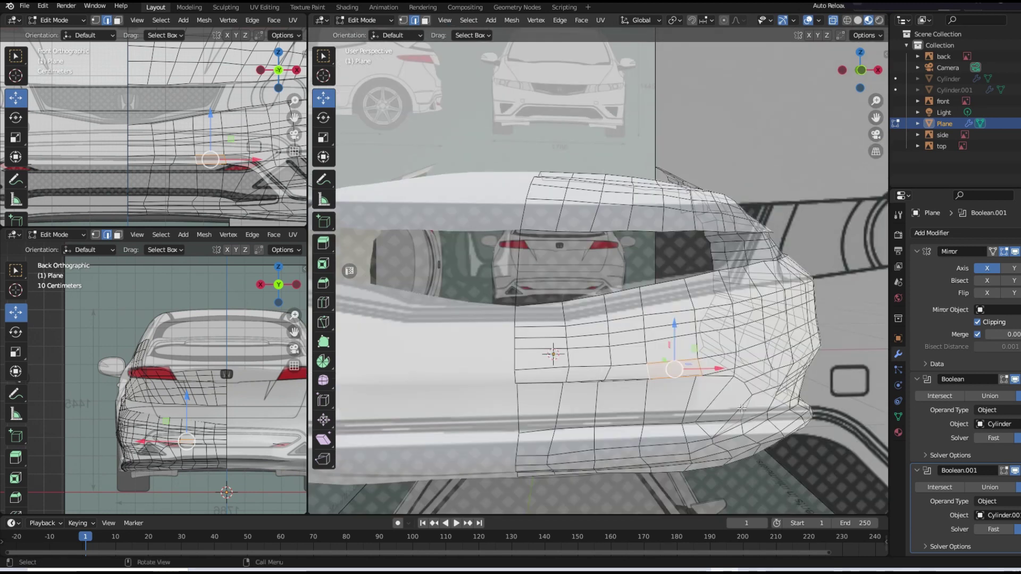
middle_drag(822, 429, 752, 396)
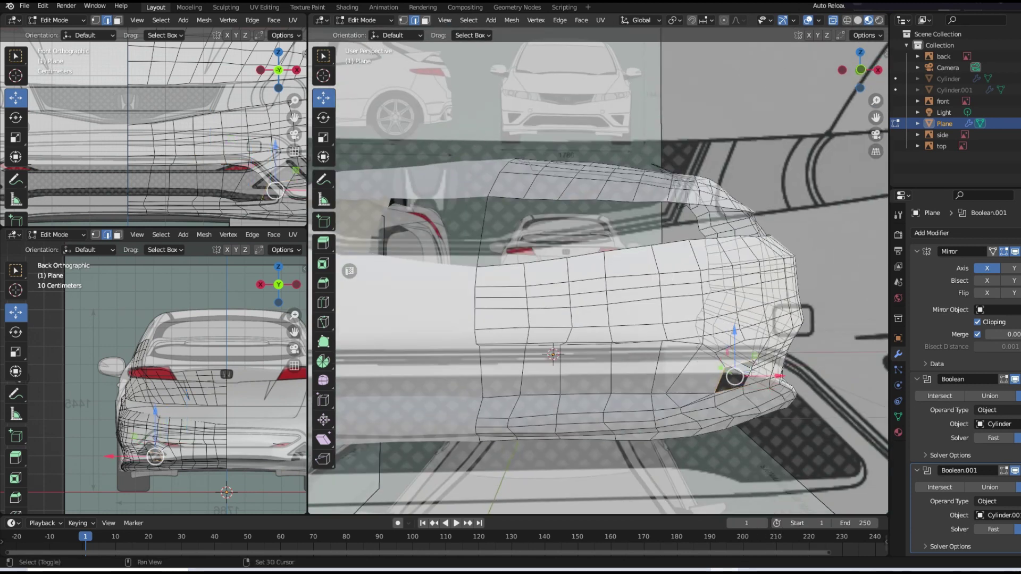
scroll(598, 277, up, 2)
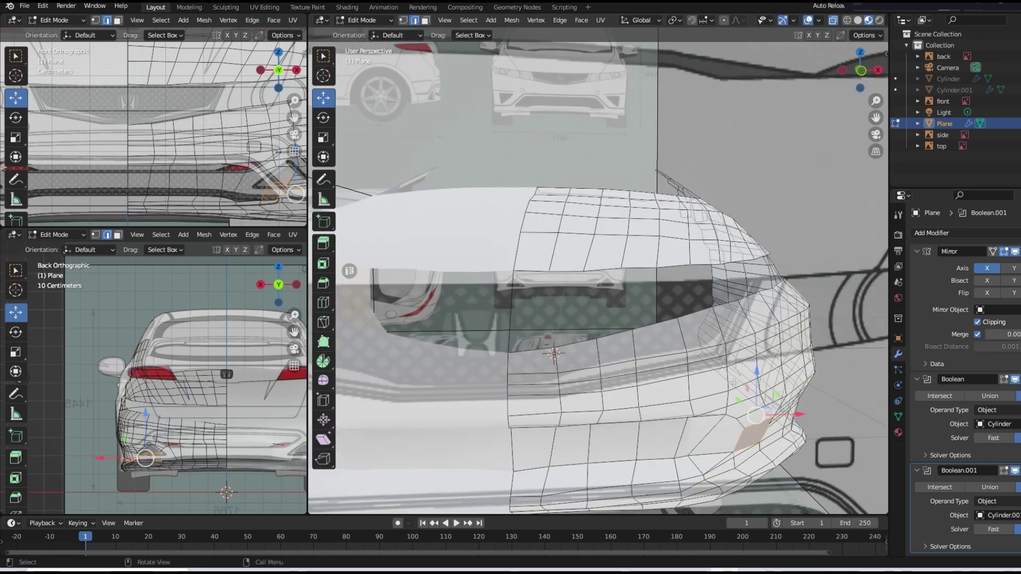
key(KP_1)
scroll(776, 354, up, 3)
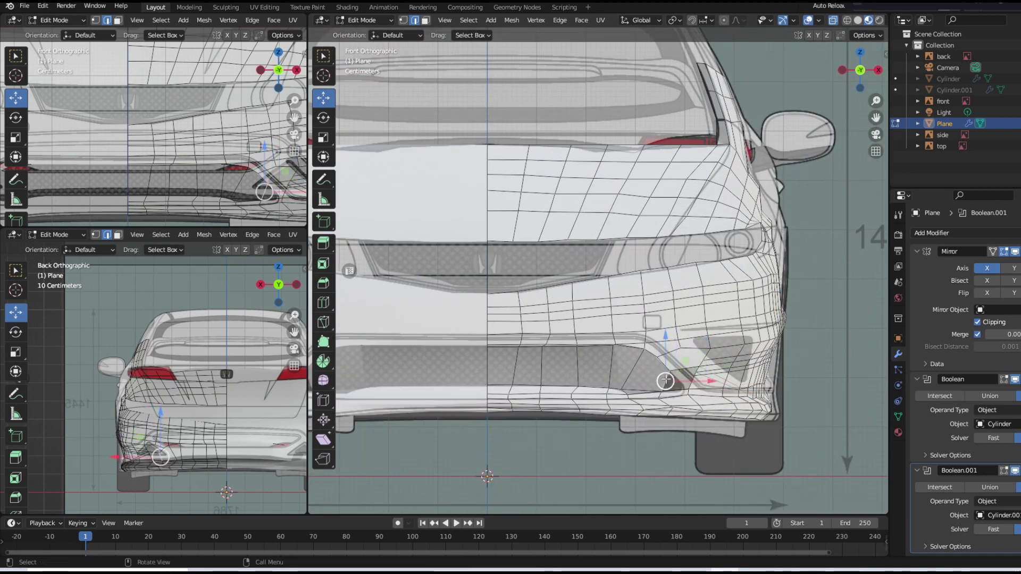
- Adjust the fog-light recess vertices, sliding one along X to reshape the edge
middle_drag(665, 381, 585, 319)
key(KP_Decimal)
mouse_move(793, 371)
middle_down()
mouse_move(631, 366)
mouse_move(771, 305)
middle_up()
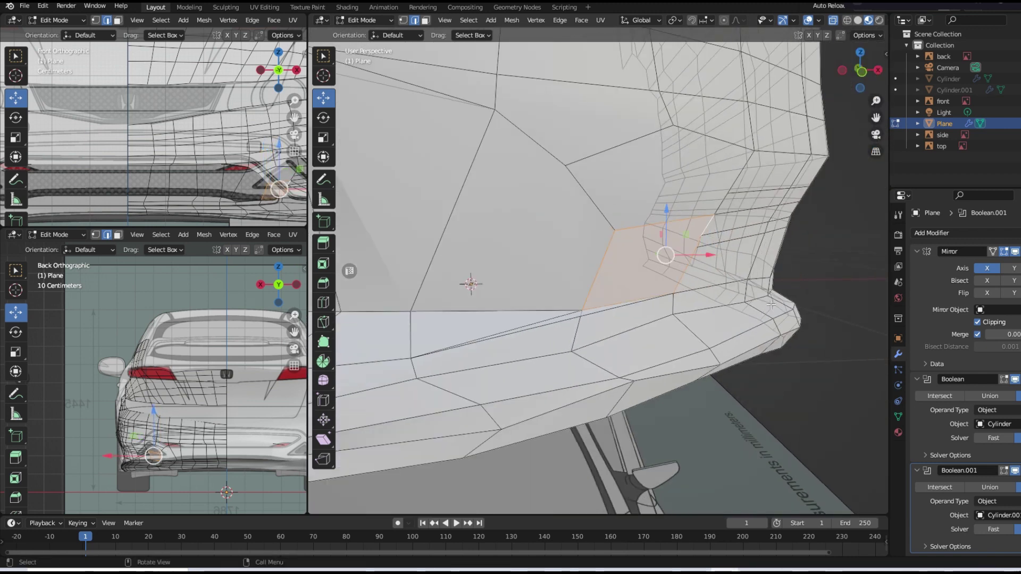
key(KP_1)
scroll(643, 267, down, 2)
scroll(643, 267, up, 2)
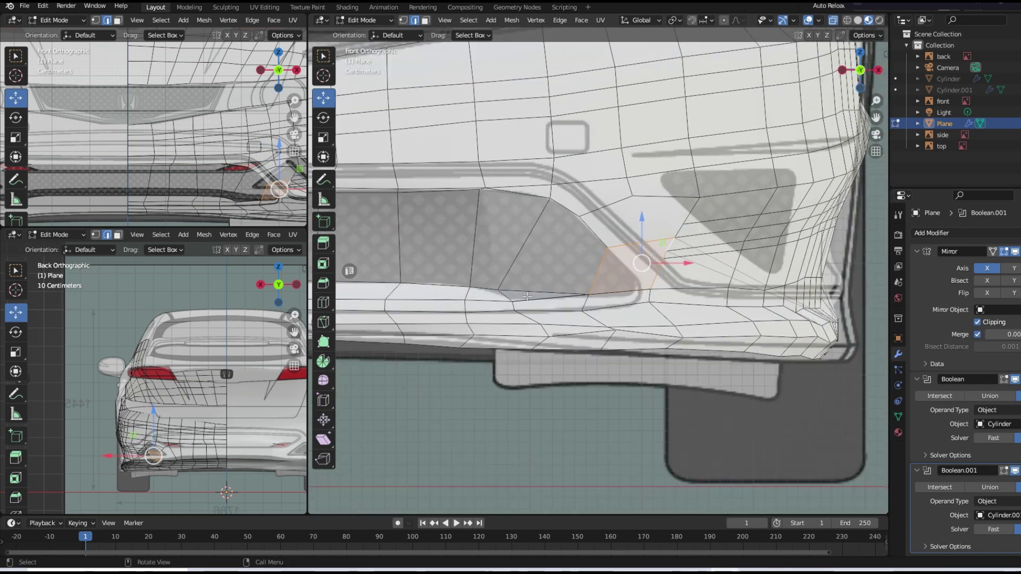
key(1)
drag(497, 292, 498, 293)
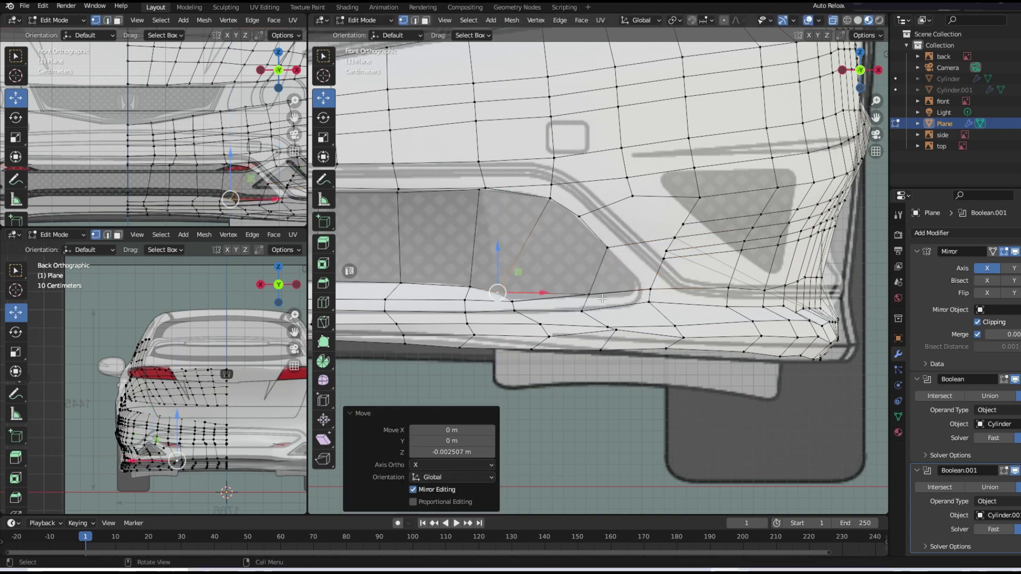
drag(648, 299, 641, 305)
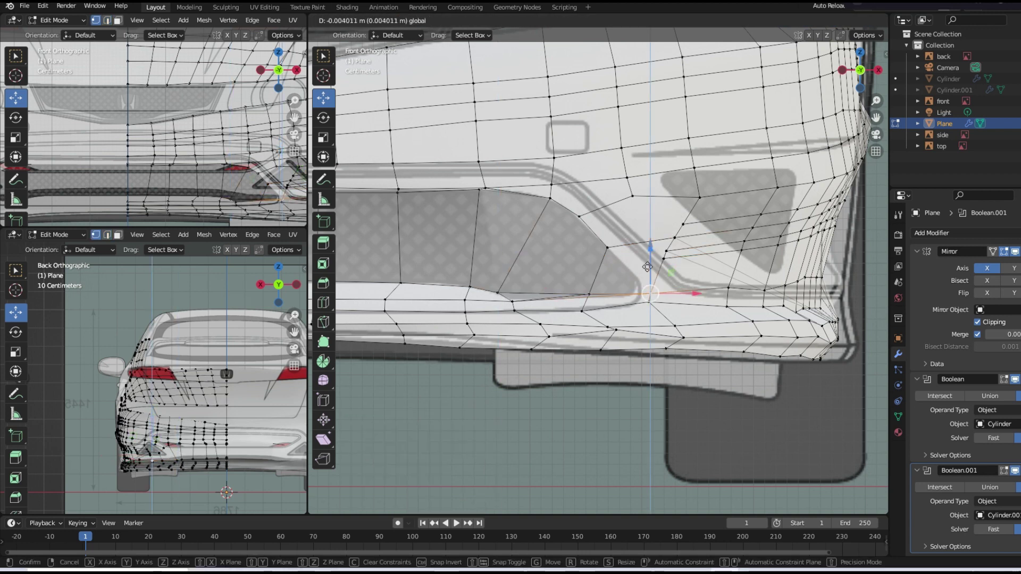
key(g)
key(x)
click(686, 307)
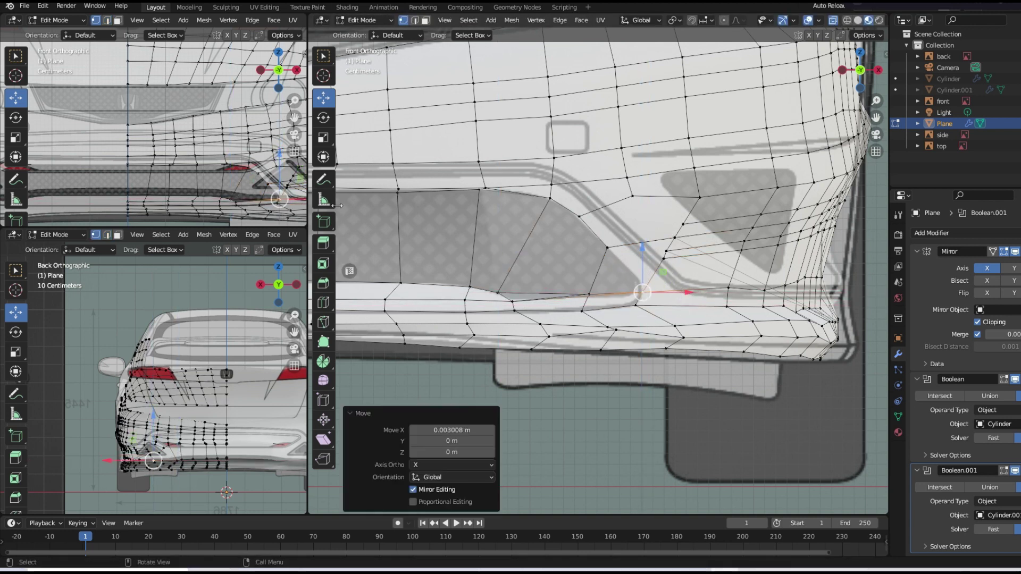
- Knife a new edge along the lens corner and lower the recess's upper-corner vertex
key(k)
click(644, 289)
key(Return)
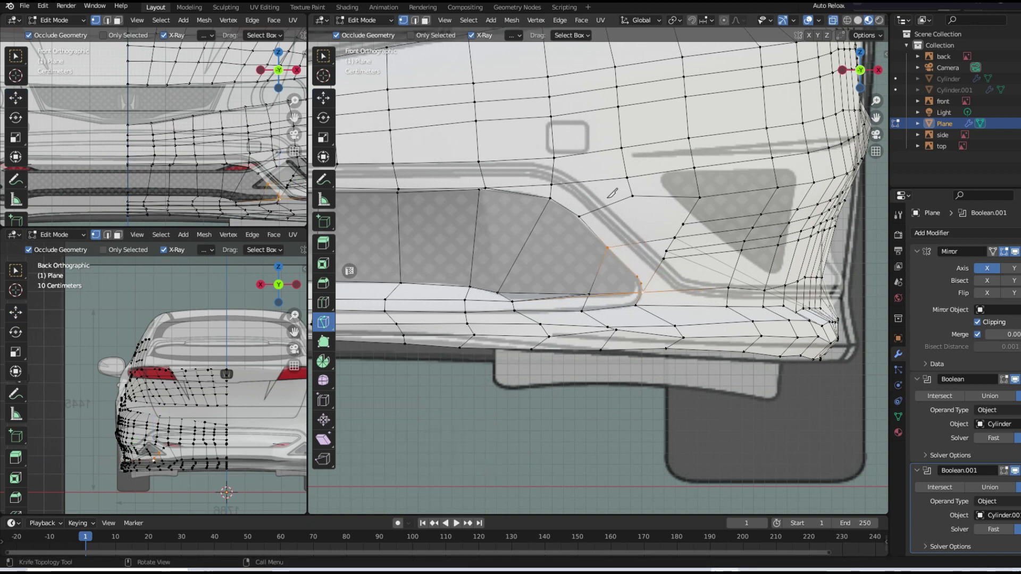
click(323, 98)
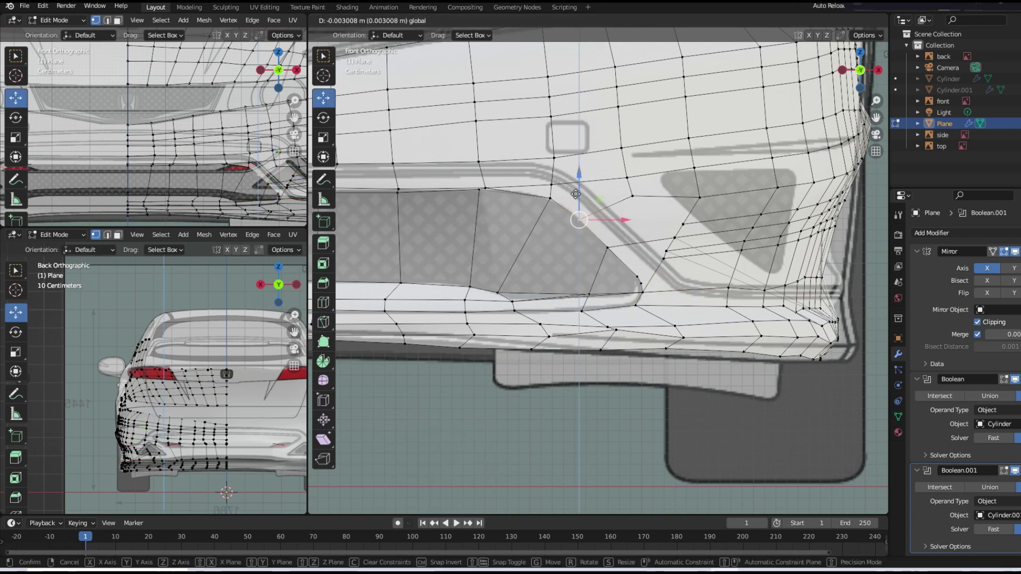
scroll(598, 265, down, 2)
scroll(598, 265, down, 2)
drag(398, 239, 520, 259)
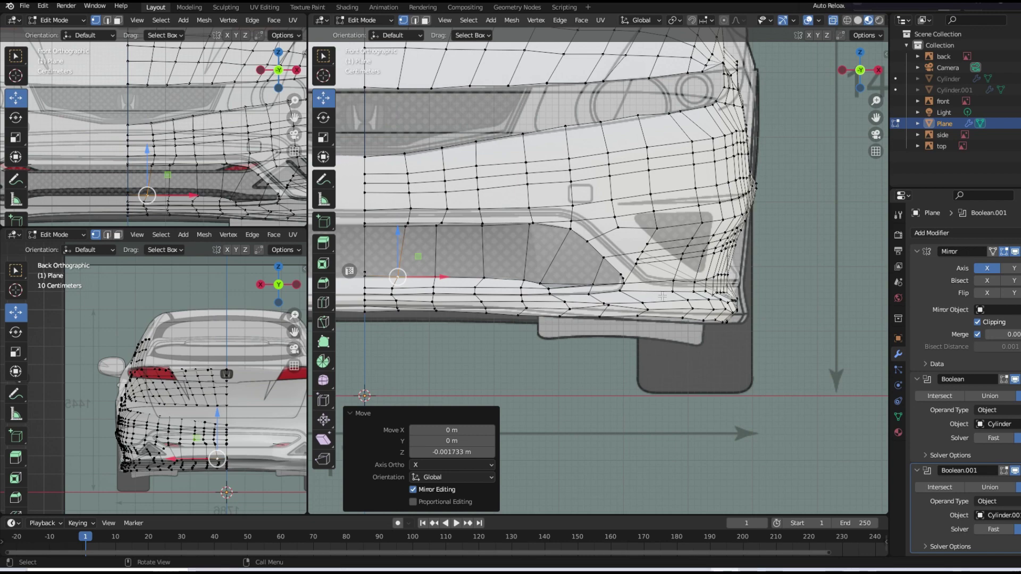
mouse_move(662, 296)
middle_down()
mouse_move(501, 307)
mouse_move(428, 33)
mouse_move(615, 287)
middle_up()
- Select the fog-light recess faces and assign the dark Material.004 to them
key(3)
shift+click(499, 239)
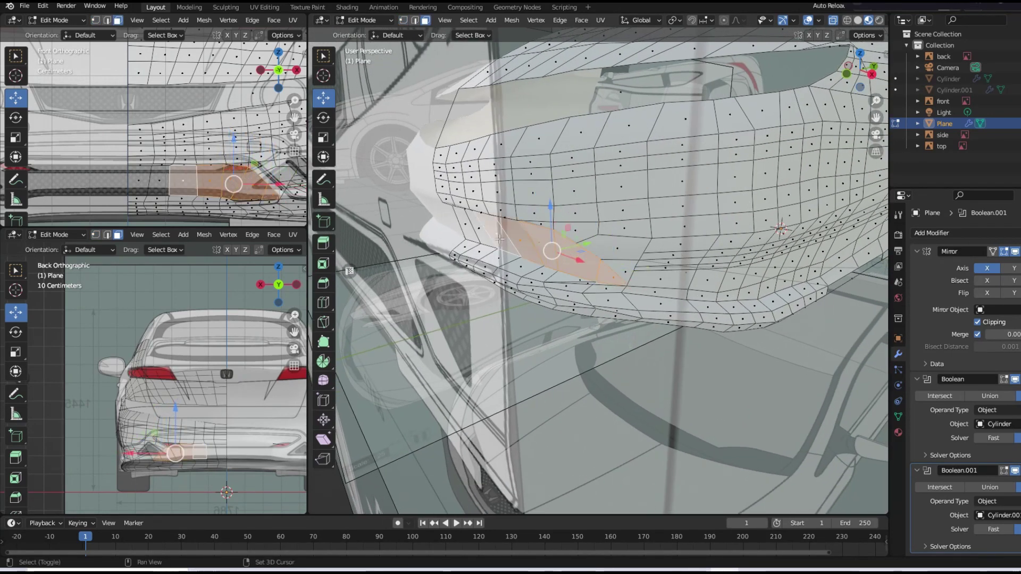
ctrl+click(468, 245)
click(898, 433)
click(945, 269)
click(937, 317)
mouse_move(638, 223)
middle_down()
mouse_move(666, 259)
mouse_move(501, 210)
mouse_move(534, 217)
middle_up()
- Nudge the front-bumper vertex along Y, then return to Object Mode
key(1)
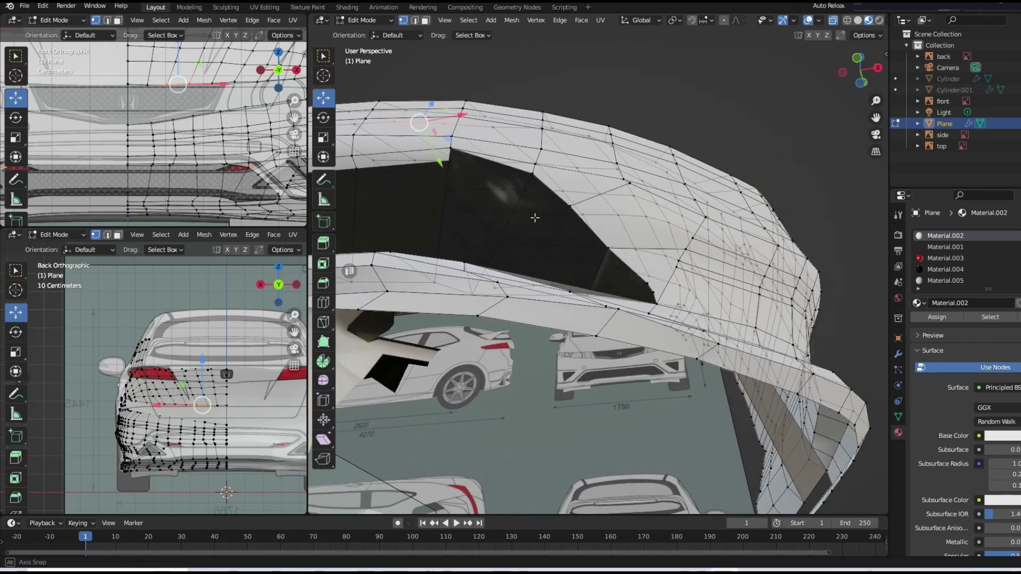
drag(457, 157, 463, 169)
mouse_move(464, 169)
middle_down()
mouse_move(424, 224)
mouse_move(555, 234)
middle_up()
mouse_move(450, 127)
middle_down()
mouse_move(489, 155)
mouse_move(426, 202)
mouse_move(444, 216)
mouse_move(446, 177)
mouse_move(457, 228)
mouse_move(592, 216)
middle_up()
key(Tab)
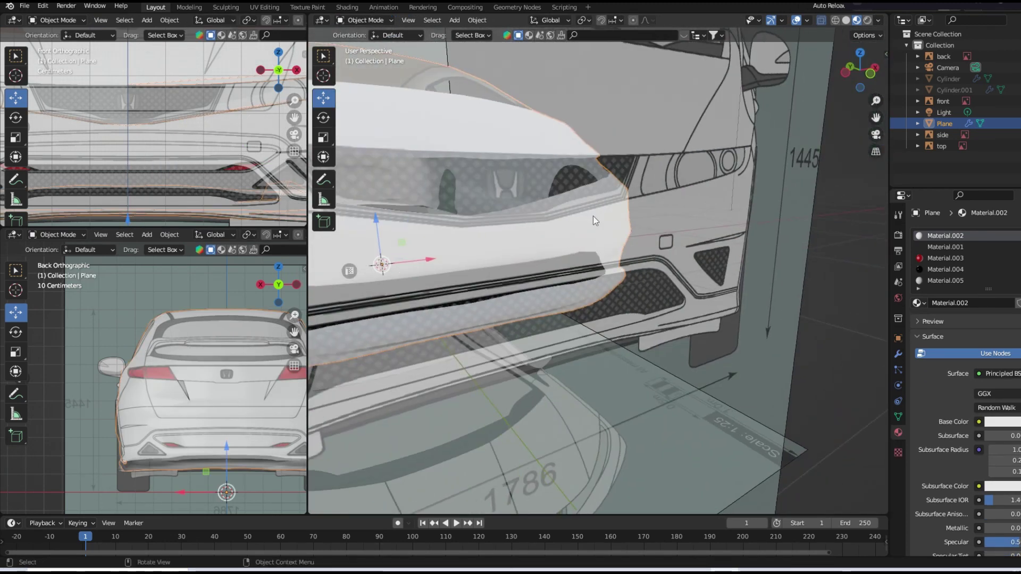
- View the whole car, briefly revealing the Cylinder cutter objects, then hide them again
mouse_move(696, 191)
middle_down()
mouse_move(601, 239)
mouse_move(606, 230)
middle_up()
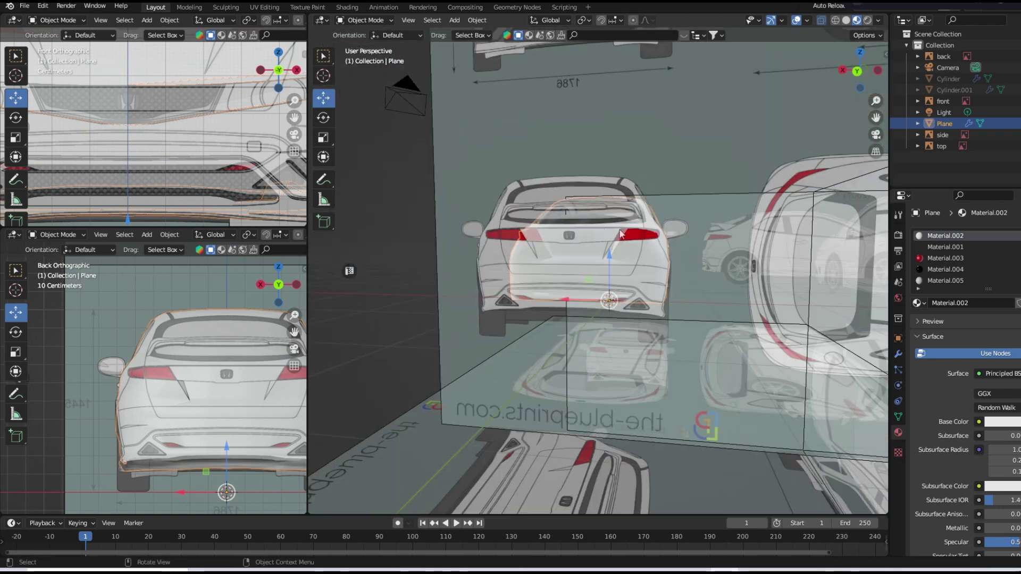
scroll(698, 241, up, 3)
scroll(729, 234, up, 2)
scroll(728, 234, down, 3)
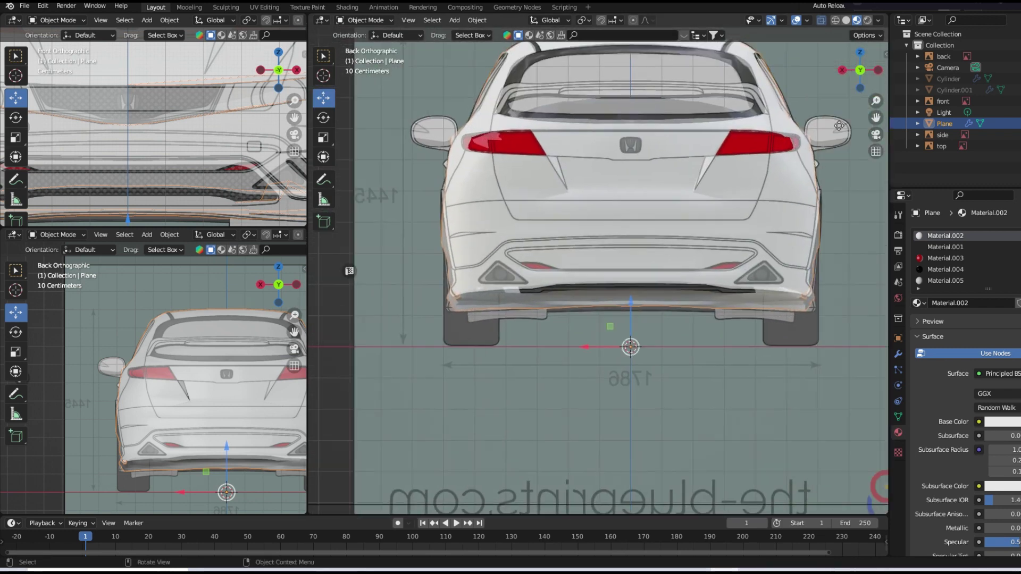
key(alt+h)
key(h)
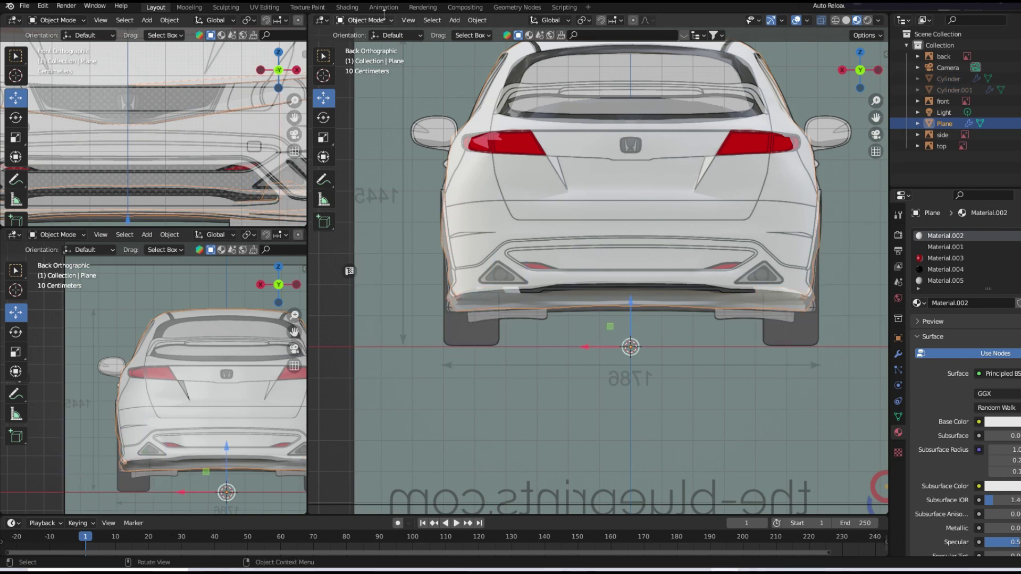
- Unhide all body mesh parts in Edit Mode, then hide the front portion
key(Tab)
key(alt+h)
middle_drag(615, 203, 570, 154)
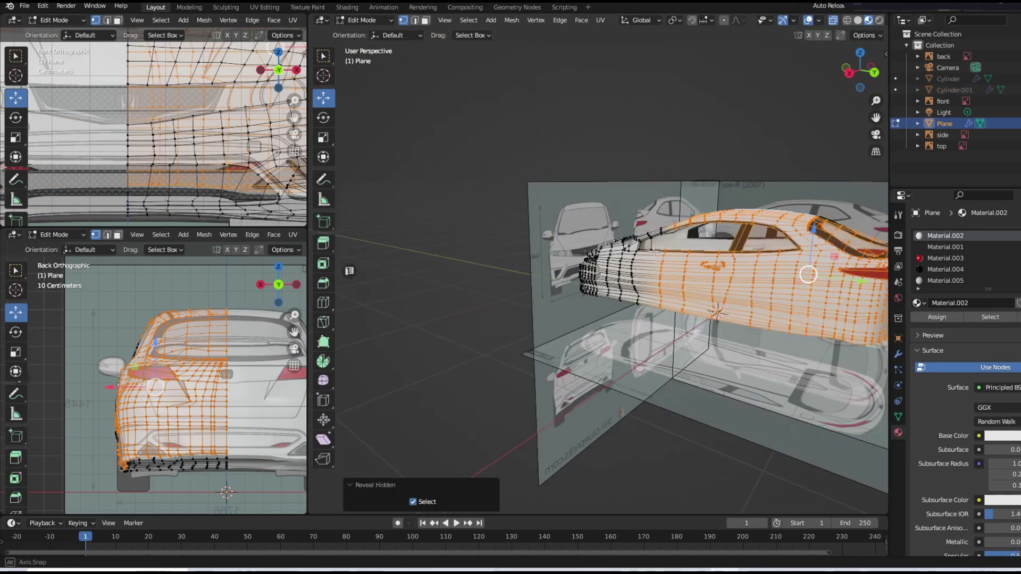
drag(570, 153, 763, 371)
middle_drag(763, 370, 651, 266)
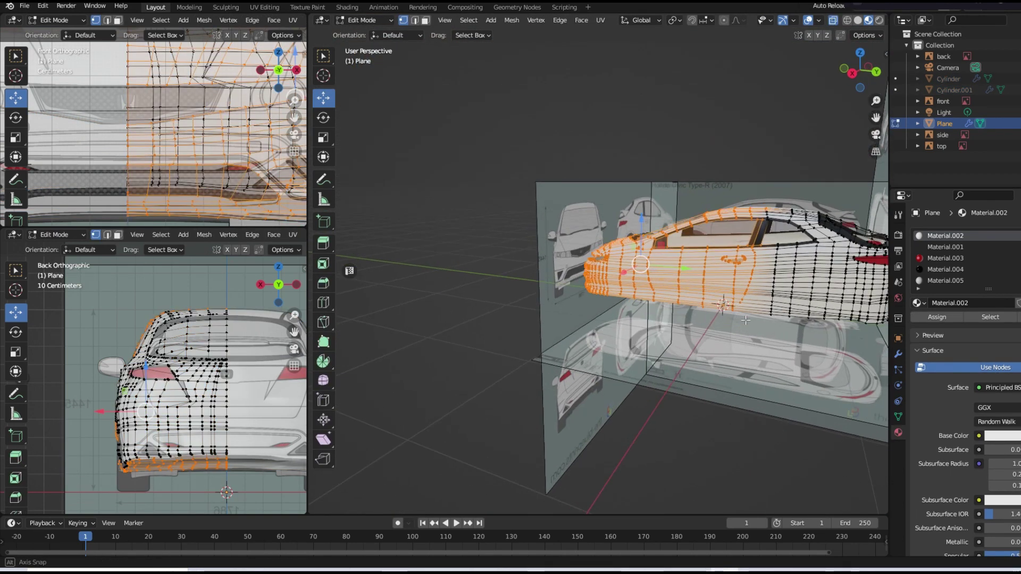
key(h)
- Inspect the rear mesh from the rear view, unhide the front, and return to Object Mode
scroll(652, 266, up, 3)
key(ctrl+KP_1)
scroll(613, 250, up, 5)
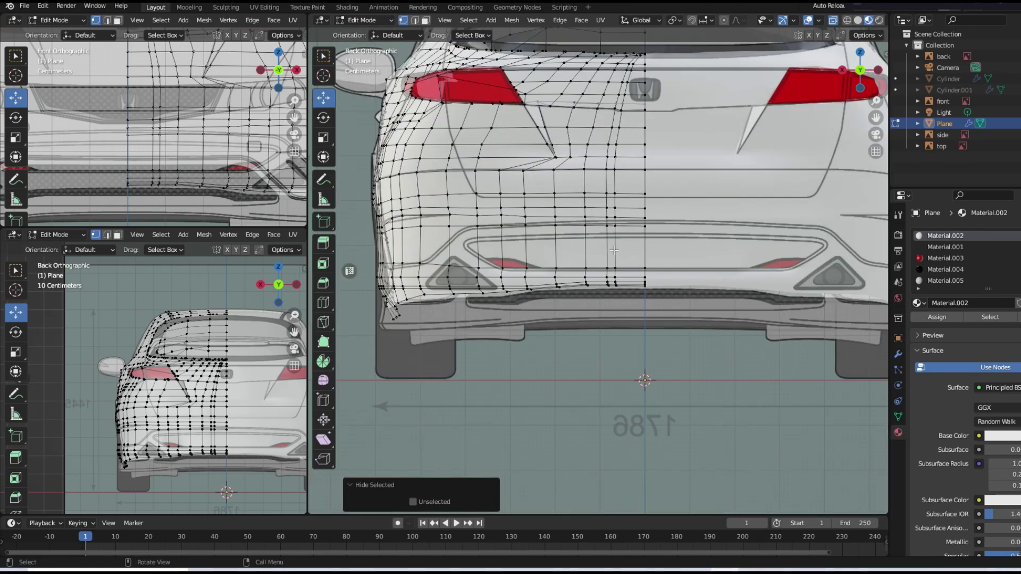
key(alt+h)
scroll(590, 171, down, 5)
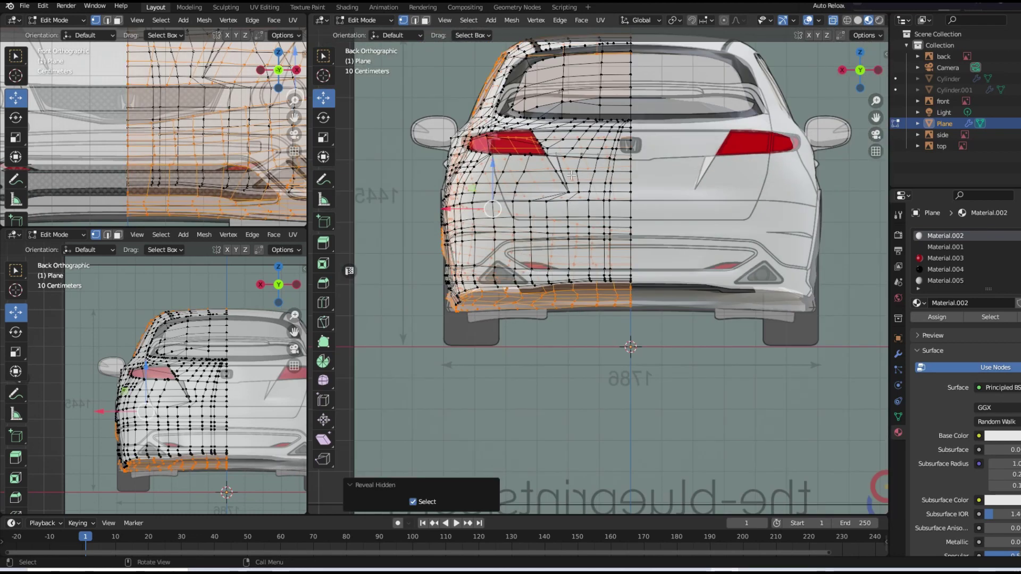
mouse_move(589, 170)
middle_down()
mouse_move(736, 236)
mouse_move(620, 180)
middle_up()
key(Tab)
scroll(736, 236, up, 4)
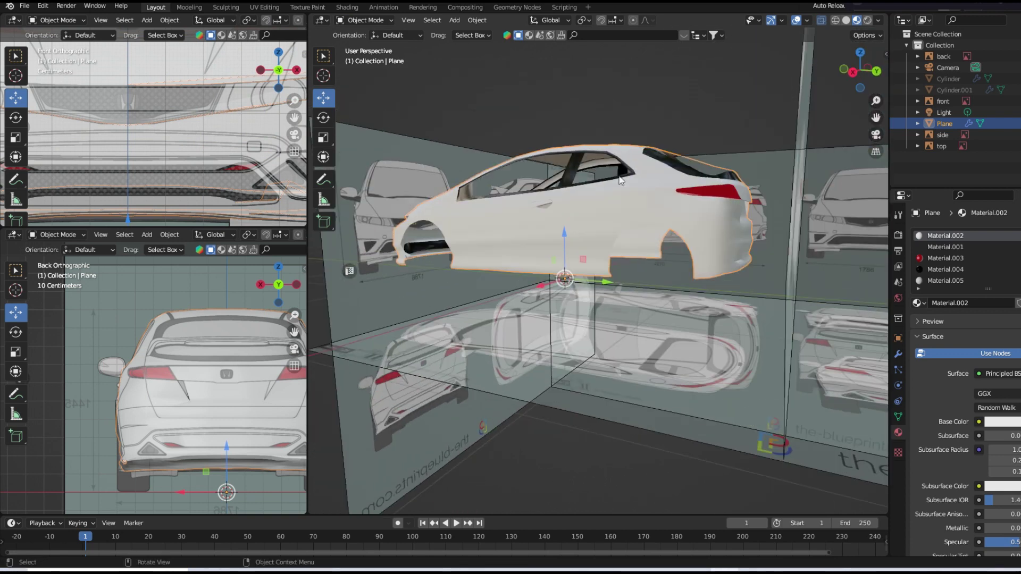
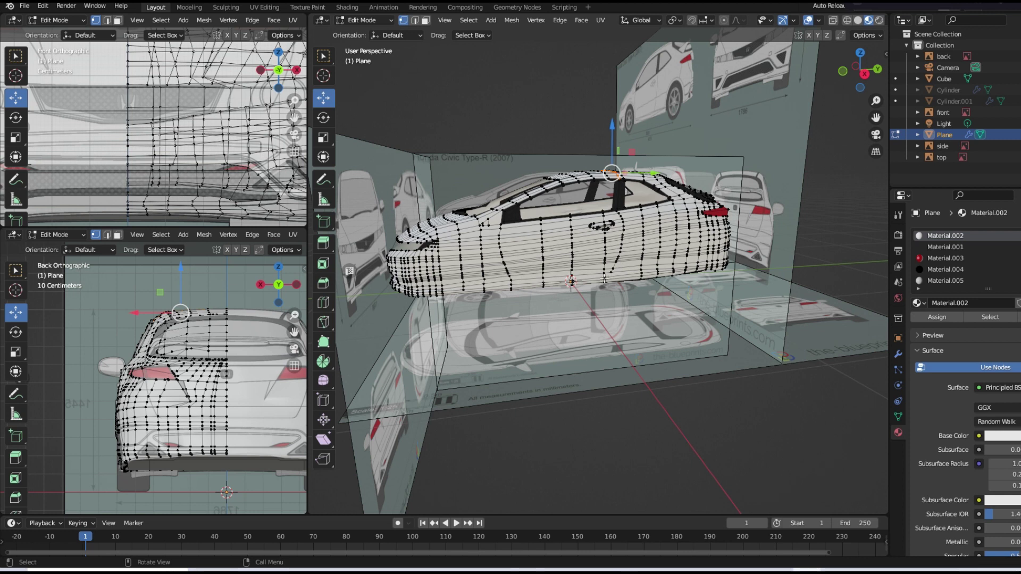
- Select the thin sill faces along the body's lower edge in right-side X-ray view
key(3)
key(KP_3)
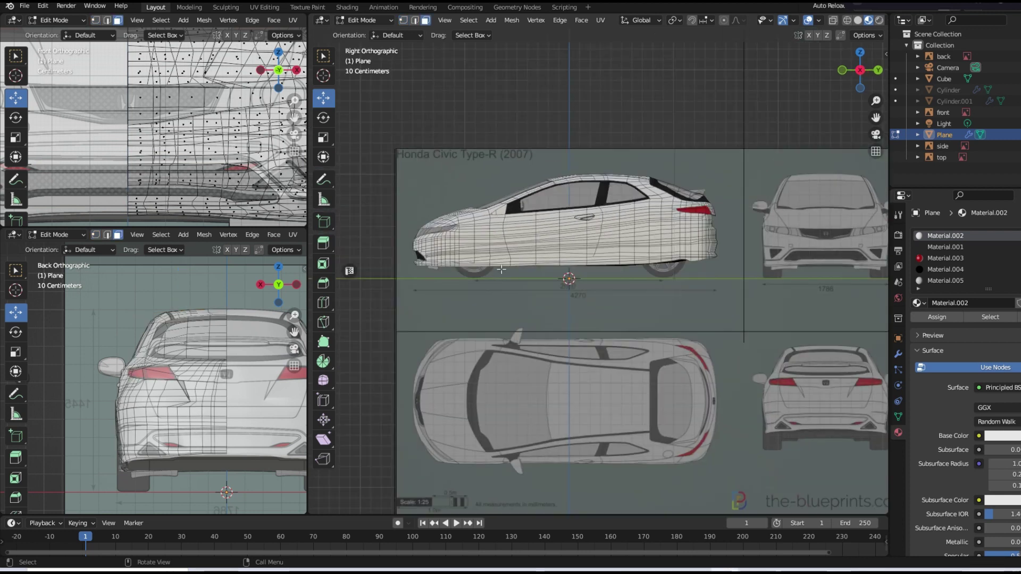
key(alt+z)
scroll(493, 224, up, 2)
scroll(493, 224, up, 2)
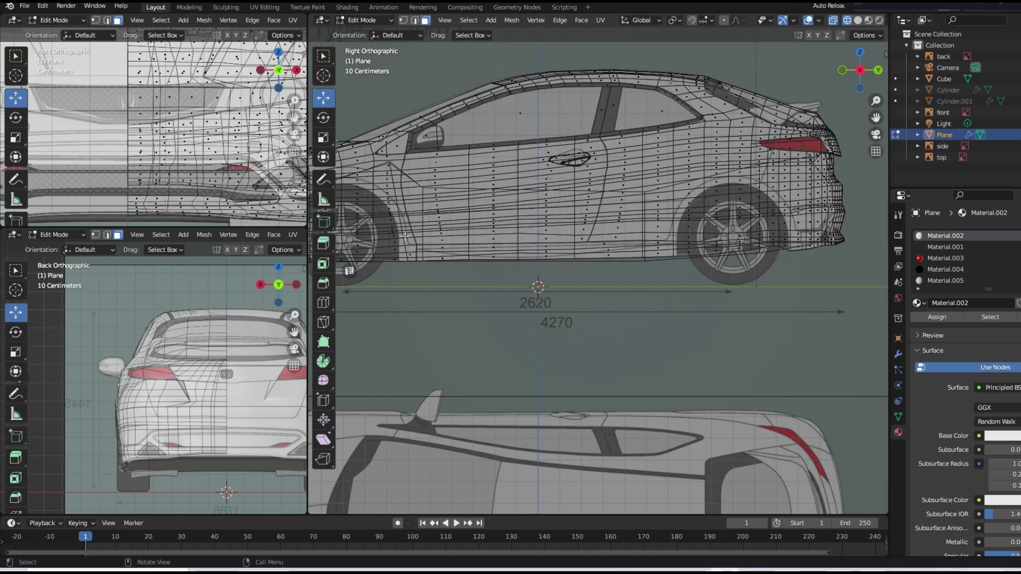
drag(478, 244, 401, 280)
drag(682, 244, 682, 244)
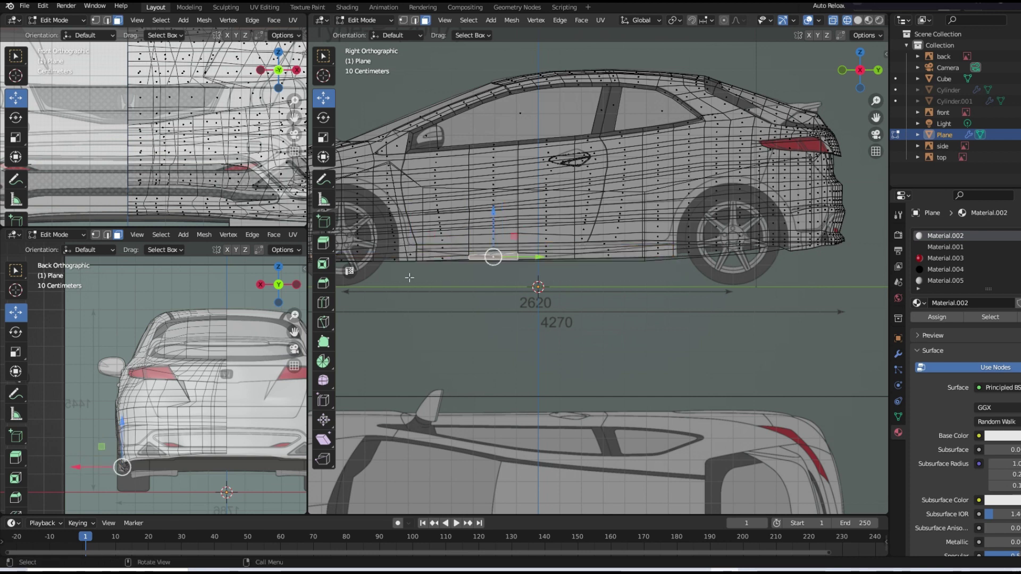
drag(677, 246, 664, 250)
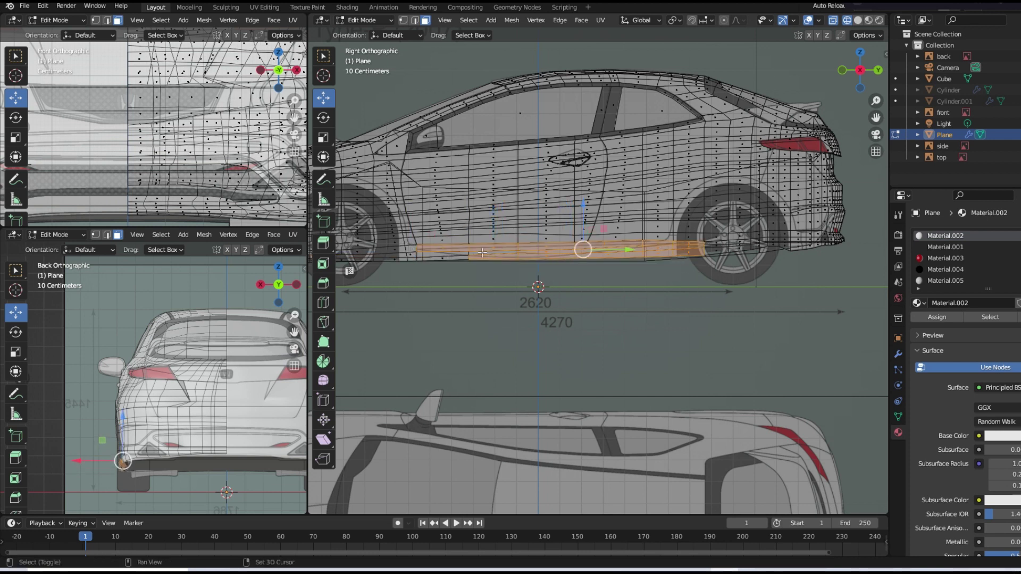
click(449, 257)
scroll(450, 257, up, 2)
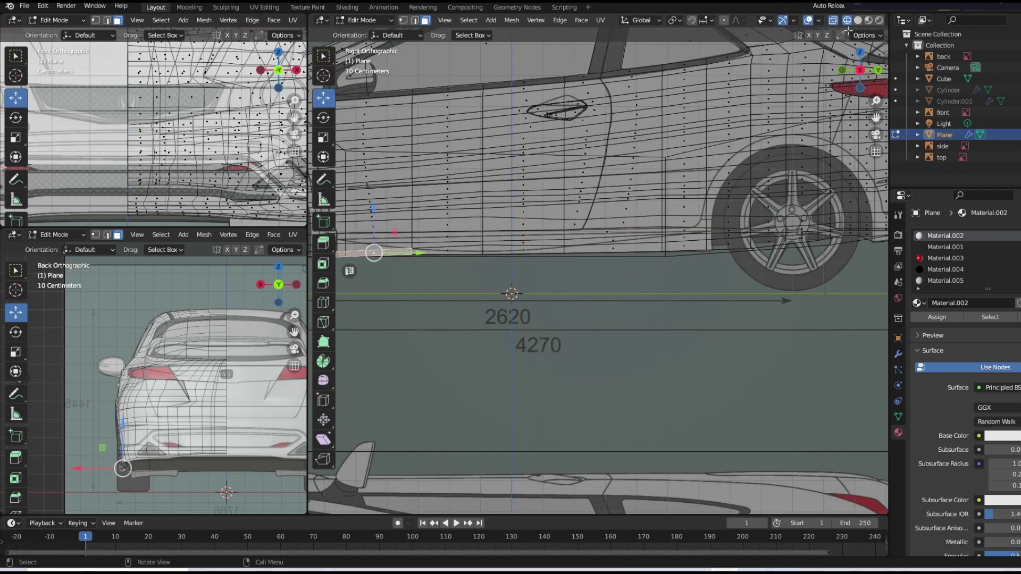
click(868, 19)
middle_drag(537, 276, 494, 315)
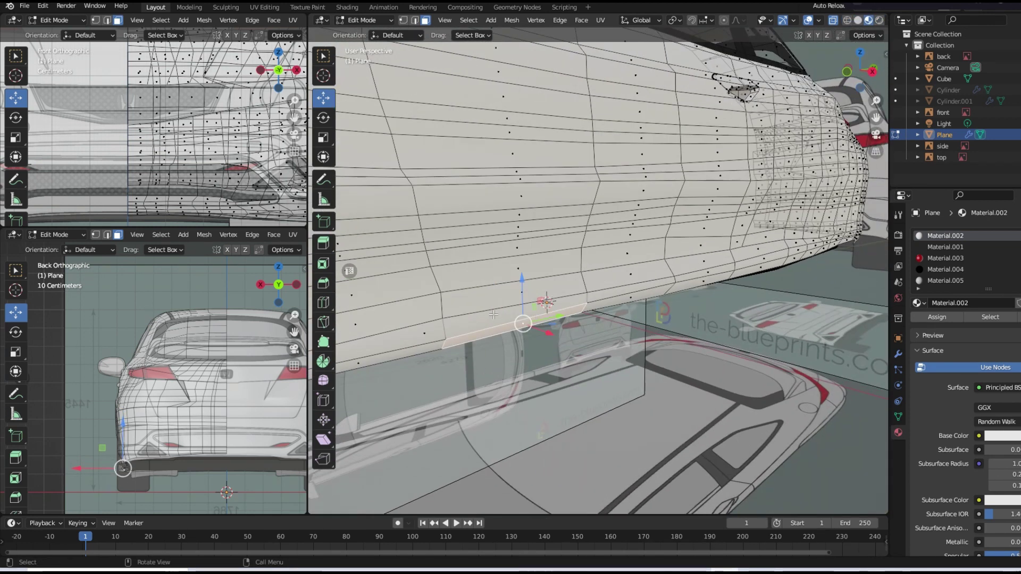
- Delete the thin lower-edge face strip beneath the doors
click(415, 20)
click(445, 330)
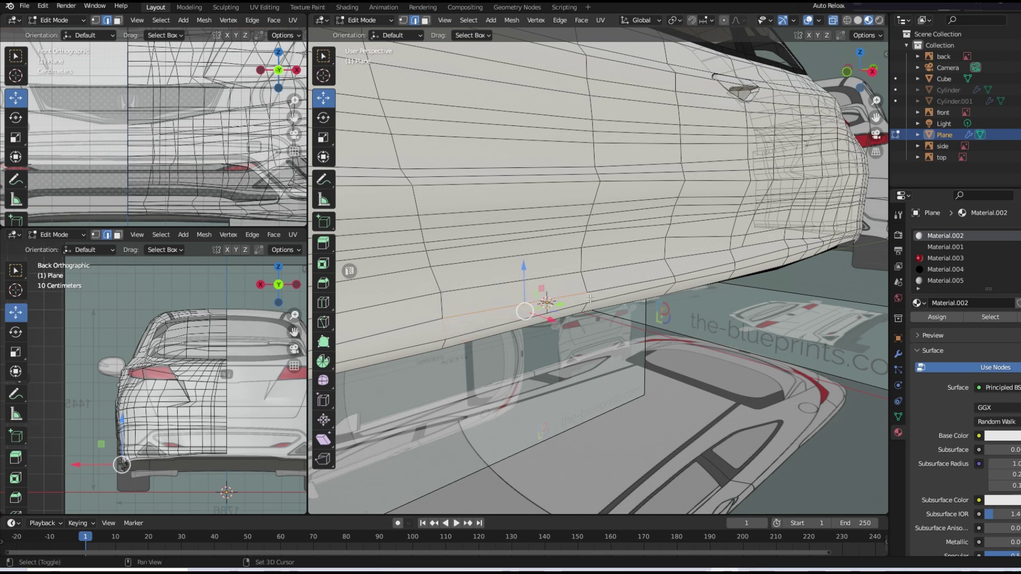
key(KP_3)
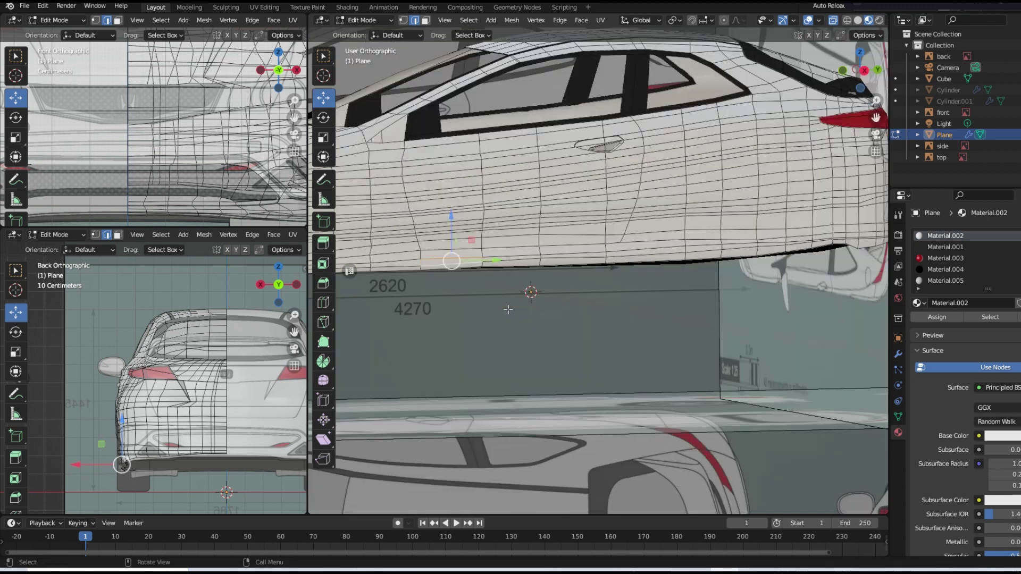
click(847, 20)
key(3)
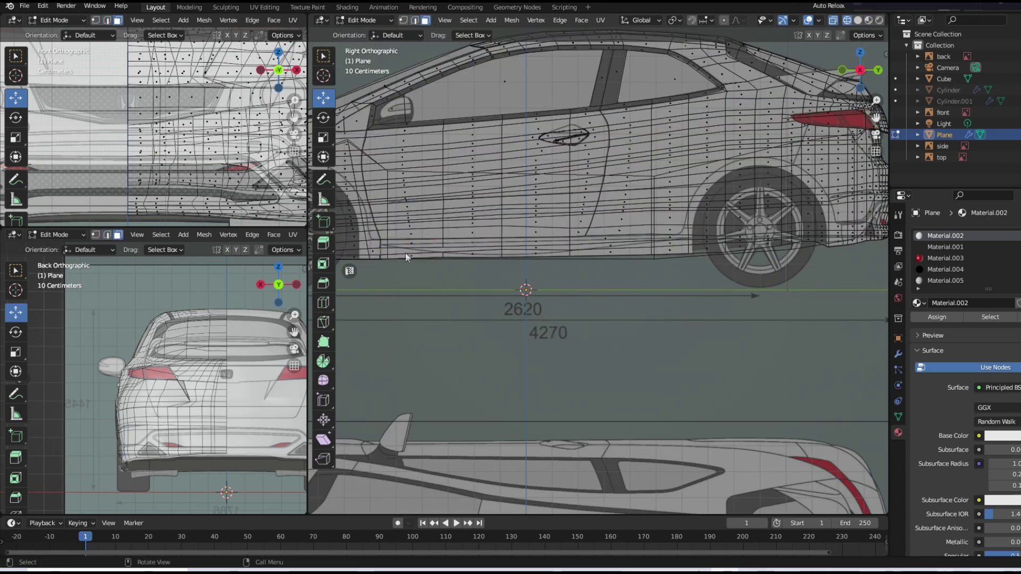
click(463, 258)
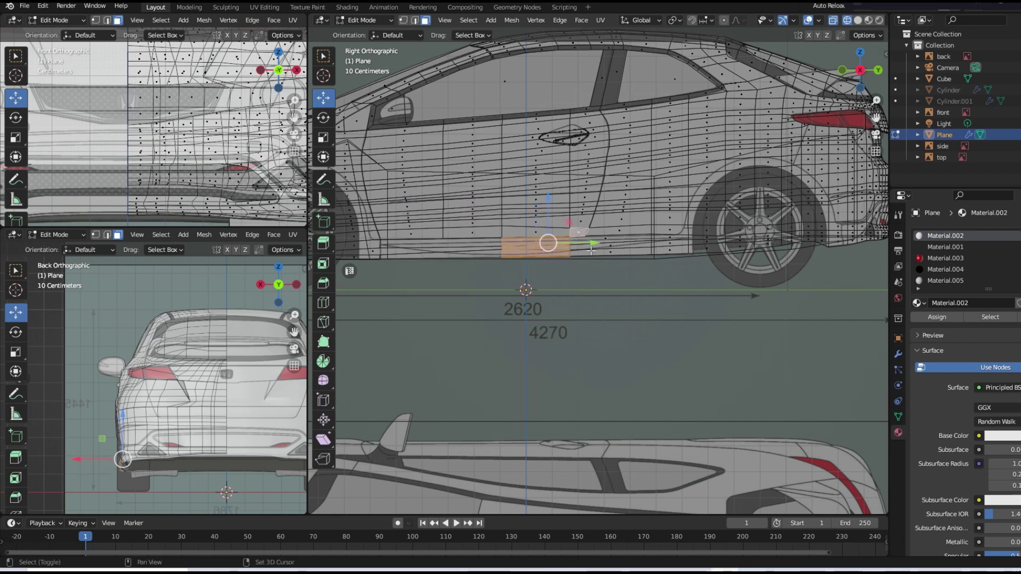
key(x)
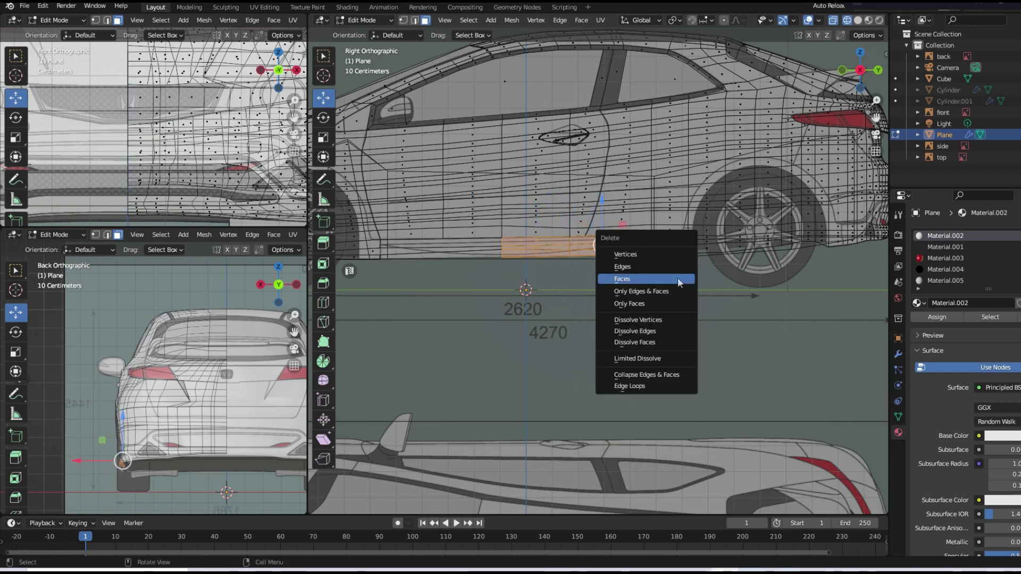
click(654, 274)
- Clear the selection and return to Object Mode with material shading to check the body
key(2)
click(515, 255)
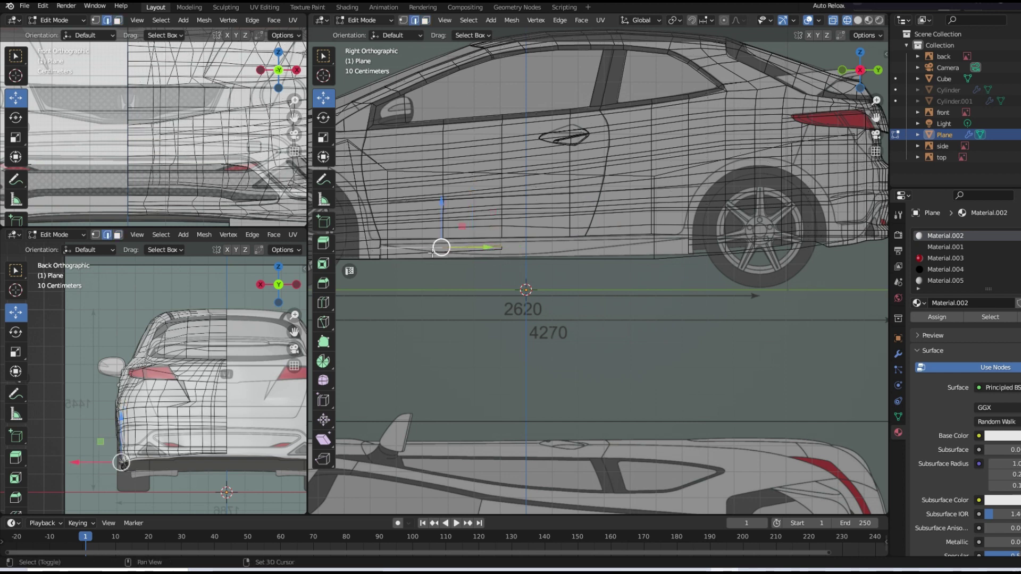
click(429, 259)
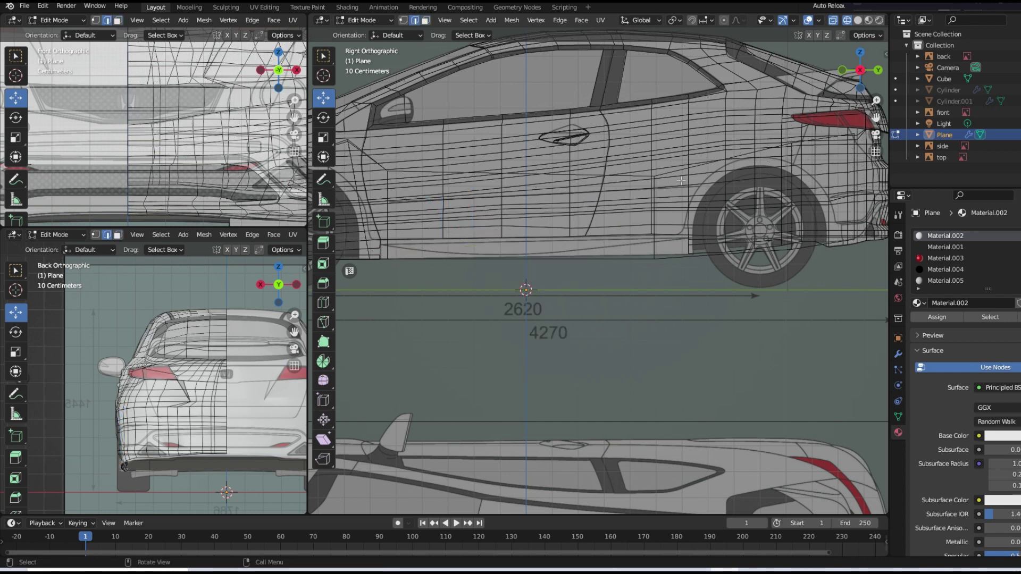
click(868, 20)
click(373, 20)
mouse_move(520, 206)
middle_down()
mouse_move(575, 230)
mouse_move(507, 232)
mouse_move(567, 235)
middle_up()
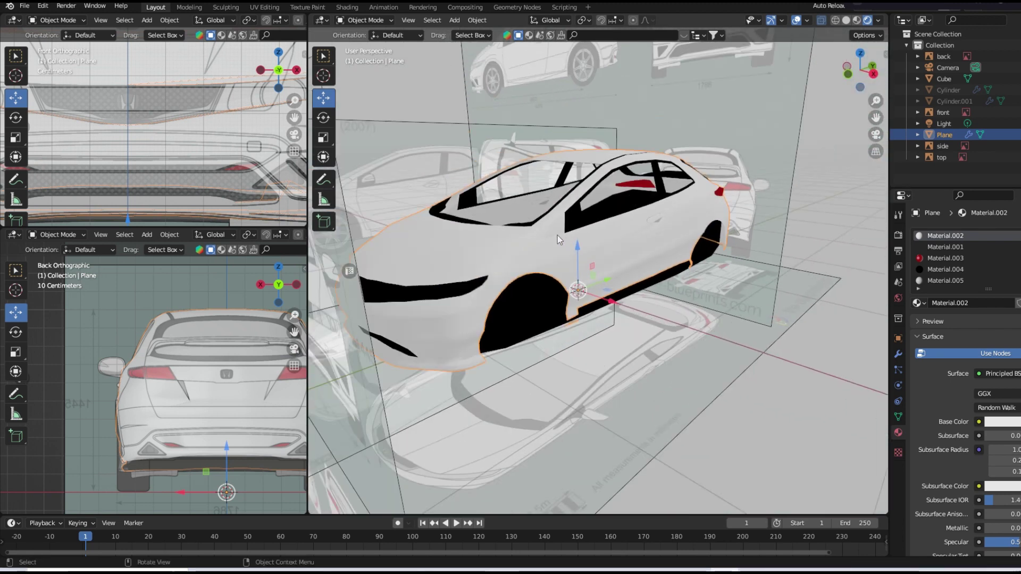
key(Tab)
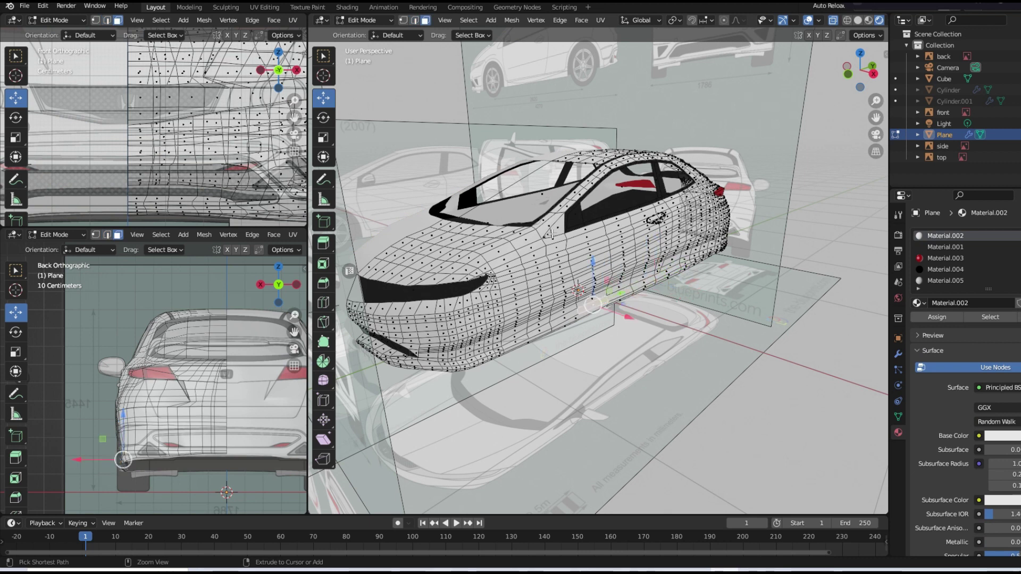
key(KP_3)
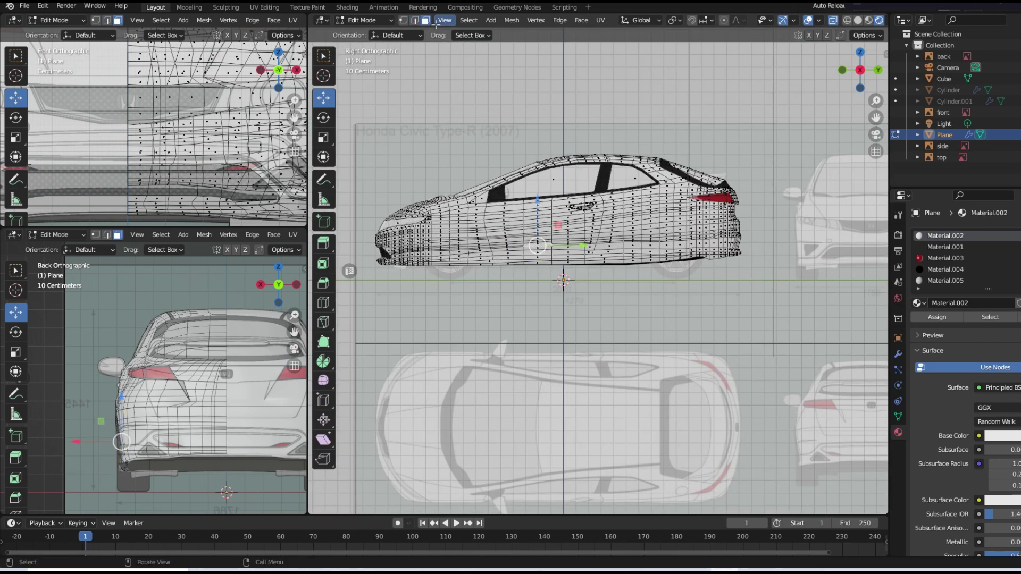
key(Tab)
- Add a scaled-down cube, move it 0.62 m along X and flatten it to 0.398 in Z
key(shift+a)
click(564, 48)
key(s)
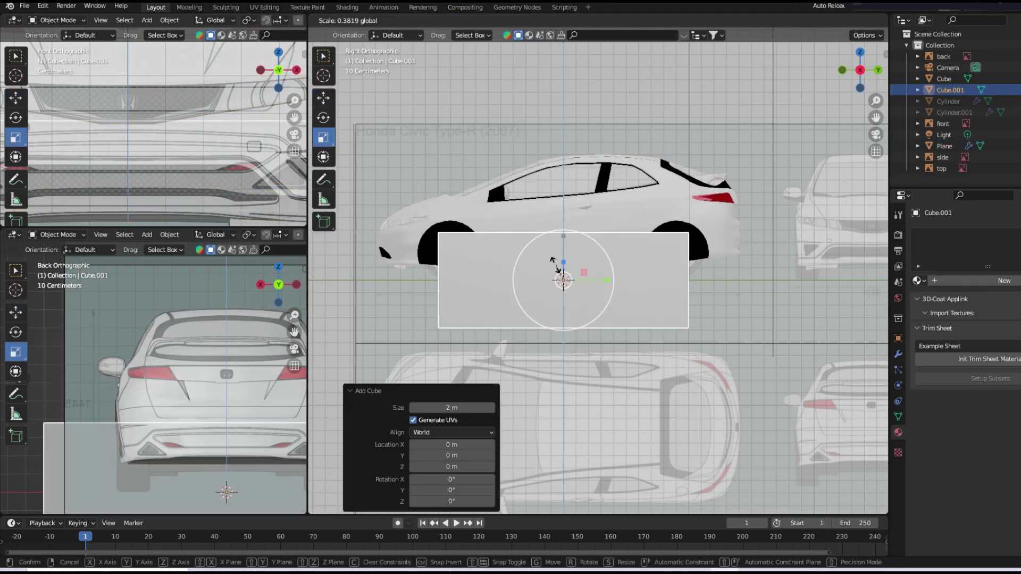
click(556, 266)
middle_drag(556, 266, 574, 297)
key(g)
key(x)
click(581, 323)
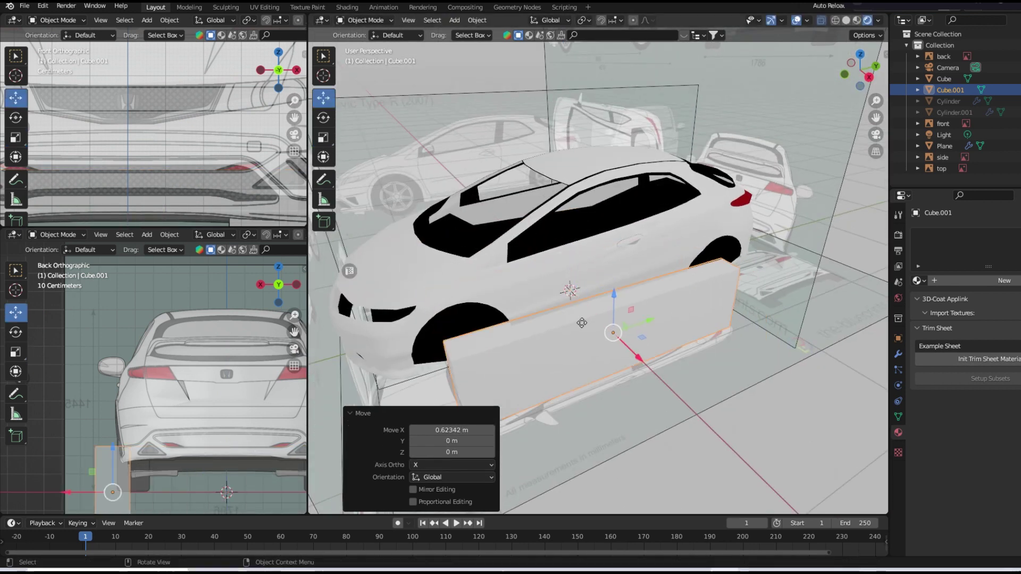
key(s)
key(z)
click(600, 328)
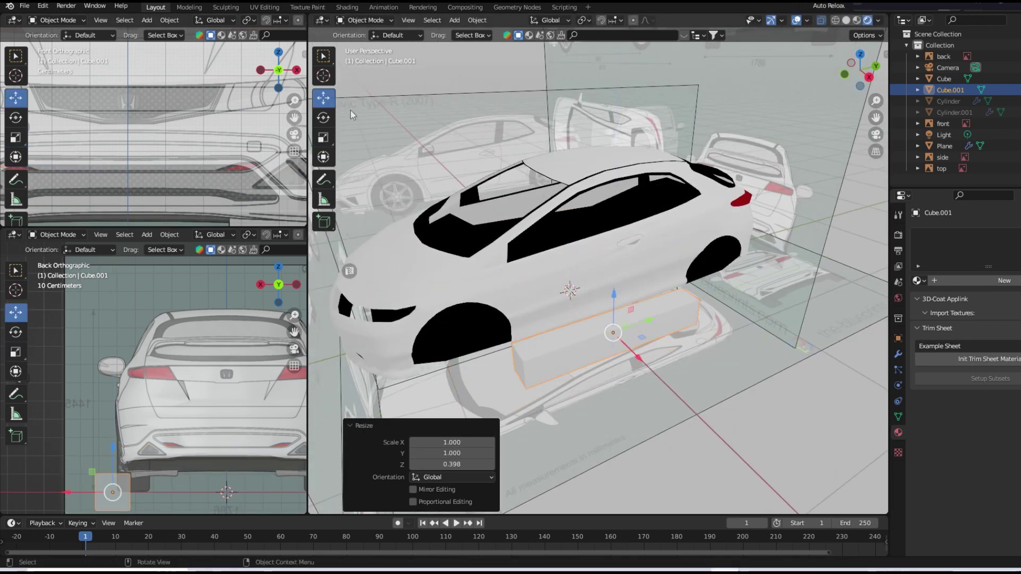
key(g)
key(x)
click(660, 316)
- Lower the block along Z so it sits just under the door sill
mouse_move(661, 316)
middle_down()
mouse_move(545, 302)
mouse_move(630, 291)
middle_up()
key(shift+z)
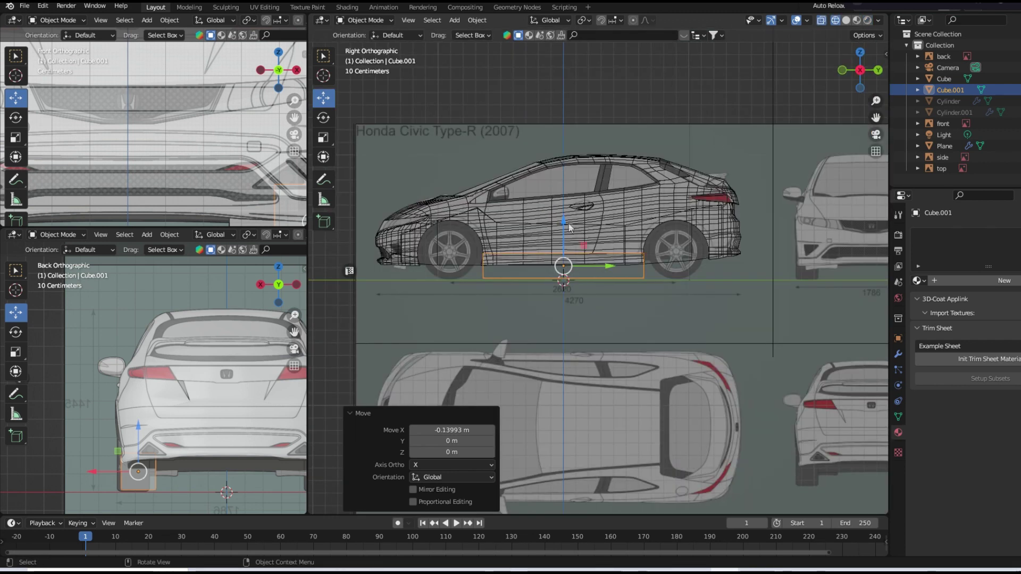
key(g)
key(z)
click(664, 250)
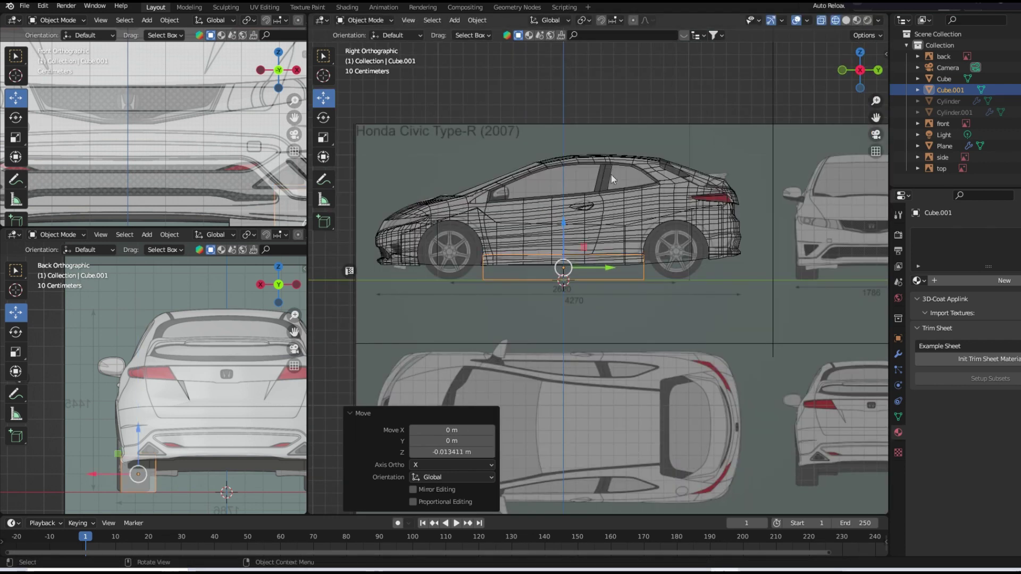
key(shift+z)
- Save the blend file
scroll(638, 223, up, 5)
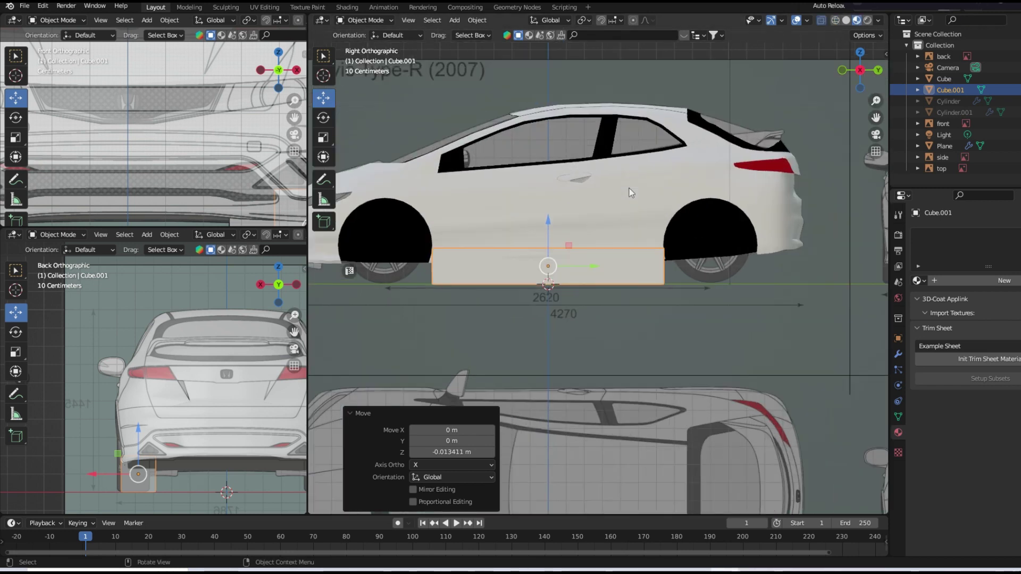
middle_drag(638, 224, 687, 231)
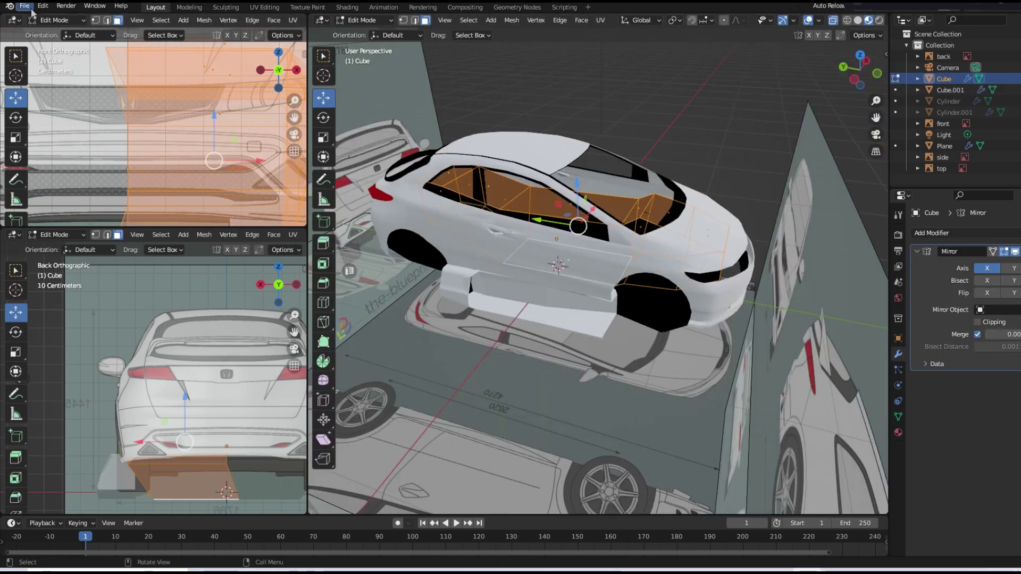
click(24, 5)
click(48, 79)
- Add a Subdivision Surface modifier to the side-skirt block
scroll(664, 266, up, 6)
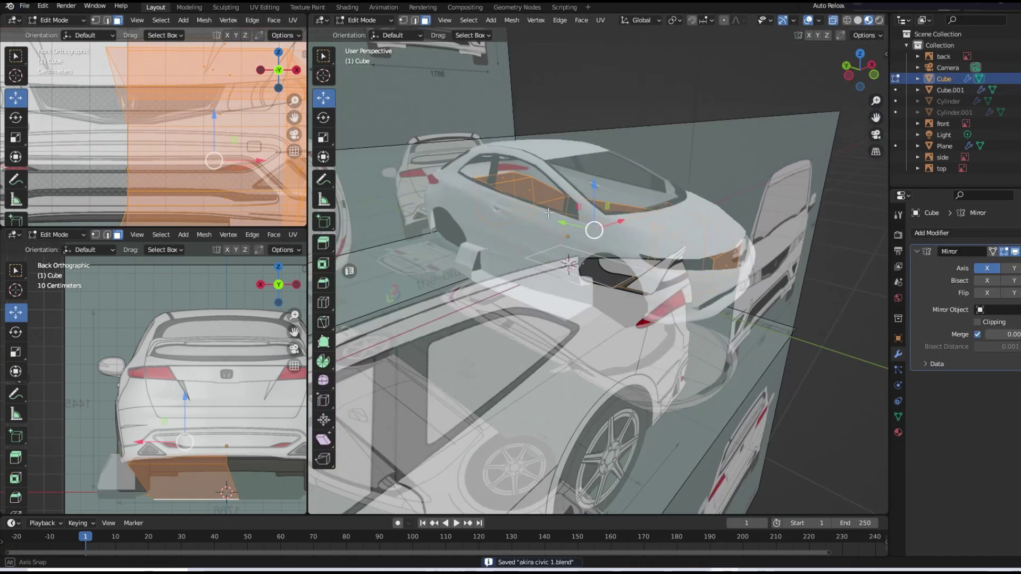
middle_drag(665, 265, 868, 274)
key(Tab)
click(868, 275)
click(932, 233)
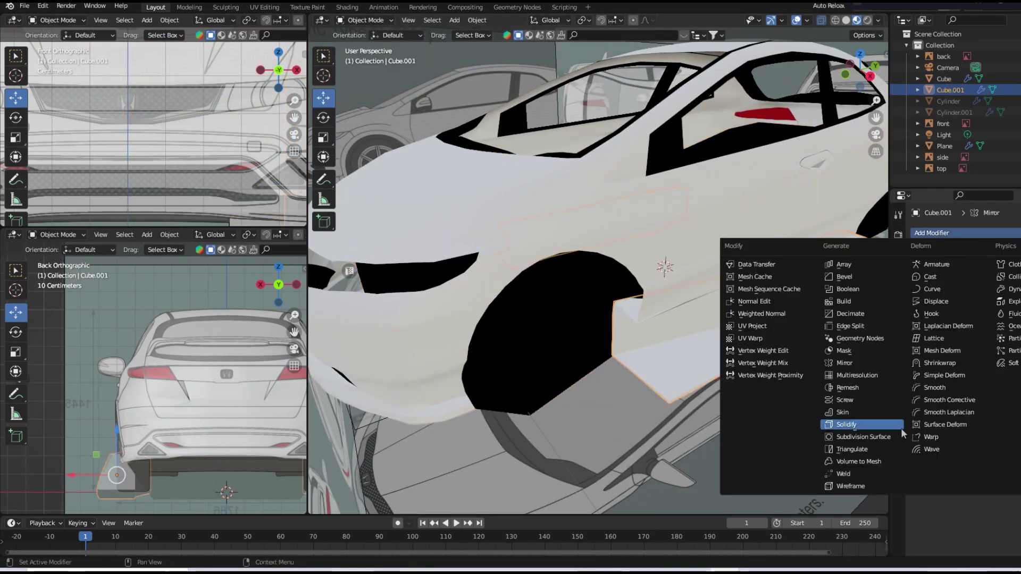
click(851, 424)
- Shade the side-skirt block smooth
middle_drag(800, 338, 703, 321)
scroll(703, 321, up, 3)
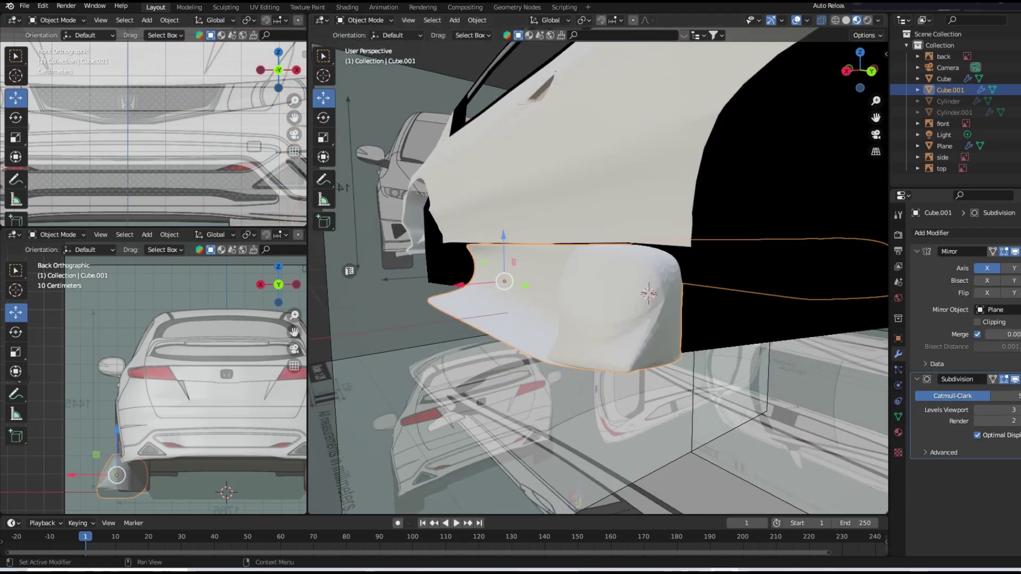
click(898, 417)
right_click(636, 350)
click(585, 308)
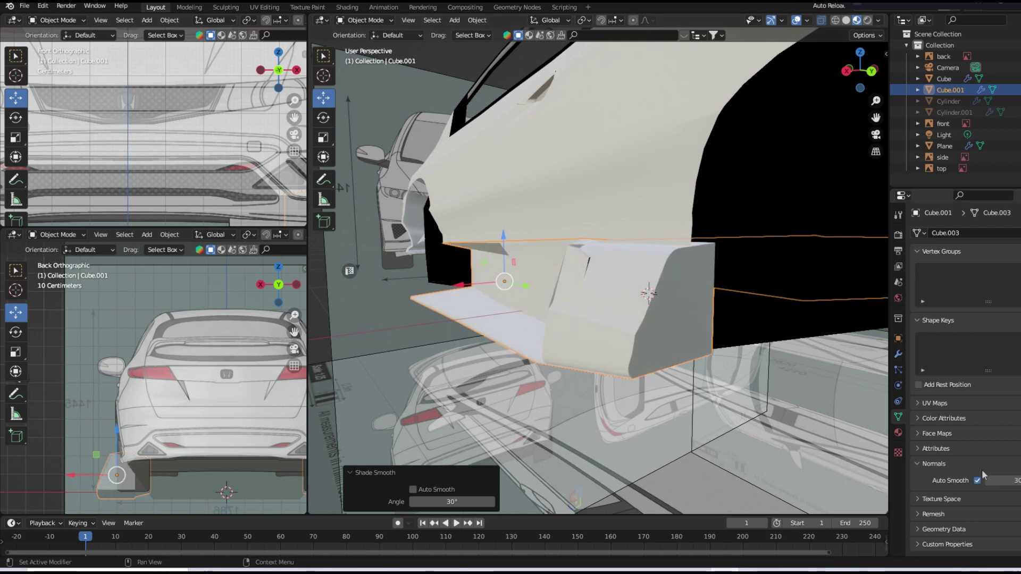
- Nudge one vertex of the side-skirt block slightly along X
click(363, 20)
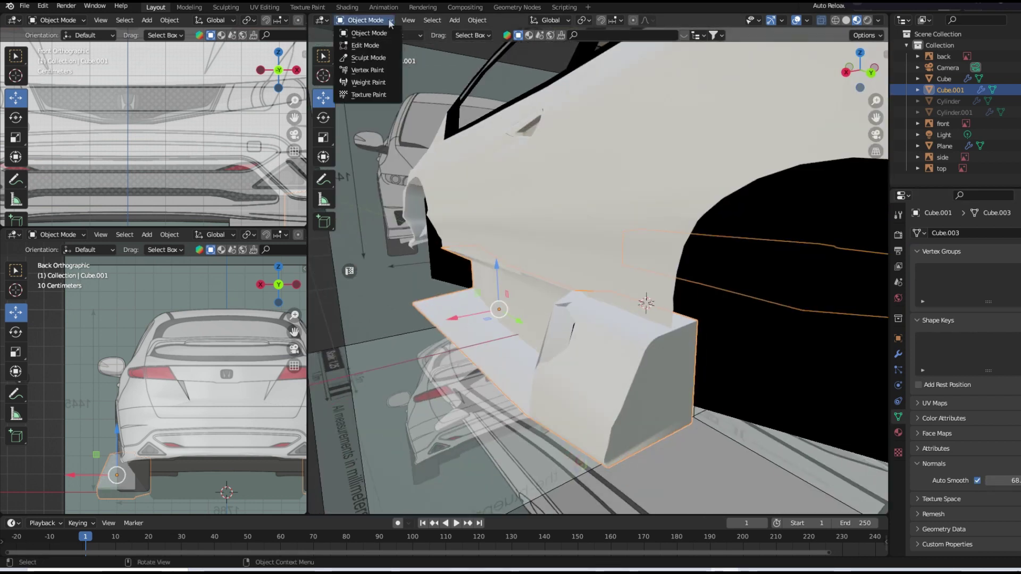
scroll(598, 313, down, 2)
middle_drag(598, 313, 510, 289)
click(501, 284)
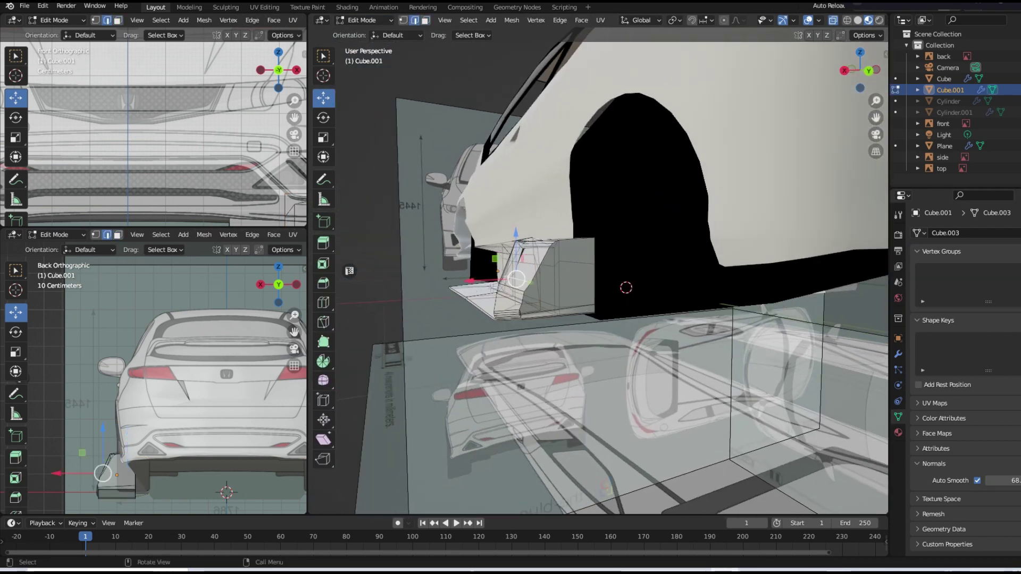
drag(492, 286, 494, 286)
middle_drag(494, 286, 504, 291)
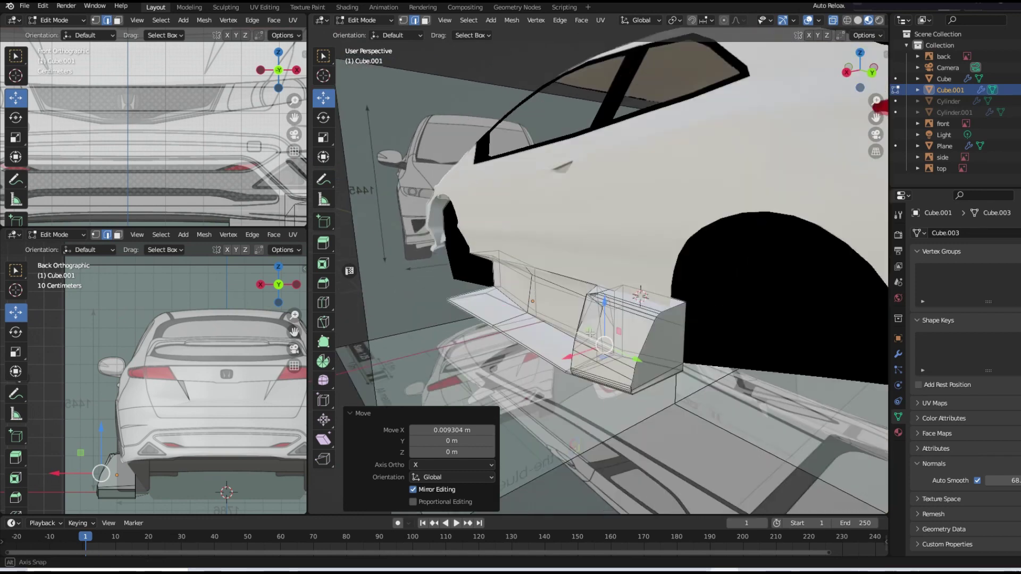
middle_drag(555, 333, 532, 266)
- Return to Object Mode and reselect the side-skirt block
click(364, 20)
click(385, 32)
click(773, 272)
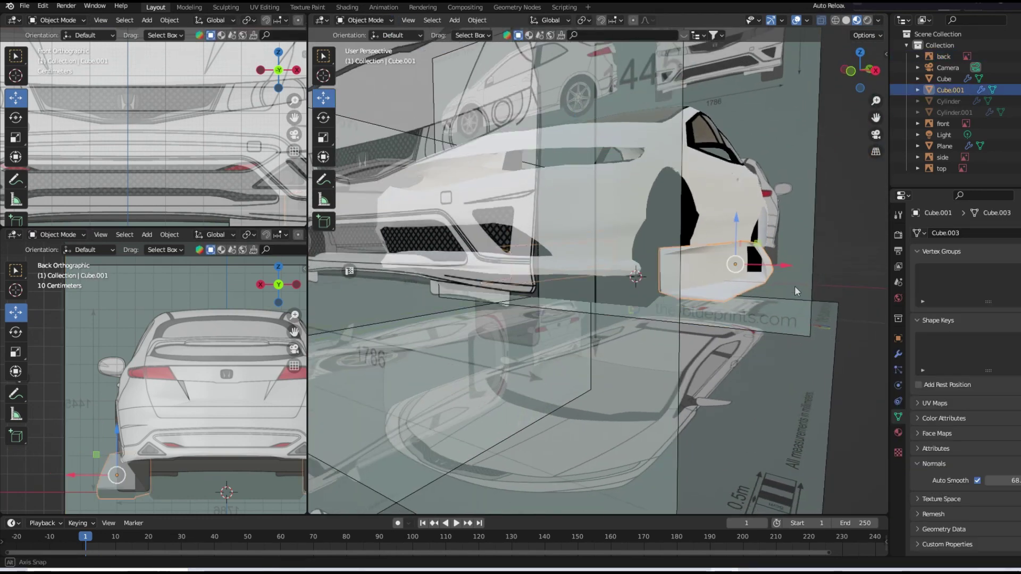
middle_drag(794, 285, 766, 303)
- Lower the top face at the skirt's rear end slightly
click(363, 19)
scroll(781, 255, up, 5)
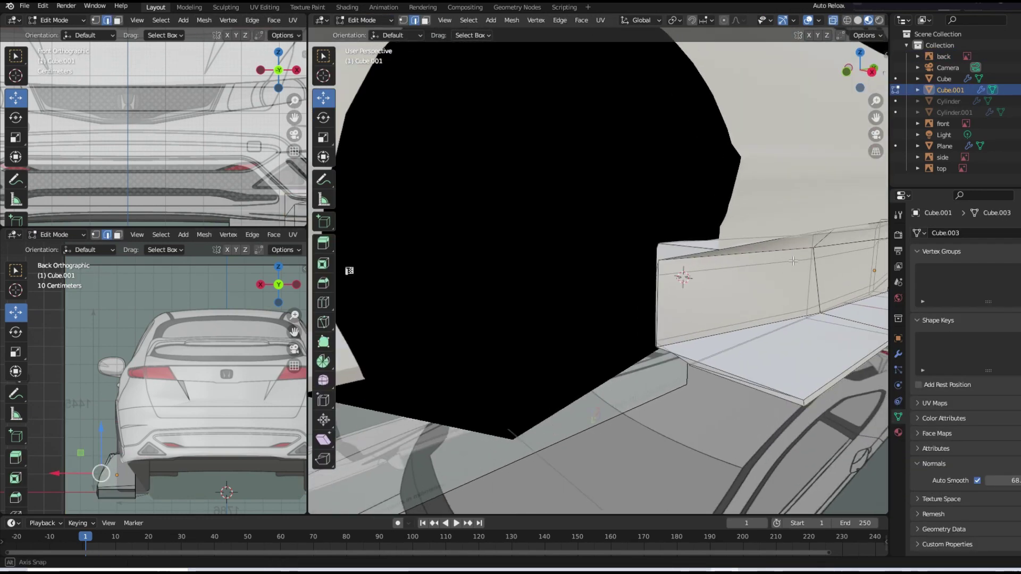
scroll(781, 256, down, 2)
middle_drag(781, 255, 665, 224)
click(426, 21)
middle_drag(532, 223, 588, 193)
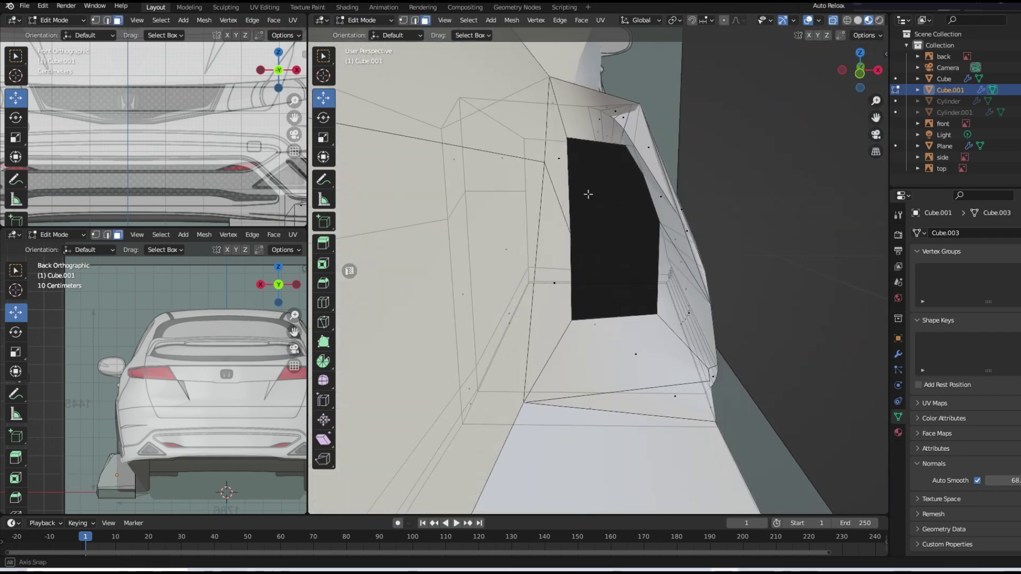
click(584, 154)
middle_drag(585, 154, 553, 159)
drag(551, 154, 551, 159)
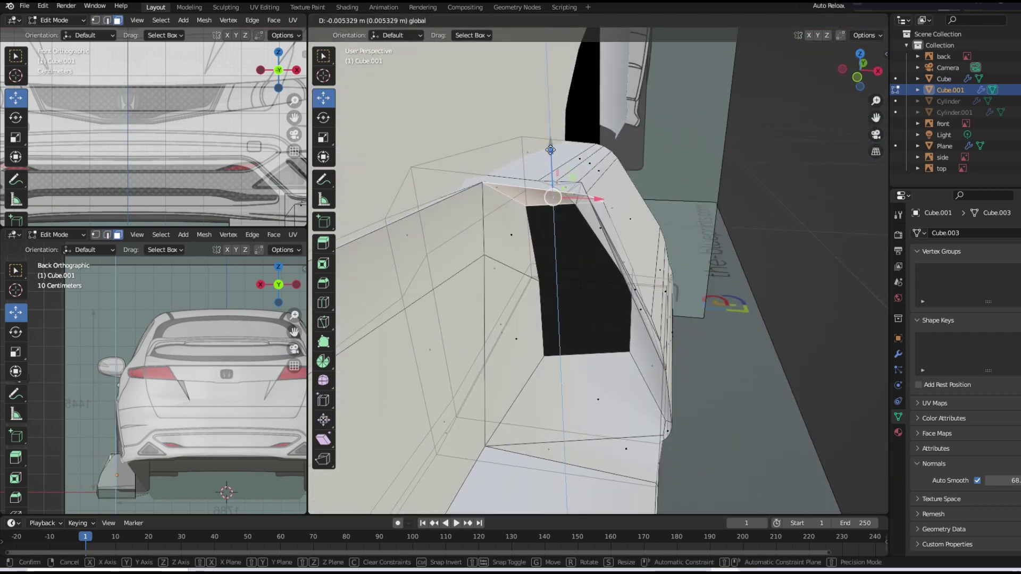
middle_drag(553, 159, 627, 138)
key(1)
- Slide the skirt-end vertices inward along X and raise them slightly
click(617, 99)
drag(643, 110, 638, 113)
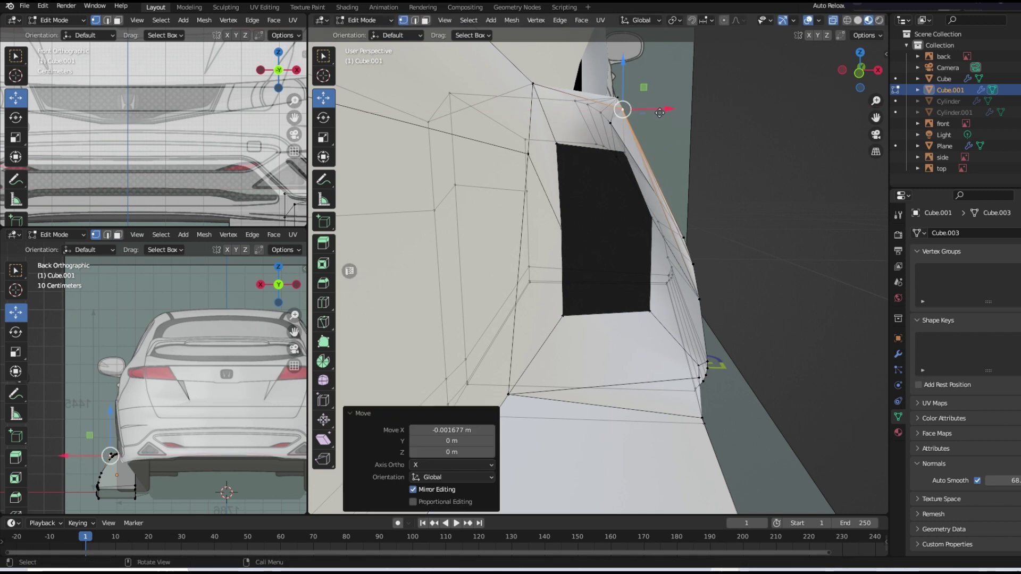
middle_drag(638, 113, 617, 194)
drag(617, 197, 606, 201)
middle_drag(606, 200, 622, 228)
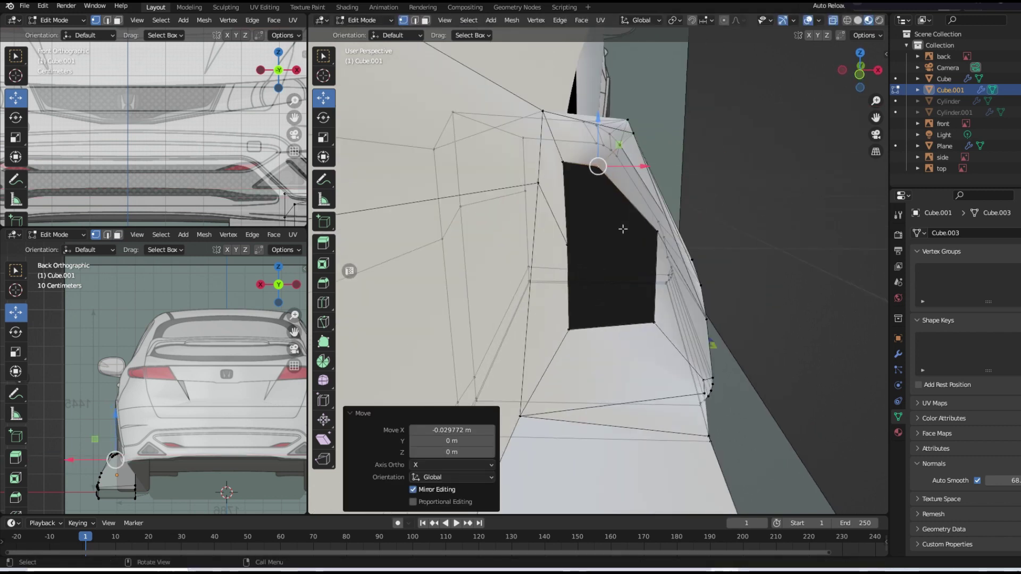
drag(645, 230, 646, 230)
drag(613, 117, 612, 122)
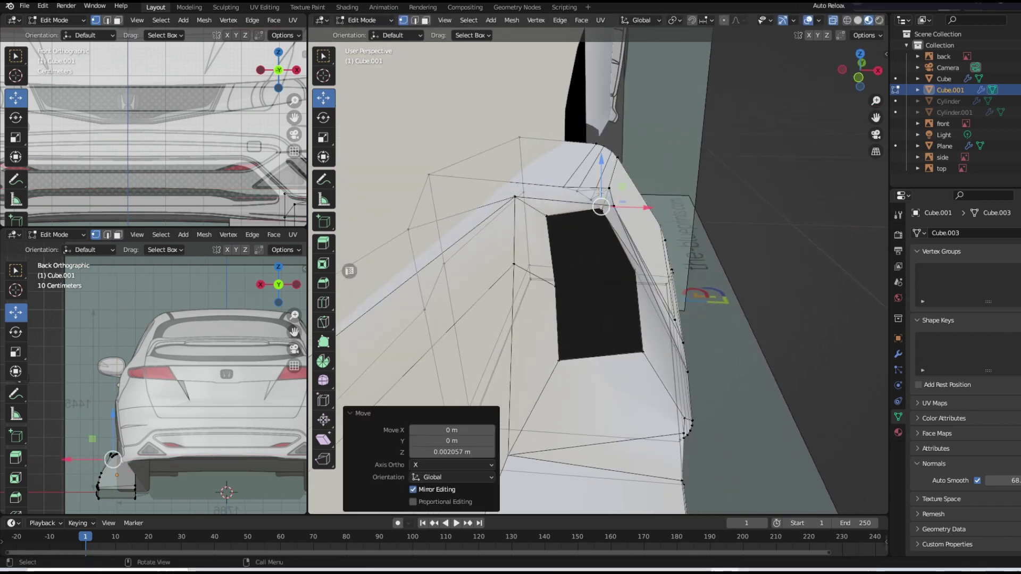
- Lower the rear vertices and shift them along X to follow the wheel arch
mouse_move(613, 121)
middle_down()
mouse_move(564, 179)
mouse_move(585, 223)
middle_up()
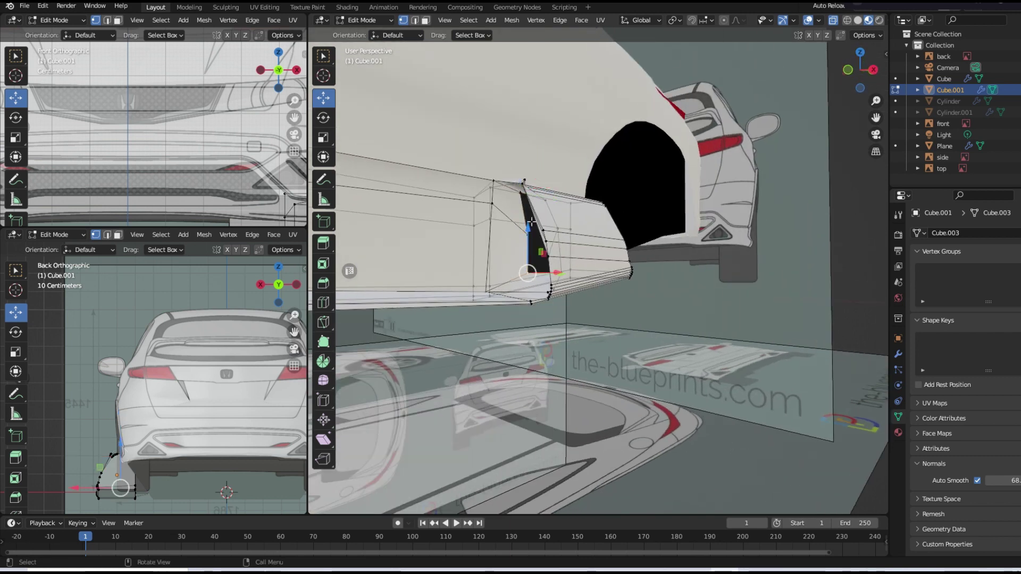
drag(584, 223, 584, 234)
middle_drag(585, 234, 675, 289)
drag(675, 288, 683, 286)
click(683, 286)
scroll(683, 286, down, 5)
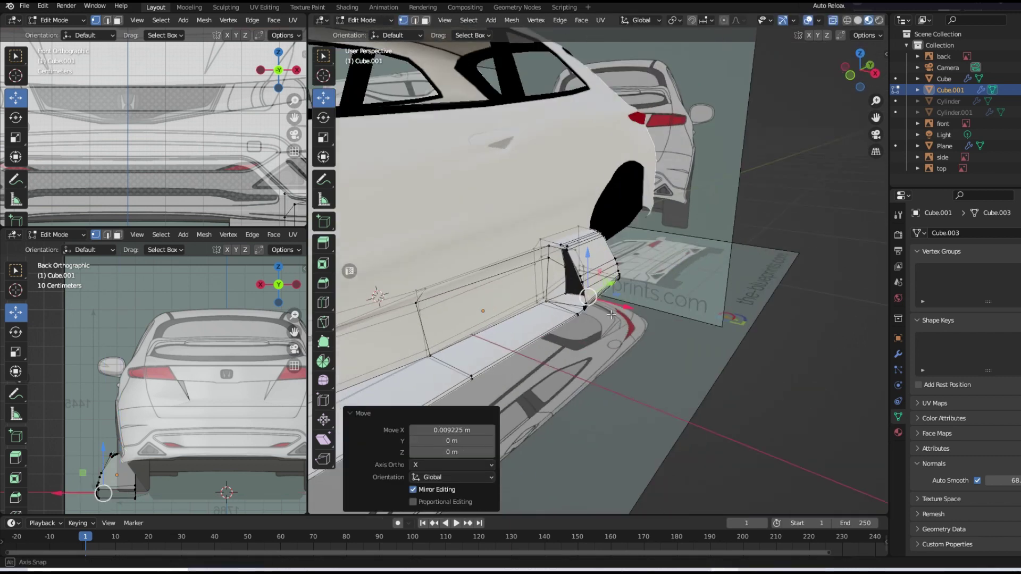
mouse_move(683, 286)
middle_down()
mouse_move(630, 281)
mouse_move(589, 297)
middle_up()
key(Tab)
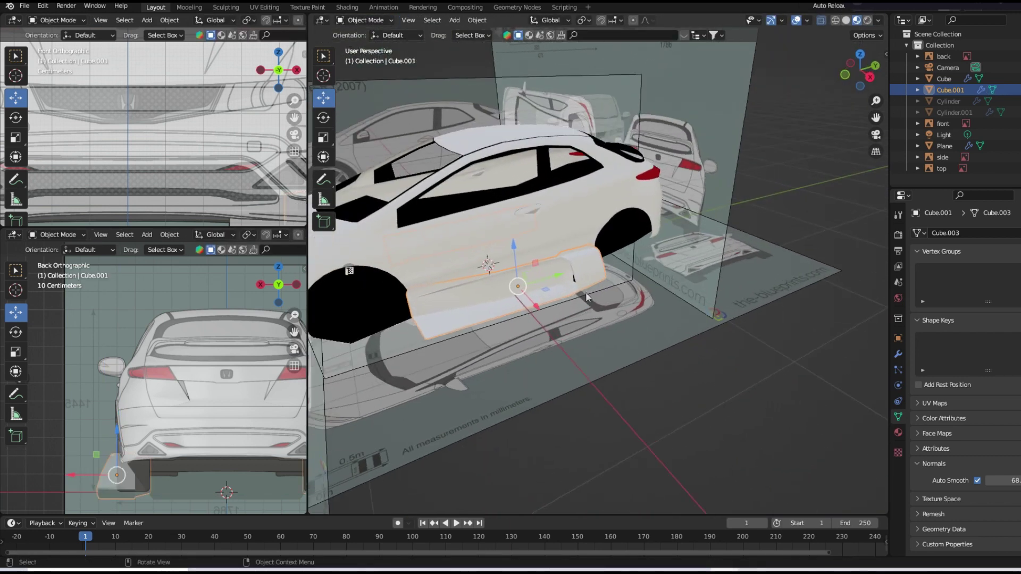
- Save the project file
click(19, 7)
click(37, 81)
mouse_move(698, 212)
middle_down()
mouse_move(640, 221)
mouse_move(715, 215)
mouse_move(780, 233)
mouse_move(756, 241)
mouse_move(807, 207)
middle_up()
scroll(640, 221, up, 3)
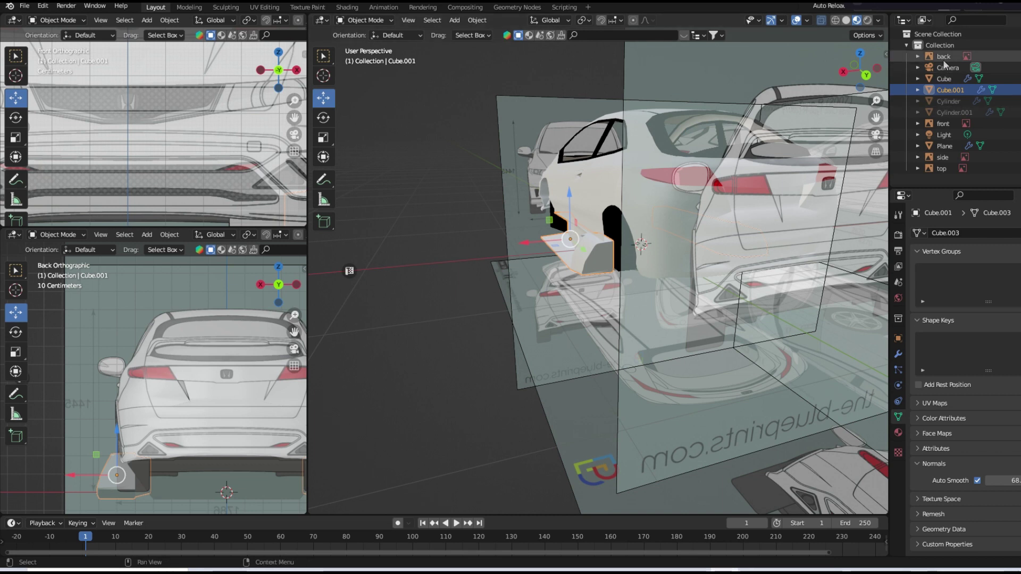
- Move the car parts Cube through Plane into a new 'car' collection and hide the reference images
click(944, 79)
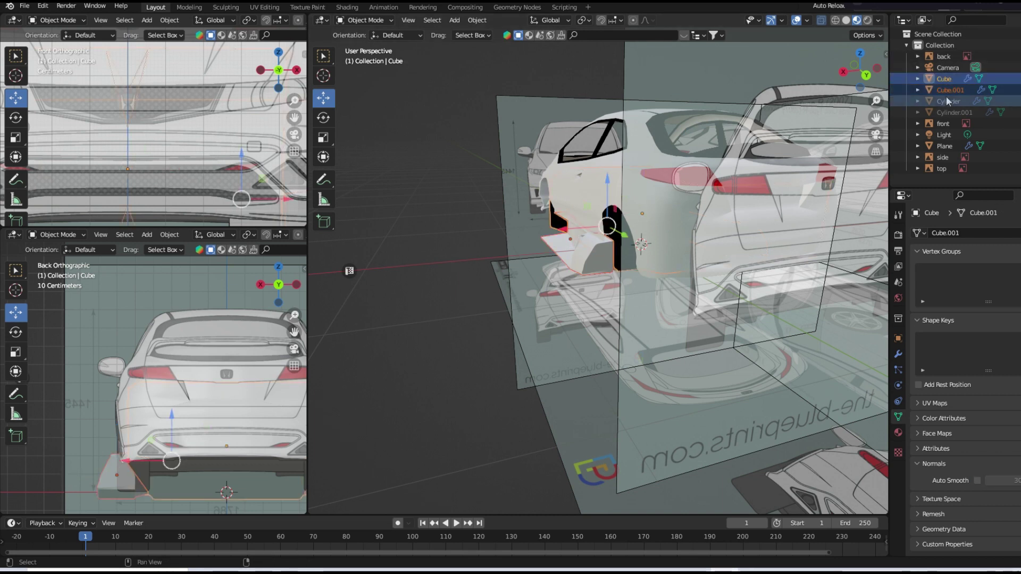
shift+click(947, 143)
ctrl+click(949, 125)
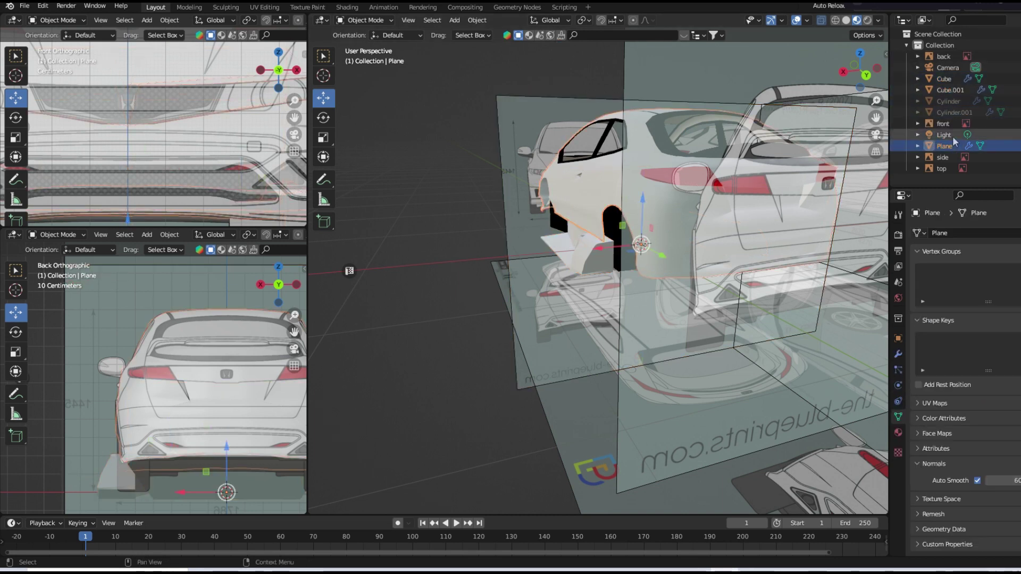
ctrl+click(951, 113)
text(m)
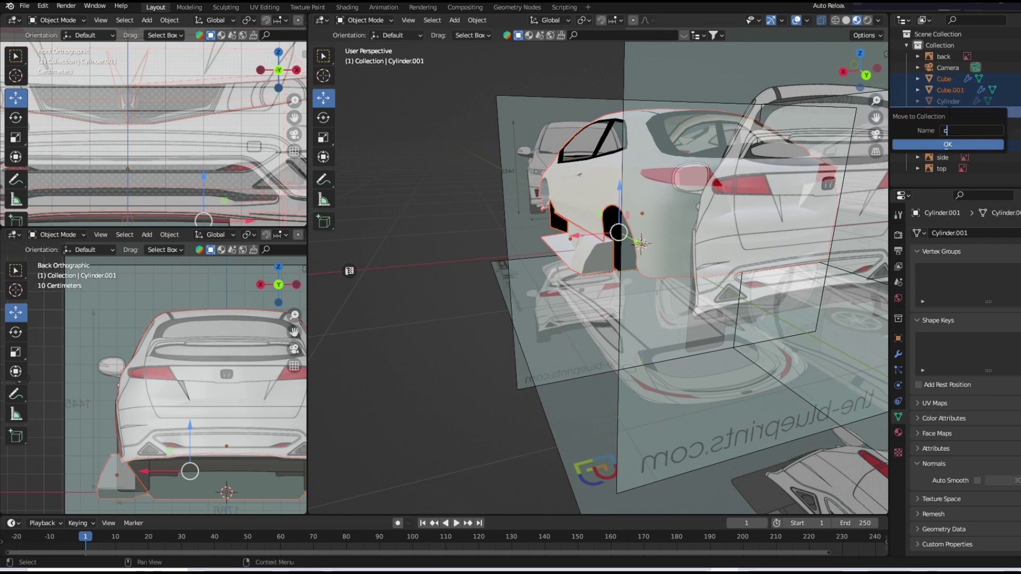
text(car)
key(Return)
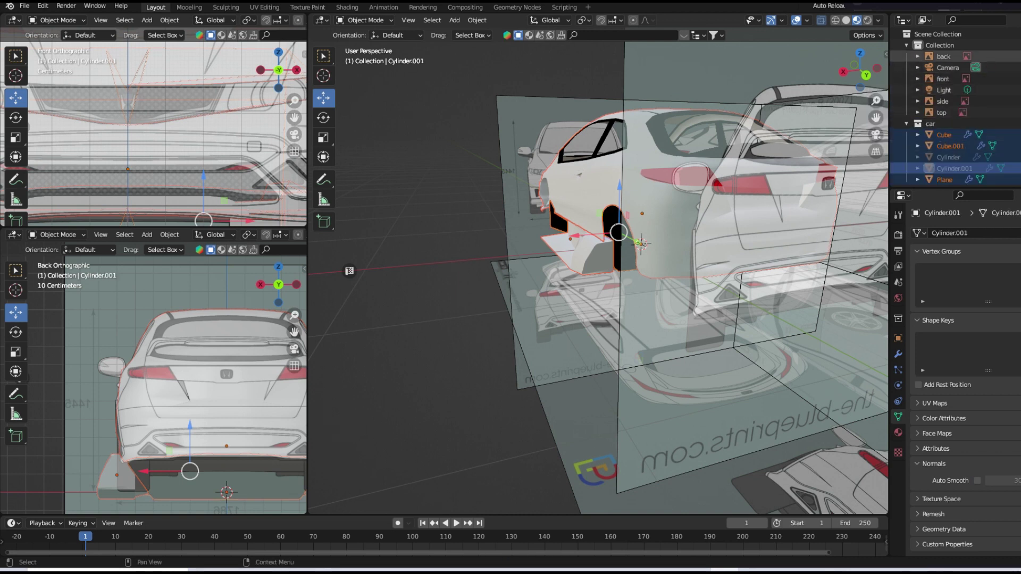
key(2)
- Shade the main body Plane smooth
mouse_move(791, 119)
middle_down()
mouse_move(840, 159)
mouse_move(498, 217)
mouse_move(497, 208)
middle_up()
click(498, 217)
scroll(579, 311, up, 3)
mouse_move(579, 311)
middle_down()
mouse_move(652, 287)
mouse_move(557, 269)
mouse_move(515, 245)
mouse_move(547, 274)
mouse_move(429, 243)
mouse_move(500, 260)
middle_up()
right_click(557, 269)
click(591, 271)
- Place a first Knife cut point on the body mesh in Edit Mode
click(365, 20)
click(363, 43)
middle_drag(362, 43, 597, 330)
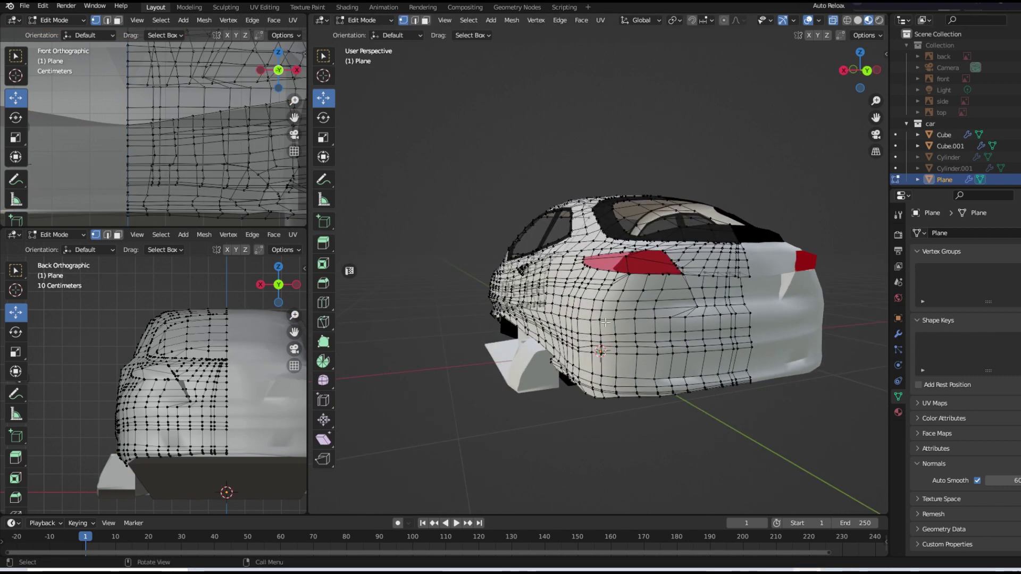
click(323, 322)
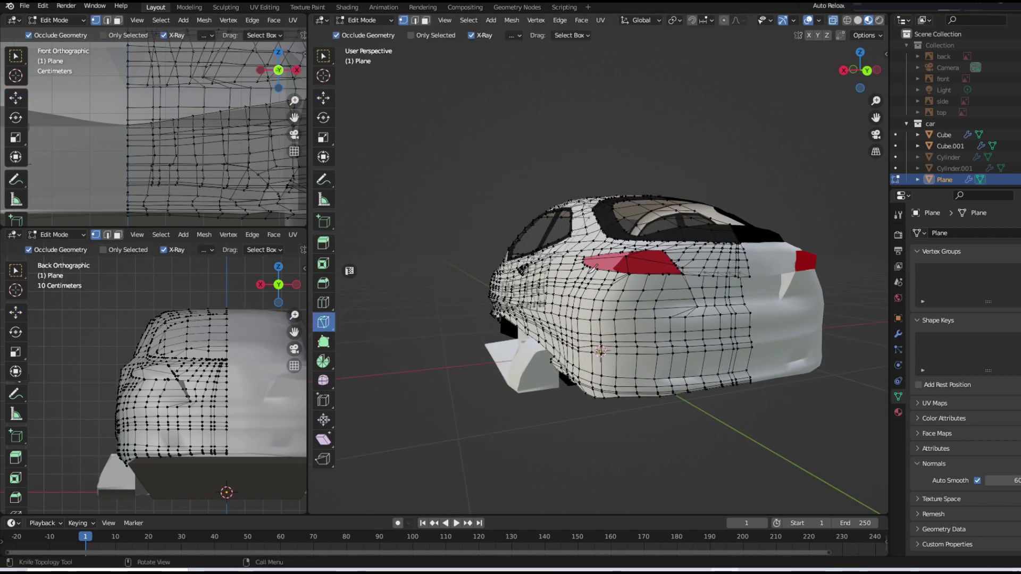
click(584, 279)
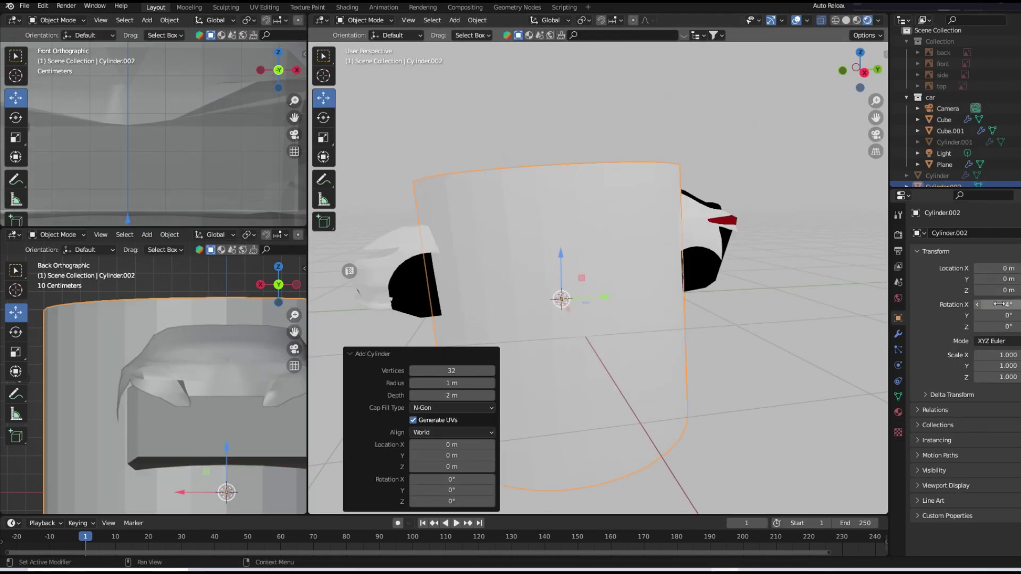
- Rotate the cylinder 90° on Y and scale it down into a thin wheel
text(ry90)
key(Return)
scroll(433, 181, down, 3)
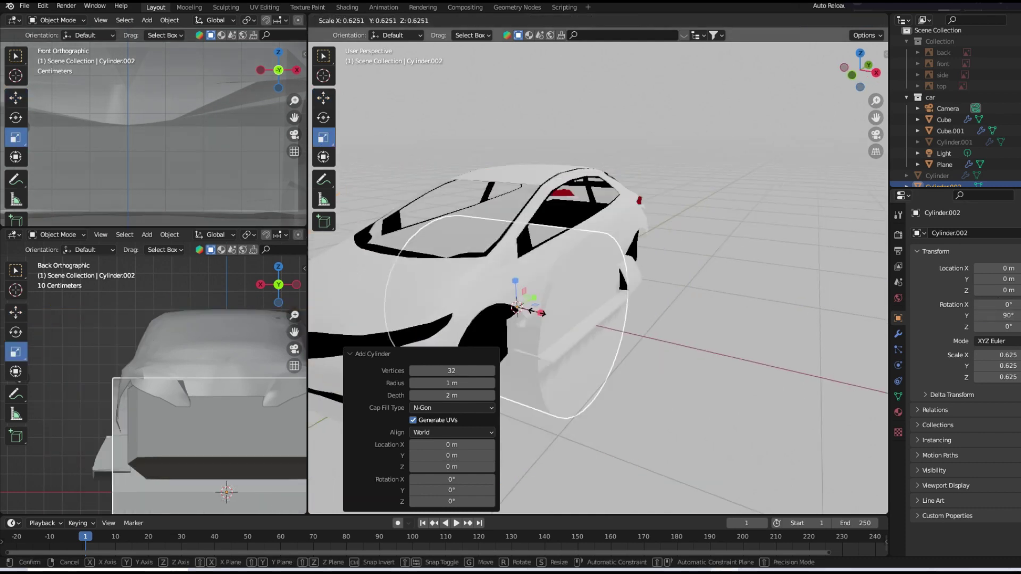
drag(563, 250, 531, 276)
drag(606, 327, 653, 330)
key(s)
click(633, 328)
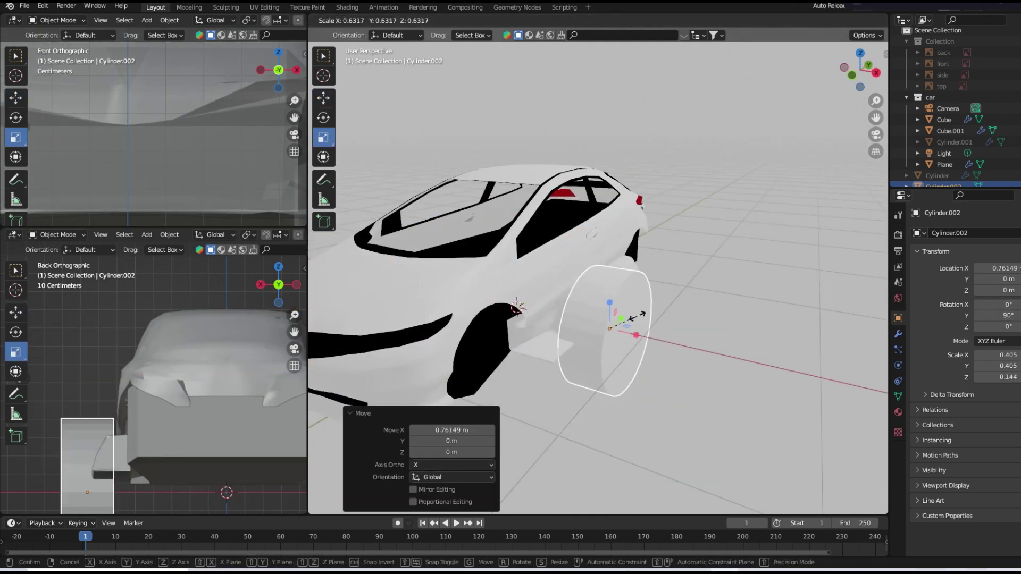
- Move the wheel out along X and raise it along Z, checked from the side view
middle_drag(633, 328, 563, 256)
key(g)
key(z)
click(658, 296)
key(KP_3)
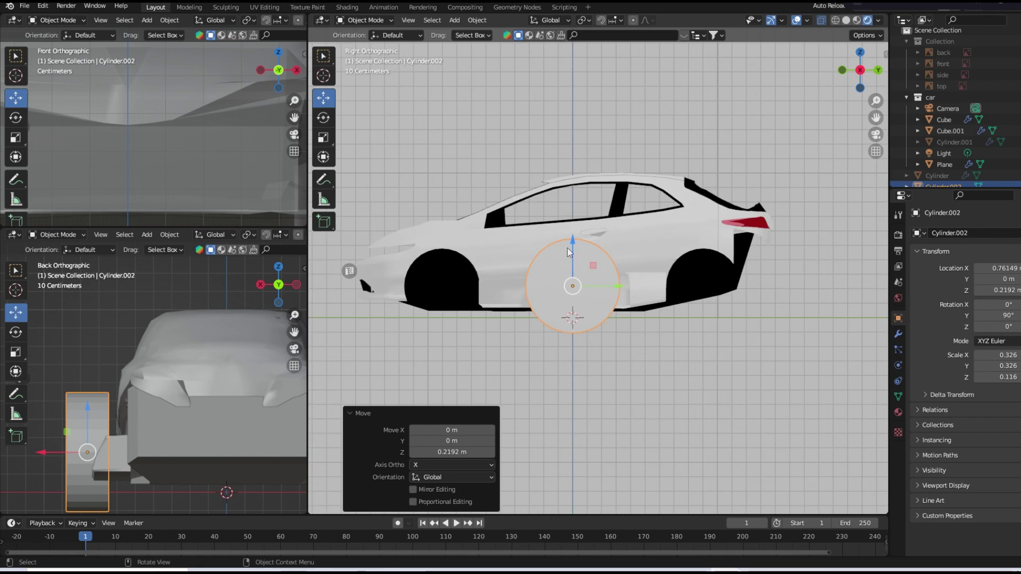
key(g)
key(z)
click(659, 289)
- Place the wheel in the rear arch, flush with the body side
key(g)
key(y)
click(722, 289)
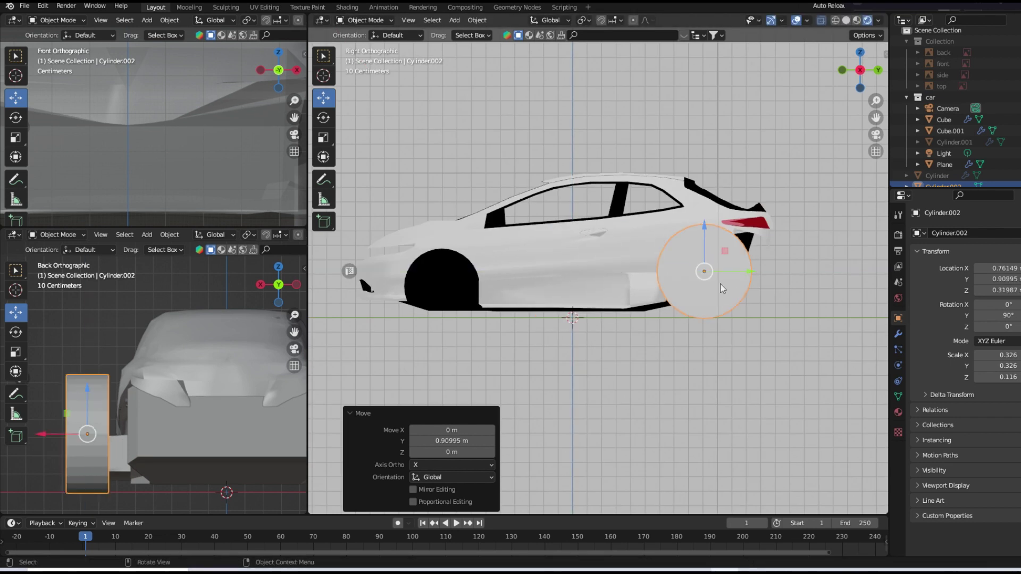
middle_drag(720, 288, 662, 274)
key(g)
key(x)
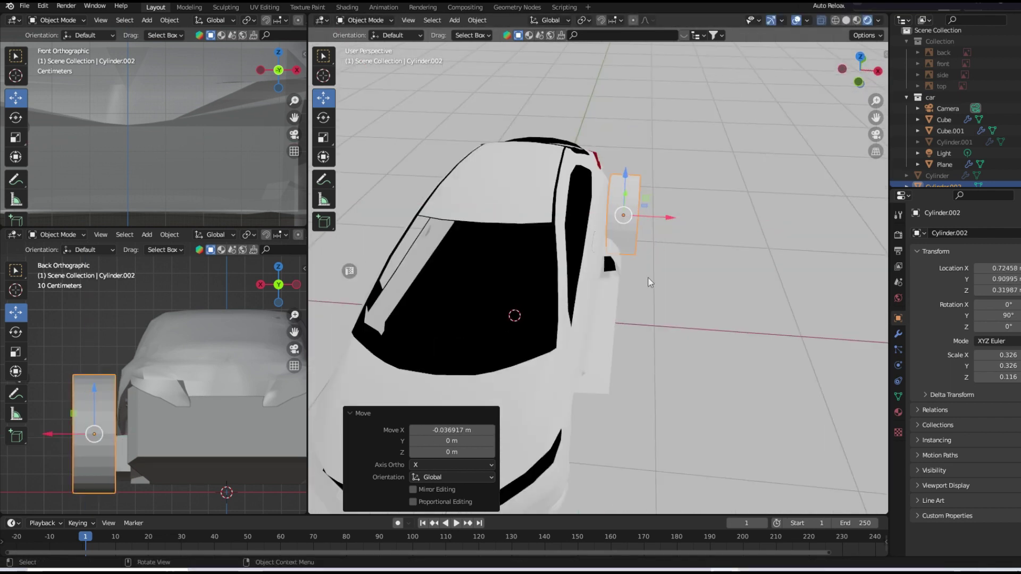
click(660, 270)
- Duplicate the wheel along Y into the front arch and readjust the rear wheel's X position
right_click(659, 270)
click(659, 349)
mouse_move(659, 350)
middle_down()
mouse_move(521, 278)
mouse_move(521, 301)
mouse_move(635, 340)
mouse_move(646, 319)
middle_up()
key(y)
click(522, 279)
click(636, 341)
key(g)
key(x)
click(627, 324)
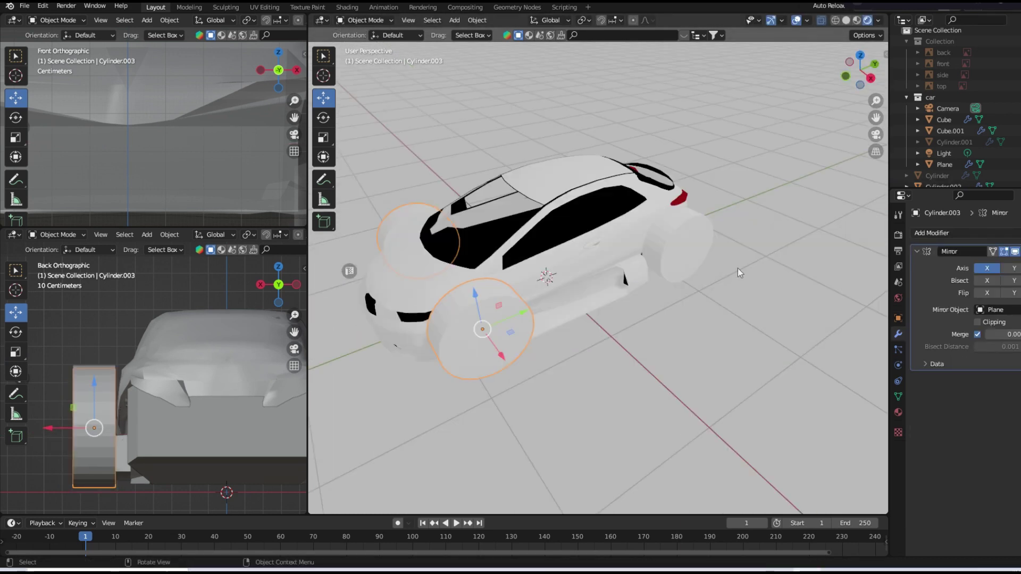
- Snap the 3D cursor to the wheel with Shift+S and orbit to a side view
click(619, 344)
key(shift+s)
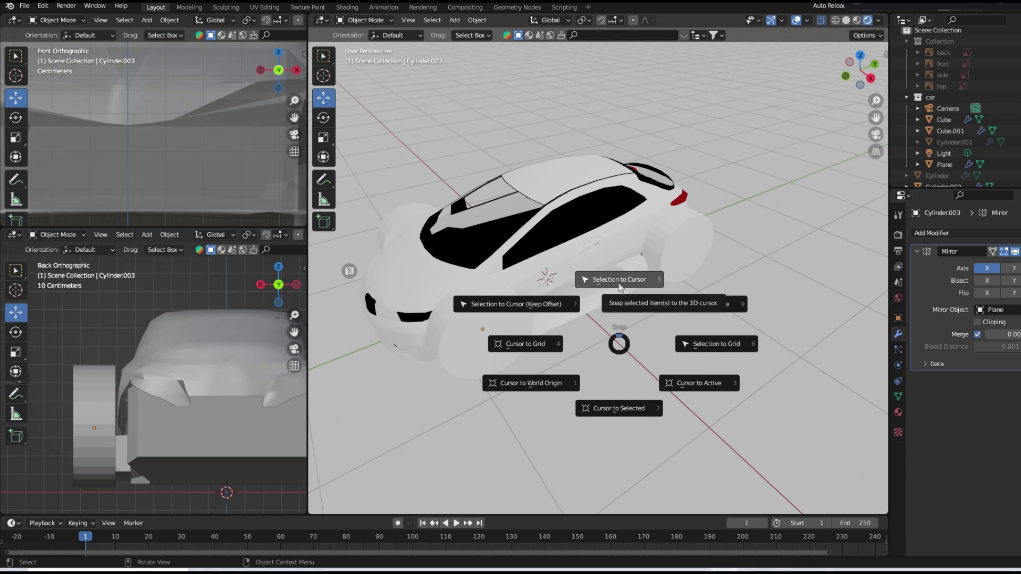
click(619, 288)
key(shift+s)
click(590, 436)
mouse_move(590, 436)
middle_down()
mouse_move(550, 352)
mouse_move(409, 174)
middle_up()
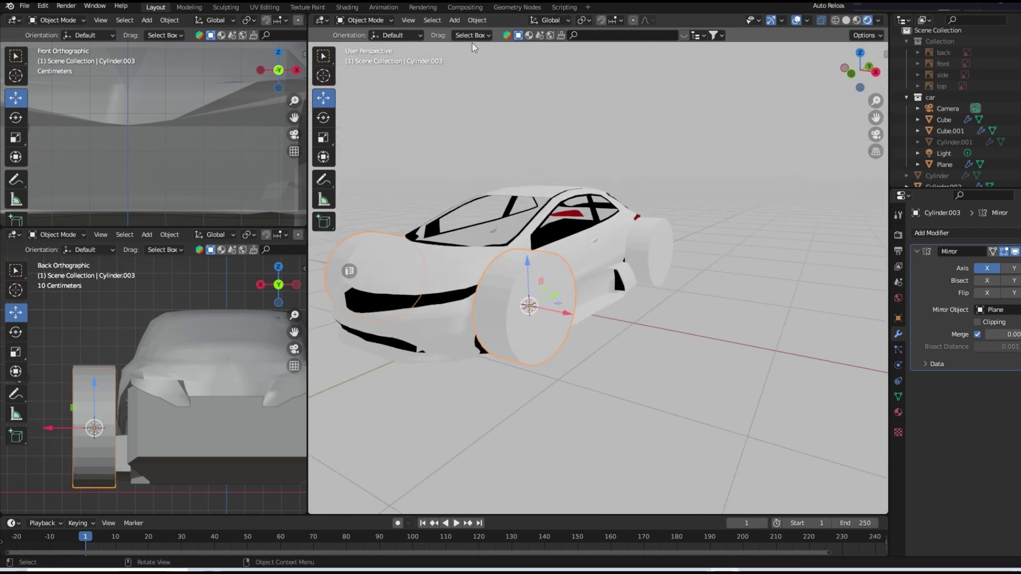
click(455, 20)
mouse_move(470, 33)
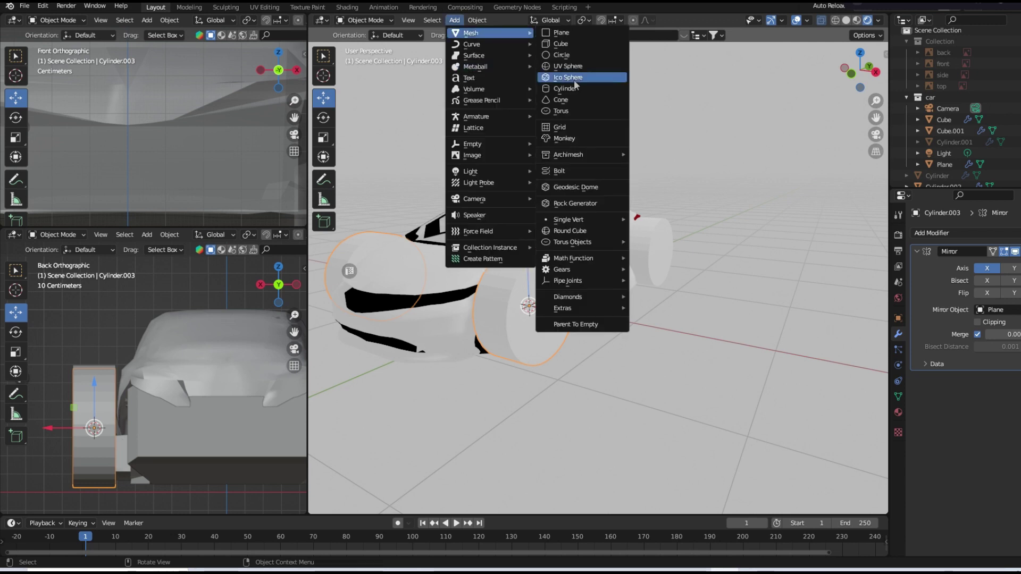
- Add a cylinder at the 3D cursor, rotated 90° on Y, scaled 0.23, moved toward the front arch
click(569, 88)
double_click(999, 315)
text(90)
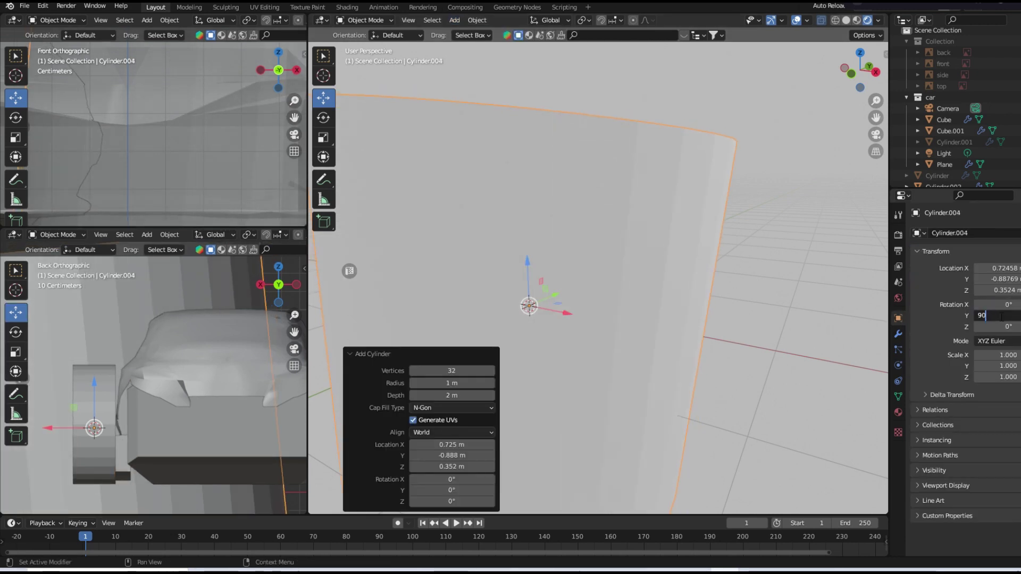
key(Return)
click(323, 137)
text(sx)
text(s0.23)
key(Return)
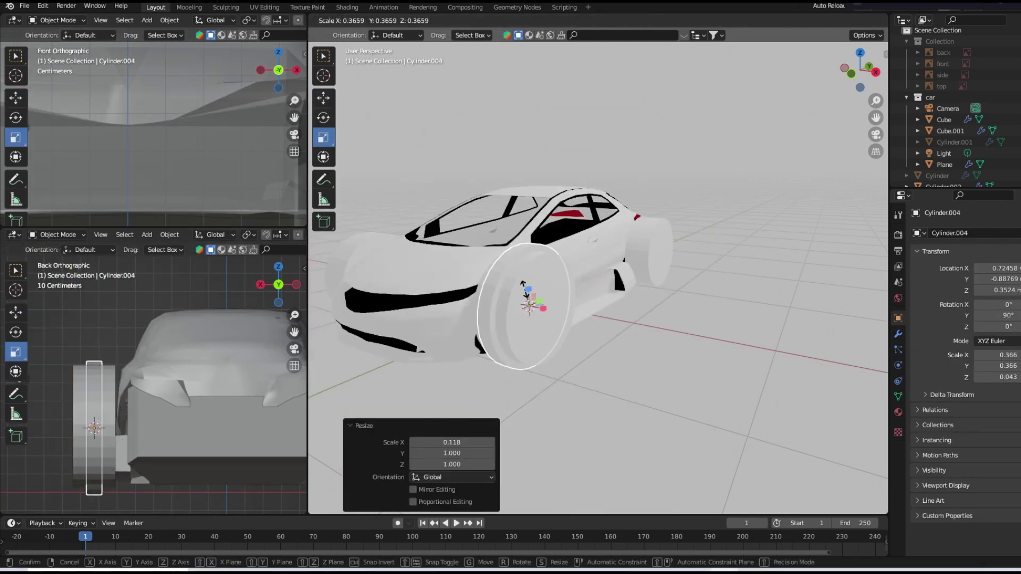
click(323, 98)
drag(493, 296, 537, 314)
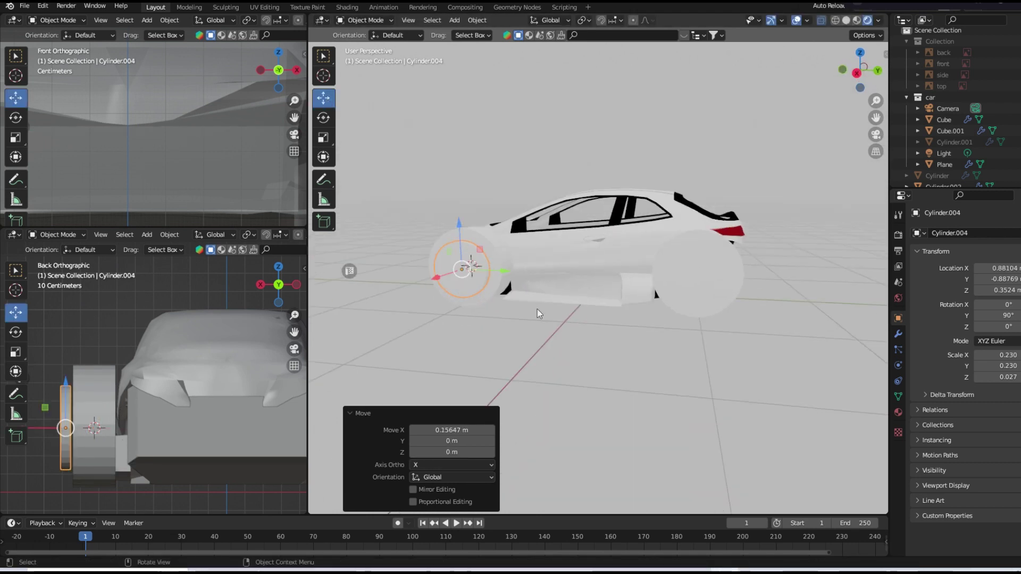
middle_drag(537, 314, 498, 209)
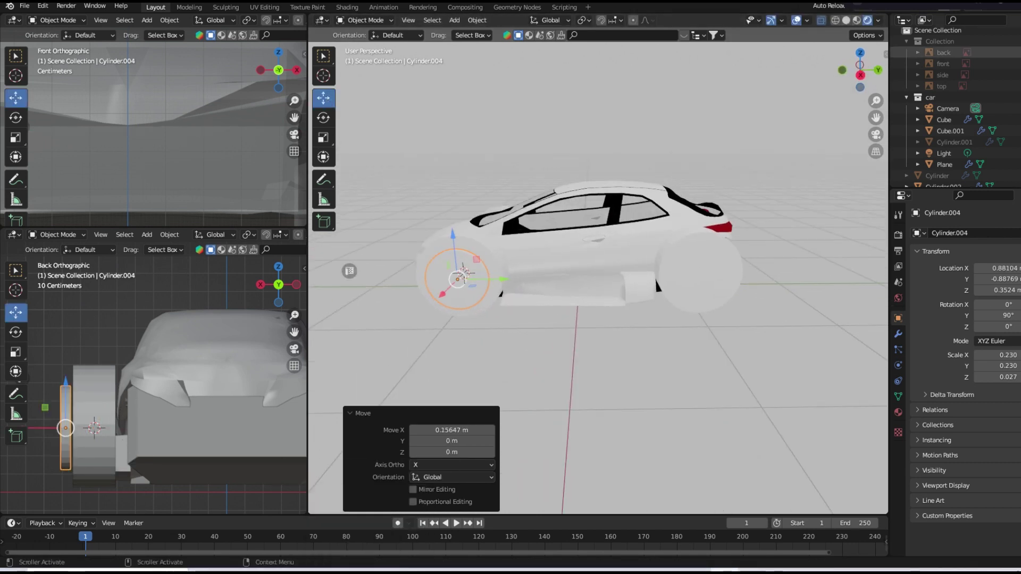
middle_drag(495, 266, 414, 160)
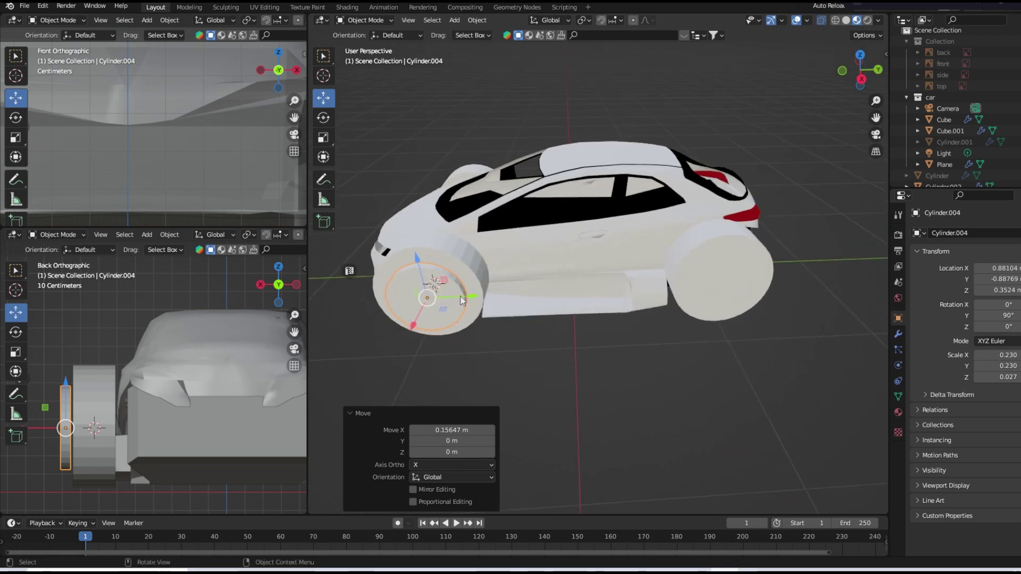
- In Edit Mode, extrude the wheel faces along their normal into a swing arm, then return to Object Mode
click(366, 20)
click(384, 49)
middle_drag(478, 159, 511, 133)
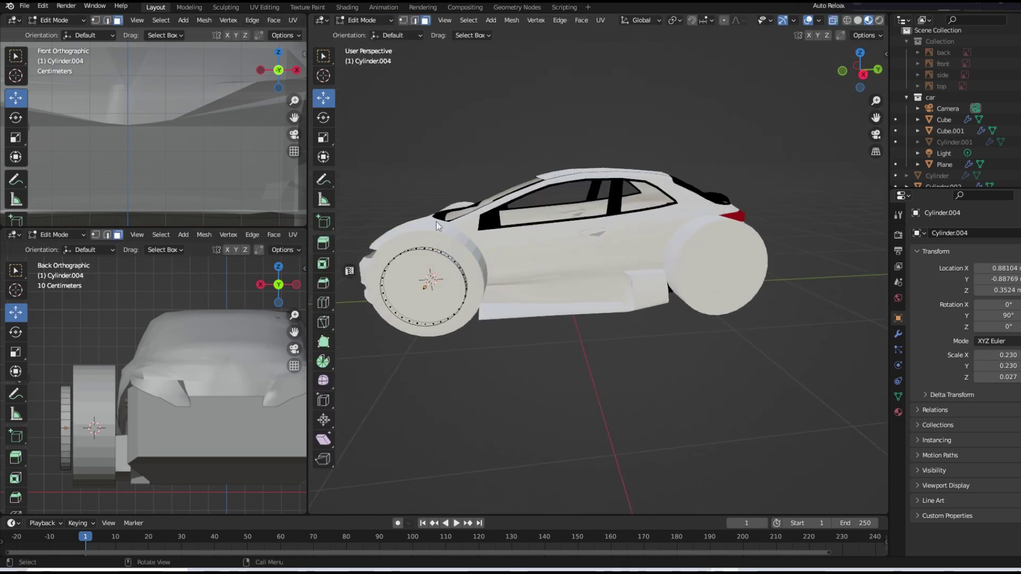
middle_drag(464, 275, 436, 255)
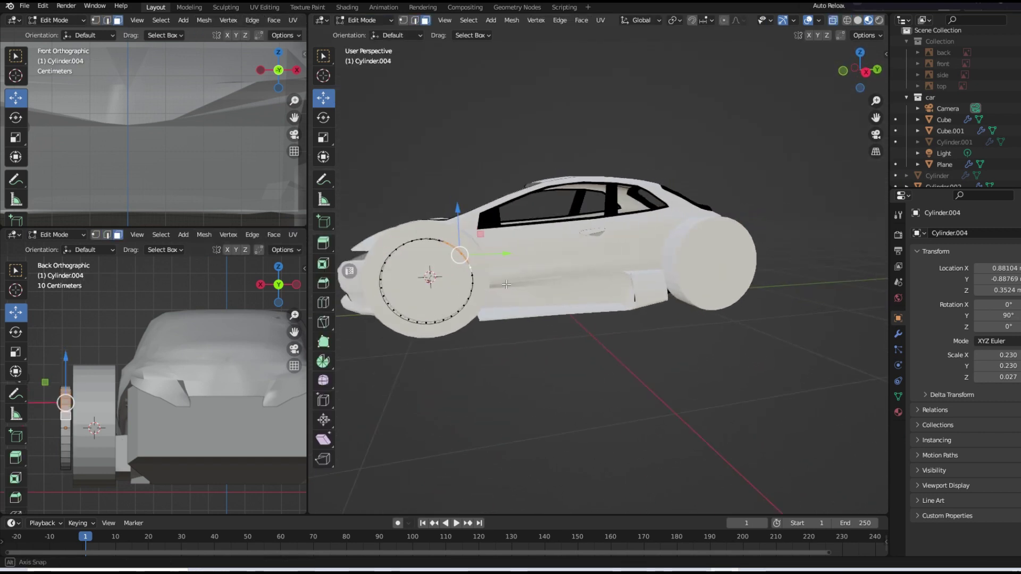
key(e)
click(481, 190)
key(ctrl+z)
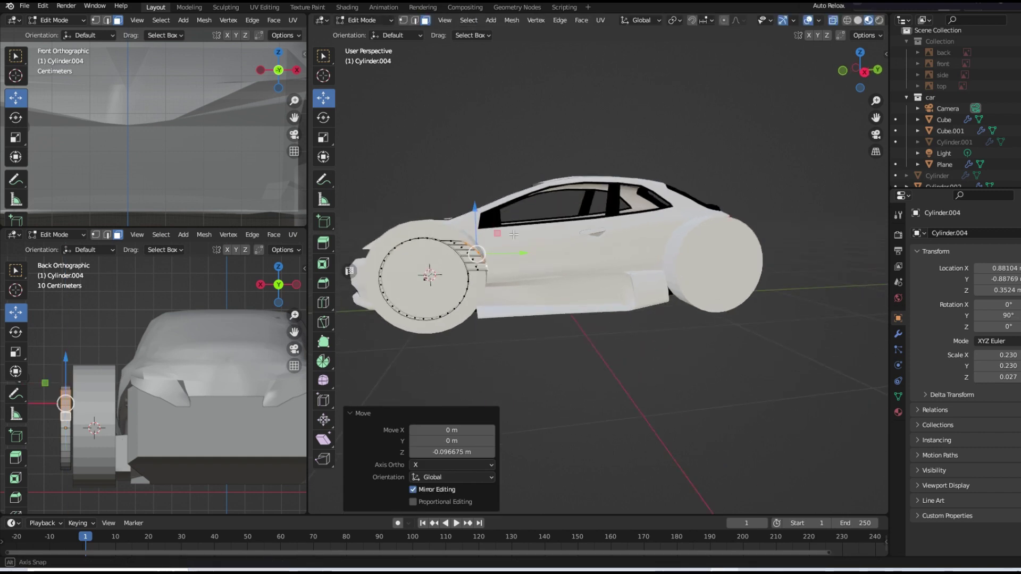
middle_drag(481, 190, 539, 252)
key(e)
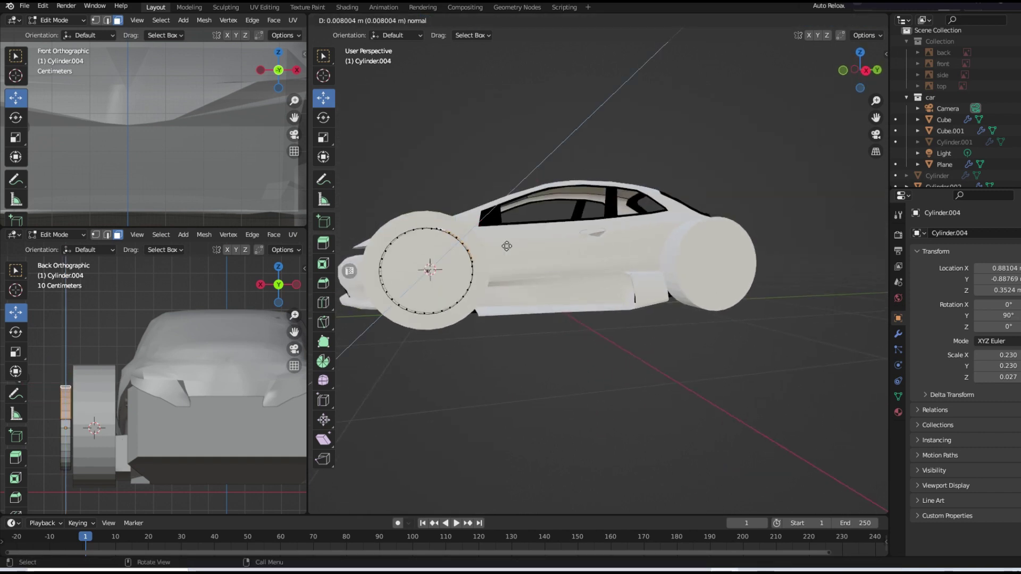
click(541, 249)
middle_drag(541, 249, 576, 295)
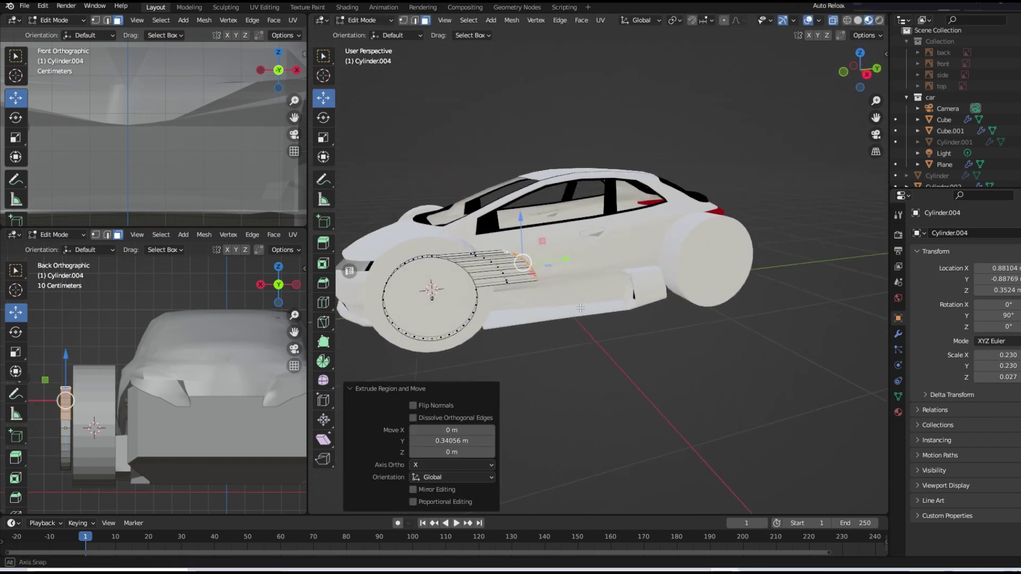
click(365, 19)
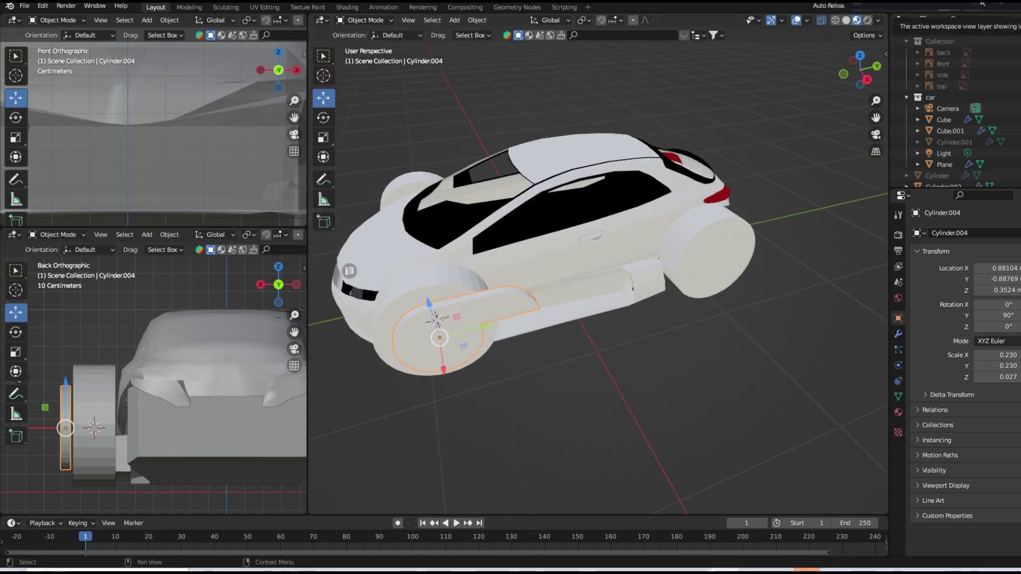
mouse_move(579, 379)
middle_down()
mouse_move(650, 227)
mouse_move(636, 237)
middle_up()
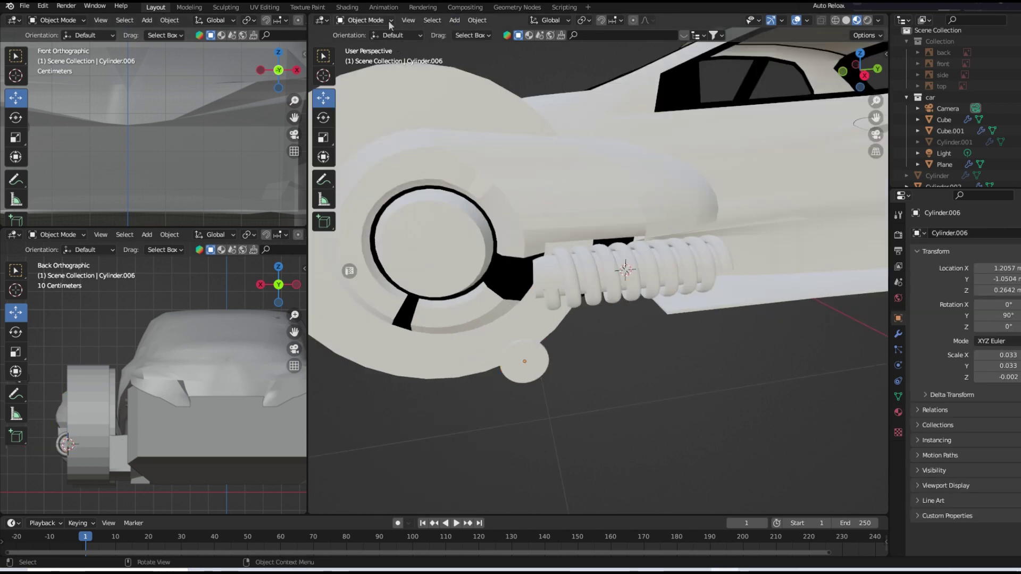
- Inset and extrude the small disk's faces in Edit Mode to form an eyelet ring
key(Tab)
key(i)
click(541, 352)
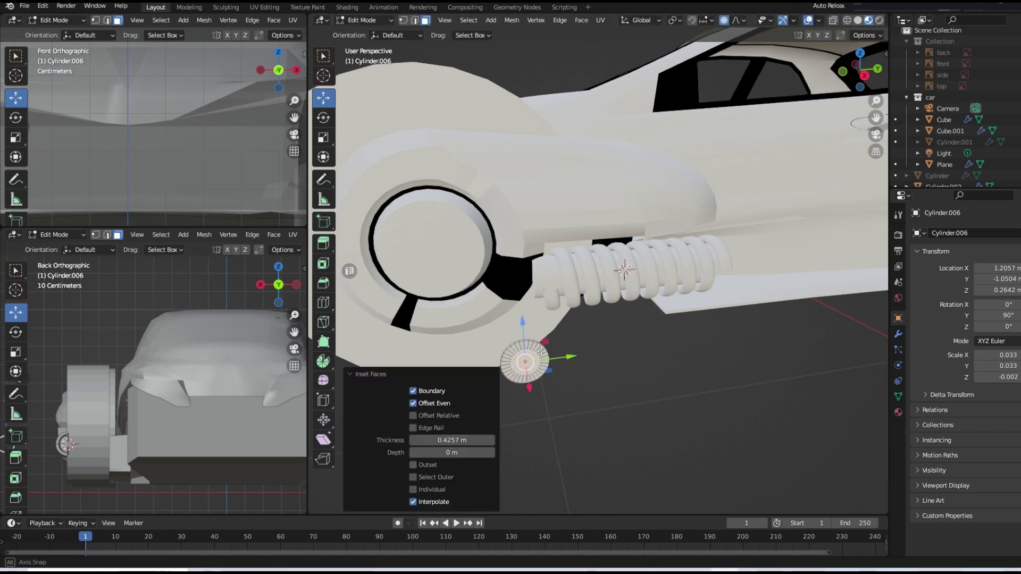
scroll(541, 352, up, 5)
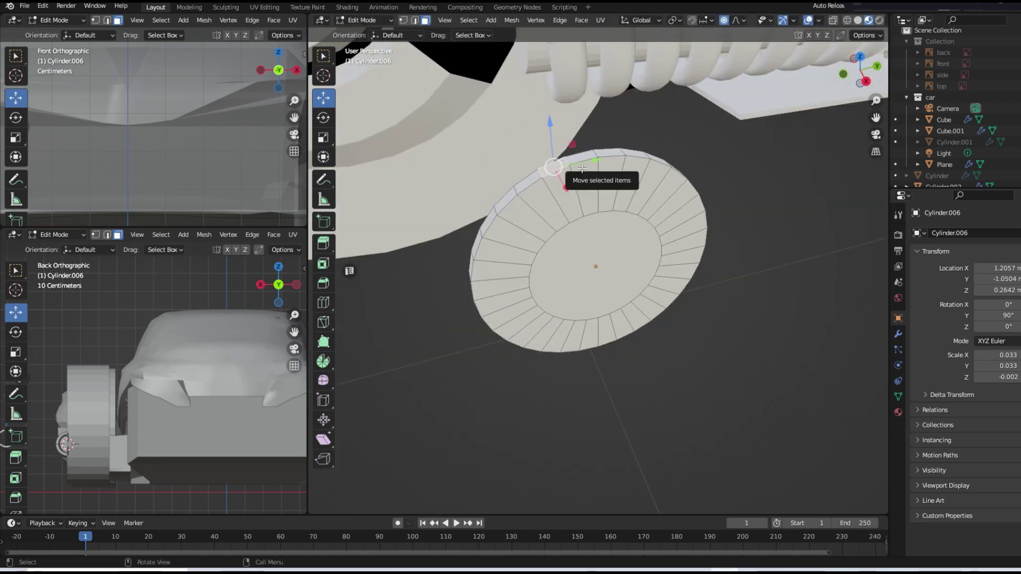
scroll(648, 189, down, 3)
mouse_move(648, 189)
middle_down()
mouse_move(706, 84)
mouse_move(668, 189)
mouse_move(584, 196)
mouse_move(606, 266)
mouse_move(654, 290)
mouse_move(640, 293)
mouse_move(611, 239)
mouse_move(553, 319)
middle_up()
key(e)
click(706, 84)
click(606, 277)
key(i)
click(659, 289)
click(365, 20)
- Move the eyelet to the wheel joint and rotate it about the X axis
middle_drag(649, 262, 611, 229)
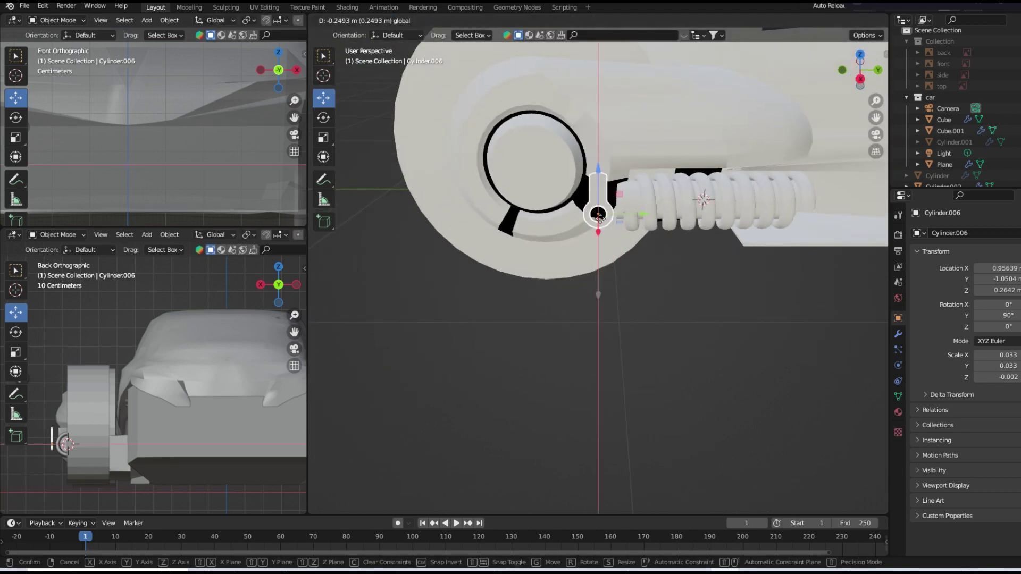
drag(611, 229, 596, 266)
key(r)
drag(587, 197, 590, 213)
middle_drag(590, 213, 578, 211)
key(r)
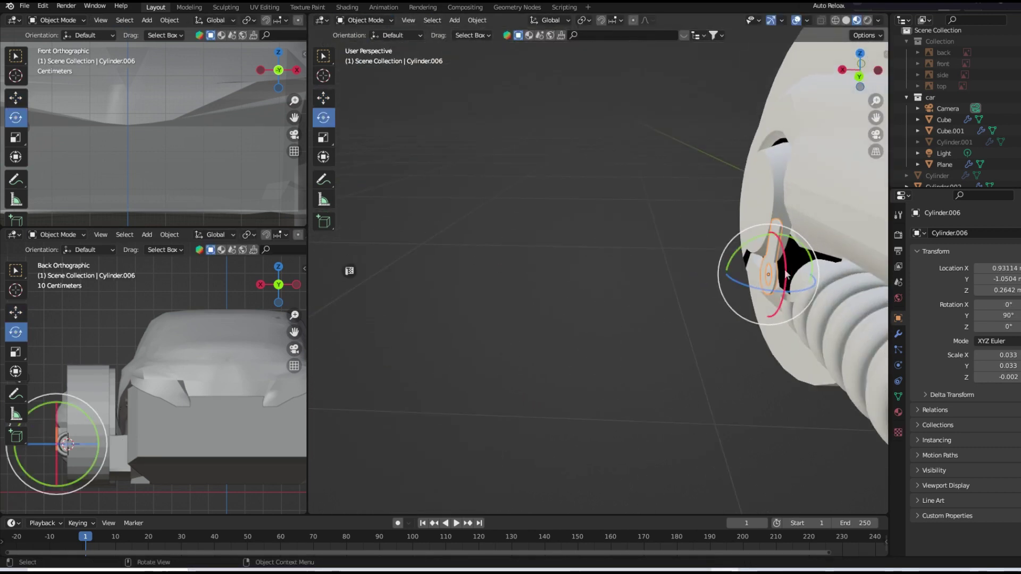
key(x)
click(564, 212)
key(shift+space)
key(g)
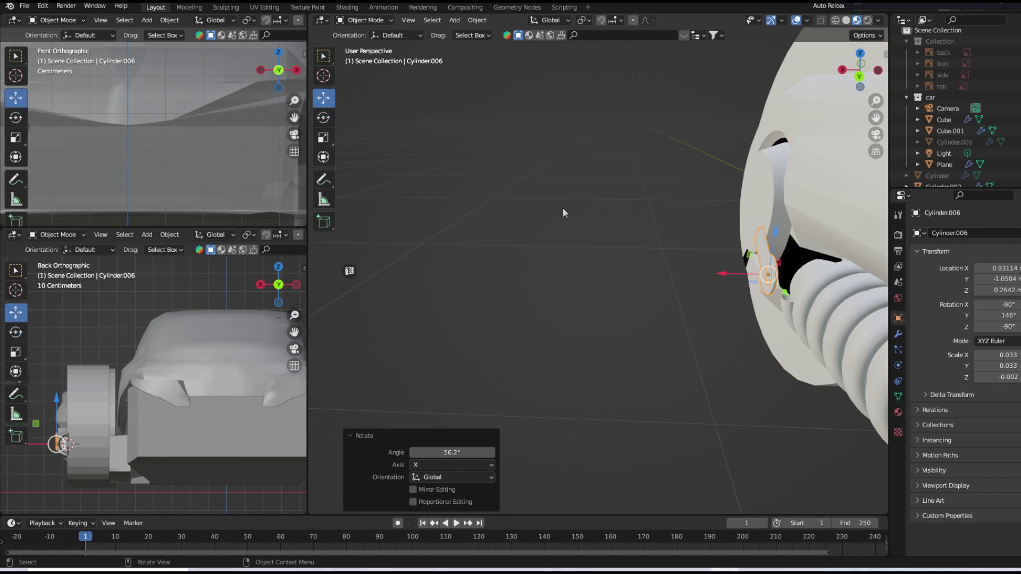
key(g)
key(x)
click(564, 212)
- Tilt the eyelet about 5 degrees more and inspect it against the arm and spring
middle_drag(564, 213, 584, 223)
key(g)
key(z)
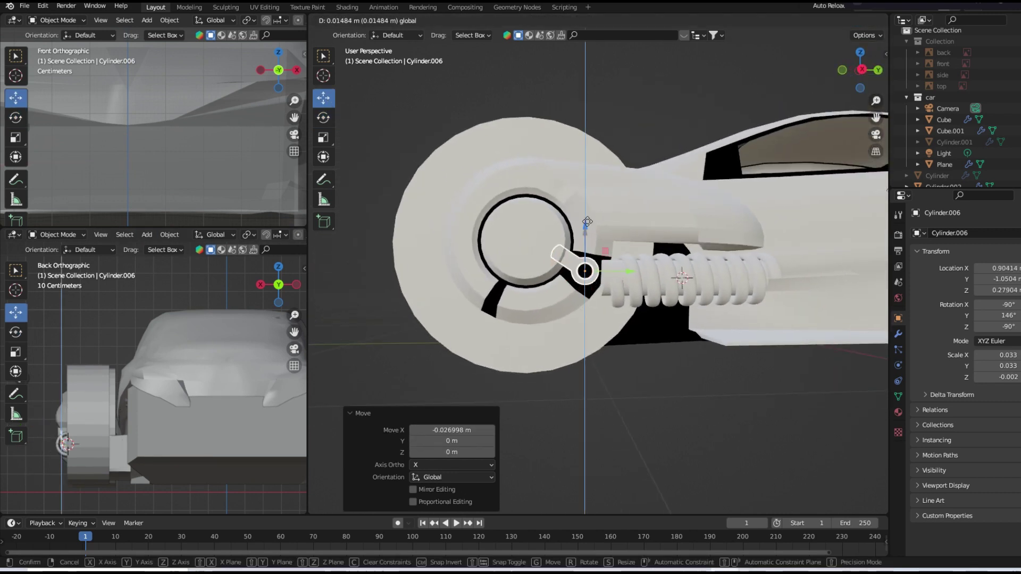
key(Escape)
key(r)
click(473, 177)
middle_drag(473, 177, 393, 236)
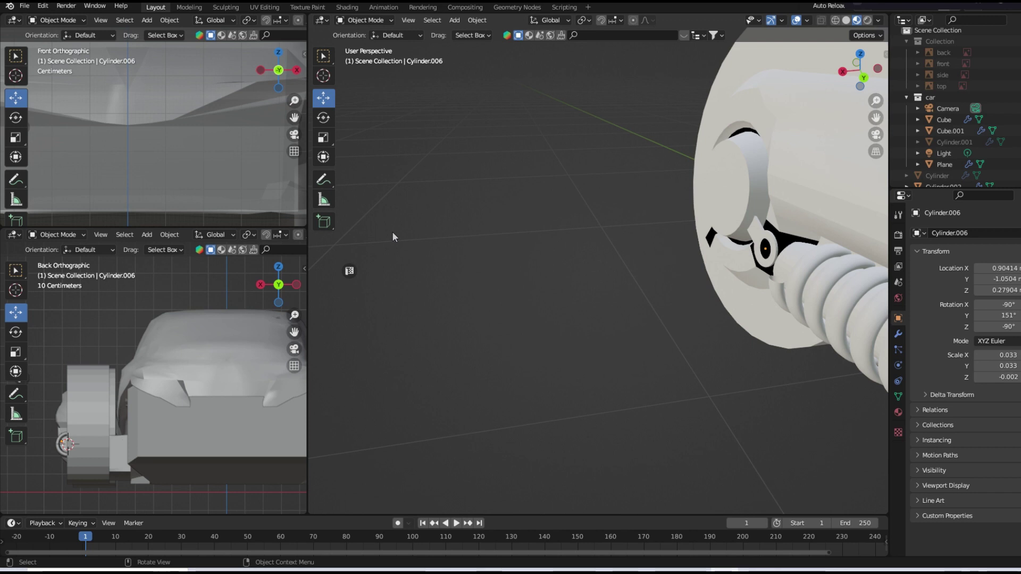
middle_drag(393, 237, 568, 191)
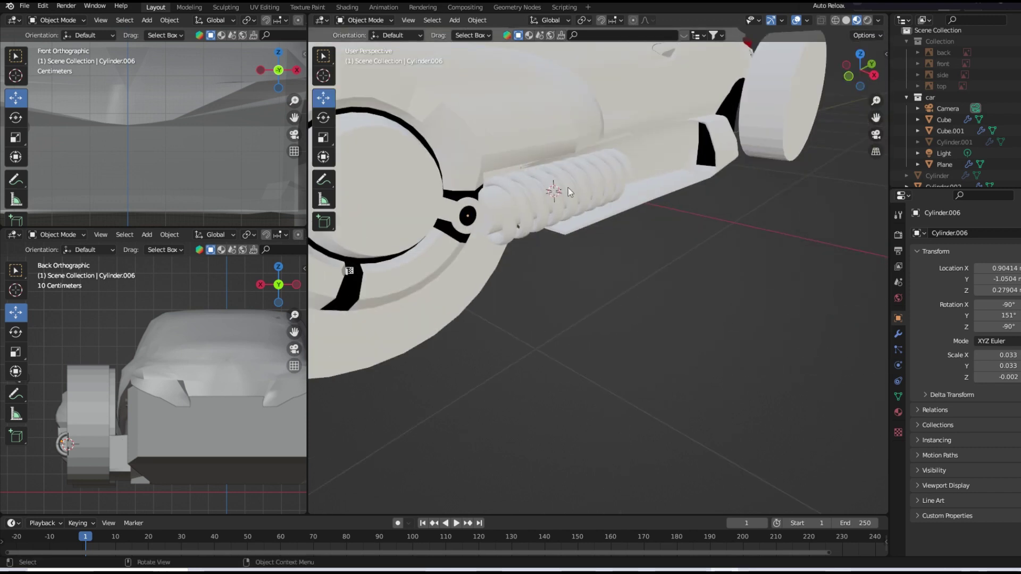
mouse_move(568, 187)
middle_down()
mouse_move(488, 185)
mouse_move(509, 209)
mouse_move(454, 171)
mouse_move(488, 193)
mouse_move(464, 43)
middle_up()
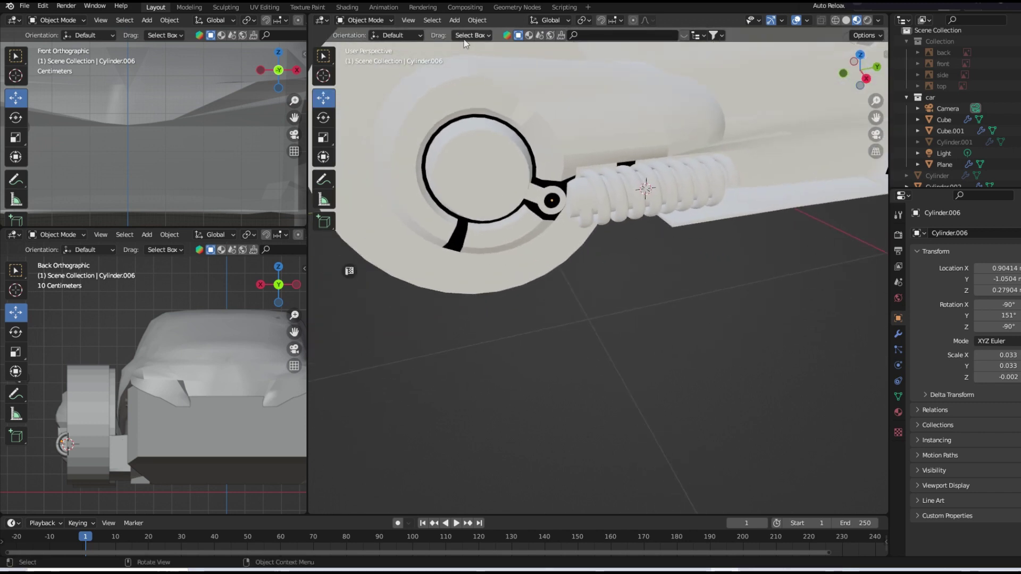
- Add a cylinder pin rotated 90° on X and scale it down small
click(454, 20)
click(582, 88)
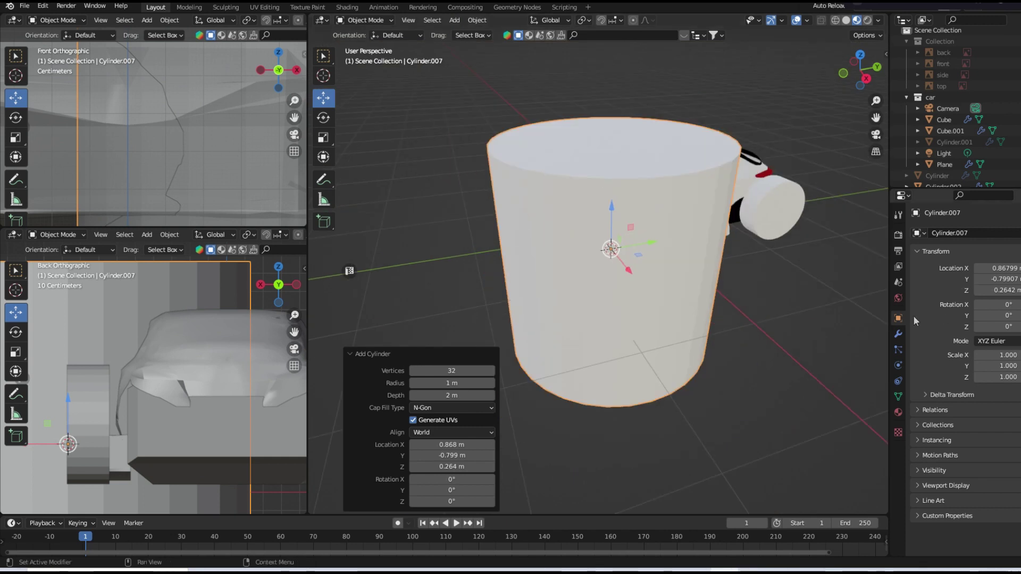
click(996, 304)
text(90)
key(Return)
key(shift+space)
key(s)
mouse_move(659, 242)
mouse_down()
mouse_move(618, 234)
mouse_move(505, 257)
mouse_up()
key(shift+space)
key(g)
- Add a torus ring at 90° Y, scale it to 0.149, and shade smooth
click(454, 20)
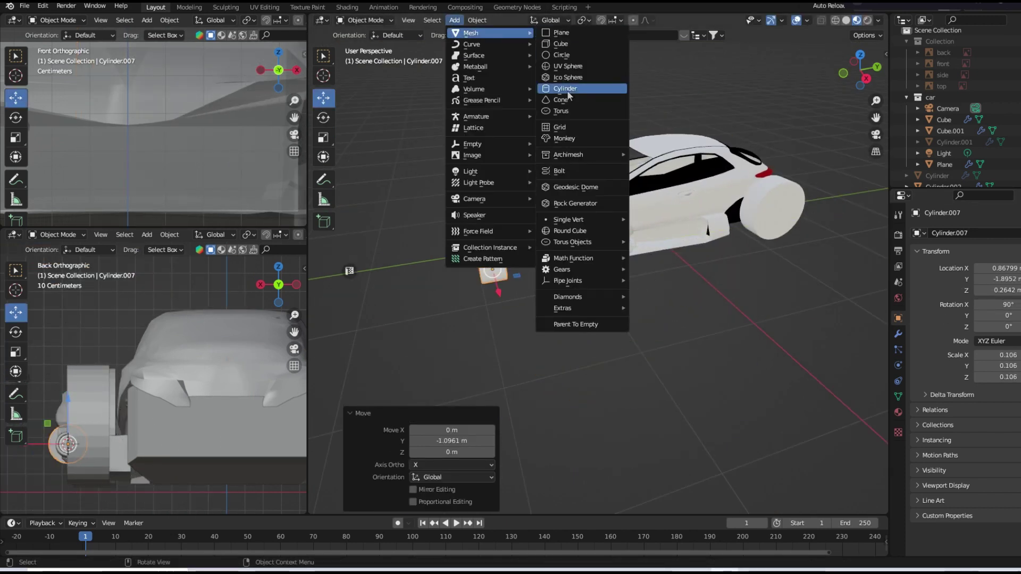
click(561, 110)
click(997, 315)
text(90)
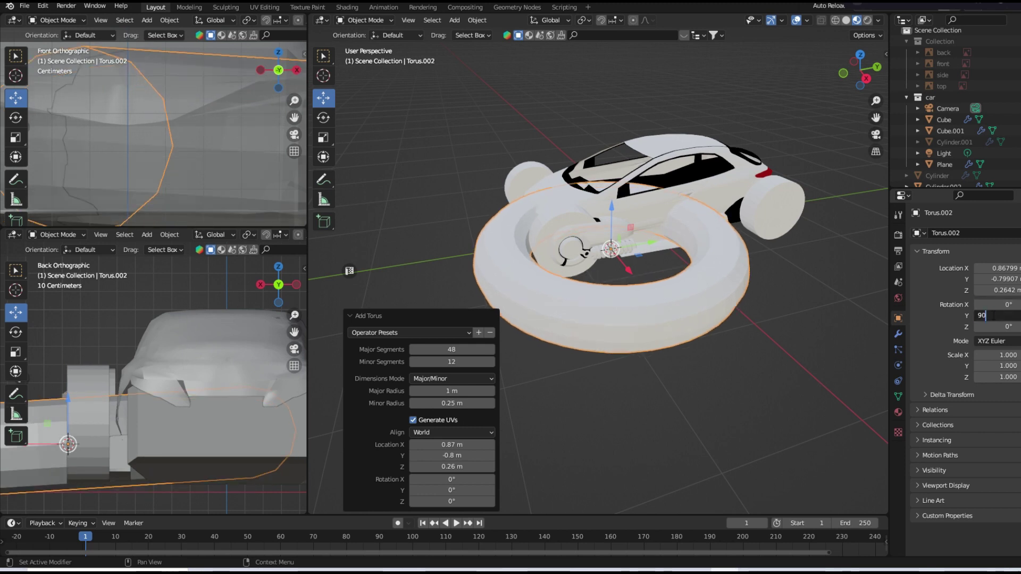
key(Return)
key(s)
click(633, 244)
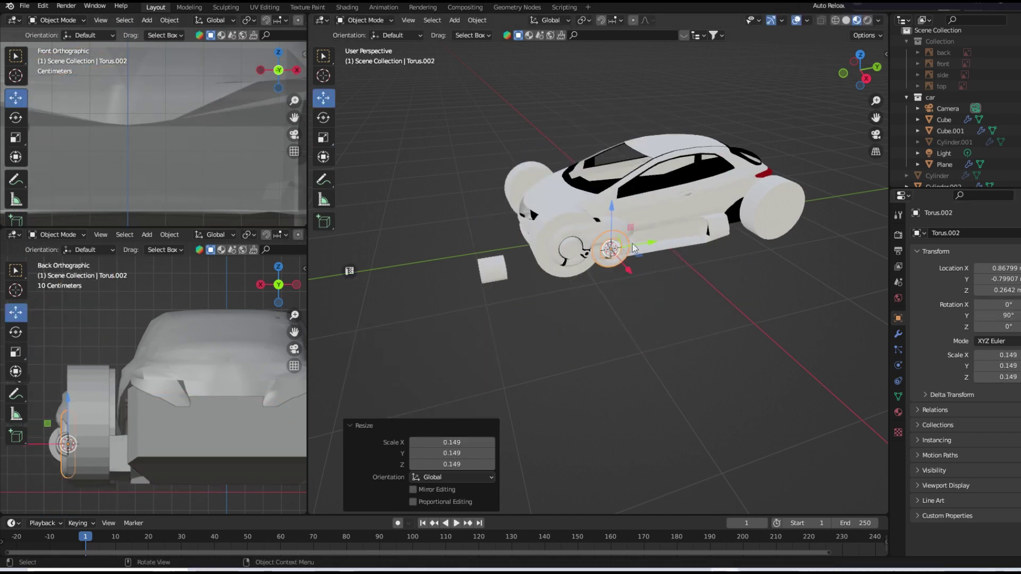
drag(633, 246, 482, 280)
mouse_move(481, 280)
middle_down()
mouse_move(611, 254)
mouse_move(528, 260)
mouse_move(421, 222)
mouse_move(383, 250)
middle_up()
right_click(383, 250)
click(389, 254)
- Stretch the torus along X and shrink the cylinder further
scroll(474, 340, up, 3)
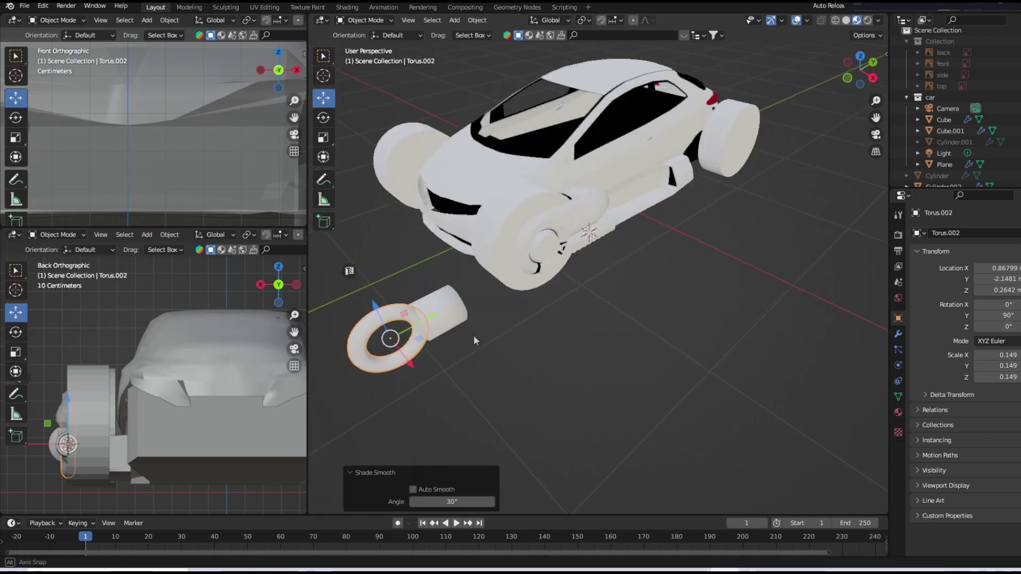
middle_drag(475, 340, 498, 352)
scroll(497, 352, down, 3)
key(s)
key(x)
click(567, 345)
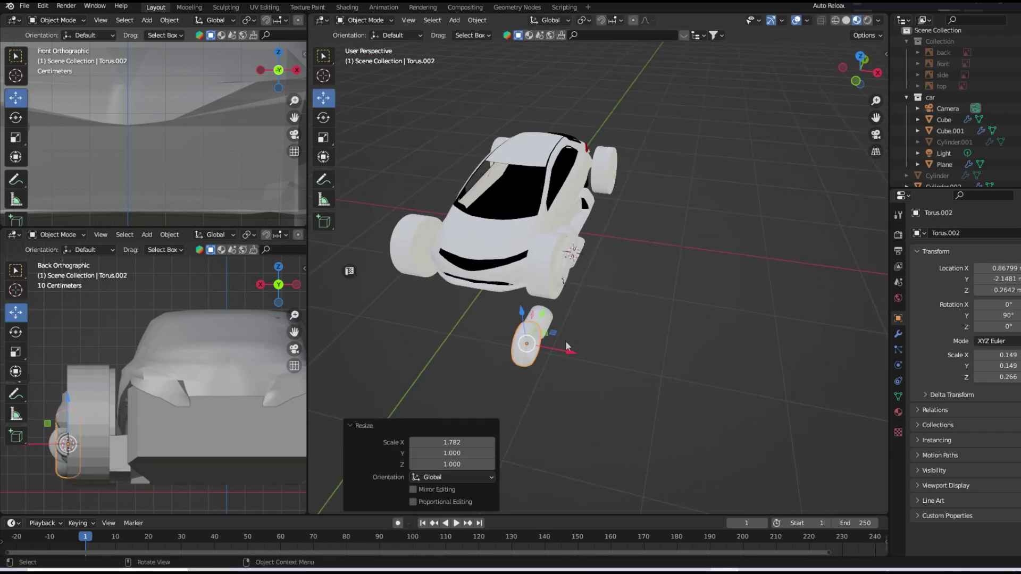
mouse_move(565, 340)
middle_down()
mouse_move(607, 324)
mouse_move(556, 282)
middle_up()
click(510, 297)
key(s)
mouse_move(500, 298)
middle_down()
mouse_move(464, 289)
mouse_move(556, 359)
mouse_move(620, 308)
middle_up()
- Resize the torus ring to better fit the pin
scroll(556, 359, up, 3)
click(574, 325)
key(shift+space)
key(s)
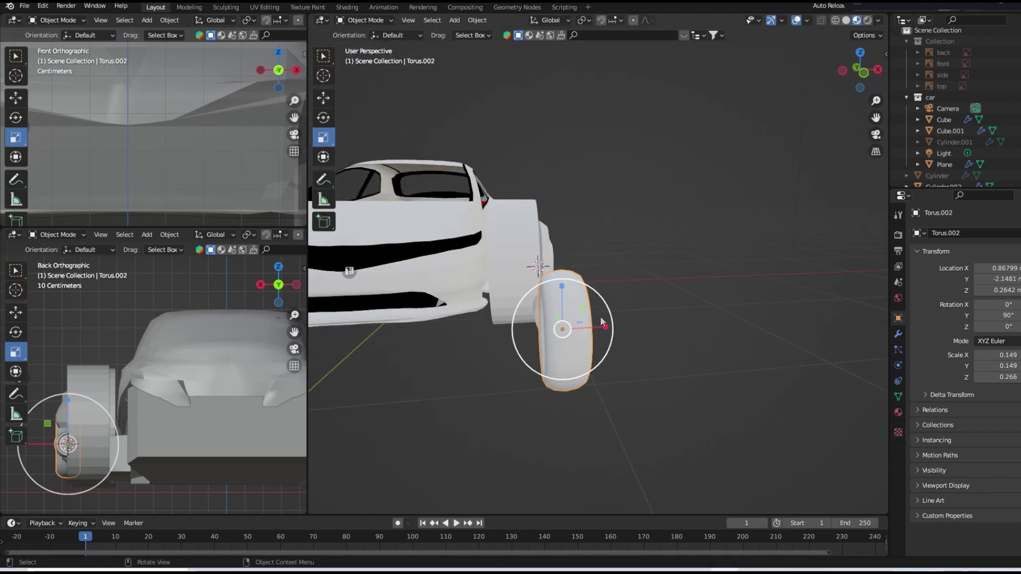
drag(599, 315, 607, 302)
scroll(531, 298, down, 2)
middle_drag(608, 302, 436, 297)
- Move the cylinder along Y to the coil spring and shrink it to fit
click(434, 292)
key(shift+space)
key(g)
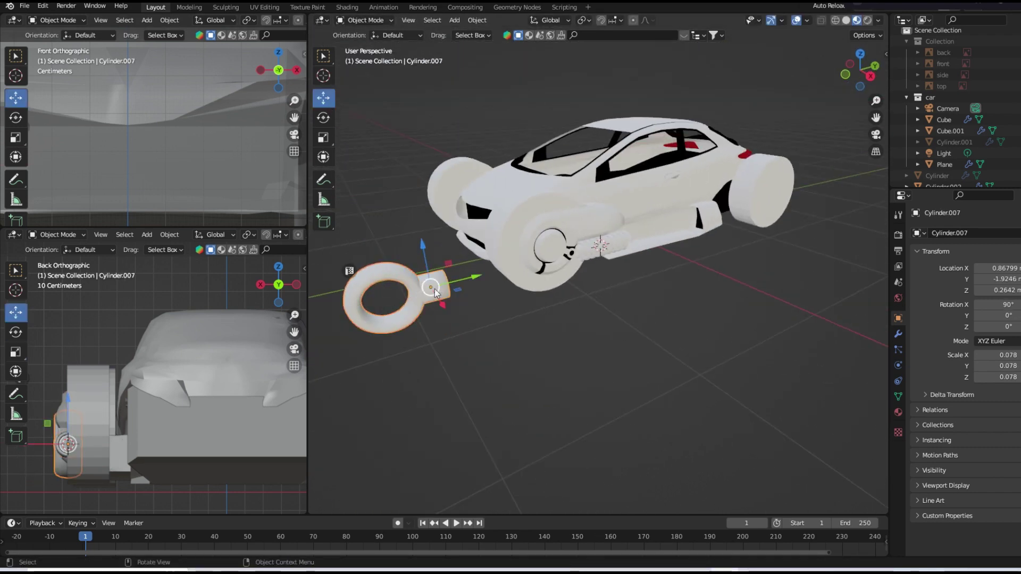
drag(434, 293, 638, 234)
key(s)
click(611, 244)
scroll(610, 246, up, 5)
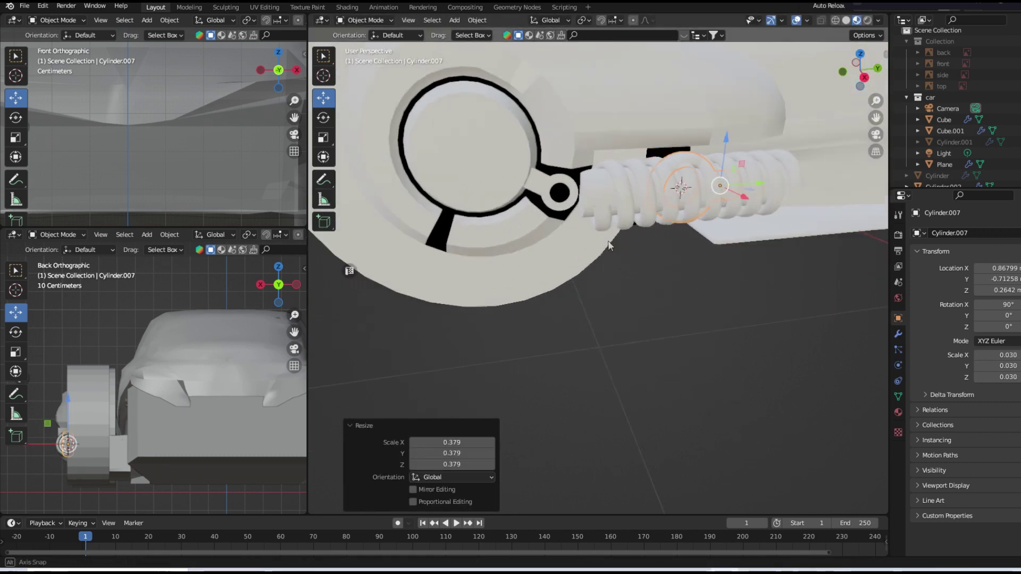
drag(760, 183, 611, 224)
- Shrink the pin to 0.020 and nudge it along X
key(s)
click(617, 234)
mouse_move(617, 234)
middle_down()
mouse_move(645, 234)
mouse_move(694, 304)
mouse_move(582, 303)
middle_up()
drag(582, 303, 570, 313)
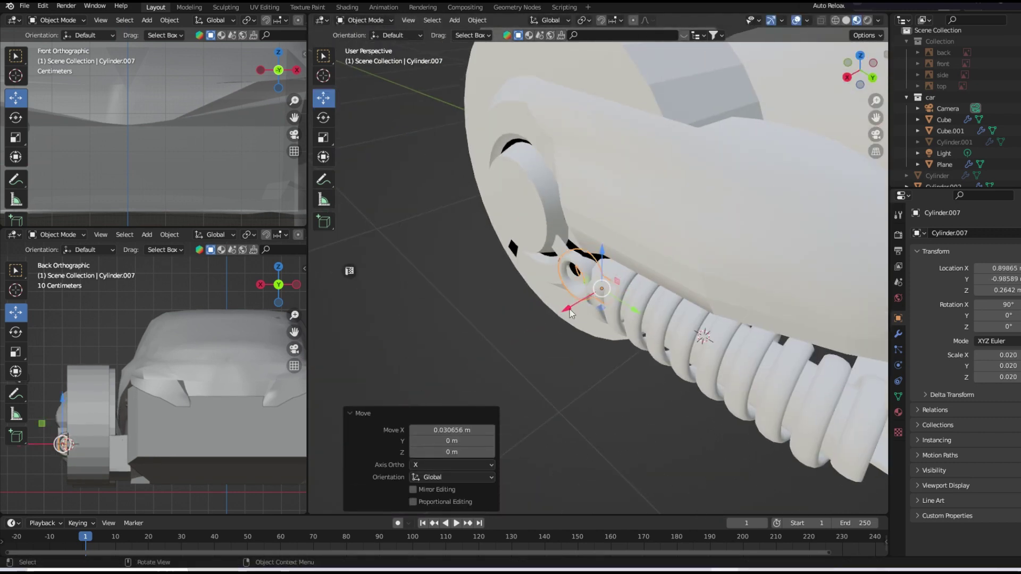
mouse_move(570, 313)
middle_down()
mouse_move(726, 307)
mouse_move(755, 259)
mouse_move(601, 308)
mouse_move(501, 218)
middle_up()
- Shift the coil spring slightly along X and Y to align it
click(602, 309)
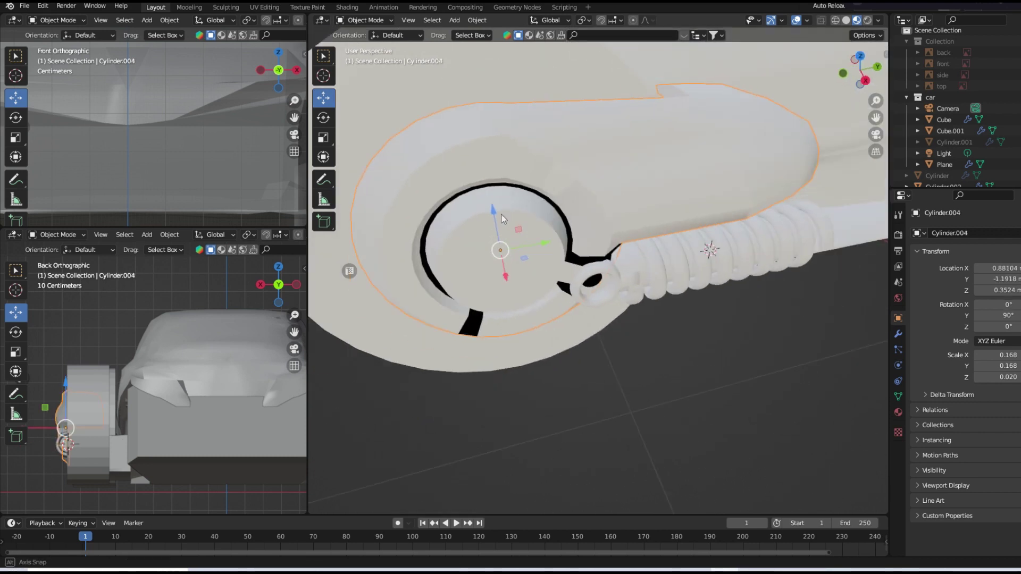
click(686, 266)
drag(664, 298, 692, 298)
middle_drag(791, 212, 637, 343)
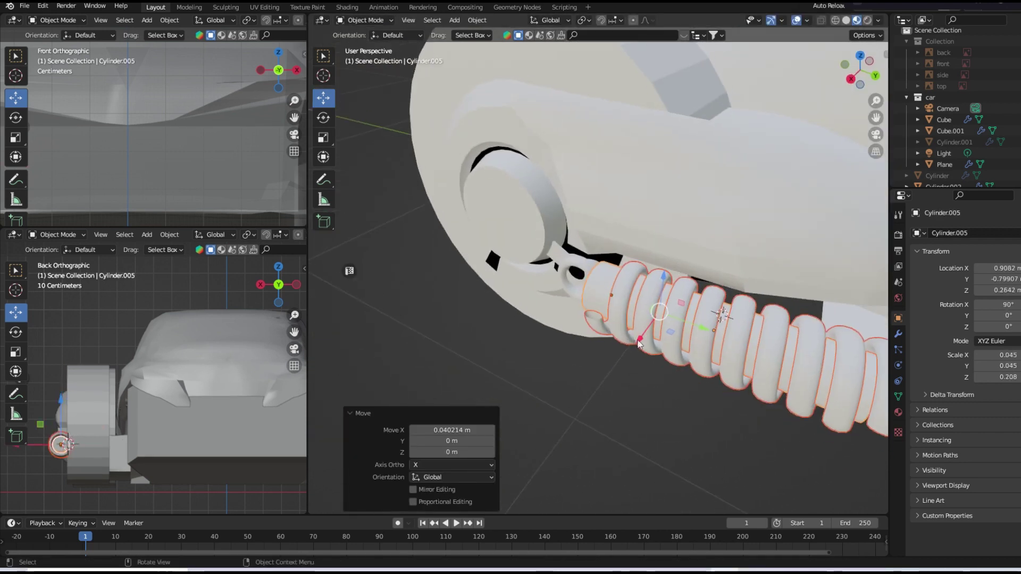
drag(703, 328, 691, 313)
mouse_move(692, 314)
middle_down()
mouse_move(664, 298)
mouse_move(695, 290)
mouse_move(786, 306)
mouse_move(691, 266)
middle_up()
- Raise the pin vertically and move the eyelet link into position
click(691, 266)
drag(667, 237, 669, 220)
mouse_move(707, 289)
middle_down()
mouse_move(670, 230)
mouse_move(579, 296)
mouse_move(653, 321)
mouse_move(595, 271)
middle_up()
click(592, 266)
drag(624, 266, 630, 272)
key(g)
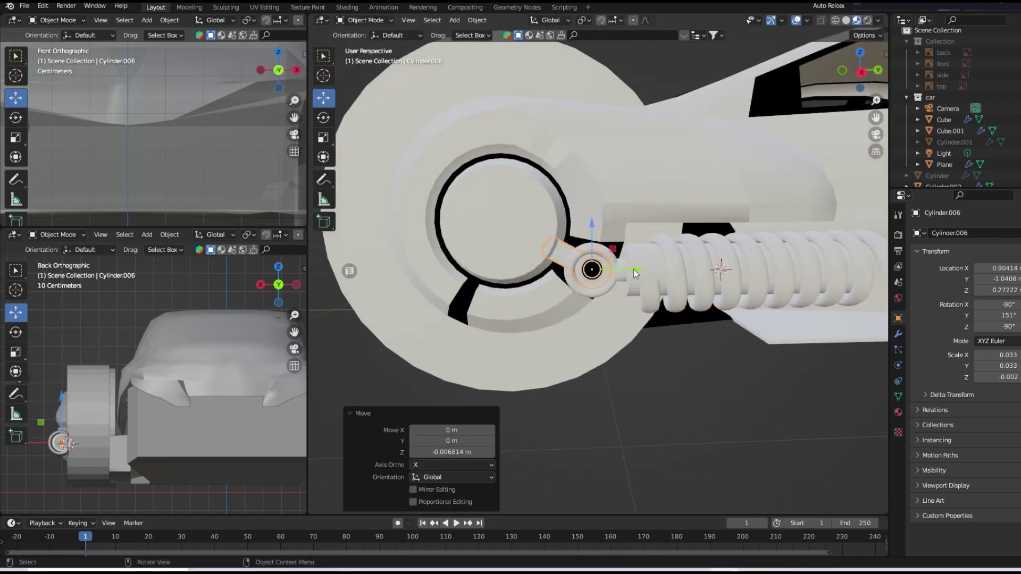
click(633, 269)
- Slide the eyelet along X and duplicate it as Cylinder.008 at the spring's hub end
mouse_move(715, 375)
middle_down()
mouse_move(620, 385)
mouse_move(630, 377)
middle_up()
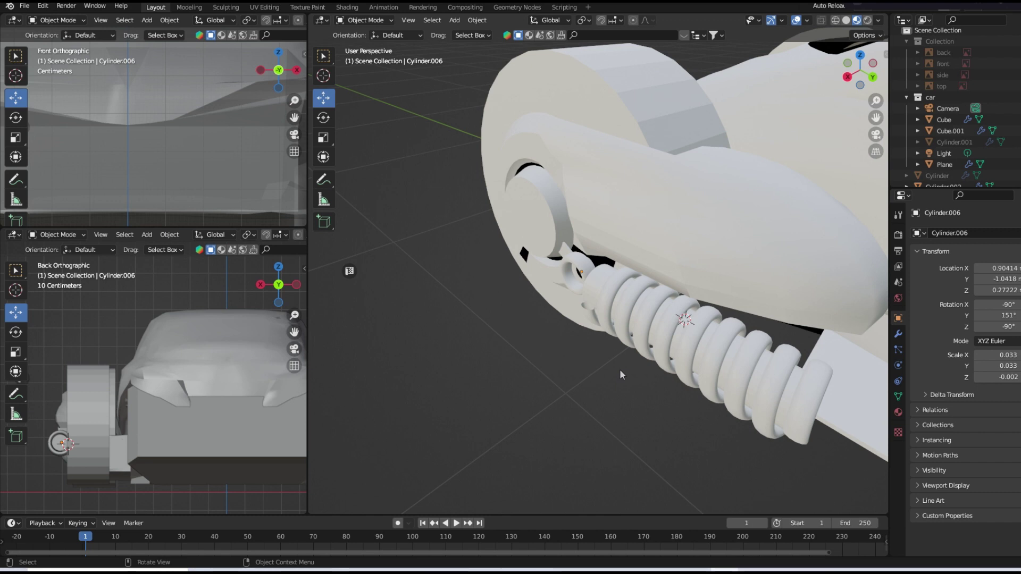
click(568, 252)
drag(548, 290, 531, 296)
middle_drag(531, 296, 690, 304)
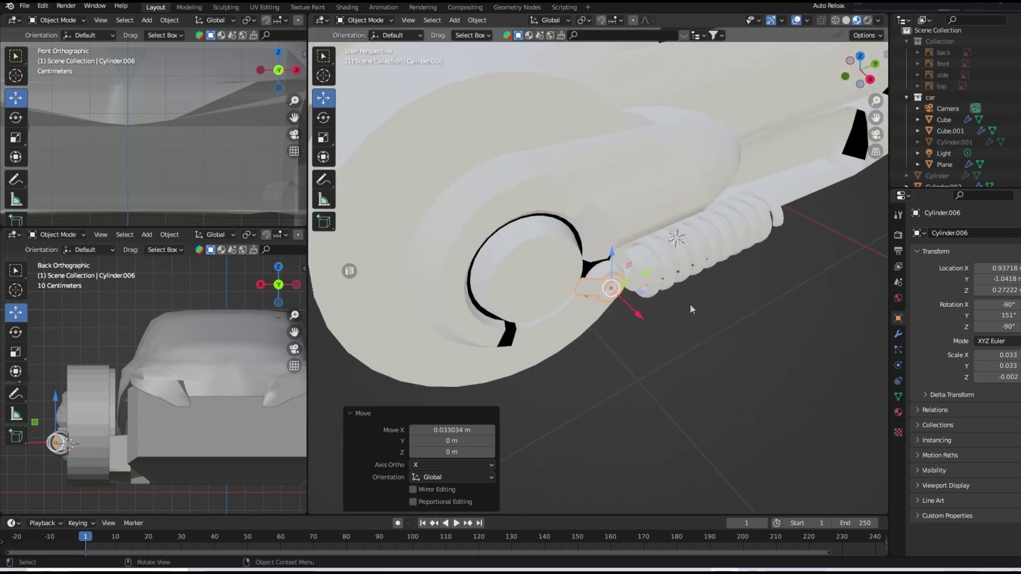
key(shift+d)
key(x)
click(553, 287)
mouse_move(553, 288)
middle_down()
mouse_move(526, 269)
mouse_move(628, 309)
middle_up()
key(g)
key(x)
click(637, 314)
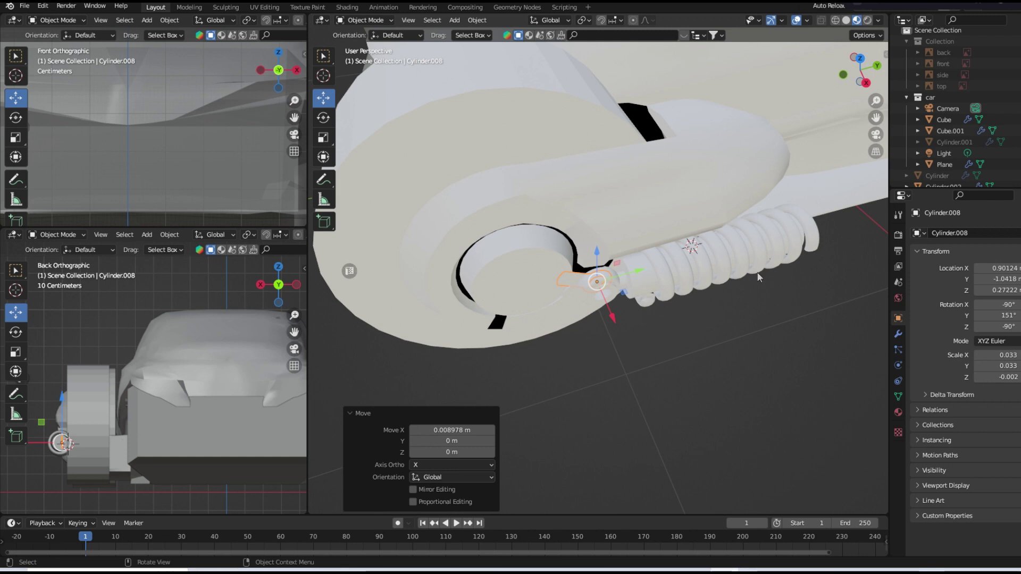
- Select the Spiral coil spring and begin rotating it
mouse_move(637, 310)
middle_down()
mouse_move(716, 302)
mouse_move(654, 290)
middle_up()
click(638, 287)
key(shift+space)
key(r)
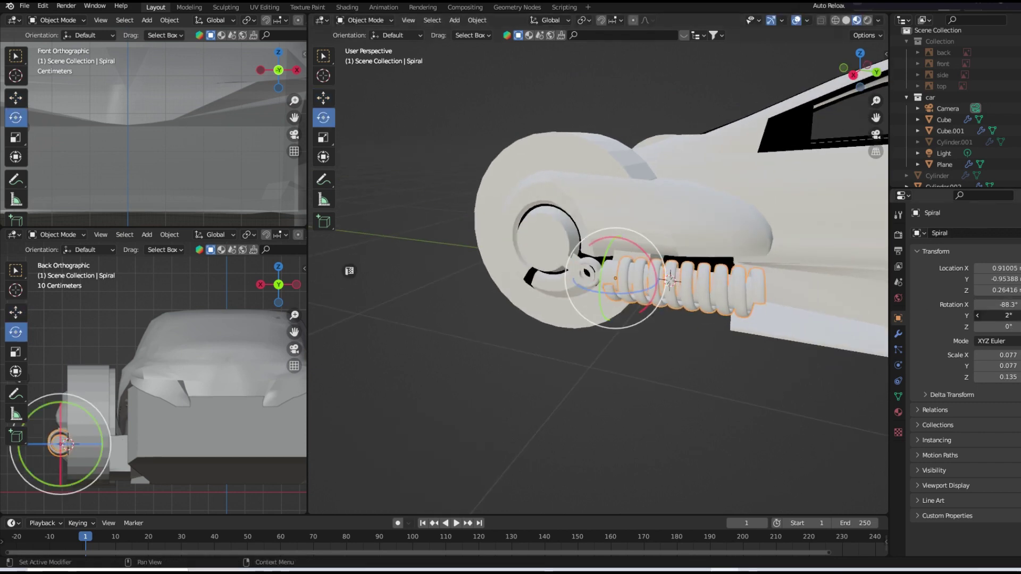
- Tilt the coil spring and nudge it slightly along X
drag(999, 315, 1013, 316)
click(324, 98)
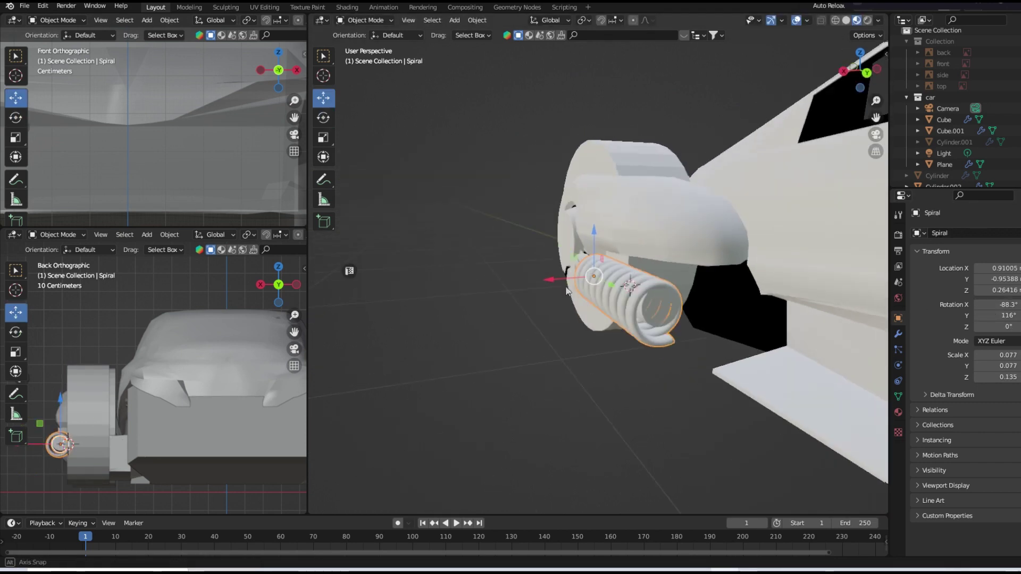
middle_drag(372, 160, 552, 288)
drag(552, 288, 542, 290)
mouse_move(543, 290)
middle_down()
mouse_move(623, 267)
mouse_move(599, 214)
middle_up()
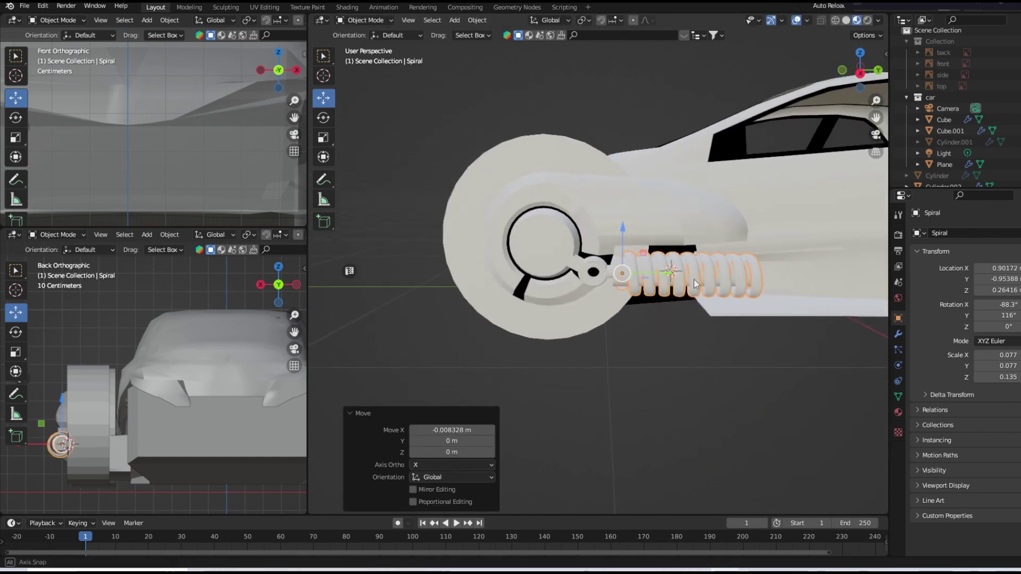
- Place the 3D cursor at the spring's wheel-side joint and add a cylinder there
key(shift+space)
key(space)
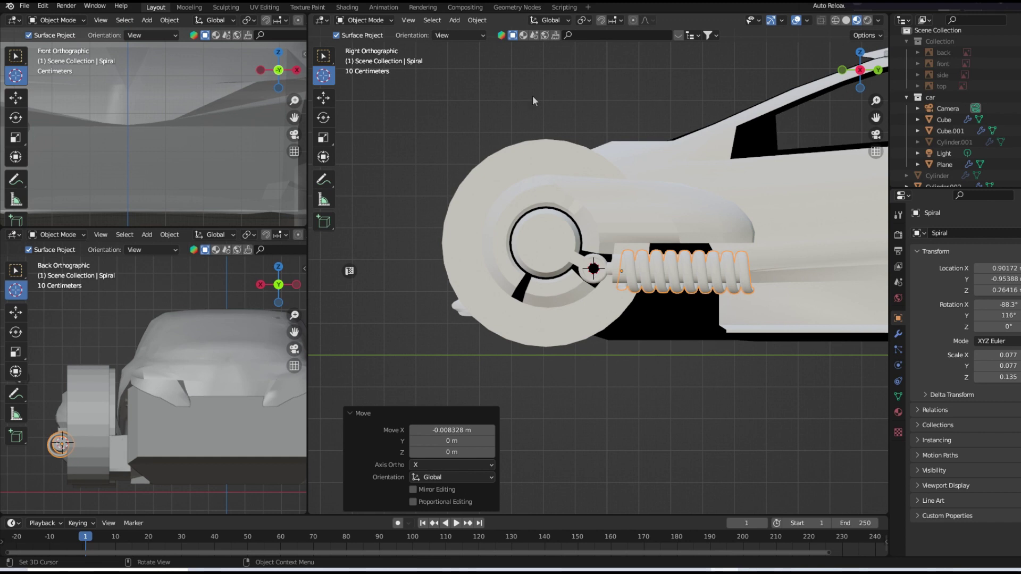
click(455, 20)
click(559, 84)
middle_drag(559, 84, 547, 200)
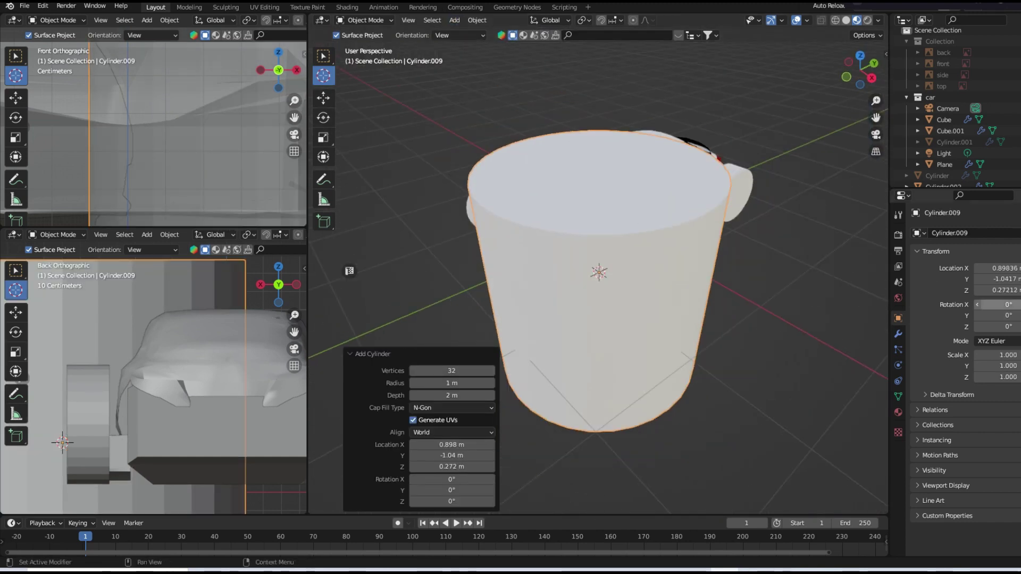
- Rotate the new cylinder 90° on Y to lay it sideways
key(r)
key(y)
key(9)
key(0)
key(Return)
key(KP_5)
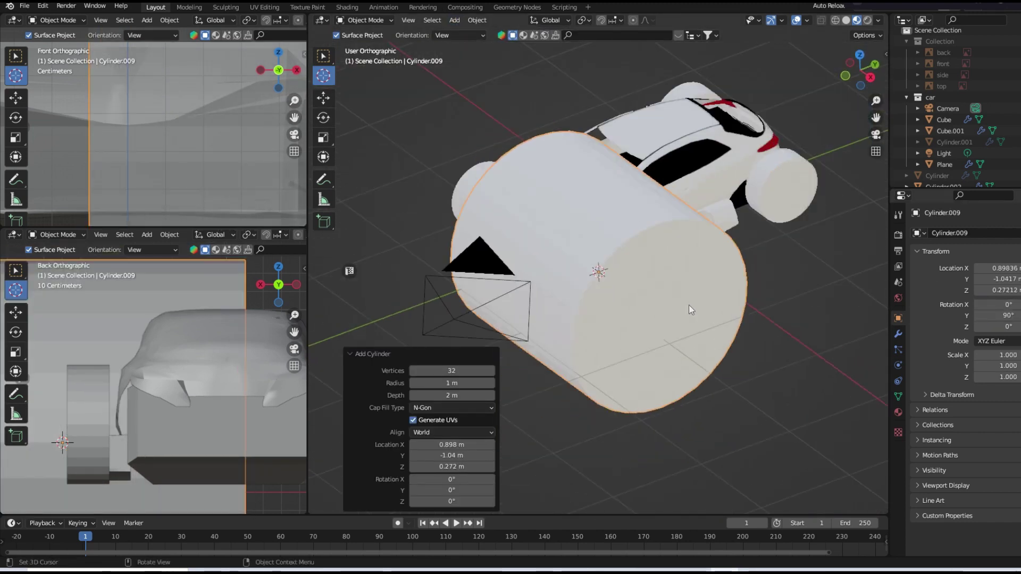
key(KP_3)
- Shrink the new cylinder down to pin size
key(shift+space)
key(s)
key(s)
key(Return)
key(s)
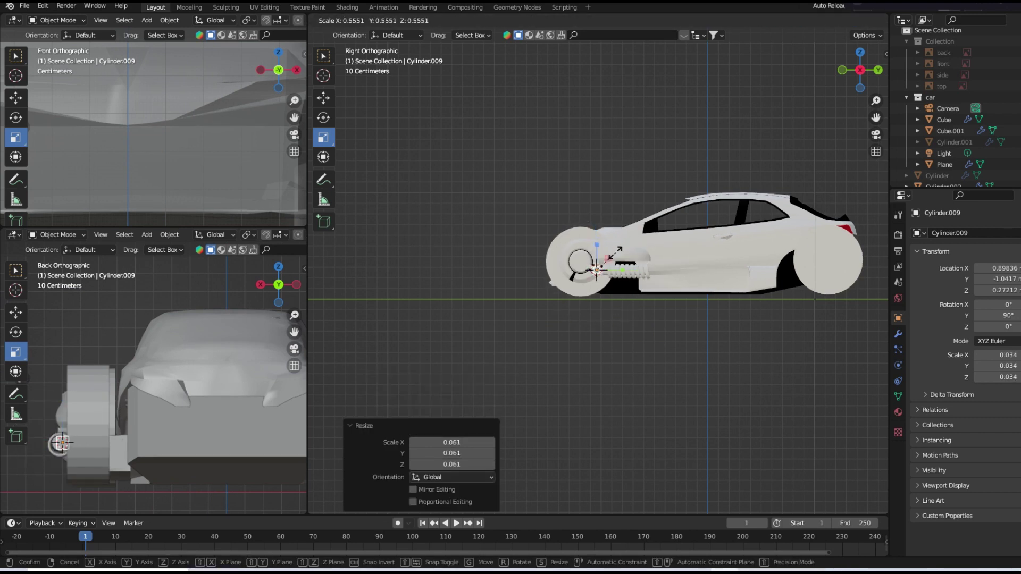
scroll(615, 252, up, 4)
scroll(611, 255, up, 3)
mouse_move(612, 255)
middle_down()
mouse_move(626, 404)
mouse_move(683, 442)
mouse_move(683, 426)
middle_up()
key(Escape)
- Push the pin and the neighbouring joint cylinder into place along X
key(shift+space)
key(g)
key(g)
key(x)
click(572, 268)
key(g)
key(x)
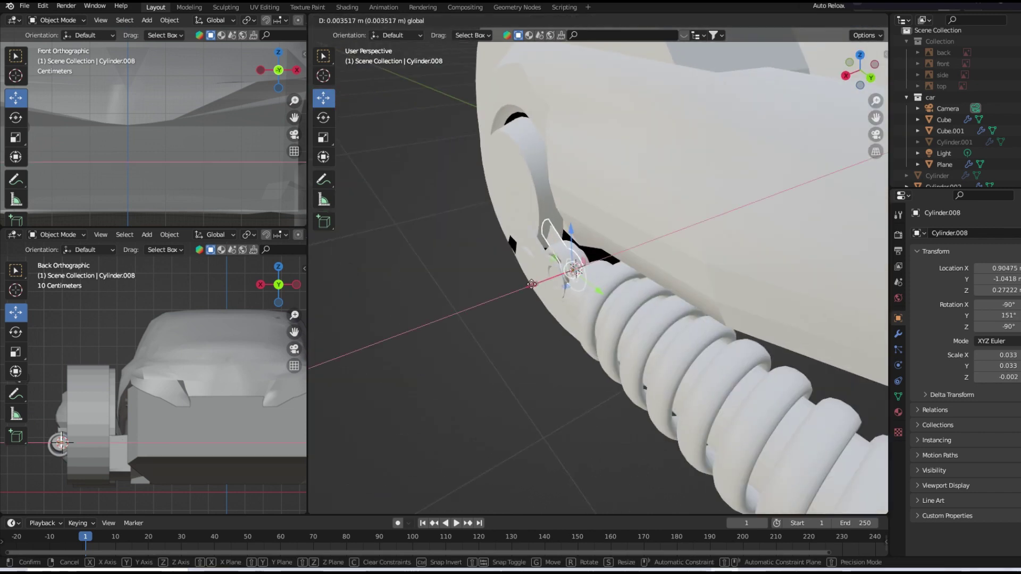
click(531, 284)
- Try resizing the Cylinder.009 pin lengthwise, cancelling the oversized stretch
middle_drag(531, 284, 617, 276)
click(620, 277)
key(shift+space)
key(s)
key(s)
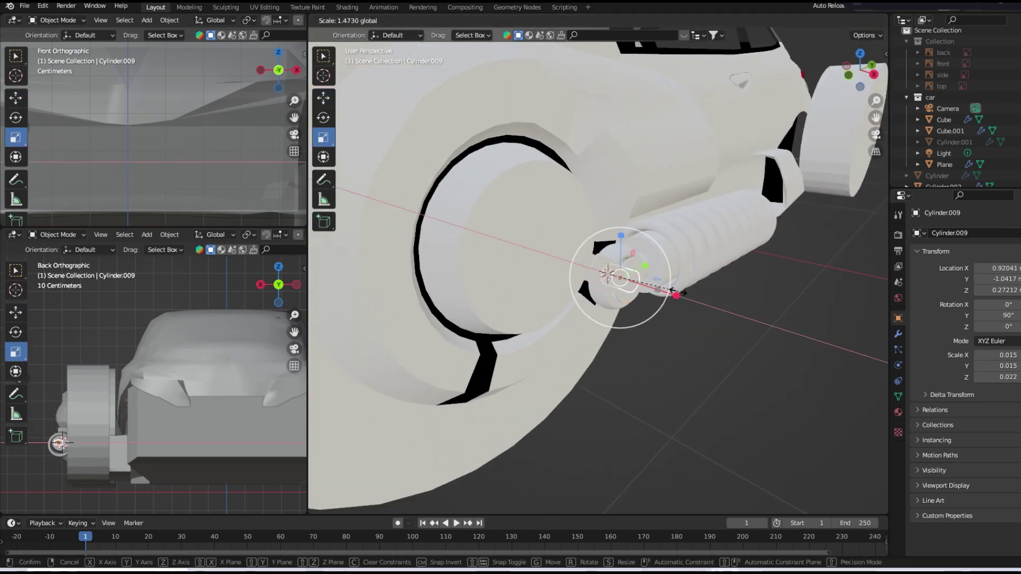
key(Escape)
key(shift+space)
key(g)
mouse_move(677, 292)
middle_down()
mouse_move(428, 235)
mouse_move(528, 291)
mouse_move(569, 295)
mouse_move(592, 320)
mouse_move(480, 328)
mouse_move(353, 271)
middle_up()
- Save the project as akira civic 1.blend and bring up the Photoshop sketch
click(25, 5)
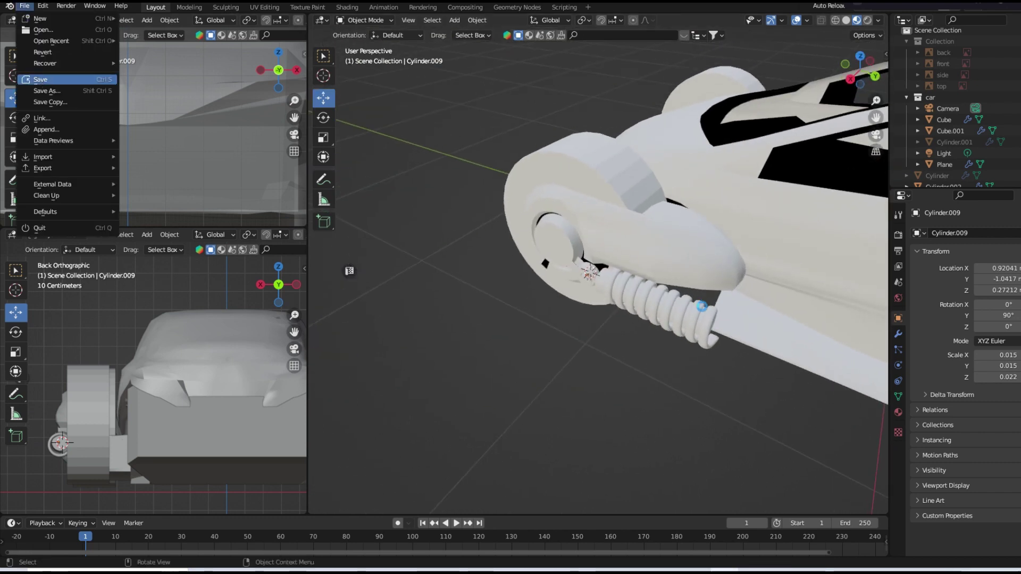
key(ctrl+s)
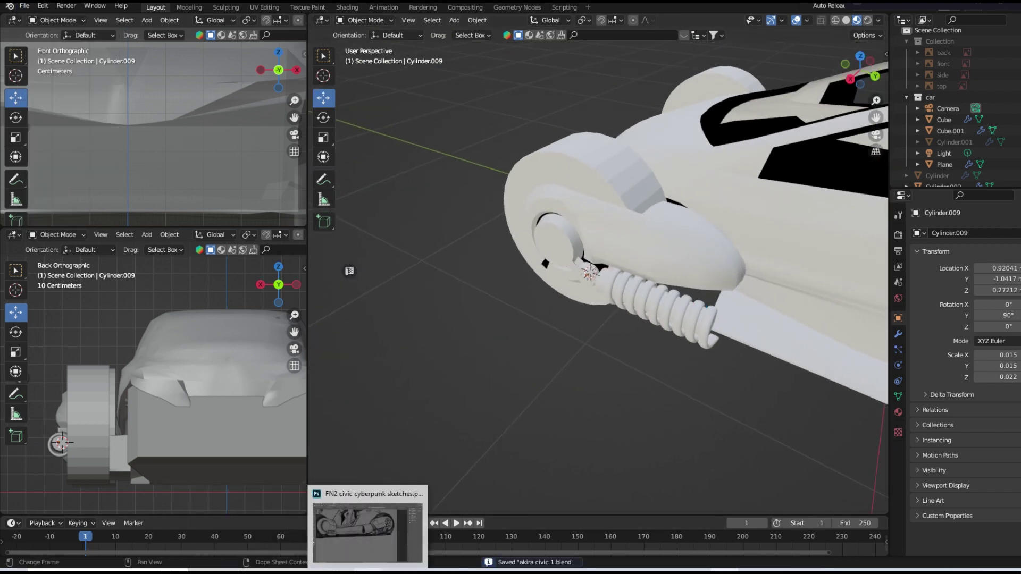
click(369, 571)
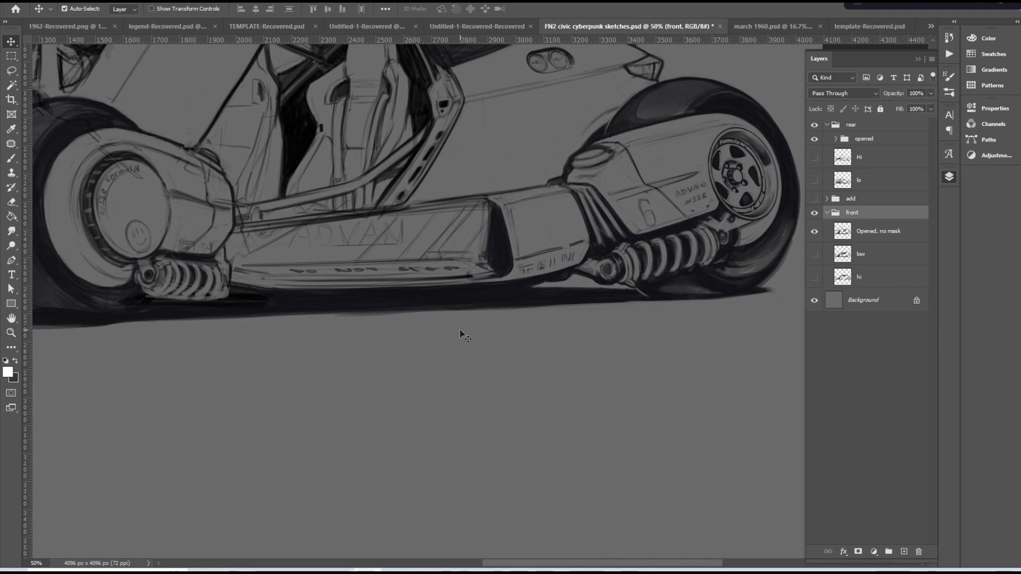
- Pan the FN2 civic cyberpunk sketch to view the spring and wheel details
scroll(479, 399, up, 3)
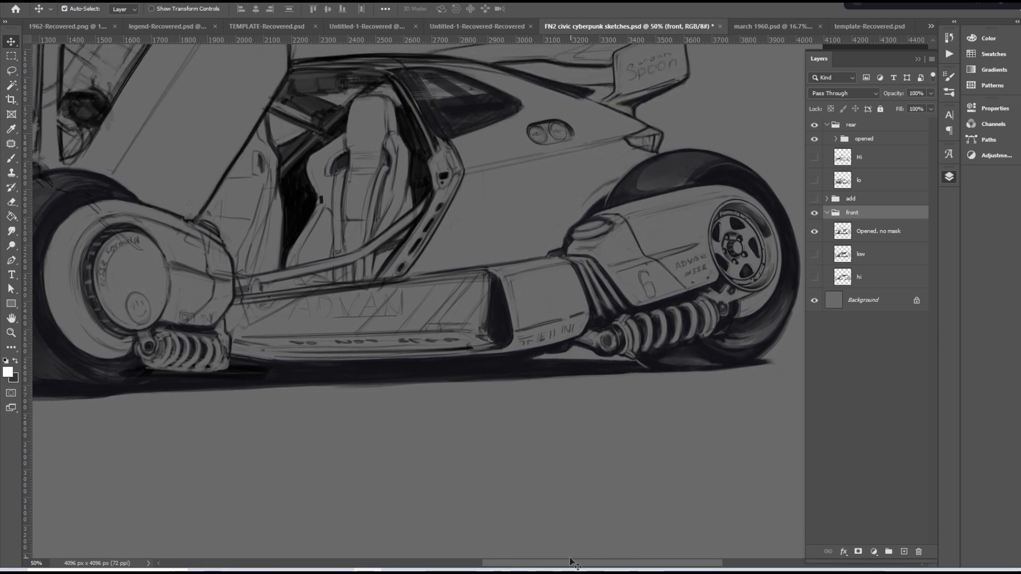
scroll(500, 479, left, 5)
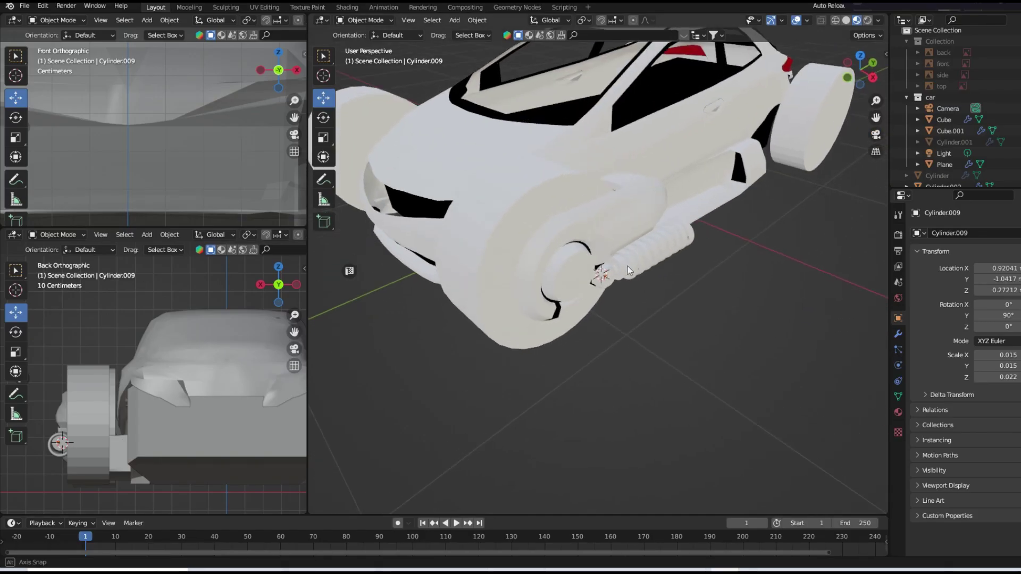
- Select the inner ring of hub faces on Cylinder.004 and inset it
scroll(494, 262, up, 4)
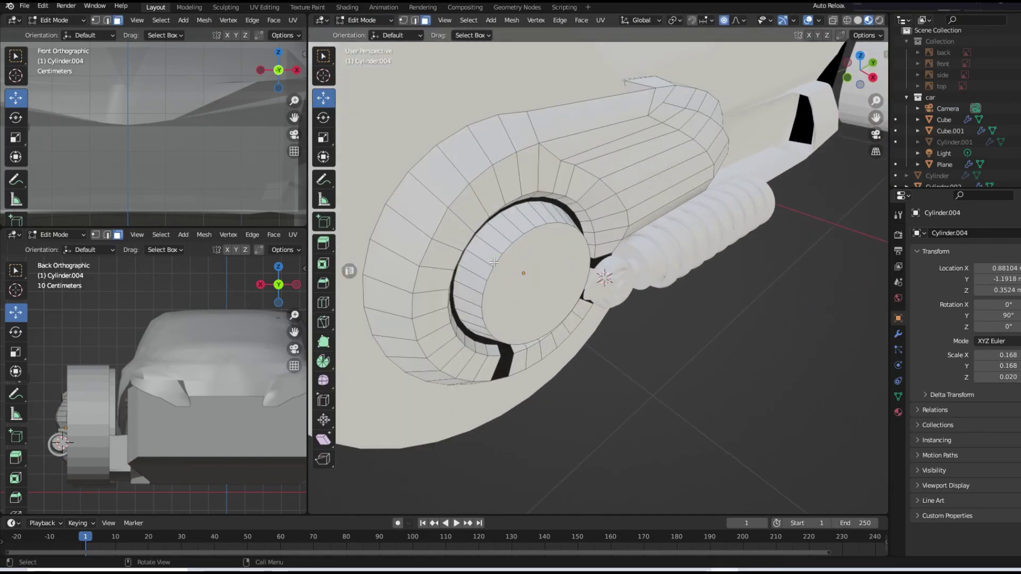
alt+click(516, 229)
key(i)
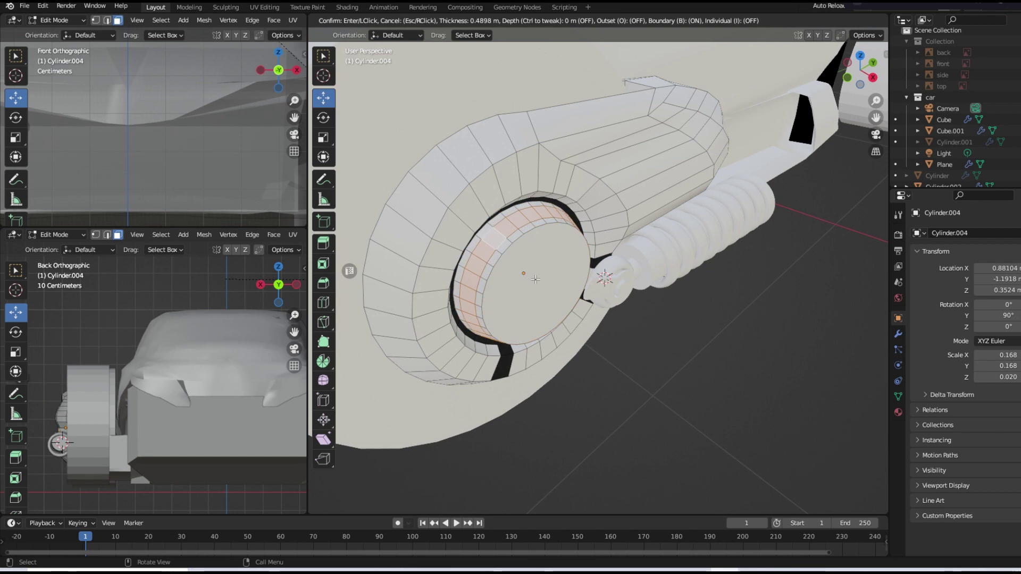
click(543, 292)
key(s)
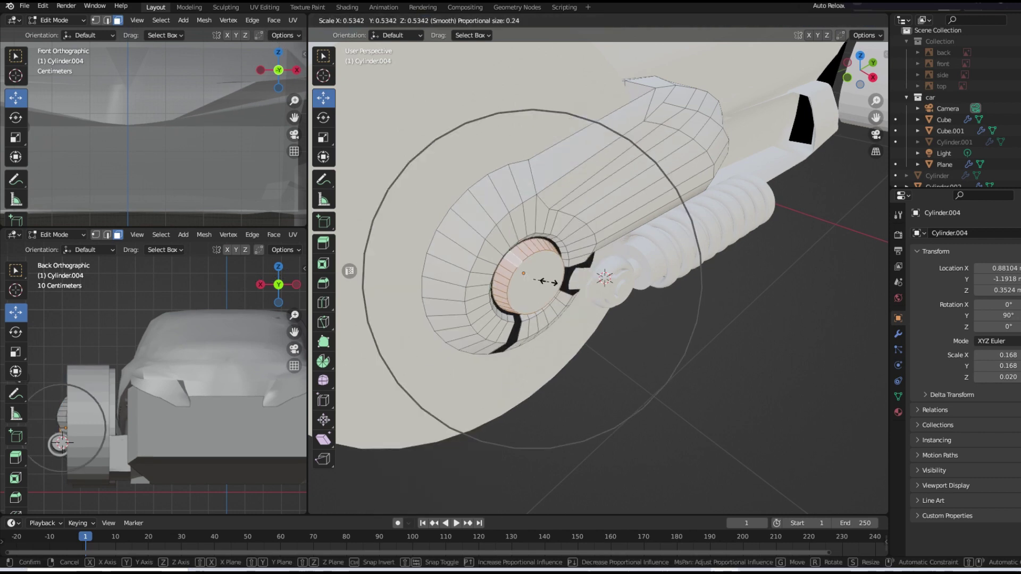
click(551, 282)
key(ctrl+z)
- Scale the hub ring slightly and inset its faces again
key(e)
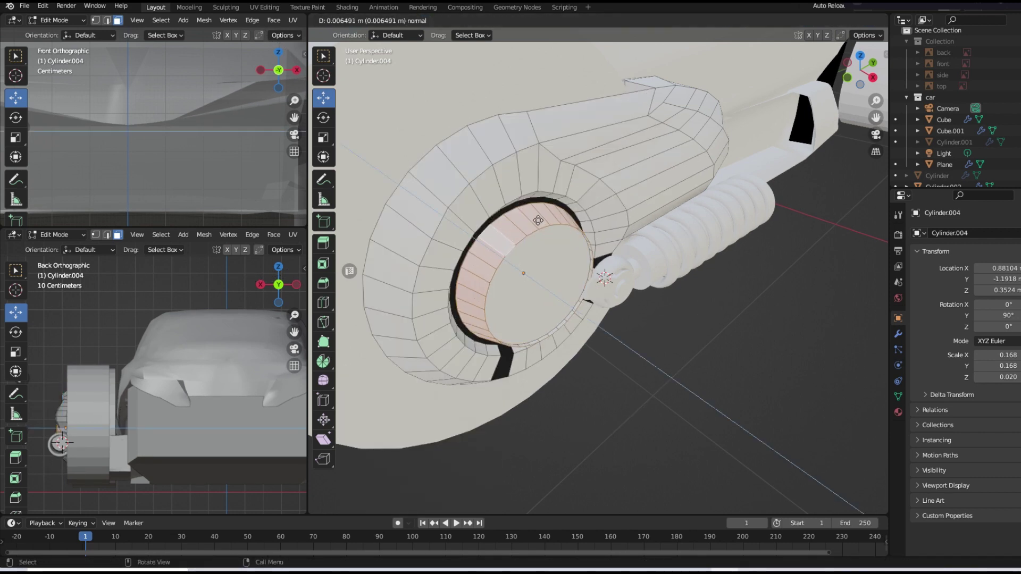
right_click(538, 221)
key(s)
click(523, 225)
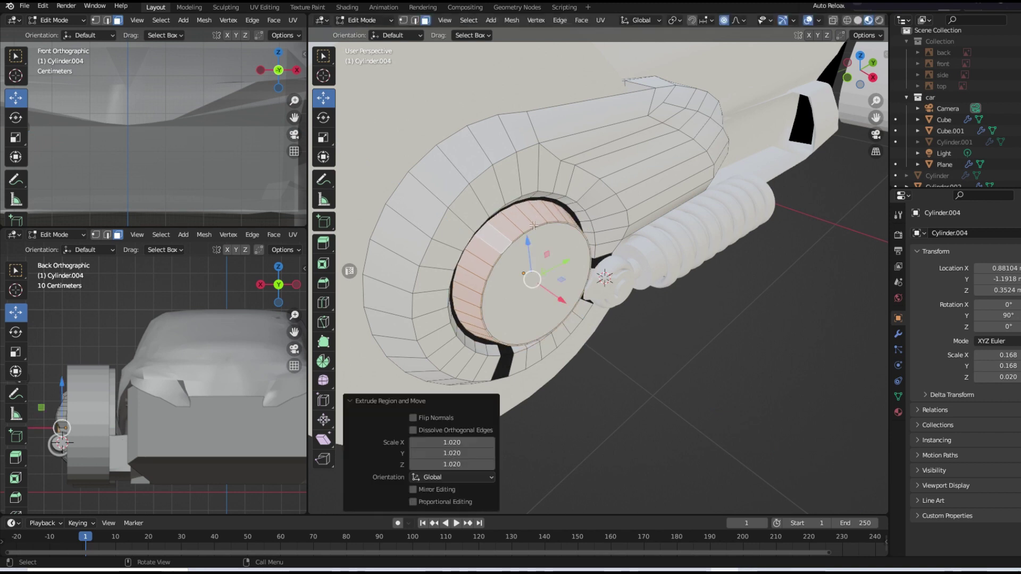
key(s)
click(545, 230)
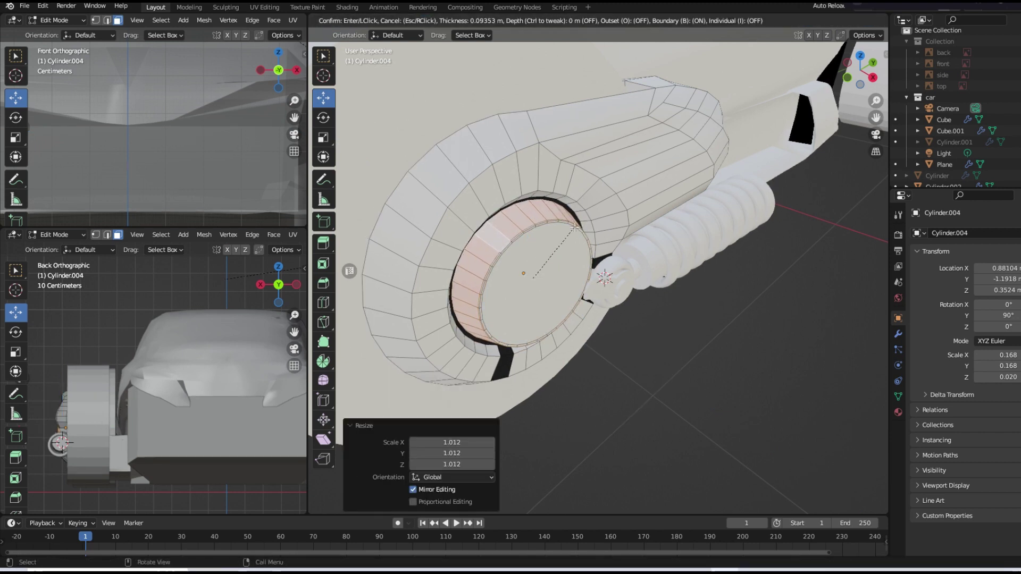
key(i)
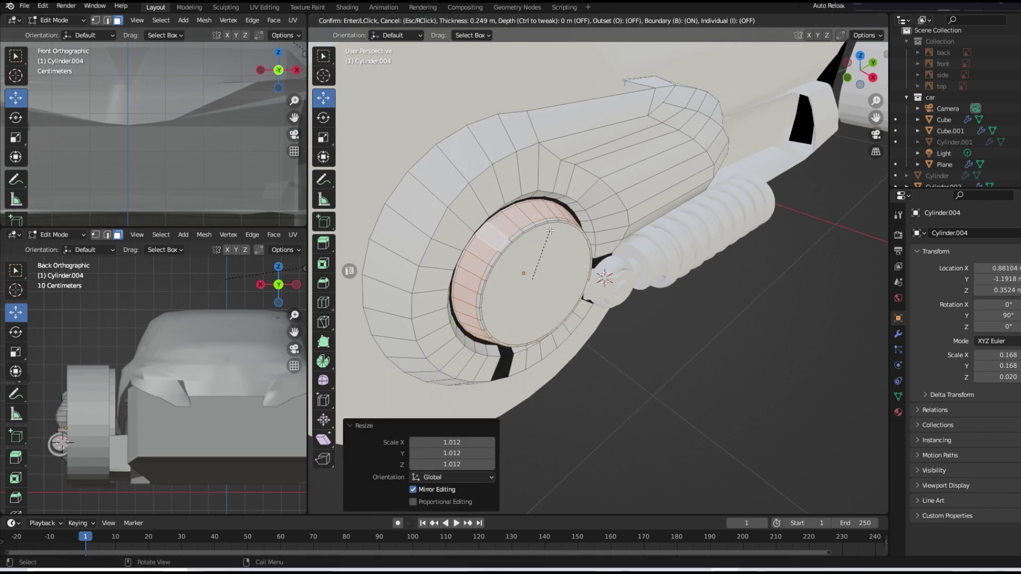
click(550, 231)
- Extrude the inset hub faces twice, scaling the new ring outward
middle_drag(550, 230, 635, 238)
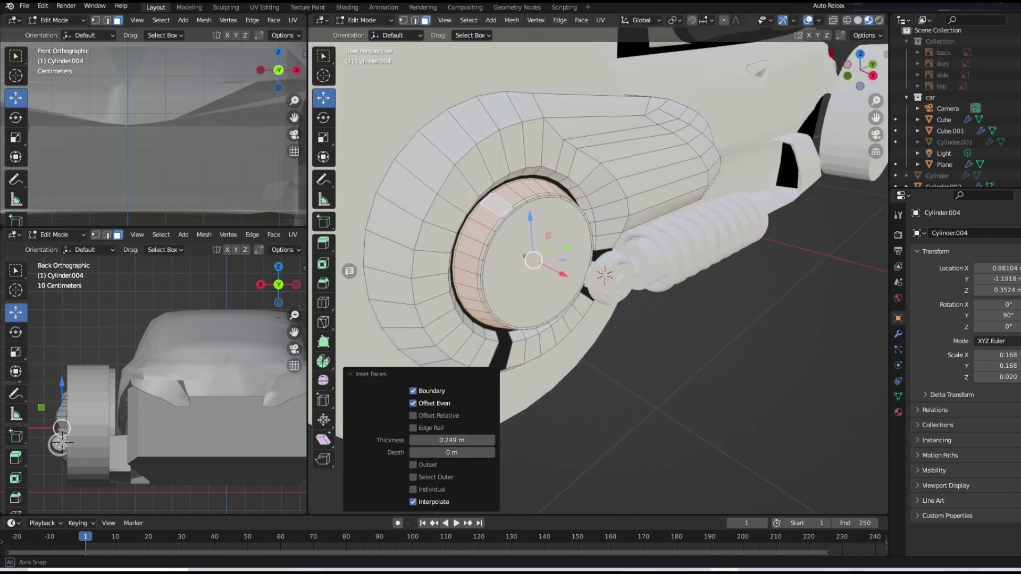
key(e)
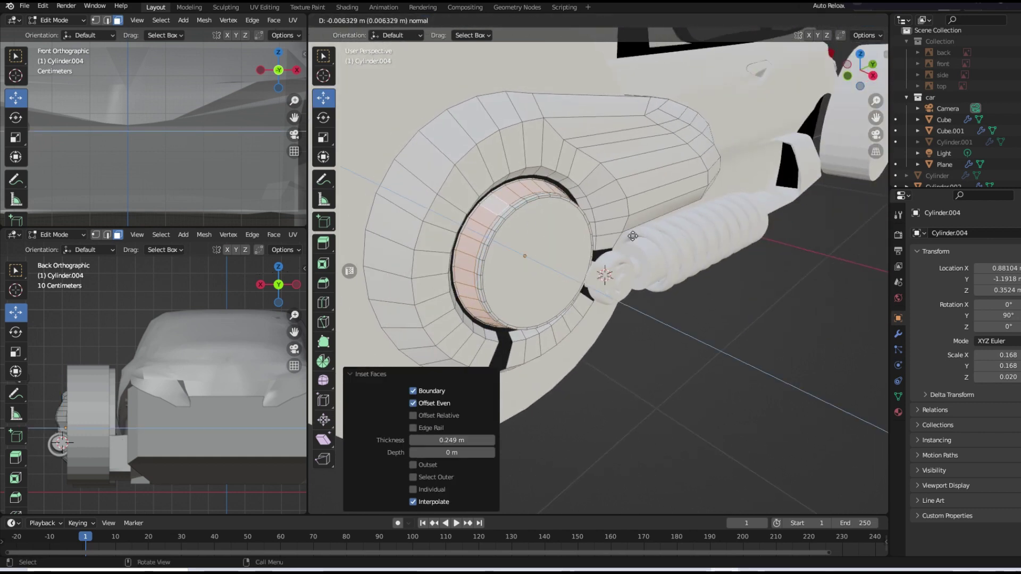
key(z)
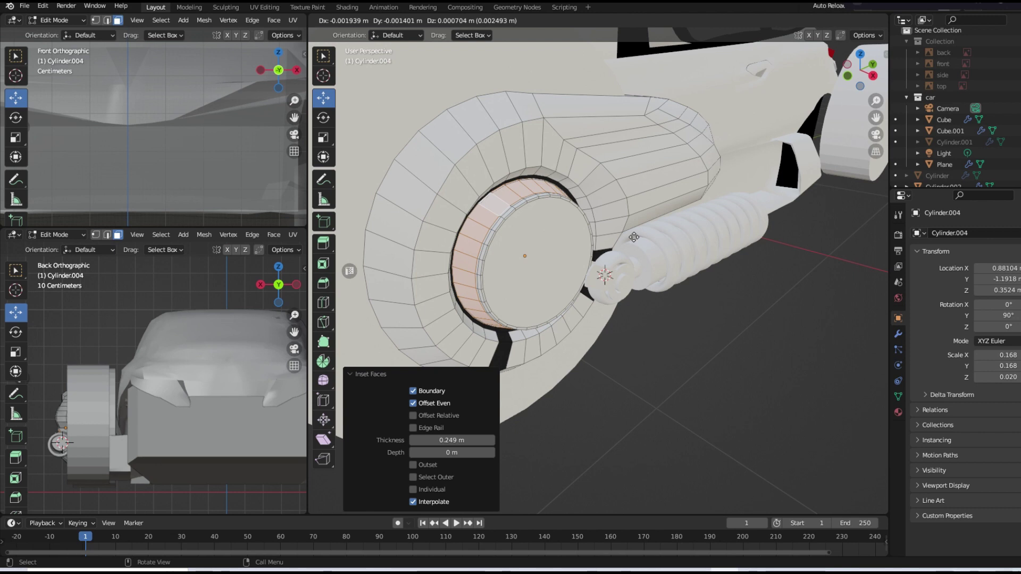
key(s)
click(631, 237)
key(e)
key(s)
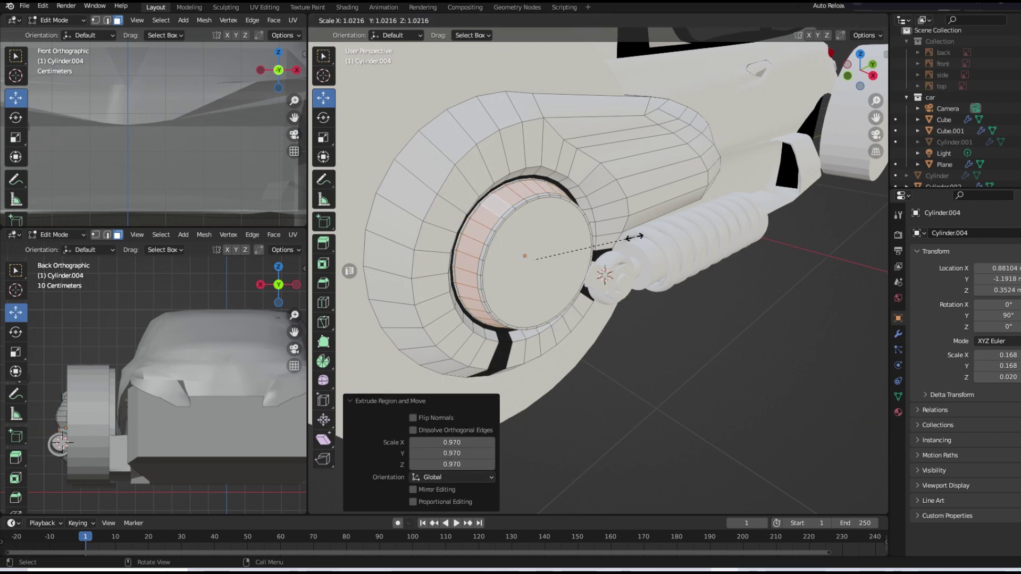
click(637, 238)
middle_drag(638, 237, 622, 171)
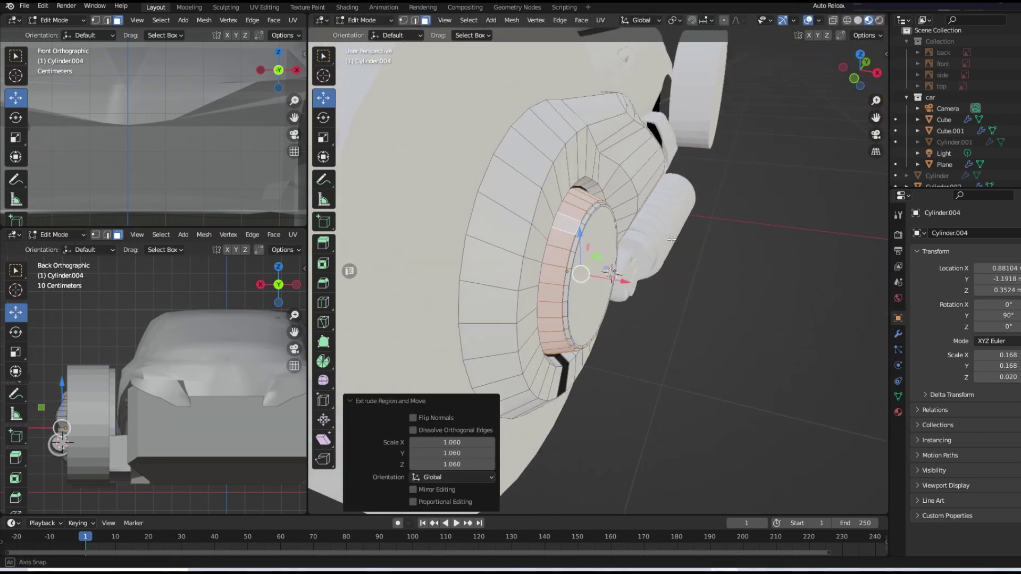
- Select an edge ring on the hub and rescale it to fit
key(2)
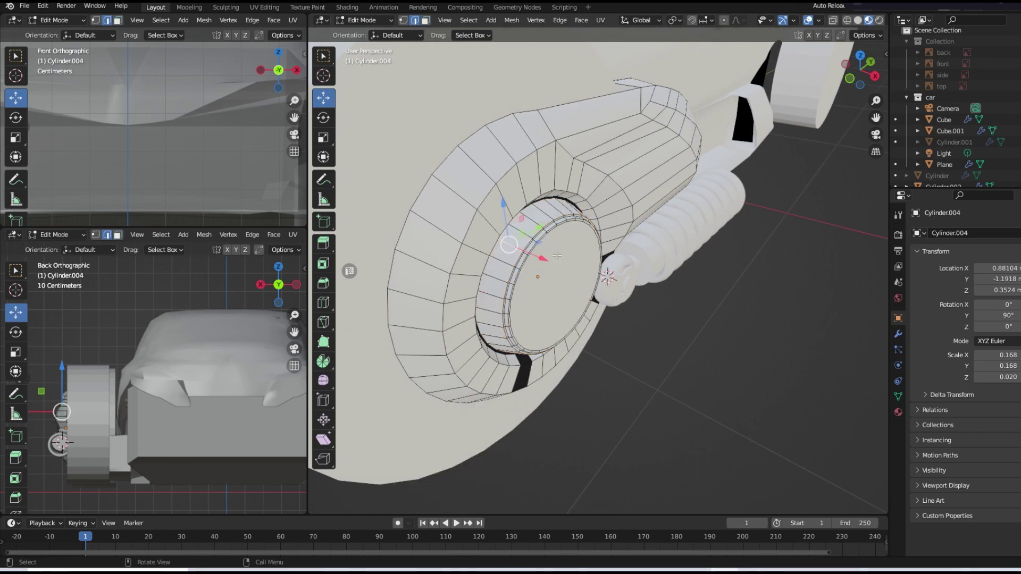
ctrl+click(511, 264)
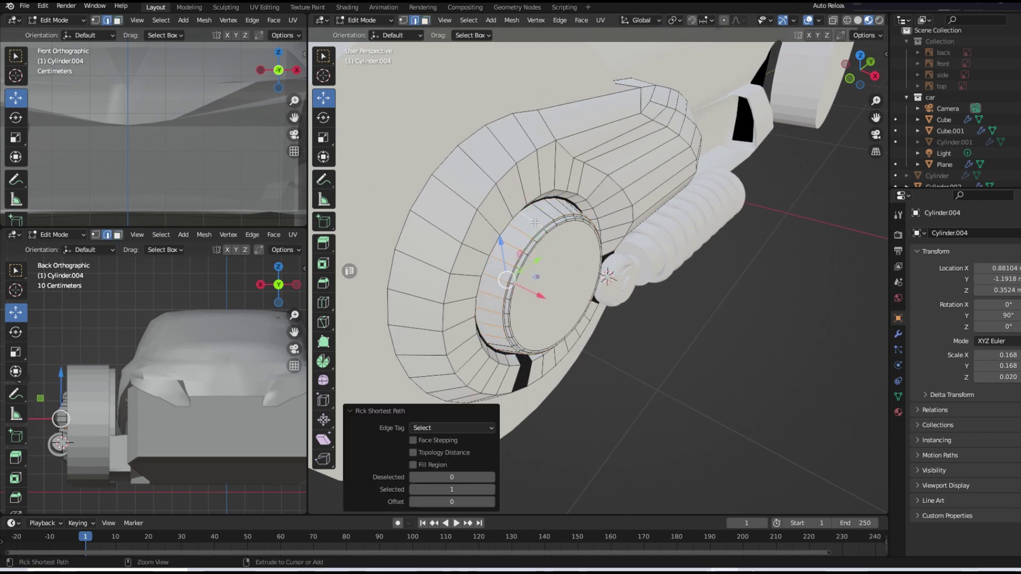
middle_drag(534, 223, 503, 173)
middle_drag(549, 210, 513, 251)
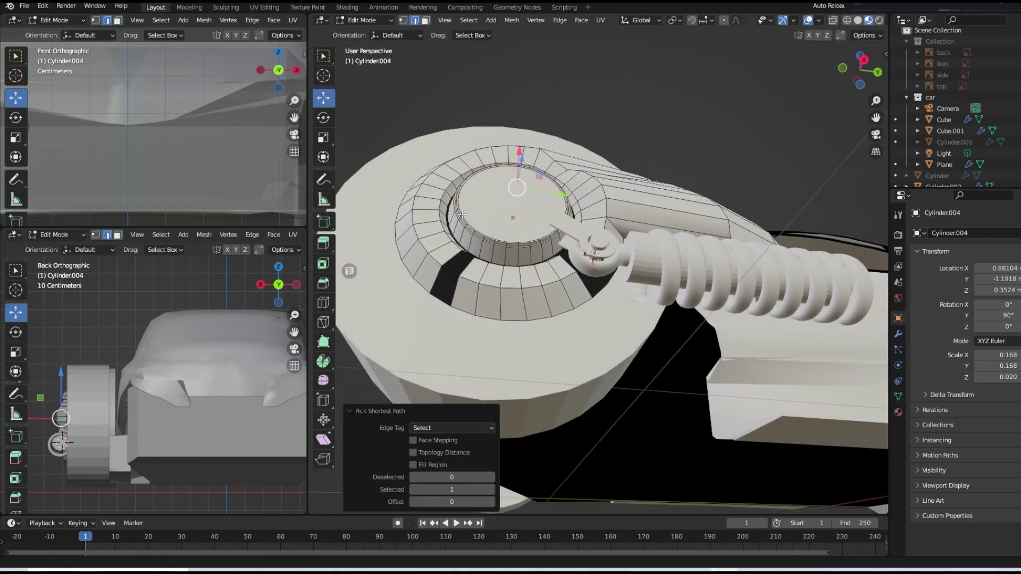
mouse_move(547, 282)
middle_down()
mouse_move(535, 273)
mouse_move(584, 233)
middle_up()
key(s)
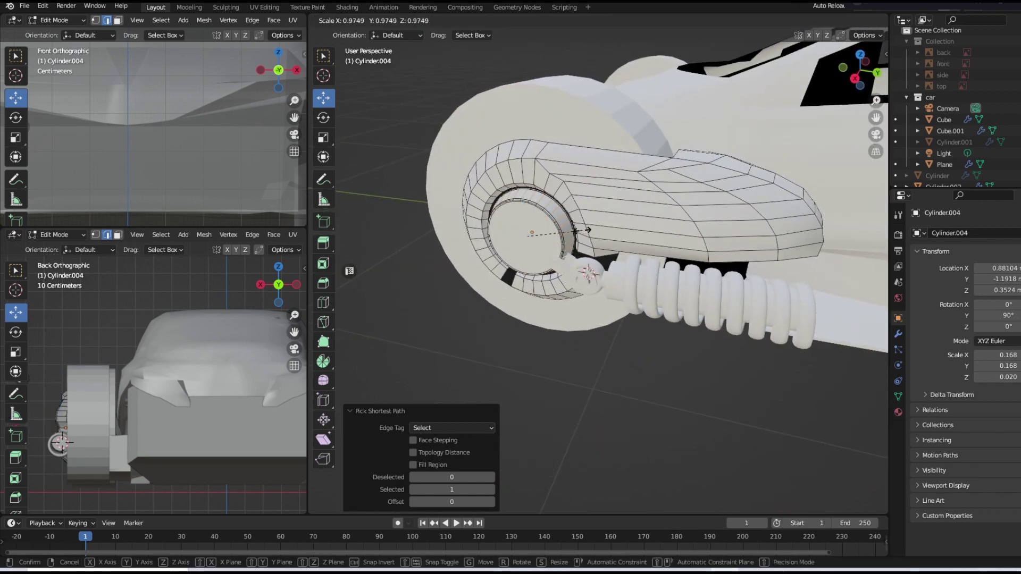
click(585, 230)
middle_drag(585, 231, 616, 202)
key(s)
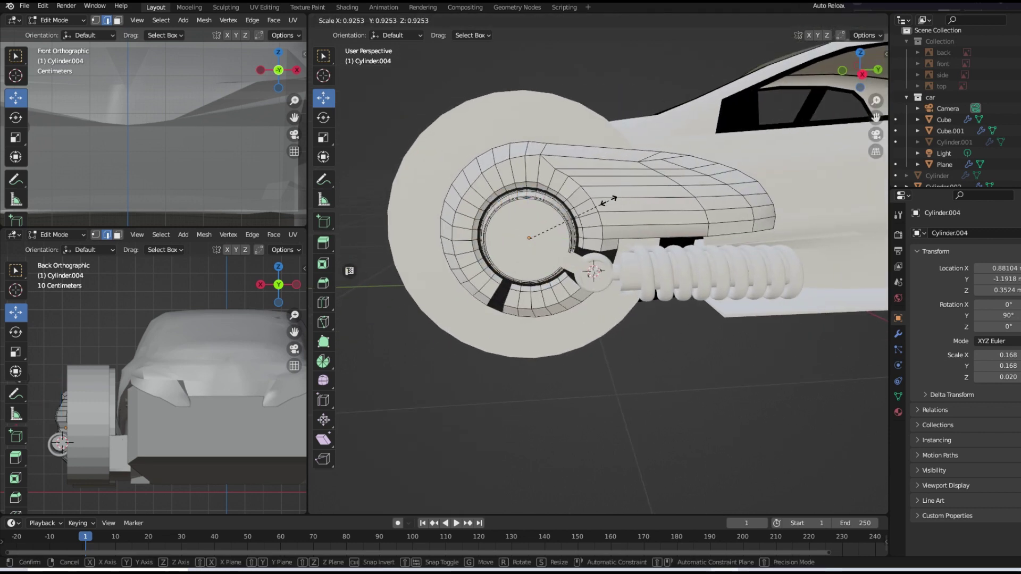
click(609, 200)
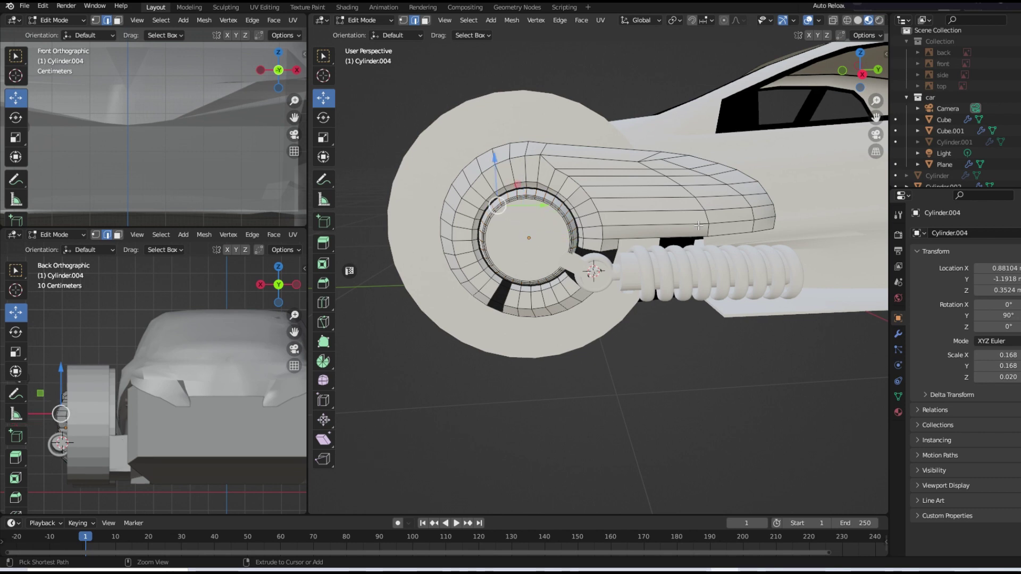
- Select the whole linked inner hub ring and activate the Bevel tool
key(3)
key(ctrl+l)
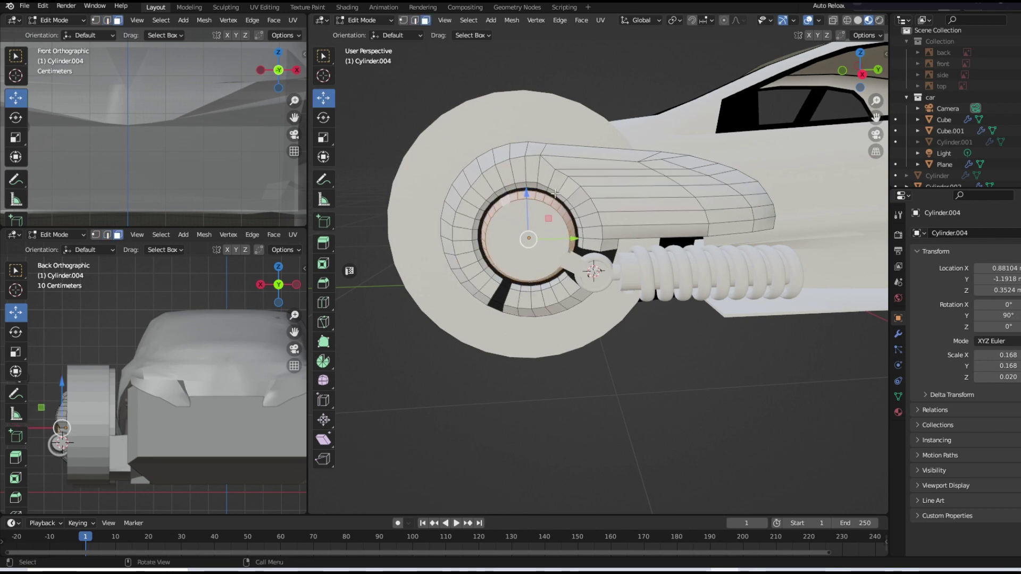
scroll(532, 192, up, 2)
middle_drag(533, 192, 576, 232)
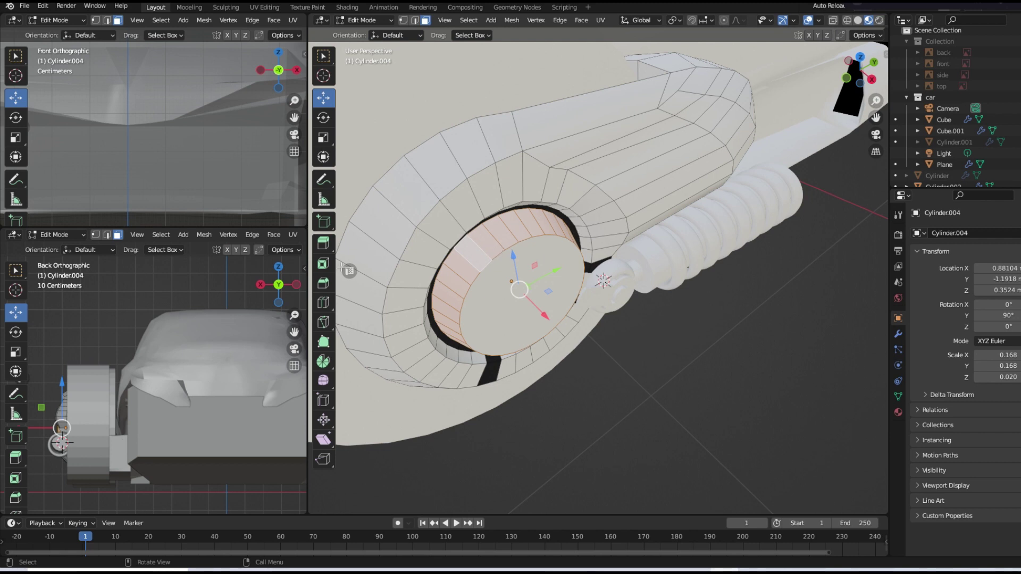
click(323, 283)
- Bevel the hub edges with 4 segments to round the rim
mouse_move(550, 318)
mouse_down()
mouse_move(583, 346)
mouse_move(558, 322)
mouse_up()
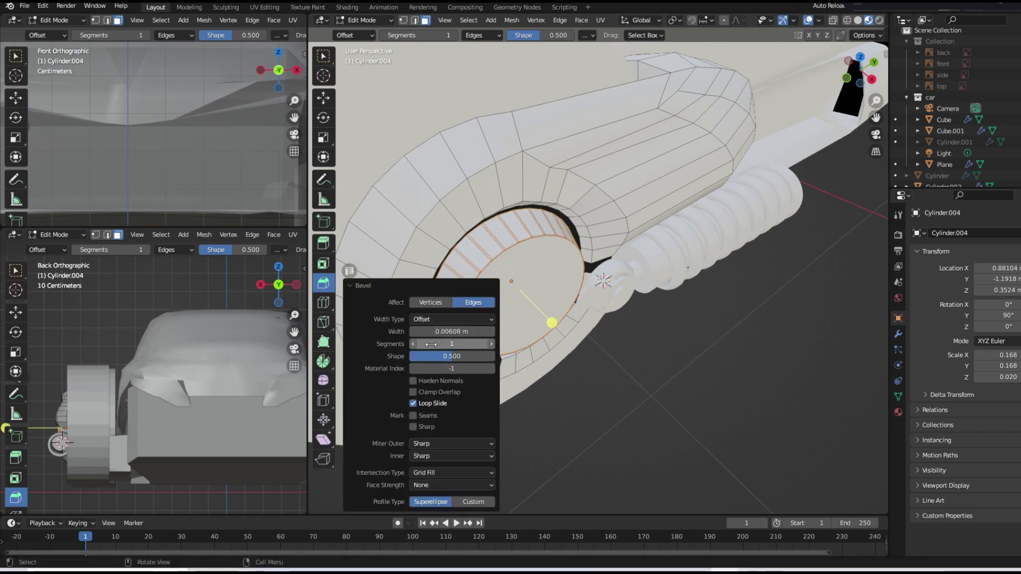
drag(431, 345, 452, 344)
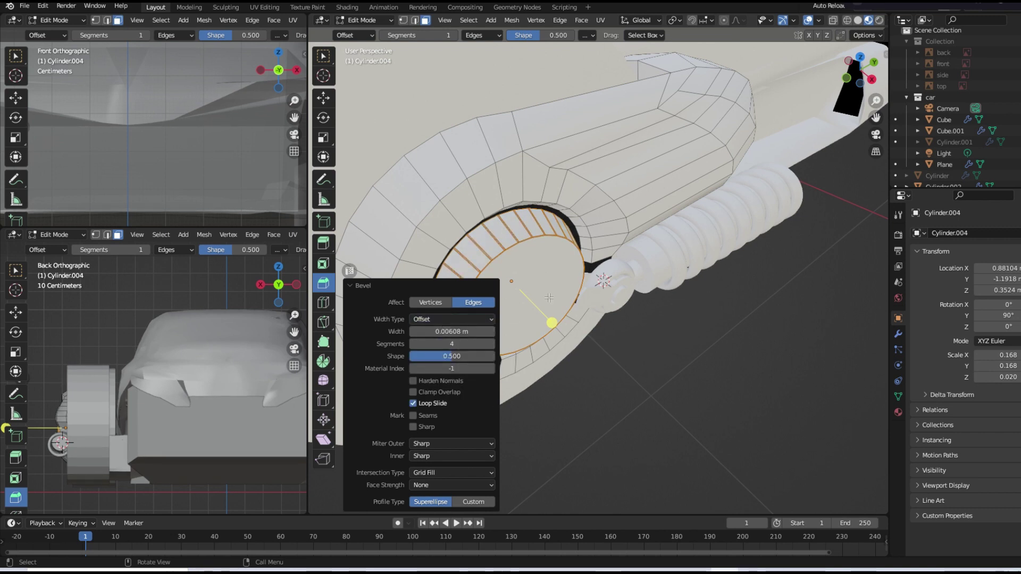
mouse_move(548, 298)
middle_down()
mouse_move(595, 258)
mouse_move(568, 249)
middle_up()
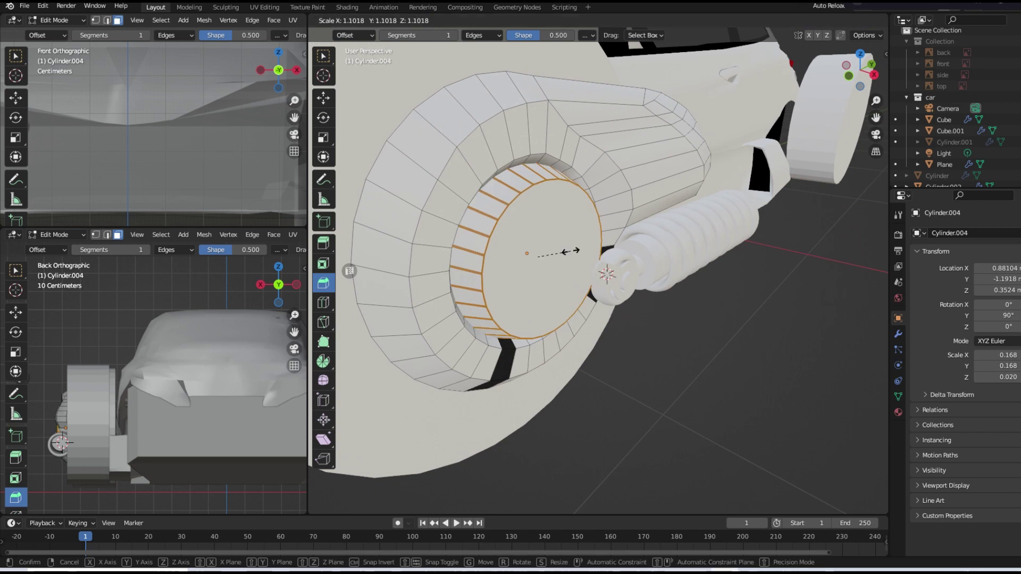
key(shift+space)
key(g)
key(2)
- Select the edge loop around the inner hub rim
click(500, 201)
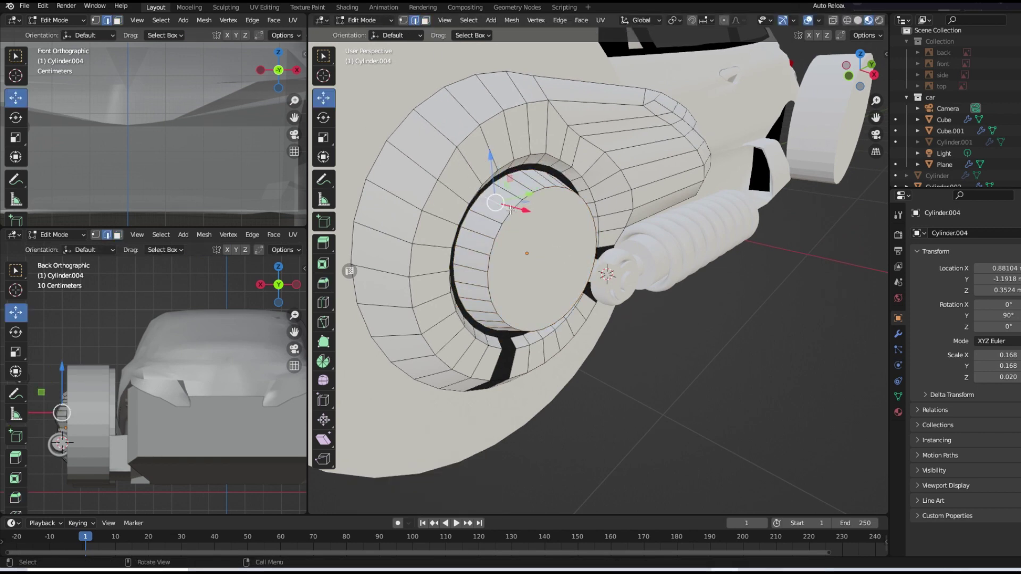
key(g)
click(510, 210)
middle_drag(509, 210, 567, 204)
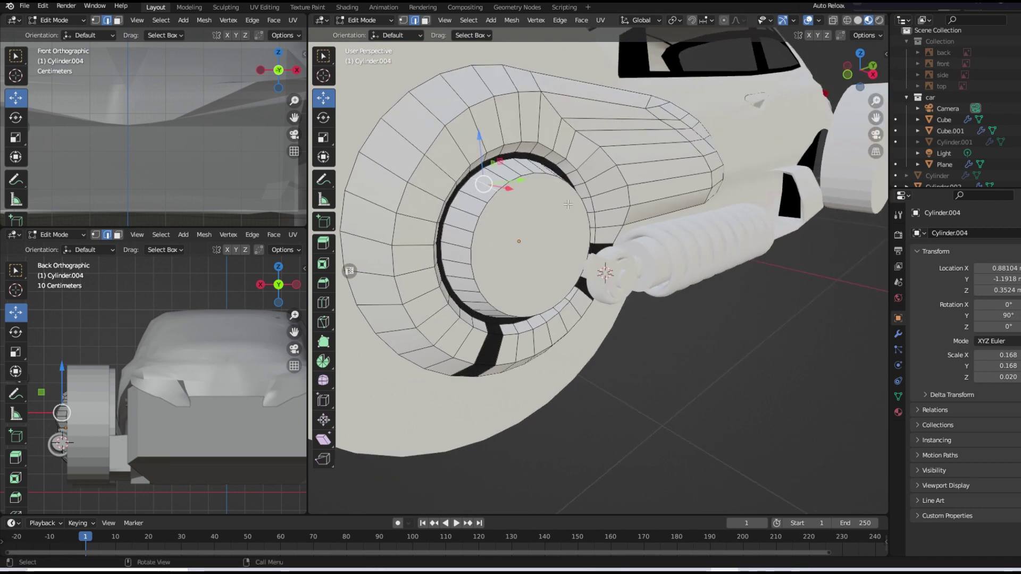
ctrl+click(513, 183)
middle_drag(513, 183, 553, 224)
alt+shift+click(563, 218)
ctrl+click(553, 224)
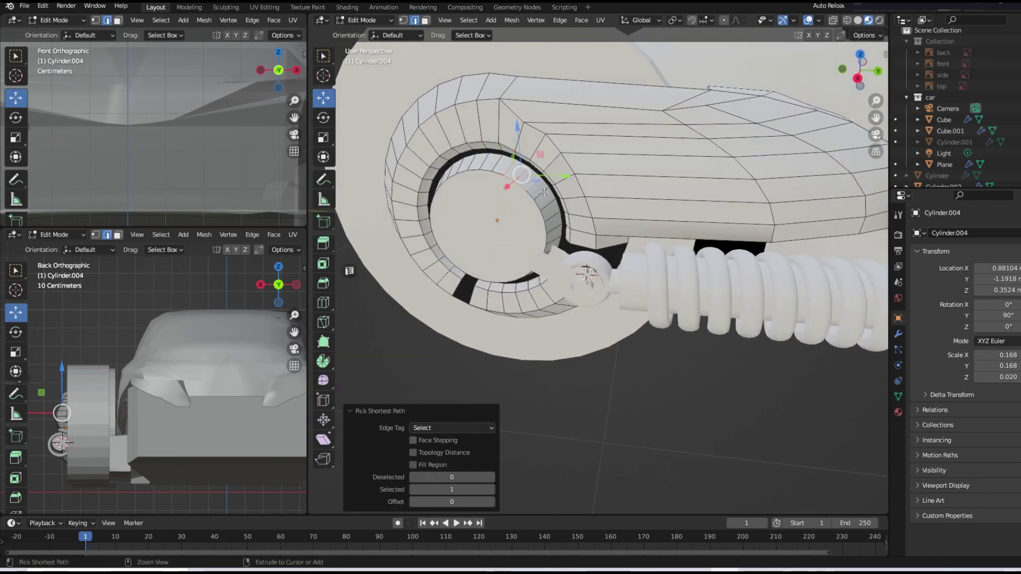
middle_drag(466, 167, 560, 170)
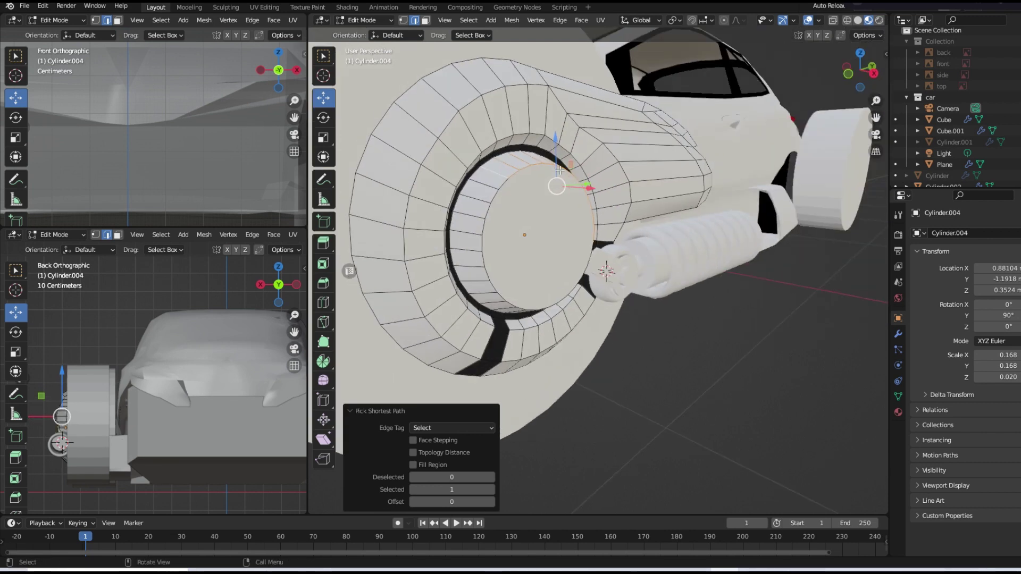
middle_drag(504, 307, 490, 250)
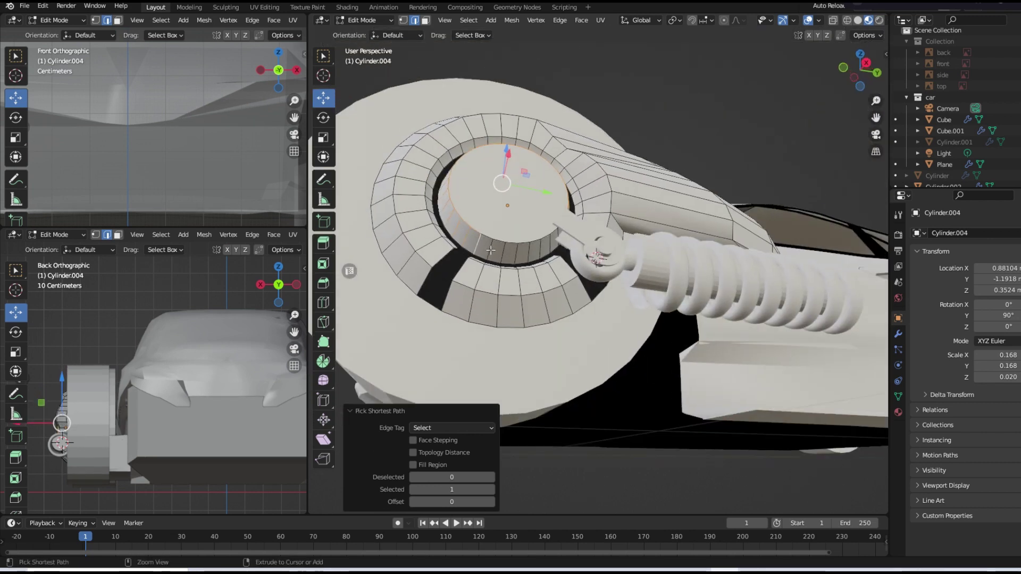
mouse_move(558, 233)
middle_down()
mouse_move(545, 232)
mouse_move(640, 194)
middle_up()
- Extrude the rim ring scaled to 1.103 and reposition selected rim elements
key(g)
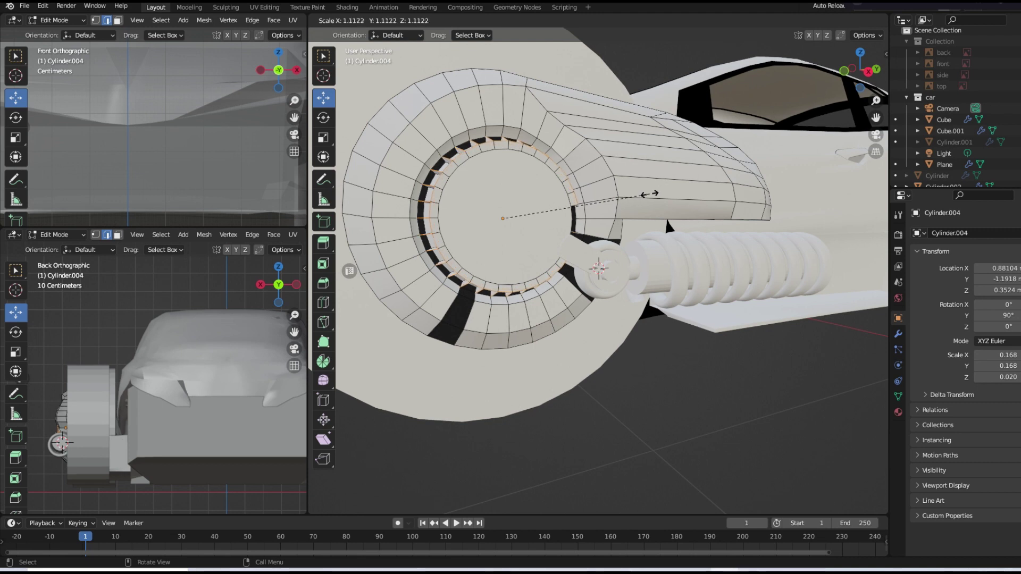
click(648, 194)
middle_drag(649, 194, 456, 202)
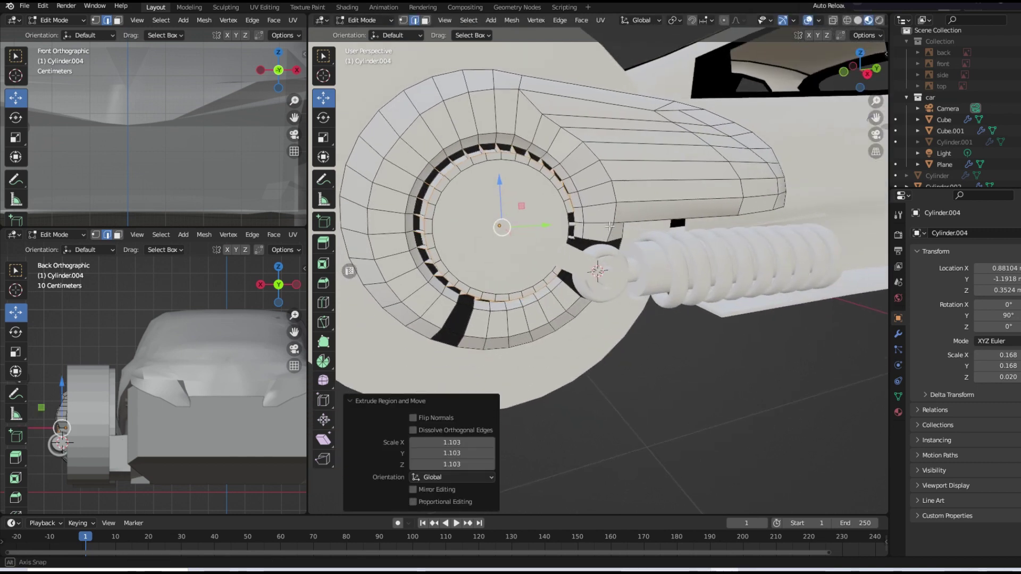
click(479, 181)
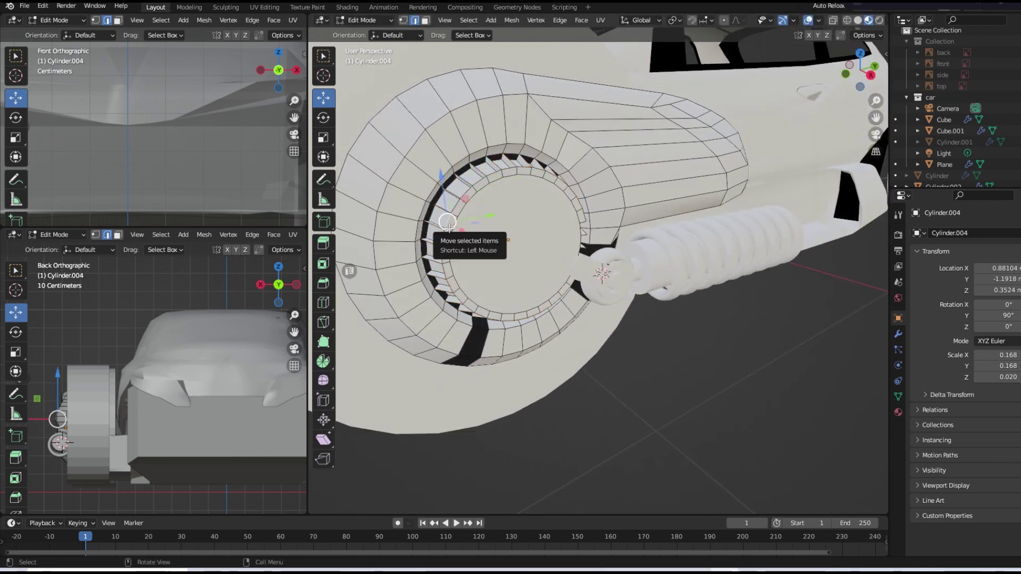
ctrl+click(522, 167)
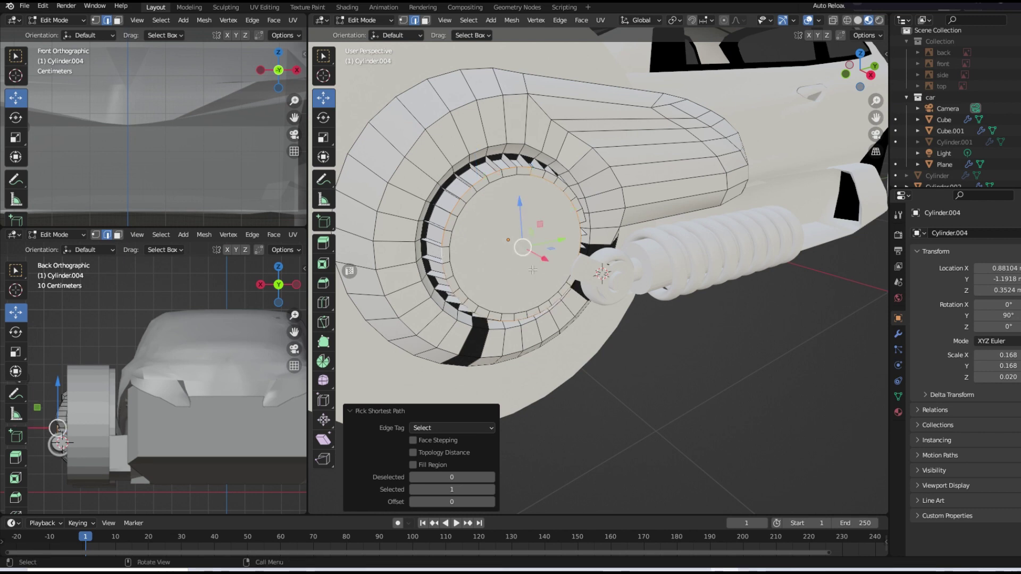
mouse_move(532, 269)
middle_down()
mouse_move(604, 214)
mouse_move(590, 266)
mouse_move(556, 321)
mouse_move(568, 181)
mouse_move(526, 160)
middle_up()
click(556, 245)
click(627, 216)
- Nudge the selected hub vertices slightly upward and return to Object Mode
key(1)
scroll(569, 181, up, 3)
drag(529, 124, 530, 125)
mouse_move(530, 125)
middle_down()
mouse_move(631, 155)
mouse_move(570, 214)
mouse_move(611, 442)
middle_up()
scroll(631, 156, down, 3)
key(Tab)
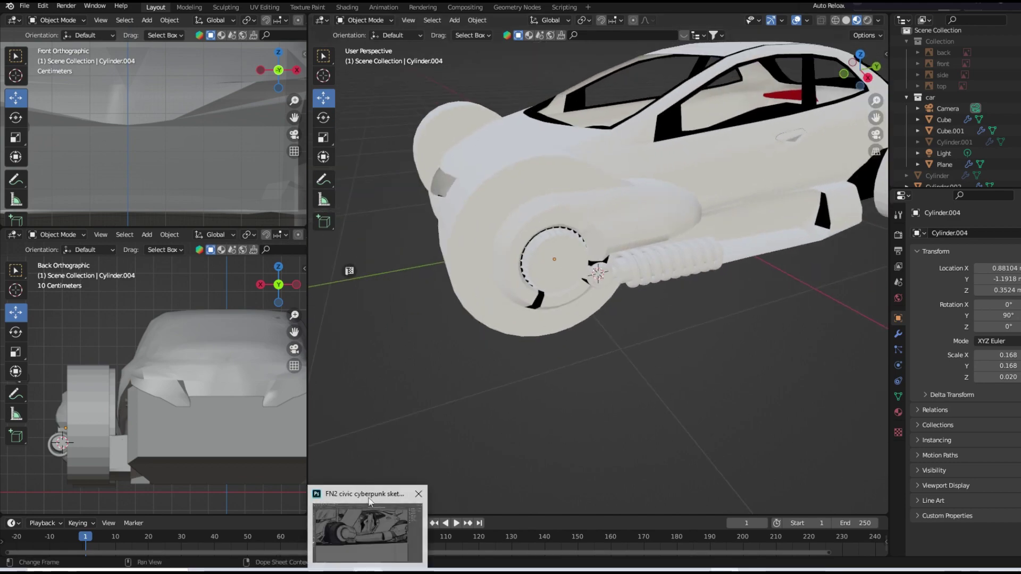
- Check the Photoshop reference sketch, then inspect the spring up close
click(367, 524)
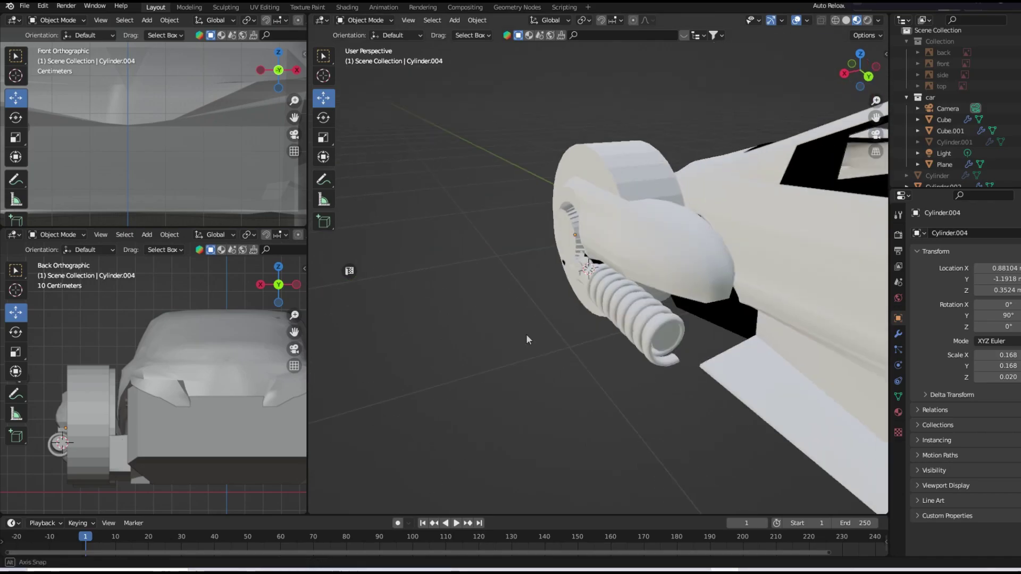
middle_drag(526, 334, 562, 327)
scroll(562, 275, up, 3)
middle_drag(562, 274, 531, 311)
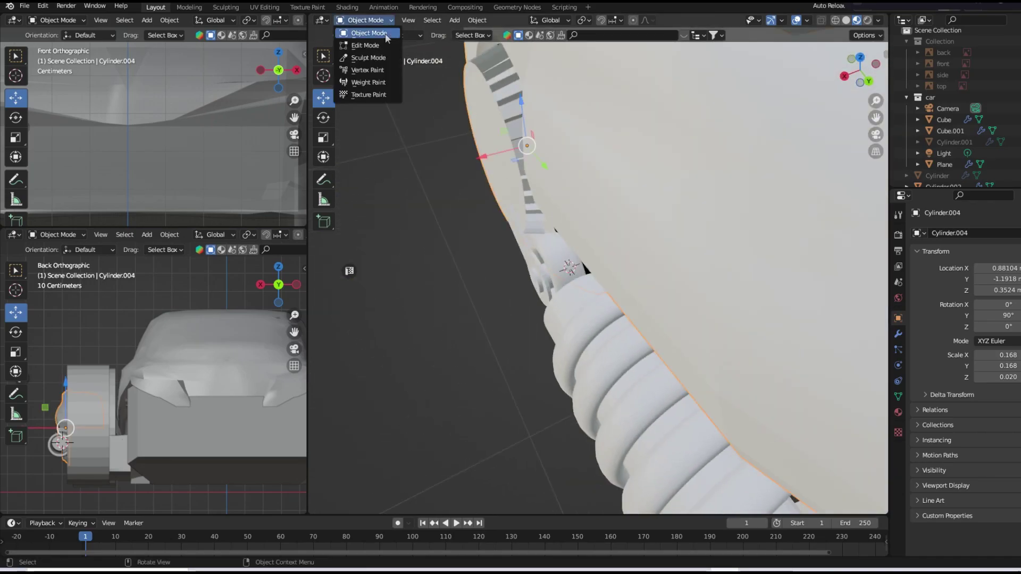
- Slide the central hub disk outward 0.018074 m along X and select its face
click(372, 45)
drag(449, 165, 432, 168)
mouse_move(433, 167)
middle_down()
mouse_move(592, 177)
mouse_move(494, 209)
middle_up()
key(2)
click(494, 209)
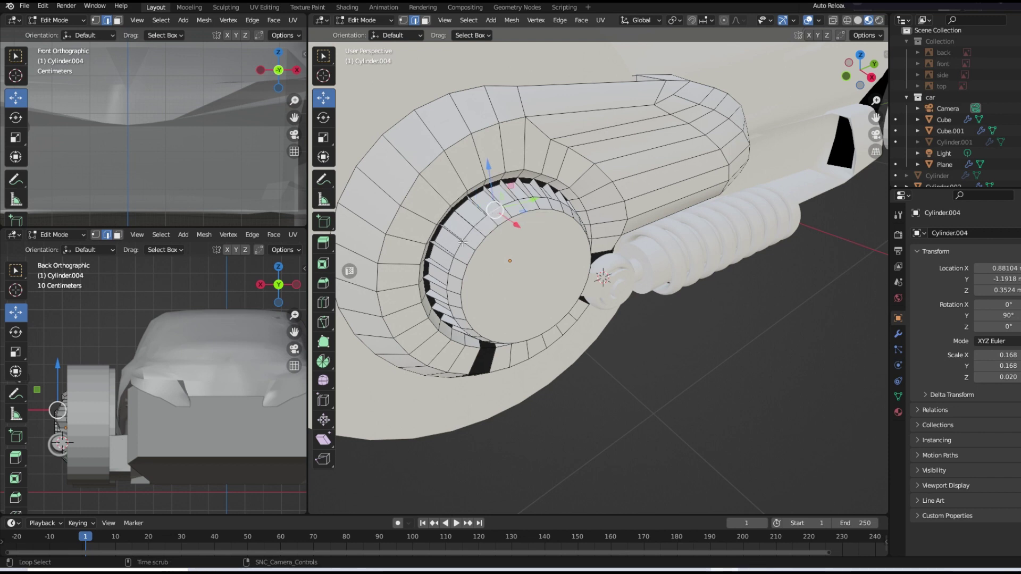
middle_drag(463, 242, 557, 214)
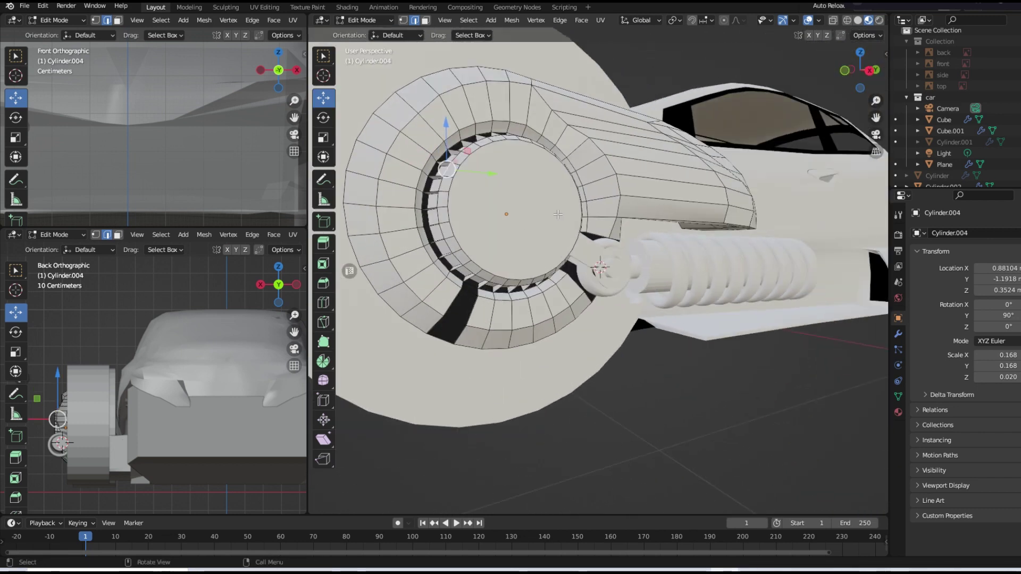
click(484, 161)
mouse_move(484, 161)
middle_down()
mouse_move(479, 248)
mouse_move(657, 333)
middle_up()
scroll(479, 249, down, 5)
- Set the world background colour to light blue, previewing it in rendered view
key(Tab)
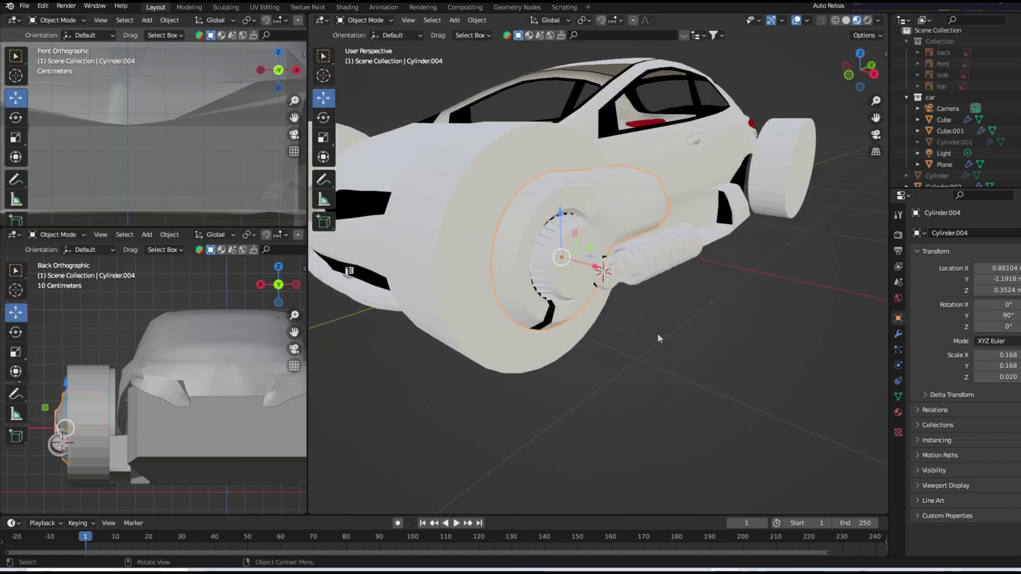
click(865, 21)
scroll(716, 236, down, 3)
scroll(717, 208, down, 3)
click(898, 298)
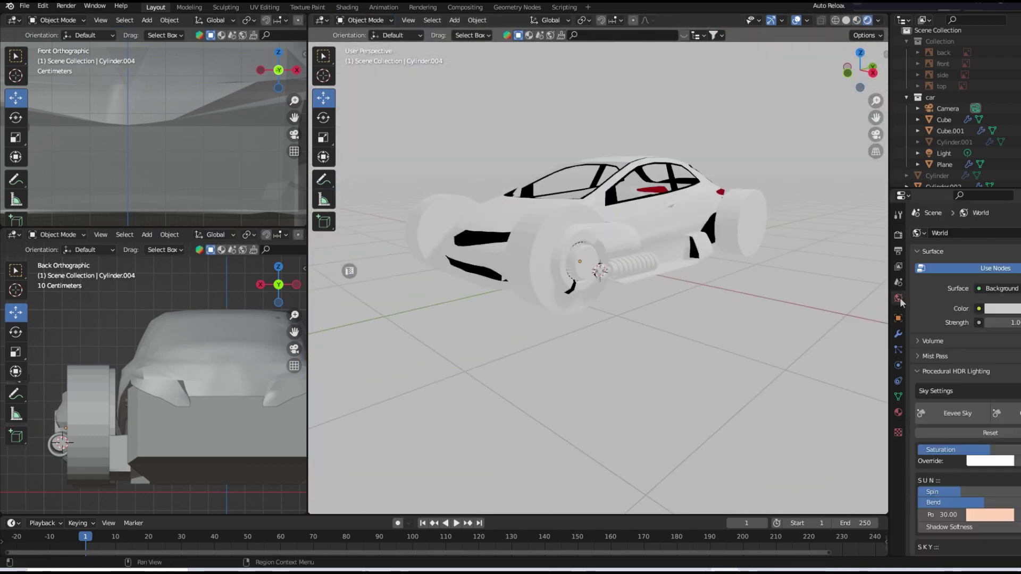
click(1002, 308)
click(989, 218)
click(973, 176)
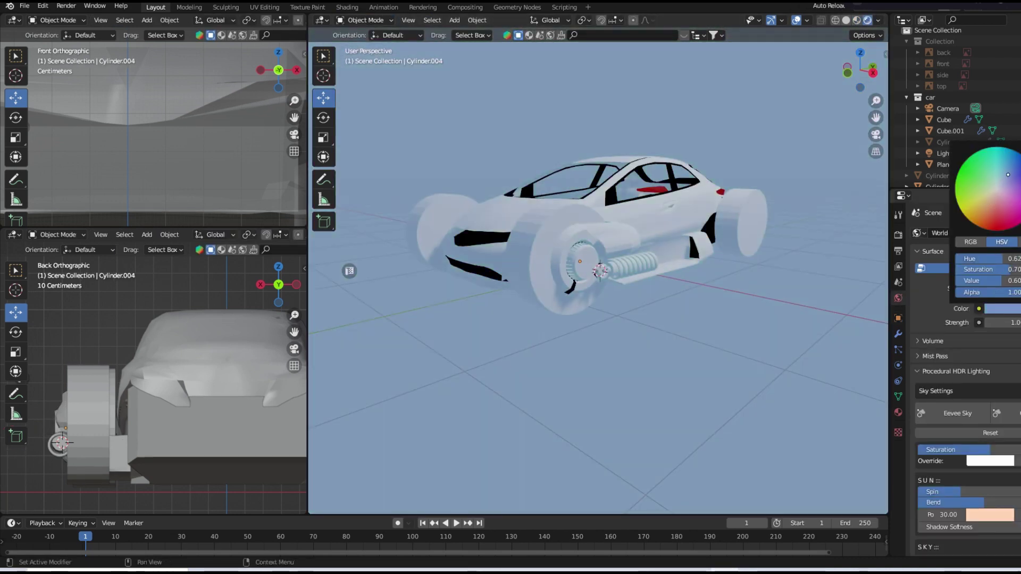
scroll(771, 199, up, 2)
scroll(770, 199, up, 3)
click(856, 20)
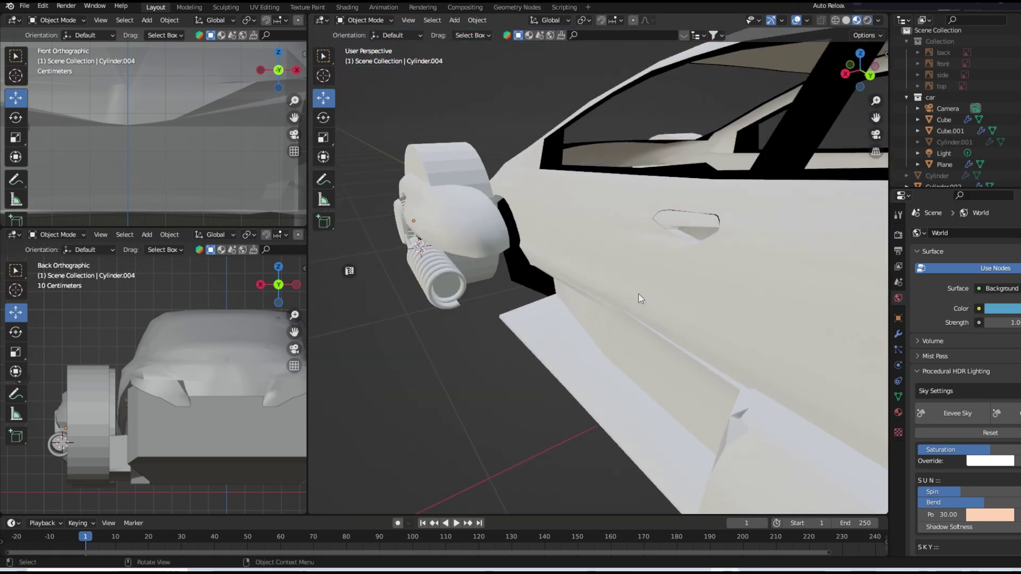
- Duplicate the mounting ring Cylinder.006 along Y to the spring's far end
middle_drag(770, 200, 719, 305)
click(460, 314)
scroll(473, 317, up, 3)
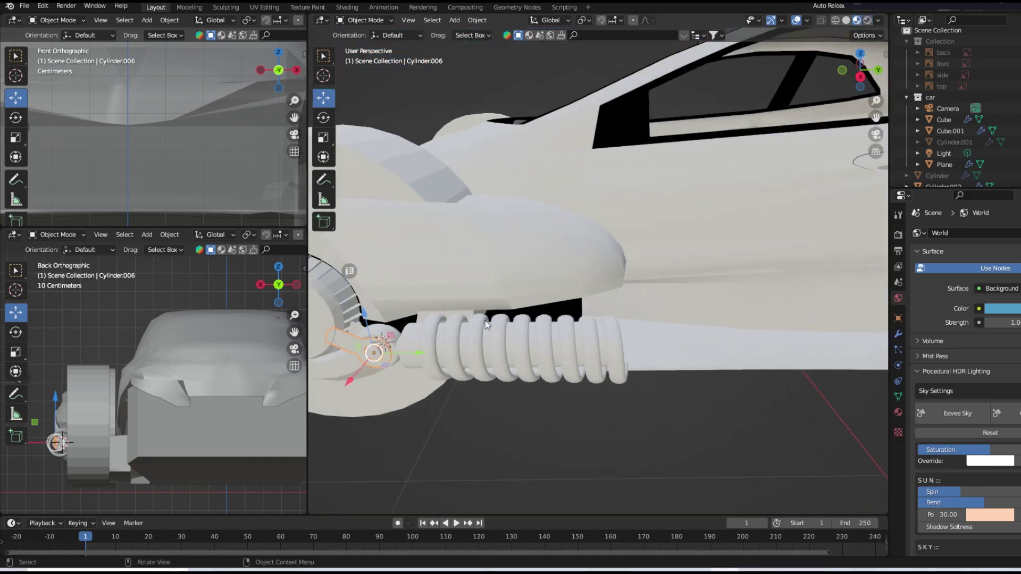
key(shift+d)
key(y)
click(1010, 388)
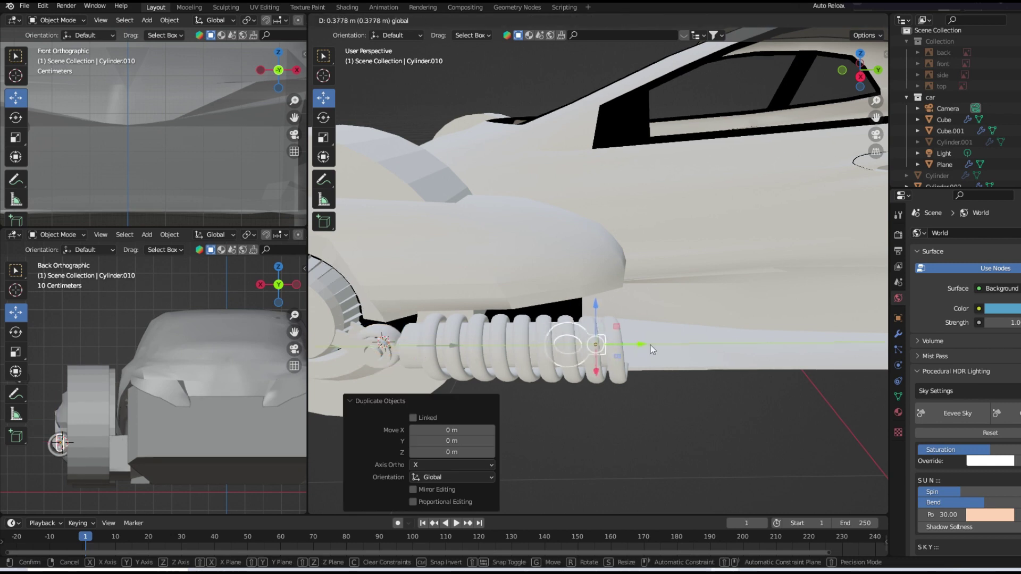
click(898, 318)
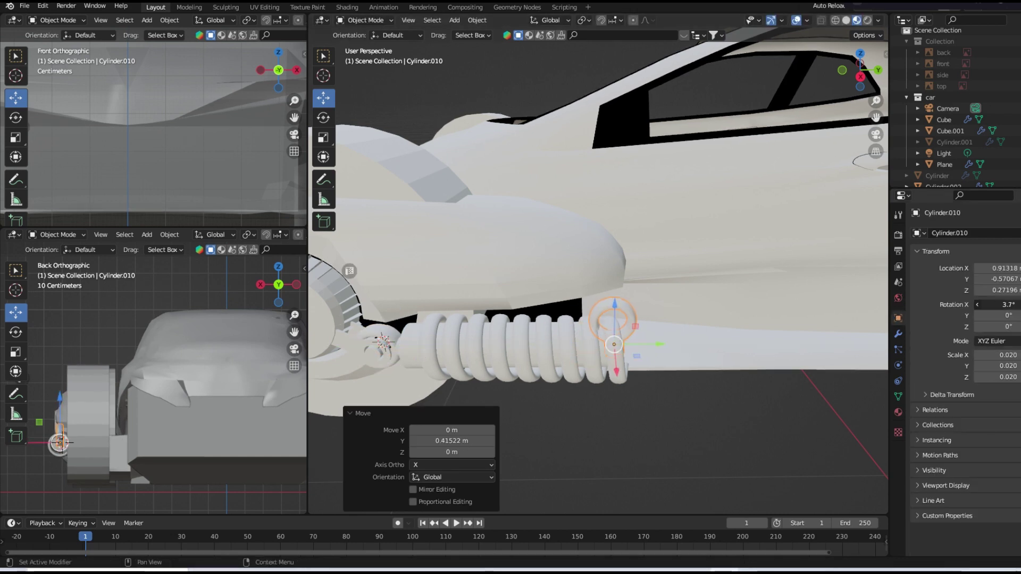
middle_drag(684, 348, 697, 357)
scroll(697, 357, up, 2)
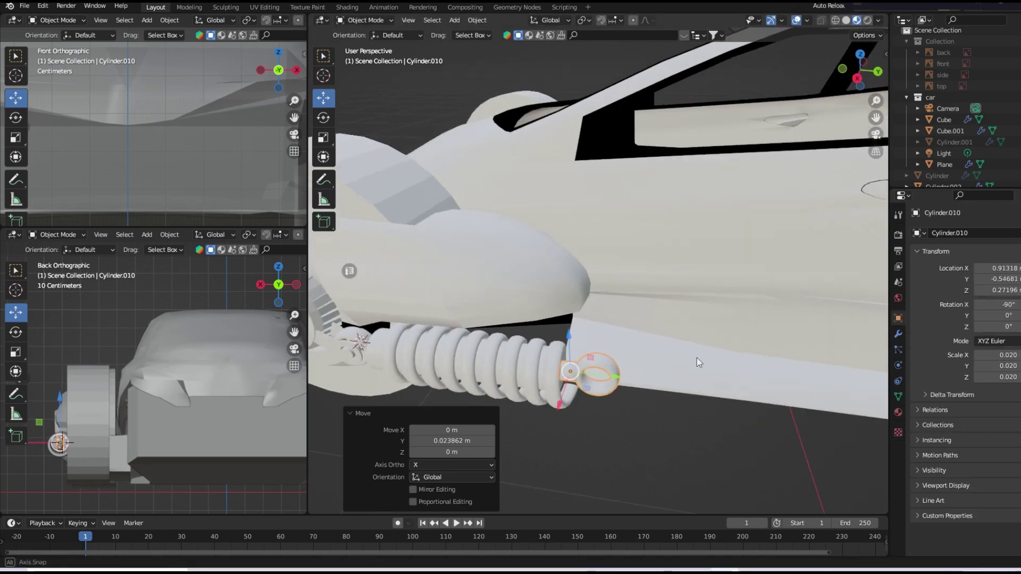
- Fine-tune the copied ring's Y position and size, then save the file
click(544, 376)
key(g)
key(y)
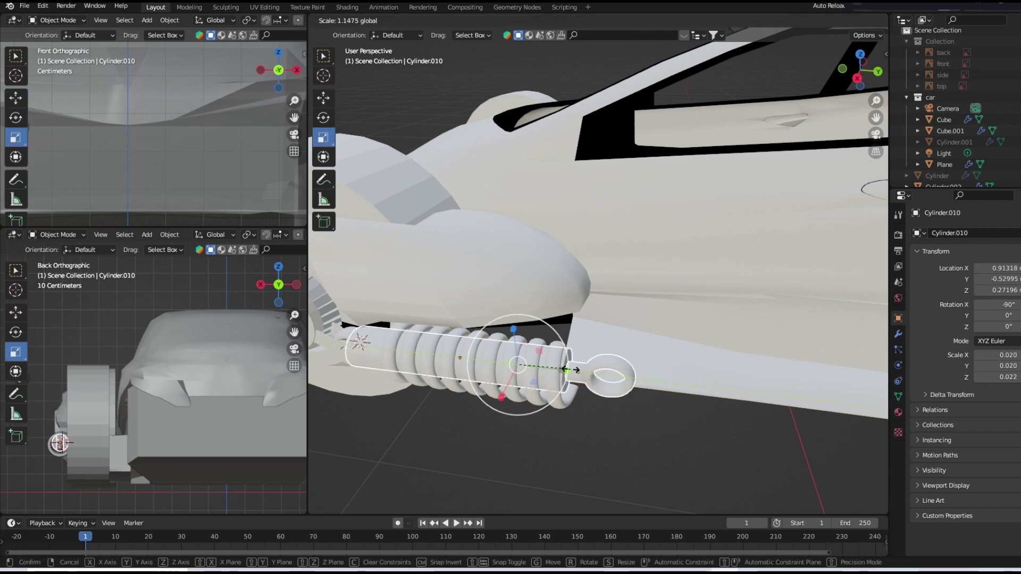
click(563, 367)
mouse_move(563, 367)
middle_down()
mouse_move(649, 308)
mouse_move(667, 314)
mouse_move(715, 290)
mouse_move(682, 301)
mouse_move(677, 279)
middle_up()
key(g)
key(y)
click(617, 321)
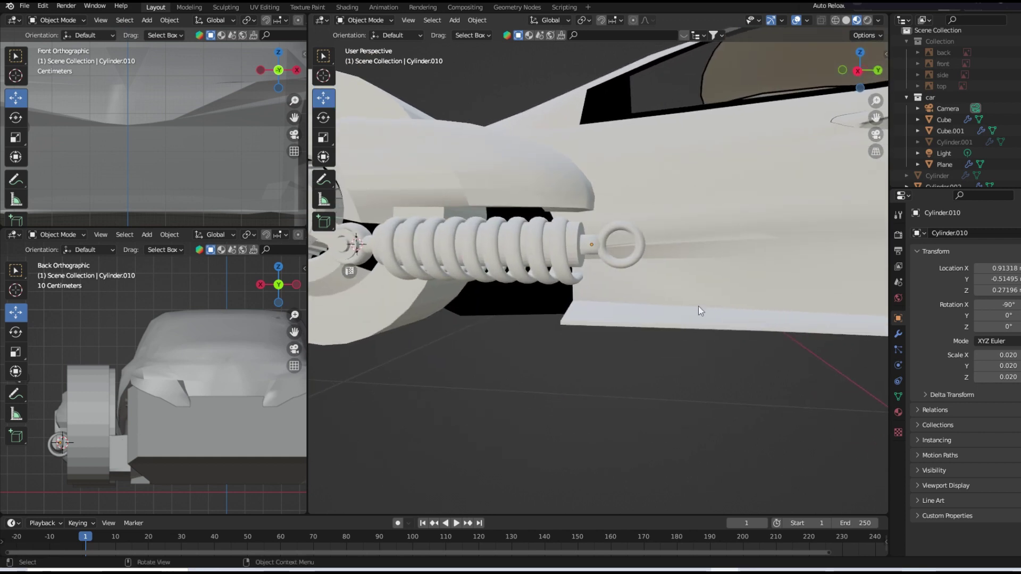
click(26, 6)
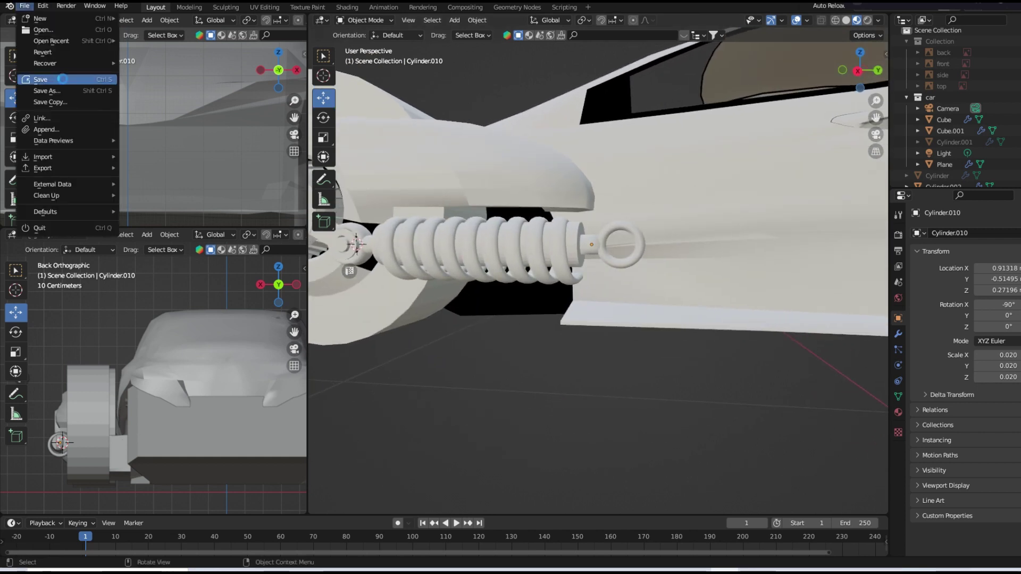
click(63, 78)
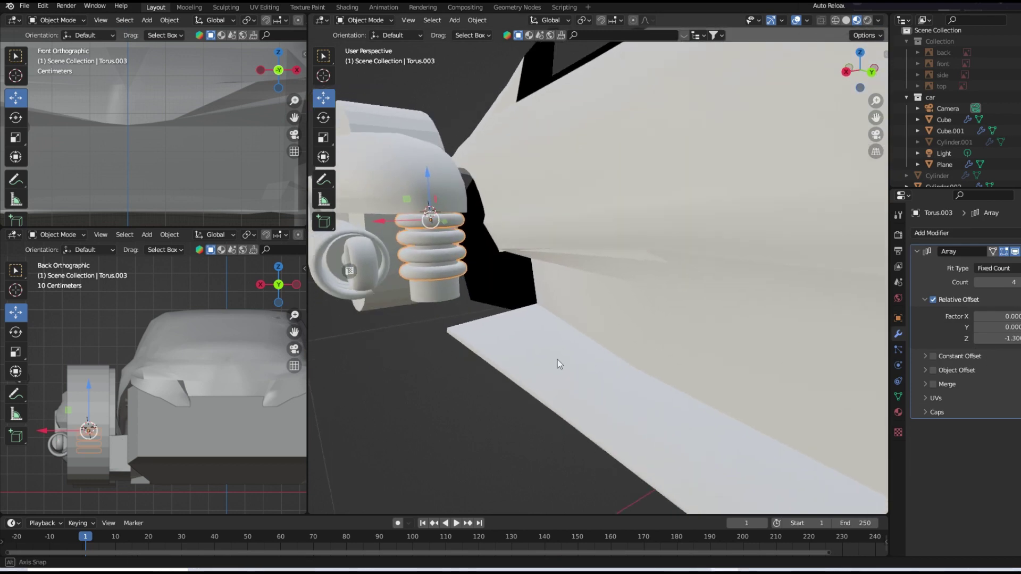
- Snap the 3D cursor to the cylinder inside the spring and clear the selection
mouse_move(558, 359)
middle_down()
mouse_move(580, 353)
mouse_move(586, 332)
middle_up()
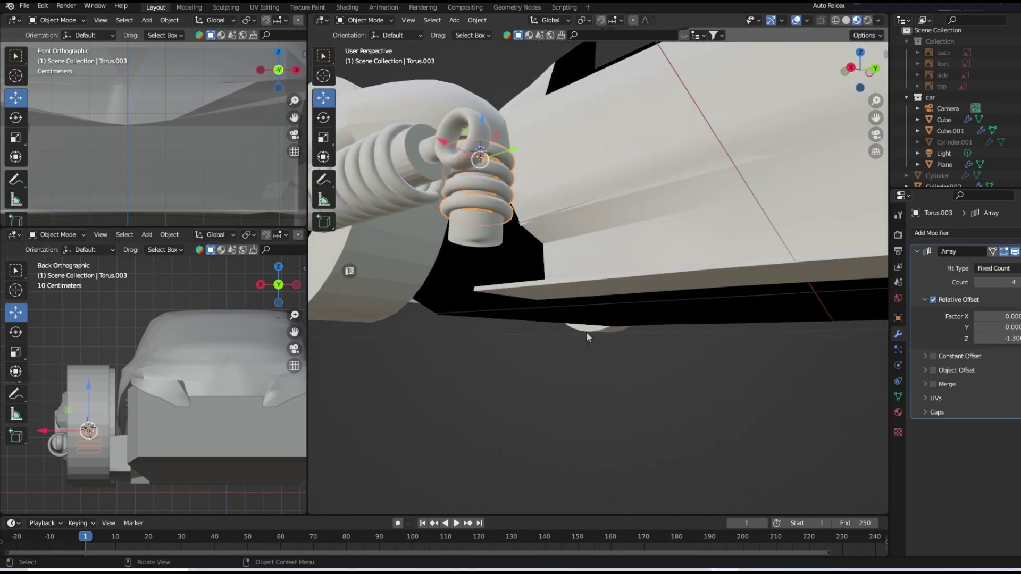
middle_drag(650, 318, 492, 266)
click(494, 234)
key(shift+s)
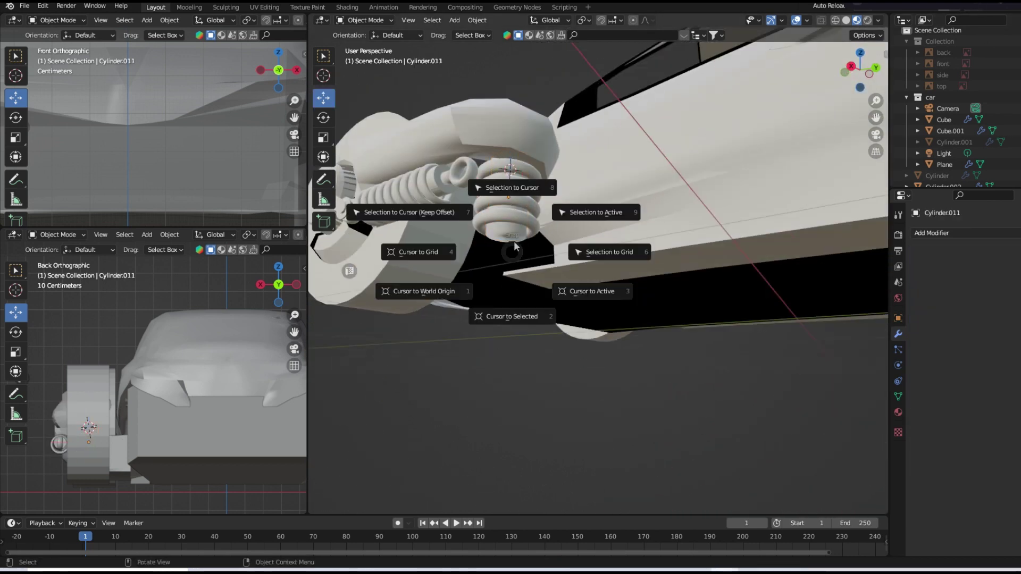
click(534, 281)
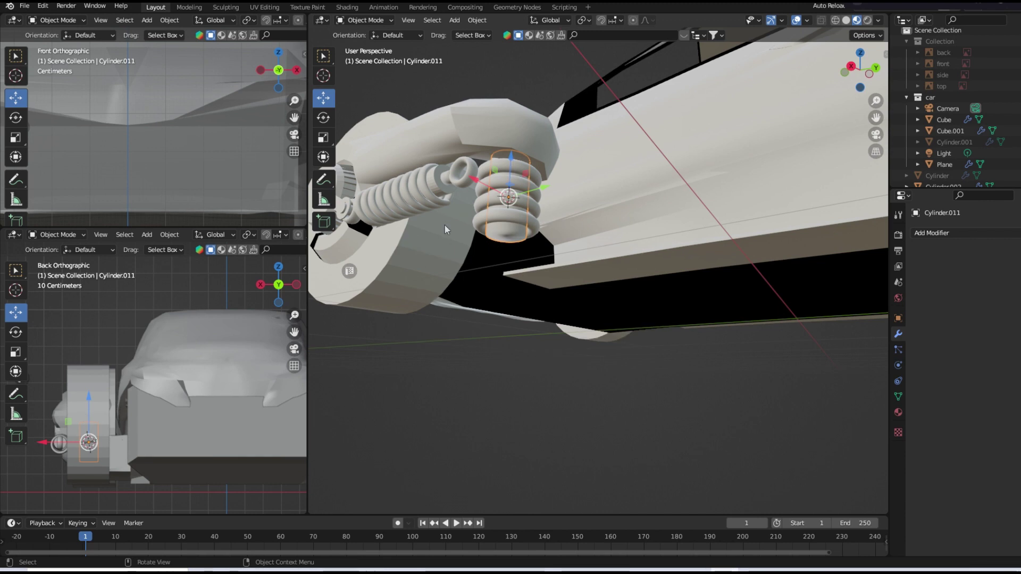
middle_drag(444, 225, 391, 280)
key(alt+a)
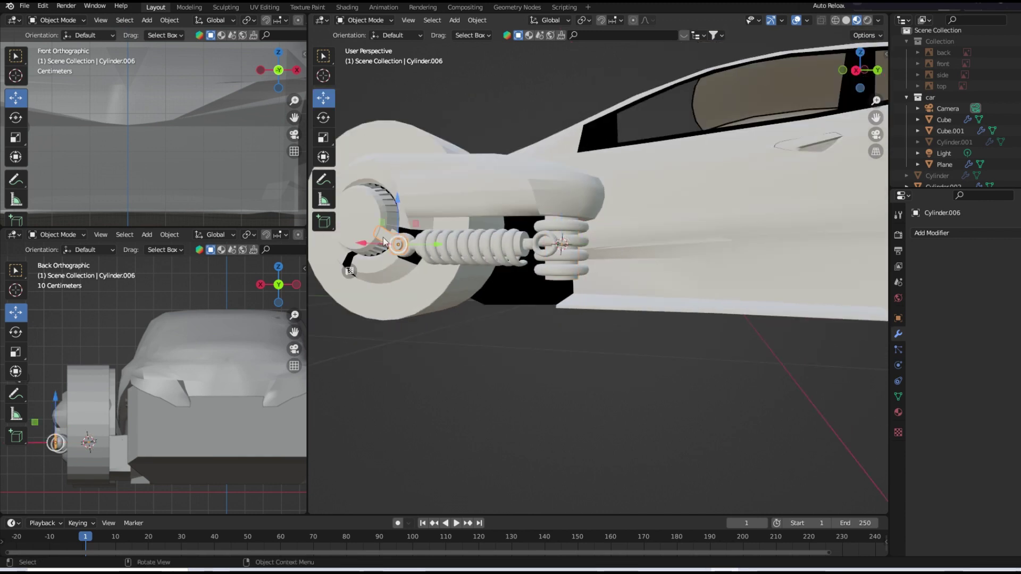
- Duplicate the small link piece and move it along Y to the upright spring
key(shift+d)
key(Escape)
key(g)
key(y)
click(563, 250)
click(898, 318)
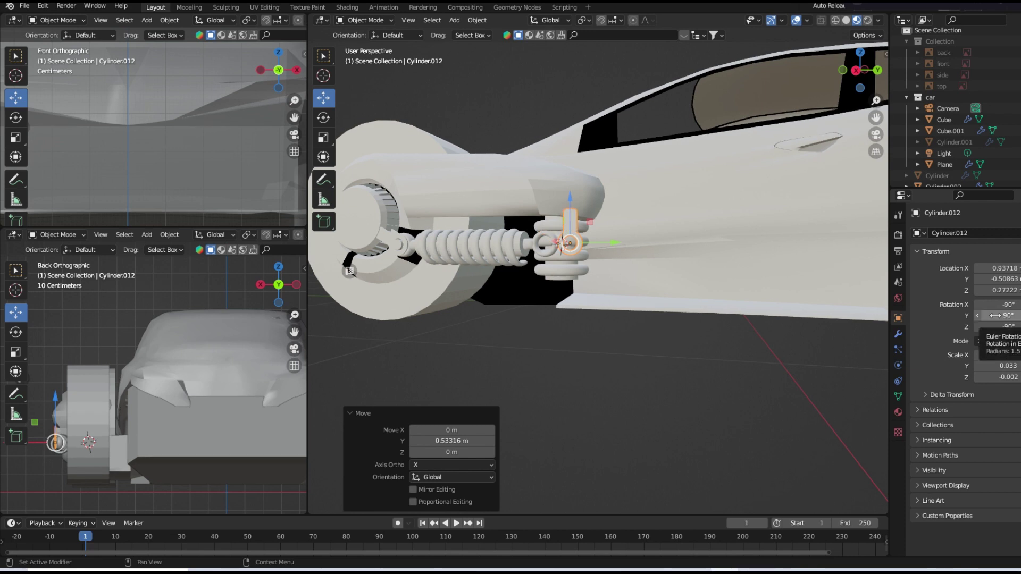
middle_drag(596, 242, 532, 441)
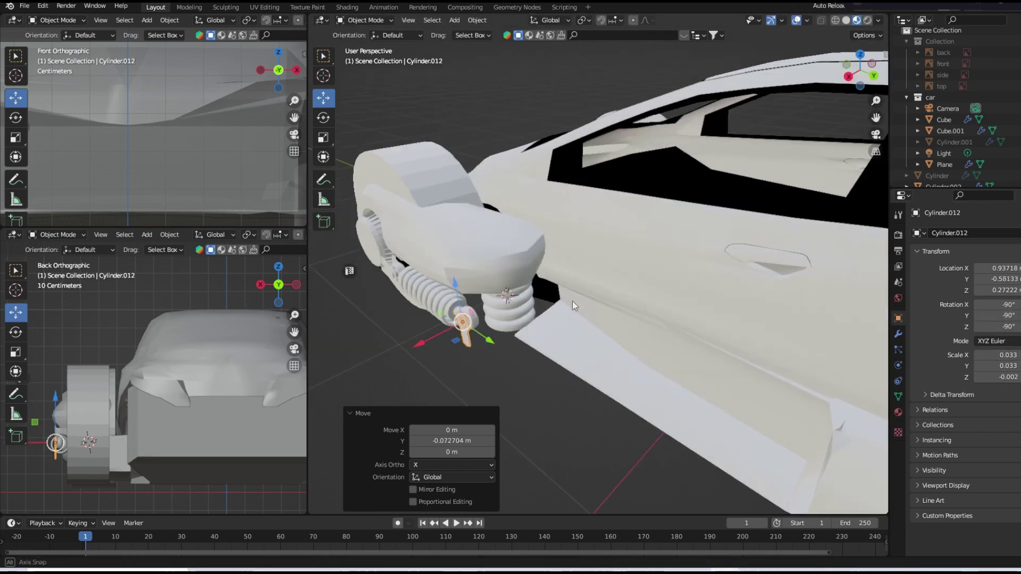
drag(531, 444, 530, 448)
mouse_move(578, 421)
middle_down()
mouse_move(538, 319)
mouse_move(592, 299)
mouse_move(478, 303)
mouse_move(494, 330)
mouse_move(585, 295)
mouse_move(624, 309)
mouse_move(578, 308)
mouse_move(563, 319)
middle_up()
- Add a second link copy offset along X, then compare against the cyberpunk Civic sketch
key(shift+d)
key(x)
click(444, 308)
click(367, 532)
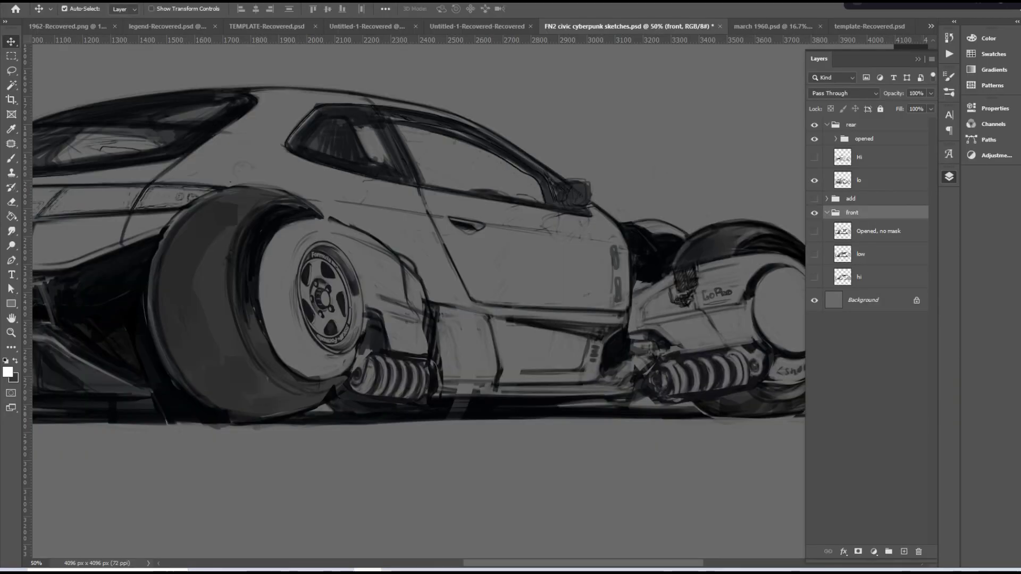
click(615, 570)
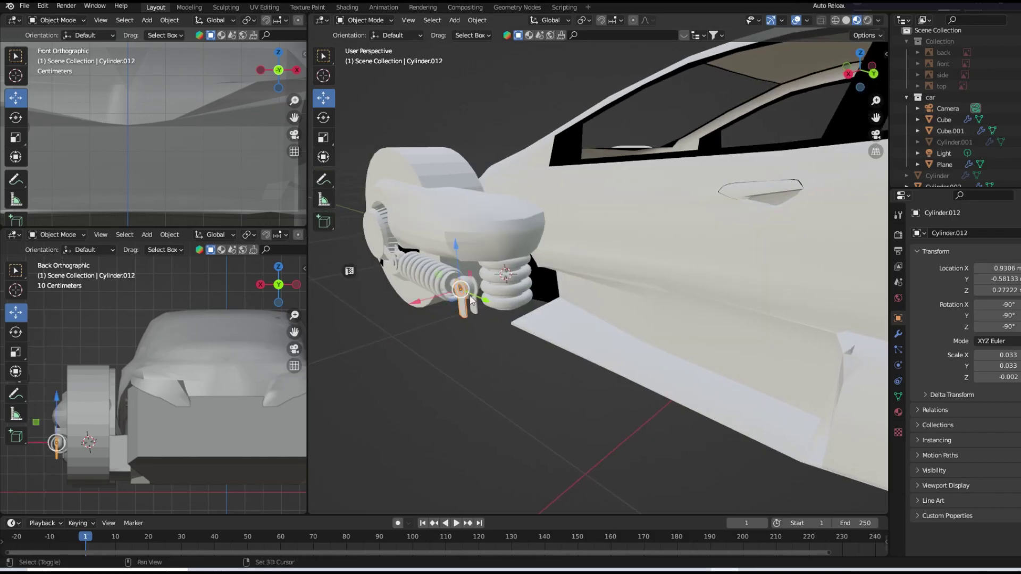
- Tilt the current part 32.5° around Y, then deselect it
drag(481, 273, 478, 289)
mouse_move(478, 290)
middle_down()
mouse_move(573, 325)
mouse_move(503, 318)
mouse_move(589, 324)
mouse_move(531, 298)
mouse_move(479, 213)
middle_up()
click(503, 318)
- Add a UV sphere and make it a small smooth-shaded ball positioned along Z
click(454, 20)
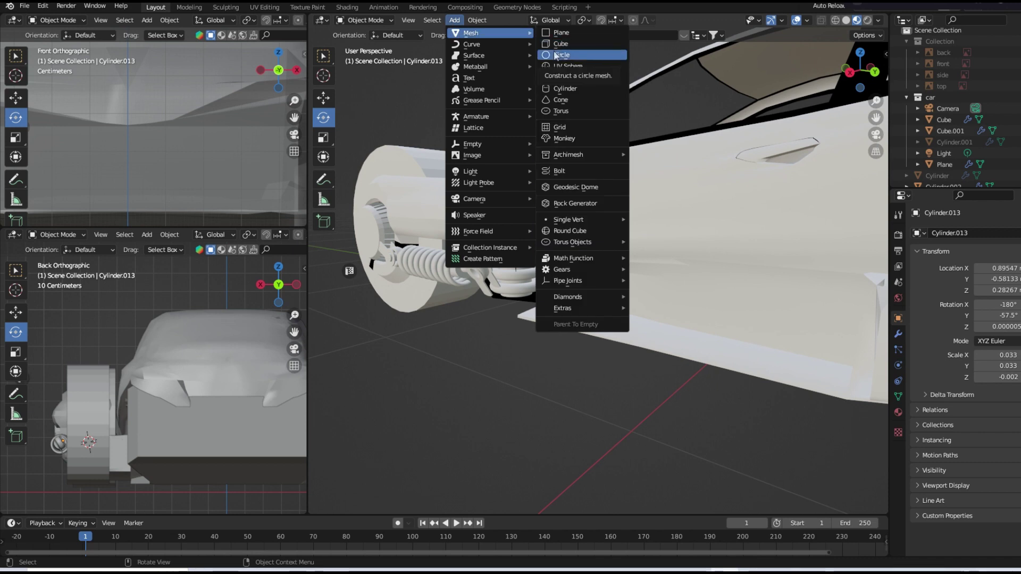
click(564, 66)
drag(549, 216, 518, 254)
key(g)
key(s)
click(510, 276)
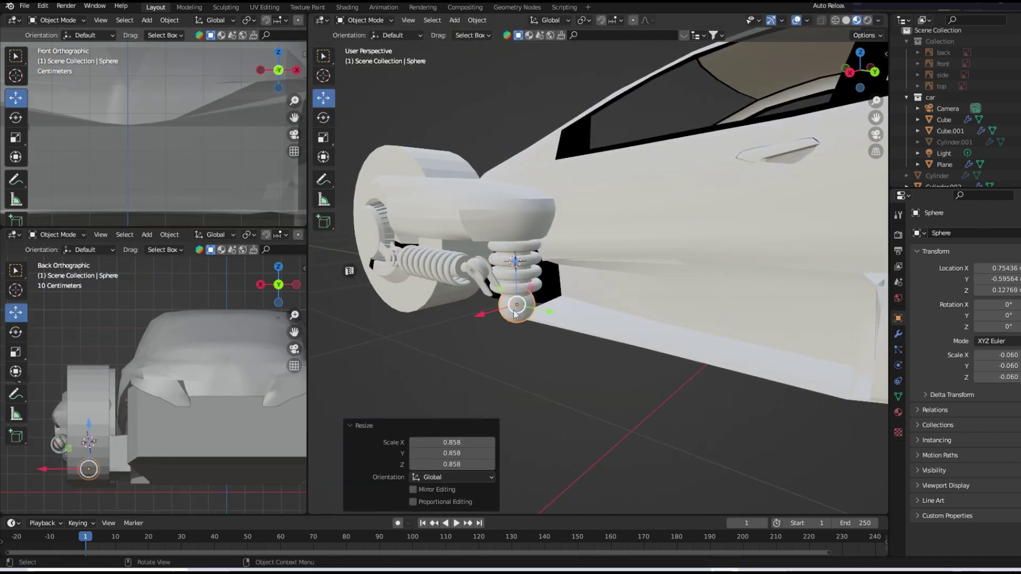
right_click(494, 287)
click(510, 303)
middle_drag(510, 255, 488, 248)
drag(488, 249, 488, 244)
middle_drag(488, 244, 537, 259)
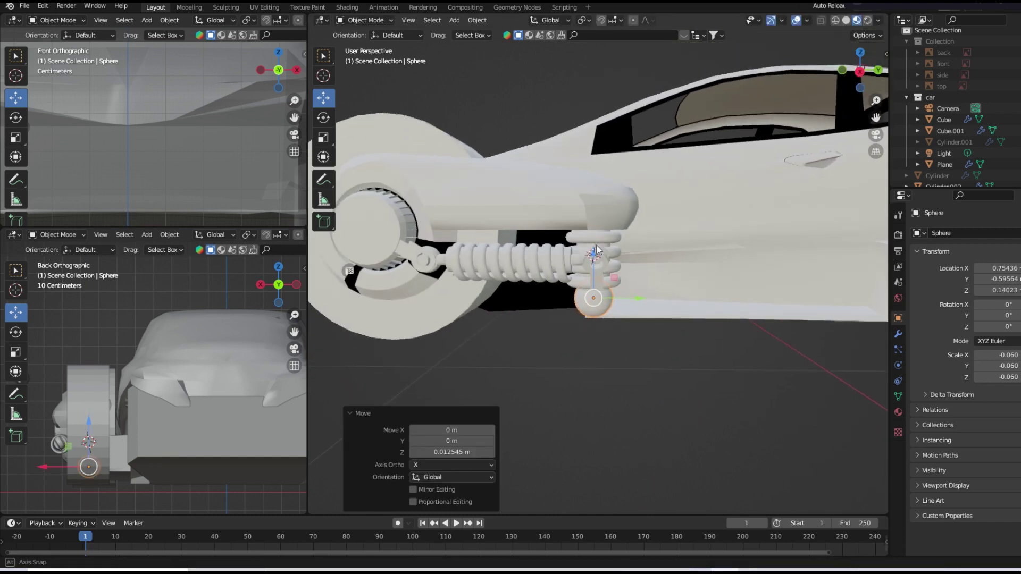
- Duplicate the small connecting rod piece and lower the copy along Z
click(468, 262)
key(shift+d)
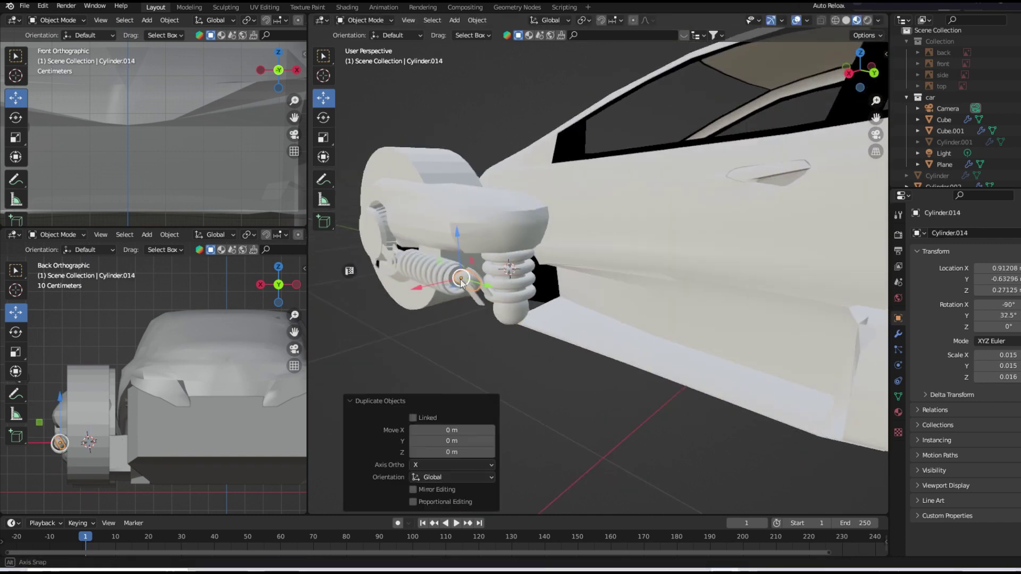
mouse_move(468, 263)
middle_down()
mouse_move(578, 237)
mouse_move(565, 264)
middle_up()
key(g)
key(z)
click(481, 263)
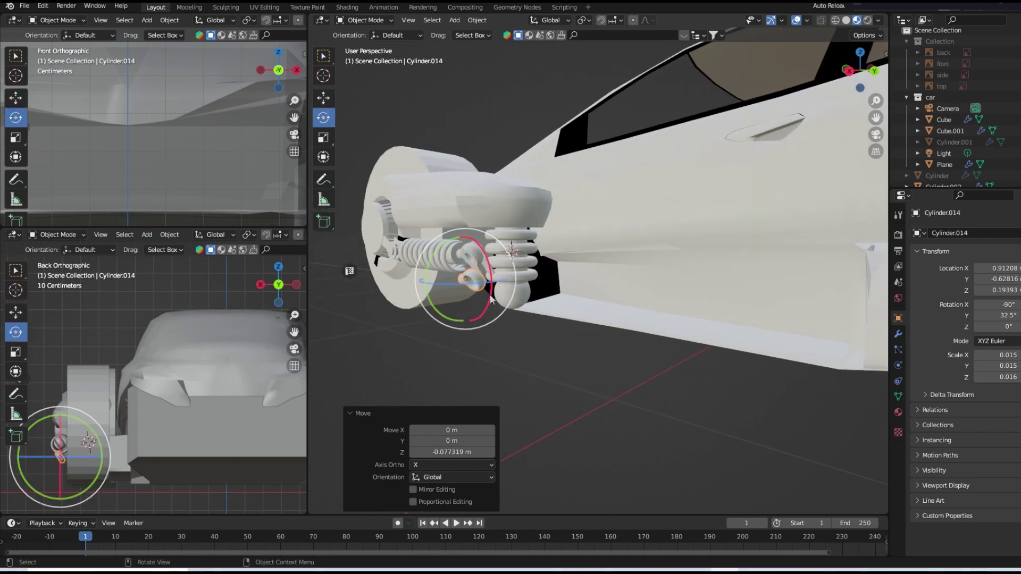
- Rotate the rod piece, then lower it on Z and shift it along X
middle_drag(491, 298, 484, 287)
drag(412, 246, 396, 276)
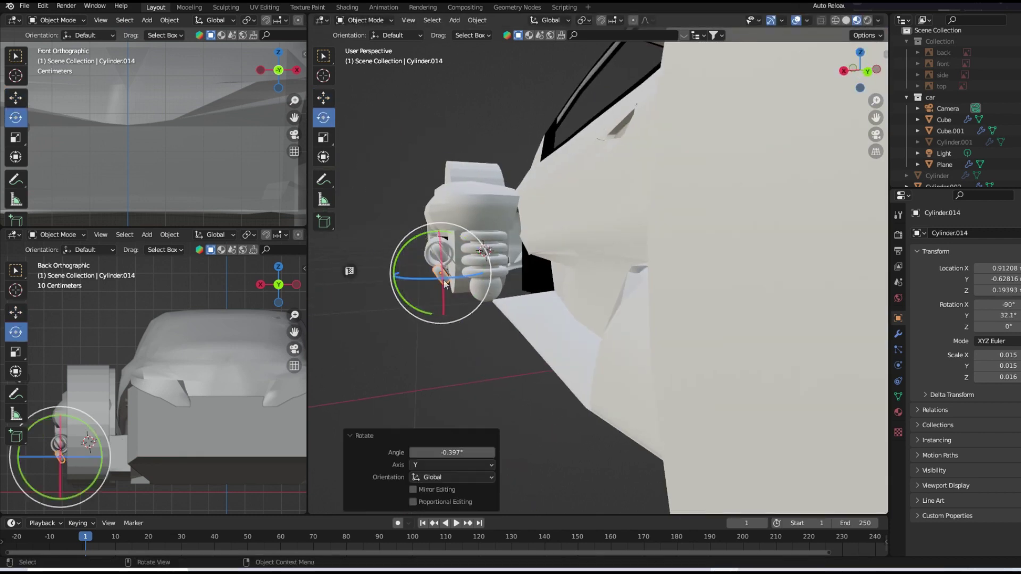
middle_drag(396, 276, 510, 298)
drag(547, 298, 533, 278)
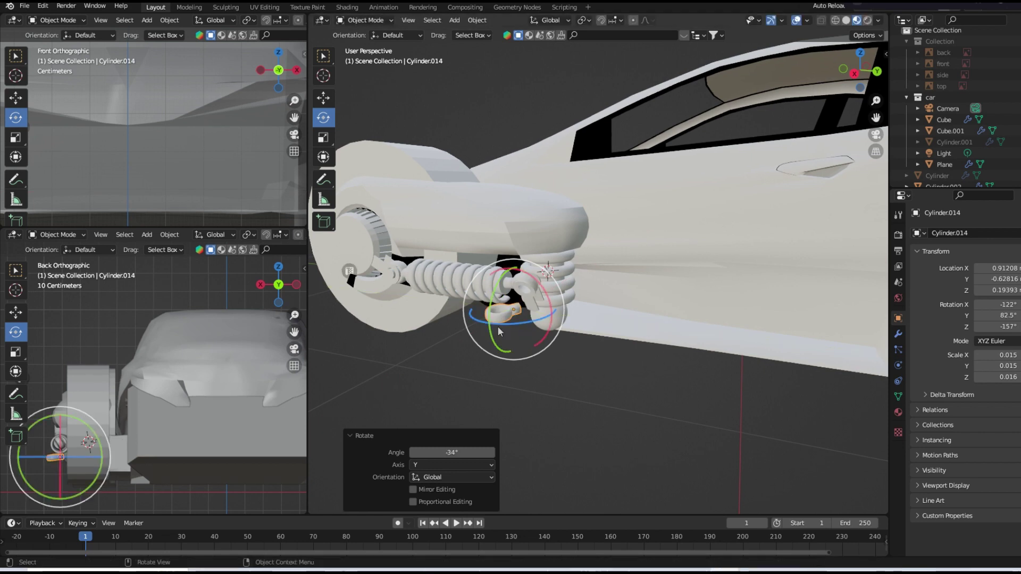
mouse_move(513, 314)
mouse_down()
mouse_move(532, 333)
mouse_move(528, 365)
mouse_up()
middle_drag(528, 366, 585, 316)
- Tilt the rod piece around X and Y and shrink it slightly, undoing the last raise
key(KP_3)
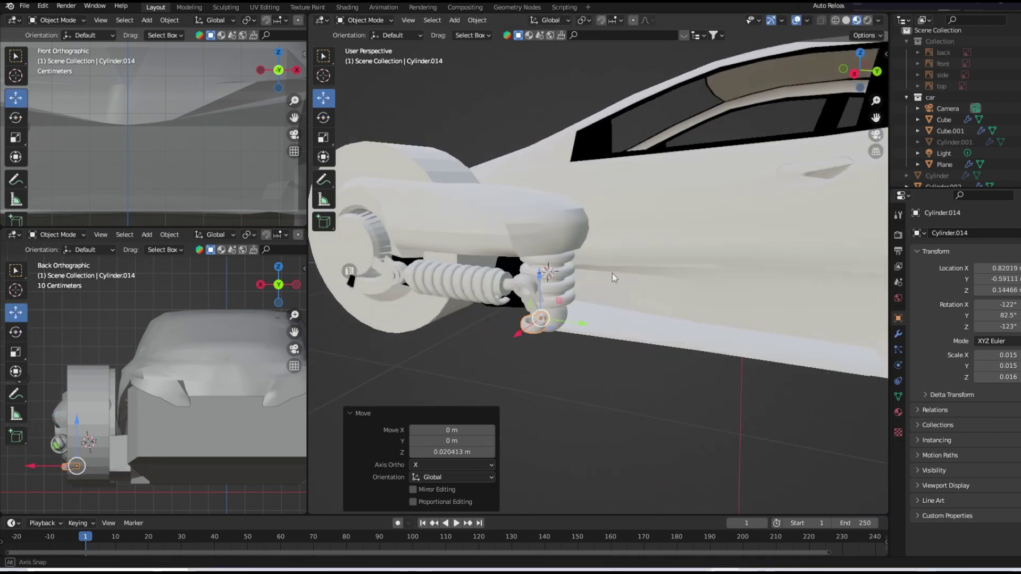
key(shift+space)
key(r)
mouse_move(556, 277)
mouse_down()
mouse_move(558, 265)
mouse_move(681, 263)
mouse_up()
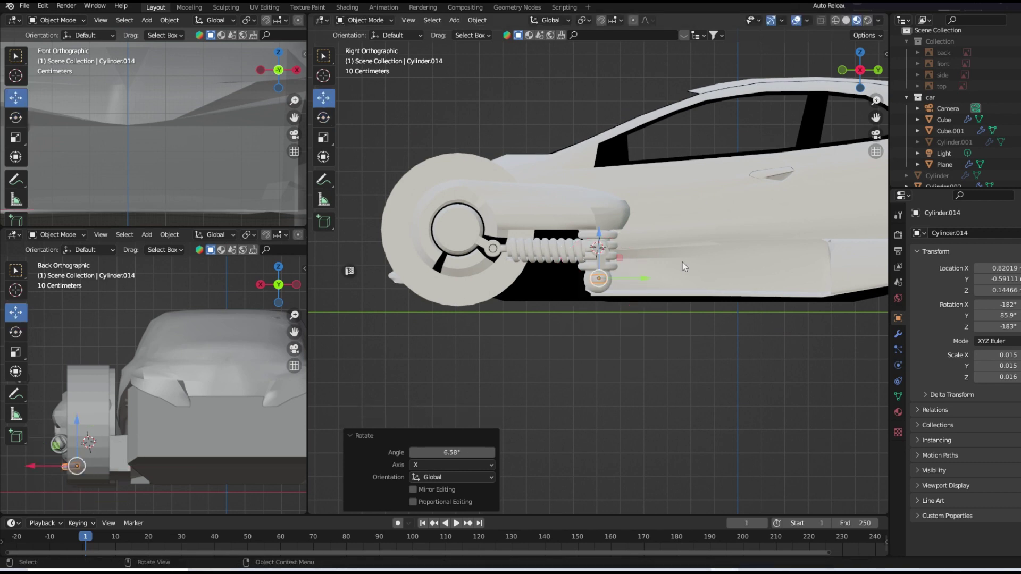
middle_drag(681, 262, 375, 188)
middle_drag(492, 317, 523, 296)
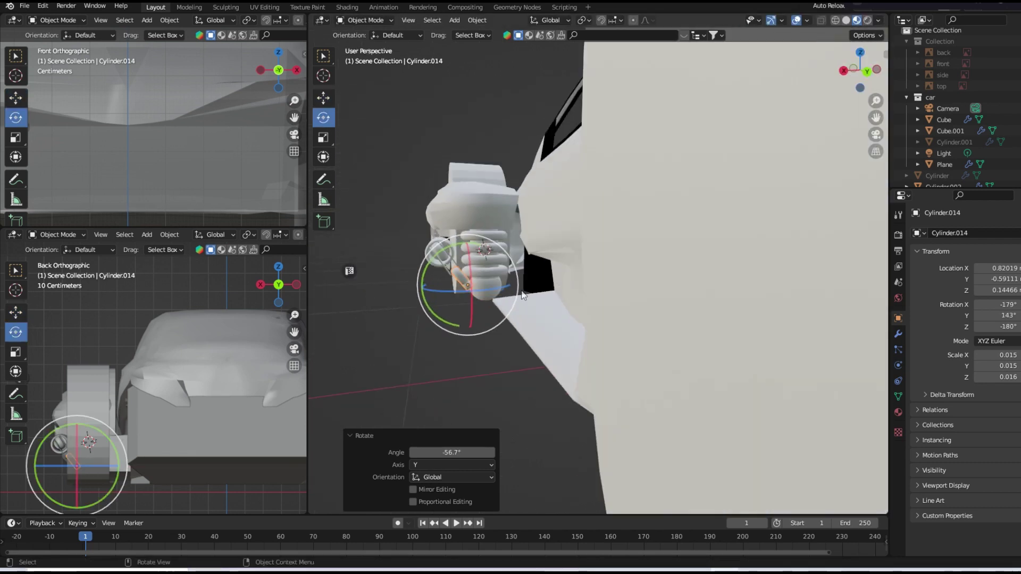
click(507, 274)
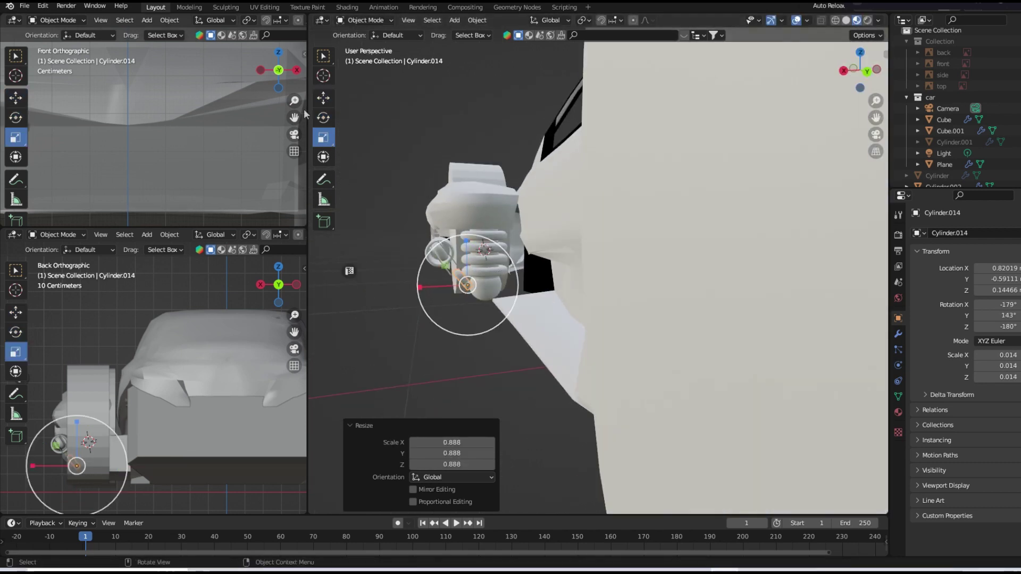
drag(466, 240, 465, 234)
mouse_move(465, 234)
middle_down()
mouse_move(536, 244)
mouse_move(509, 276)
mouse_move(509, 324)
middle_up()
key(ctrl+z)
- Duplicate the link piece at the joint in place and turn the copy about 88° around Z
scroll(506, 325, up, 3)
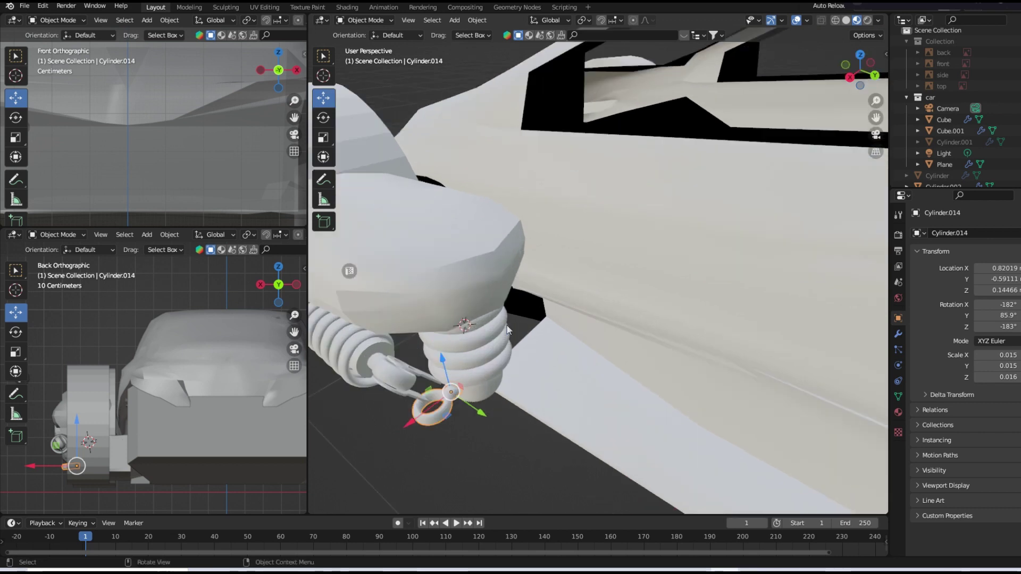
scroll(530, 289, up, 2)
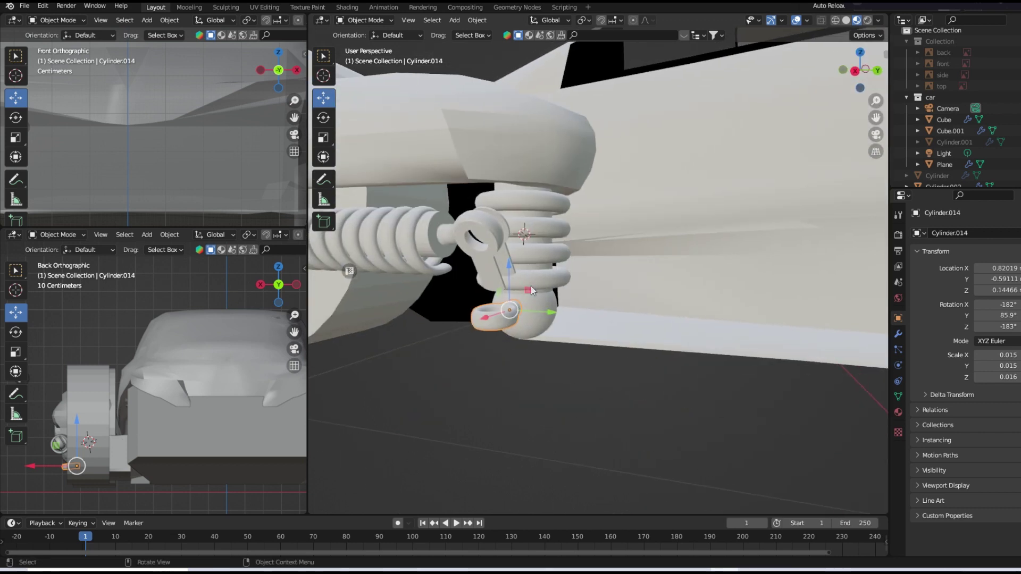
click(491, 273)
key(shift+d)
key(Escape)
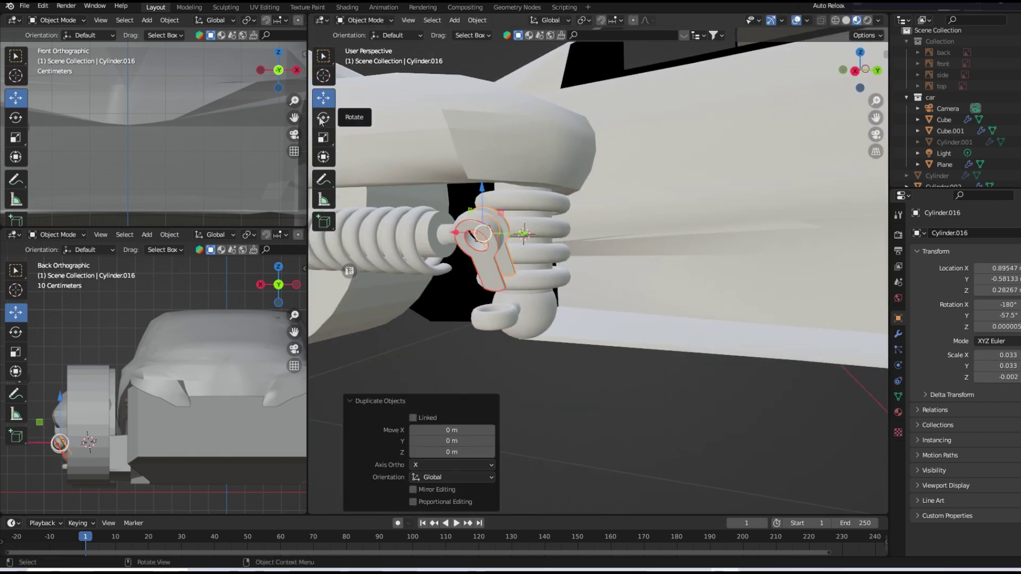
click(323, 117)
middle_drag(463, 229, 480, 221)
mouse_move(372, 271)
mouse_down()
mouse_move(351, 277)
mouse_move(403, 311)
mouse_up()
key(r)
key(Escape)
click(323, 98)
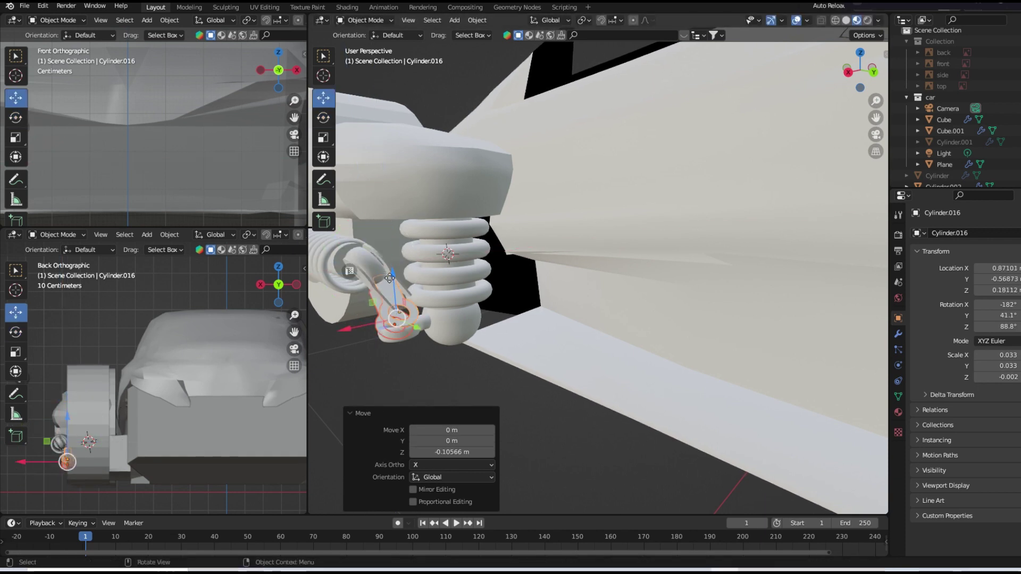
- Rotate the link copy from the side and front views, tilt it around Y, and shift it slightly along X
key(KP_3)
click(323, 118)
key(r)
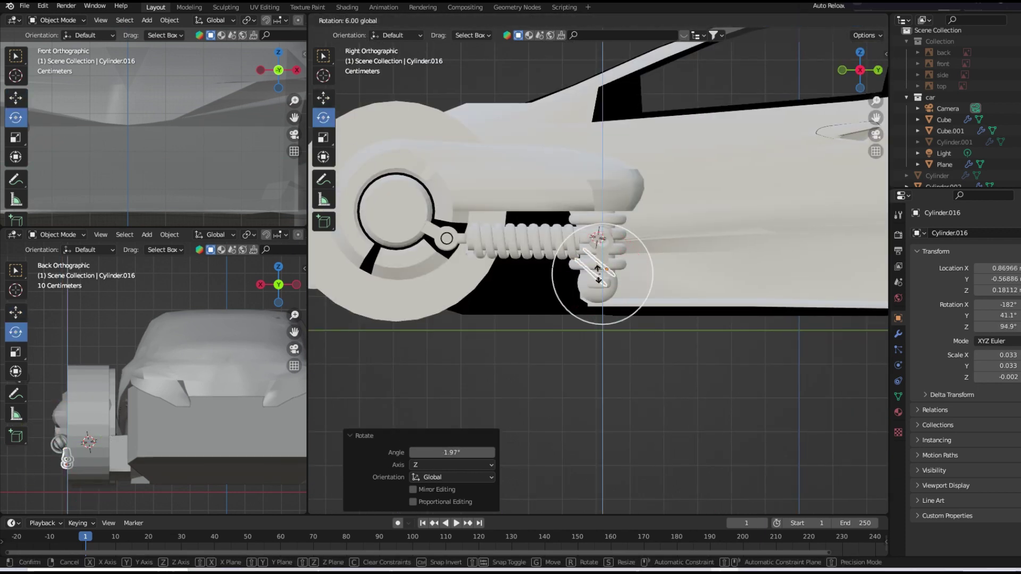
click(602, 287)
middle_drag(601, 289, 594, 304)
key(KP_1)
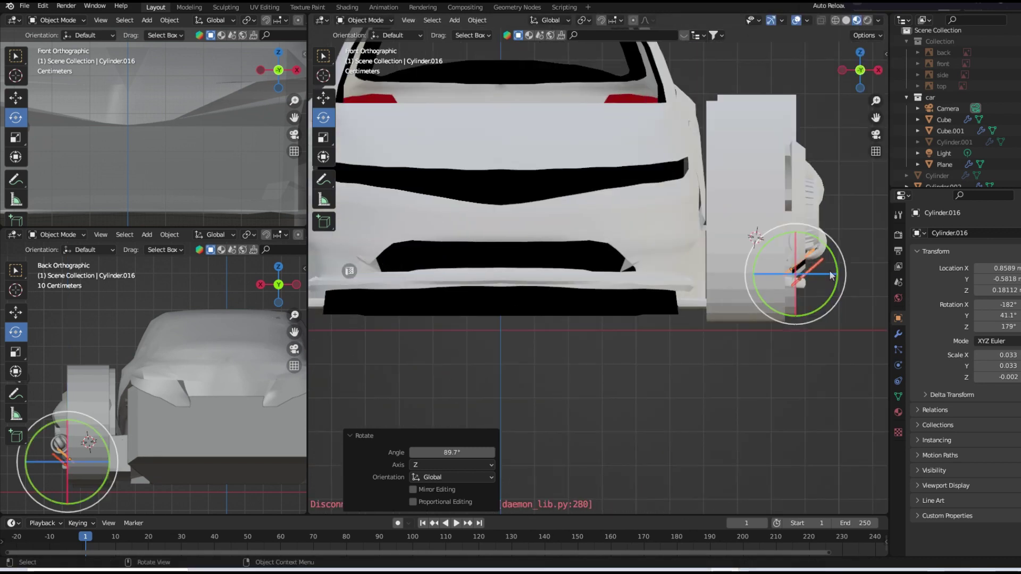
key(r)
click(755, 237)
middle_drag(765, 279, 638, 289)
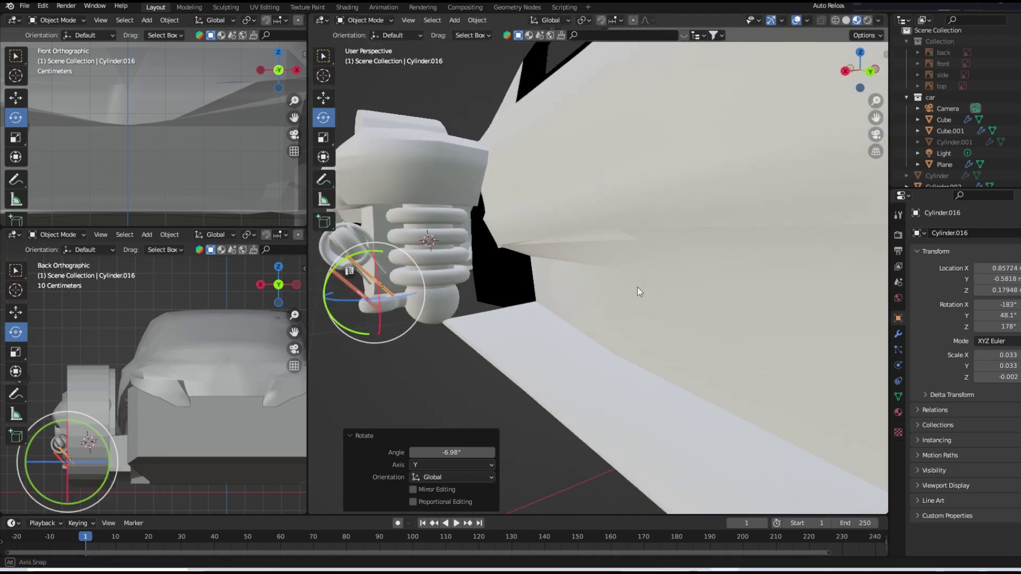
click(323, 98)
drag(357, 295, 351, 298)
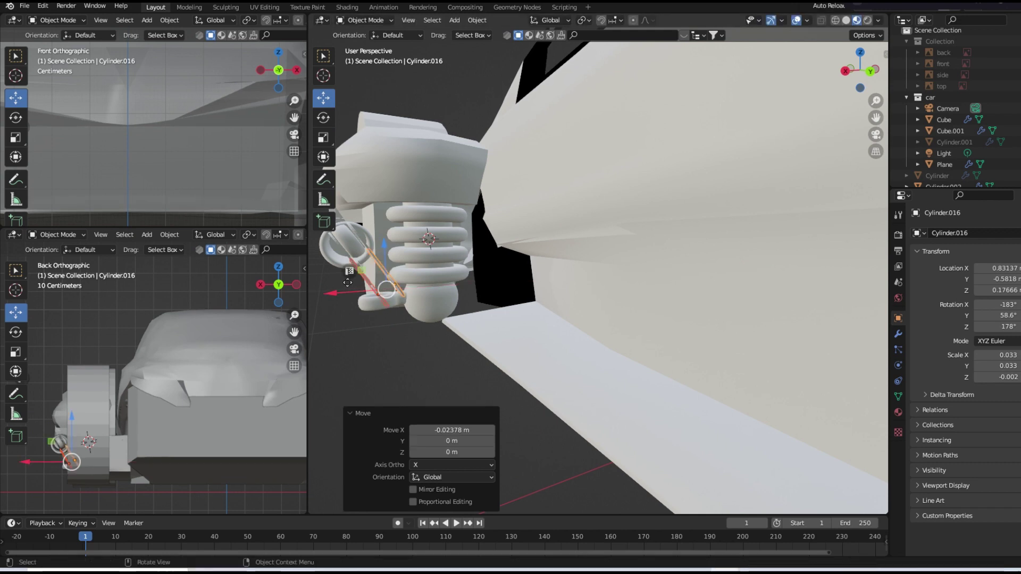
- Frame the connecting rod piece and nudge the bracket at the spring base slightly along Y
mouse_move(472, 270)
middle_down()
mouse_move(420, 300)
mouse_move(362, 276)
middle_up()
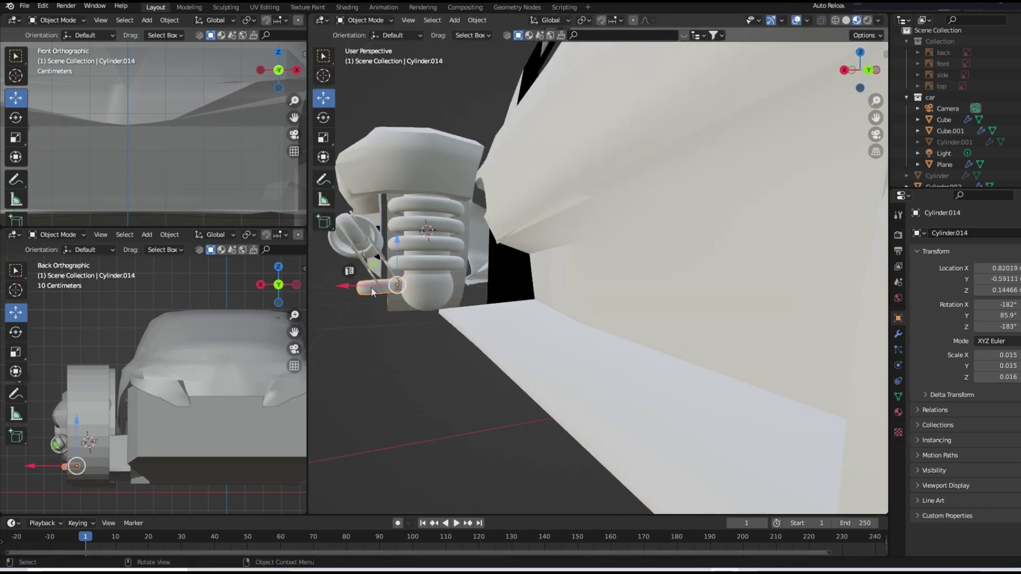
click(357, 276)
key(KP_Decimal)
click(602, 273)
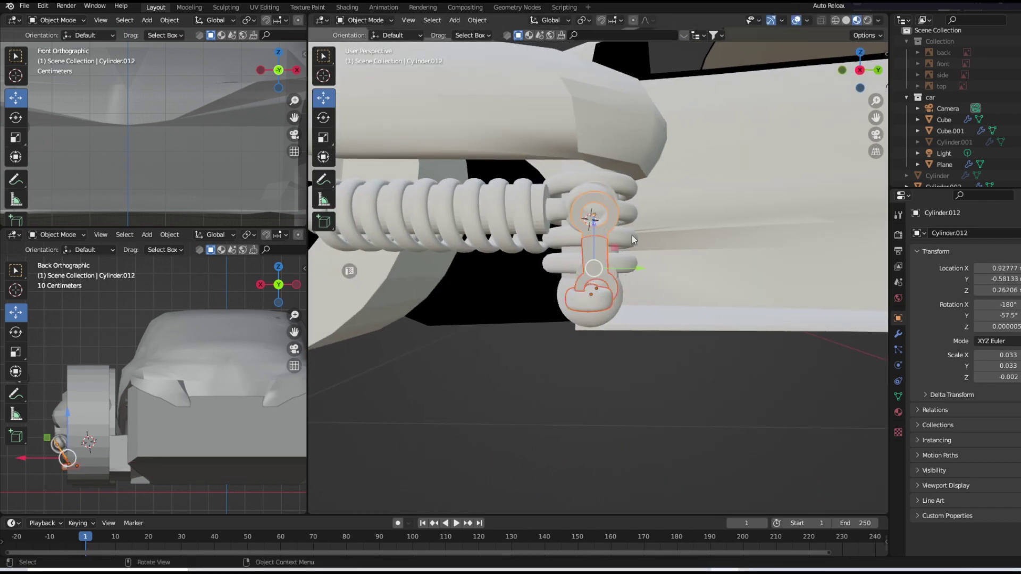
middle_drag(632, 235, 476, 333)
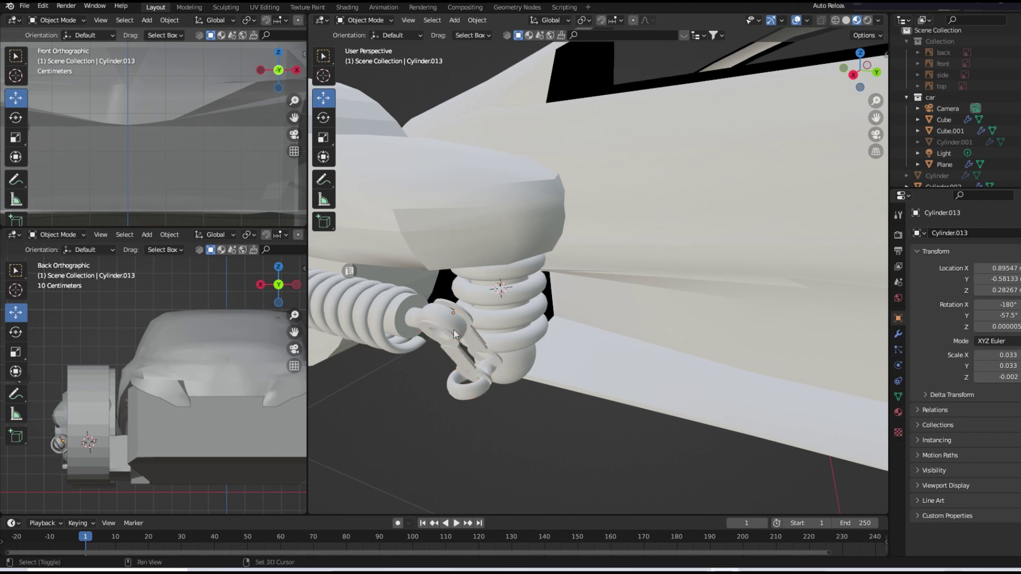
drag(432, 317, 435, 318)
mouse_move(435, 318)
middle_down()
mouse_move(527, 327)
mouse_move(609, 305)
mouse_move(583, 290)
mouse_move(655, 289)
mouse_move(659, 280)
middle_up()
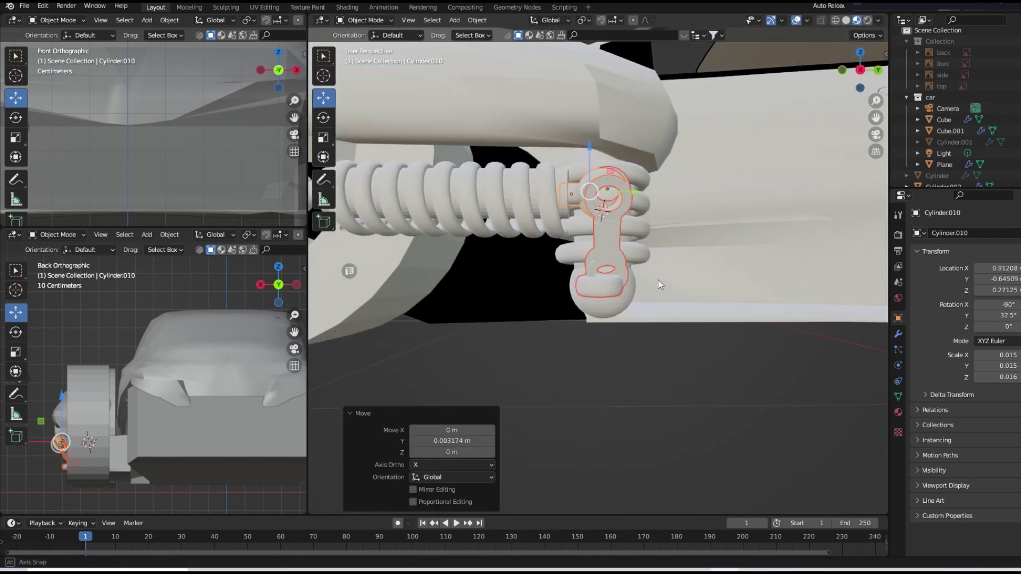
key(KP_3)
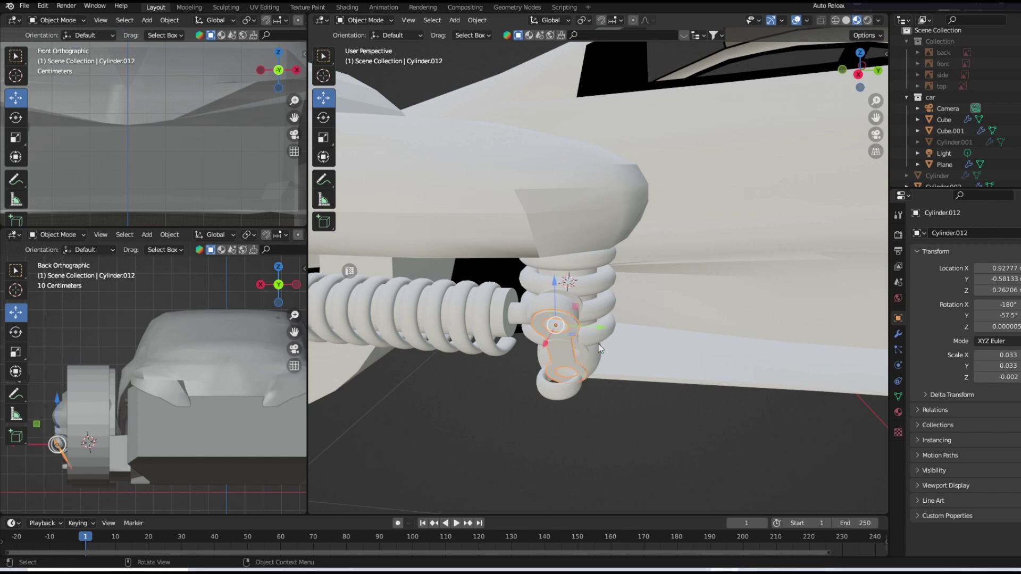
mouse_move(599, 349)
middle_down()
mouse_move(472, 372)
mouse_move(589, 290)
middle_up()
key(KP_3)
- Swing the lower rod piece about 49° around Y and lower it slightly on Z
click(598, 268)
key(g)
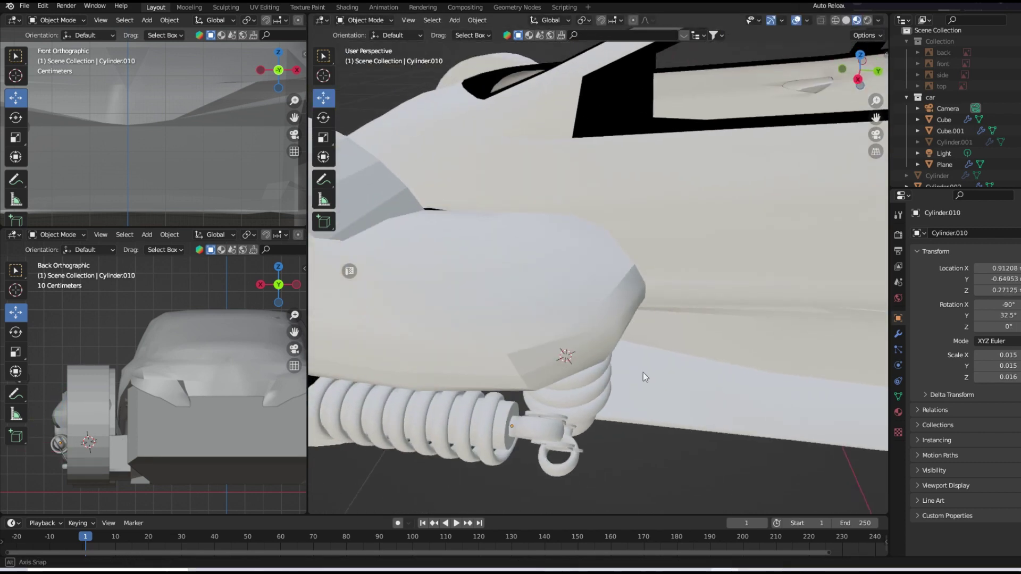
click(323, 117)
mouse_move(393, 318)
mouse_down()
mouse_move(403, 276)
mouse_move(375, 263)
mouse_move(401, 256)
mouse_move(404, 266)
mouse_up()
click(323, 98)
click(323, 98)
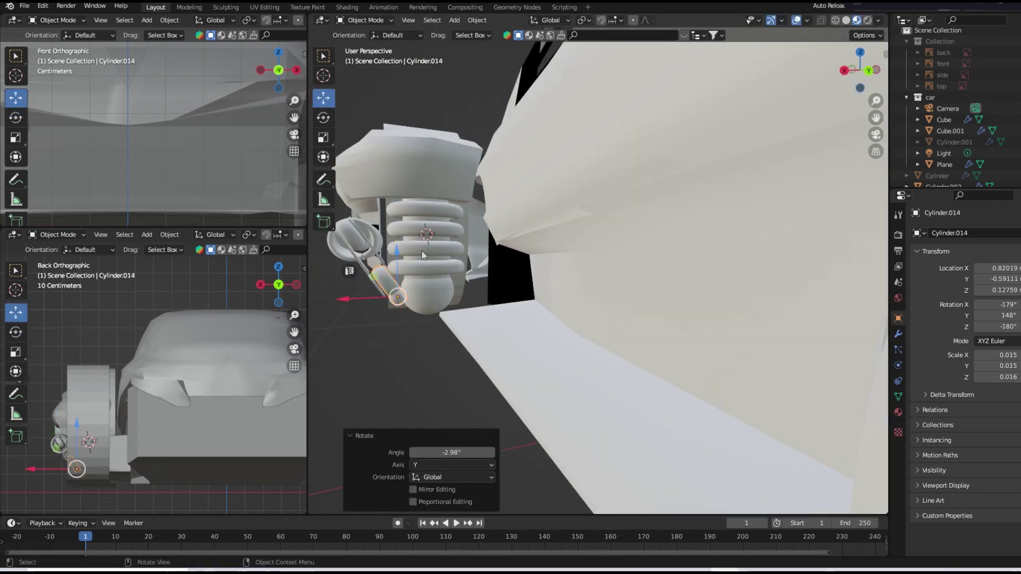
scroll(483, 248, up, 5)
- Tilt ring link Cylinder.014 to 148° on Y, adjust its height, lower the ball, then enter Edit Mode
middle_drag(482, 248, 590, 223)
mouse_move(593, 207)
mouse_down()
mouse_move(595, 215)
mouse_move(596, 206)
mouse_up()
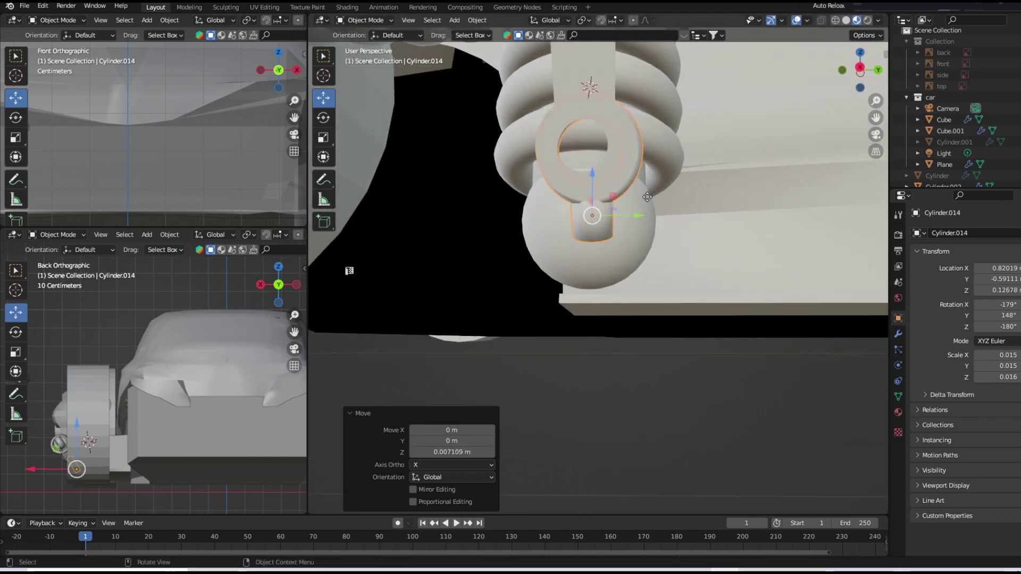
middle_drag(598, 206, 508, 242)
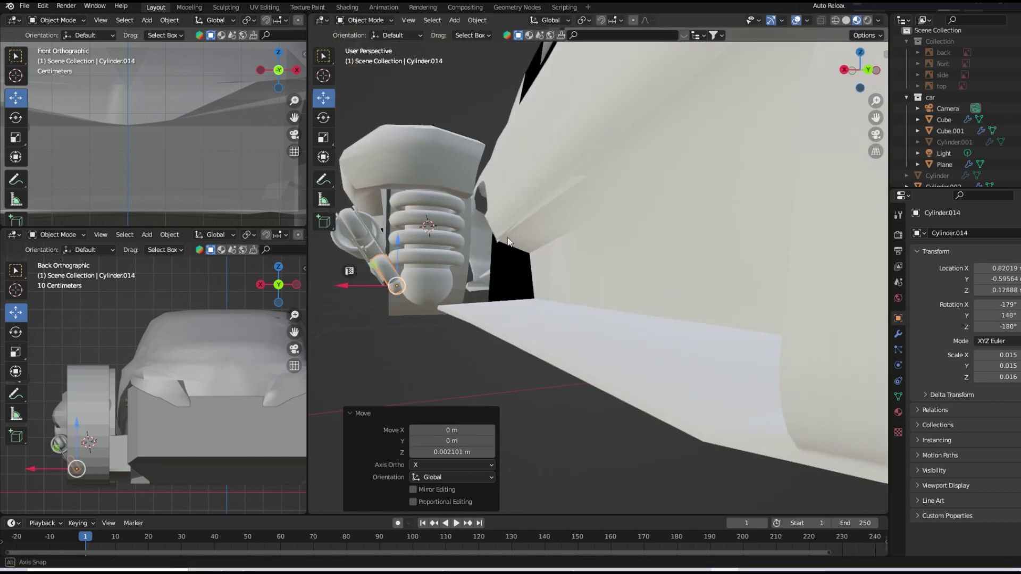
click(421, 290)
mouse_move(427, 244)
mouse_down()
mouse_move(427, 252)
mouse_move(431, 245)
mouse_up()
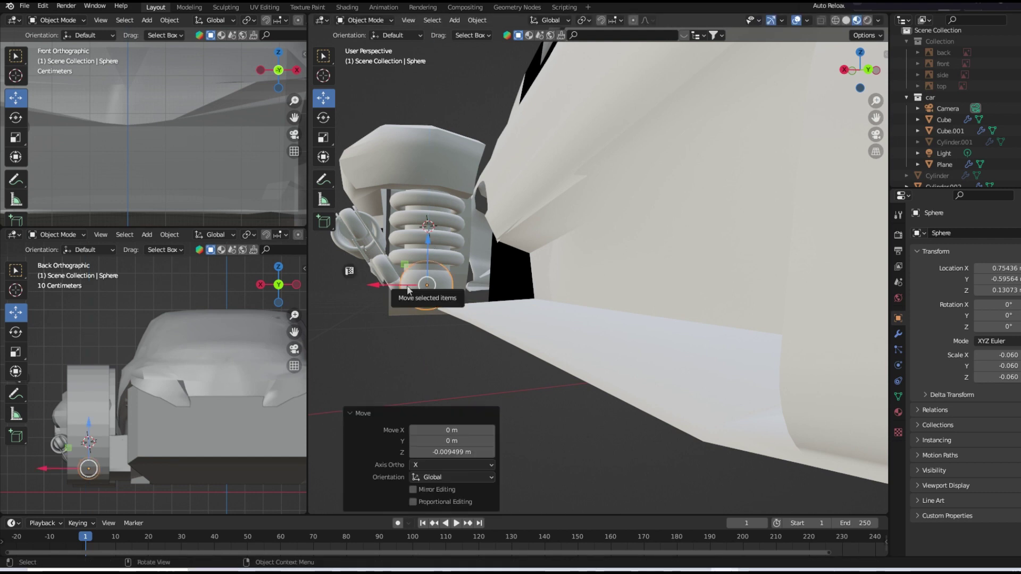
click(384, 276)
click(381, 45)
- Extrude the ring link's end face into an outward stub and return to Object Mode
key(KP_Decimal)
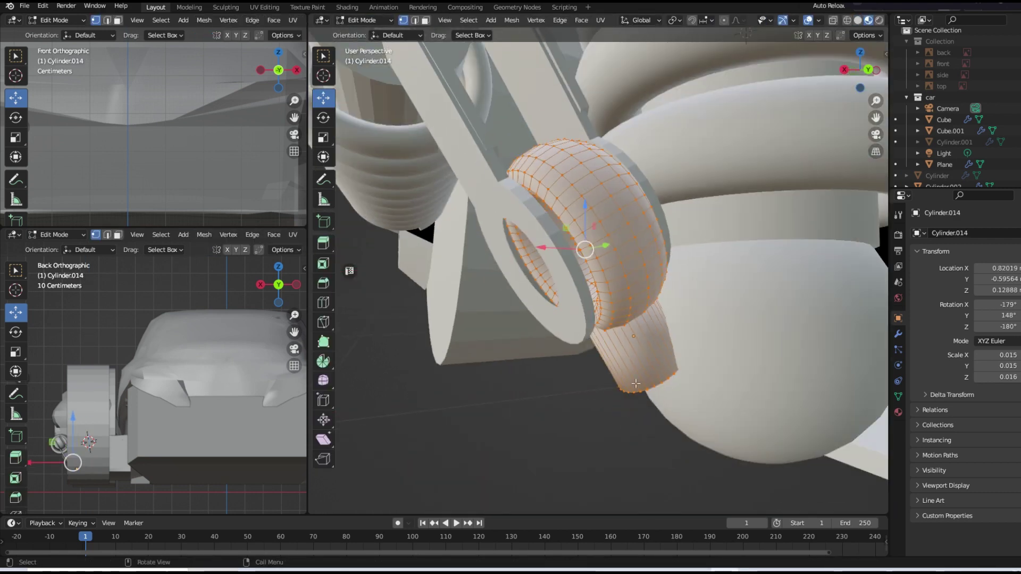
middle_drag(478, 159, 442, 47)
key(e)
click(686, 361)
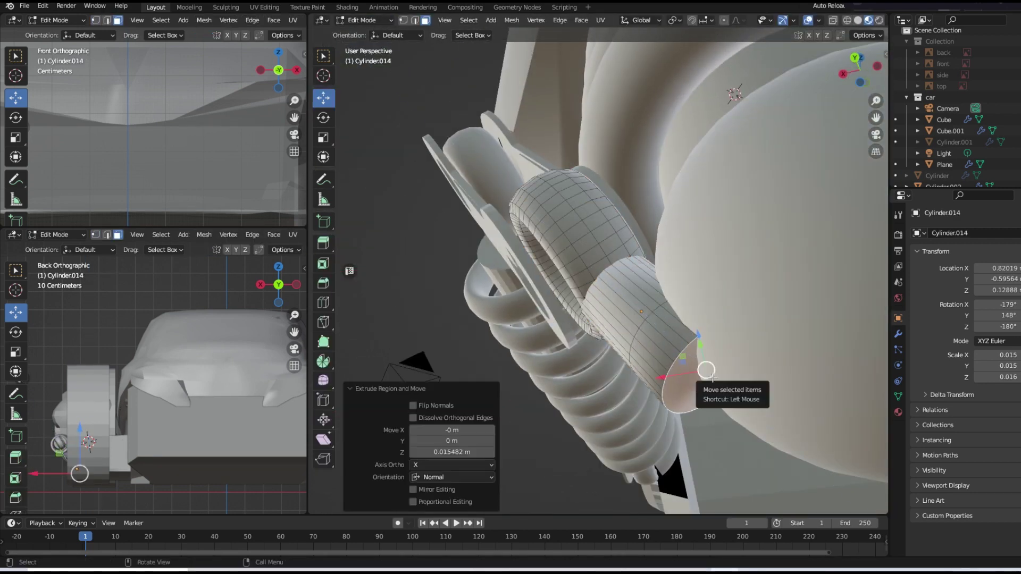
drag(691, 362, 779, 358)
middle_drag(780, 358, 638, 213)
click(391, 20)
click(369, 33)
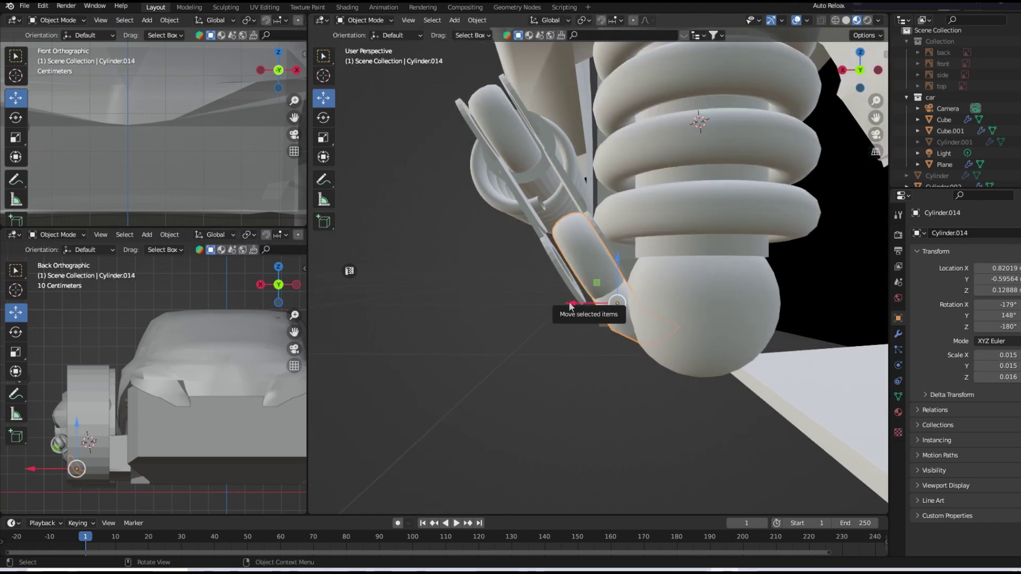
- Nudge the ring linkage Cylinder.010 slightly along Y
middle_drag(581, 296, 656, 375)
click(571, 139)
drag(569, 139, 571, 139)
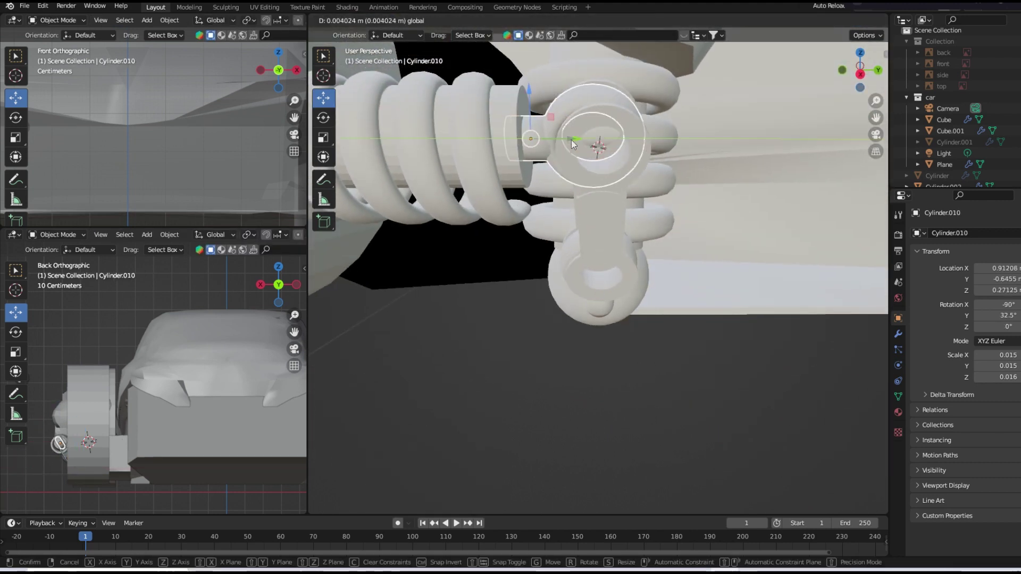
mouse_move(696, 370)
middle_down()
mouse_move(553, 411)
mouse_move(588, 365)
mouse_move(518, 387)
mouse_move(573, 390)
mouse_move(626, 302)
mouse_move(663, 356)
mouse_move(558, 238)
middle_up()
- Give the swing arm smooth shading with Auto Smooth enabled
click(565, 204)
right_click(567, 201)
click(567, 200)
click(898, 396)
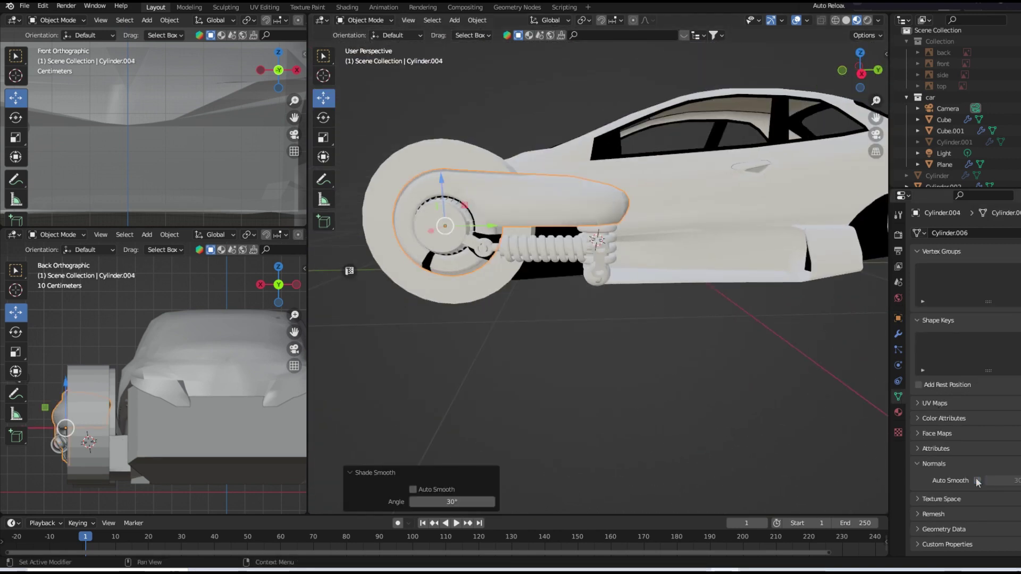
mouse_move(532, 345)
middle_down()
mouse_move(446, 322)
mouse_move(459, 310)
middle_up()
mouse_move(569, 288)
middle_down()
mouse_move(586, 328)
mouse_move(546, 383)
middle_up()
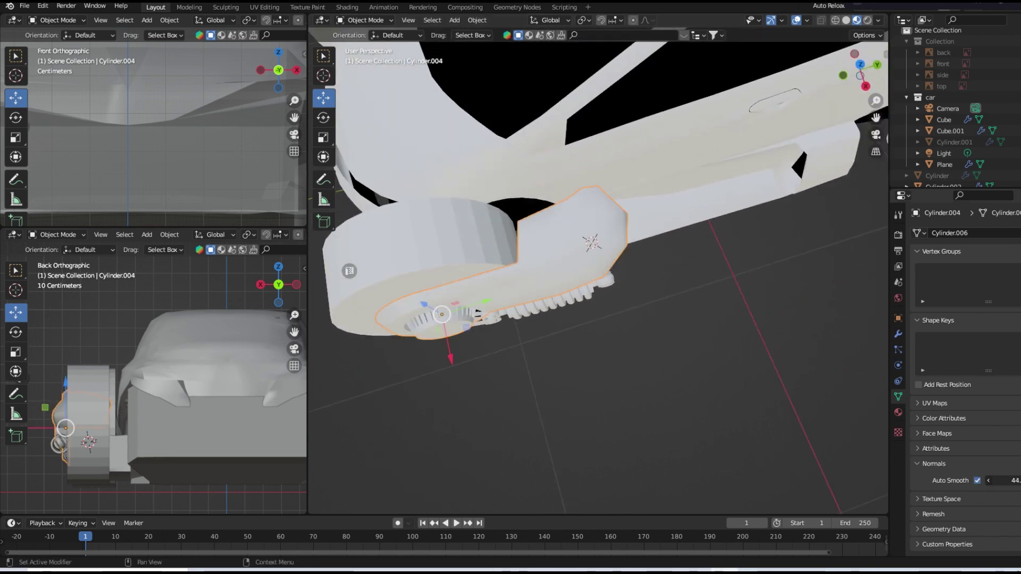
mouse_move(682, 346)
middle_down()
mouse_move(608, 209)
mouse_move(638, 245)
mouse_move(622, 228)
middle_up()
scroll(608, 209, down, 2)
scroll(600, 212, down, 2)
- Save the project as akira civic 1.blend
click(25, 5)
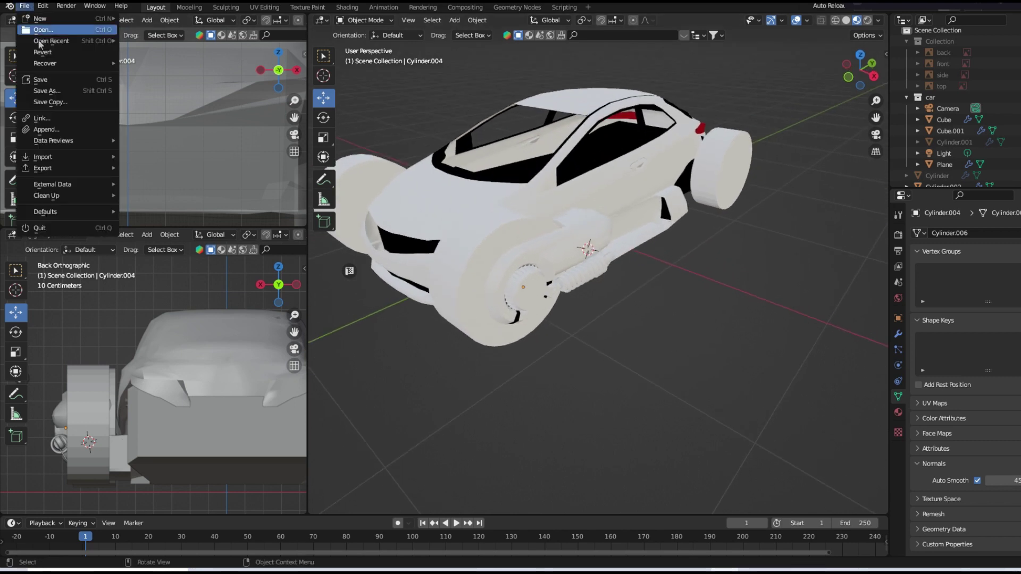
key(ctrl+s)
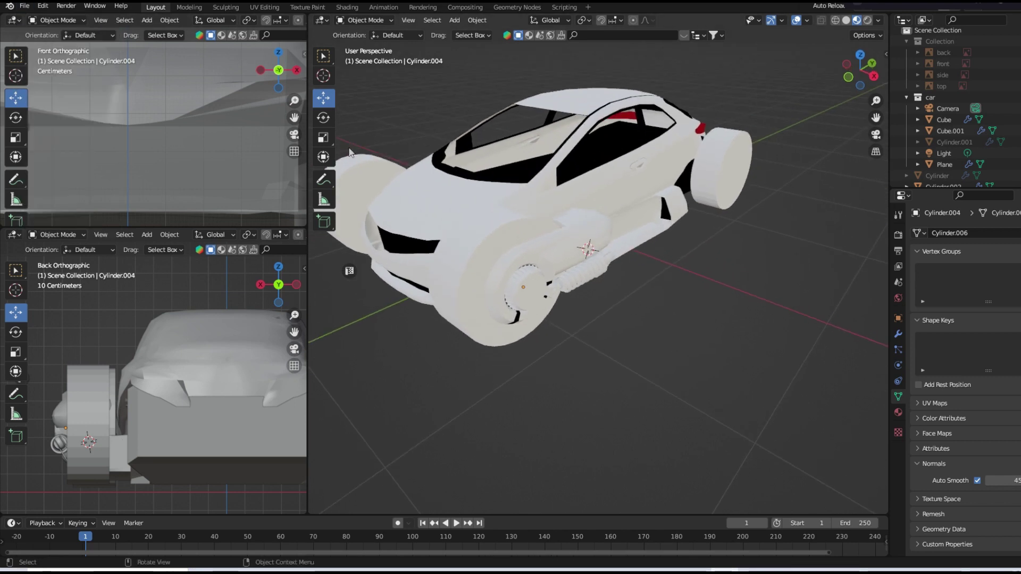
mouse_move(350, 153)
middle_down()
mouse_move(534, 123)
mouse_move(487, 157)
mouse_move(503, 179)
mouse_move(646, 170)
mouse_move(678, 213)
mouse_move(683, 198)
middle_up()
scroll(532, 127, up, 3)
scroll(502, 179, down, 3)
scroll(646, 170, up, 5)
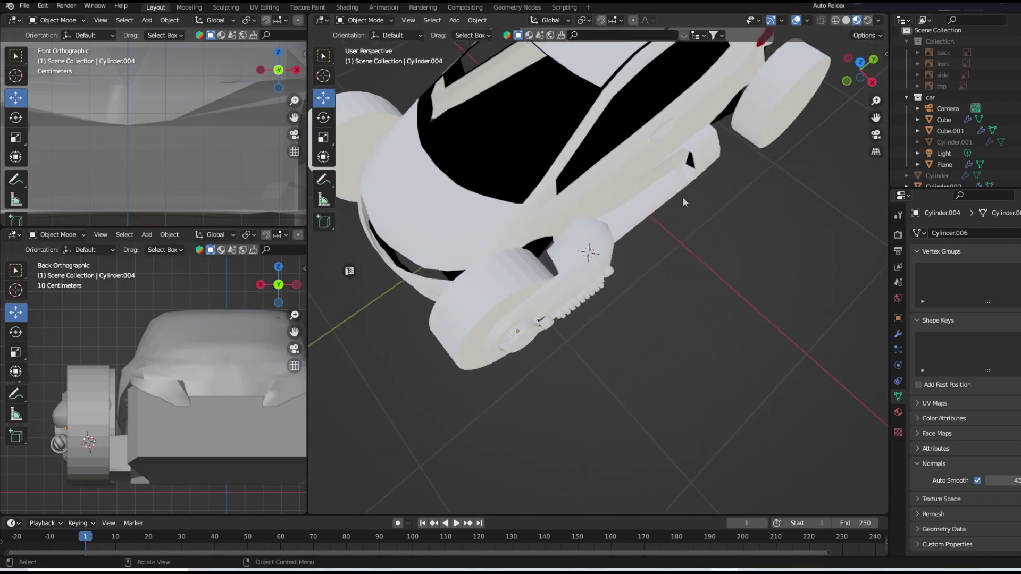
click(390, 21)
middle_drag(441, 63, 457, 32)
- Add a cylinder and shape it into a slim rod rotated 90° on Y, raised along Z
click(455, 20)
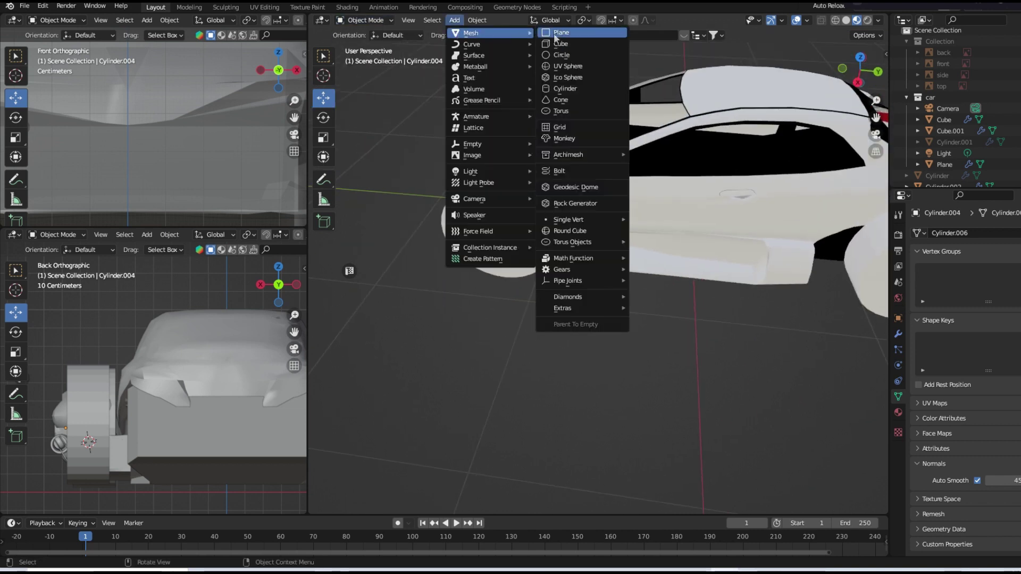
click(565, 89)
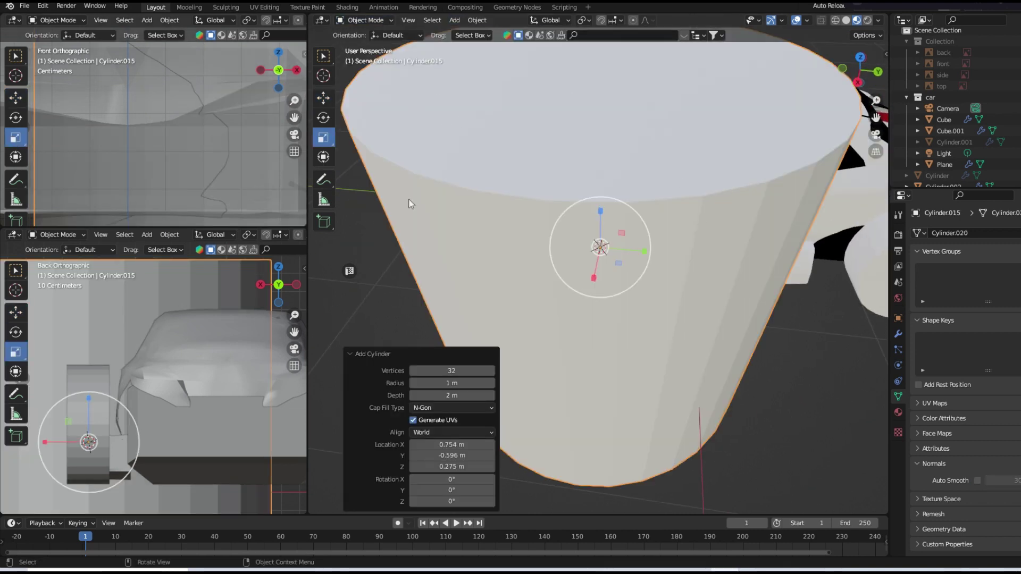
key(s)
key(z)
click(600, 243)
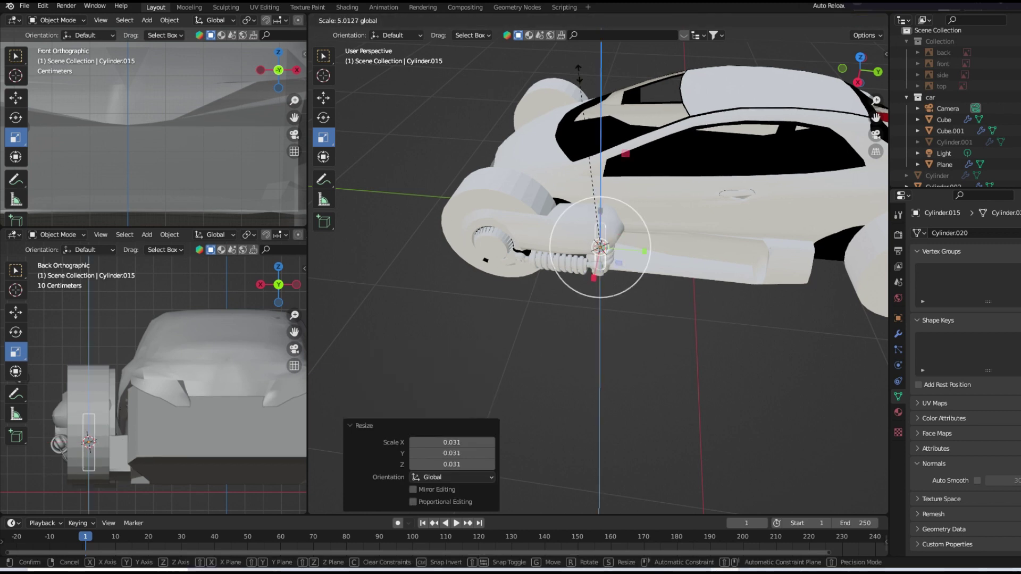
middle_drag(600, 245, 632, 197)
click(898, 318)
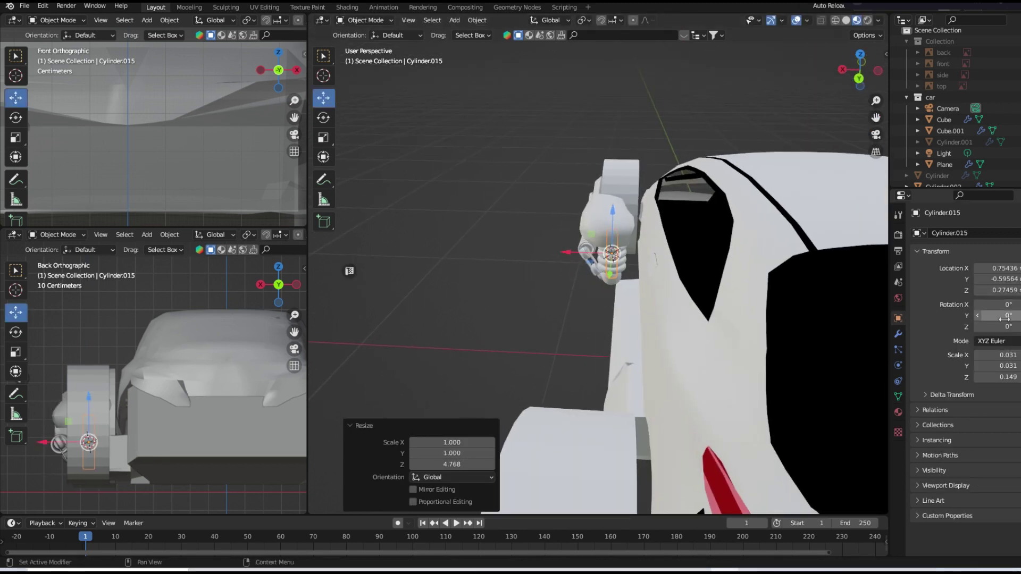
drag(643, 222, 690, 209)
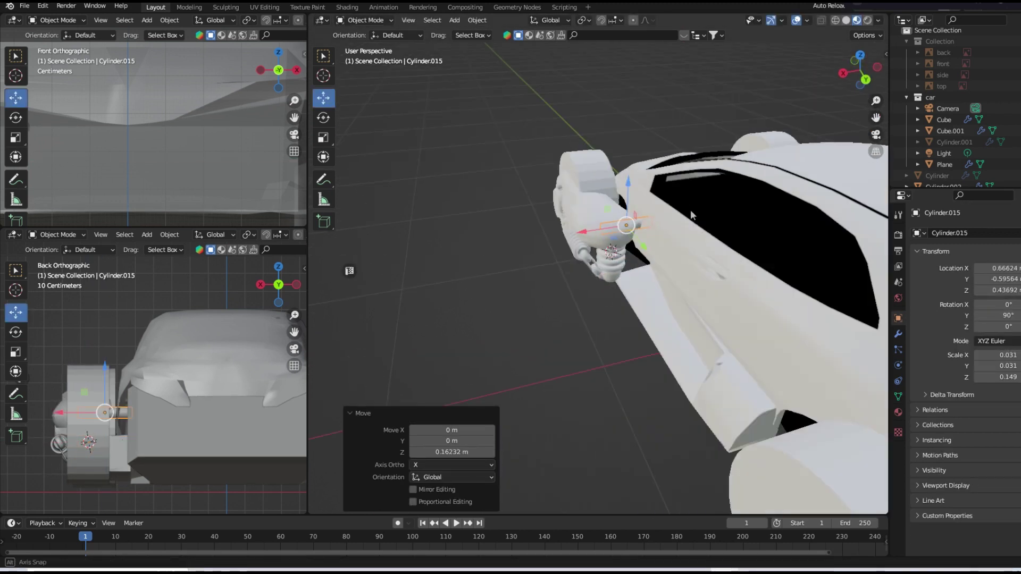
mouse_move(690, 210)
middle_down()
mouse_move(809, 228)
mouse_move(744, 175)
mouse_move(802, 237)
mouse_move(804, 253)
mouse_move(809, 207)
mouse_move(713, 211)
middle_up()
- Shift-select the torus, linkage and wheel of the rear suspension
shift+click(598, 243)
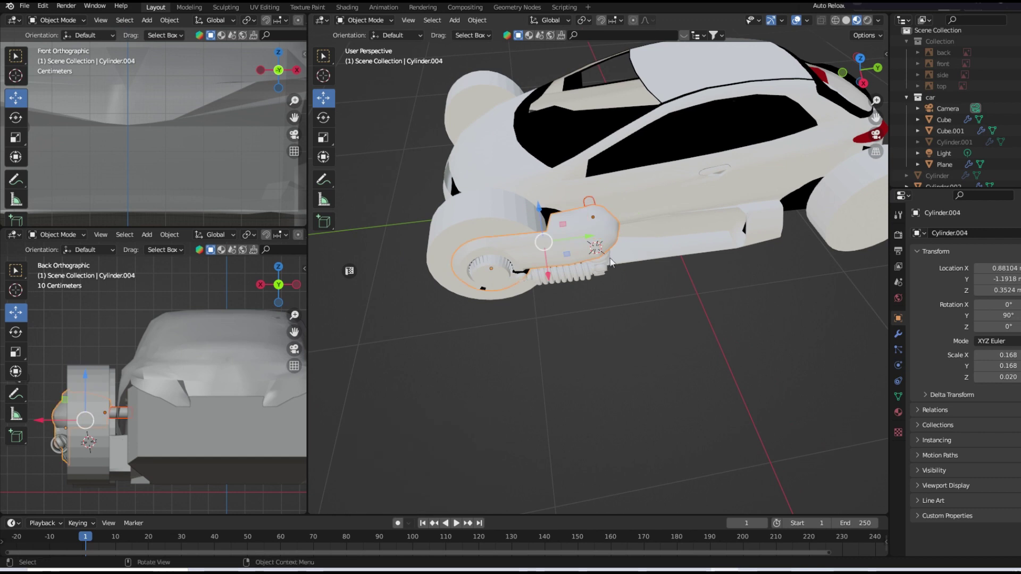
scroll(602, 250, up, 5)
middle_drag(602, 249, 632, 200)
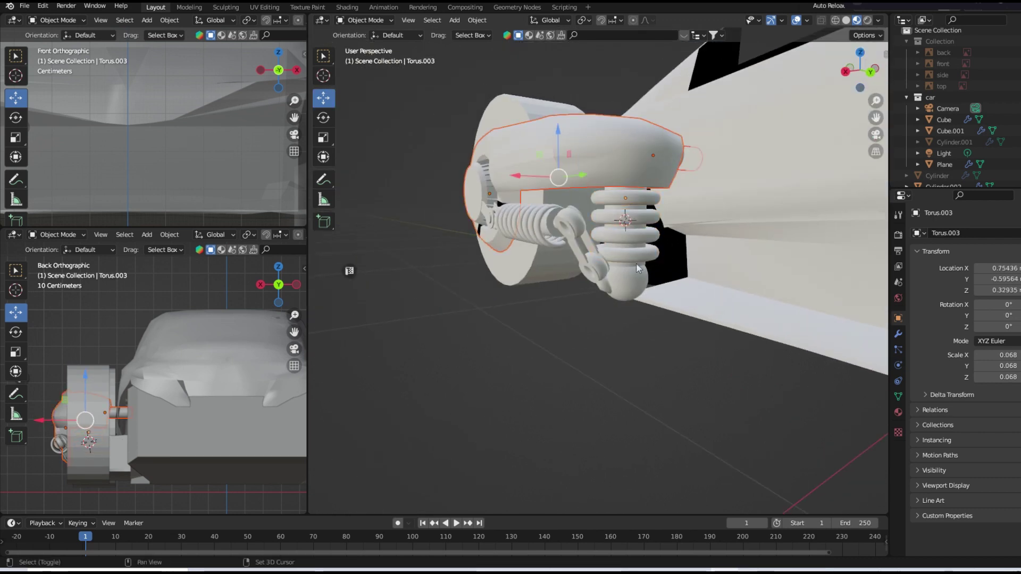
shift+click(585, 245)
middle_drag(584, 245, 576, 245)
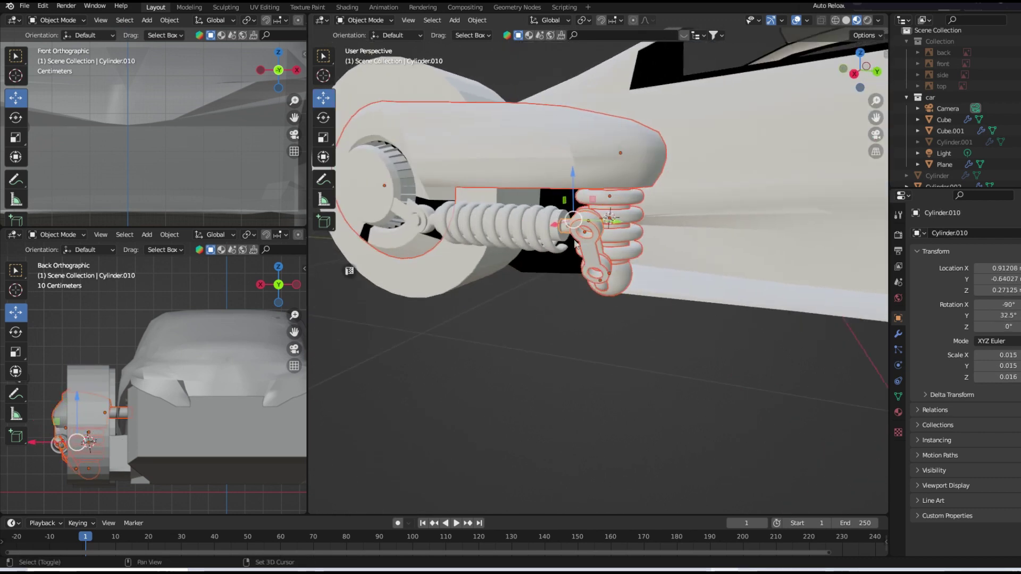
mouse_move(444, 238)
middle_down()
mouse_move(423, 239)
mouse_move(433, 238)
middle_up()
scroll(383, 222, down, 3)
shift+click(433, 238)
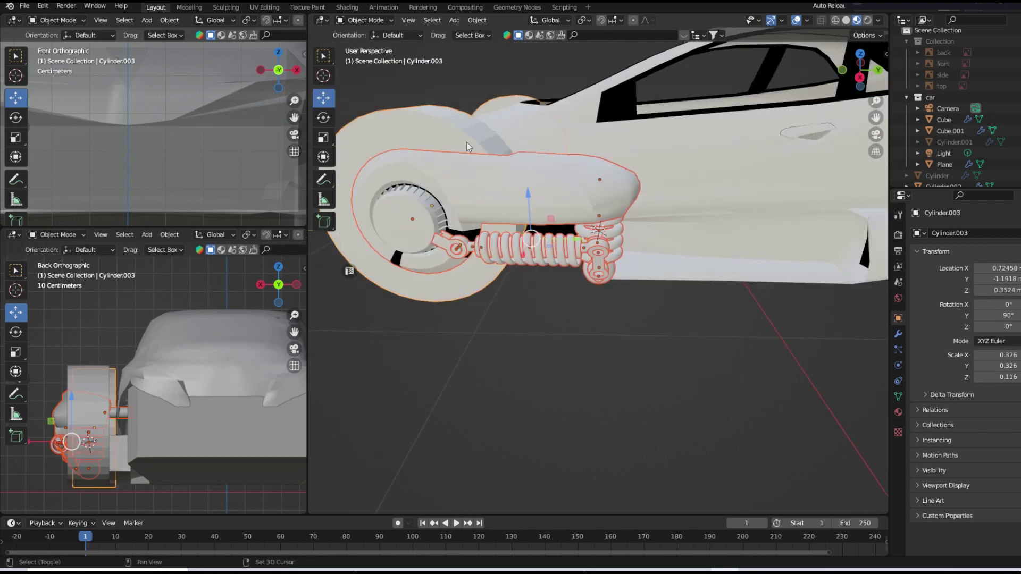
- Move the selected wheel and suspension parts together to Y -1.25, then deselect them
key(g)
click(696, 263)
mouse_move(697, 263)
middle_down()
mouse_move(691, 286)
mouse_move(606, 242)
mouse_move(614, 257)
mouse_move(695, 254)
mouse_move(876, 279)
mouse_move(818, 308)
mouse_move(700, 270)
mouse_move(522, 313)
middle_up()
scroll(543, 333, down, 4)
click(496, 336)
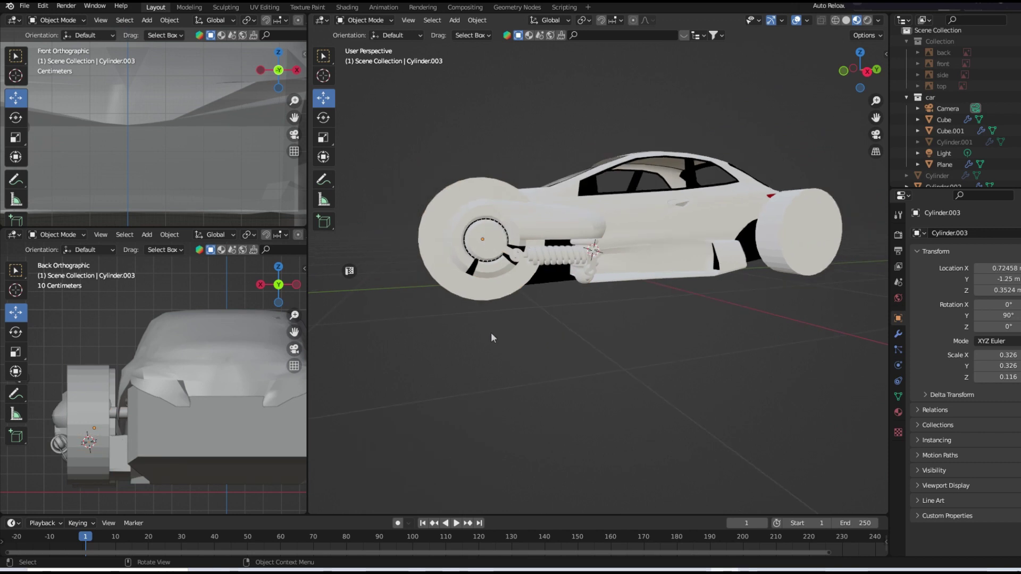
scroll(609, 231, up, 3)
mouse_move(609, 231)
middle_down()
mouse_move(516, 232)
mouse_move(622, 261)
middle_up()
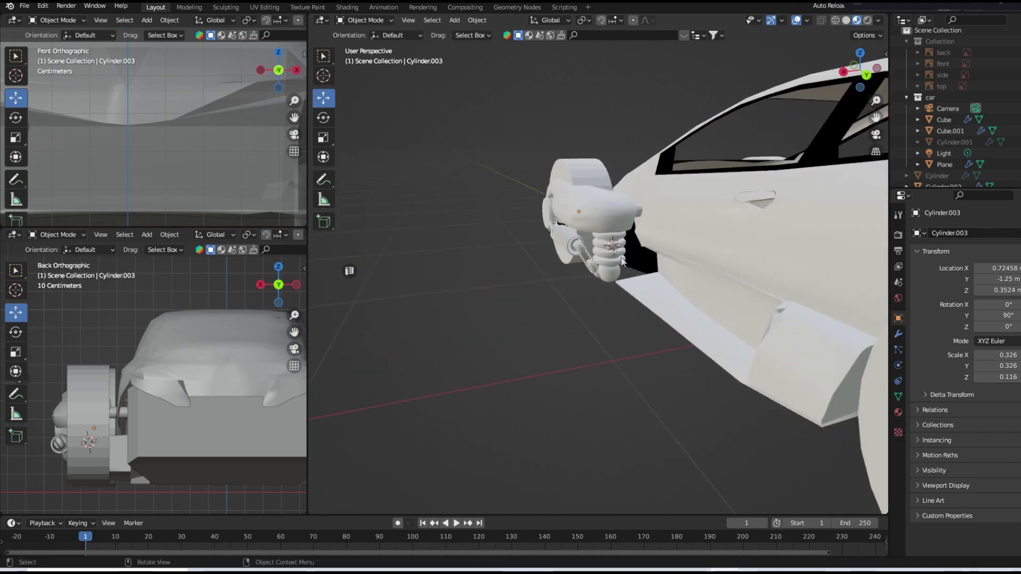
scroll(622, 260, up, 3)
click(706, 128)
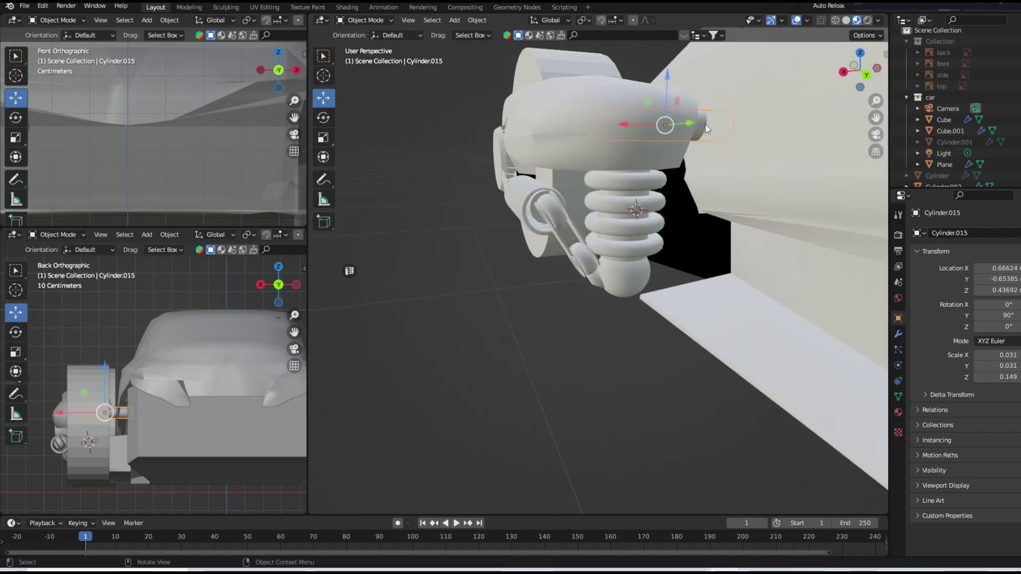
- Duplicate the upper rod, drop the copy below the spring and tilt it to 58.5 degrees
key(shift+d)
key(z)
click(686, 281)
right_click(686, 281)
click(686, 280)
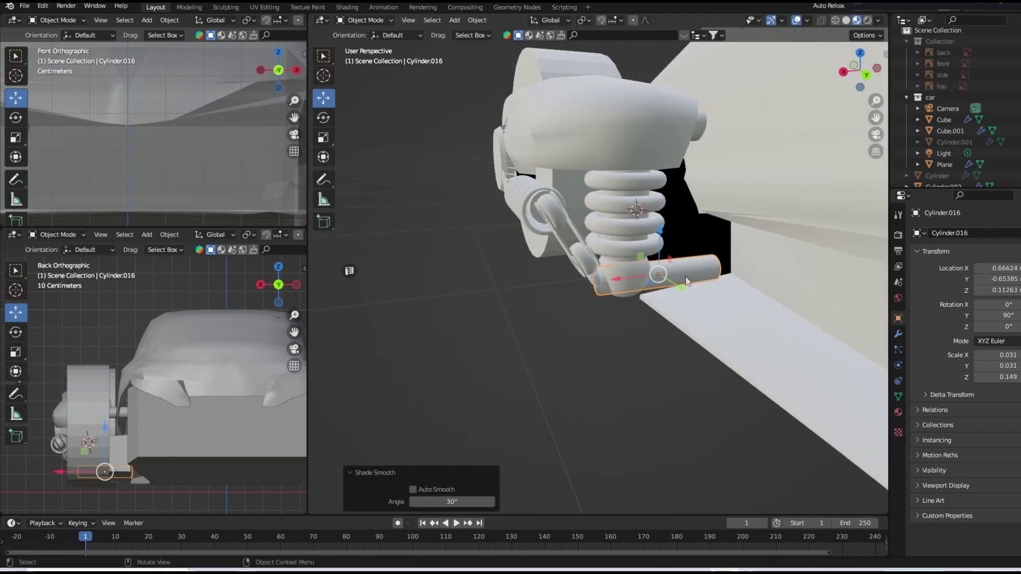
click(645, 276)
click(323, 117)
drag(691, 240, 665, 250)
mouse_move(664, 250)
middle_down()
mouse_move(656, 226)
mouse_move(687, 262)
middle_up()
- Lower, shift along X and re-angle the copy near the spring's base
click(657, 287)
mouse_move(687, 262)
mouse_down()
mouse_move(702, 287)
mouse_move(716, 275)
mouse_up()
middle_drag(716, 275, 708, 286)
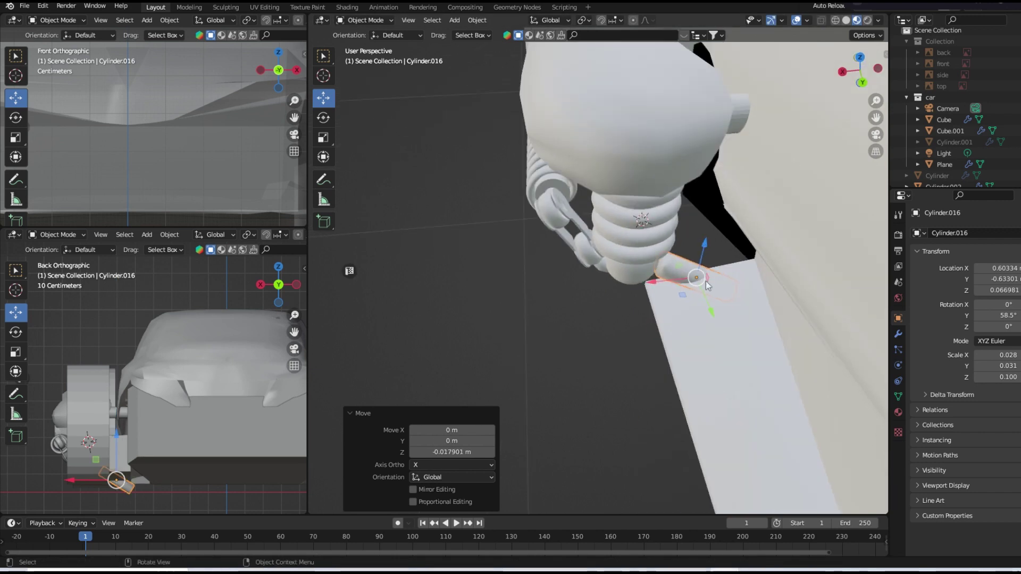
drag(667, 290, 639, 288)
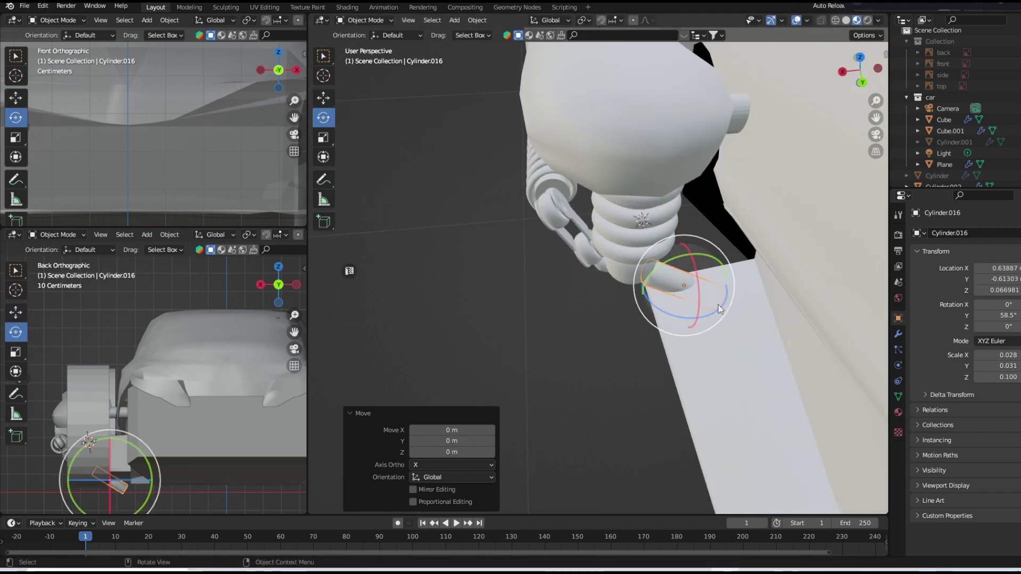
mouse_move(717, 308)
mouse_down()
mouse_move(691, 276)
mouse_move(651, 287)
mouse_up()
click(323, 98)
middle_drag(651, 287, 487, 164)
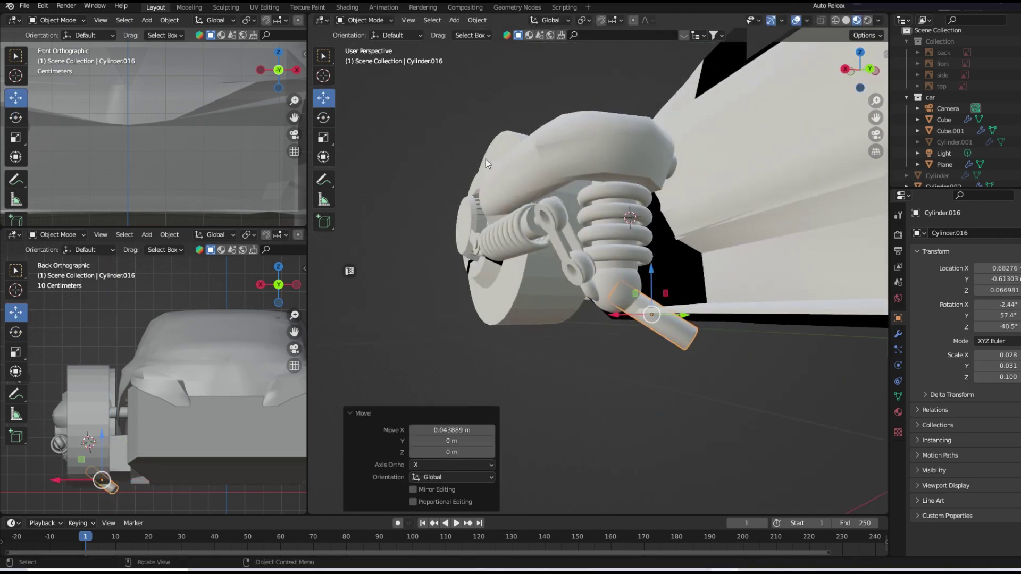
- Scale the copy to 0.603 and fit it into the coil's lower ball as Cylinder.016
key(s)
click(665, 319)
middle_drag(665, 319, 658, 305)
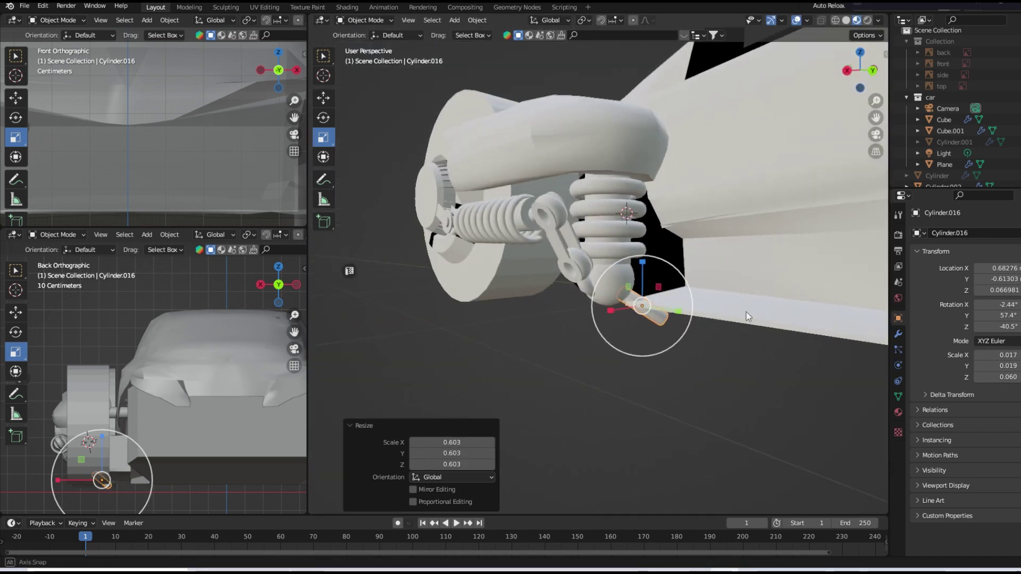
key(shift+space)
key(g)
drag(652, 266, 652, 246)
middle_drag(652, 246, 625, 325)
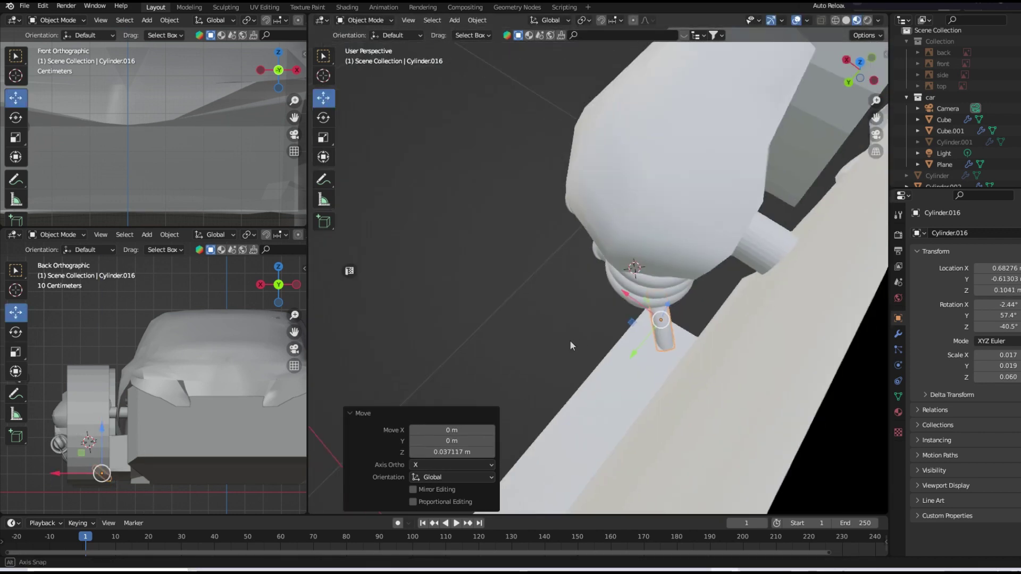
drag(626, 280, 610, 280)
middle_drag(610, 280, 670, 257)
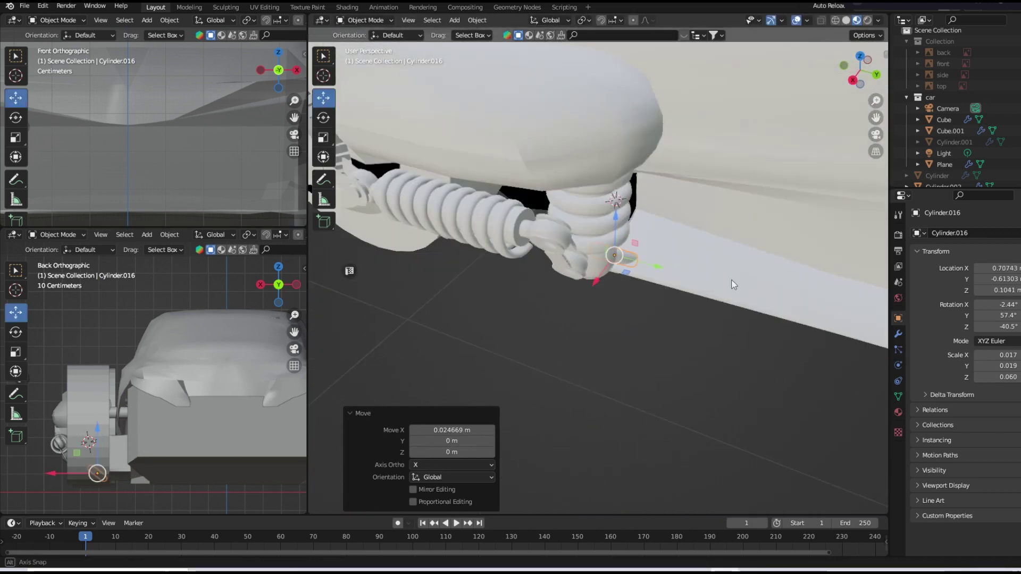
- Shade the upper rod, Cylinder.015, smooth
click(722, 123)
right_click(722, 123)
click(722, 123)
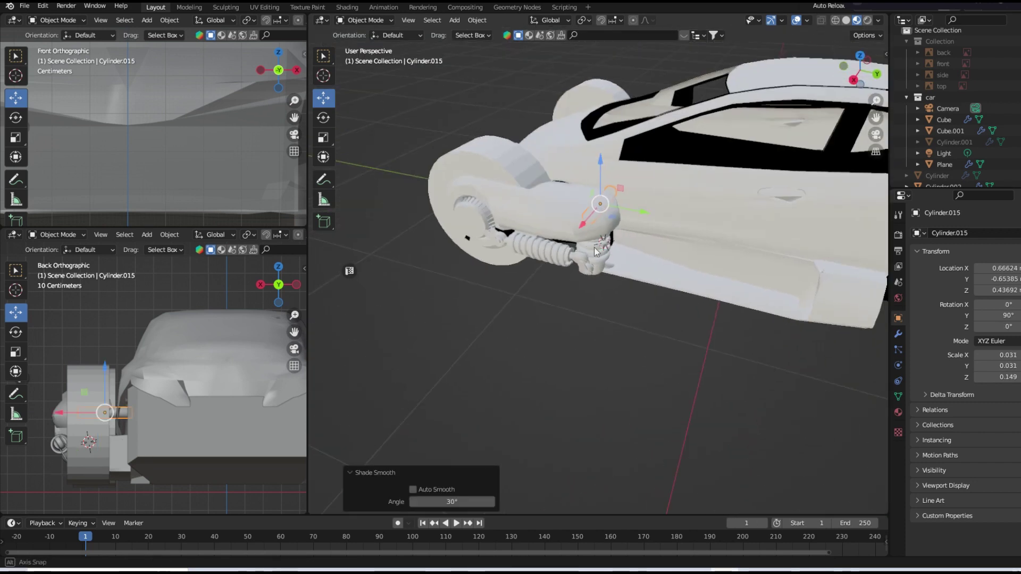